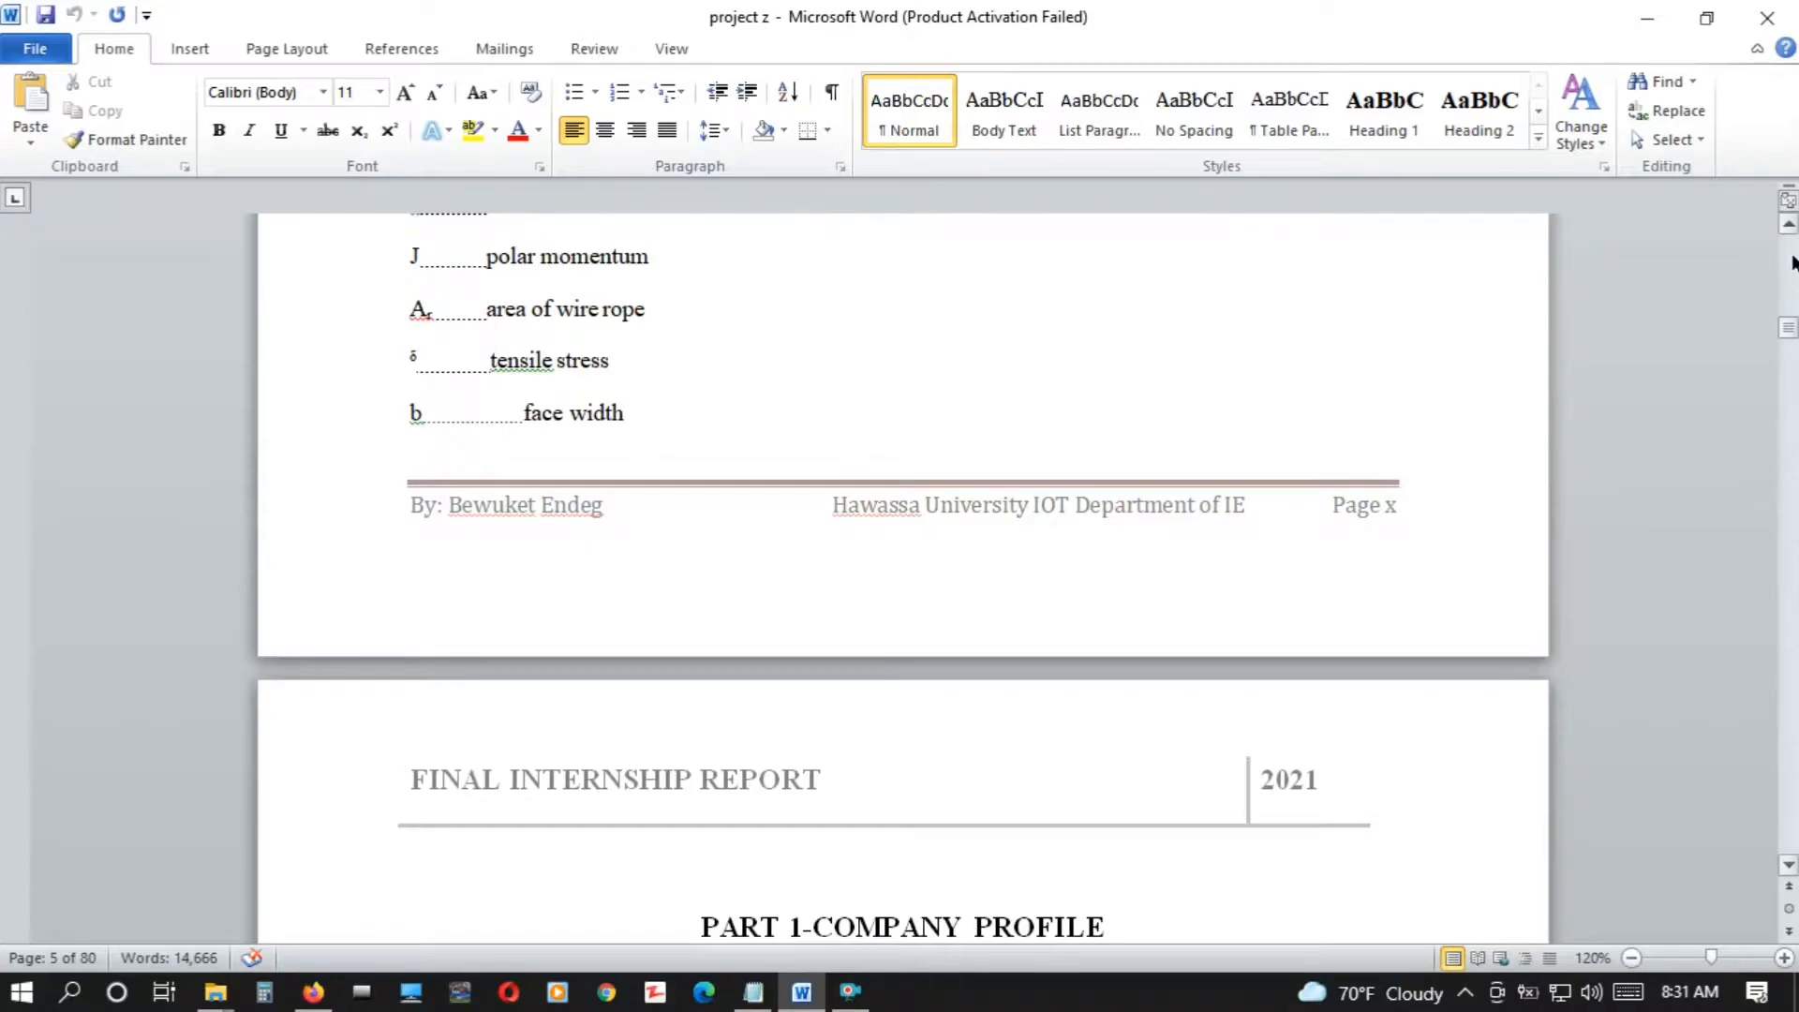
Examine the table of contents and abbreviation list in the project z report
click(1790, 258)
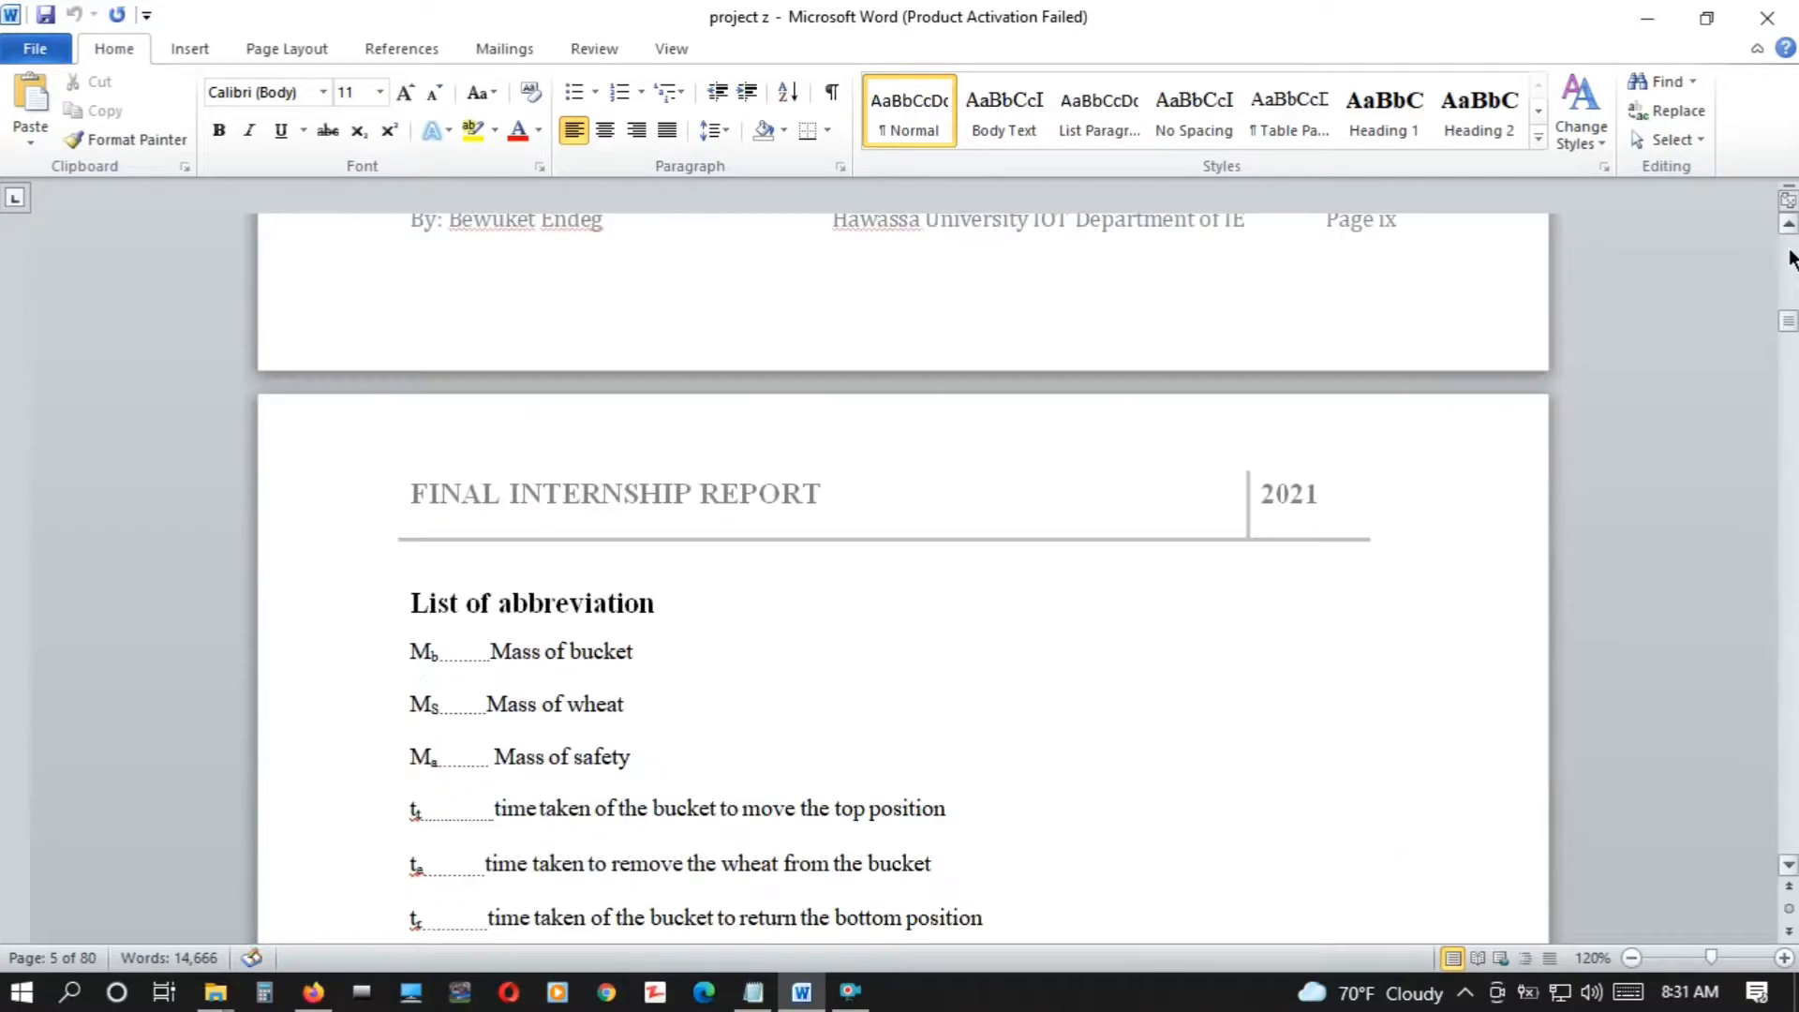
click(1790, 258)
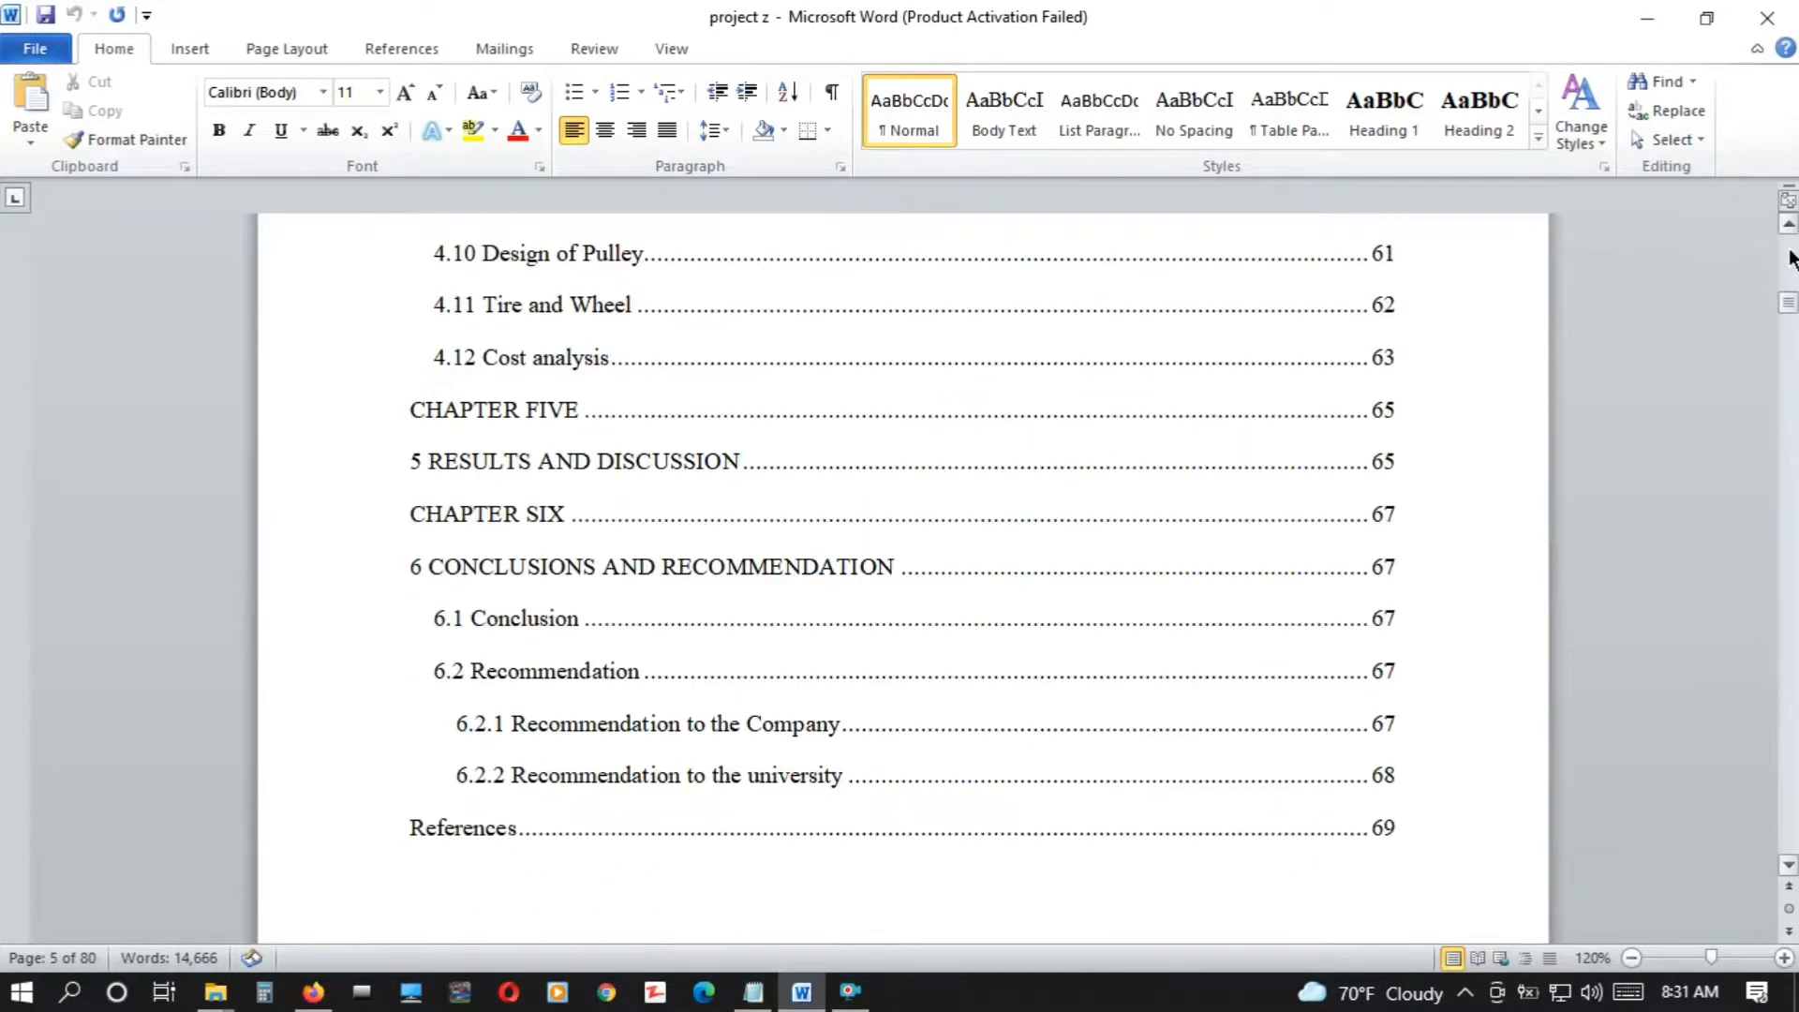
drag(1792, 274, 1790, 242)
scroll(1785, 872, down, 15)
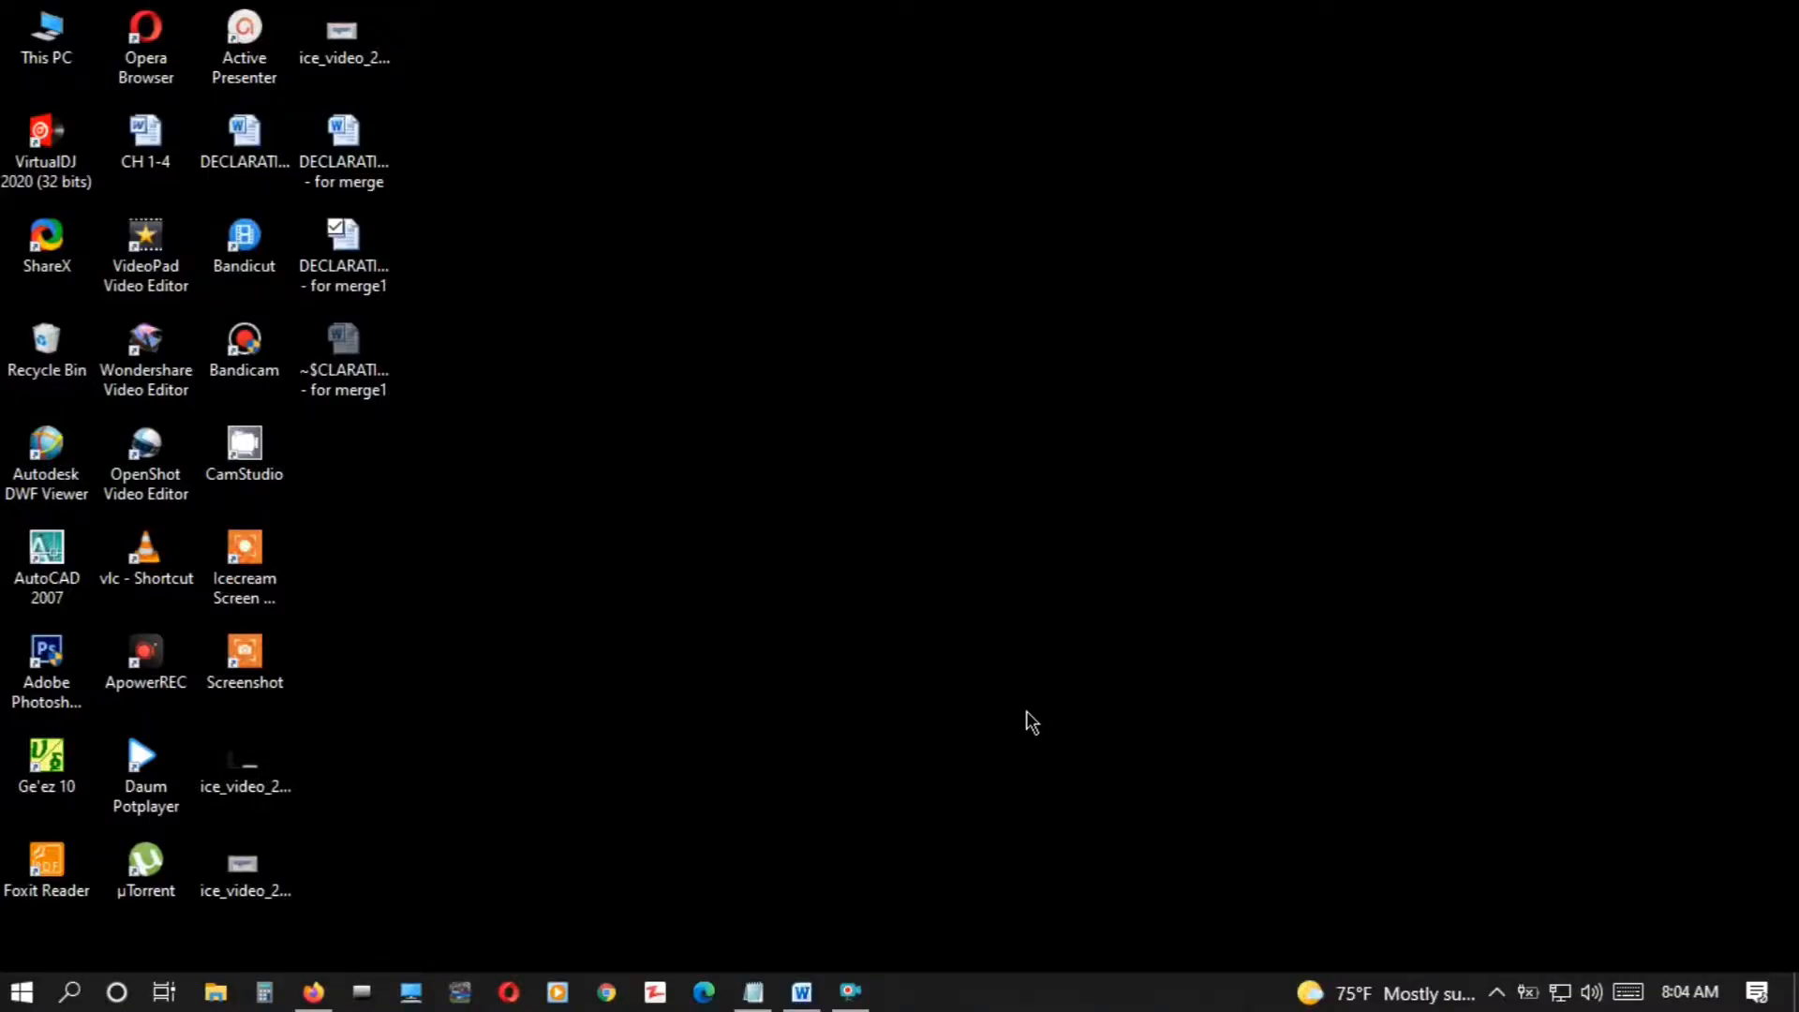
Switch to the DECLARATION1 - for merge1 document and review its headings from the cover page to Chapter One
click(802, 992)
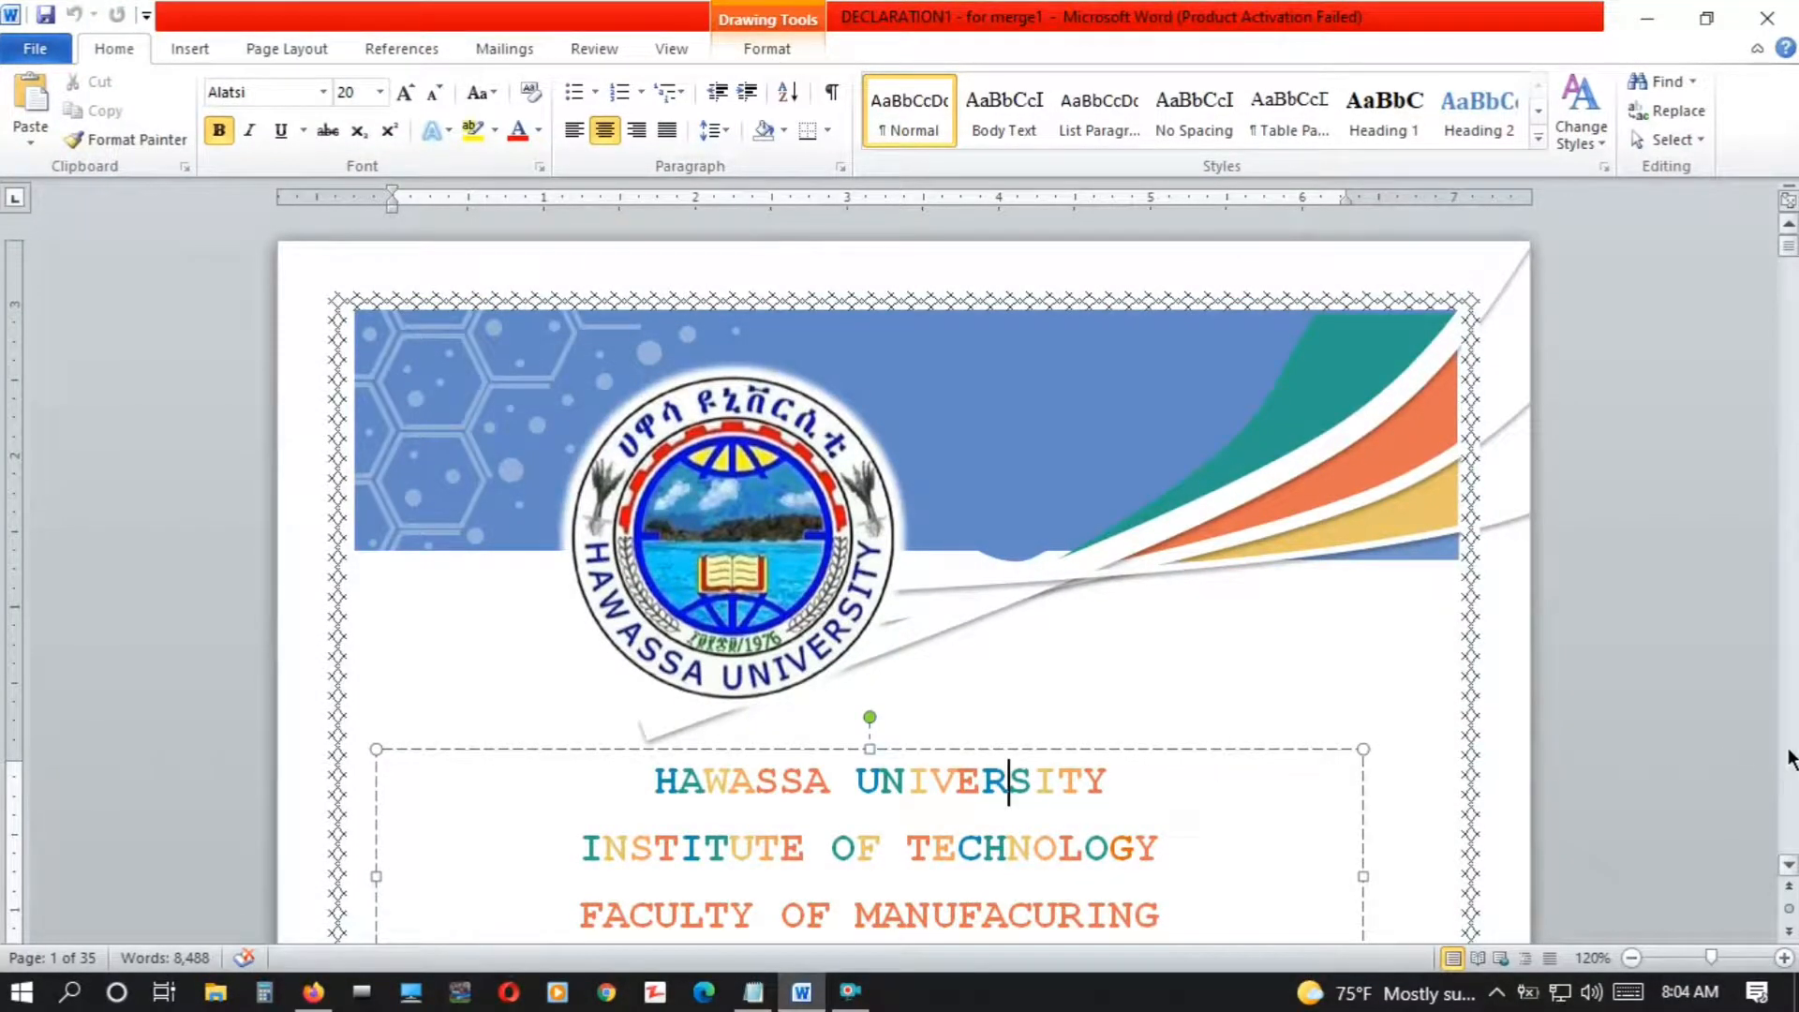
scroll(1770, 759, down, 20)
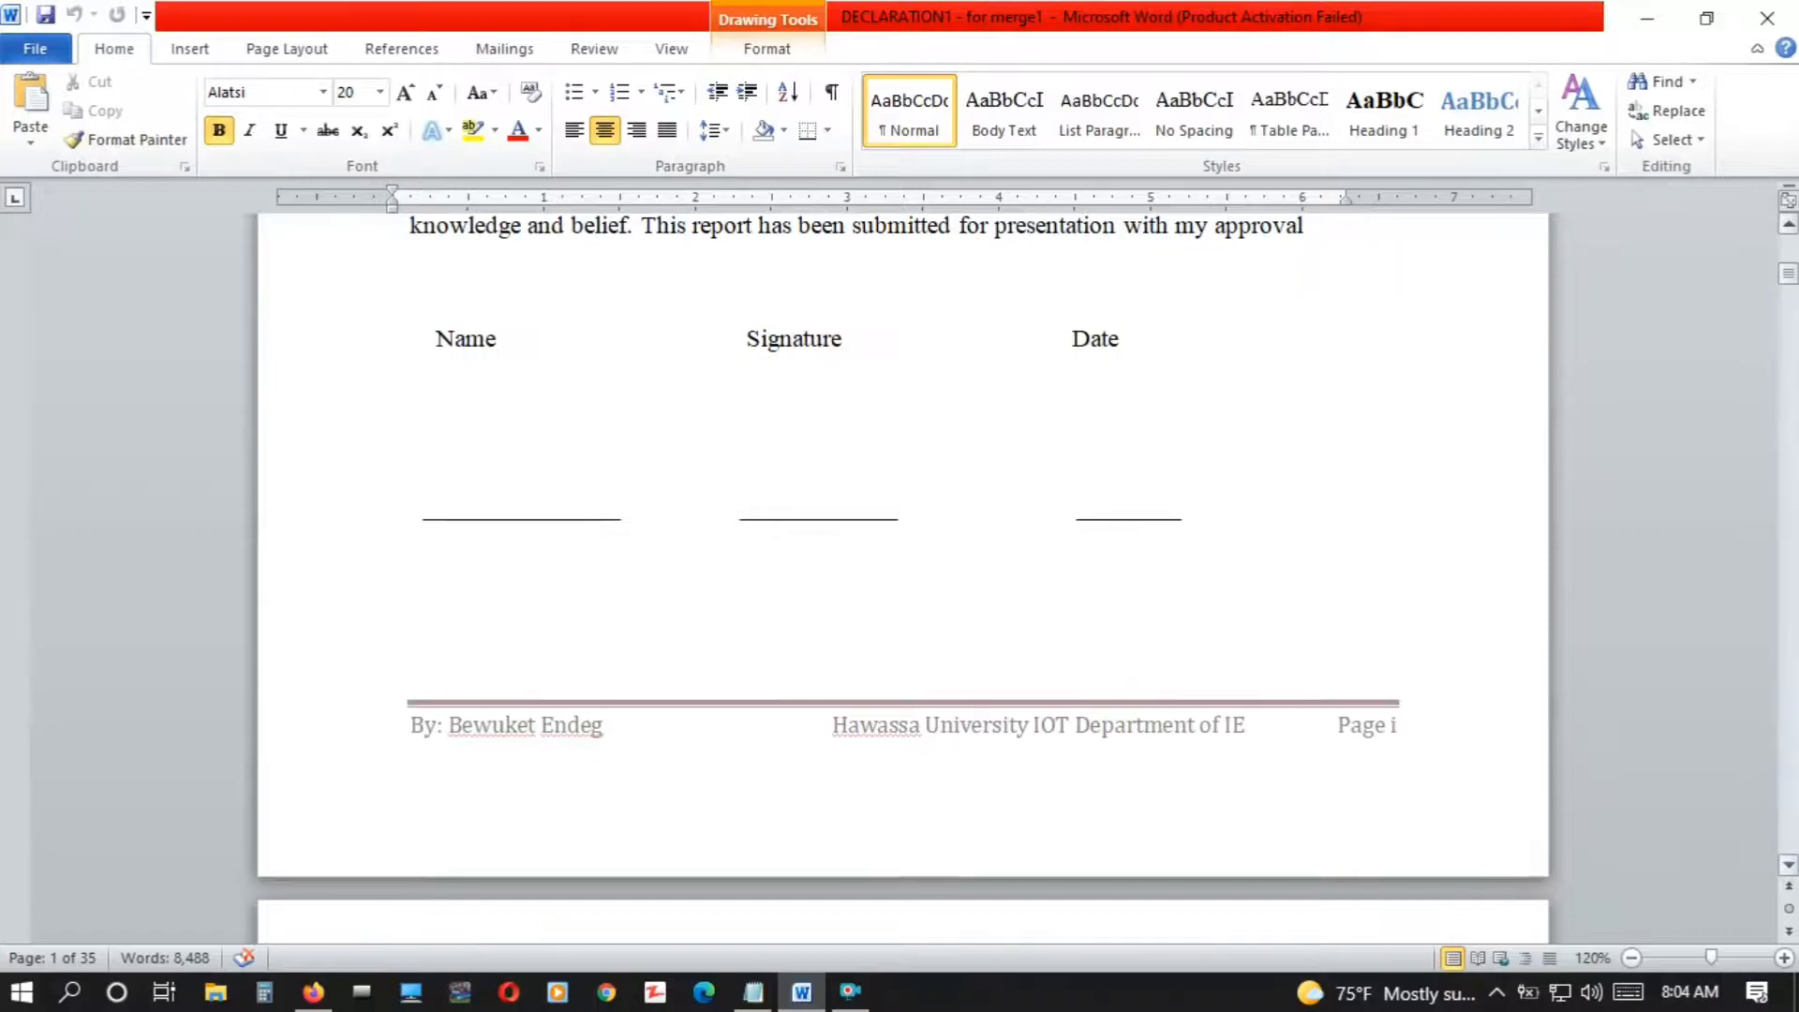
scroll(1614, 714, down, 10)
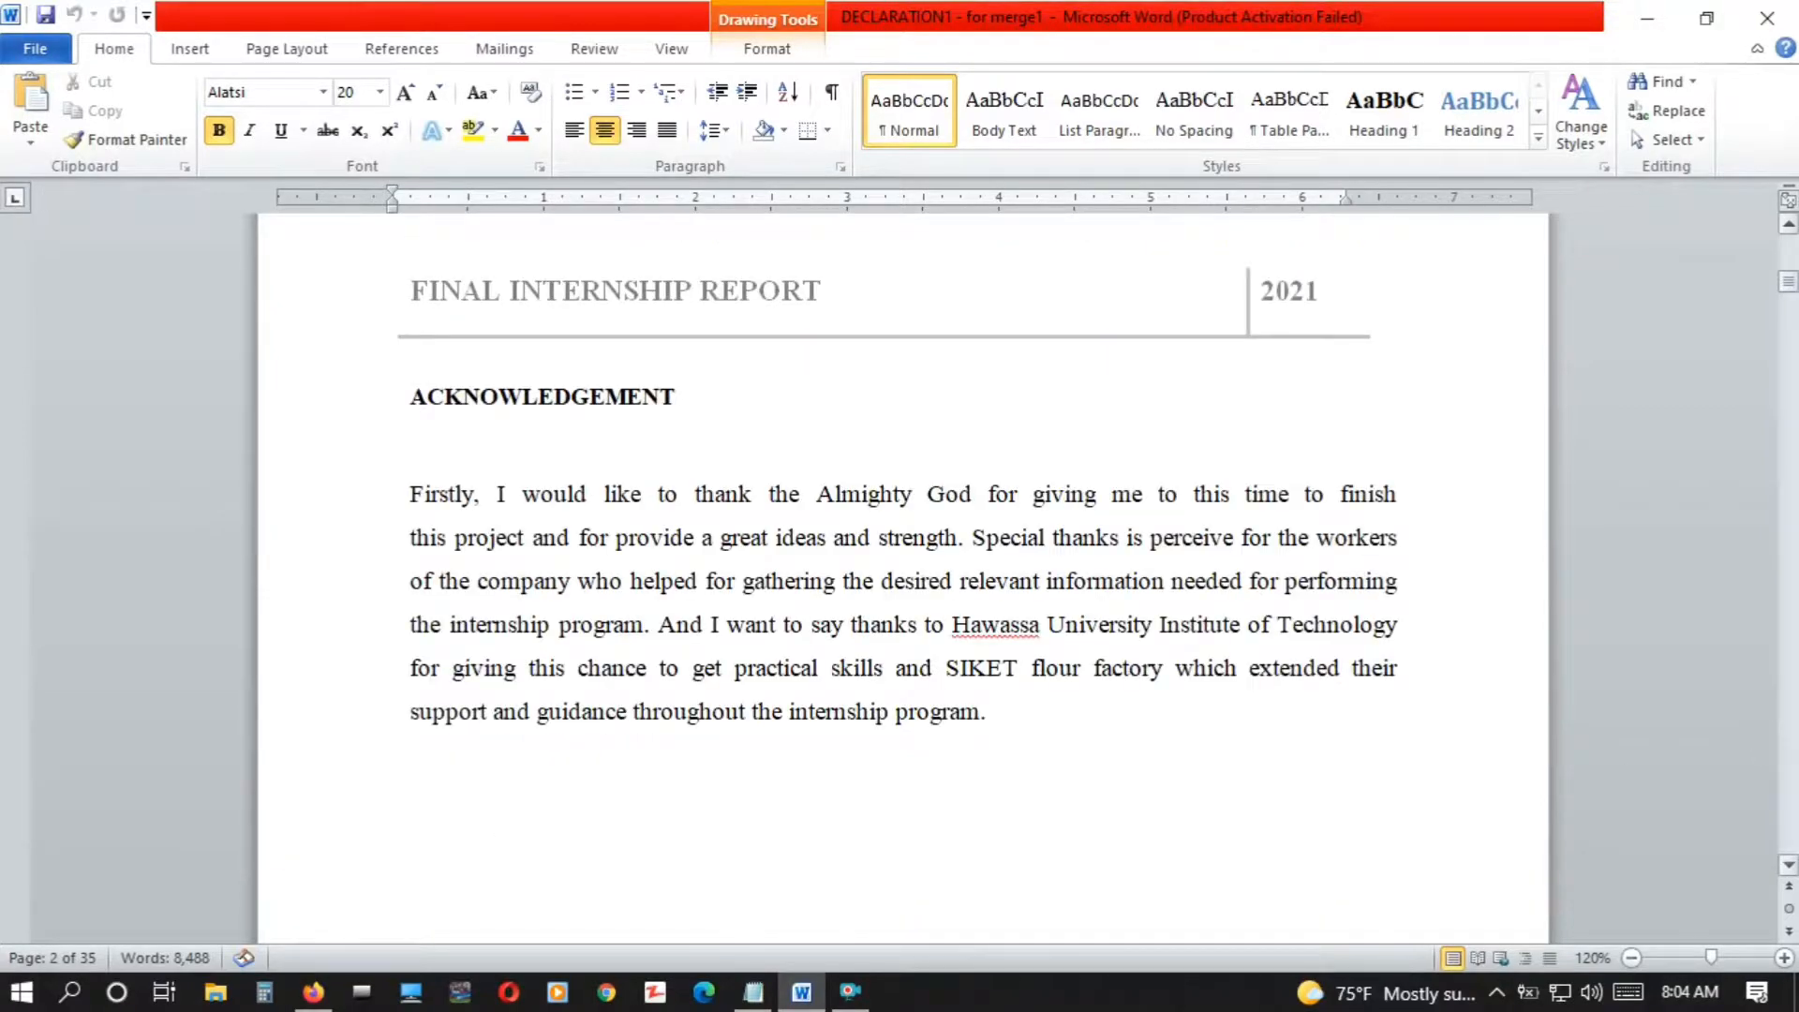
click(1796, 680)
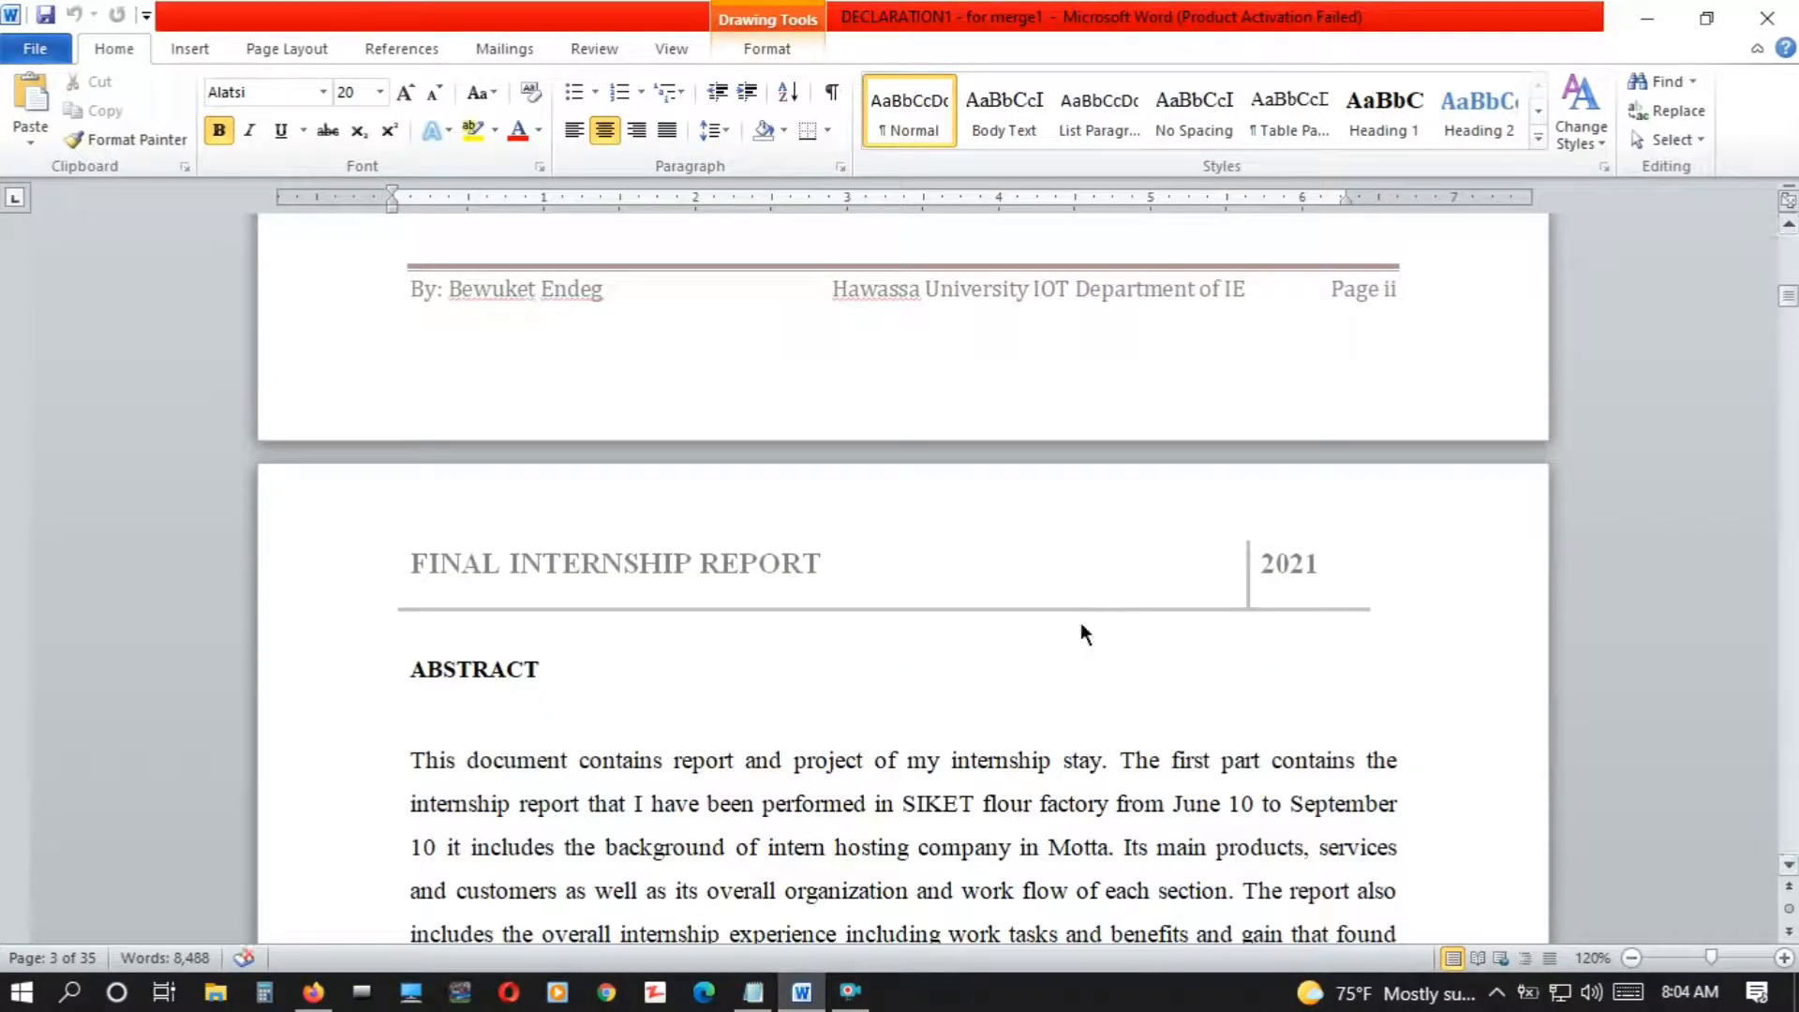
scroll(1453, 741, down, 10)
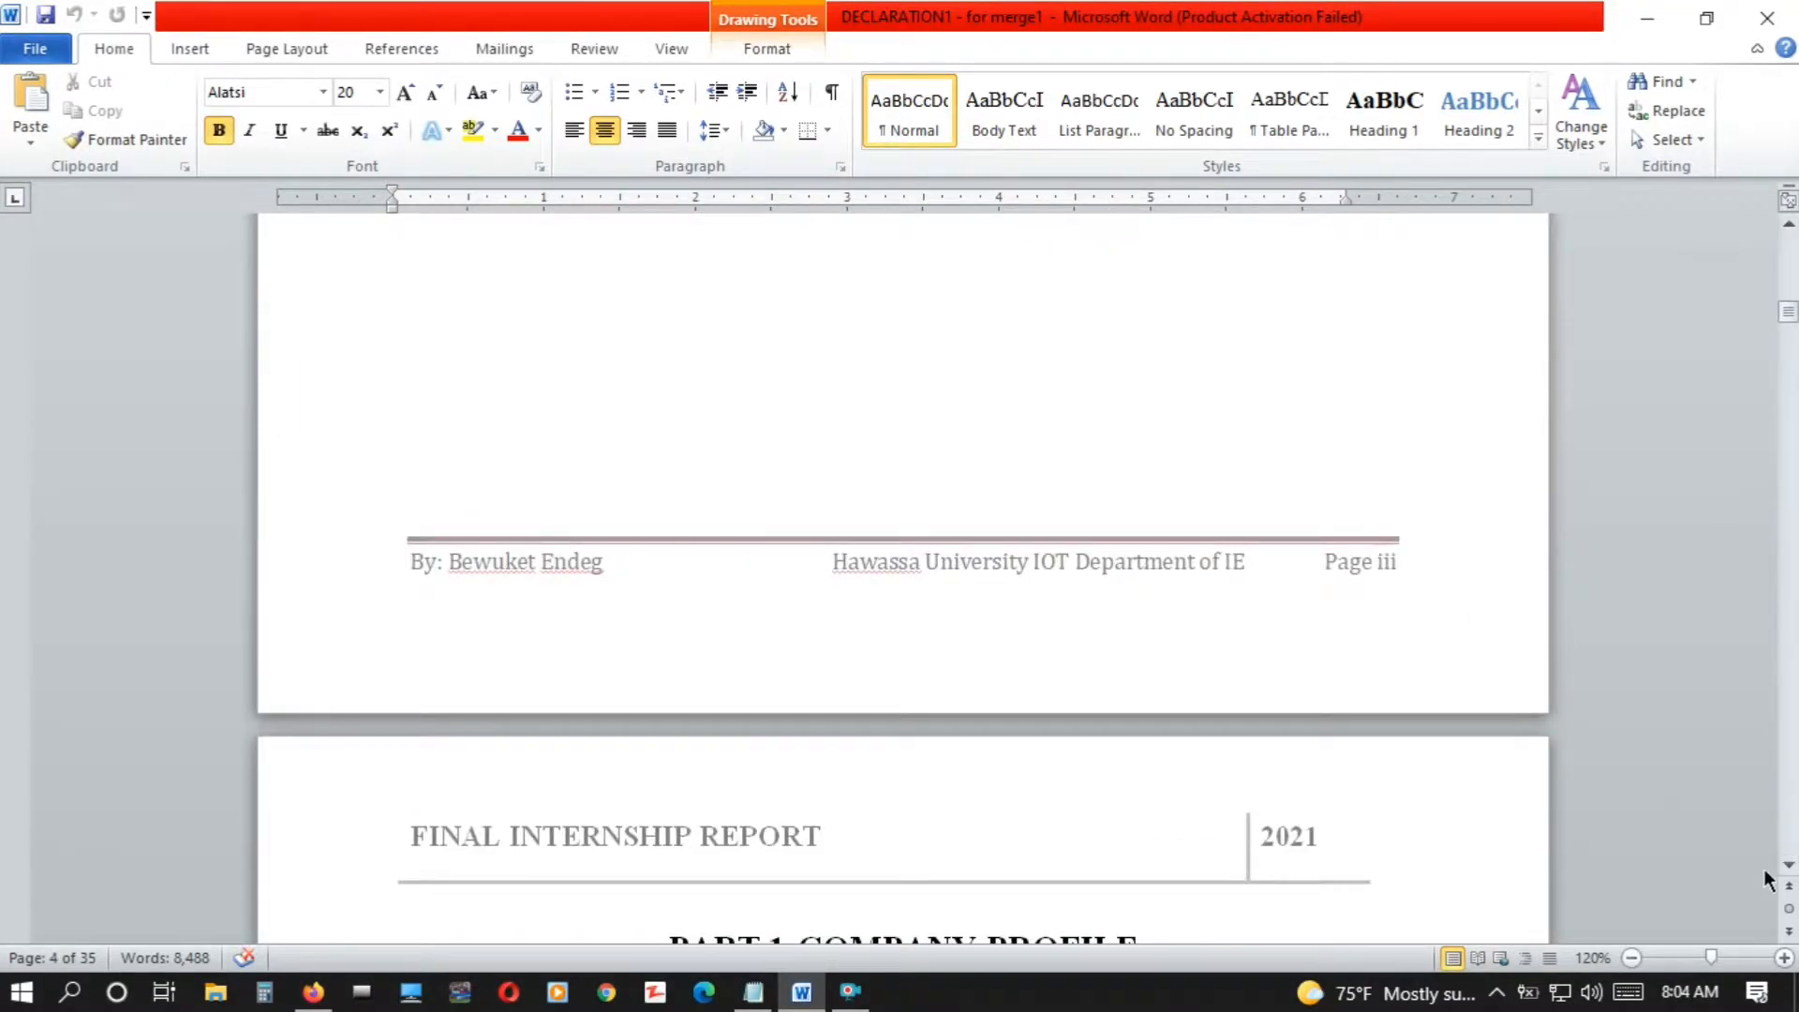
scroll(1768, 881, down, 5)
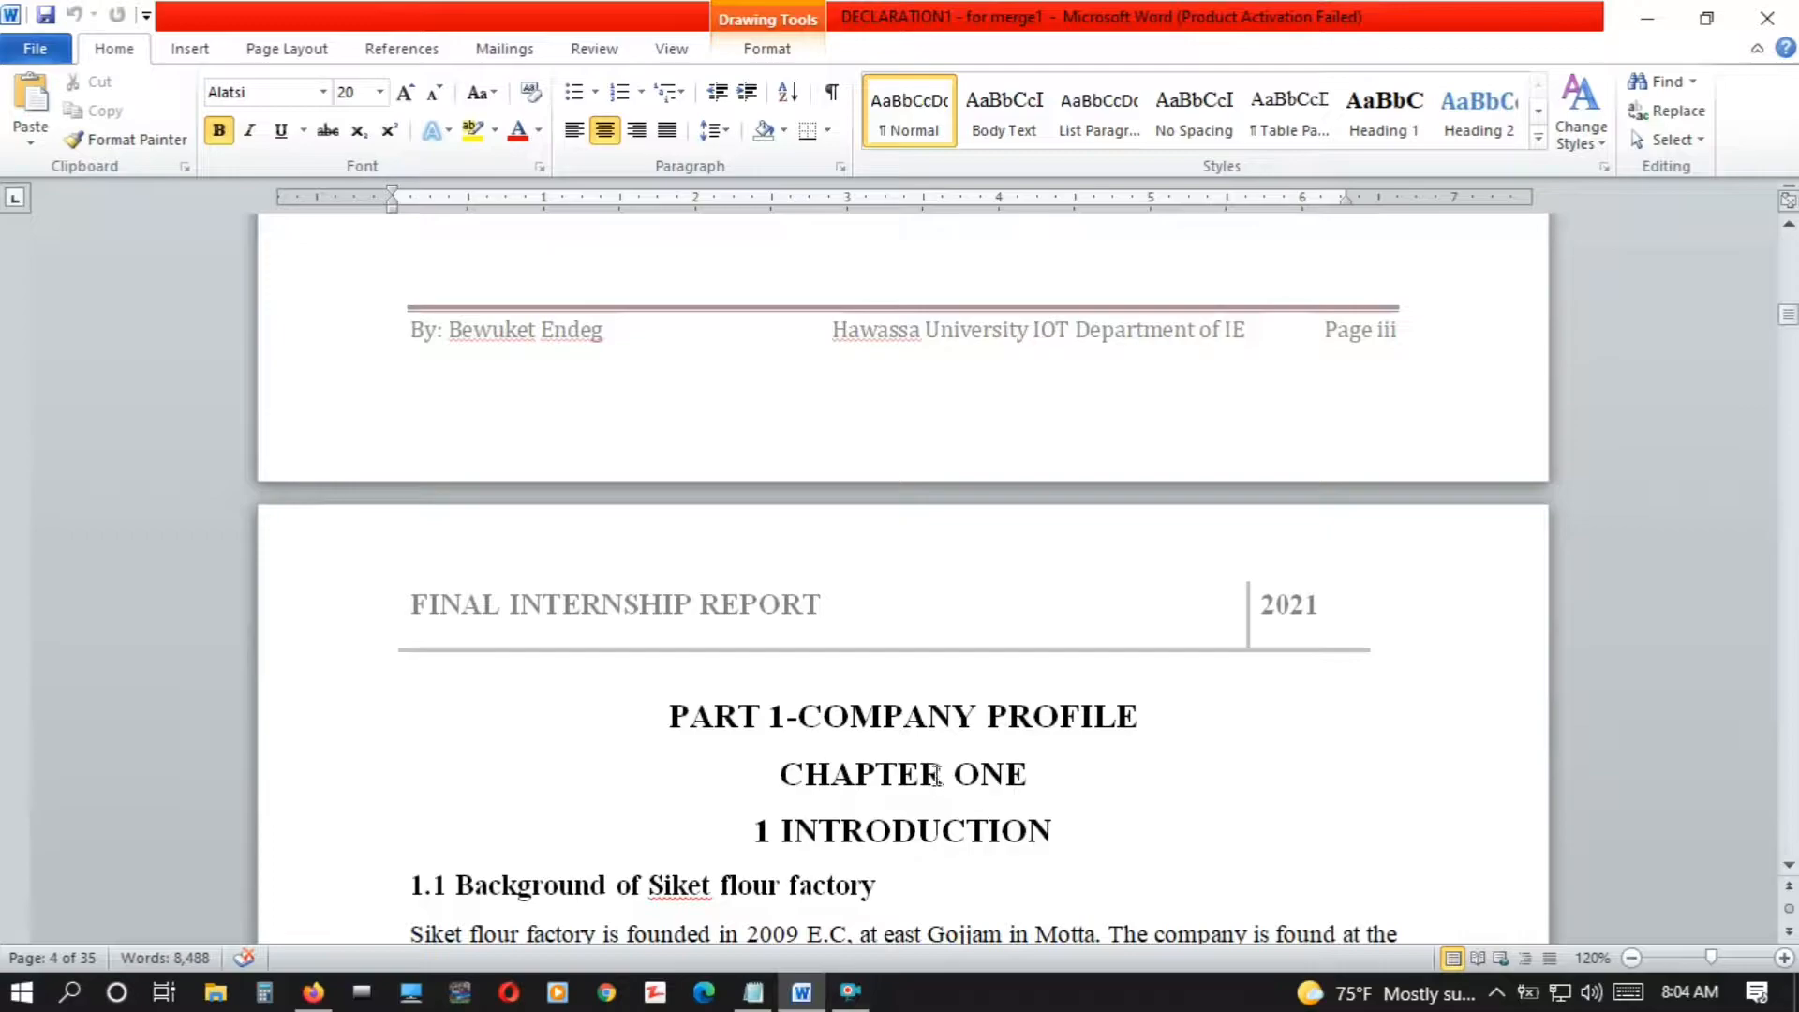
drag(1788, 315, 1790, 252)
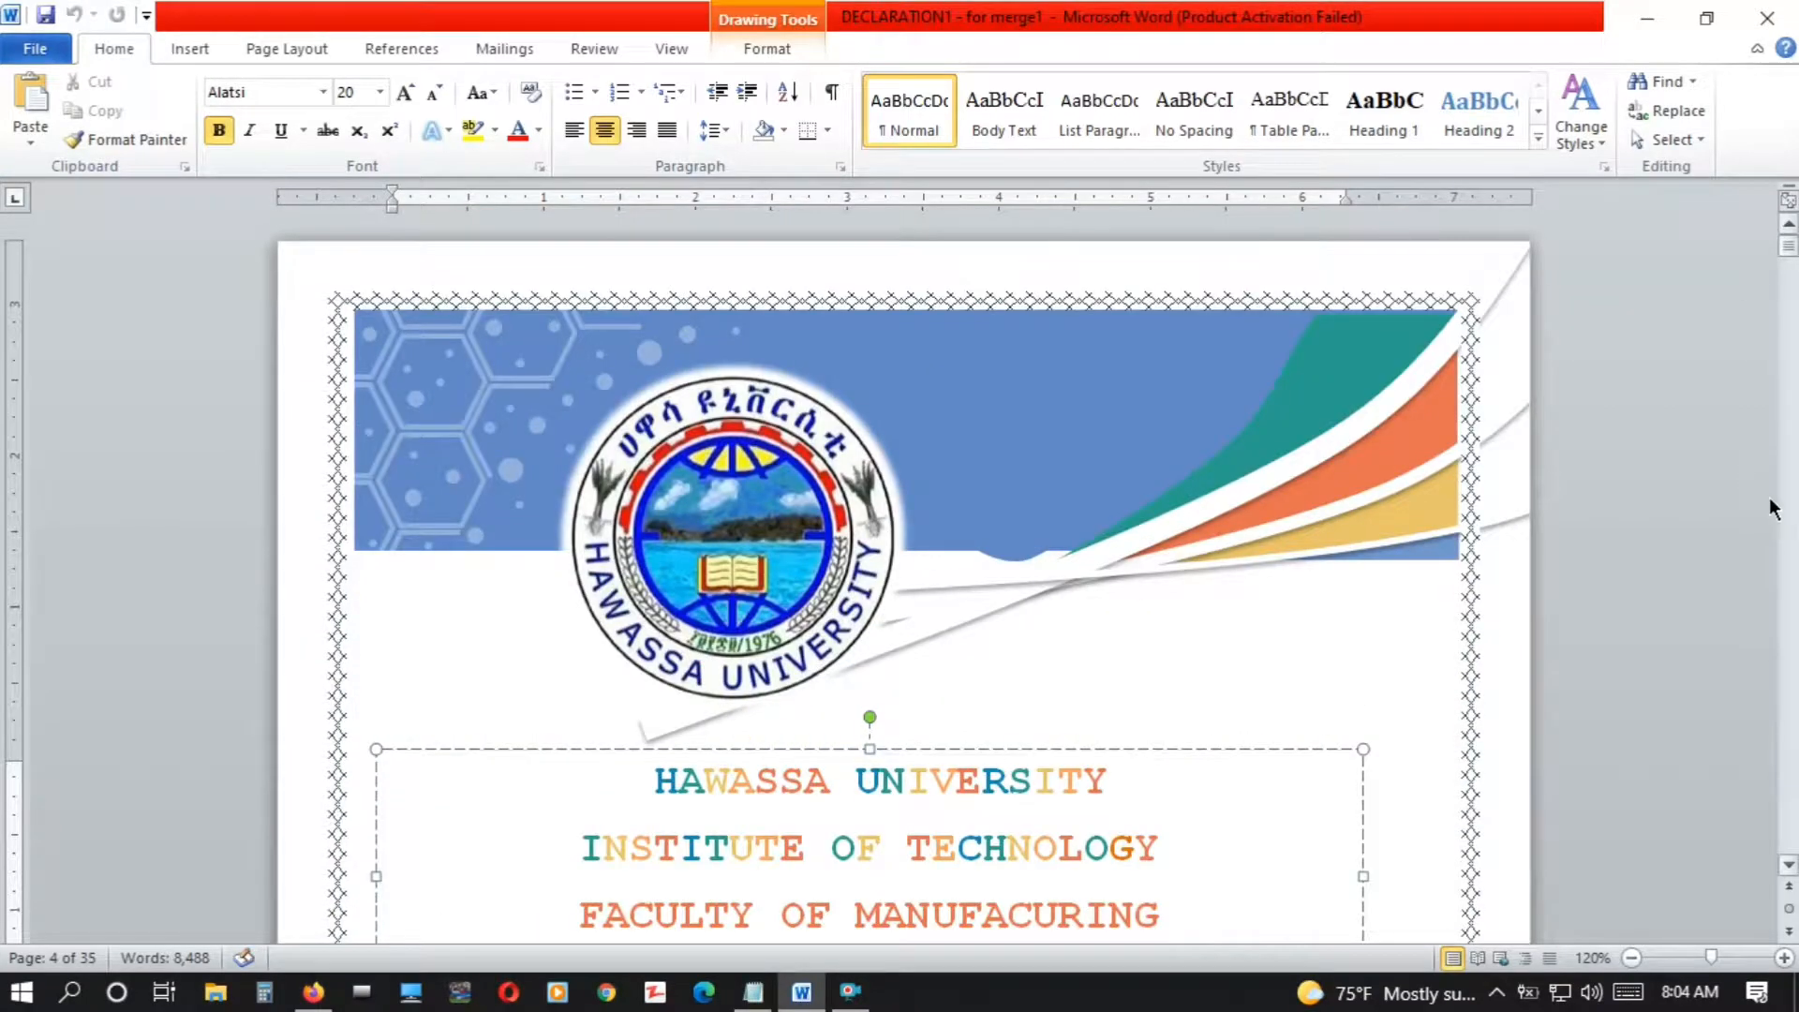
Apply the Heading 2 style to the DECLARATION title on the page after the cover
scroll(1790, 251, down, 5)
scroll(904, 578, down, 7)
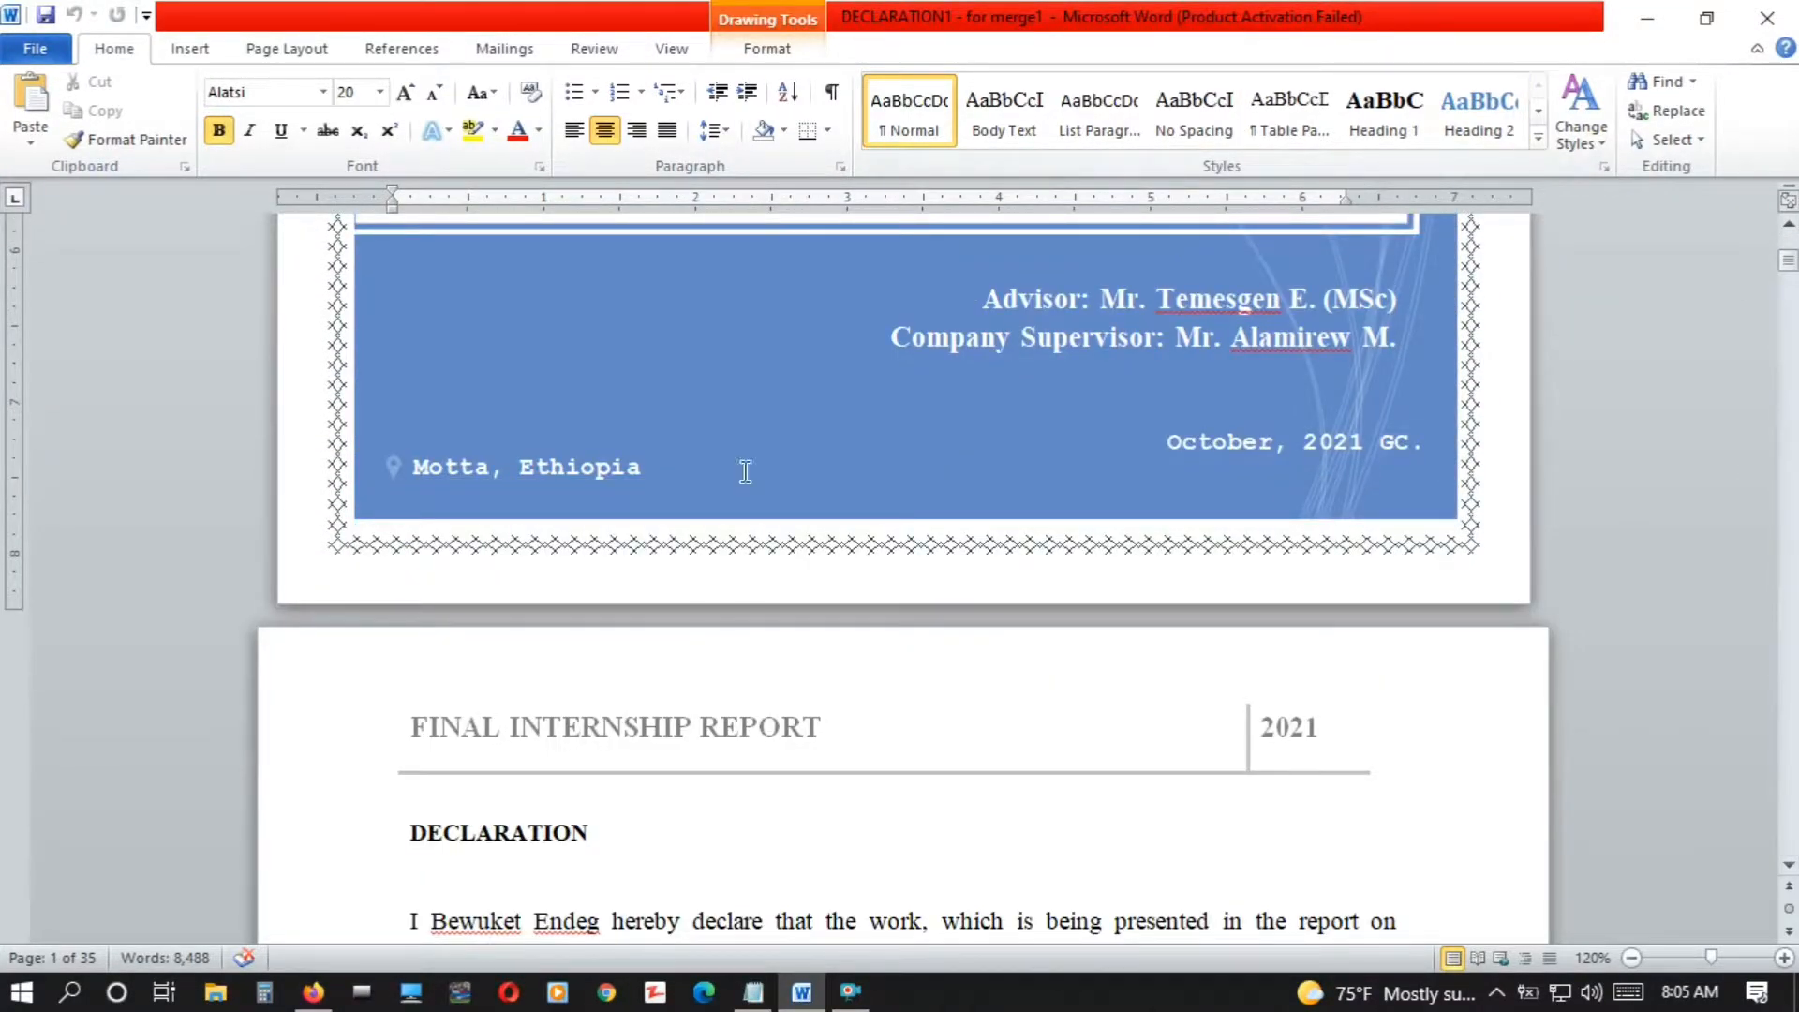
drag(591, 832, 357, 839)
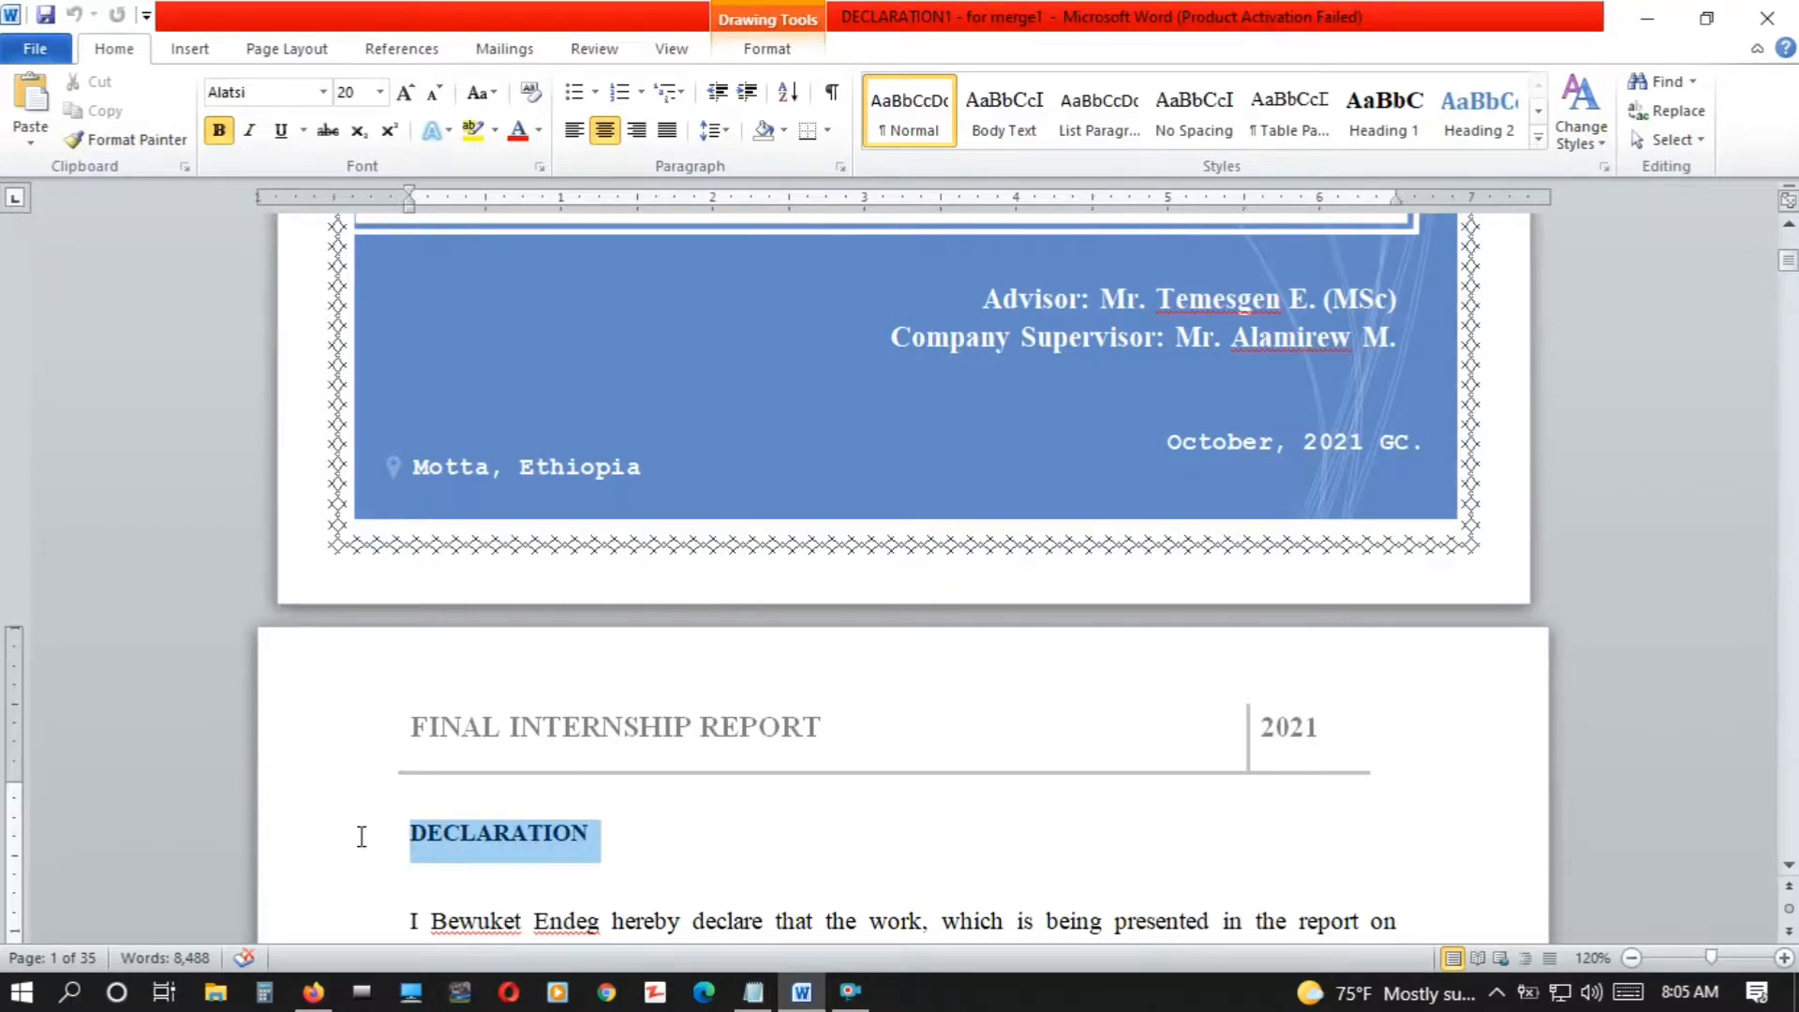
click(1488, 128)
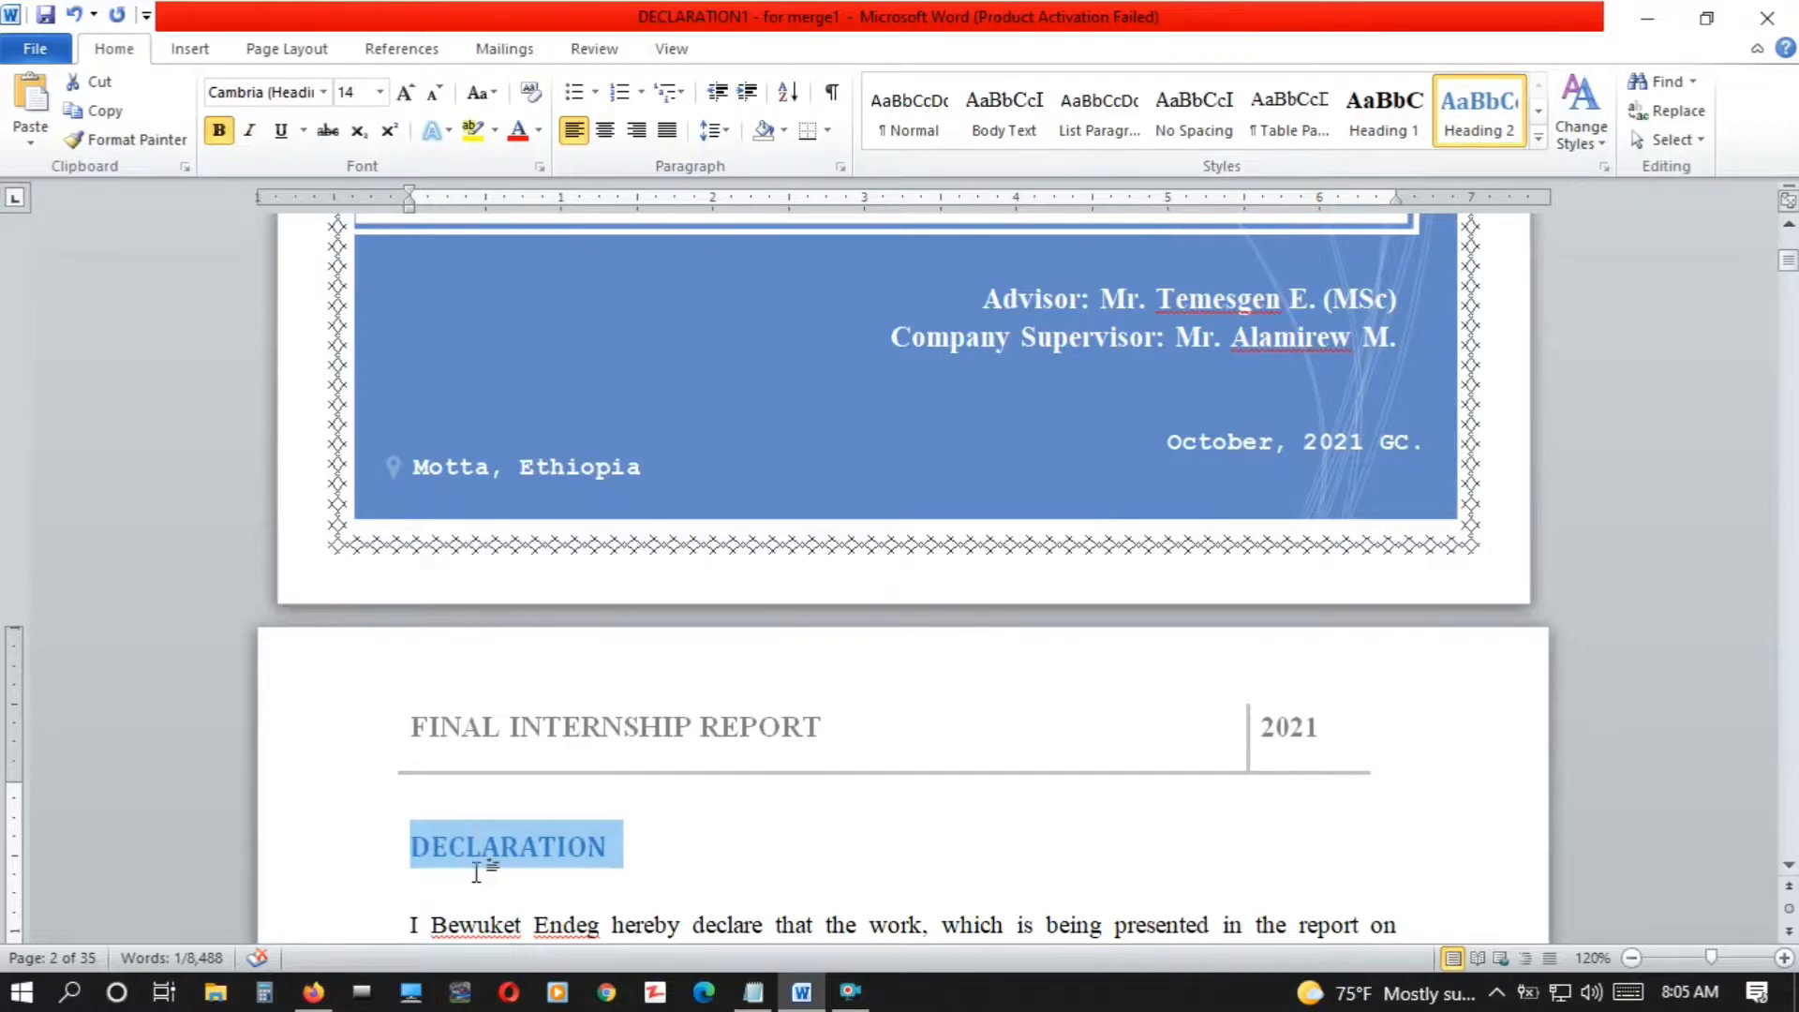
Modify the Heading 2 style to use the Times New Roman font
right_click(1449, 139)
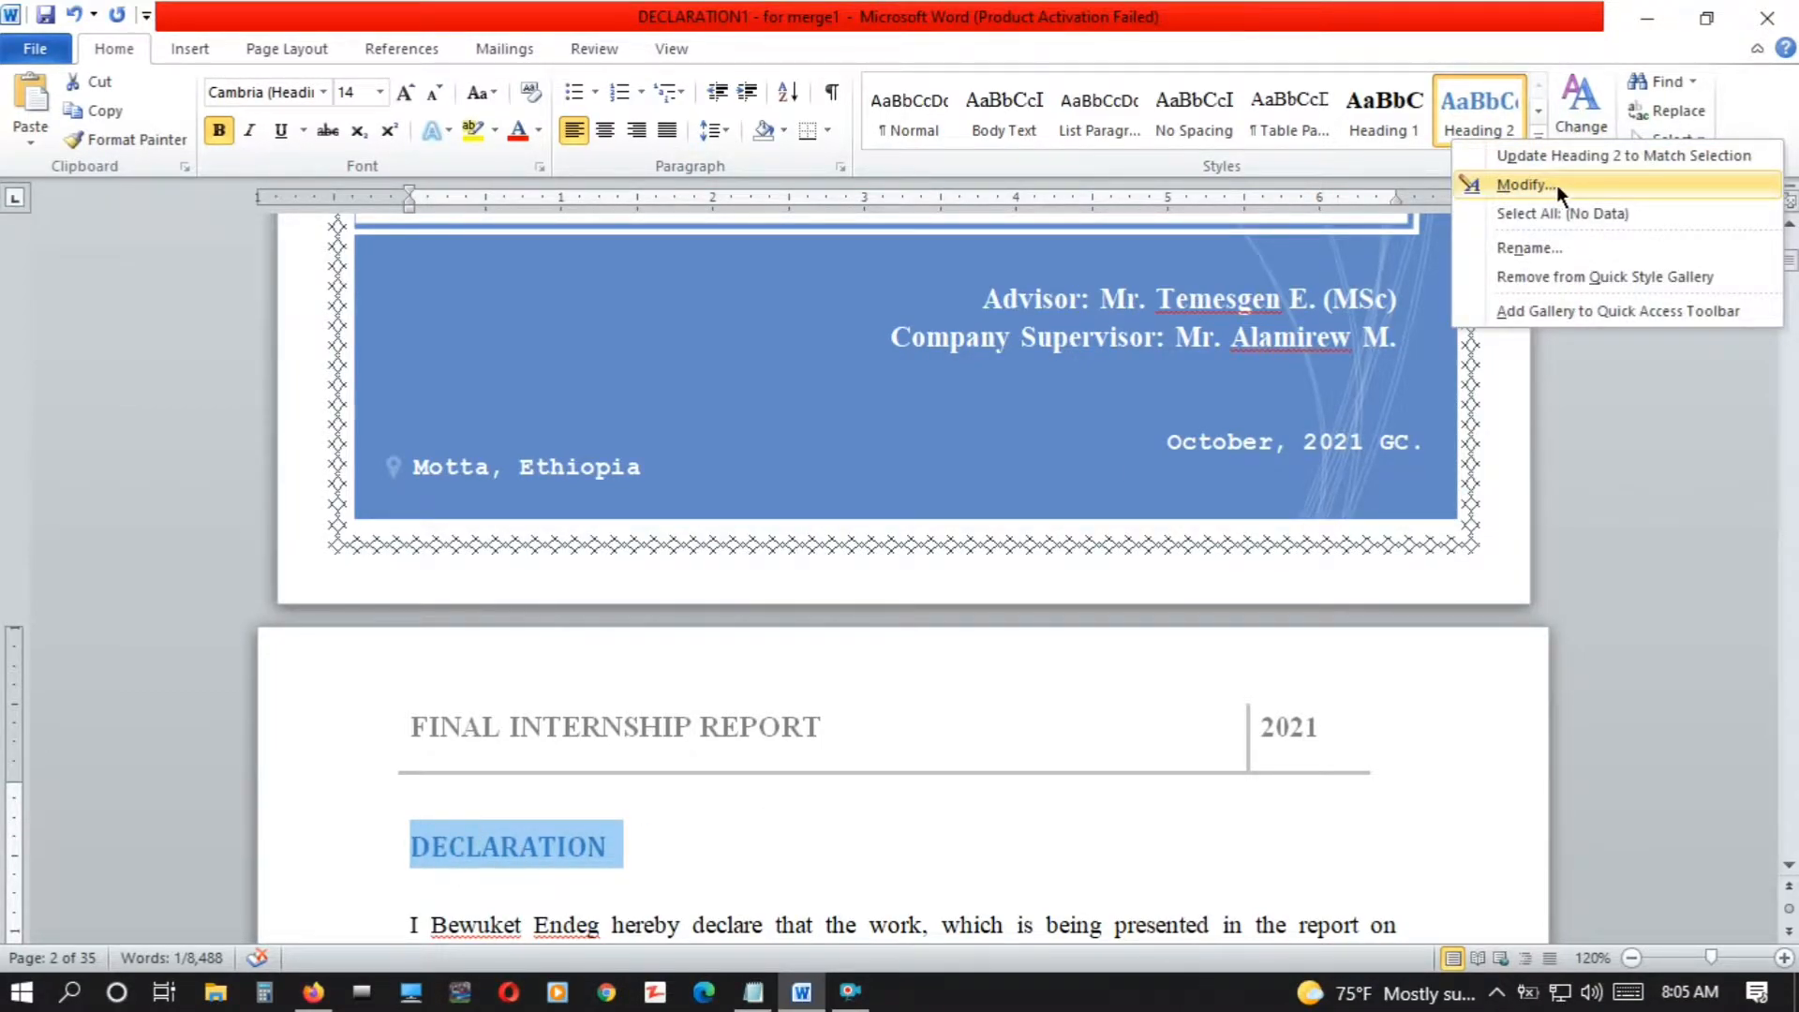
click(1532, 184)
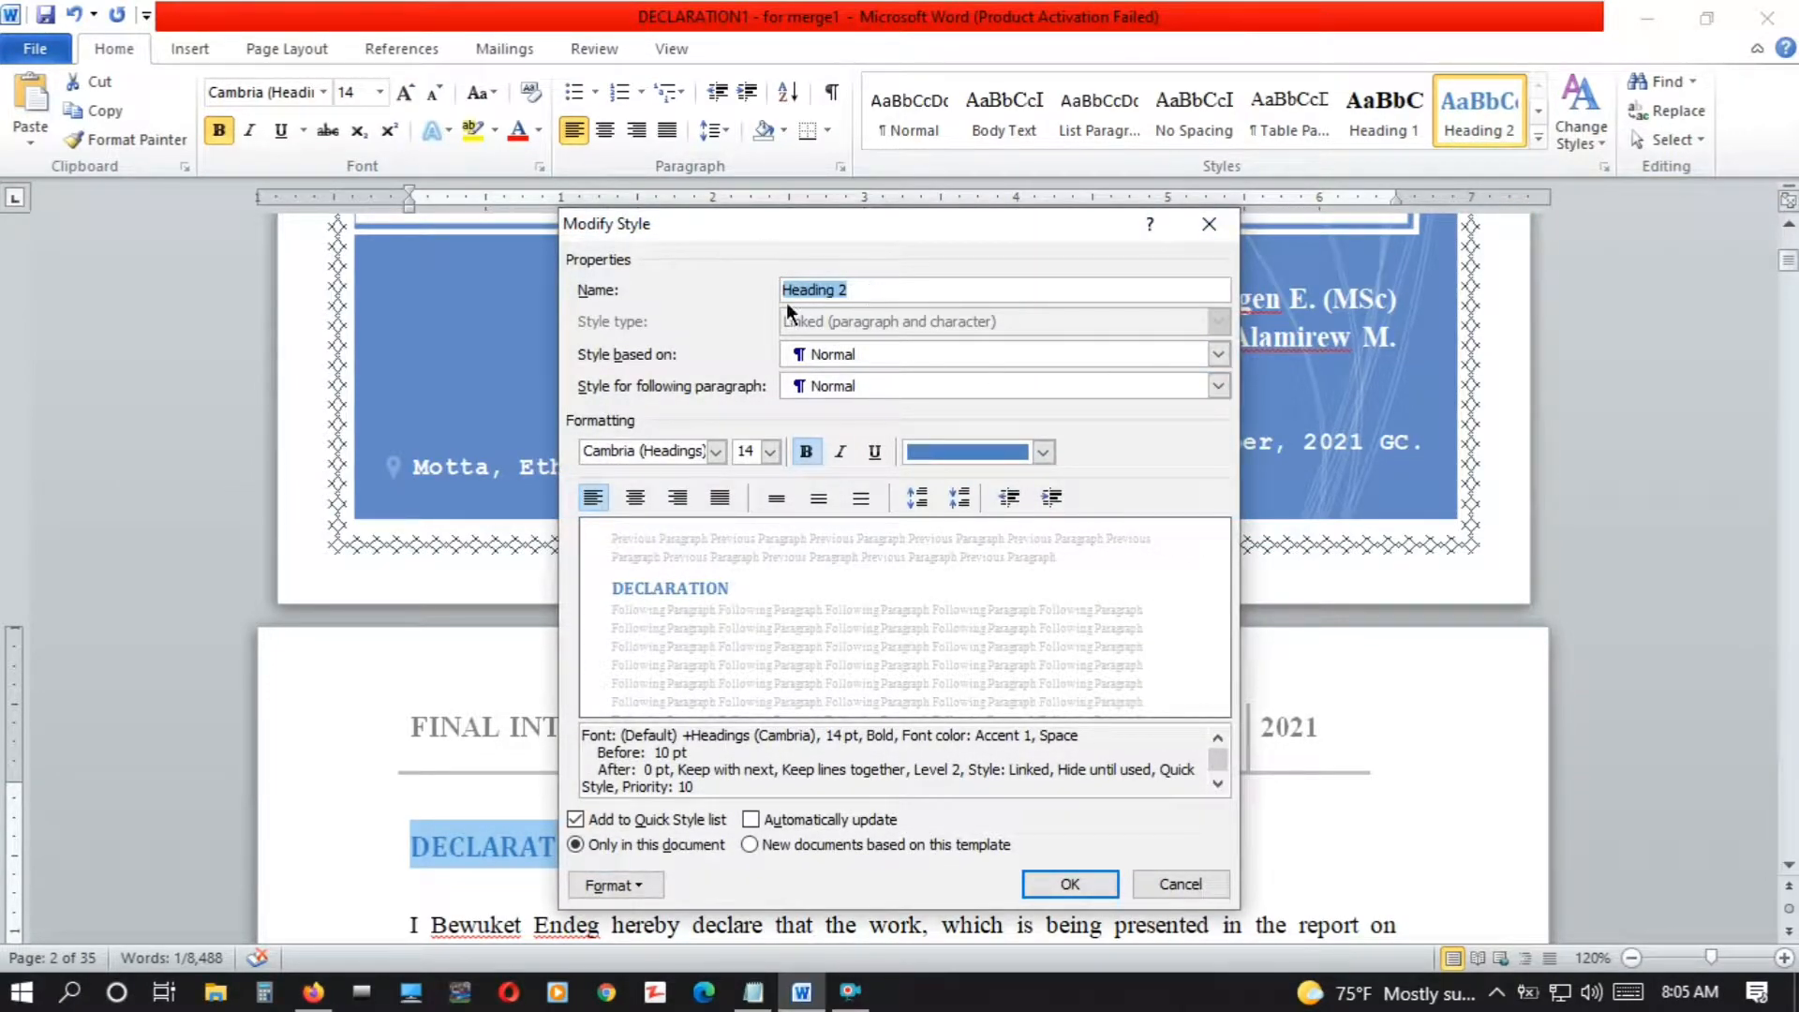
click(717, 459)
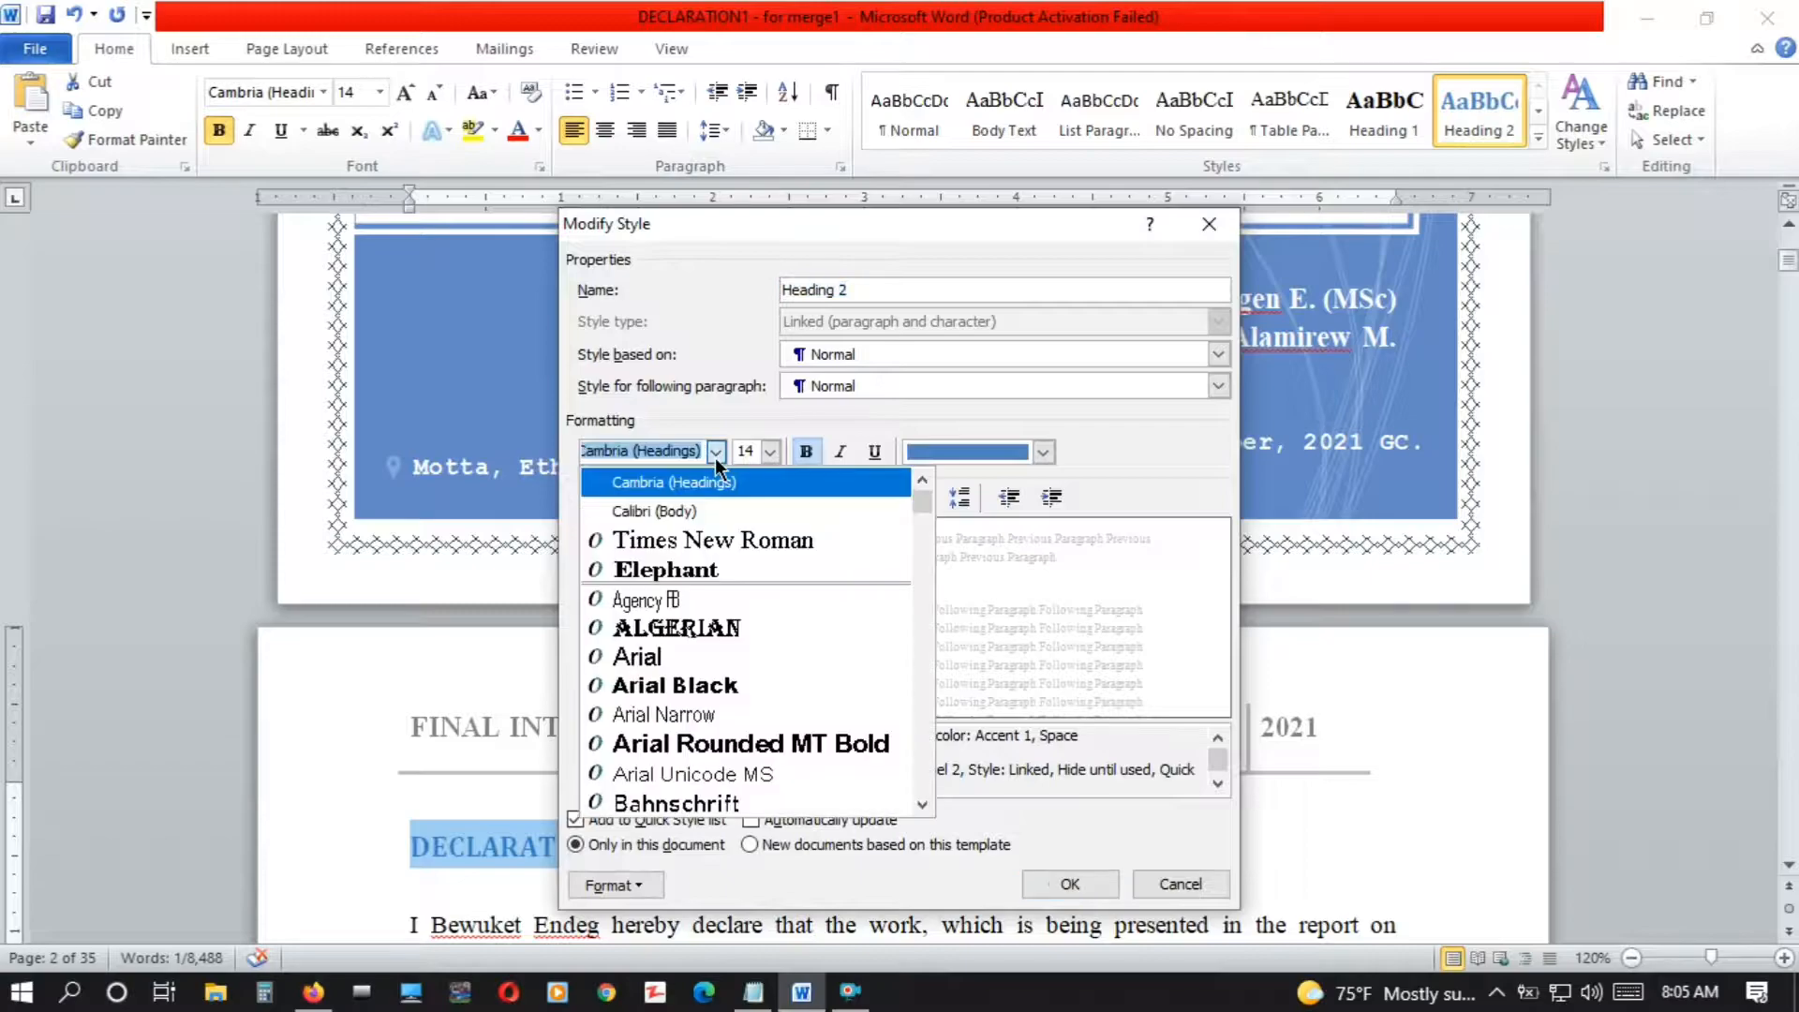
click(687, 534)
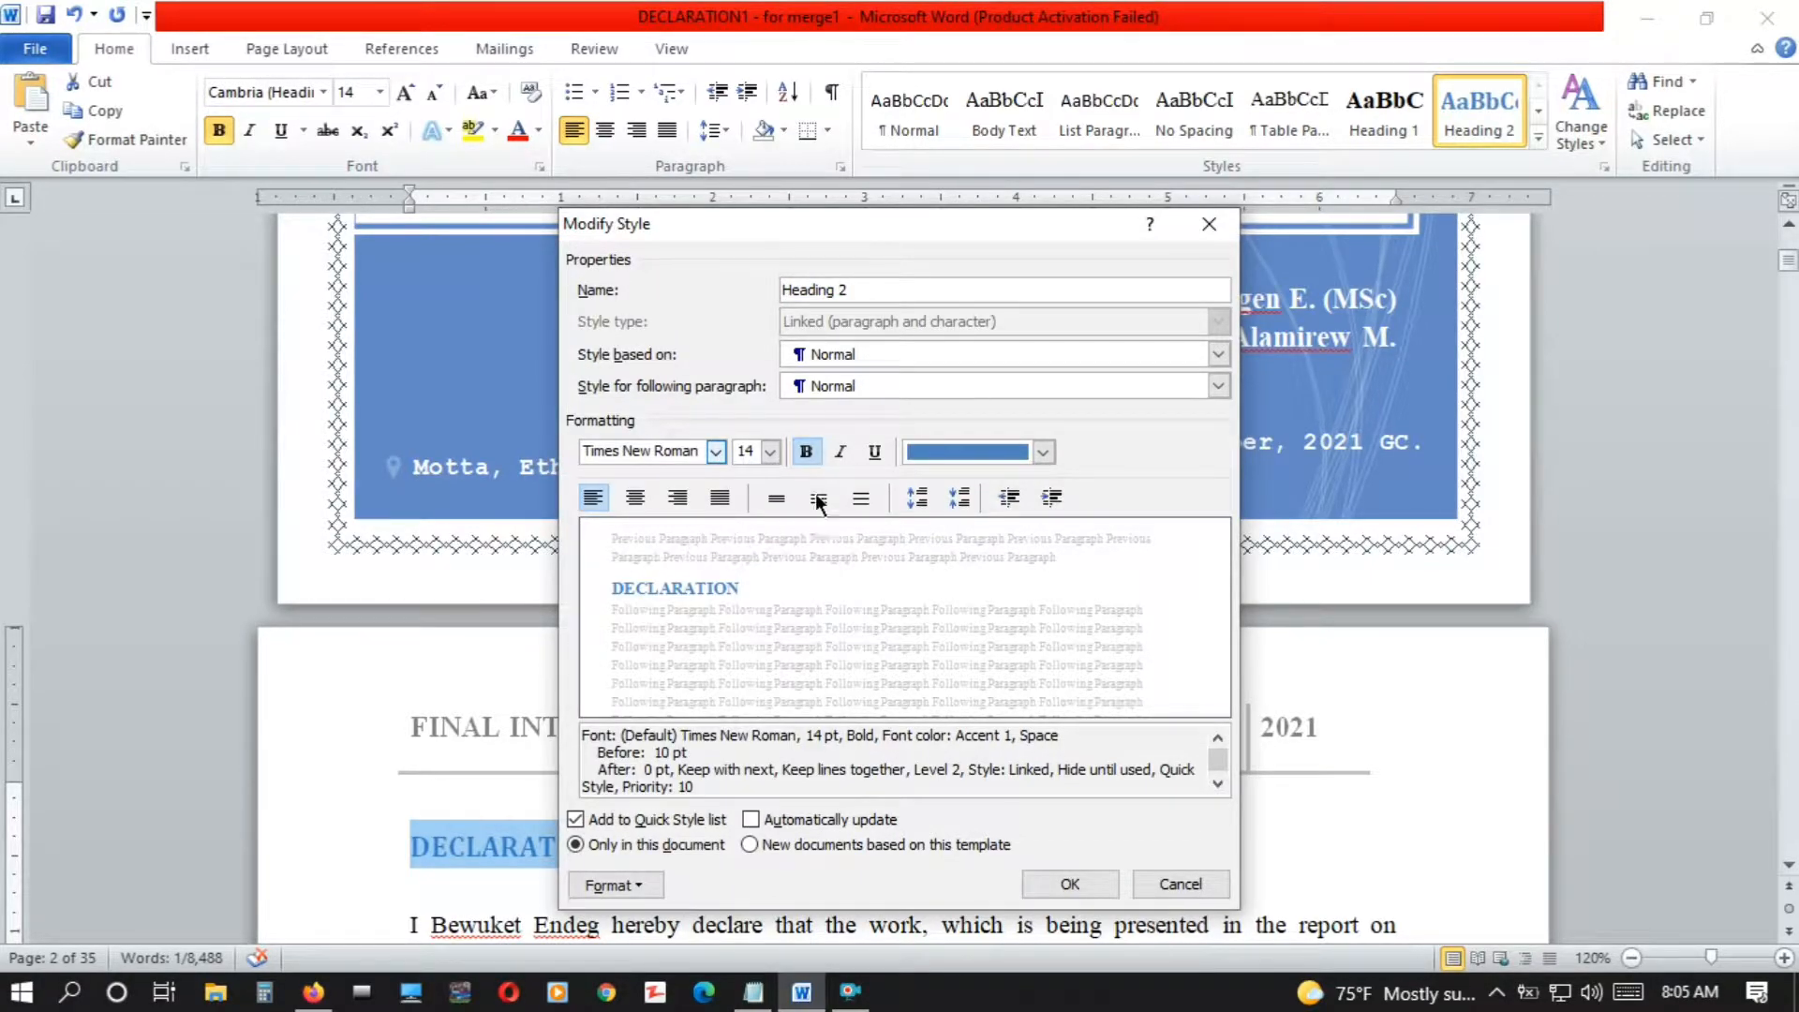
Try italic and underline on the Heading 2 style and remove both again
click(843, 453)
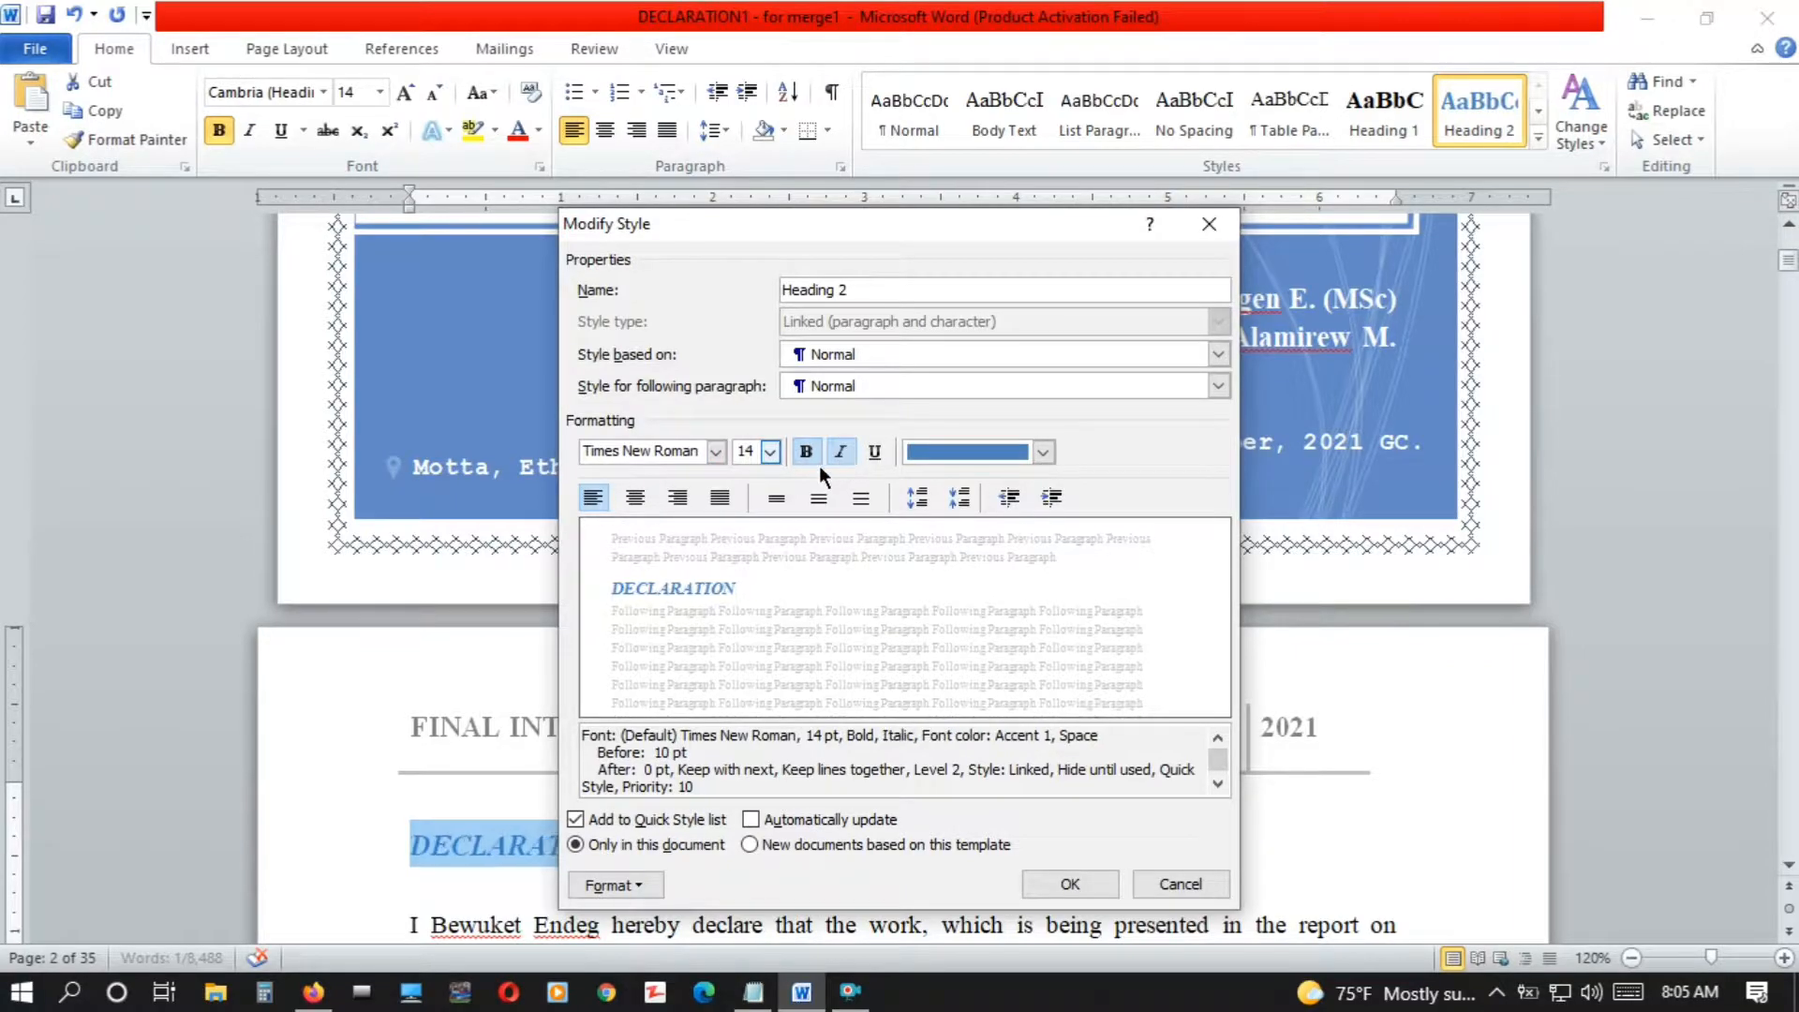
click(874, 452)
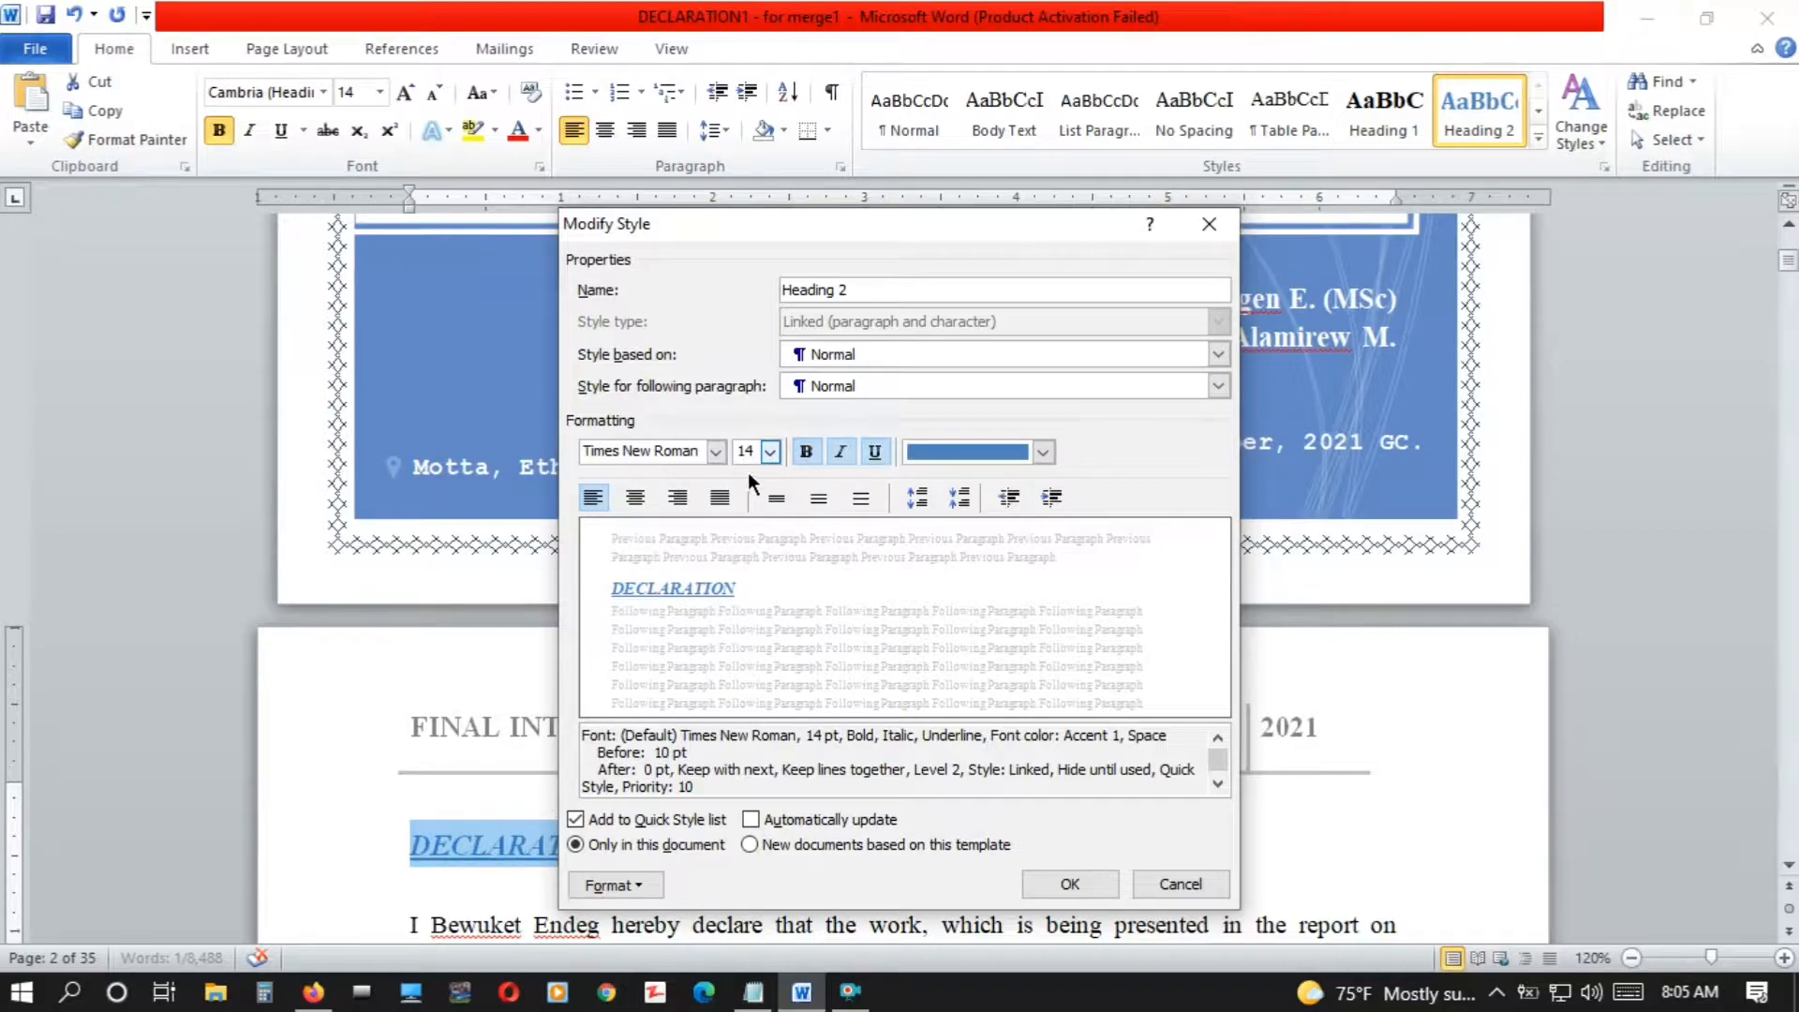
click(845, 455)
click(876, 450)
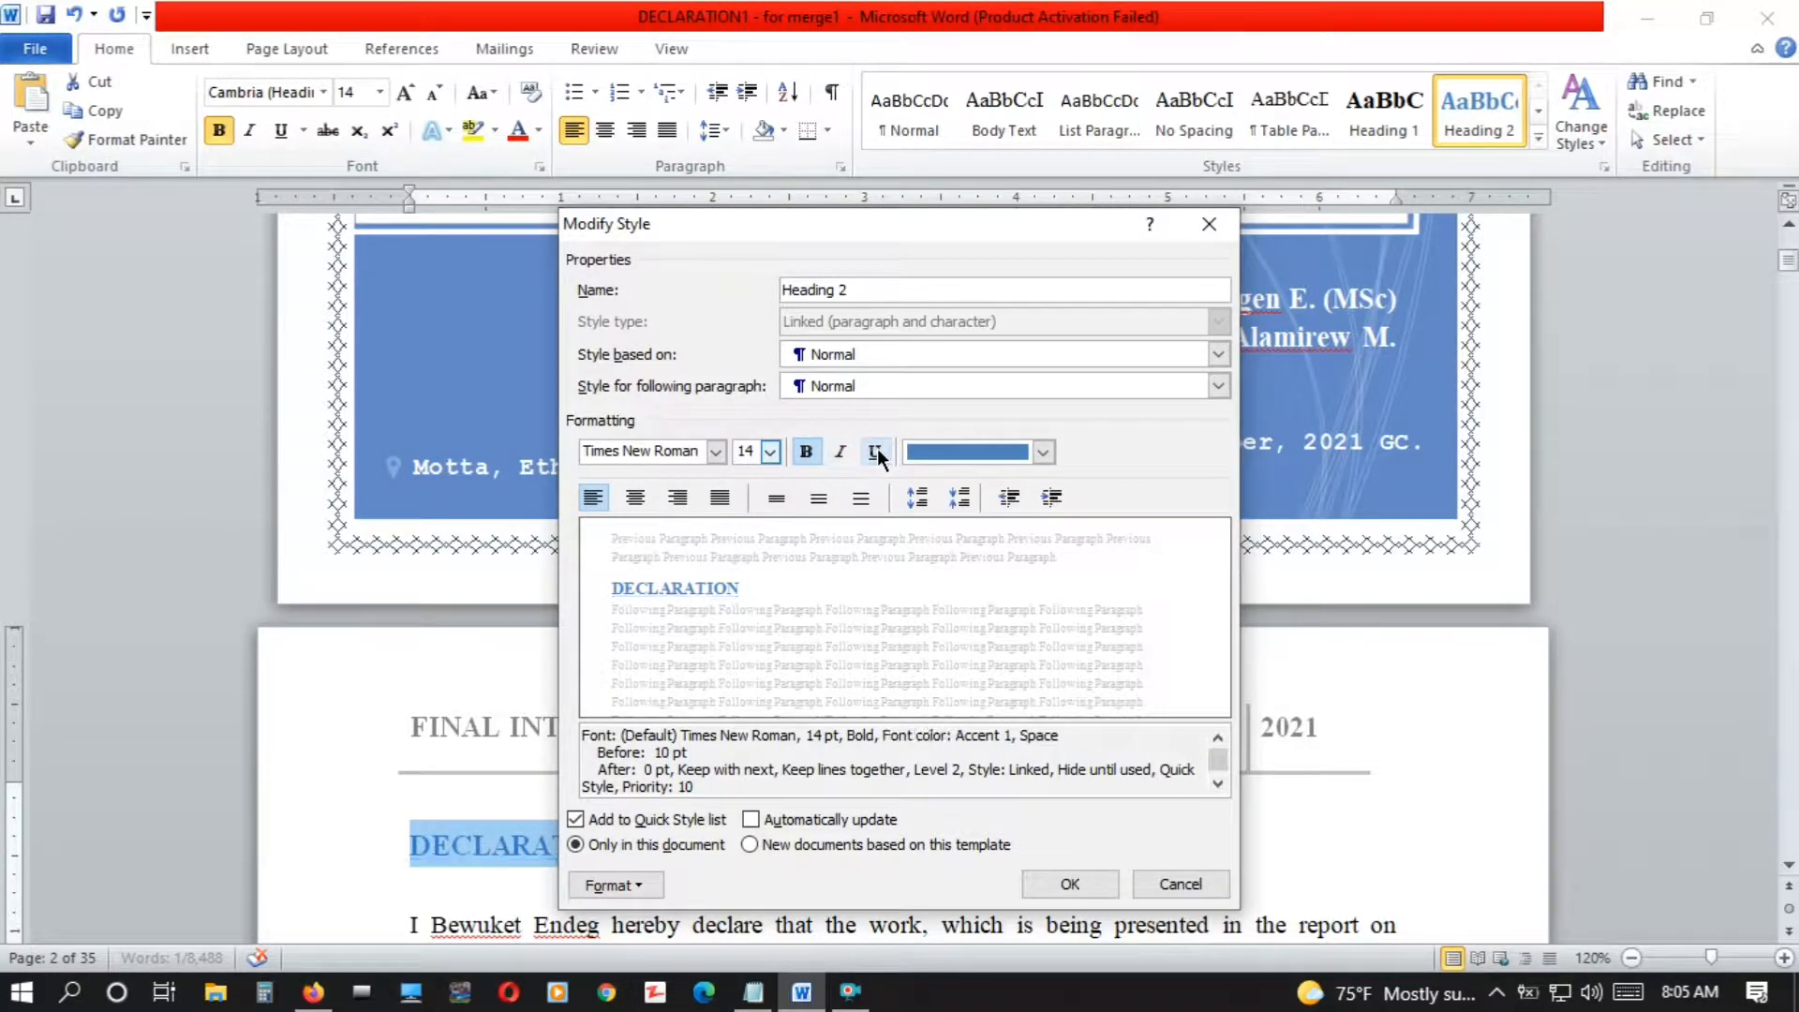
Set the Heading 2 style's font color to black and its alignment to left
click(1040, 454)
click(937, 534)
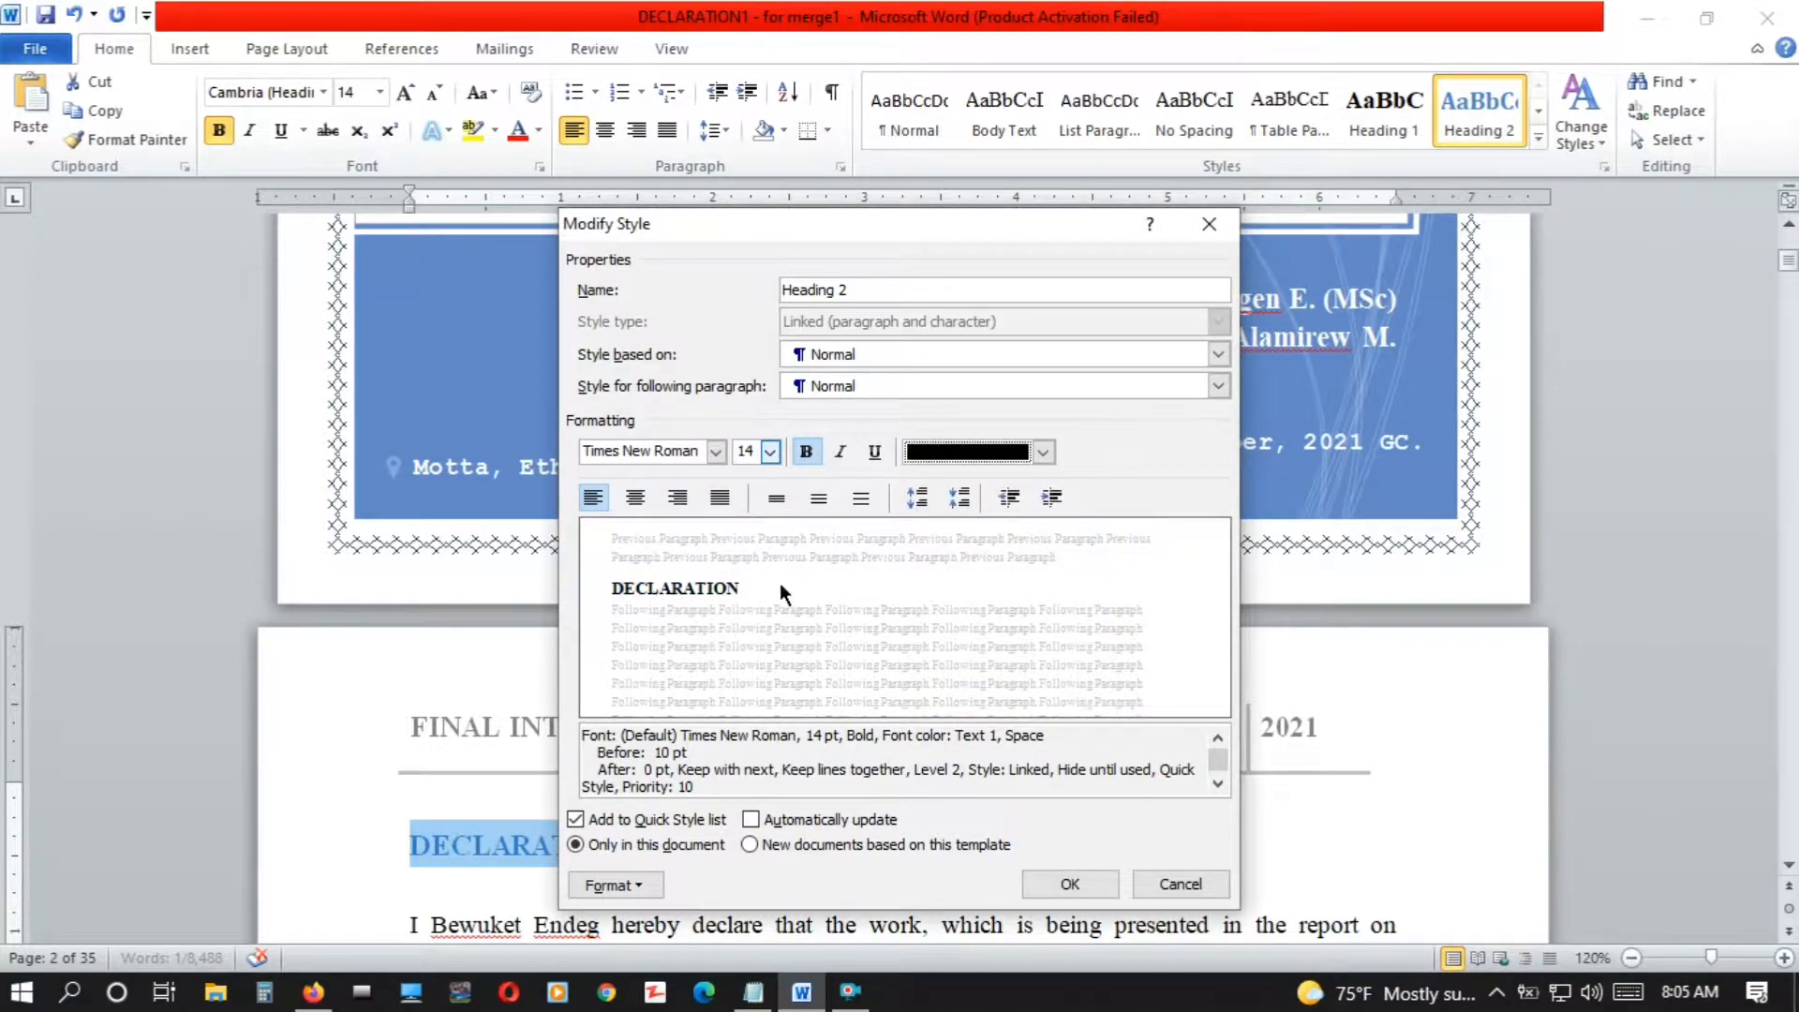
click(634, 499)
click(681, 499)
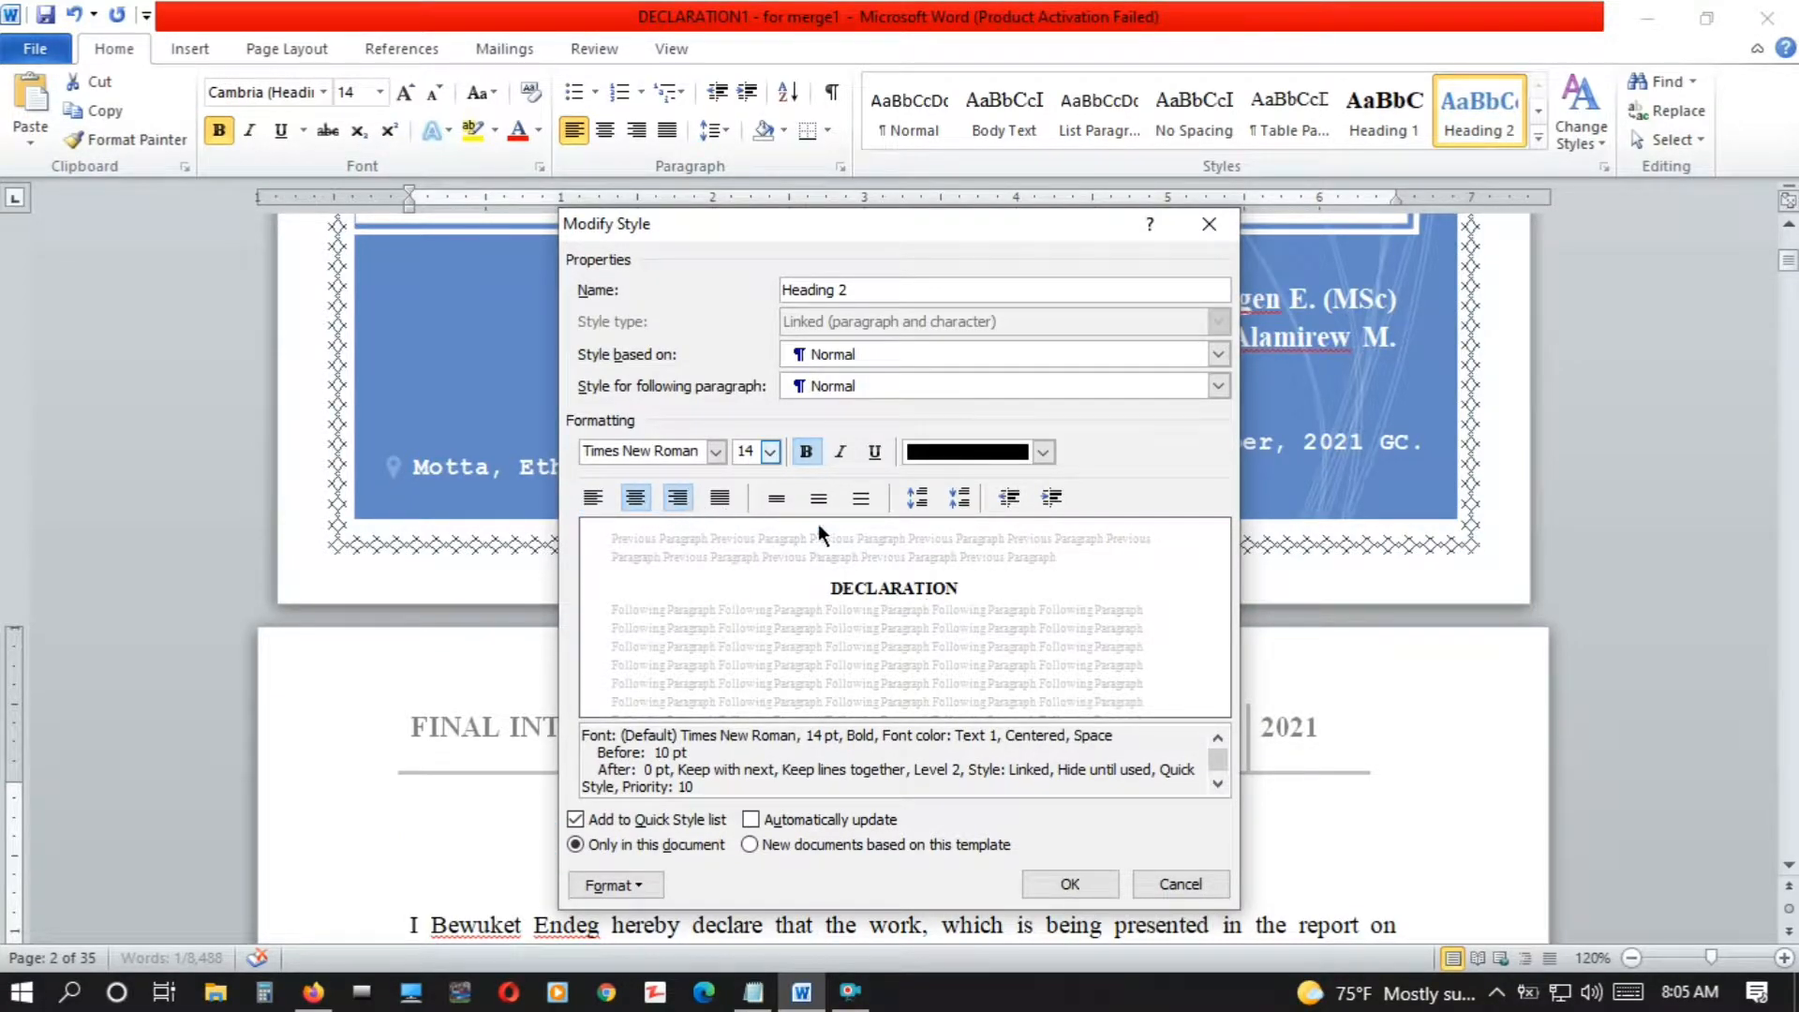
click(718, 500)
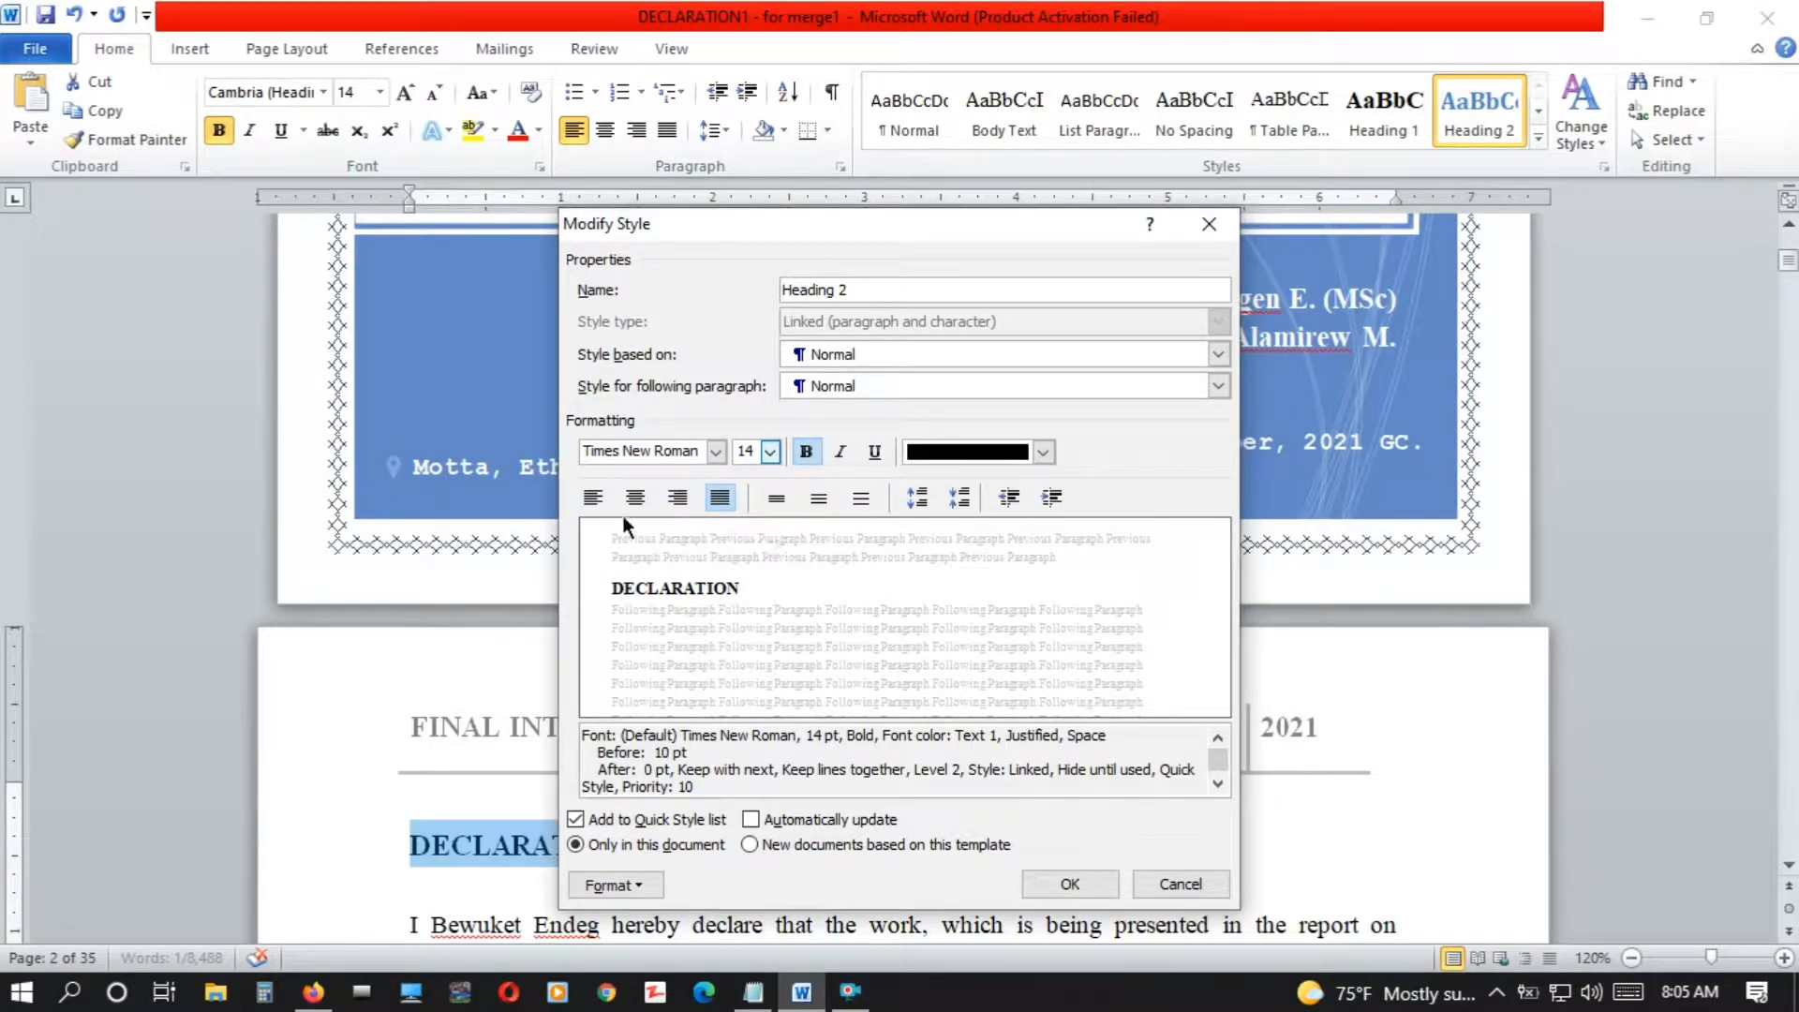
click(592, 499)
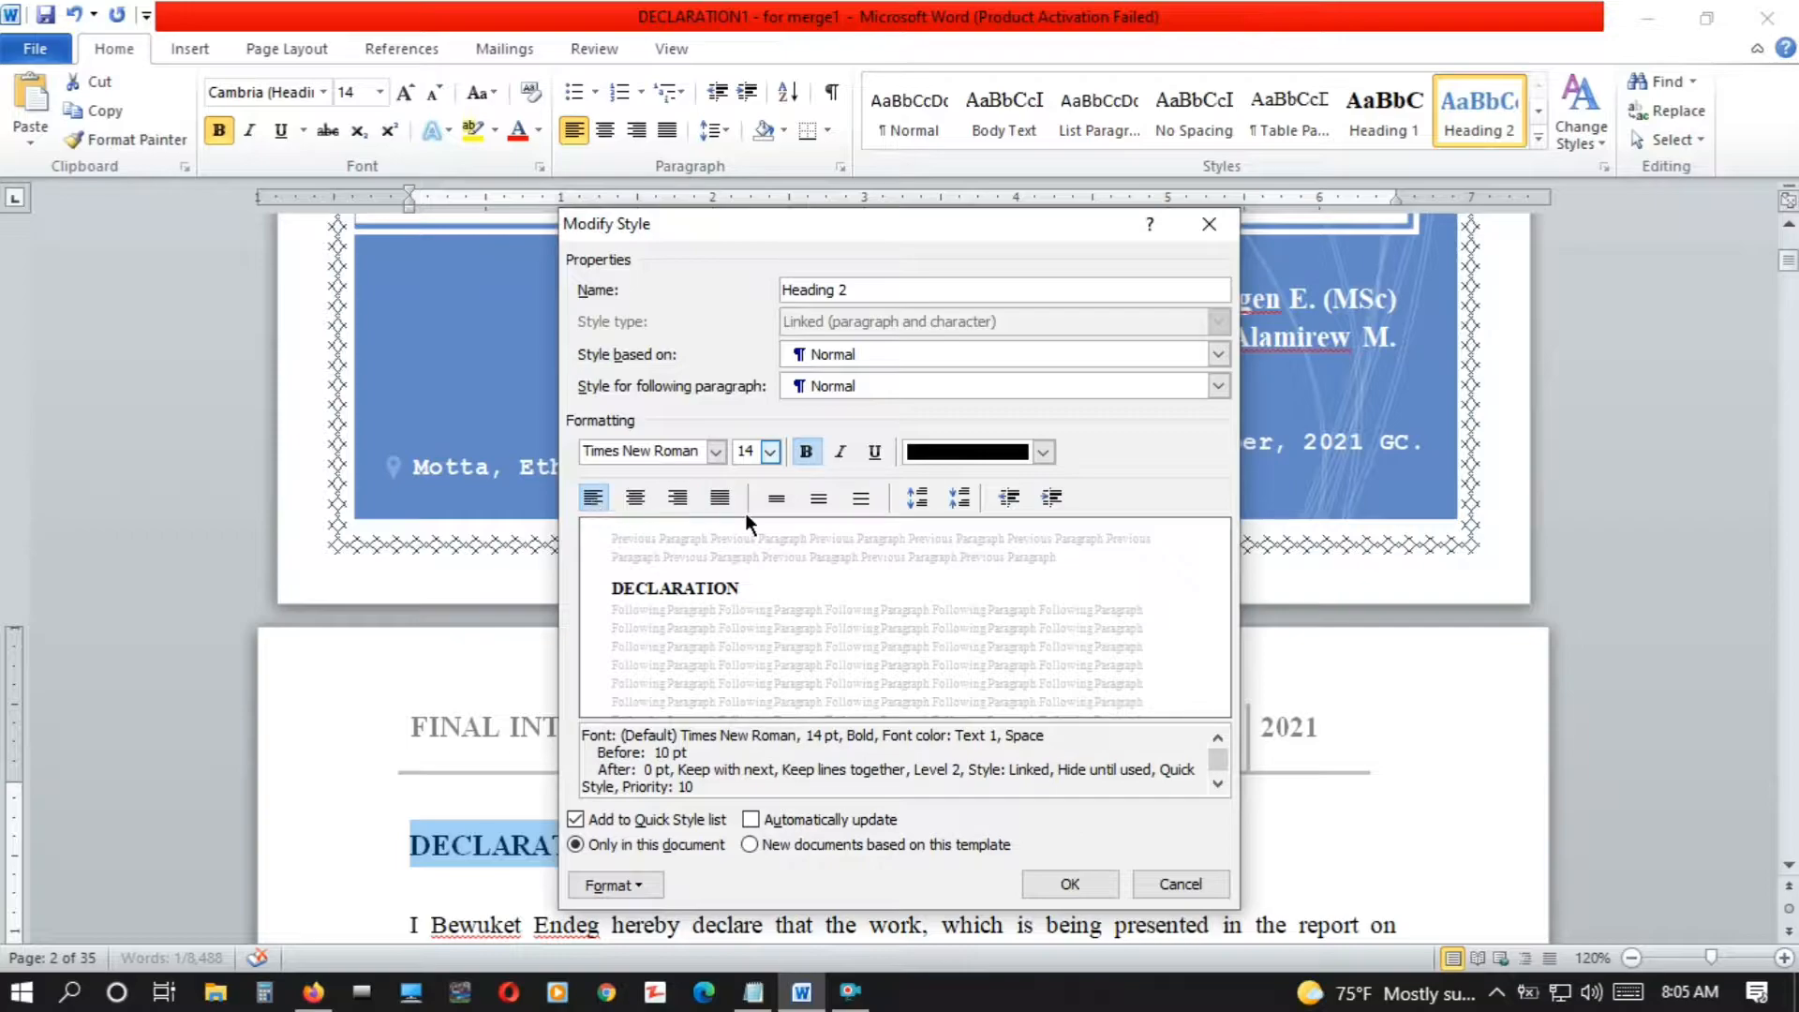
Set the Heading 2 style's line spacing to 1.5 lines and its spacing before the paragraph to 4 pt
click(776, 500)
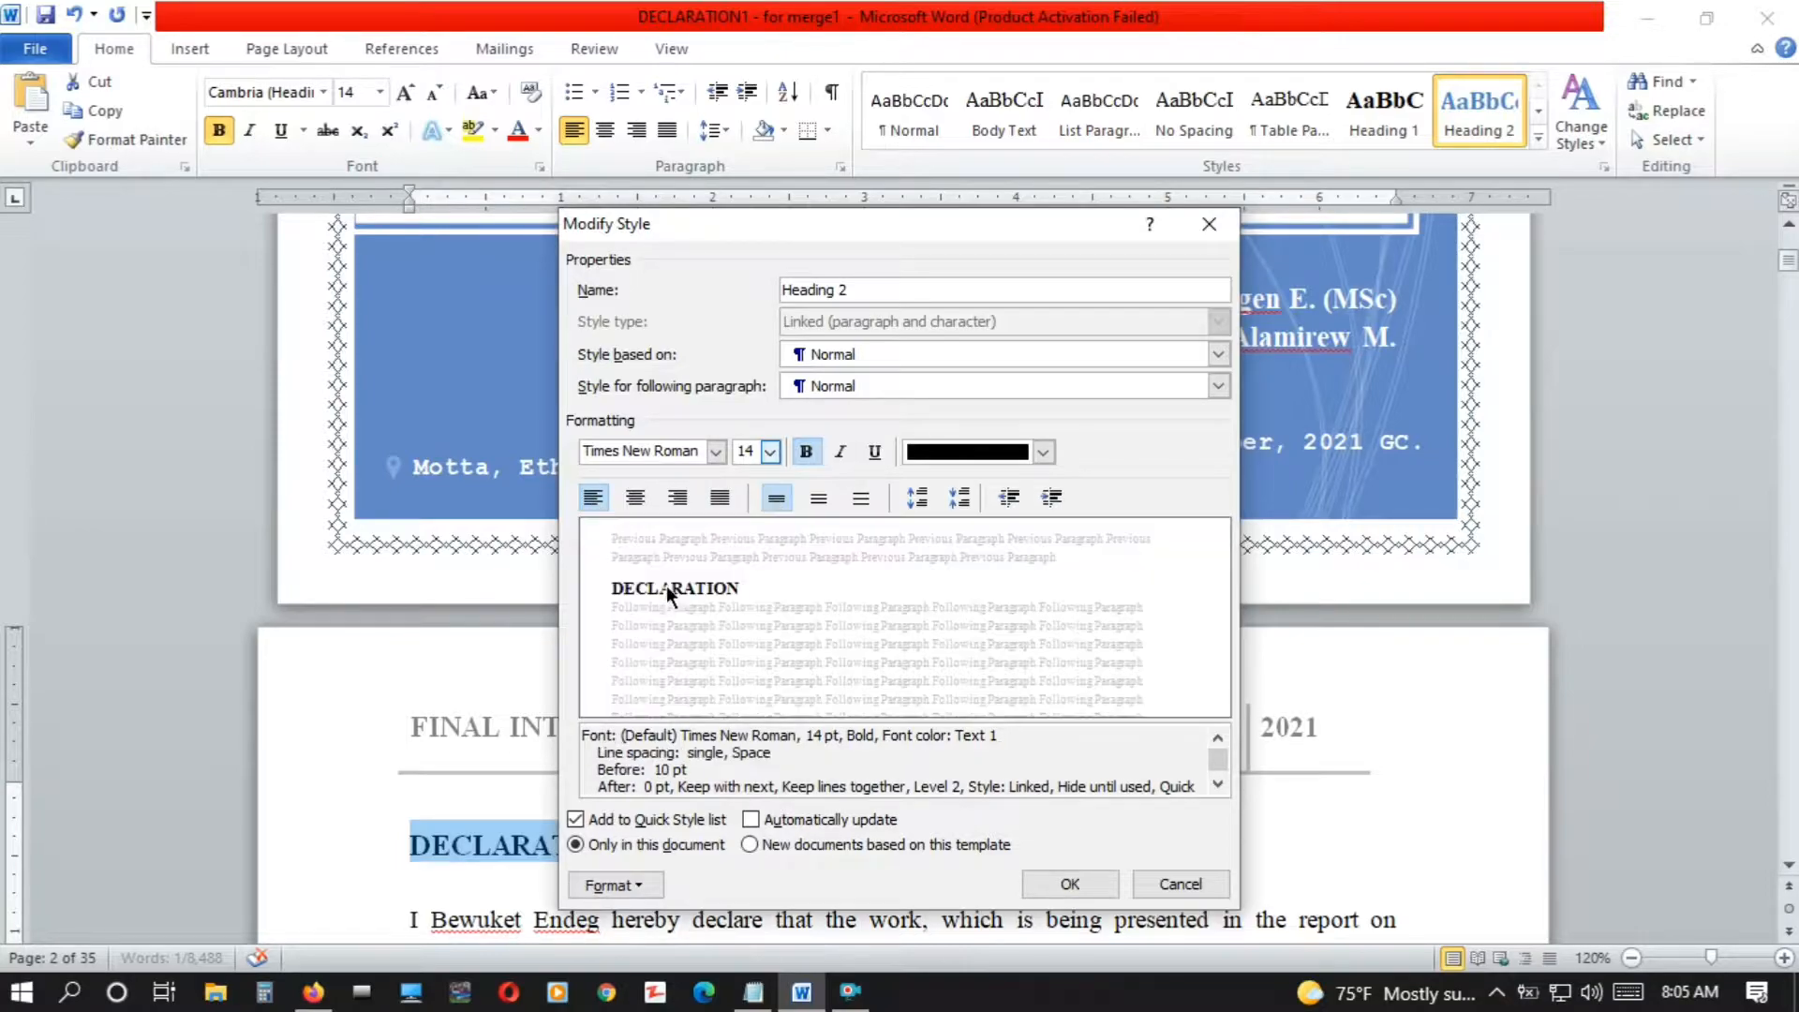
click(820, 500)
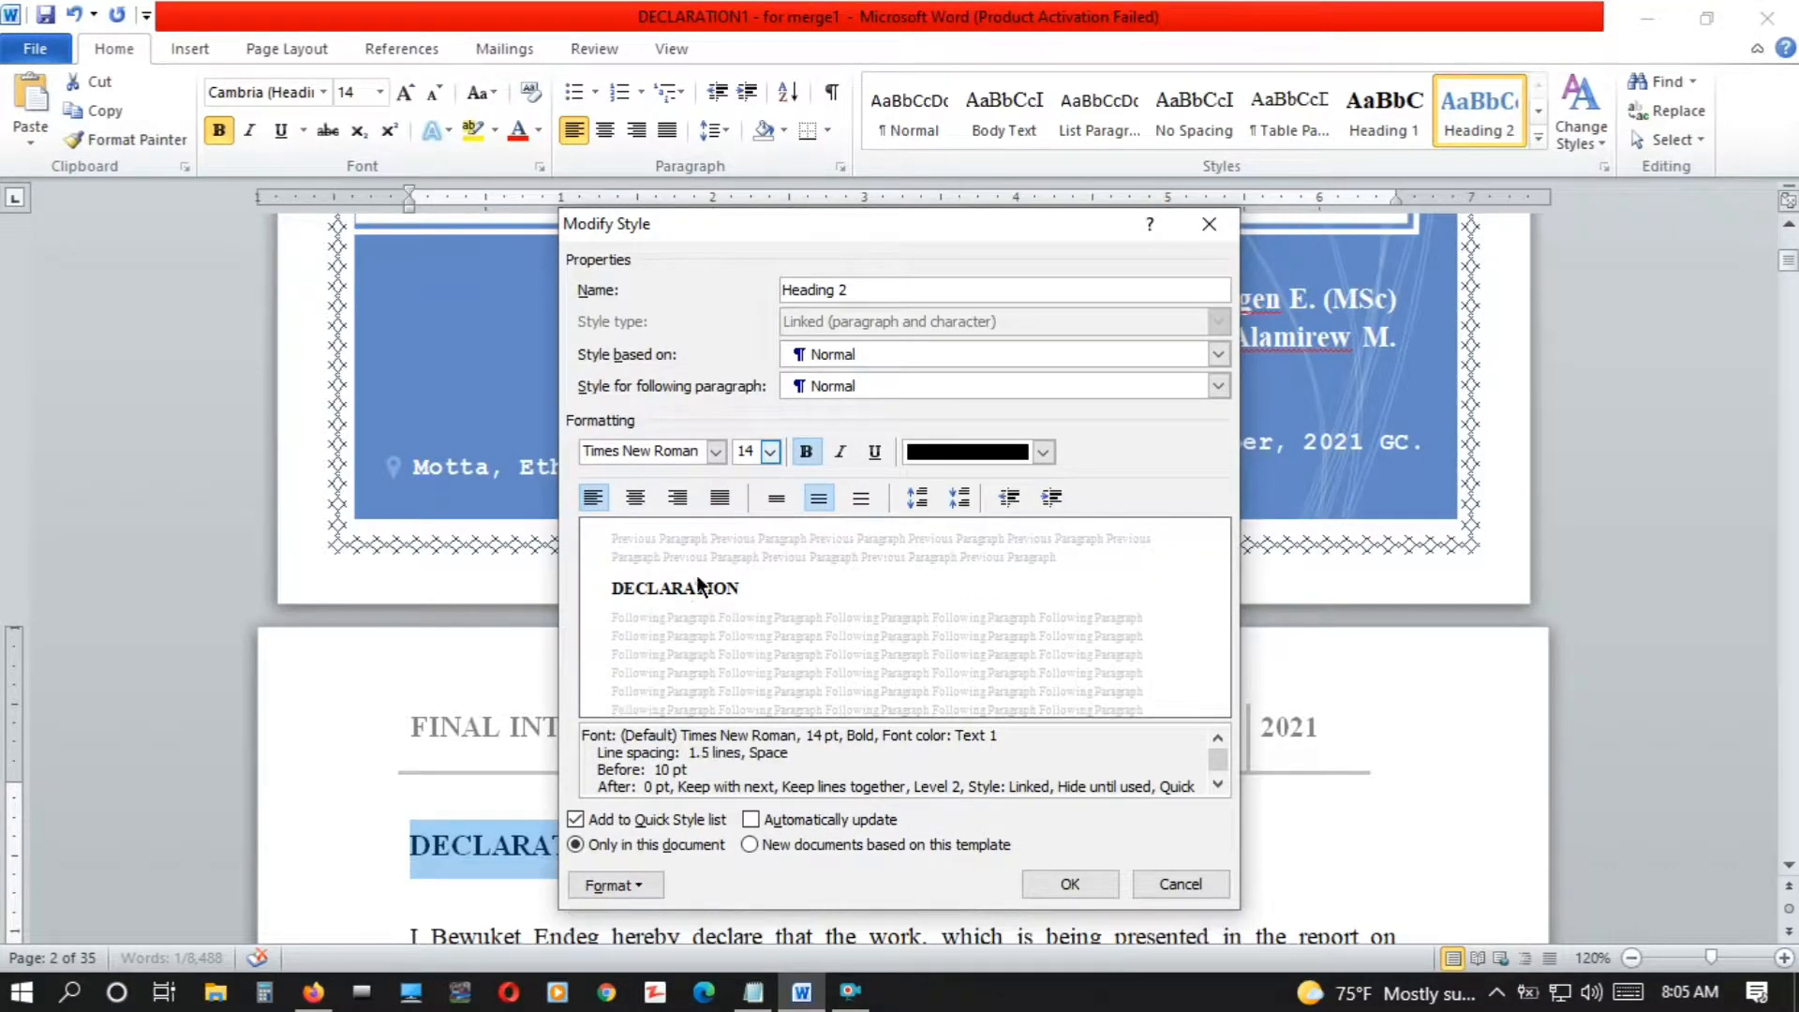
click(857, 500)
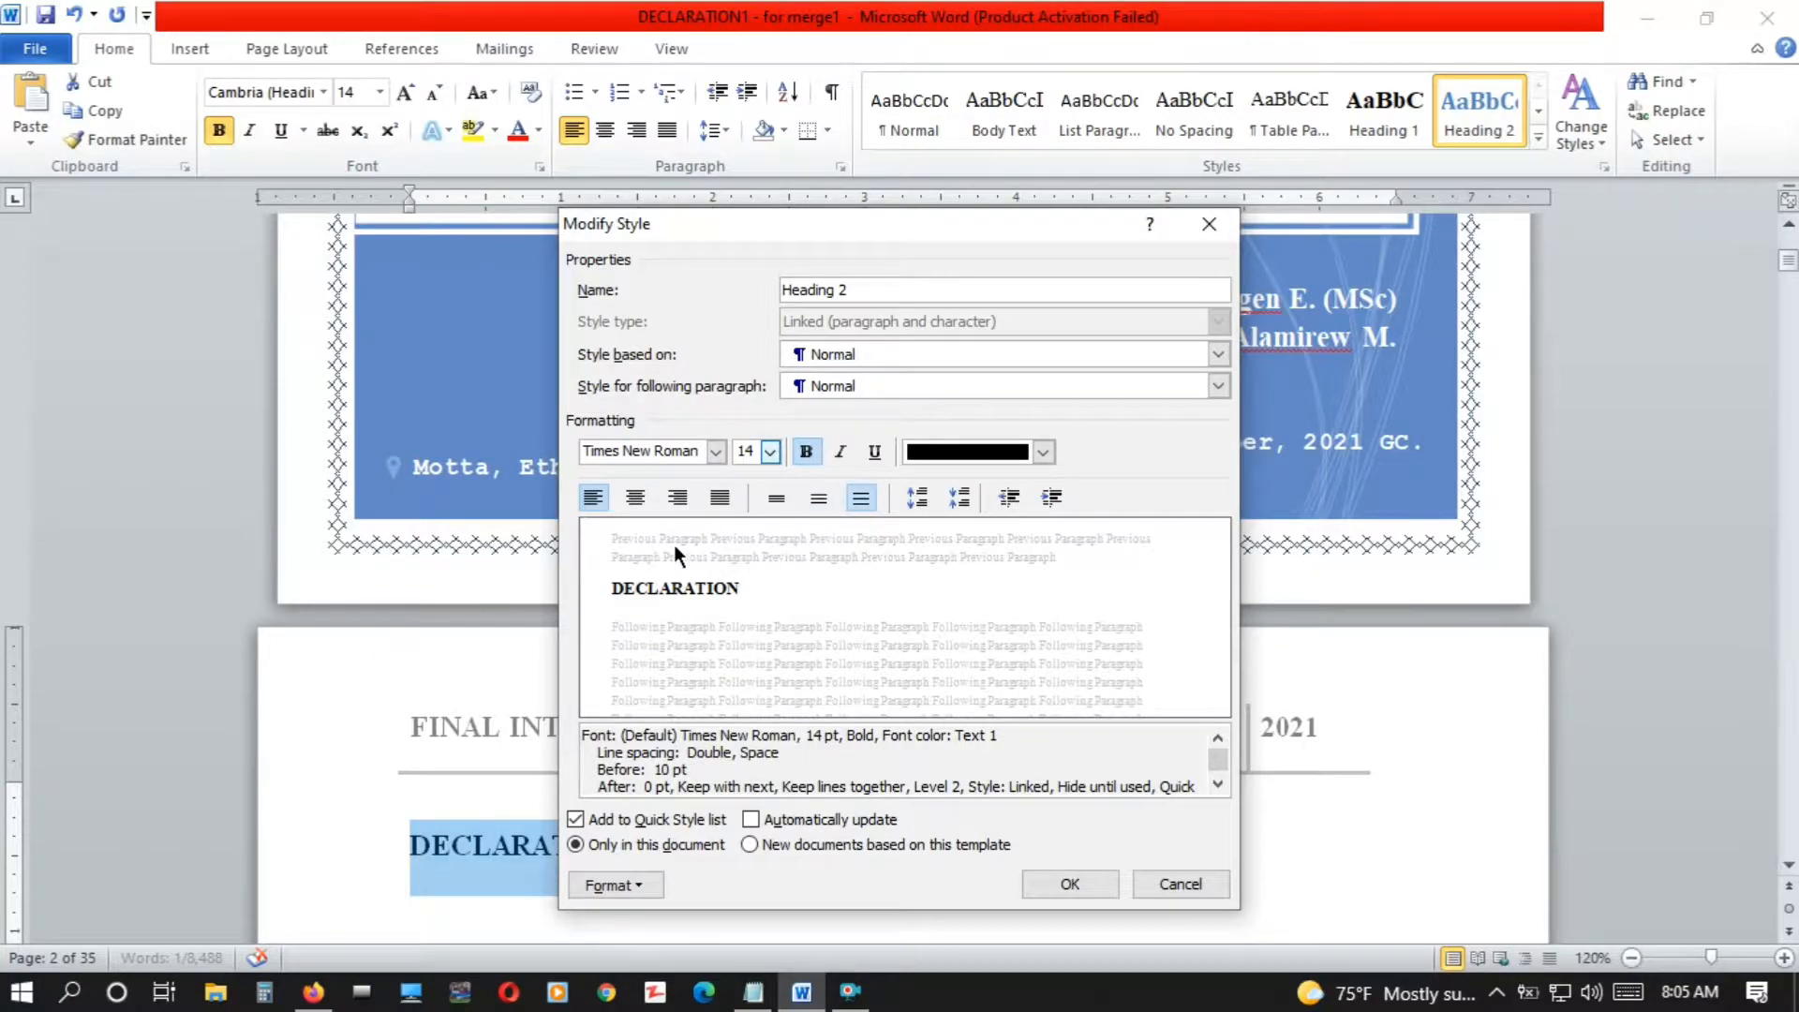
click(818, 501)
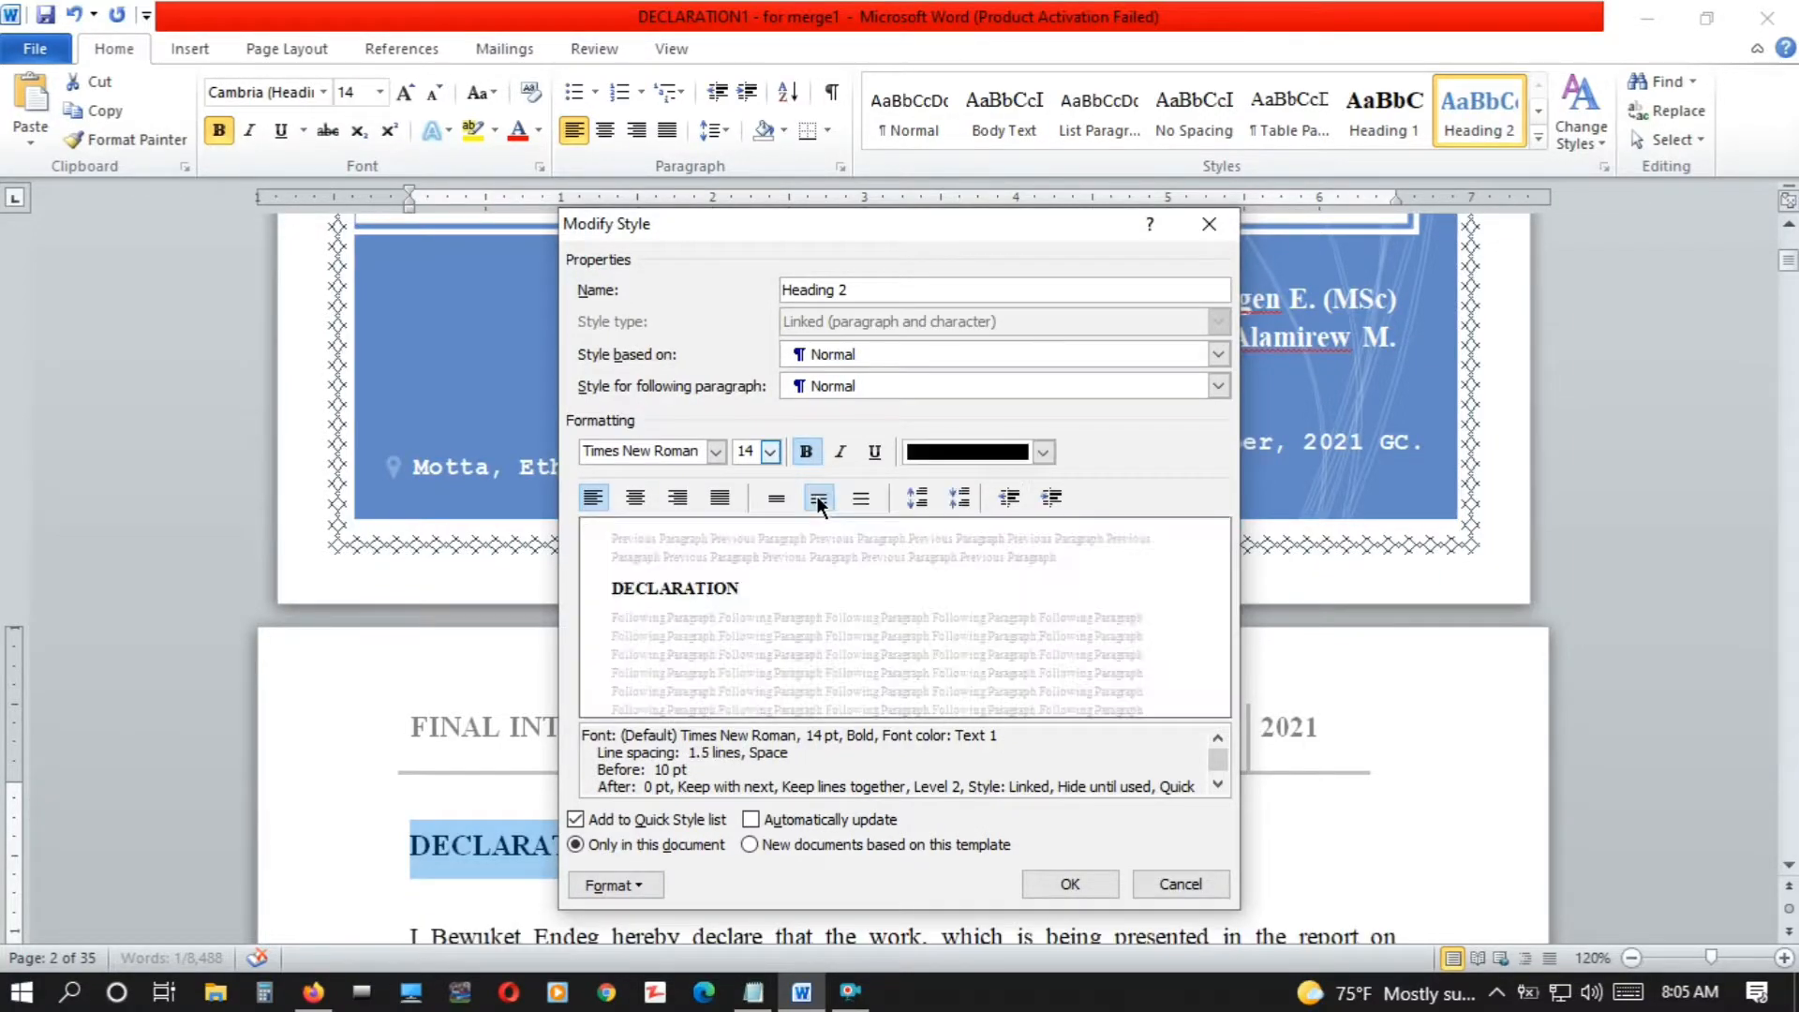
click(917, 499)
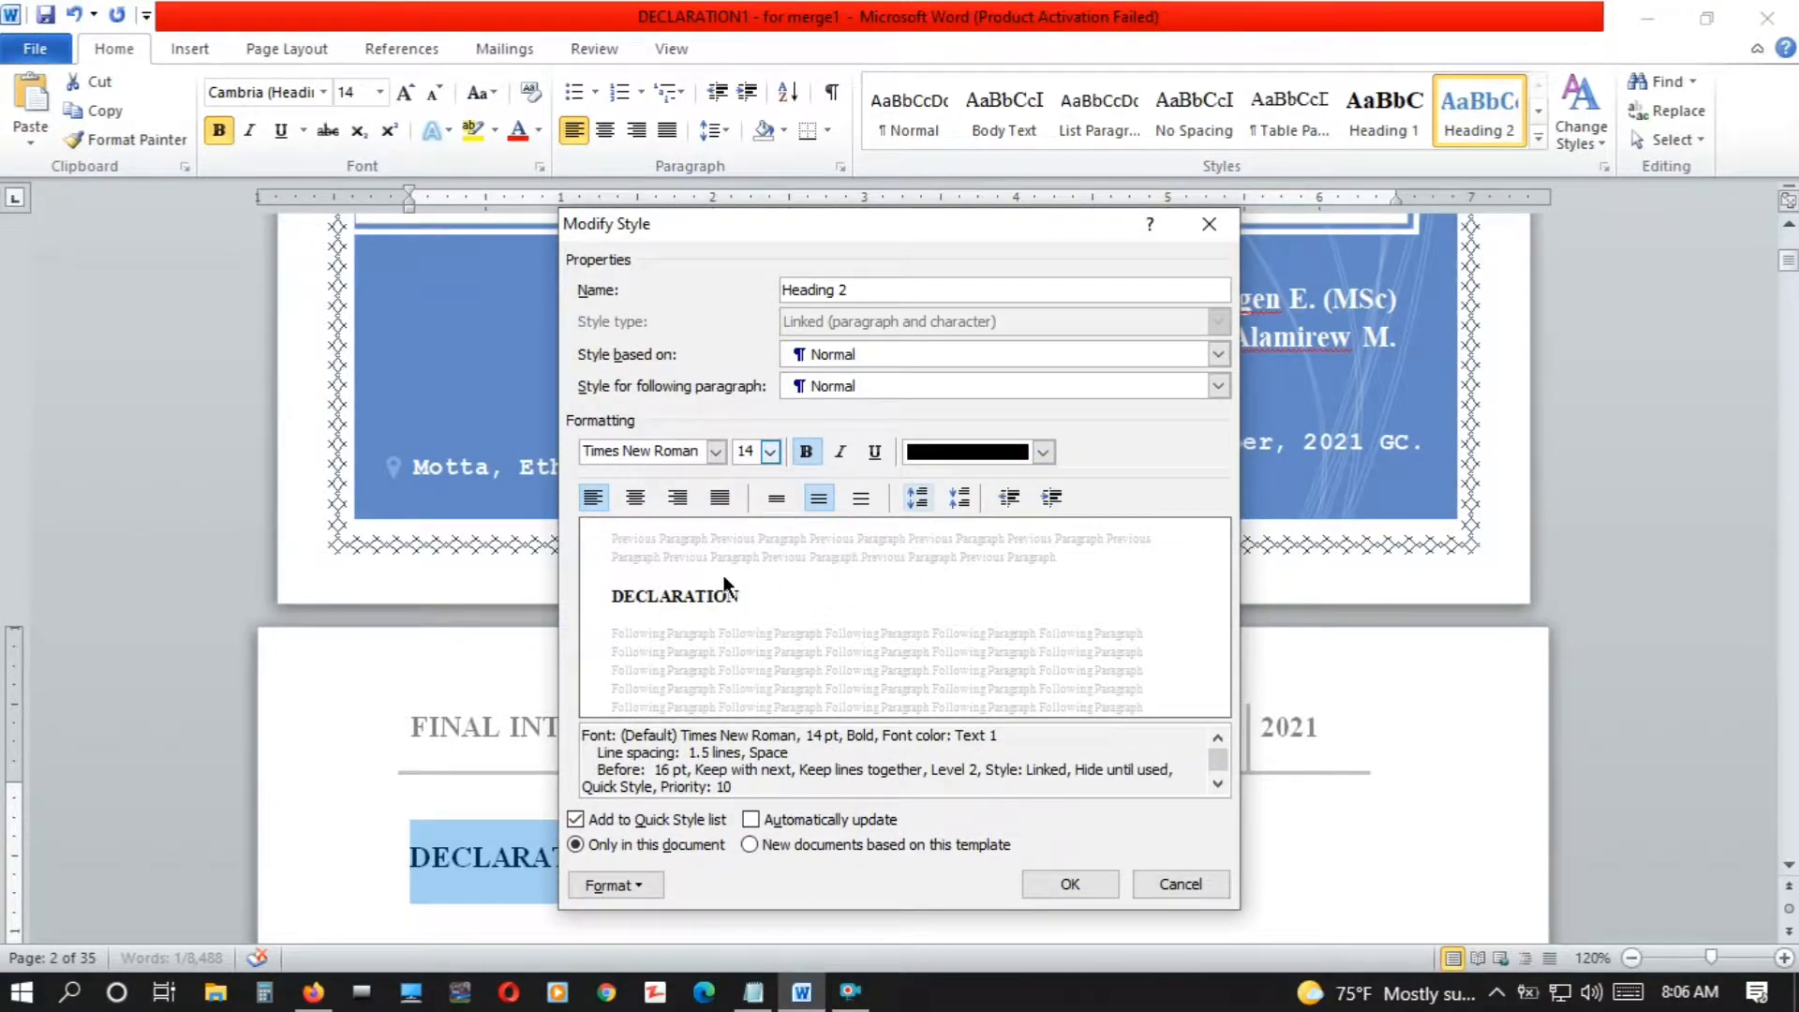
click(956, 498)
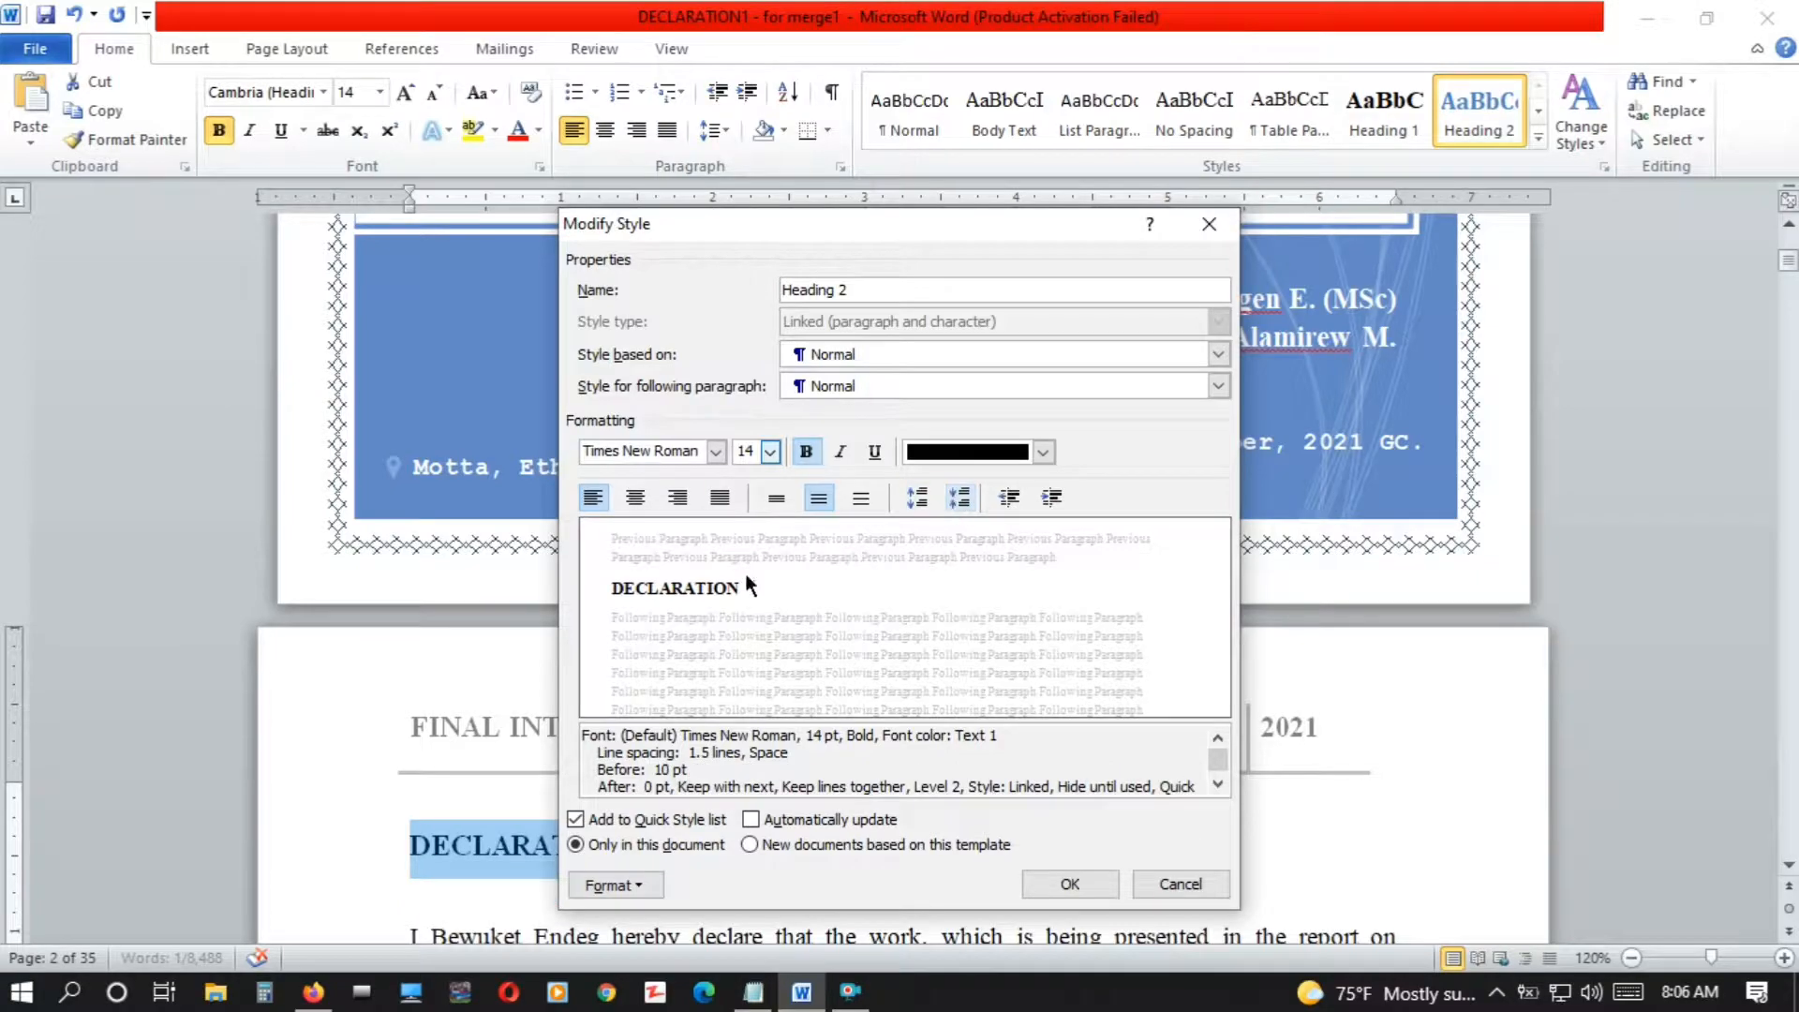
click(960, 498)
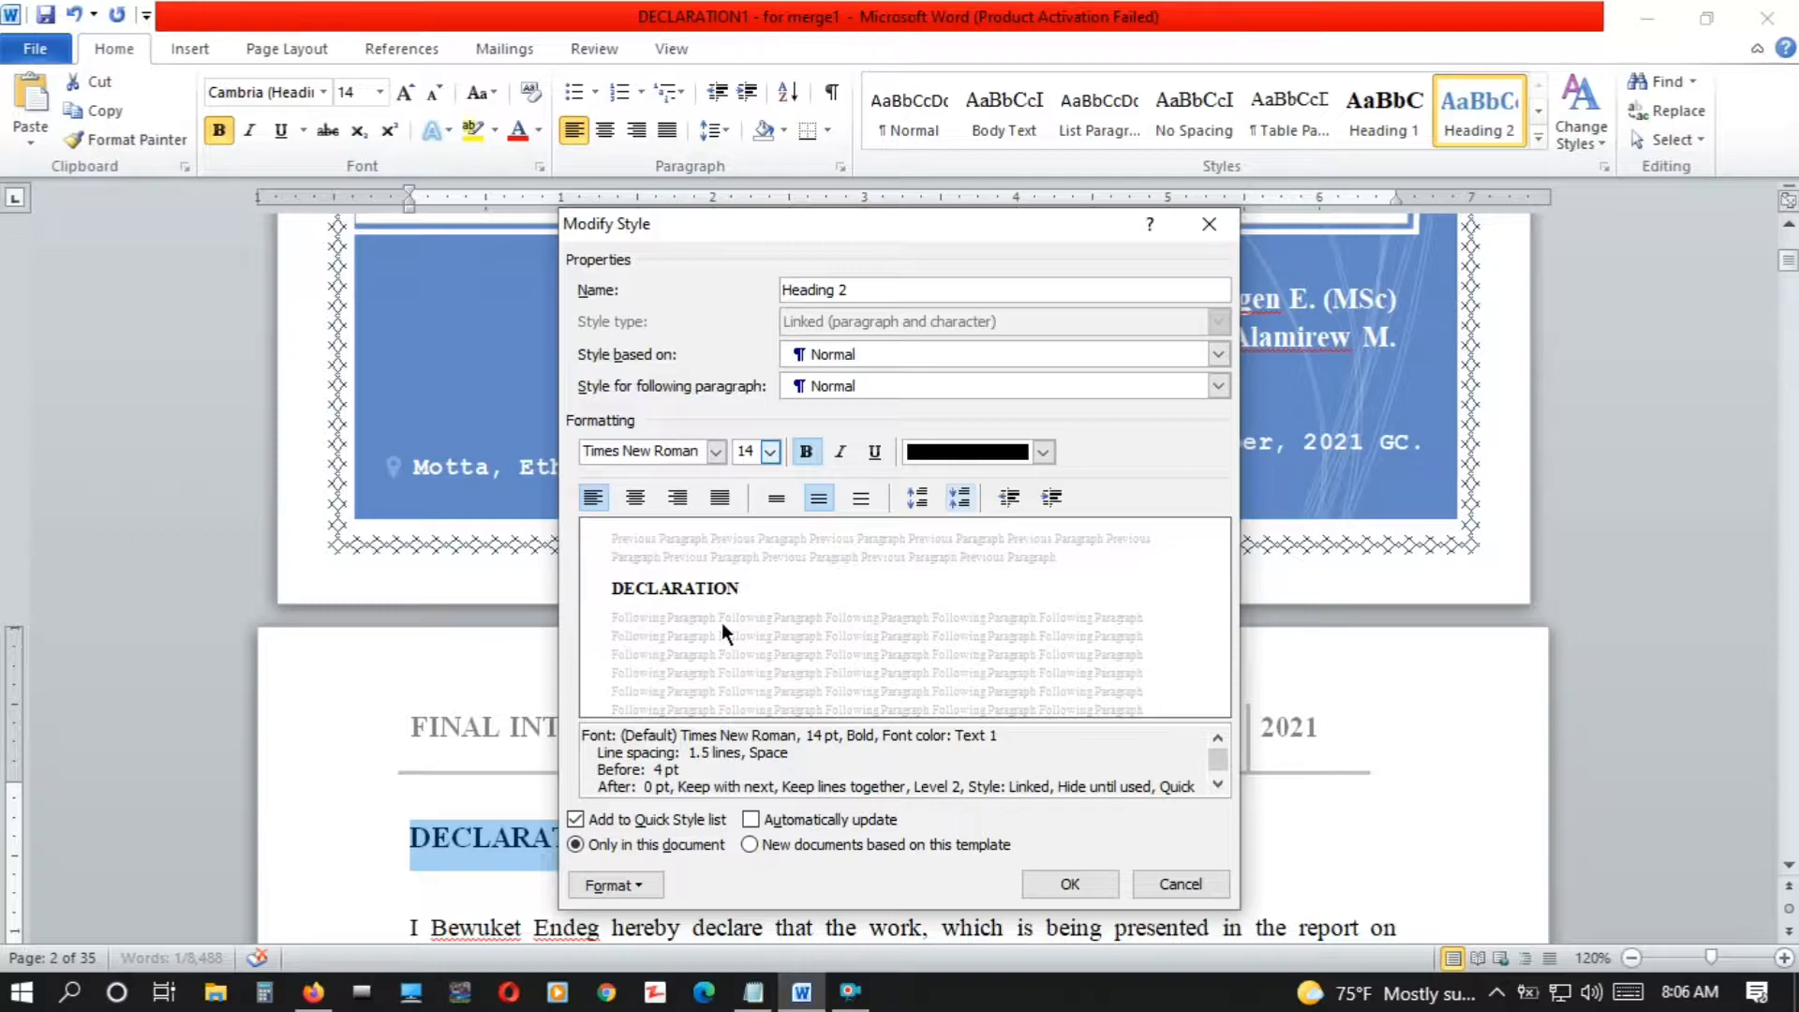
Try a left indent of 1.5" on the Heading 2 style and remove it again
click(1055, 498)
click(1055, 497)
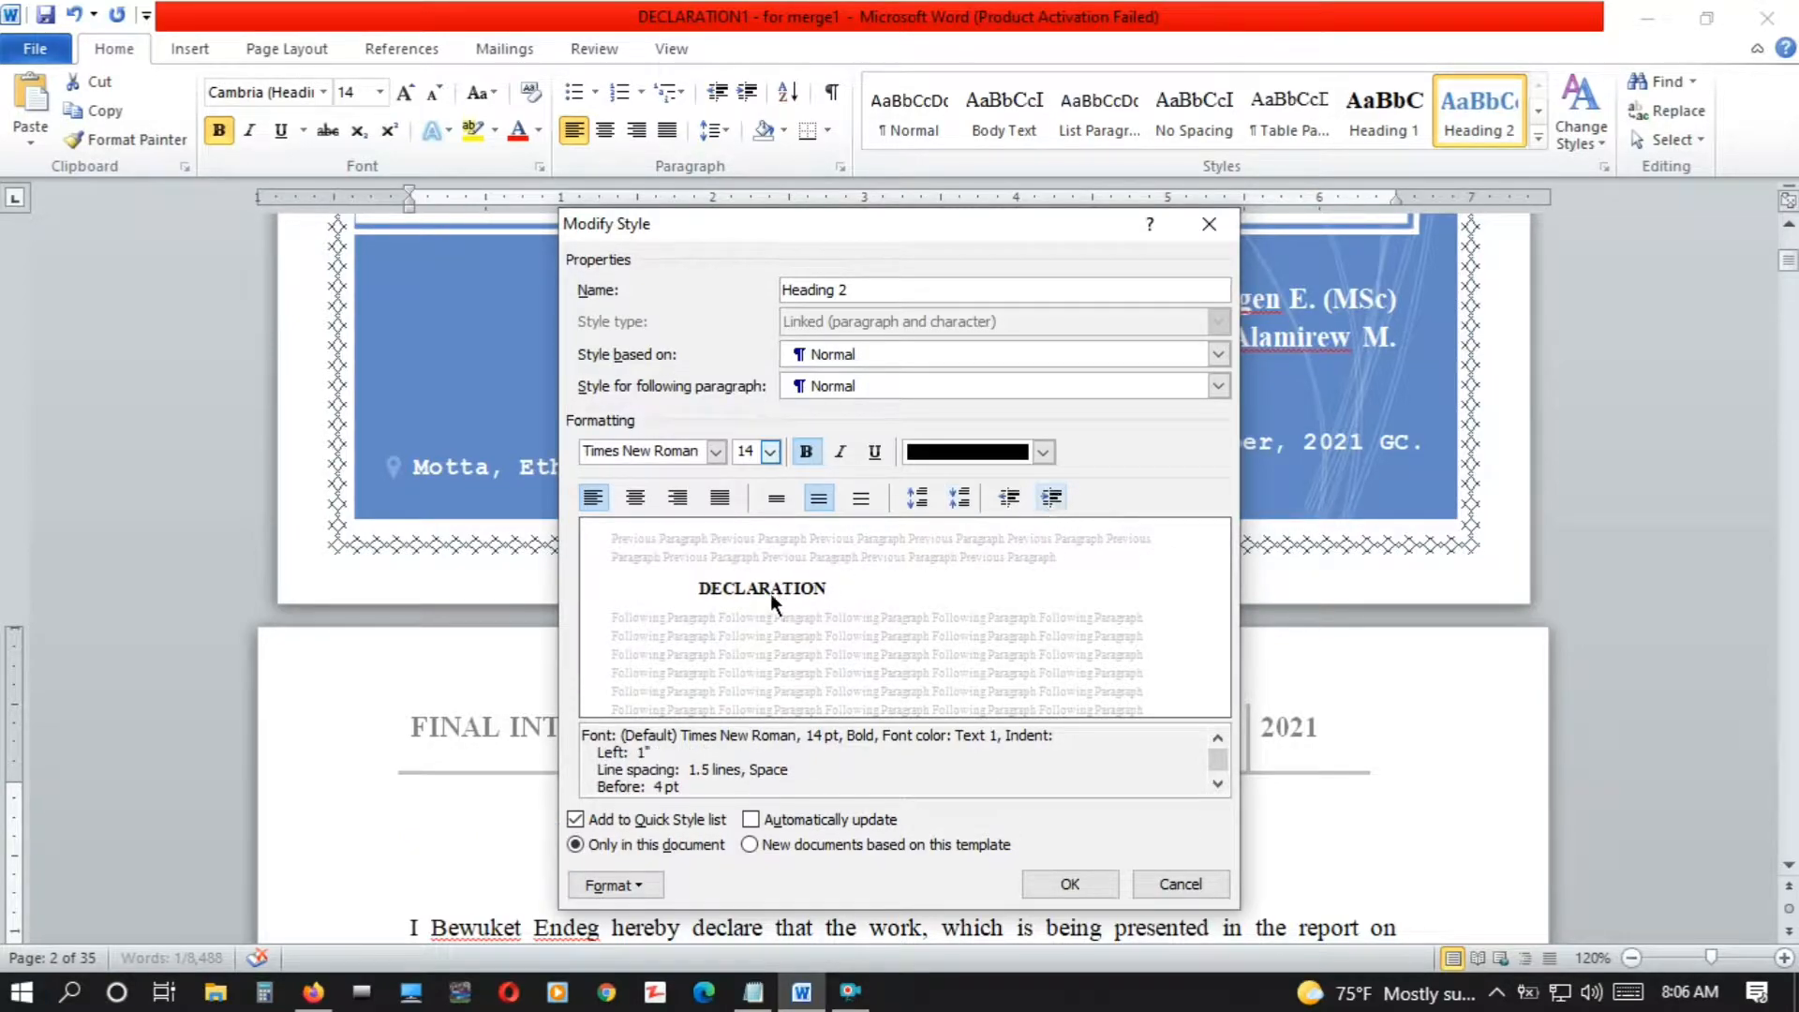
click(1055, 497)
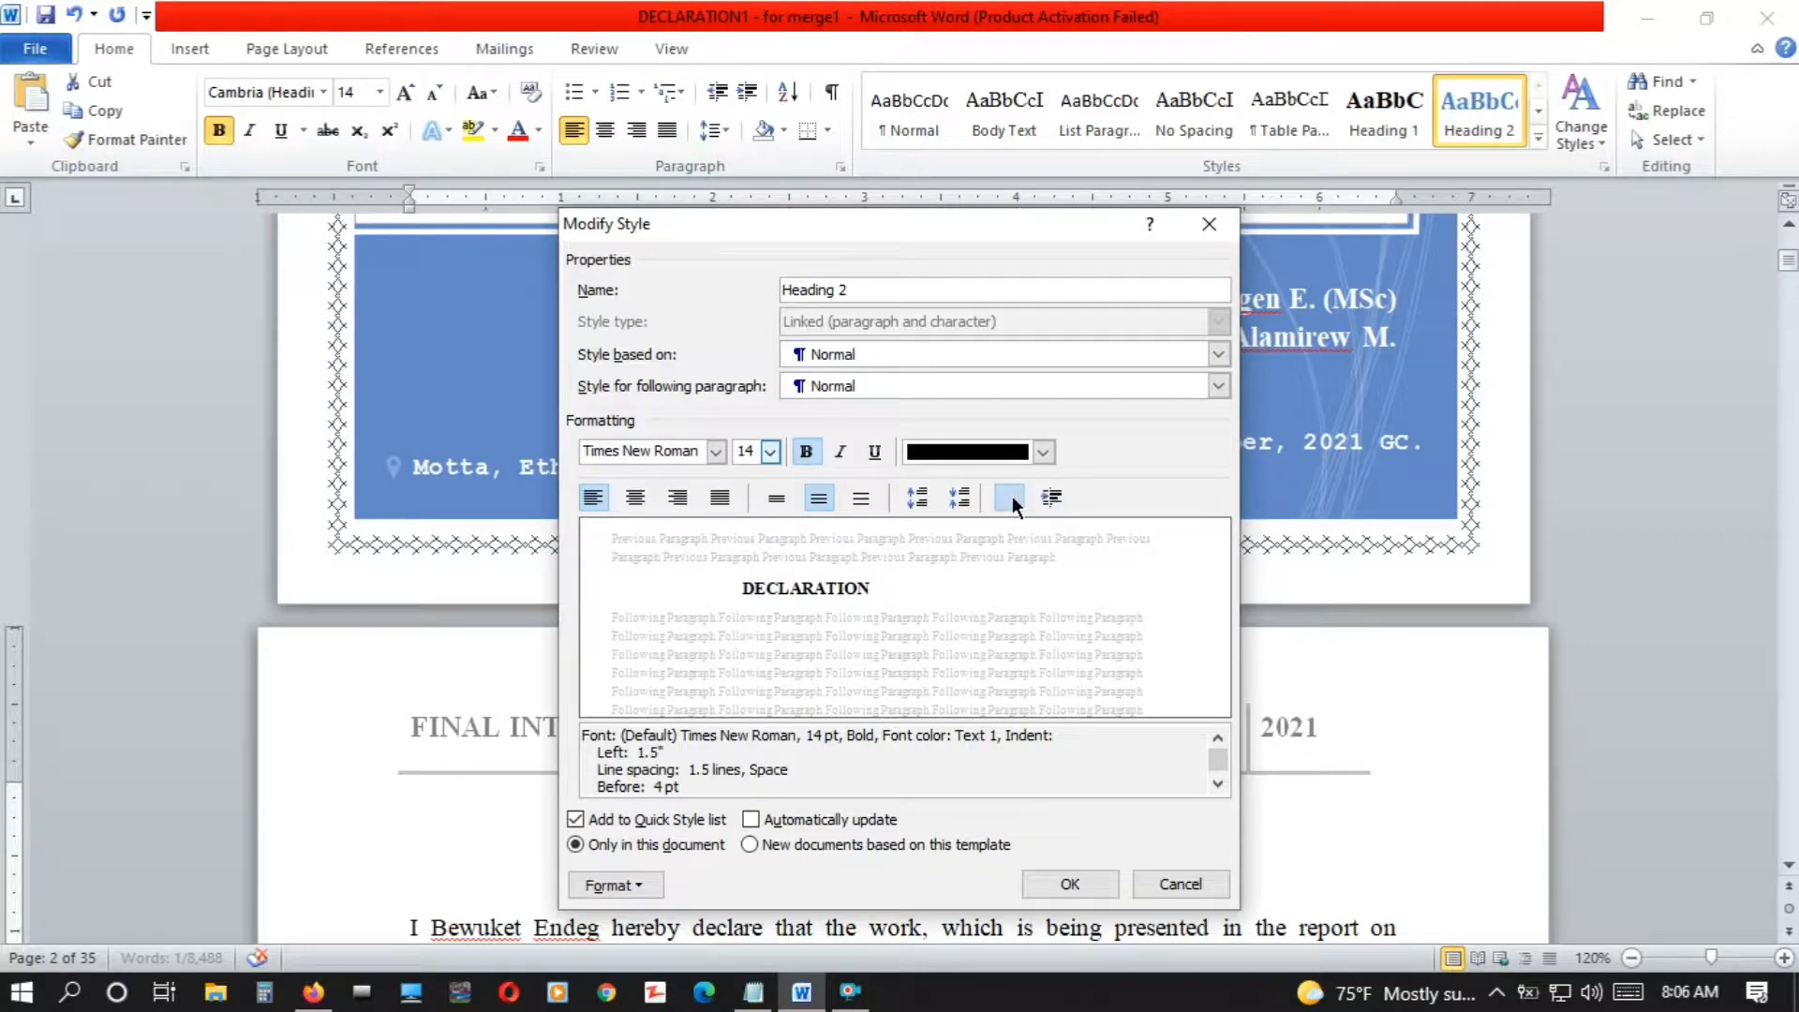
click(1010, 498)
click(1010, 498)
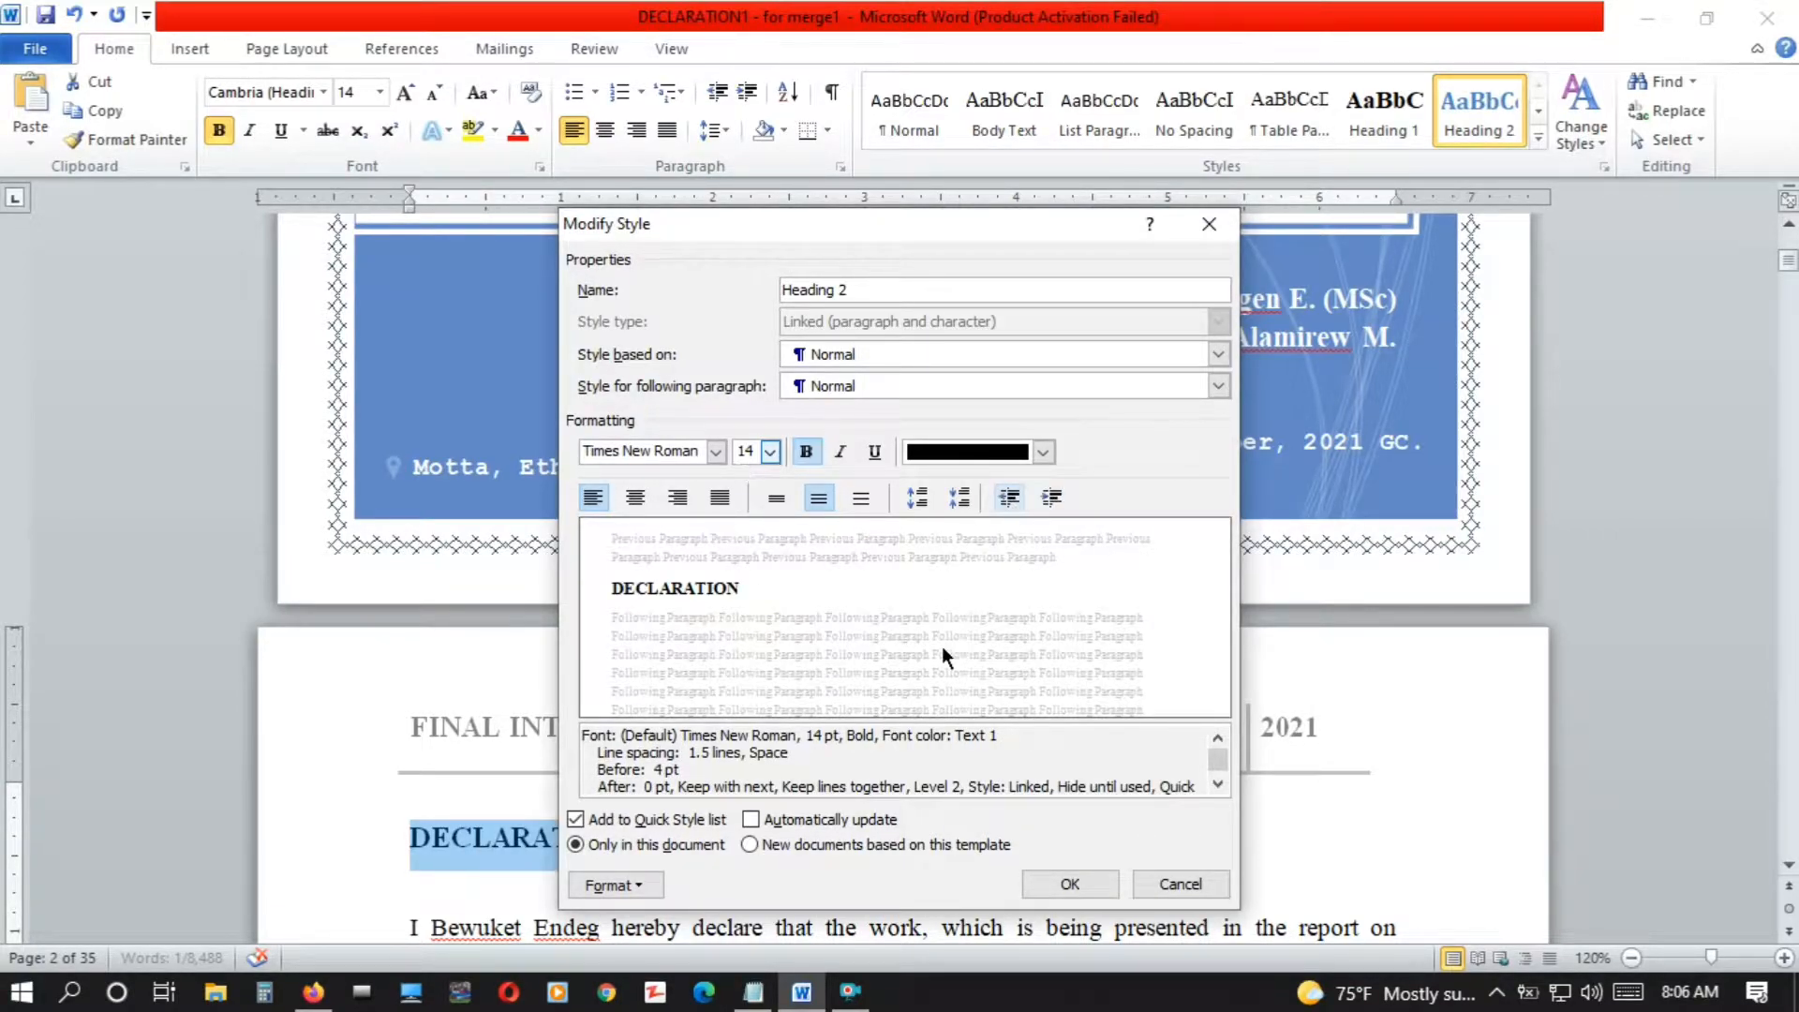
Apply the modified formatting to the Heading 2 style
click(1070, 886)
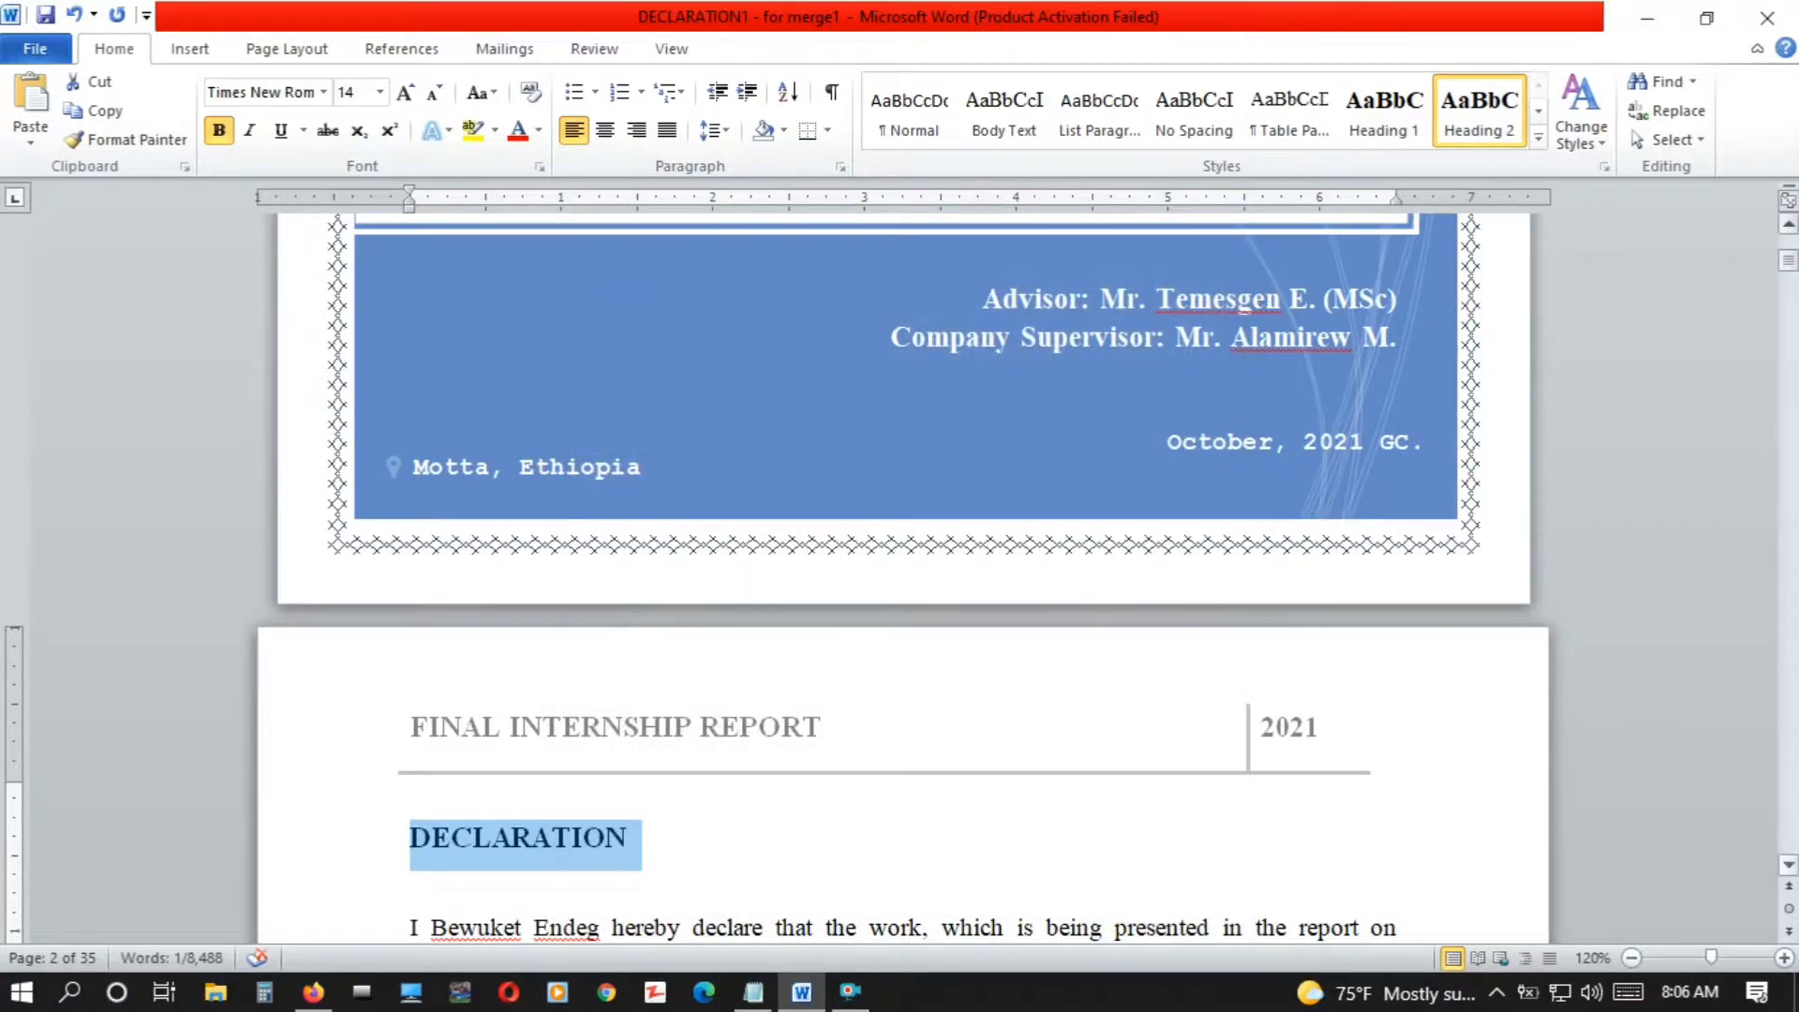
Apply the Heading 2 style to the ACKNOWLEDGEMENT title
scroll(1792, 874, down, 5)
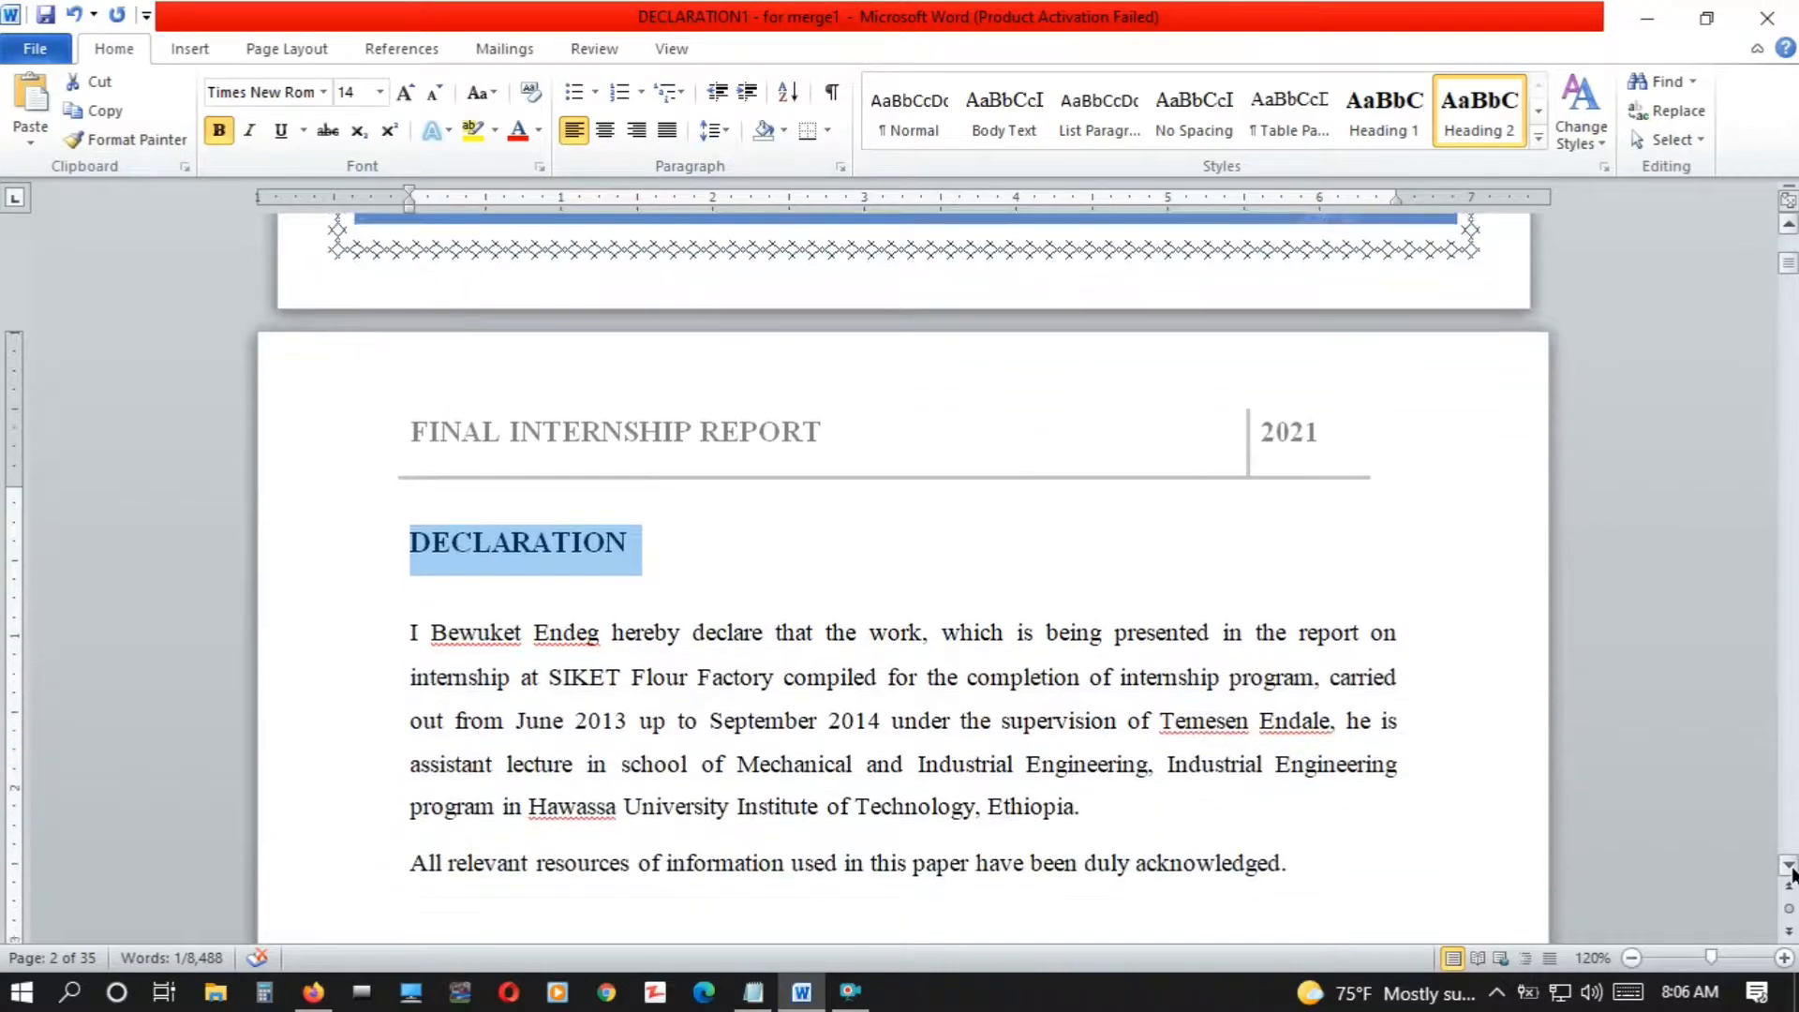
scroll(1792, 873, down, 8)
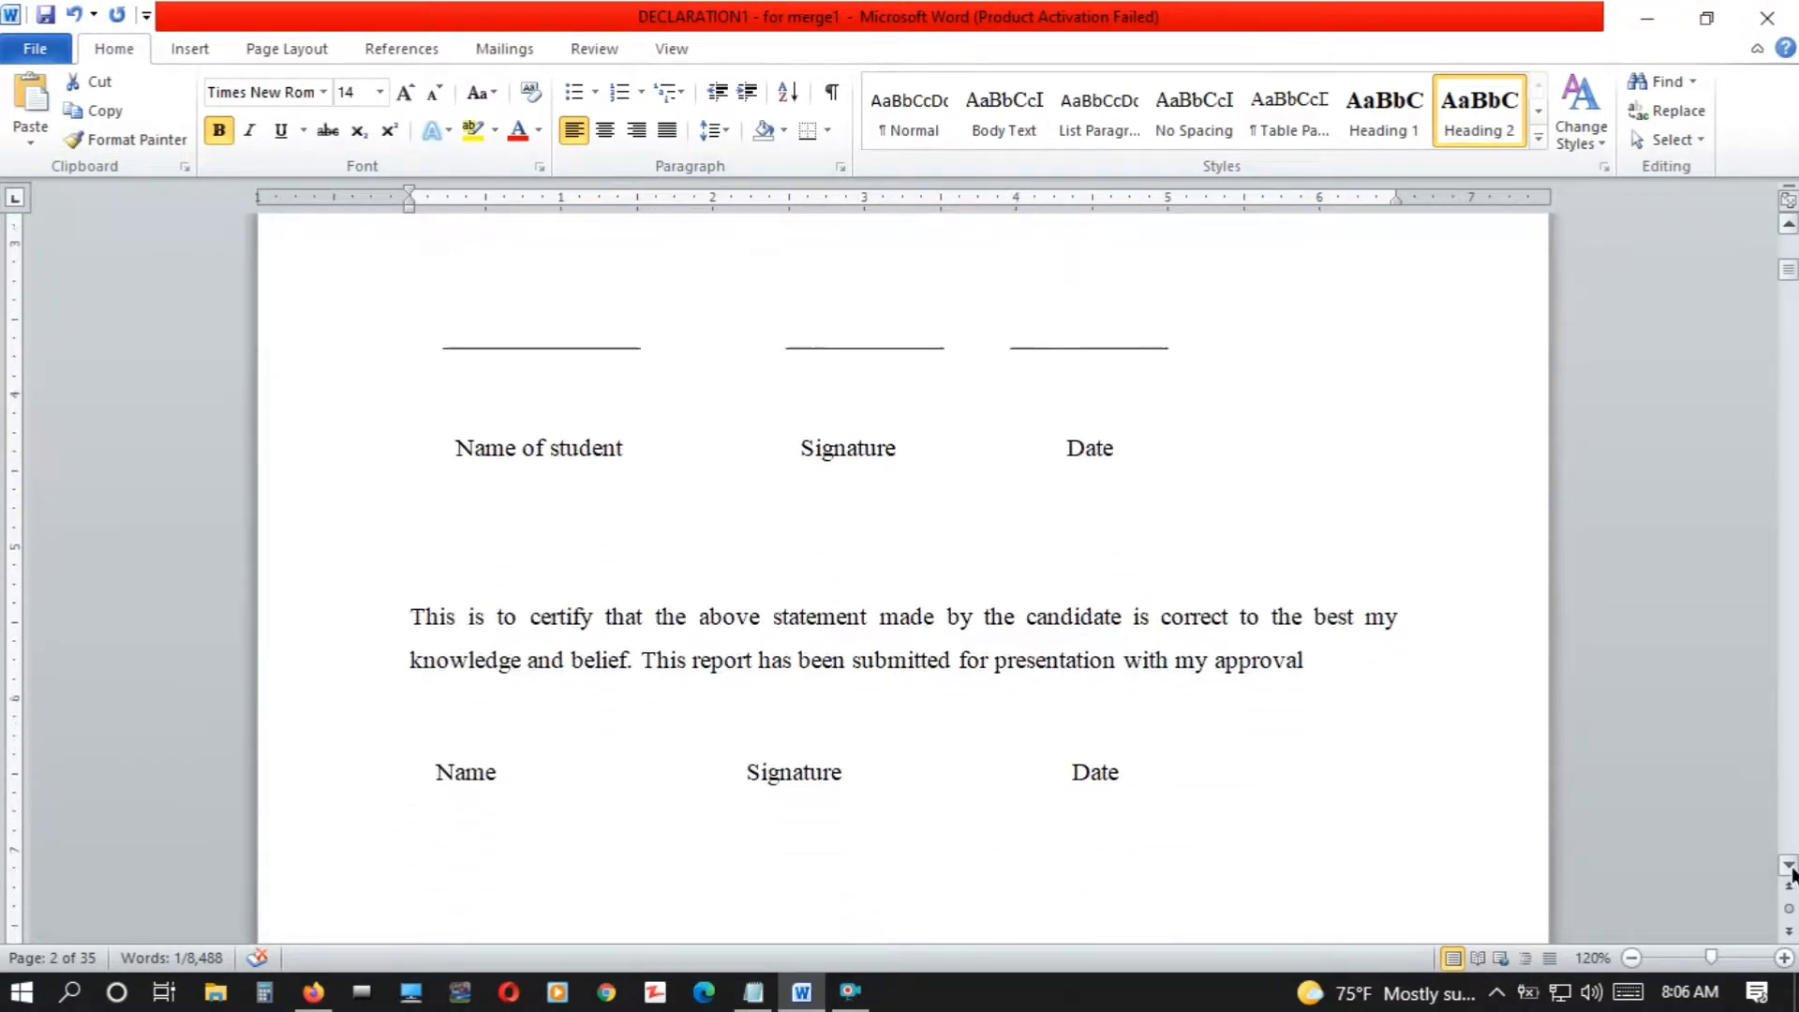
scroll(1792, 873, down, 8)
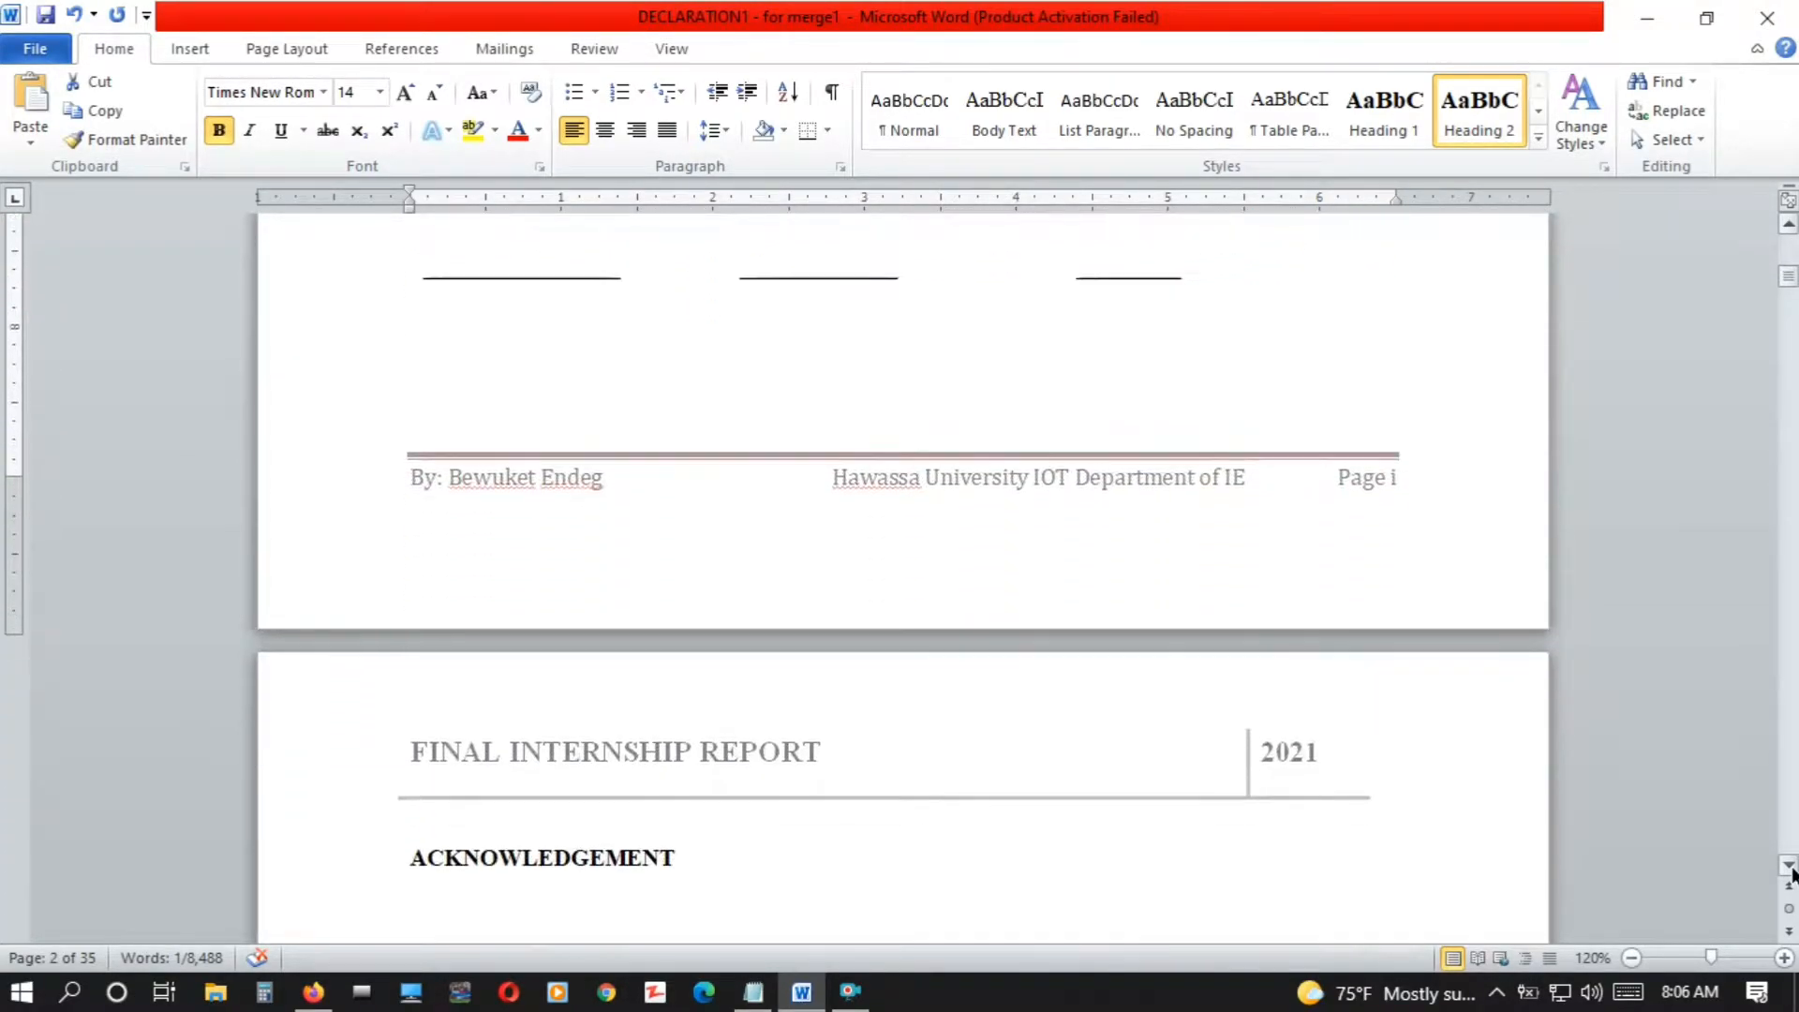
scroll(1792, 874, down, 3)
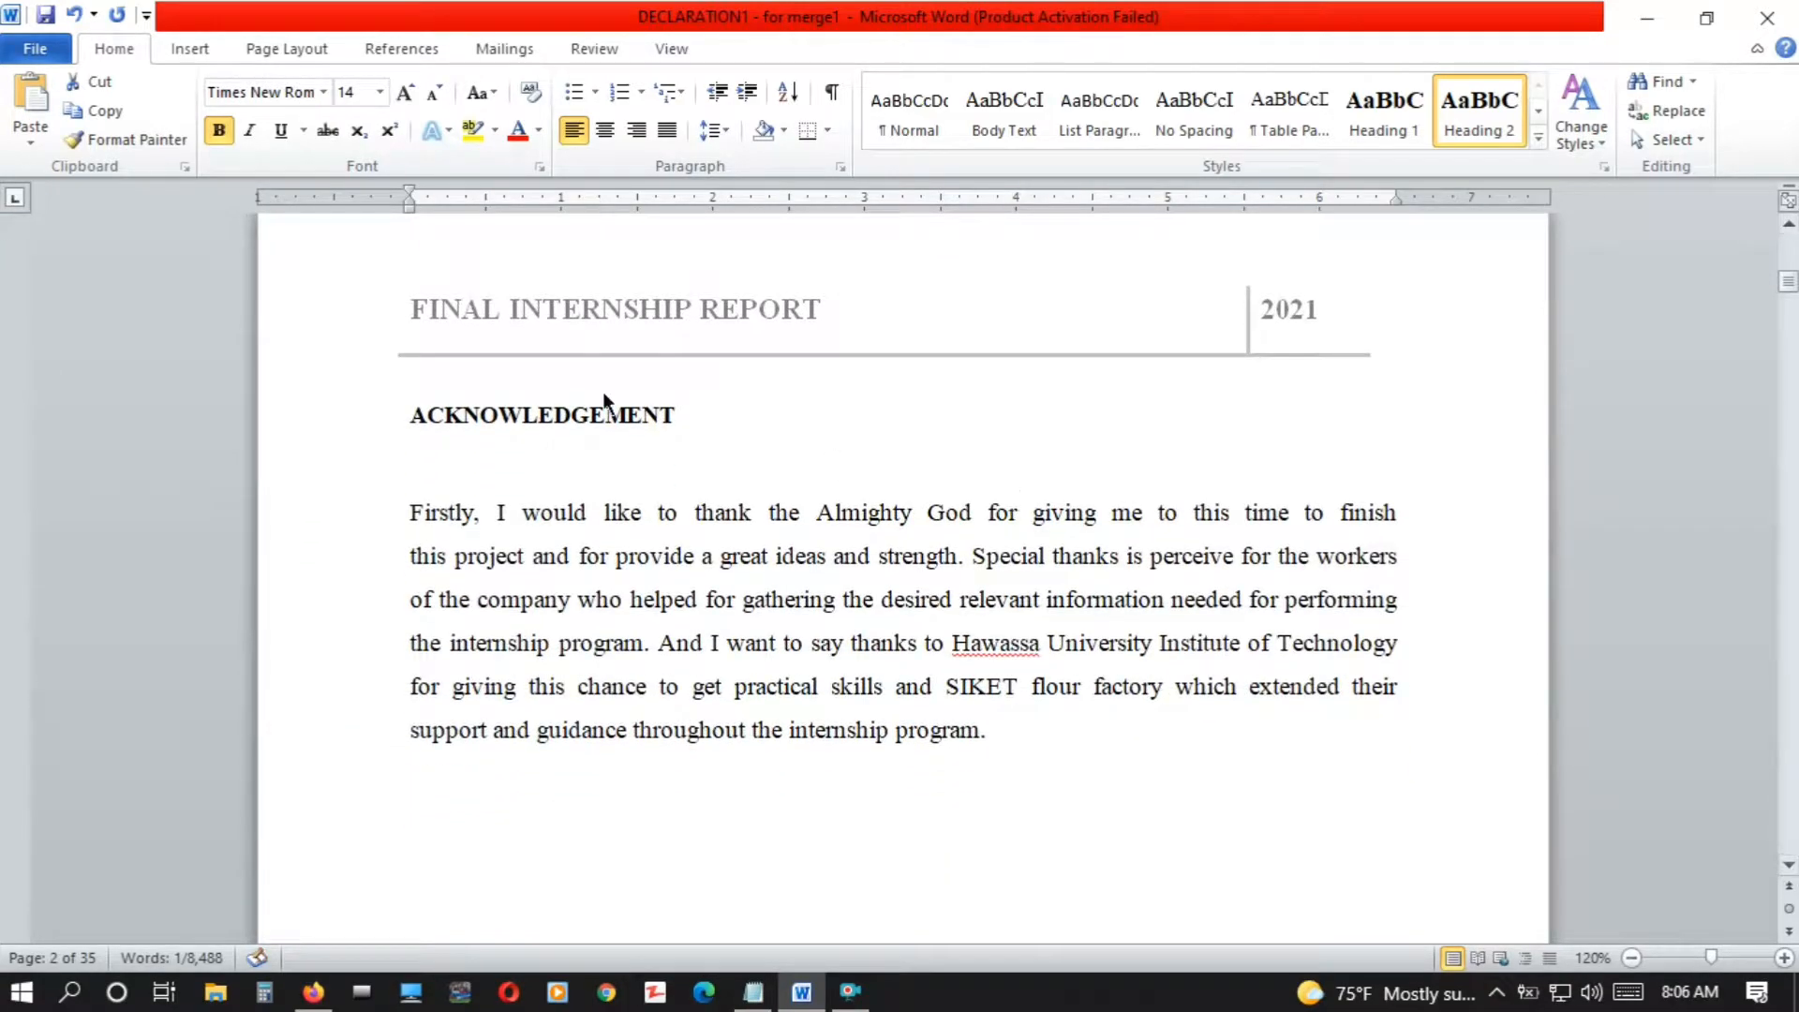
drag(674, 415, 382, 410)
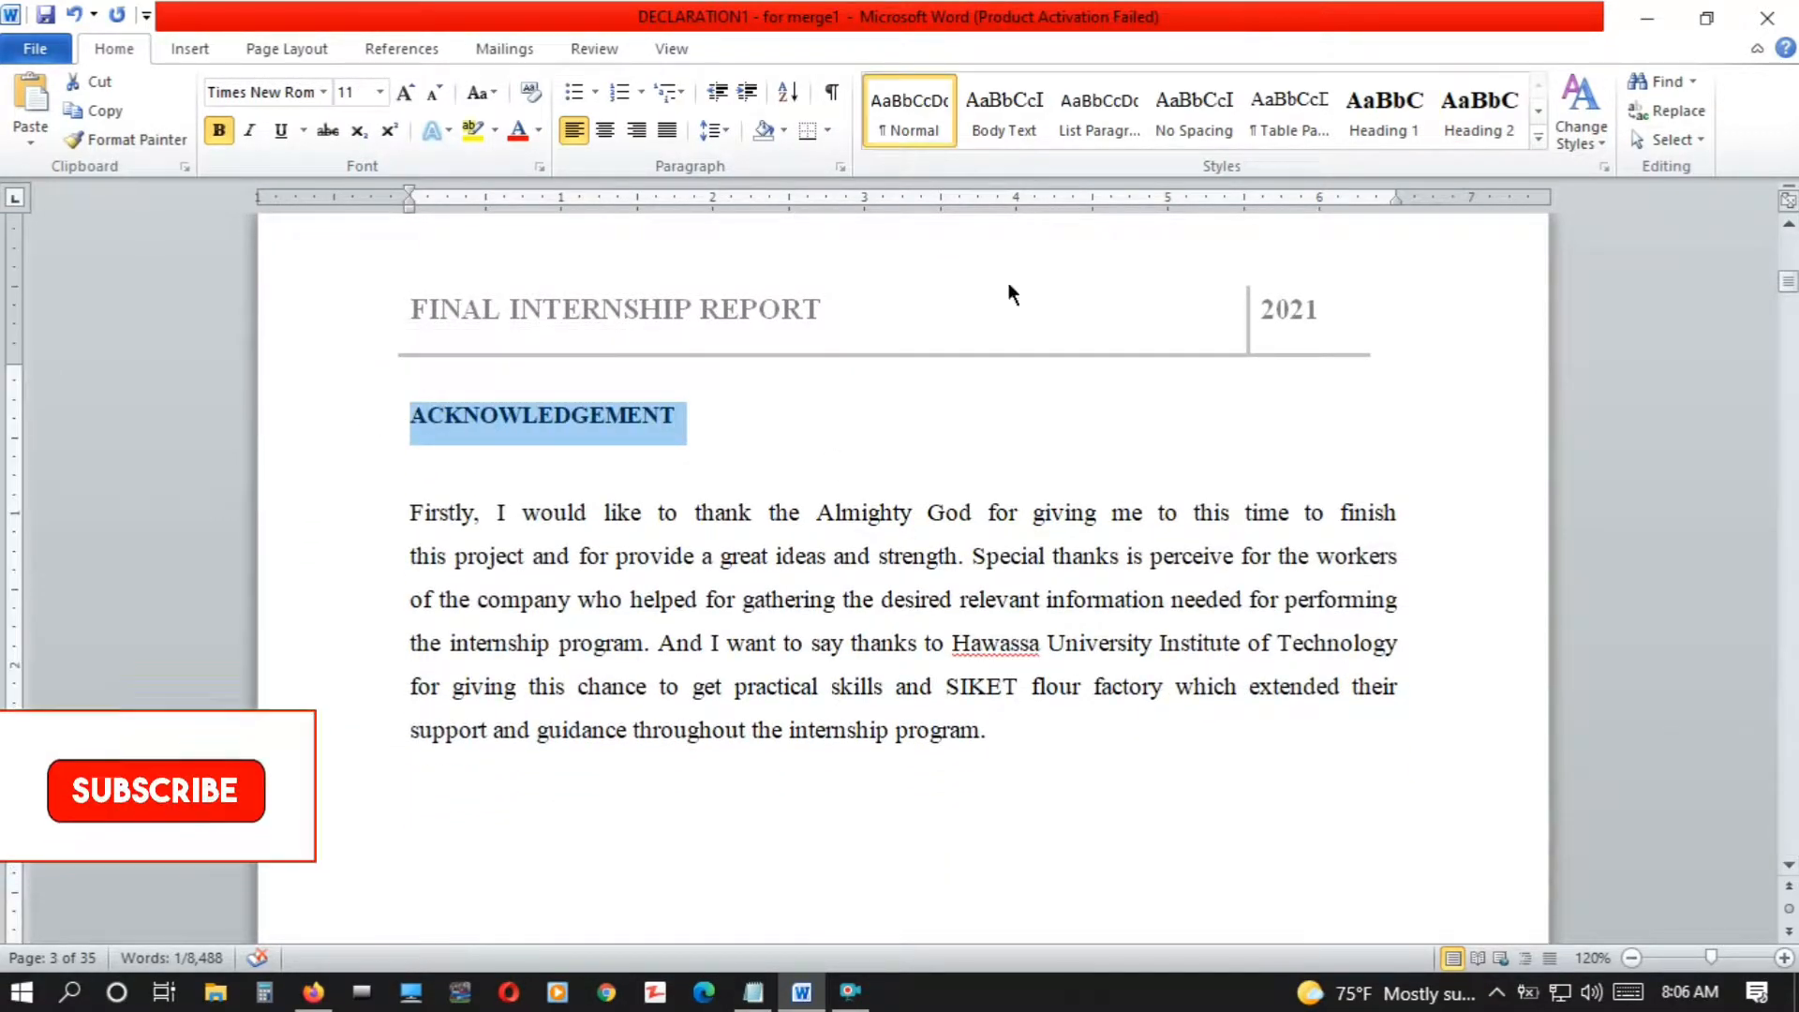
click(1455, 133)
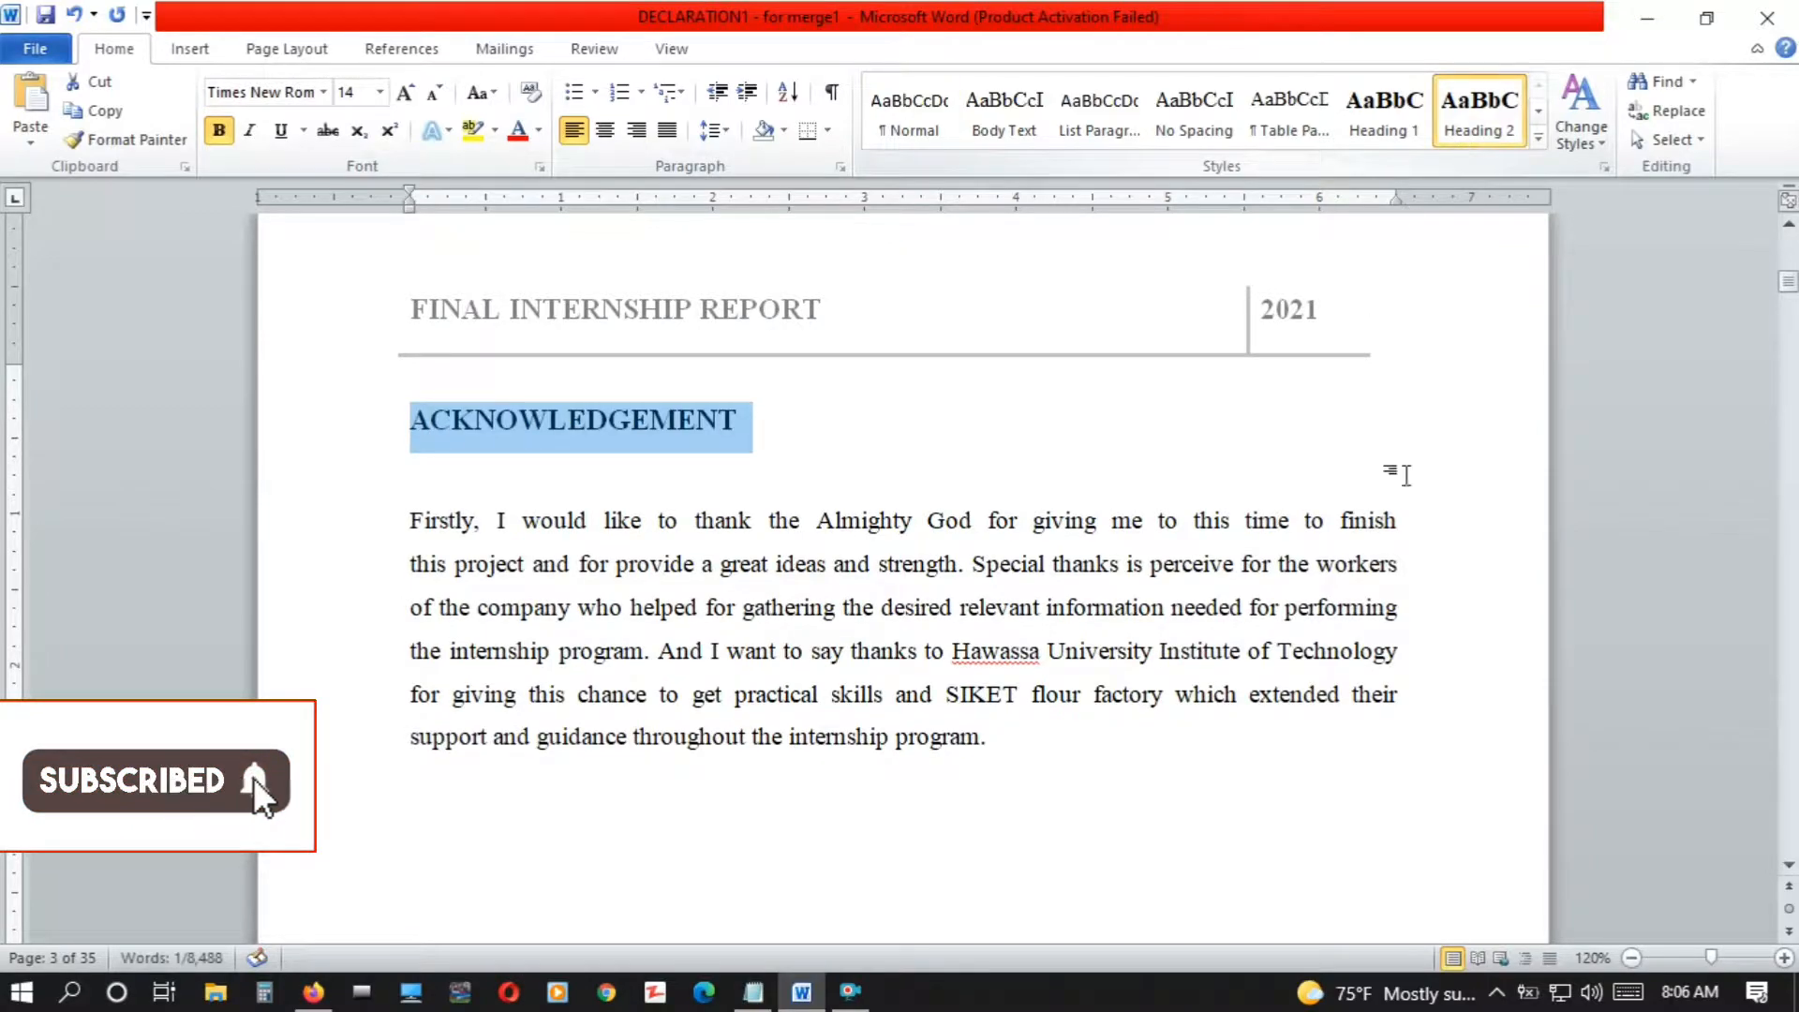
Apply the Heading 2 style to the ABSTRACT title
scroll(1789, 866, down, 4)
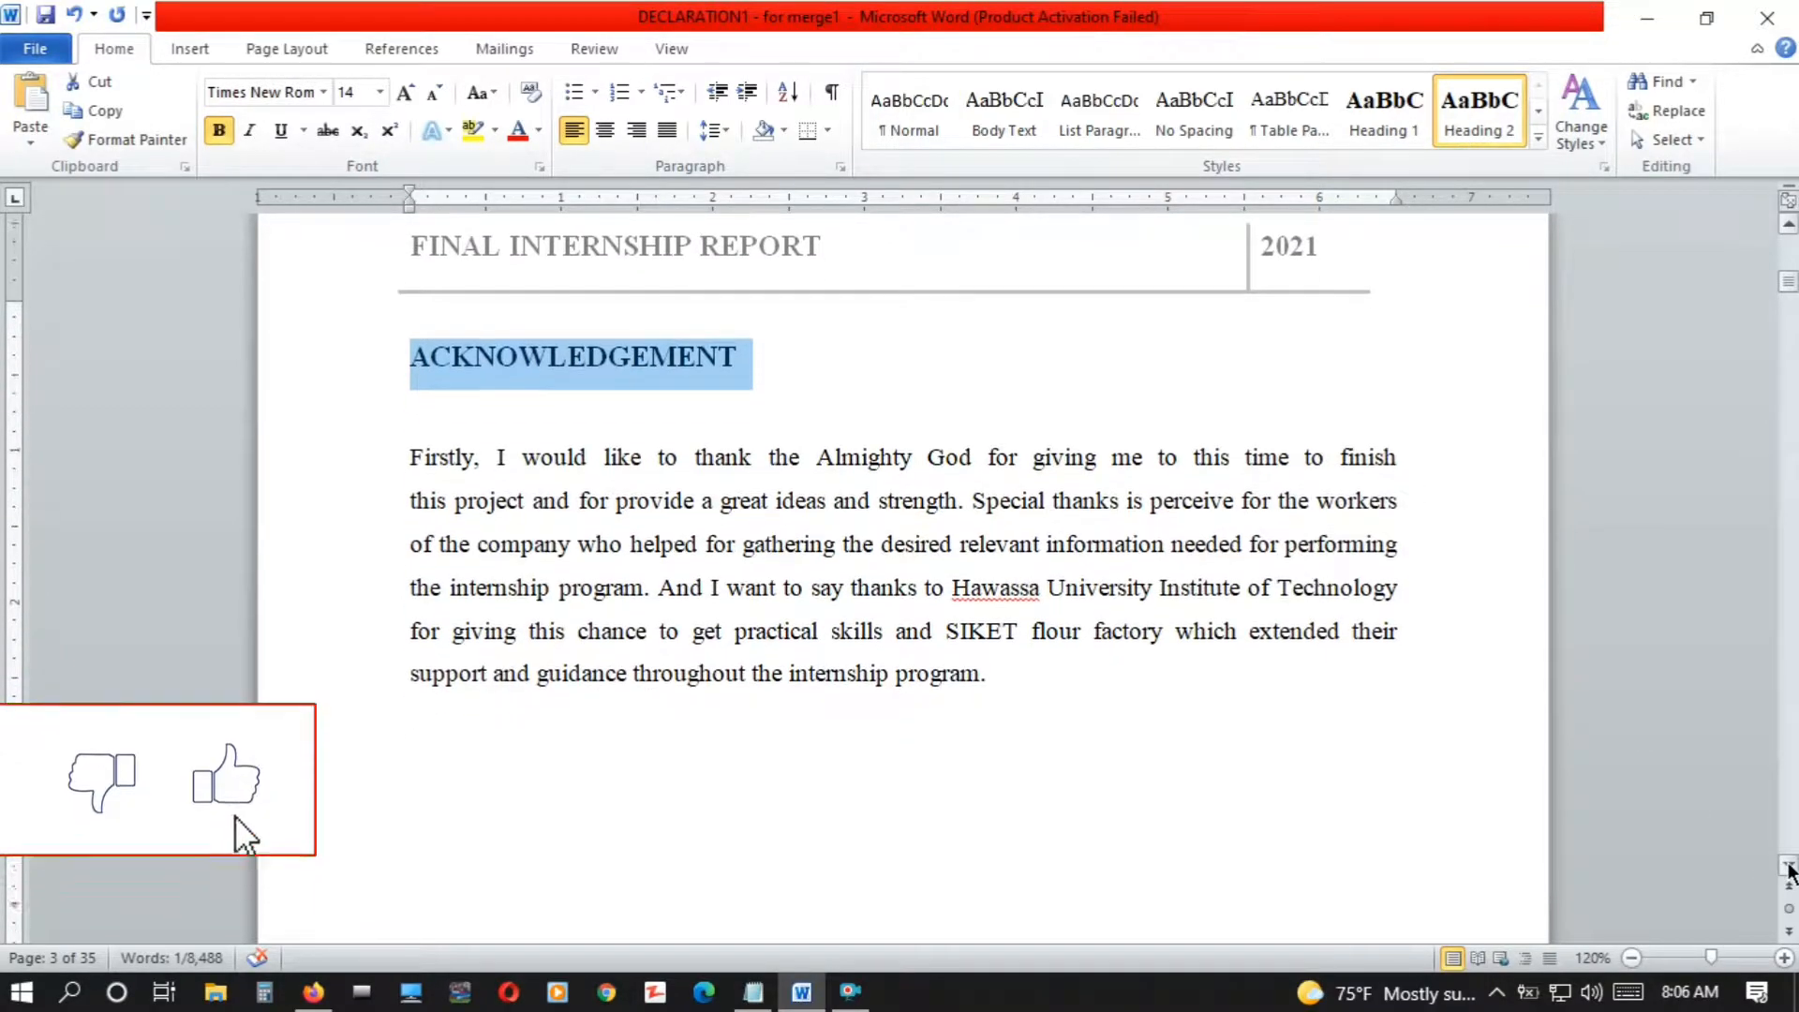
scroll(1789, 867, down, 6)
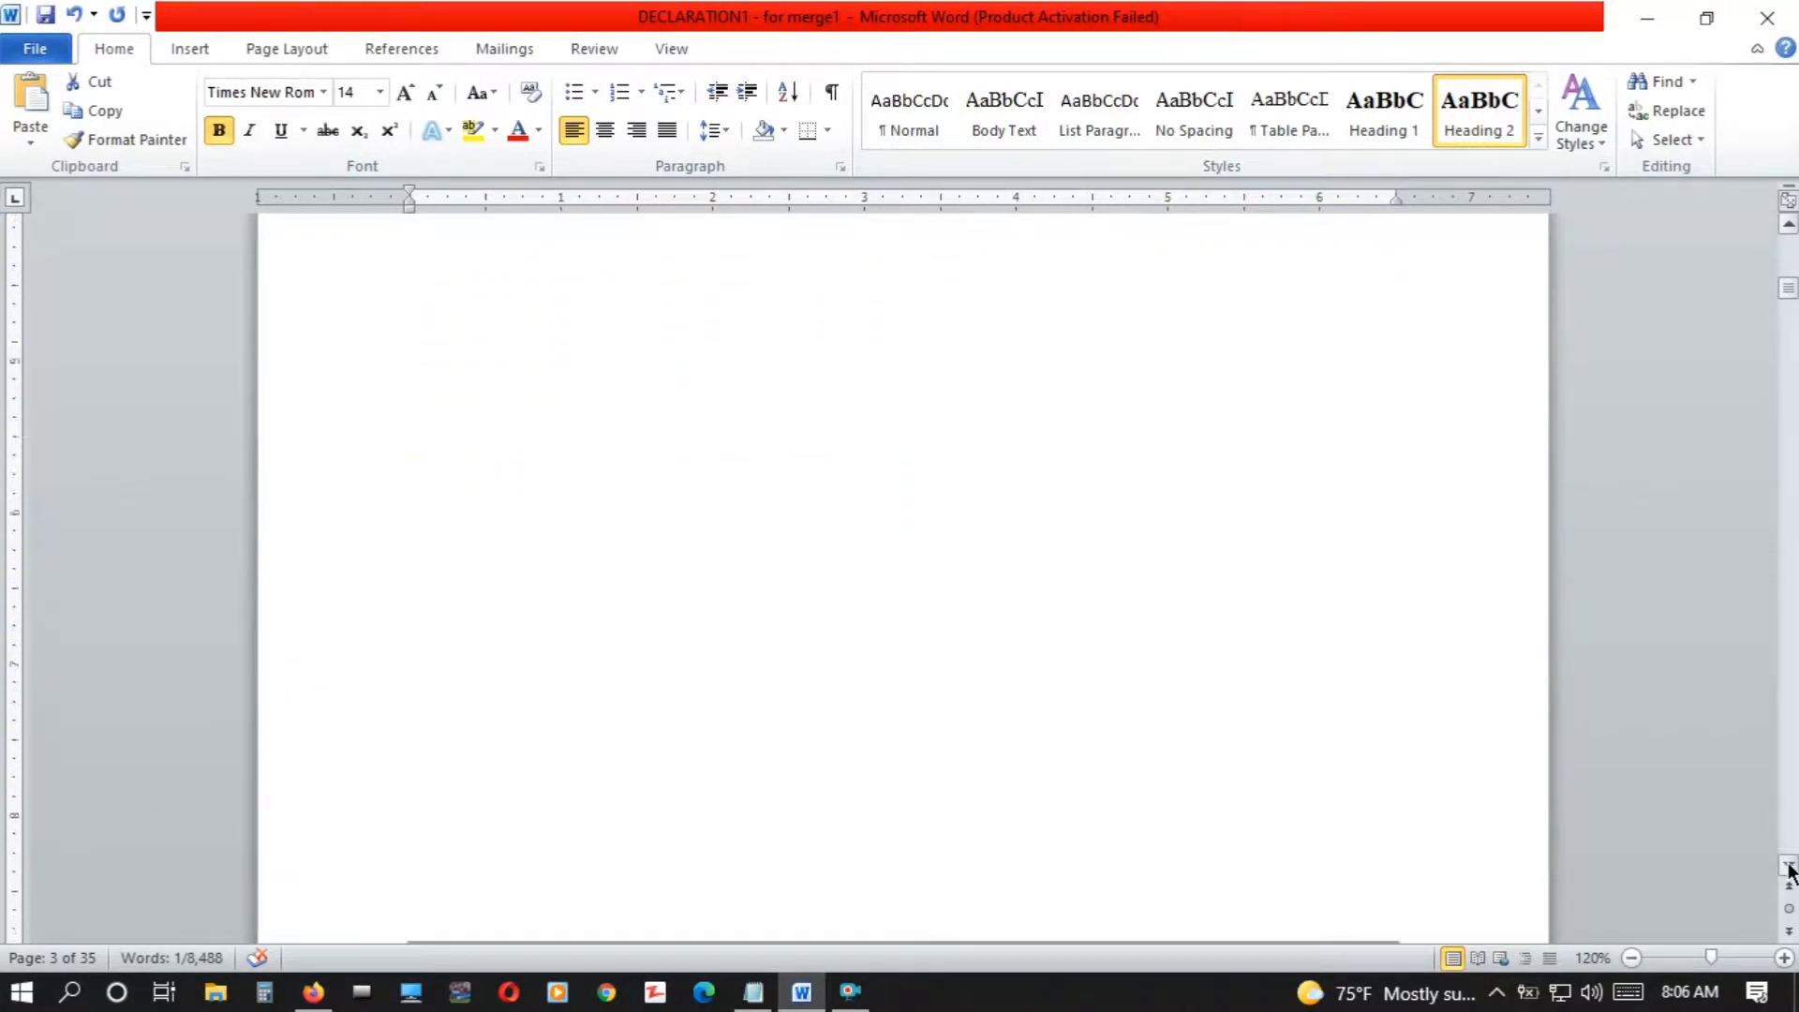
scroll(1789, 867, down, 7)
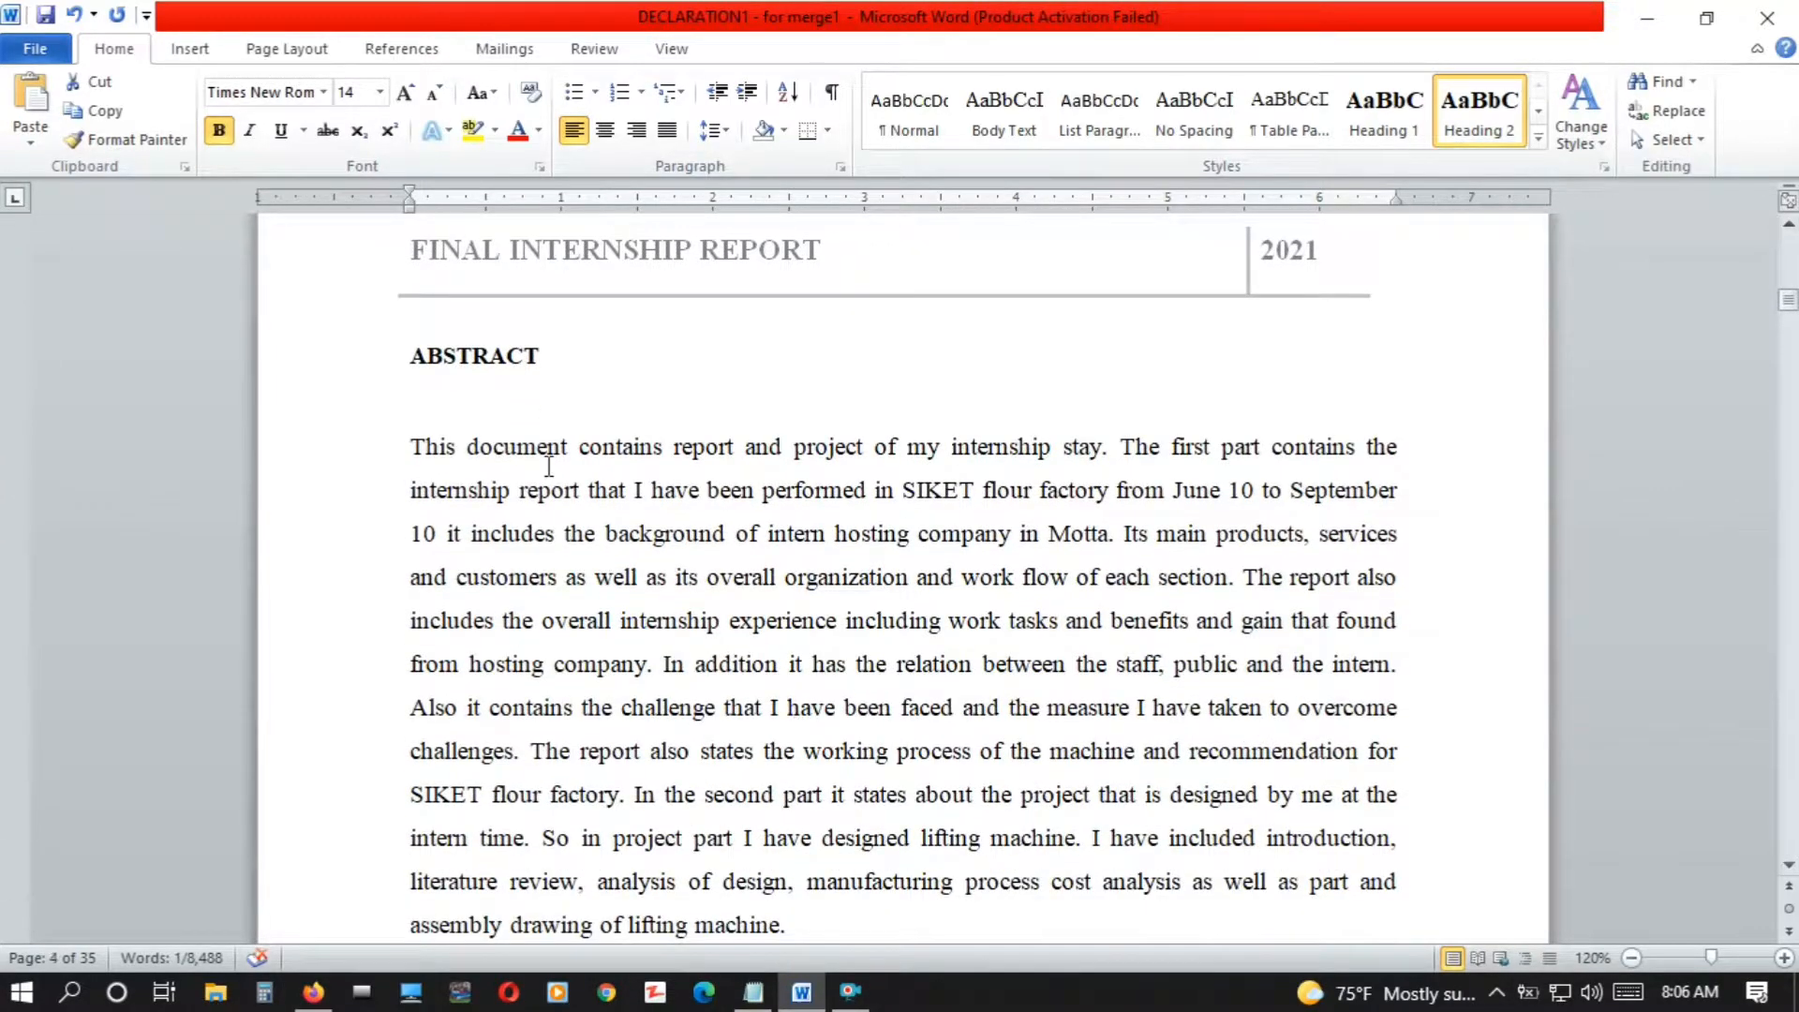
drag(553, 361, 350, 353)
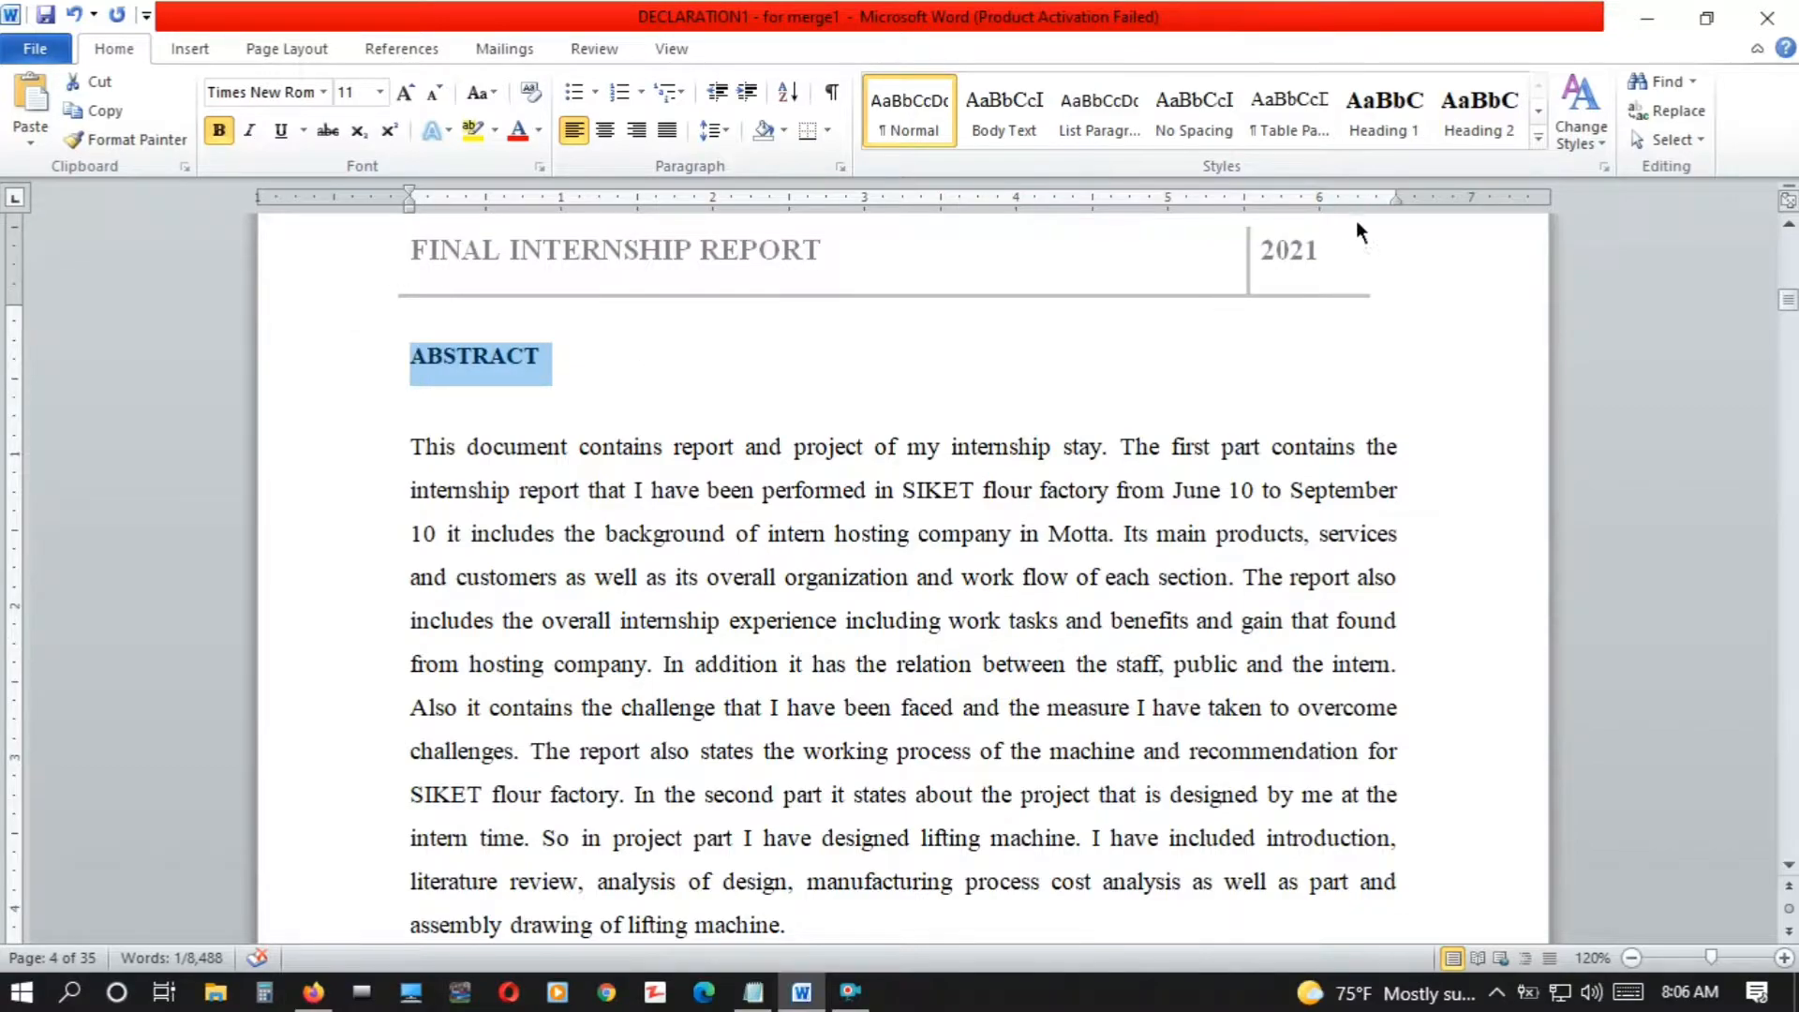
click(1449, 122)
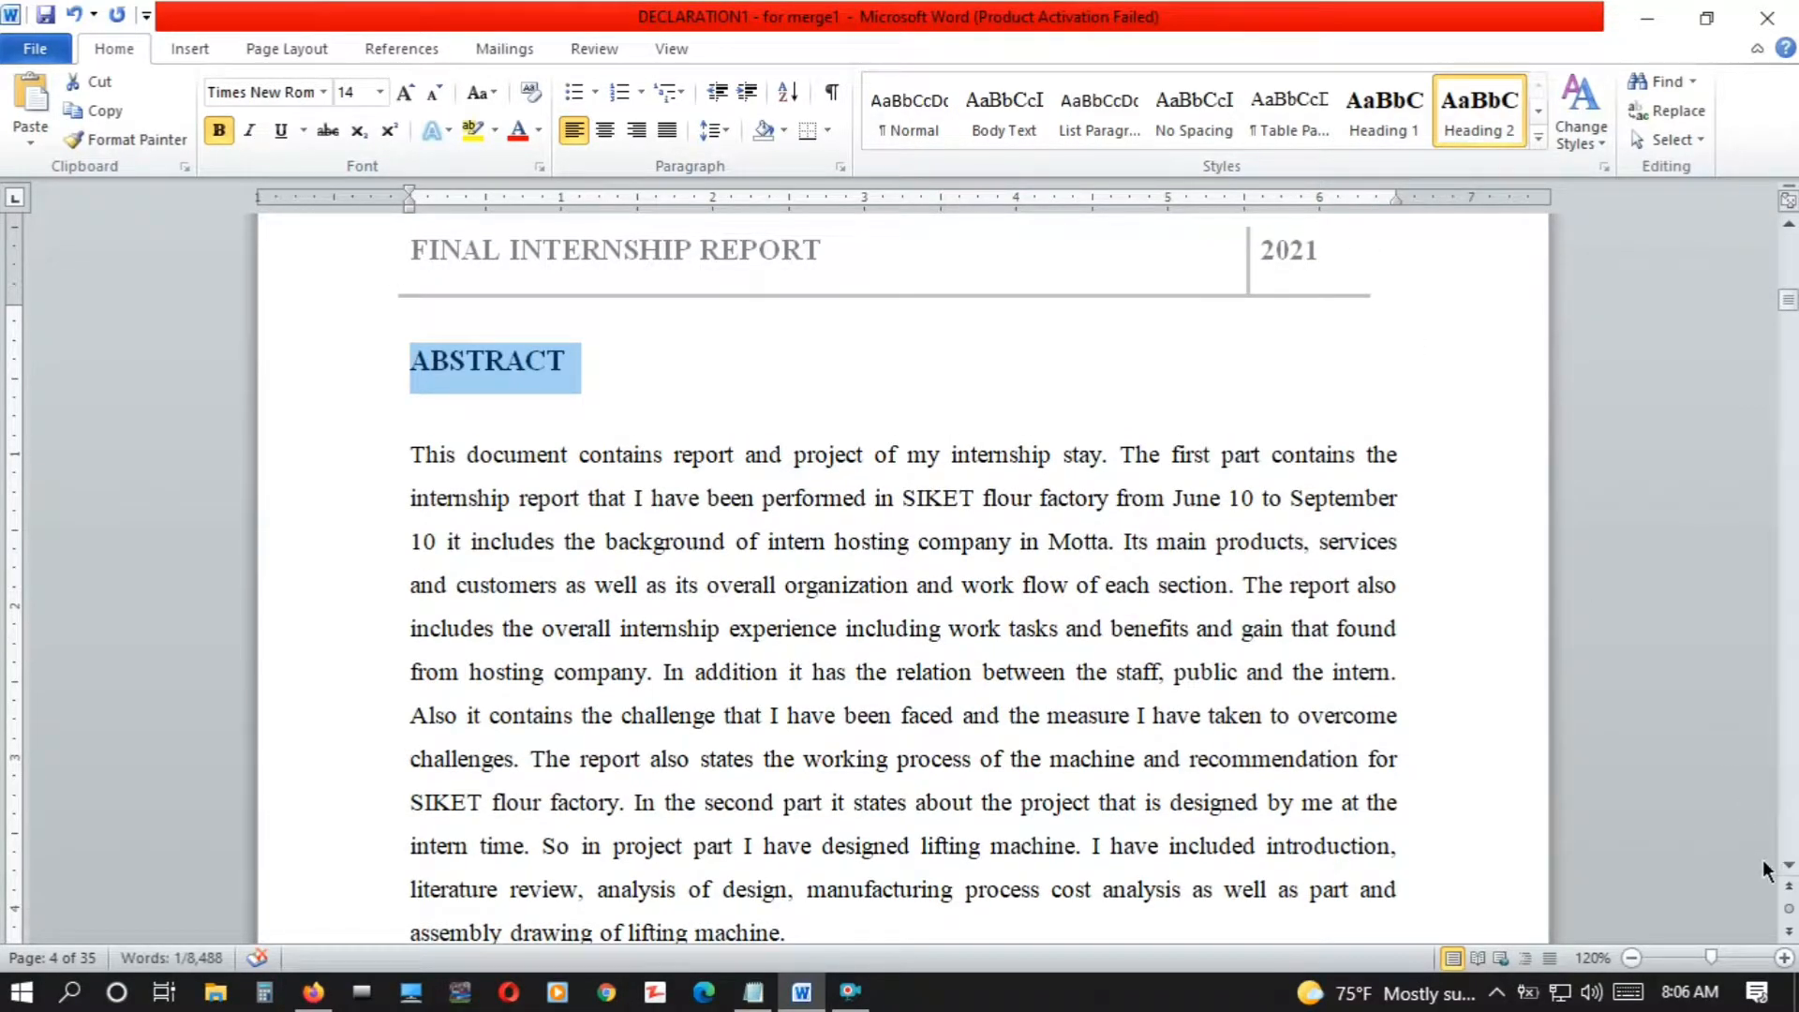
Apply the Heading 1 style to the "PART 1-COMPANY PROFILE" title
scroll(1789, 867, down, 3)
scroll(1789, 867, down, 8)
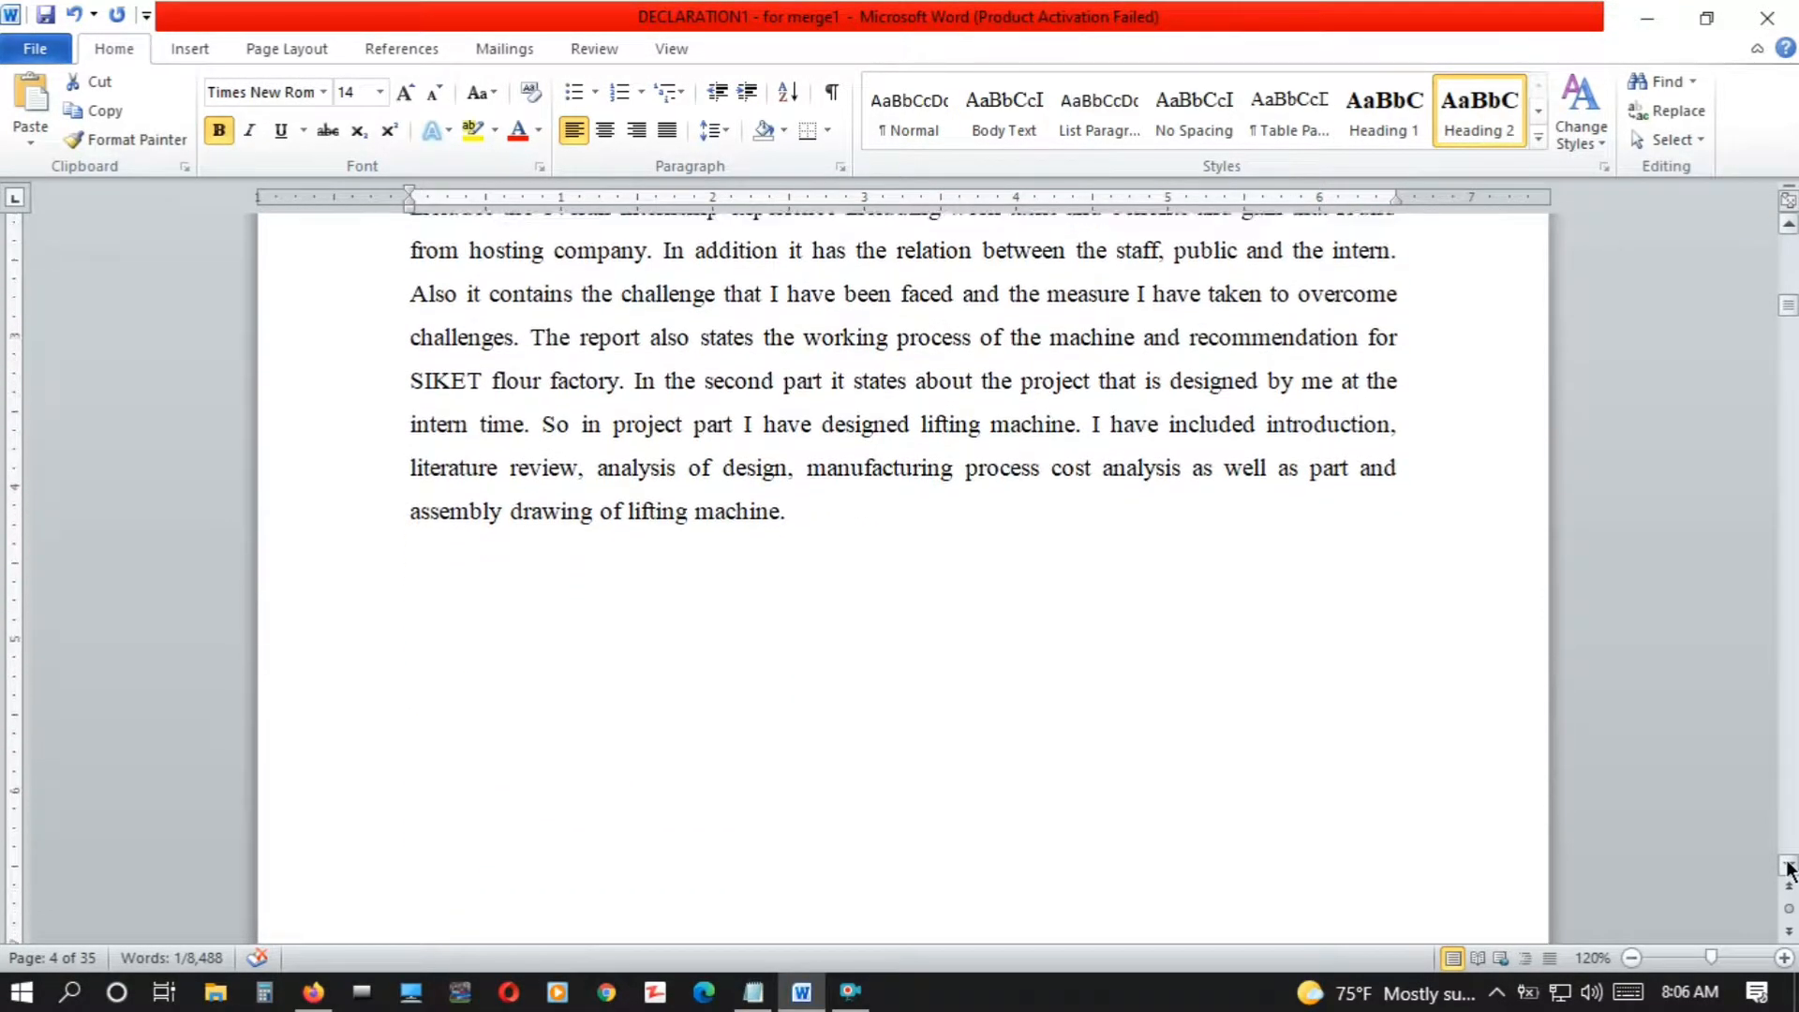
scroll(1789, 867, down, 8)
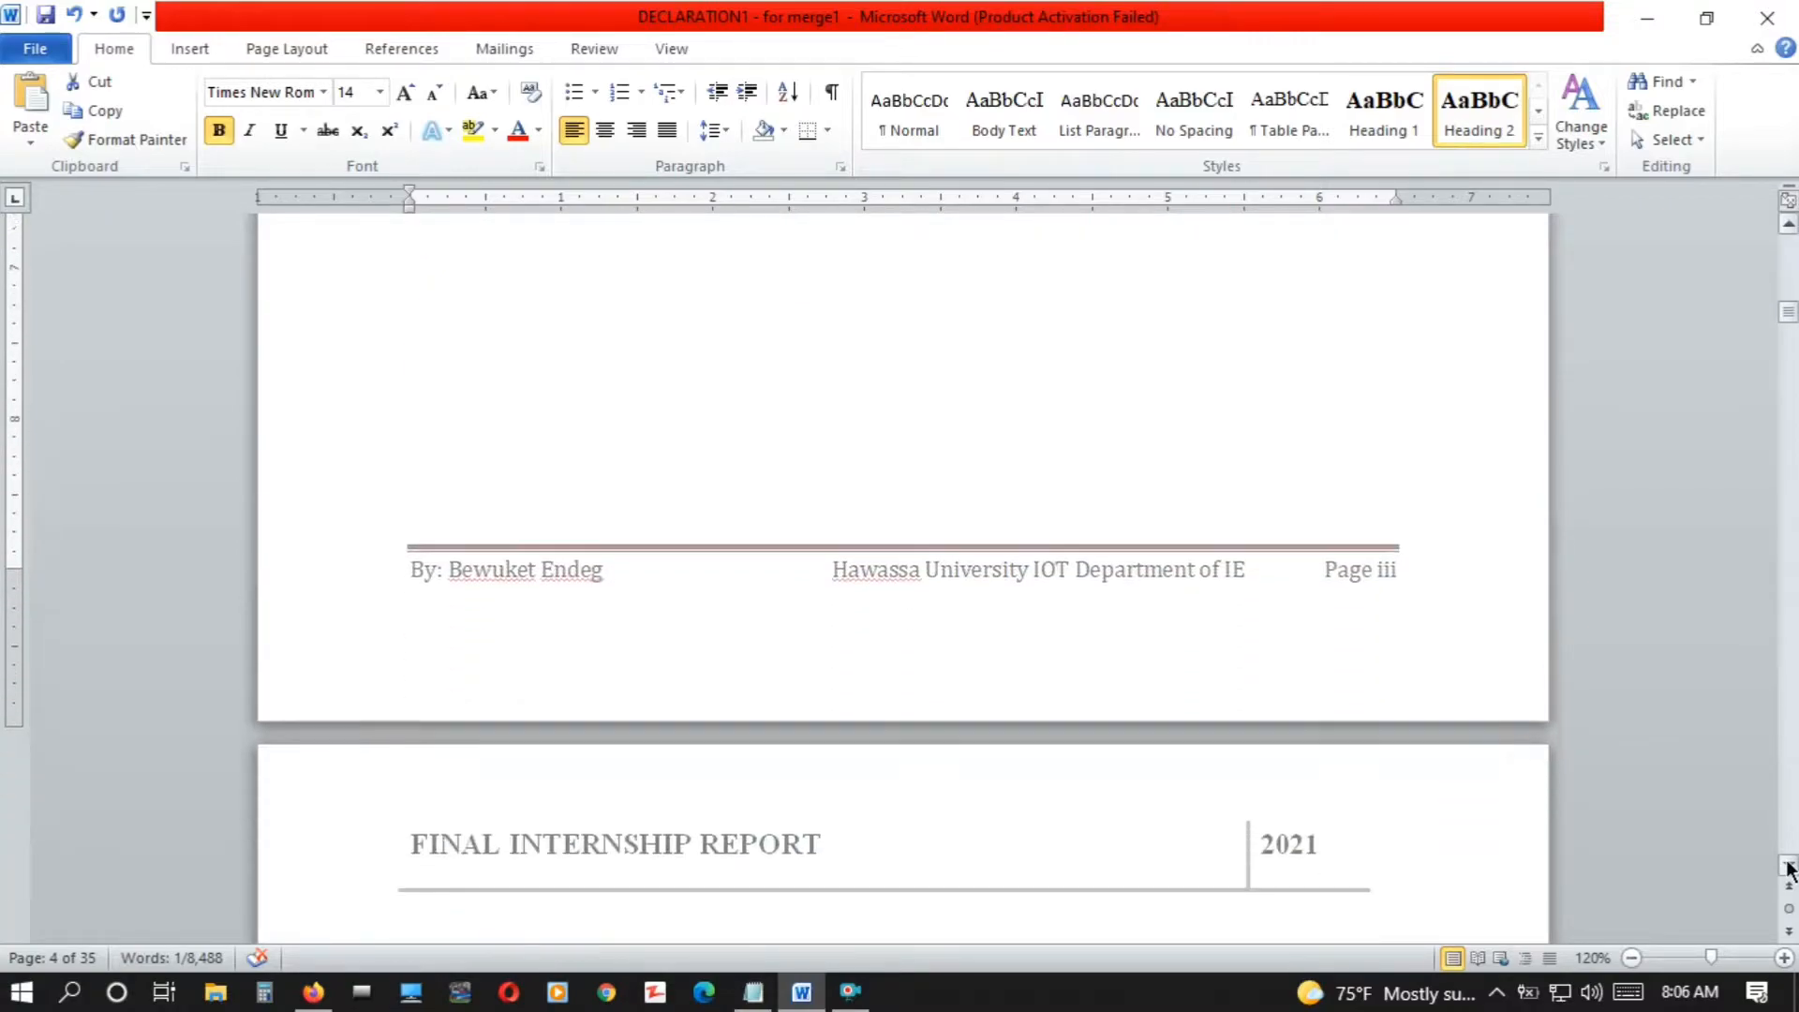
scroll(1789, 867, down, 1)
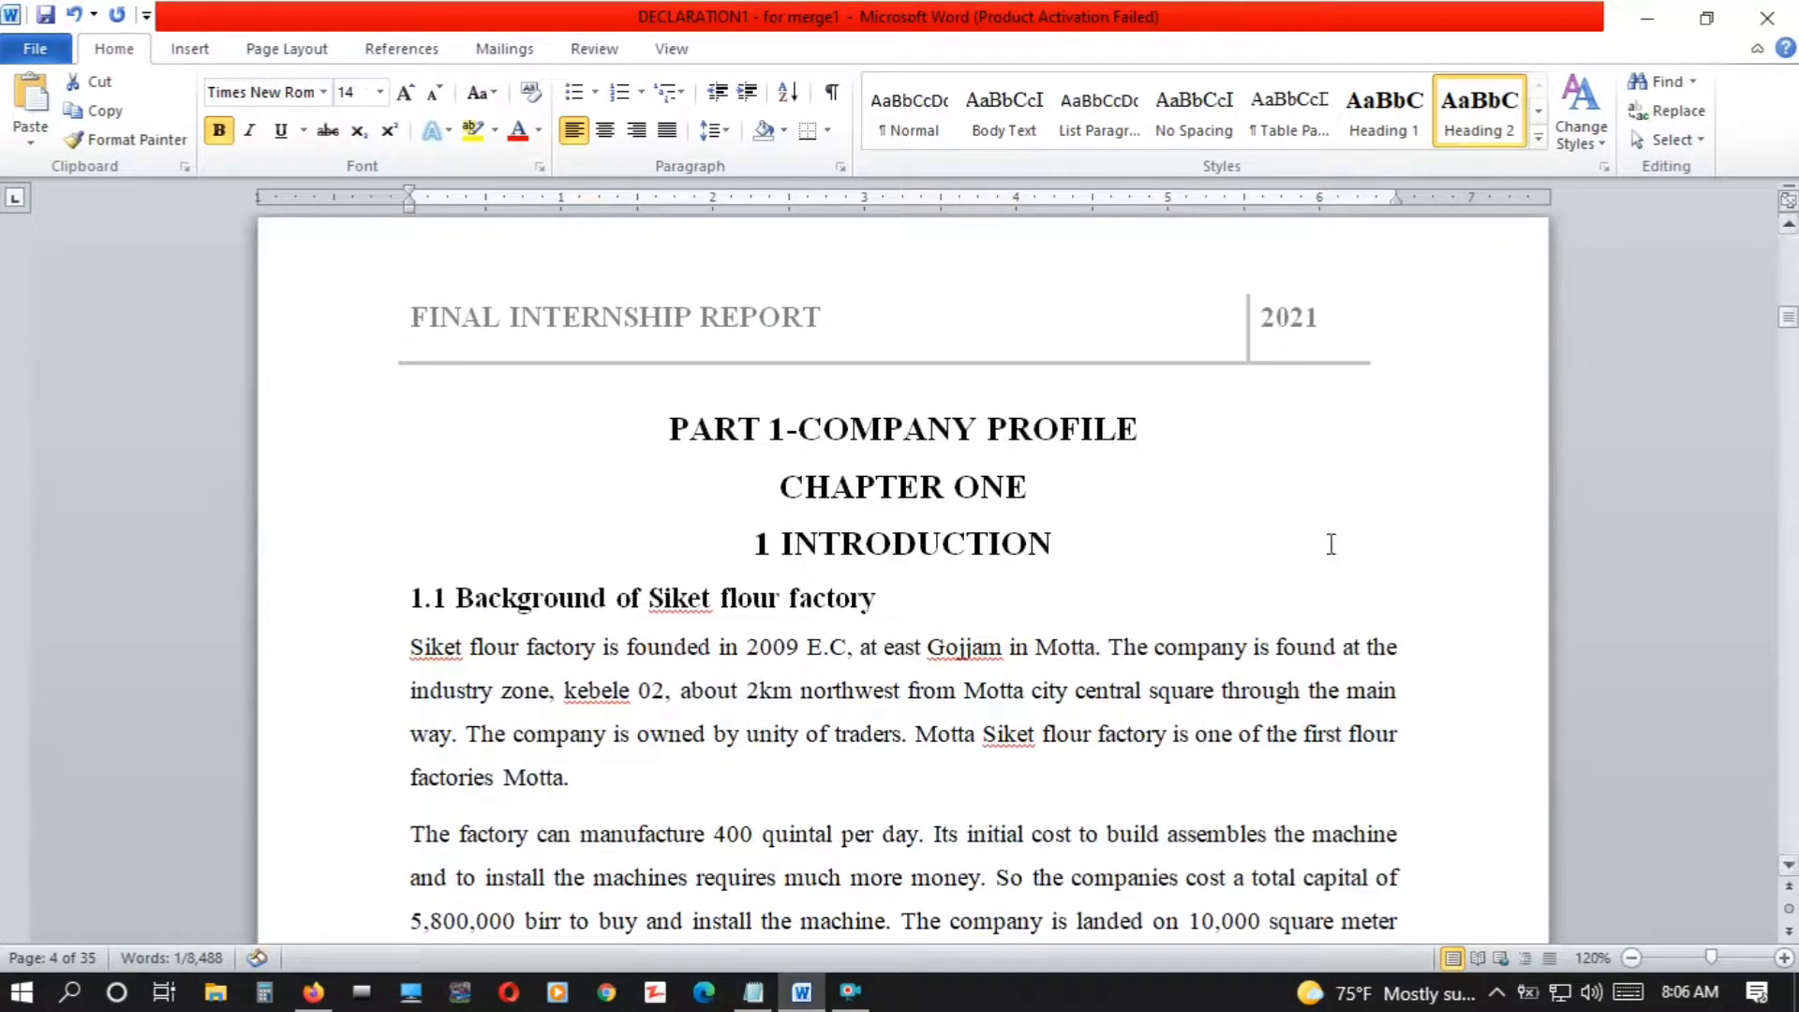
drag(1145, 426, 631, 430)
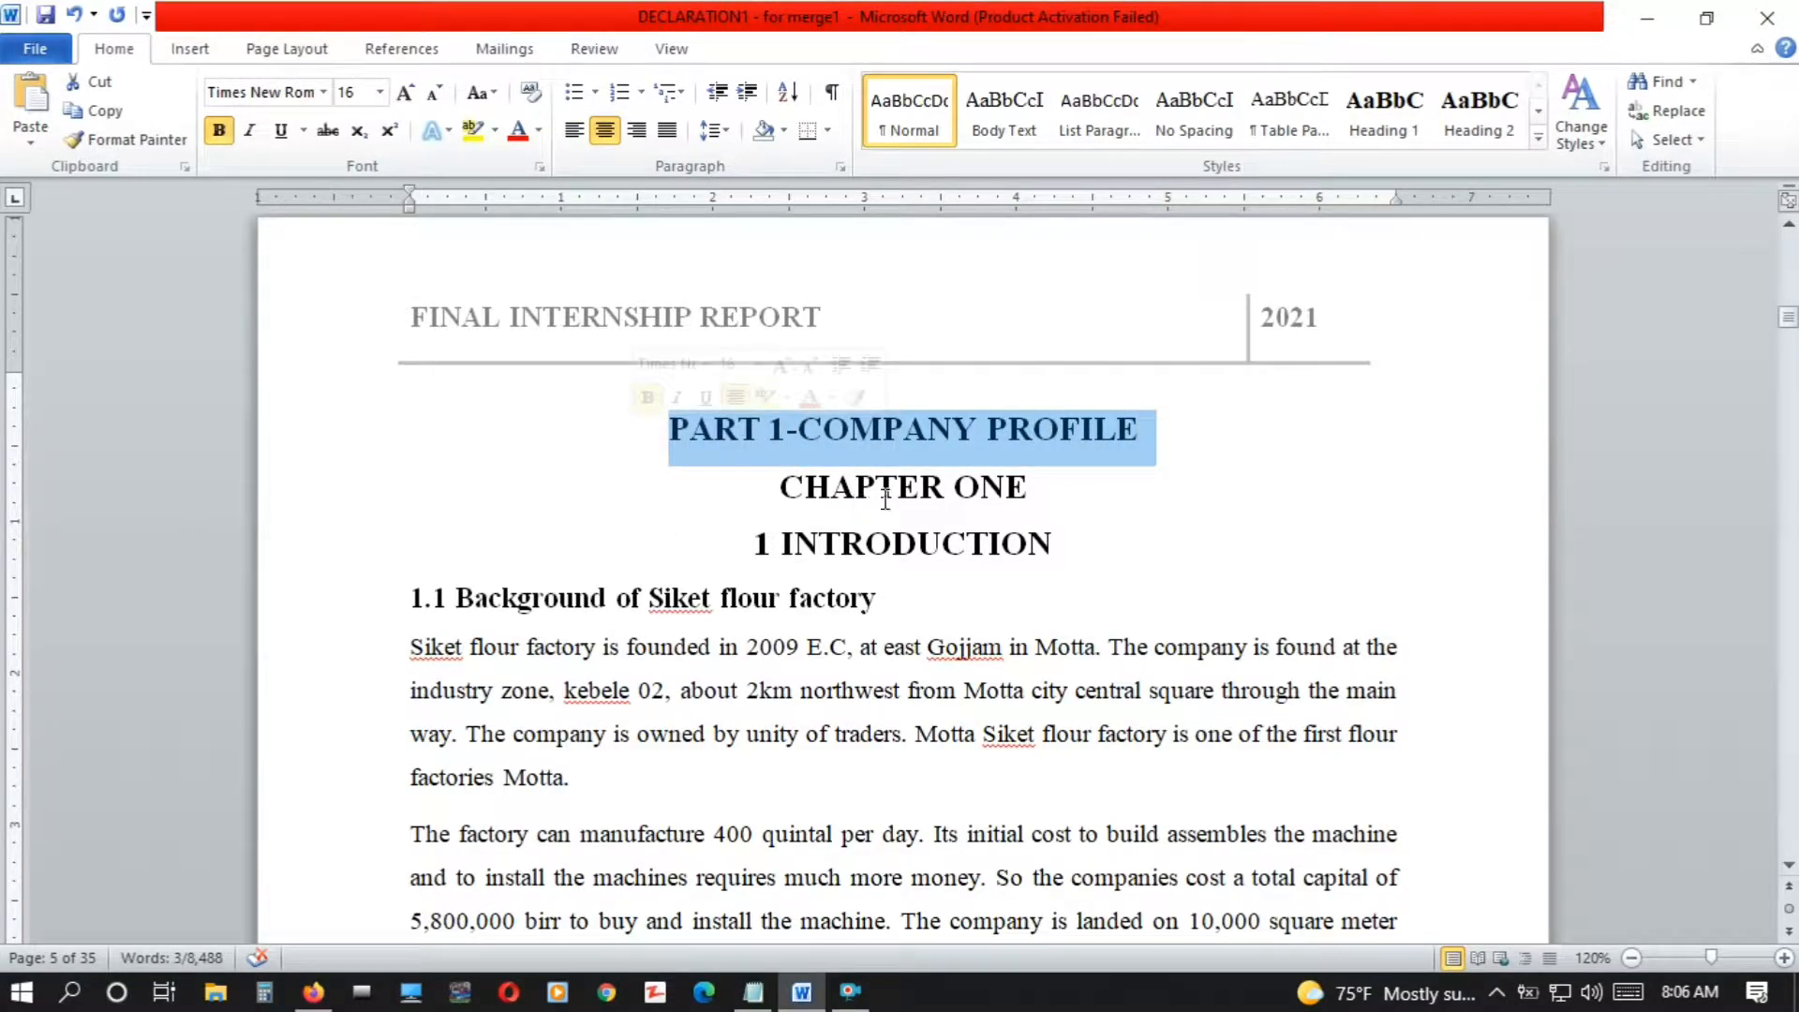
click(1390, 124)
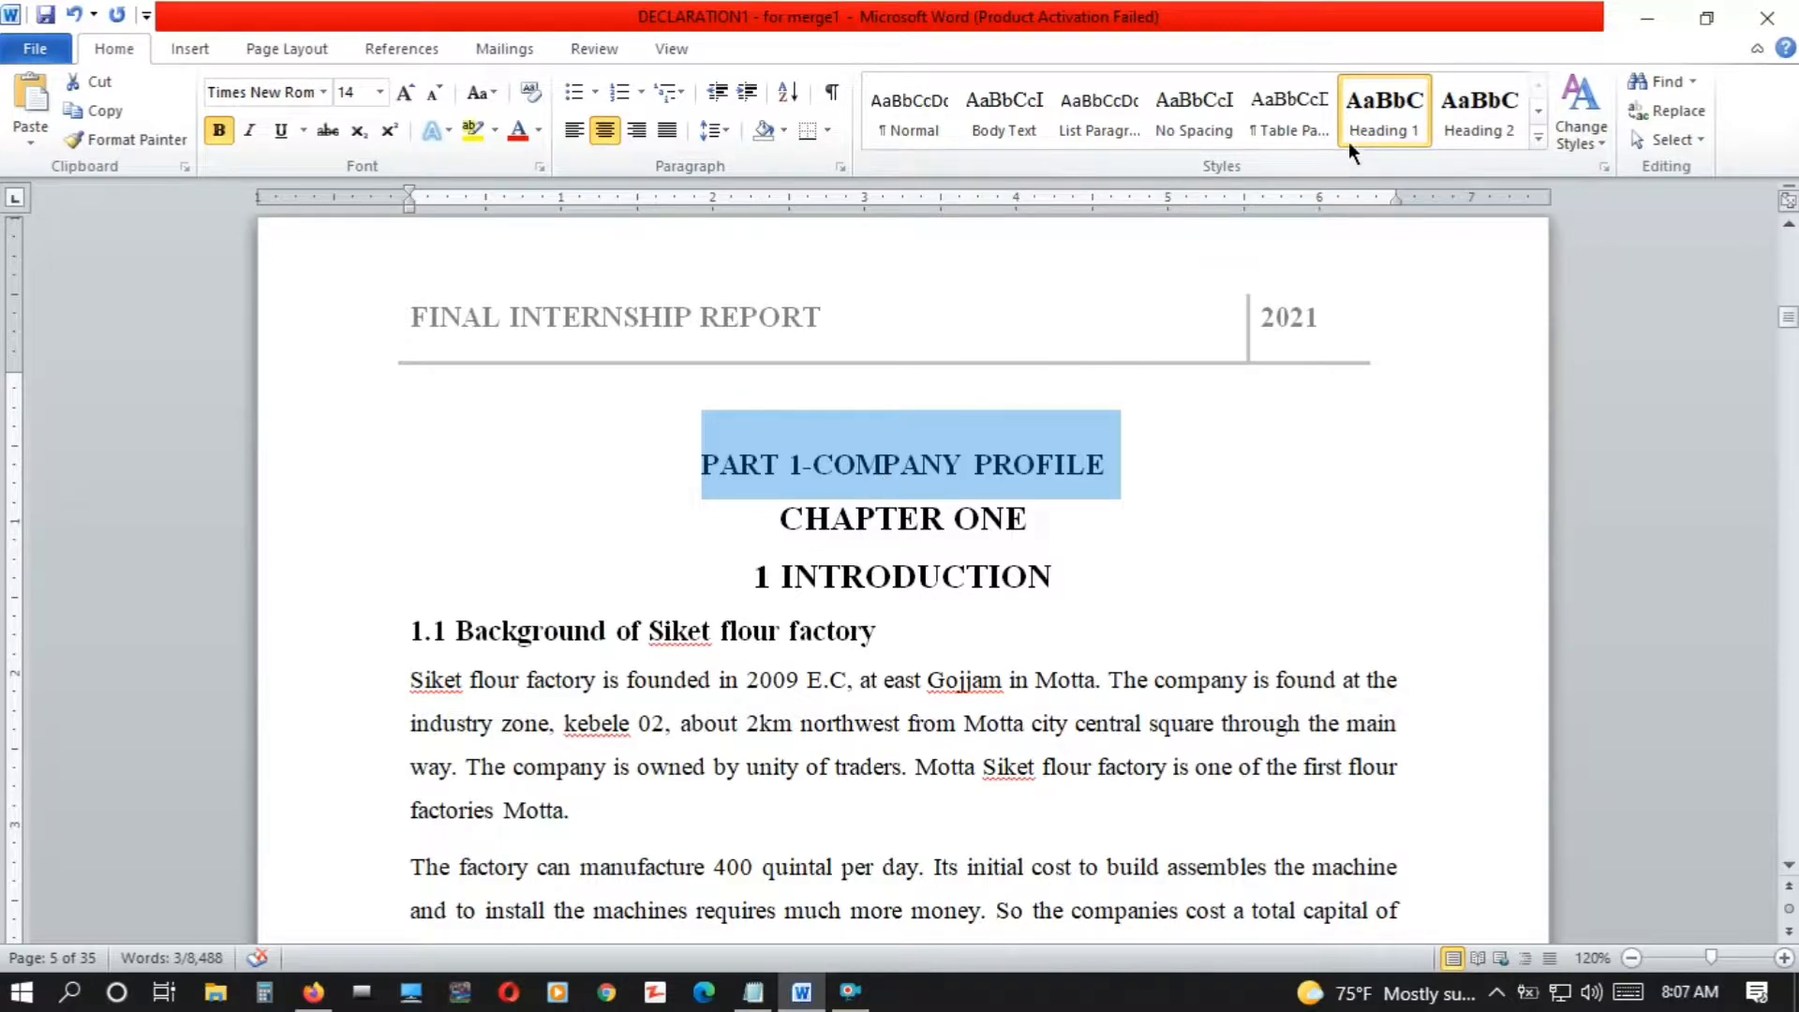
Modify the Heading 1 style to a font size of 16 and apply the change
right_click(1368, 134)
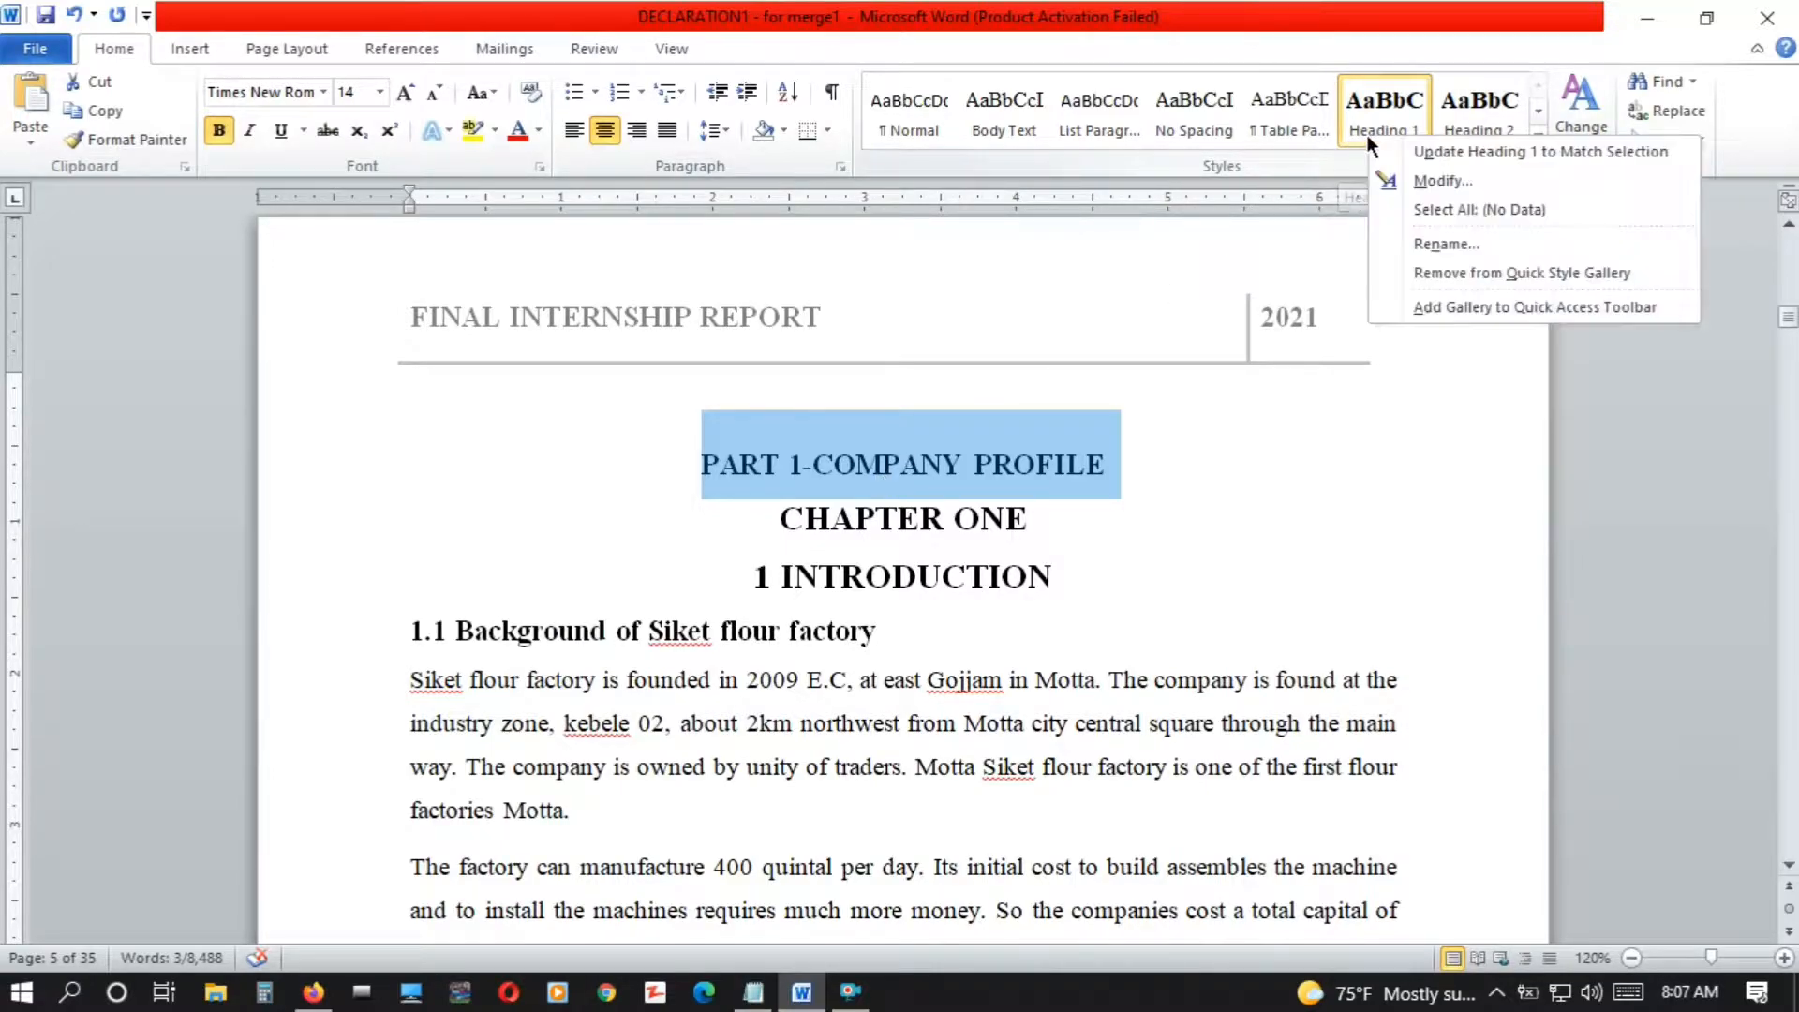
click(1431, 178)
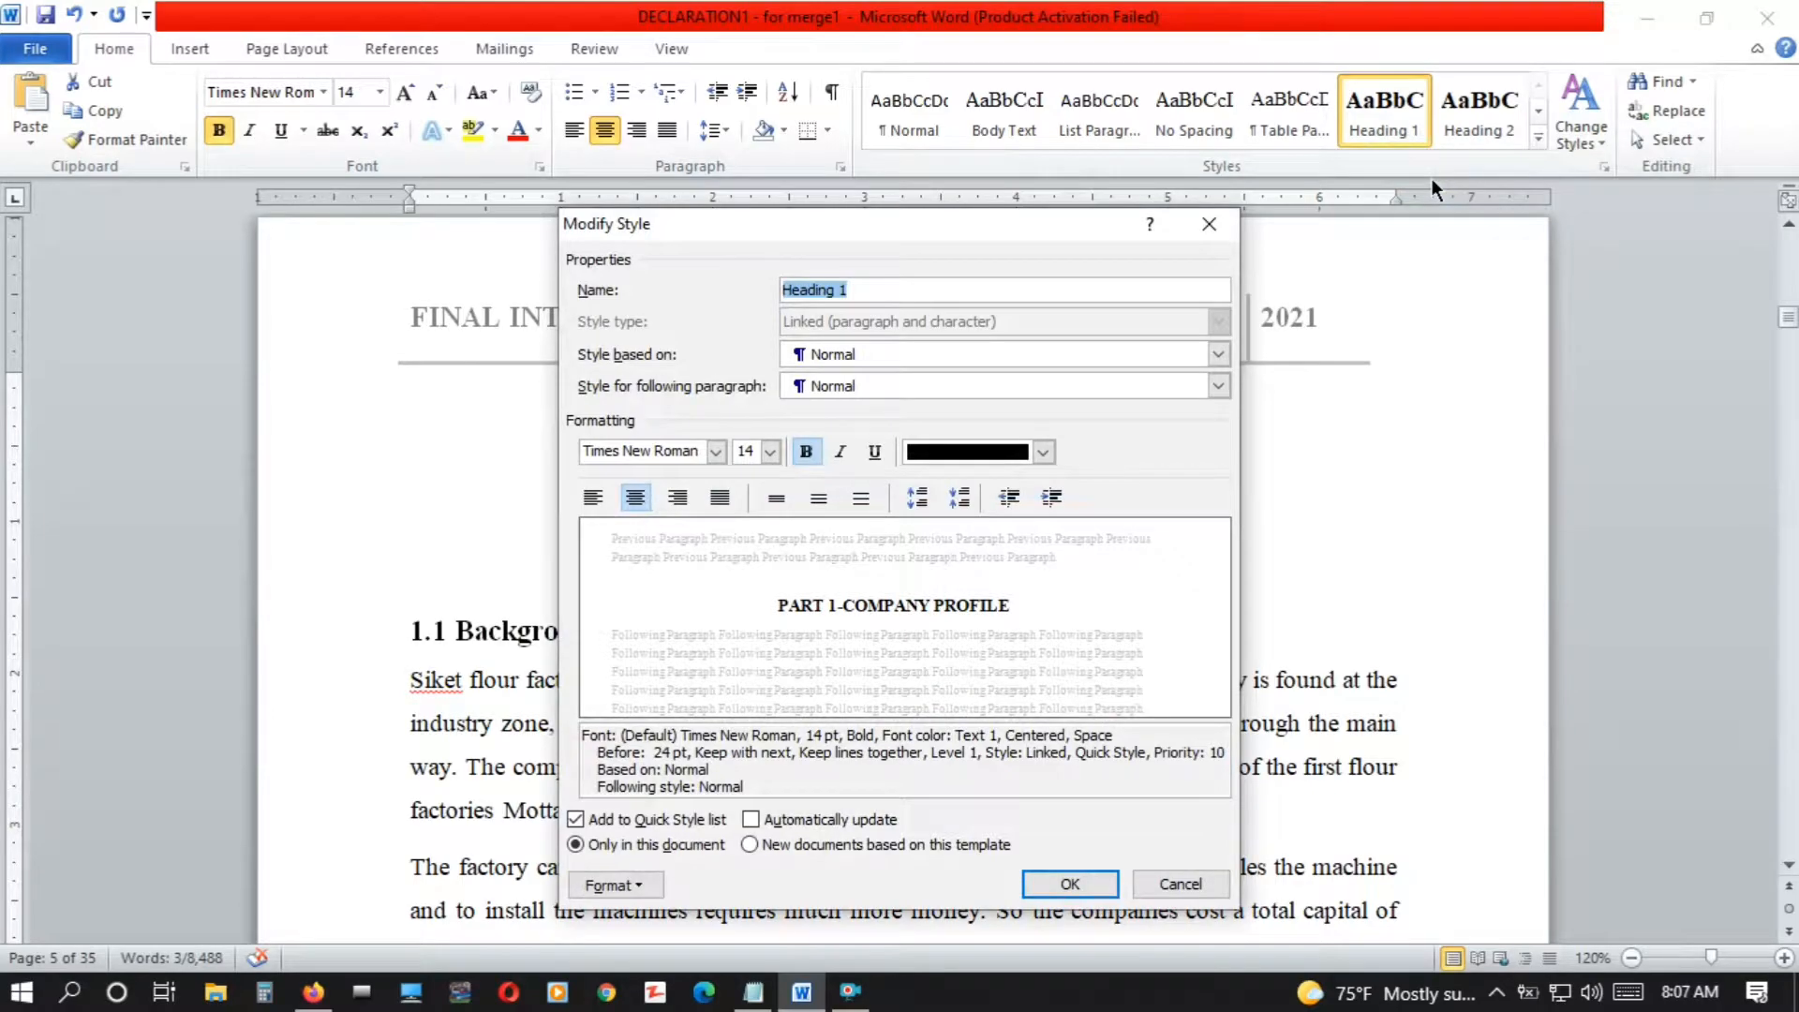
click(769, 452)
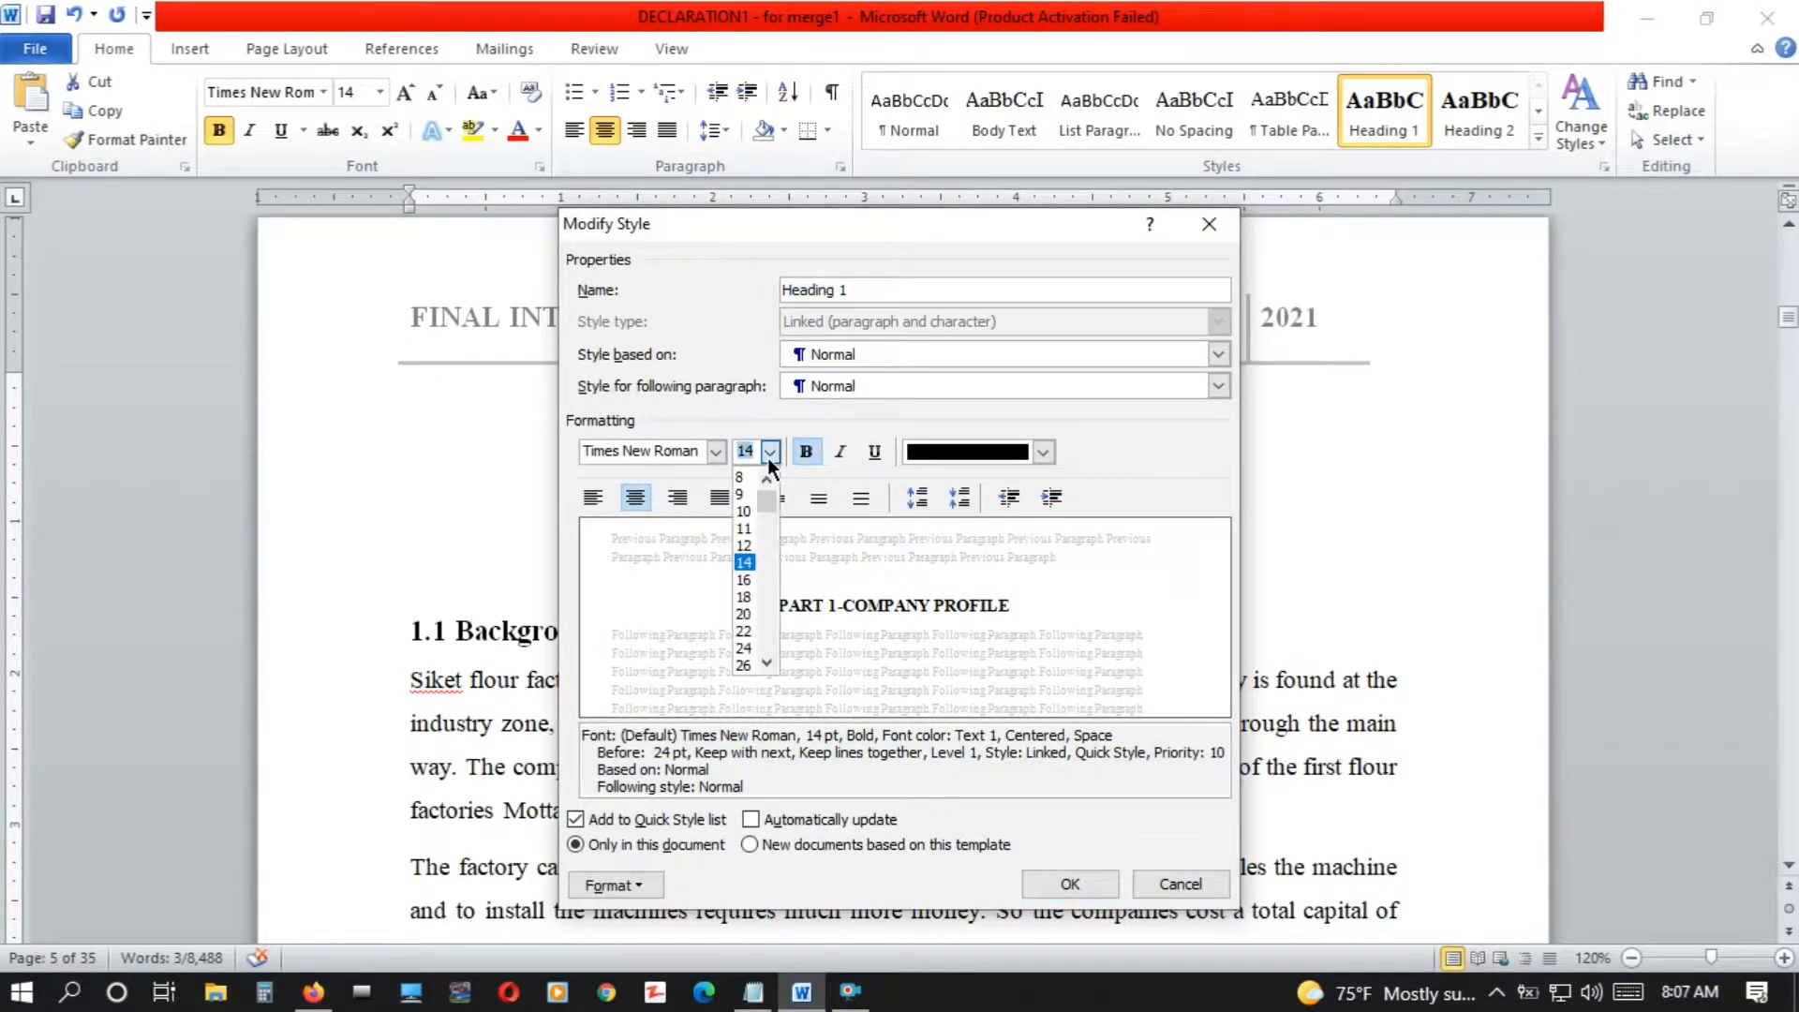
click(743, 581)
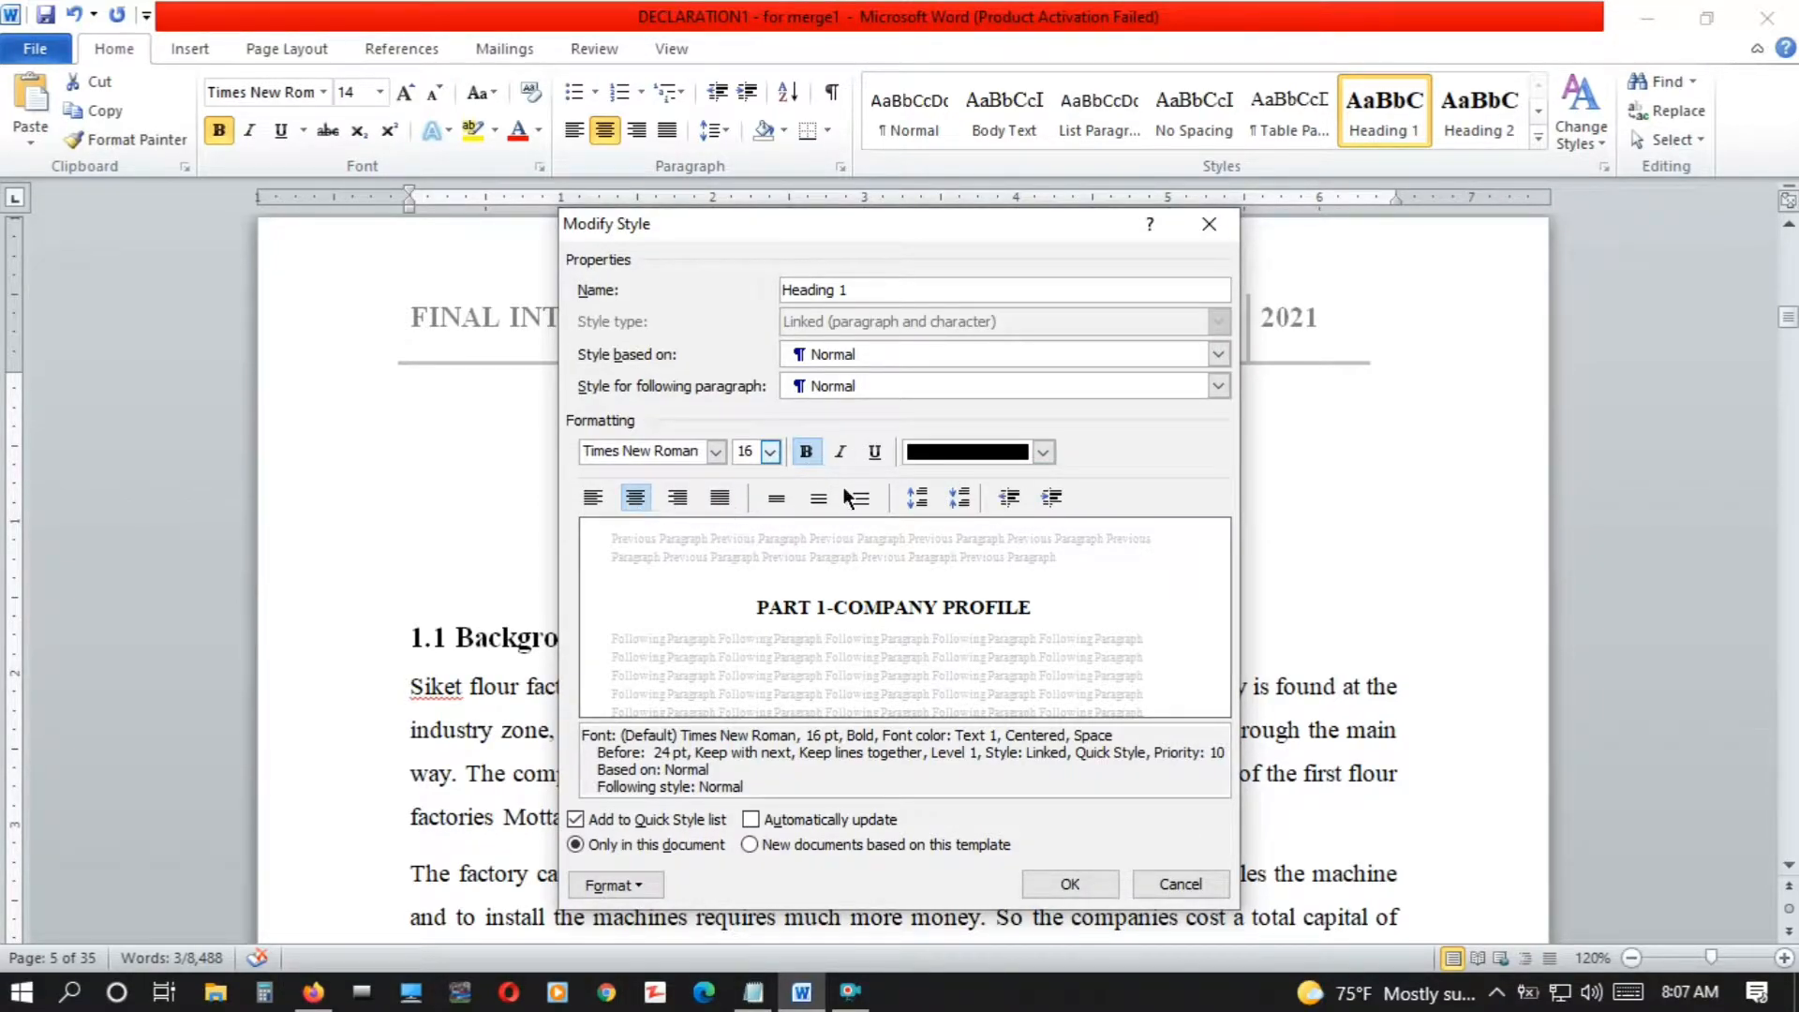
click(1076, 886)
Apply the Heading 1 style to the "CHAPTER ONE" and "1 INTRODUCTION" titles
drag(1038, 525, 787, 538)
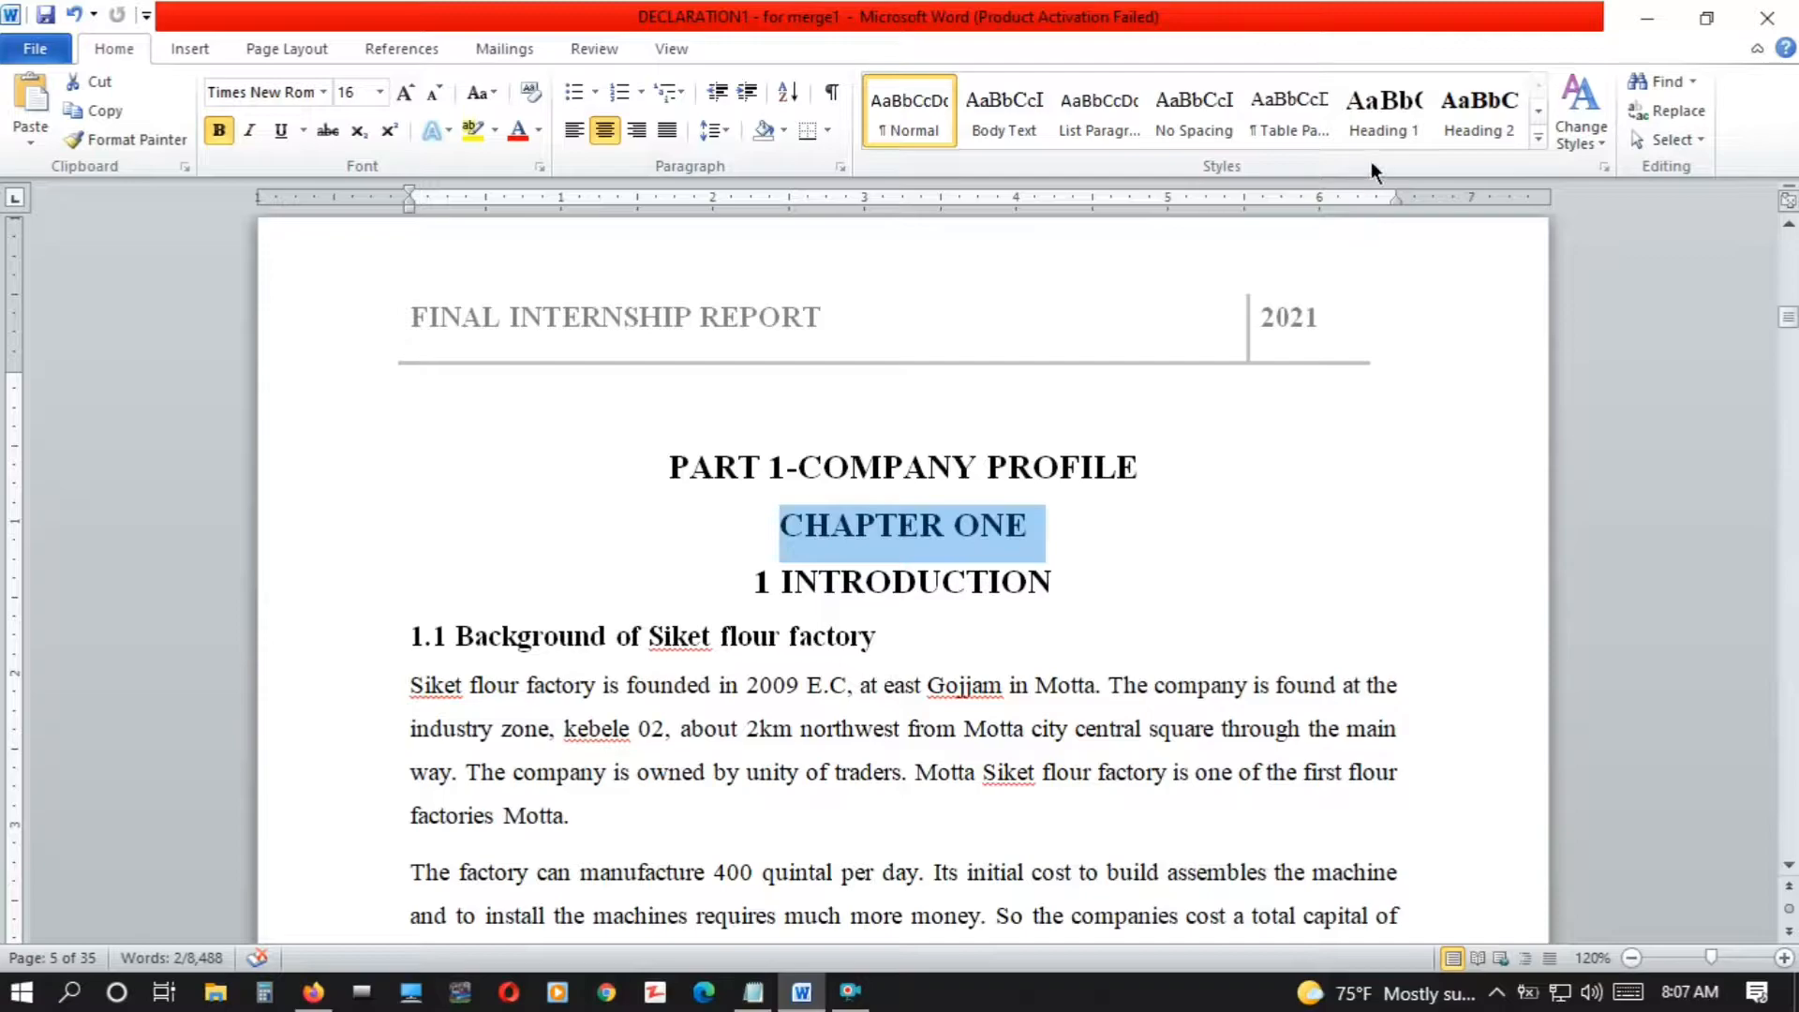
click(1375, 126)
drag(1068, 623, 720, 647)
click(1374, 127)
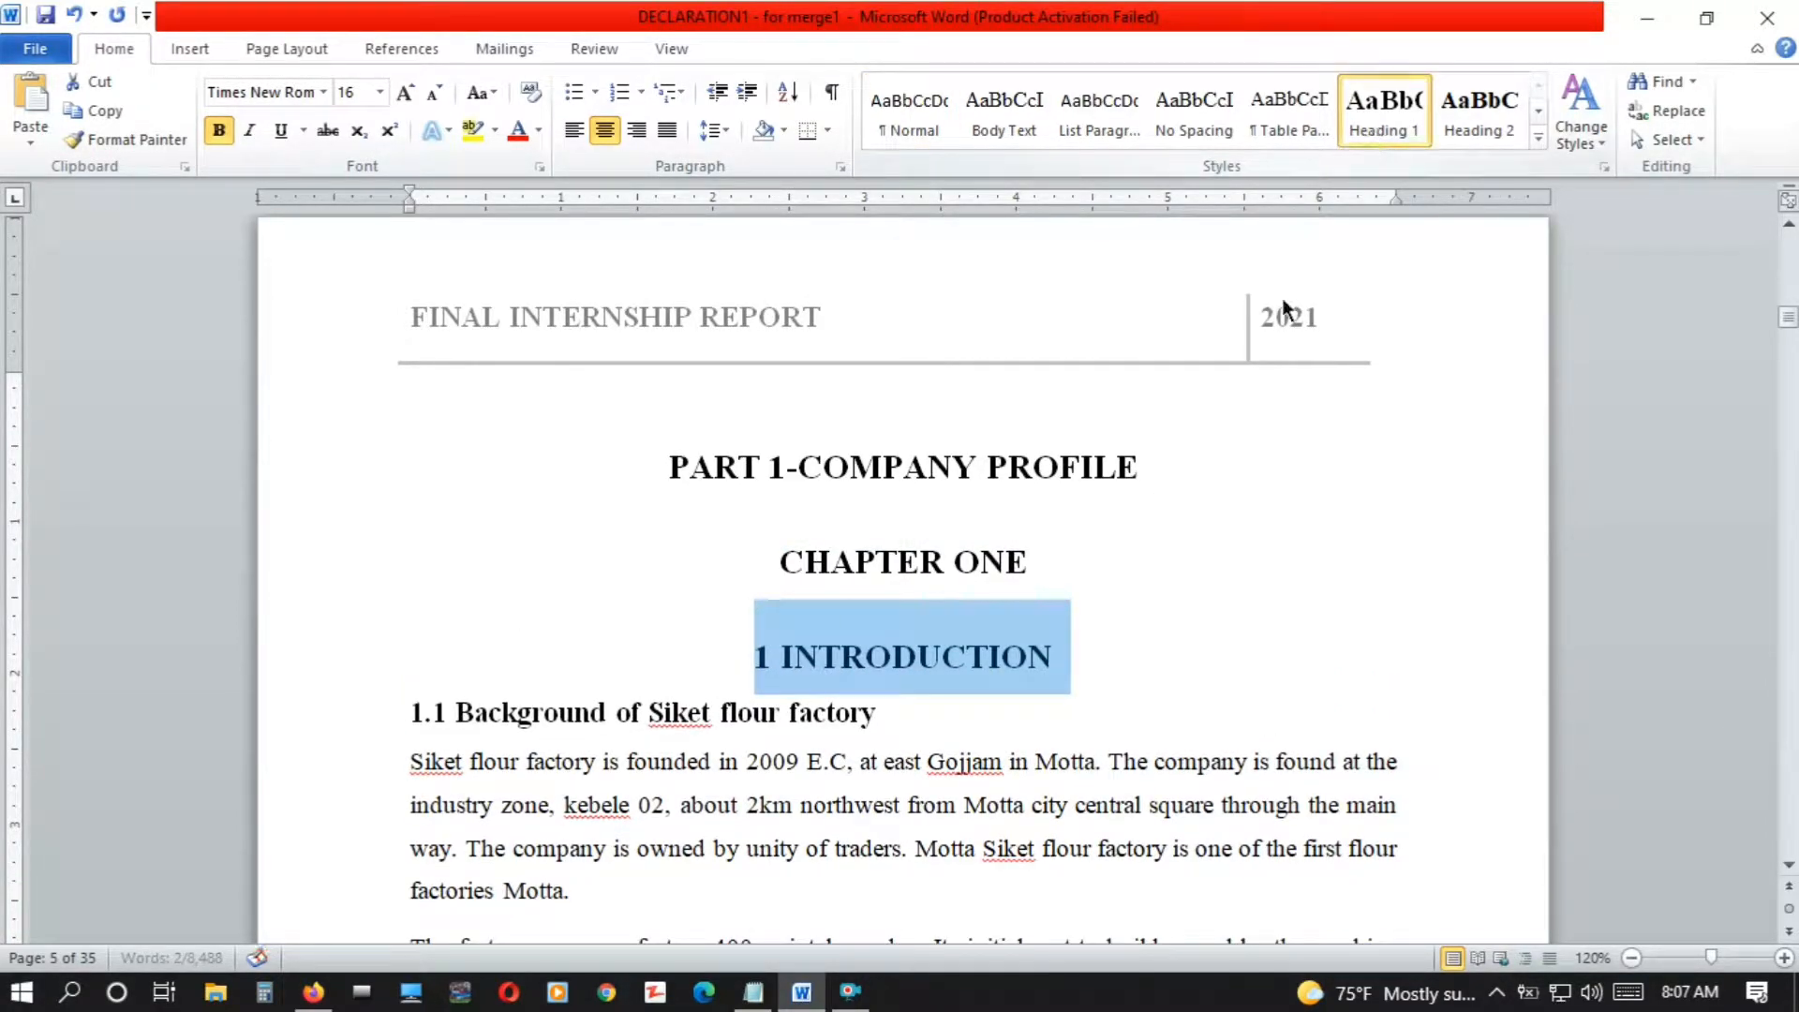
click(1145, 507)
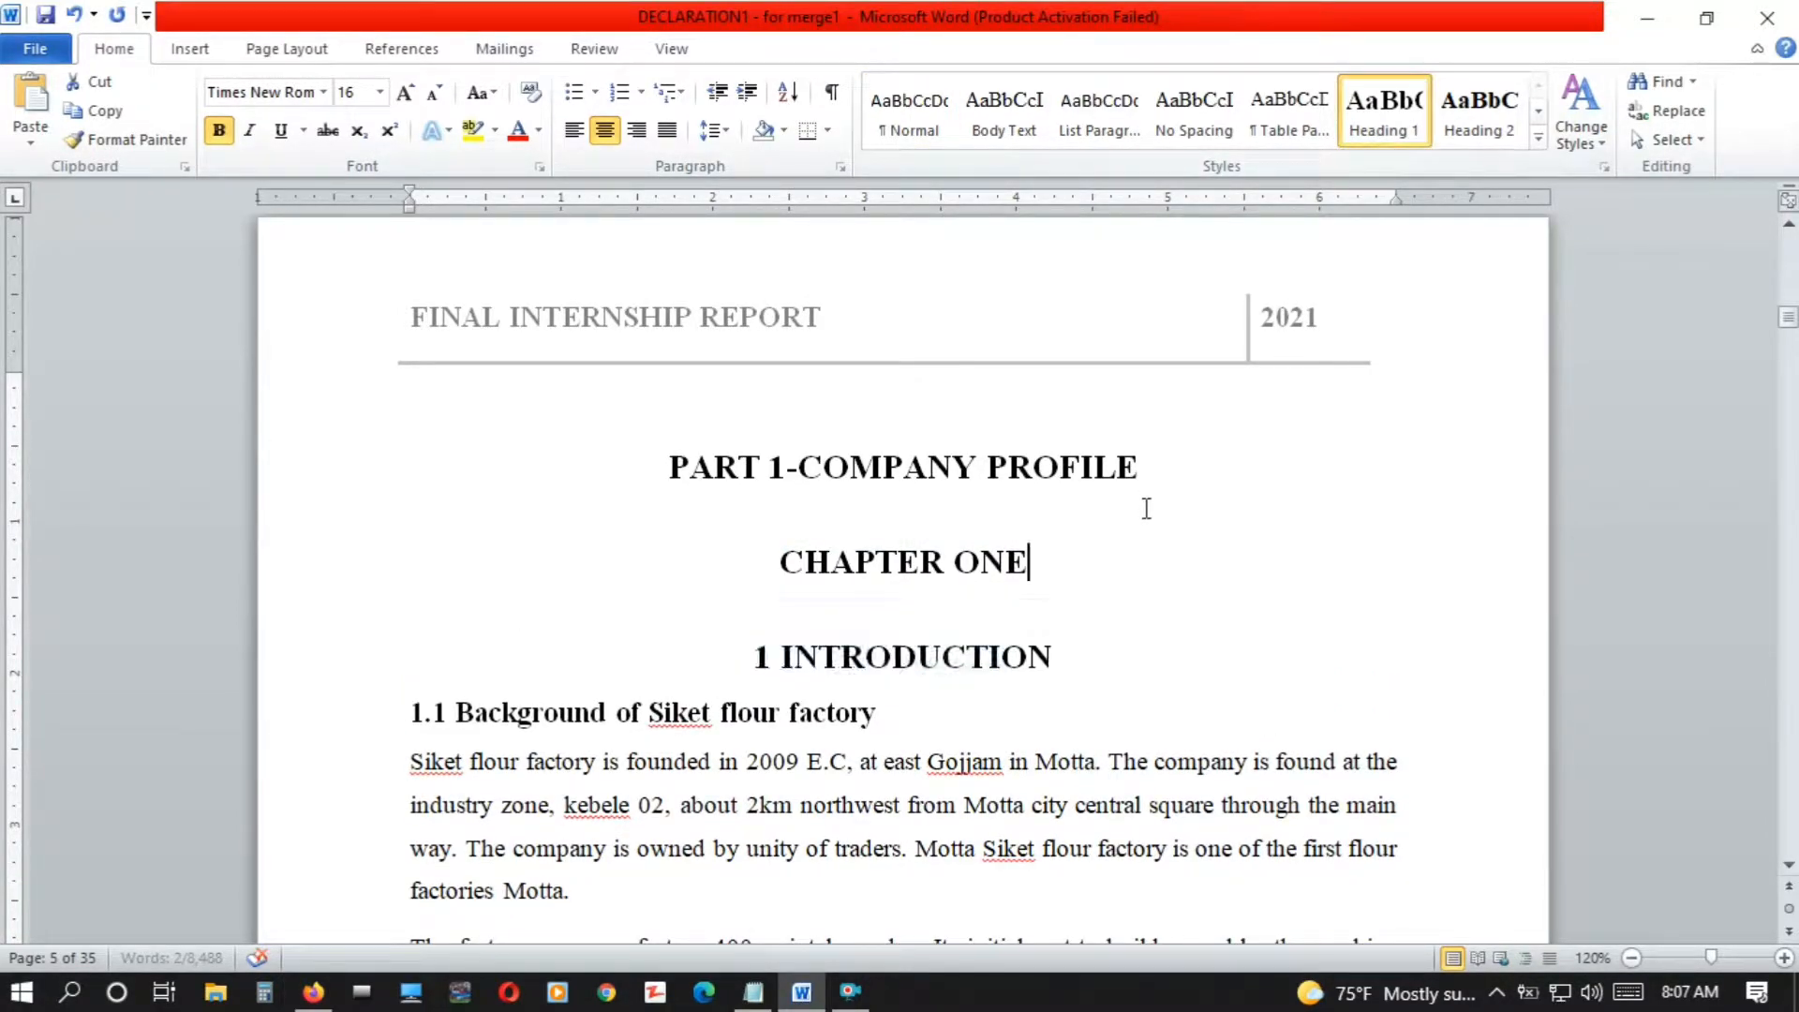
Apply the Heading 2 style to the "1.1 Background of Siket flour factory" title
click(1791, 868)
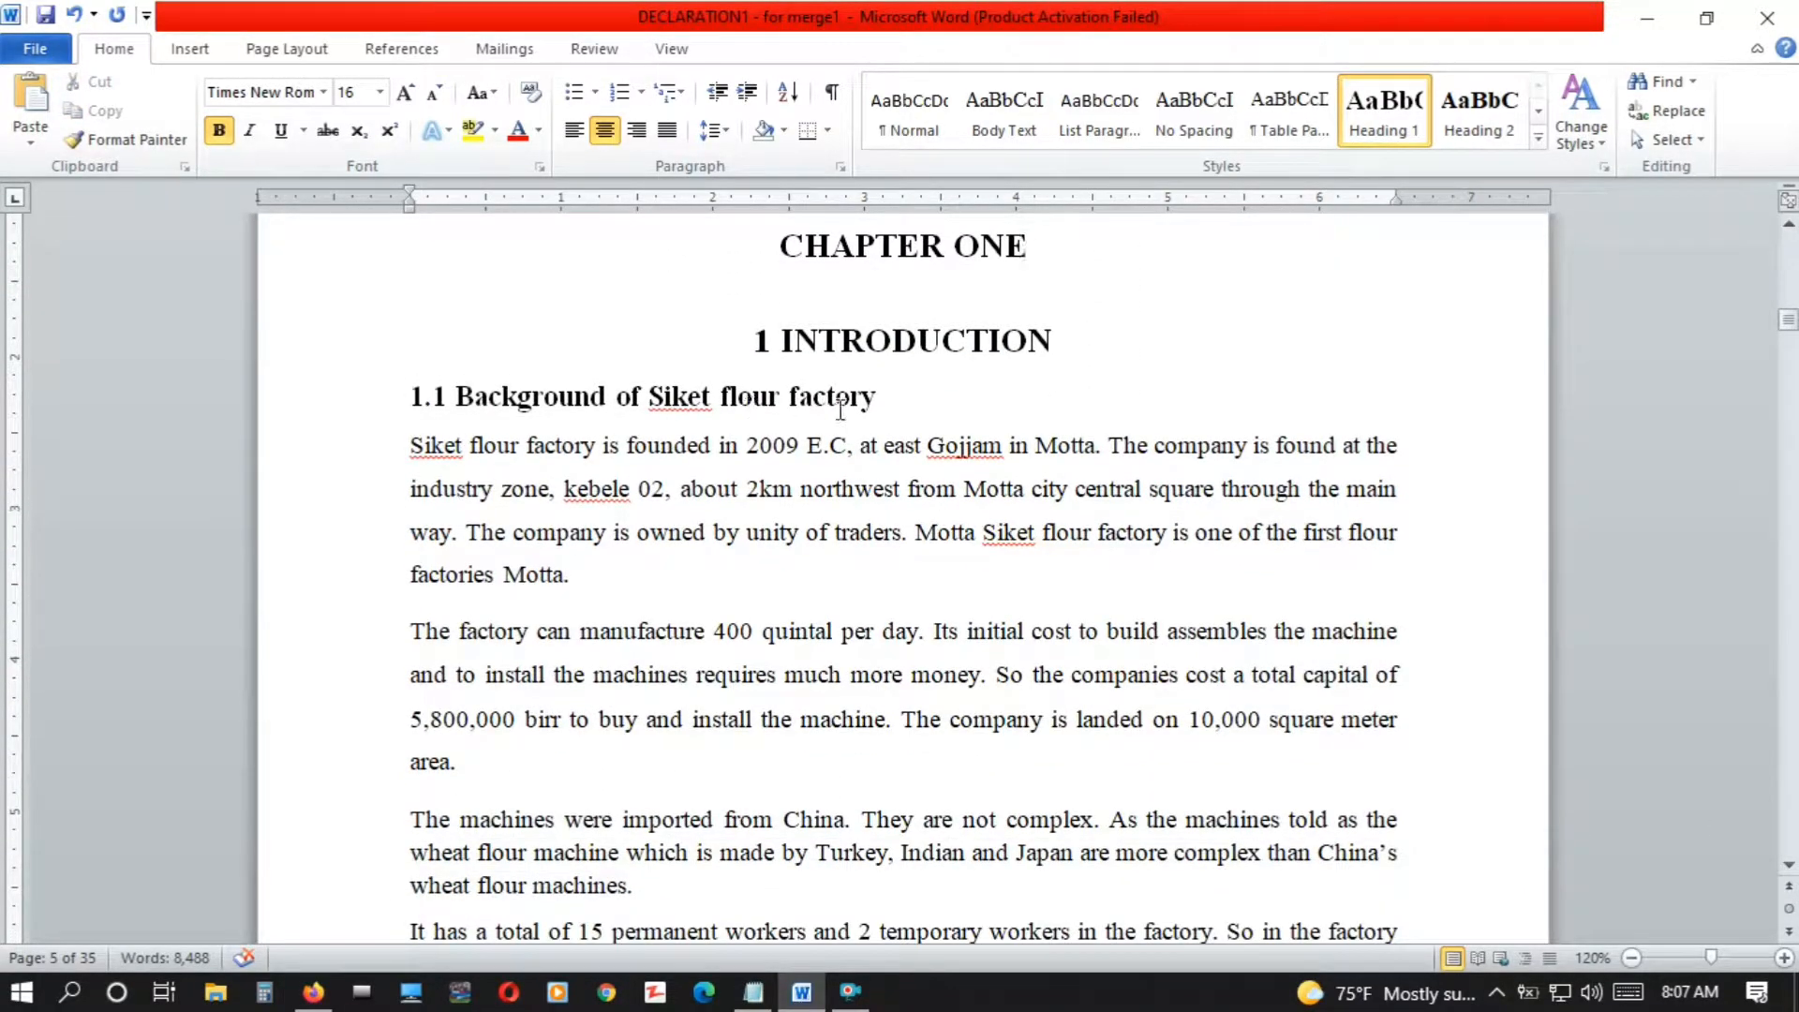
drag(883, 395, 419, 395)
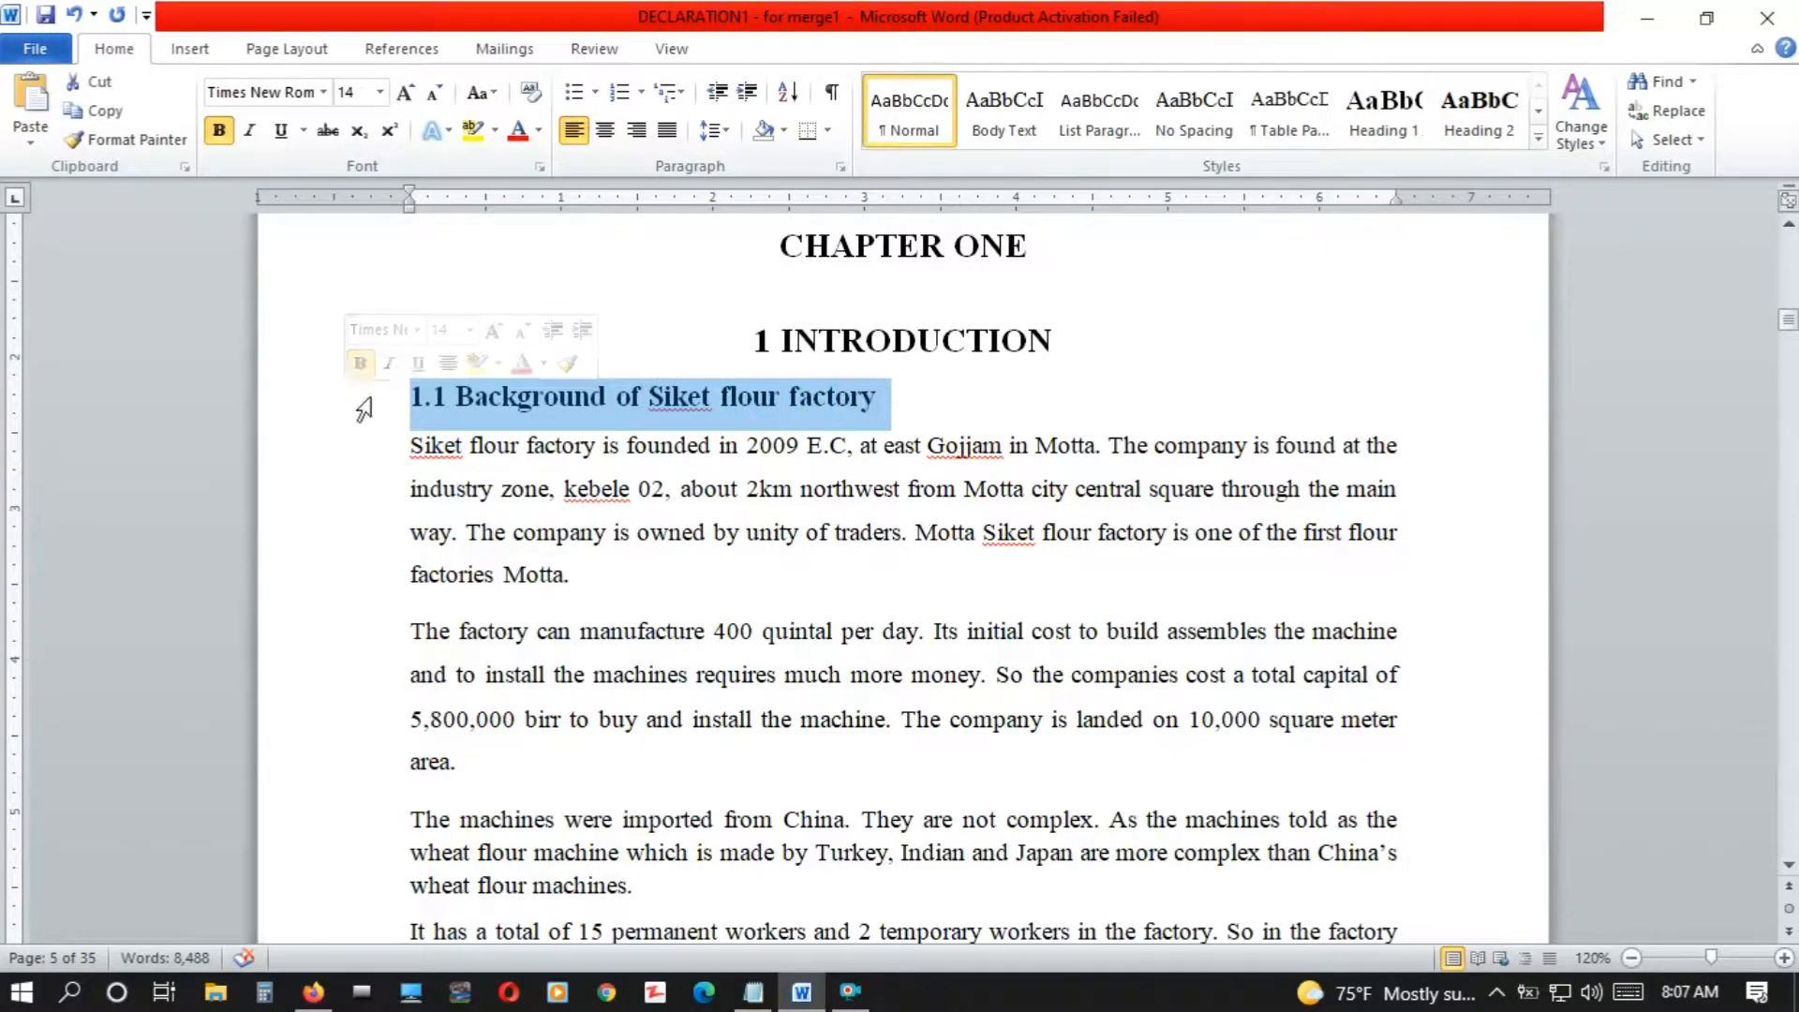
click(1490, 127)
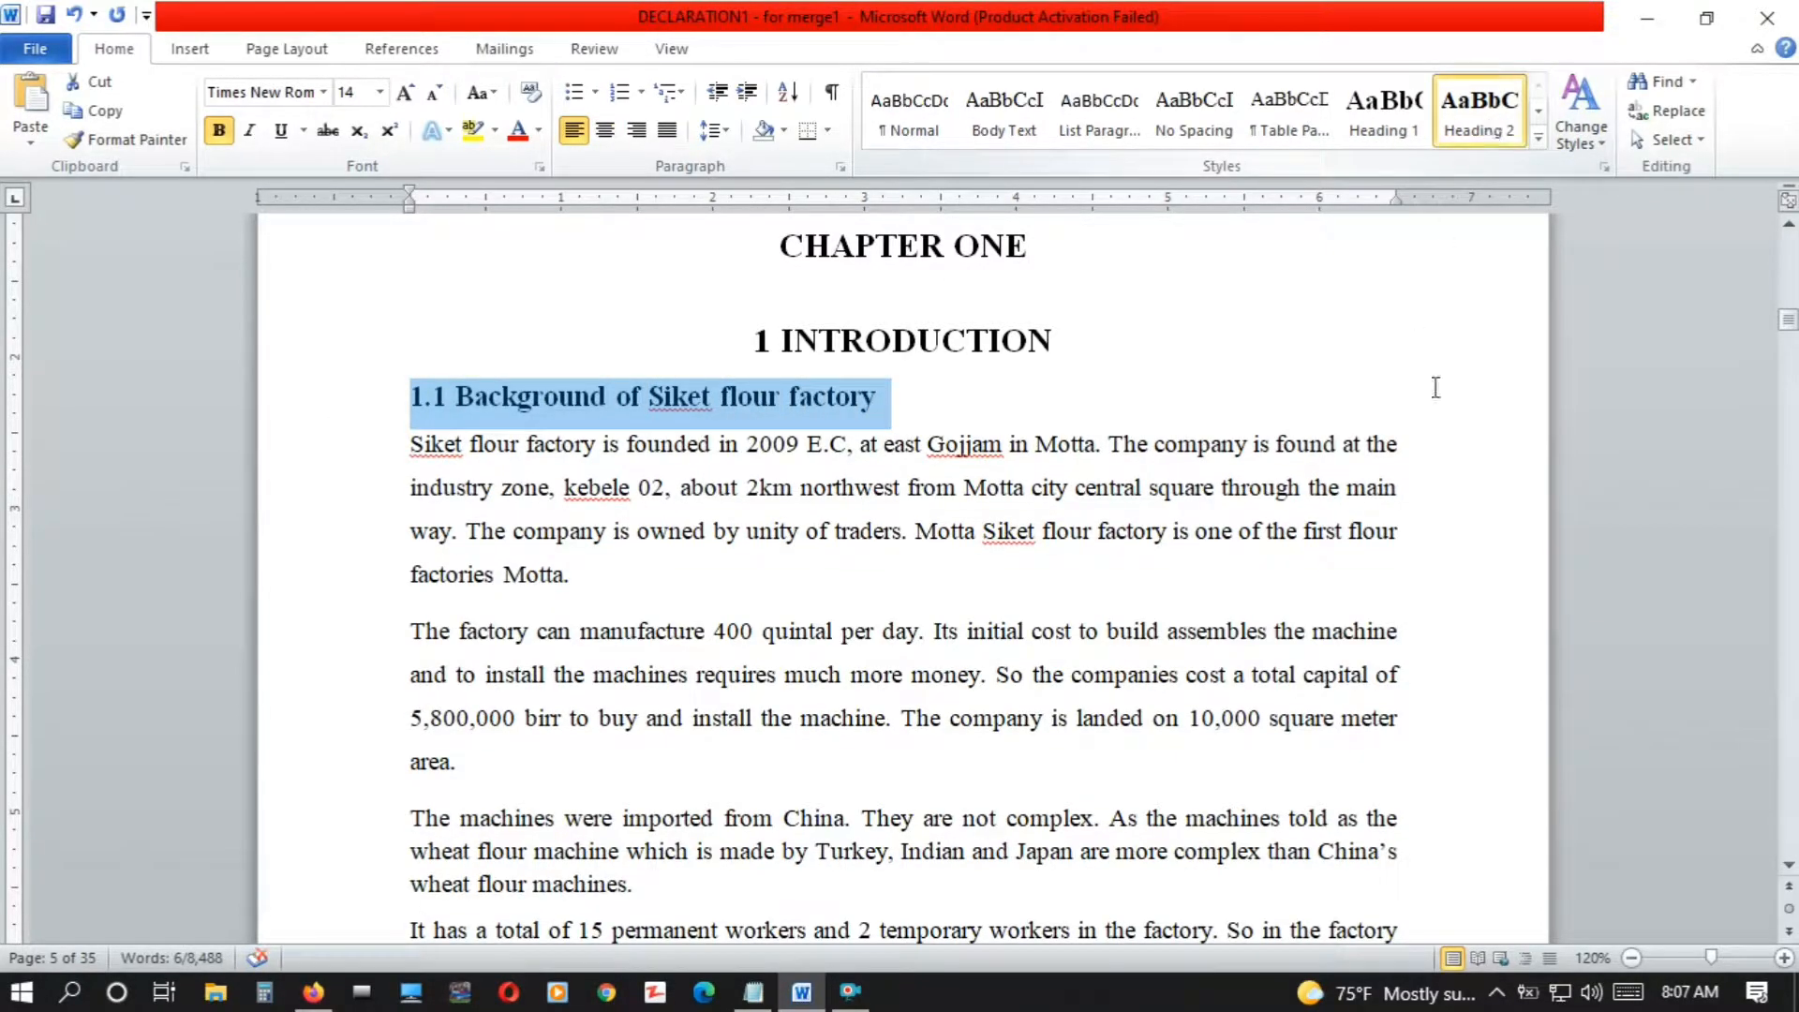
Apply the Heading 3 style to the "1.1.1 Vision of the company" title
click(1788, 865)
click(1789, 867)
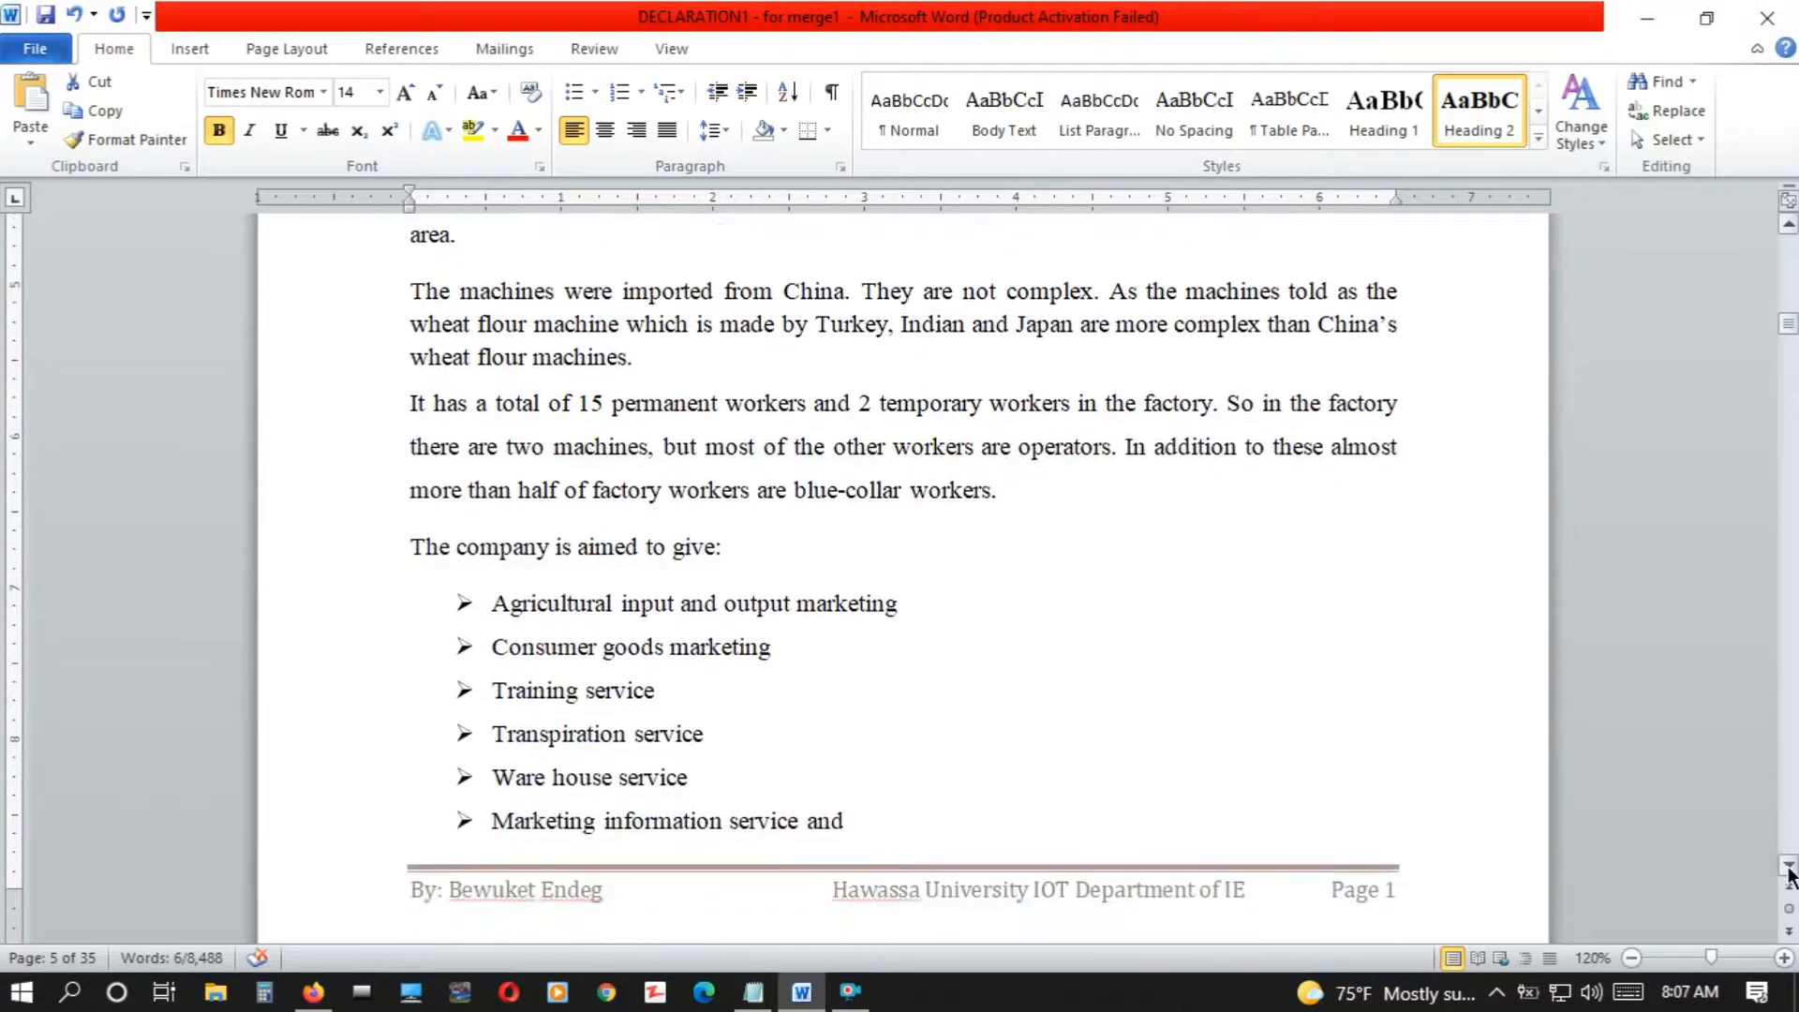
drag(1789, 876, 1789, 876)
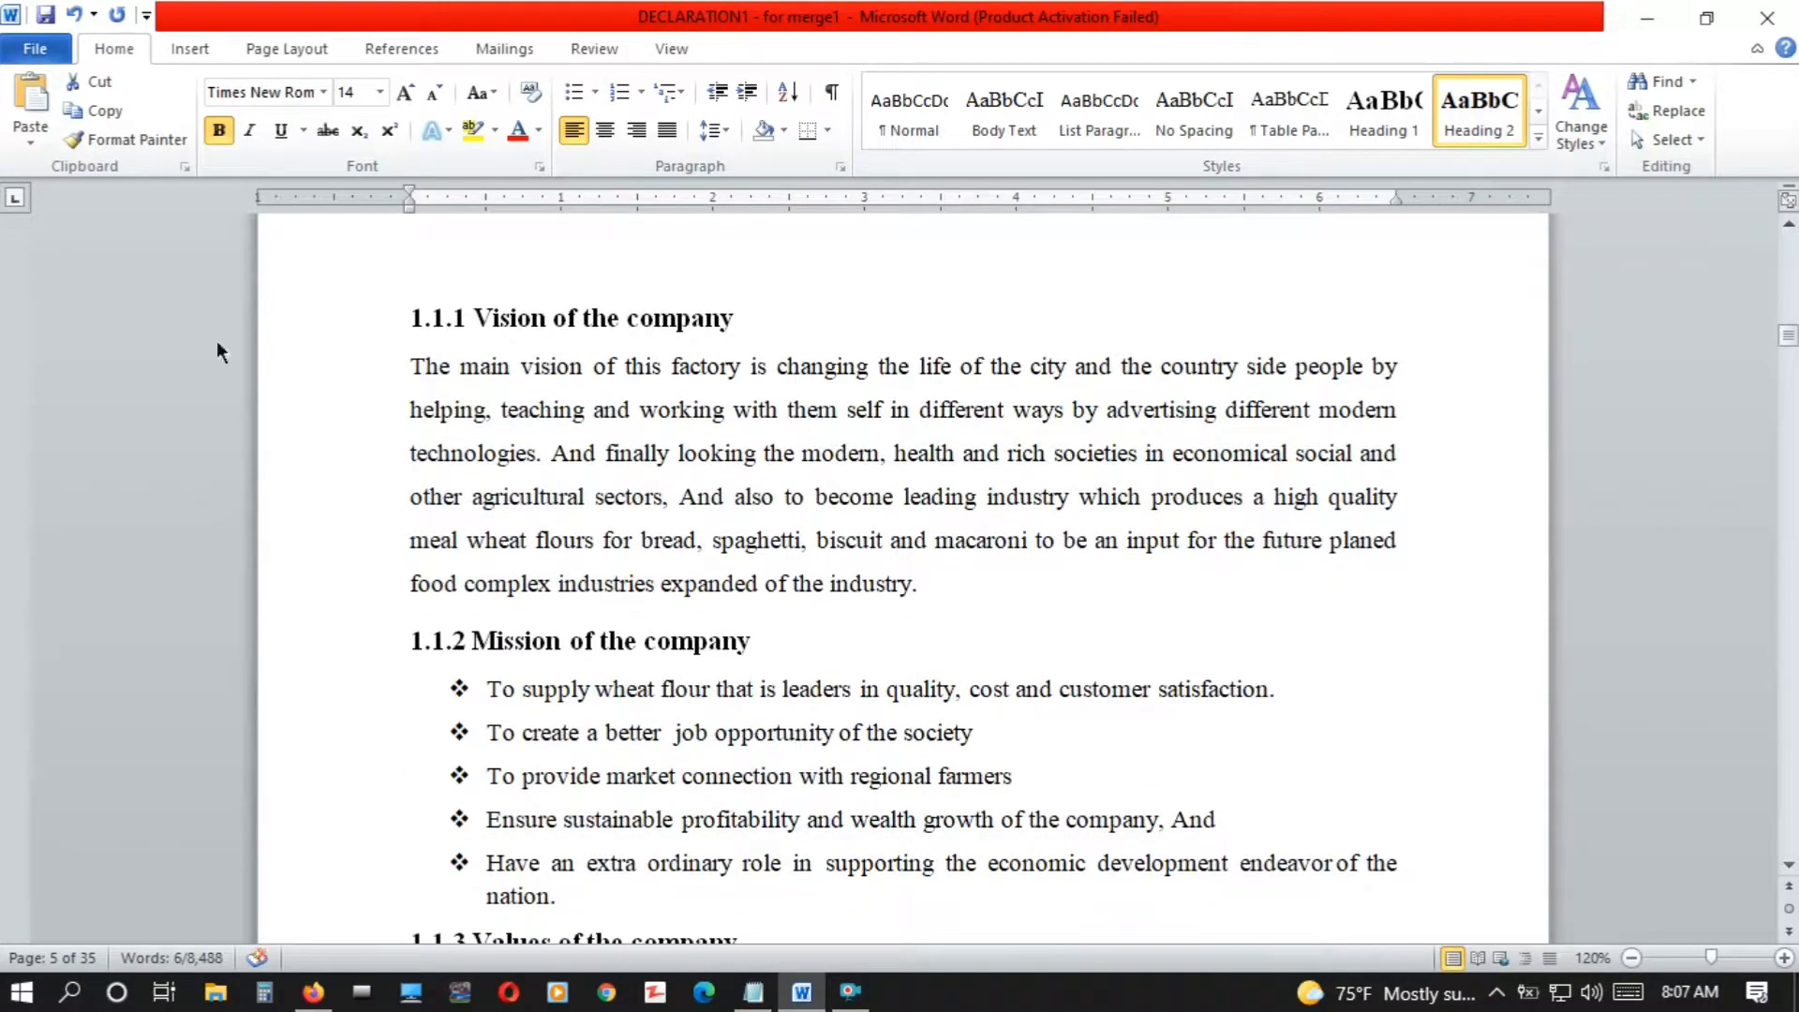
drag(739, 323, 378, 326)
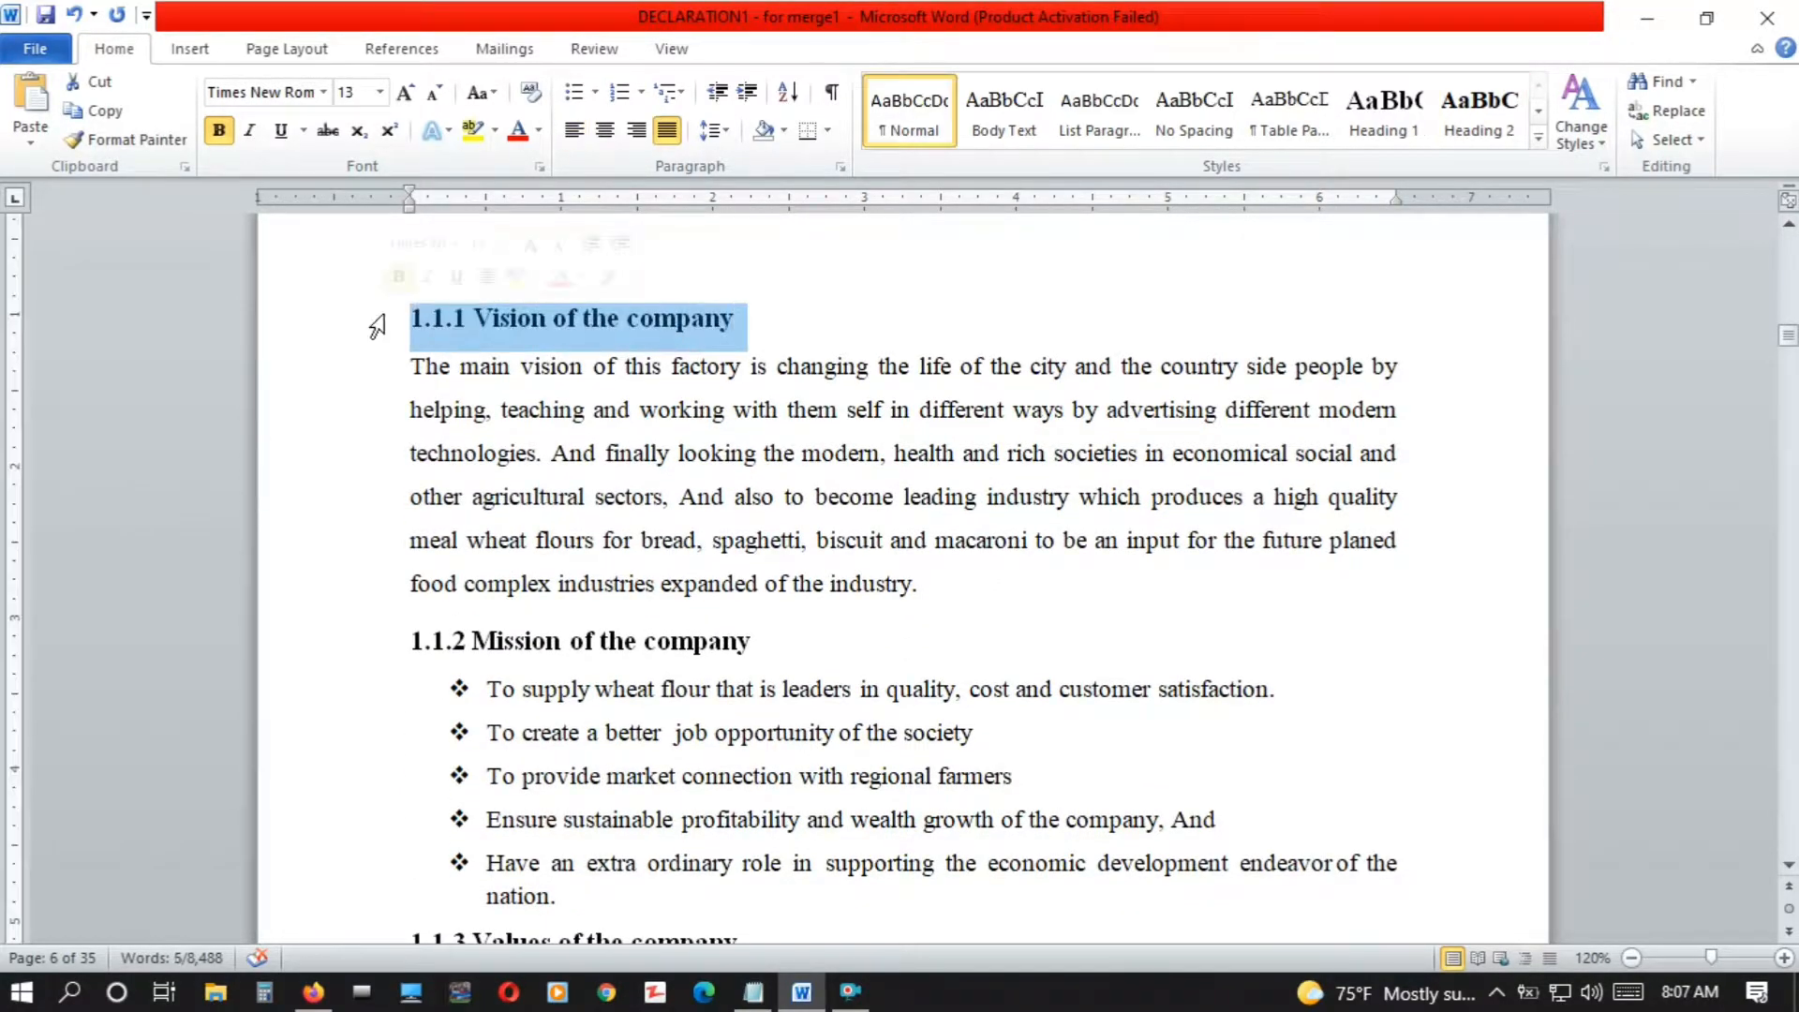
click(1537, 135)
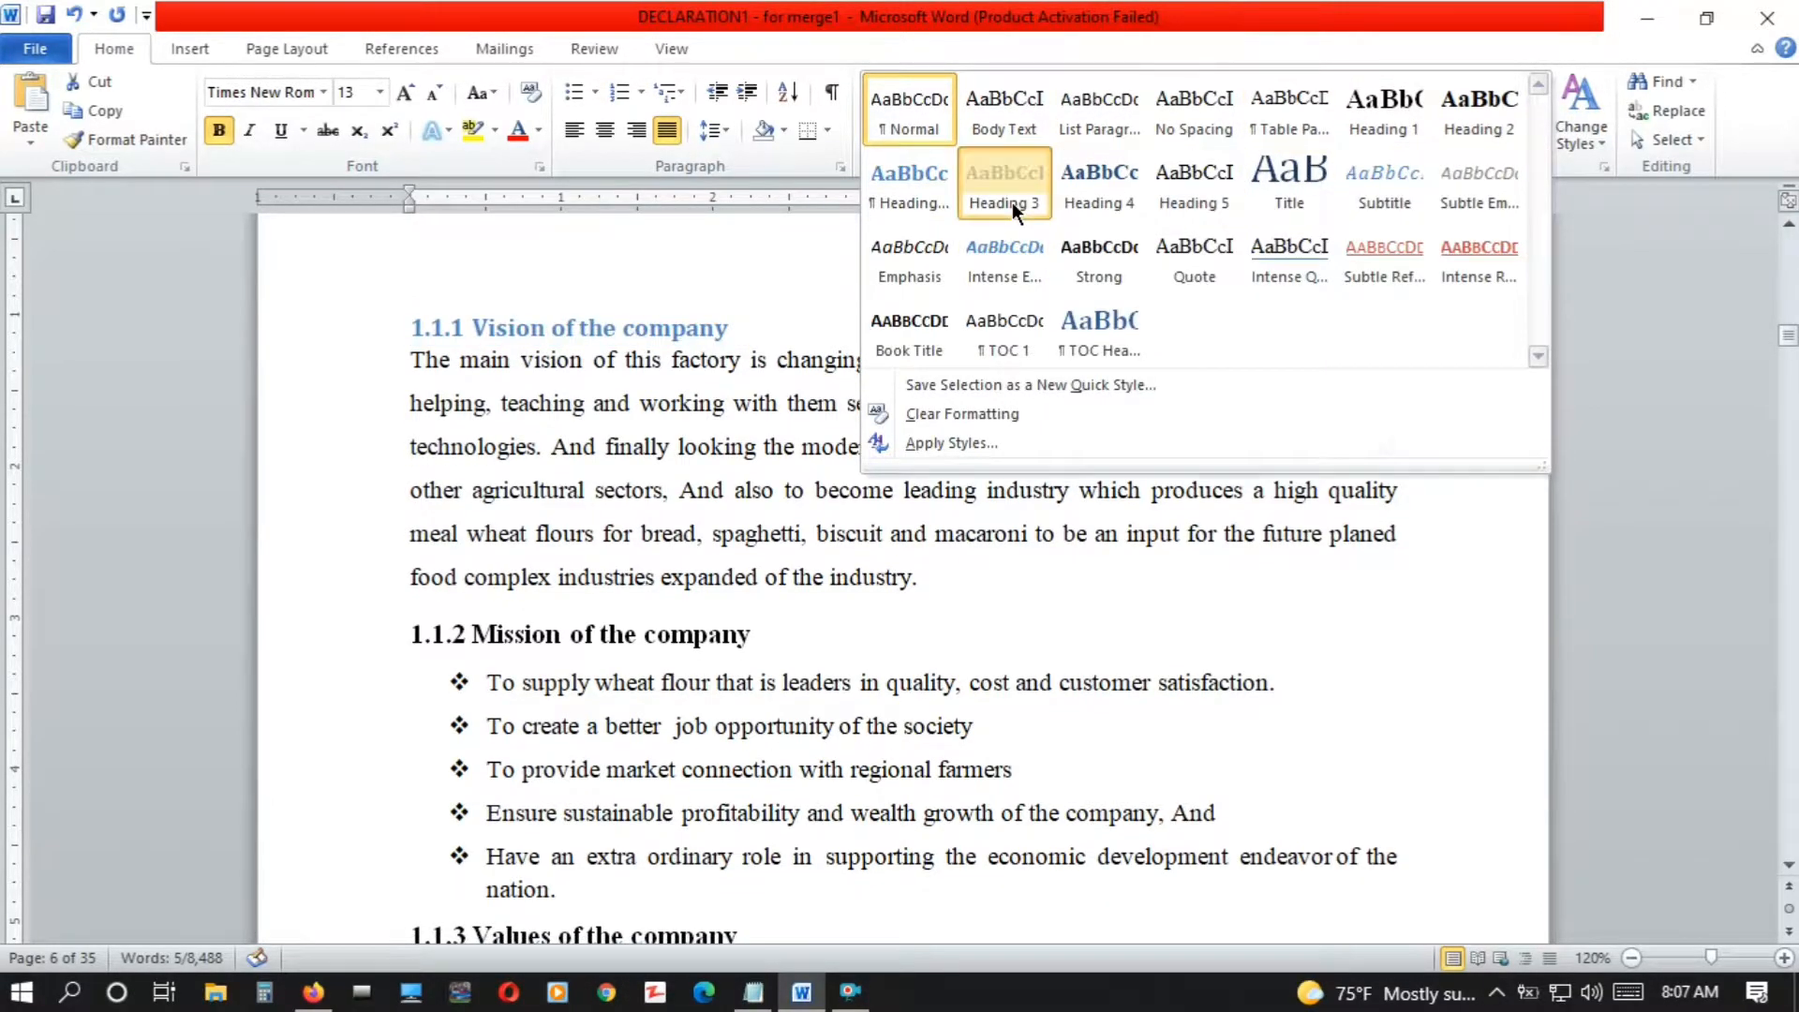
click(1012, 200)
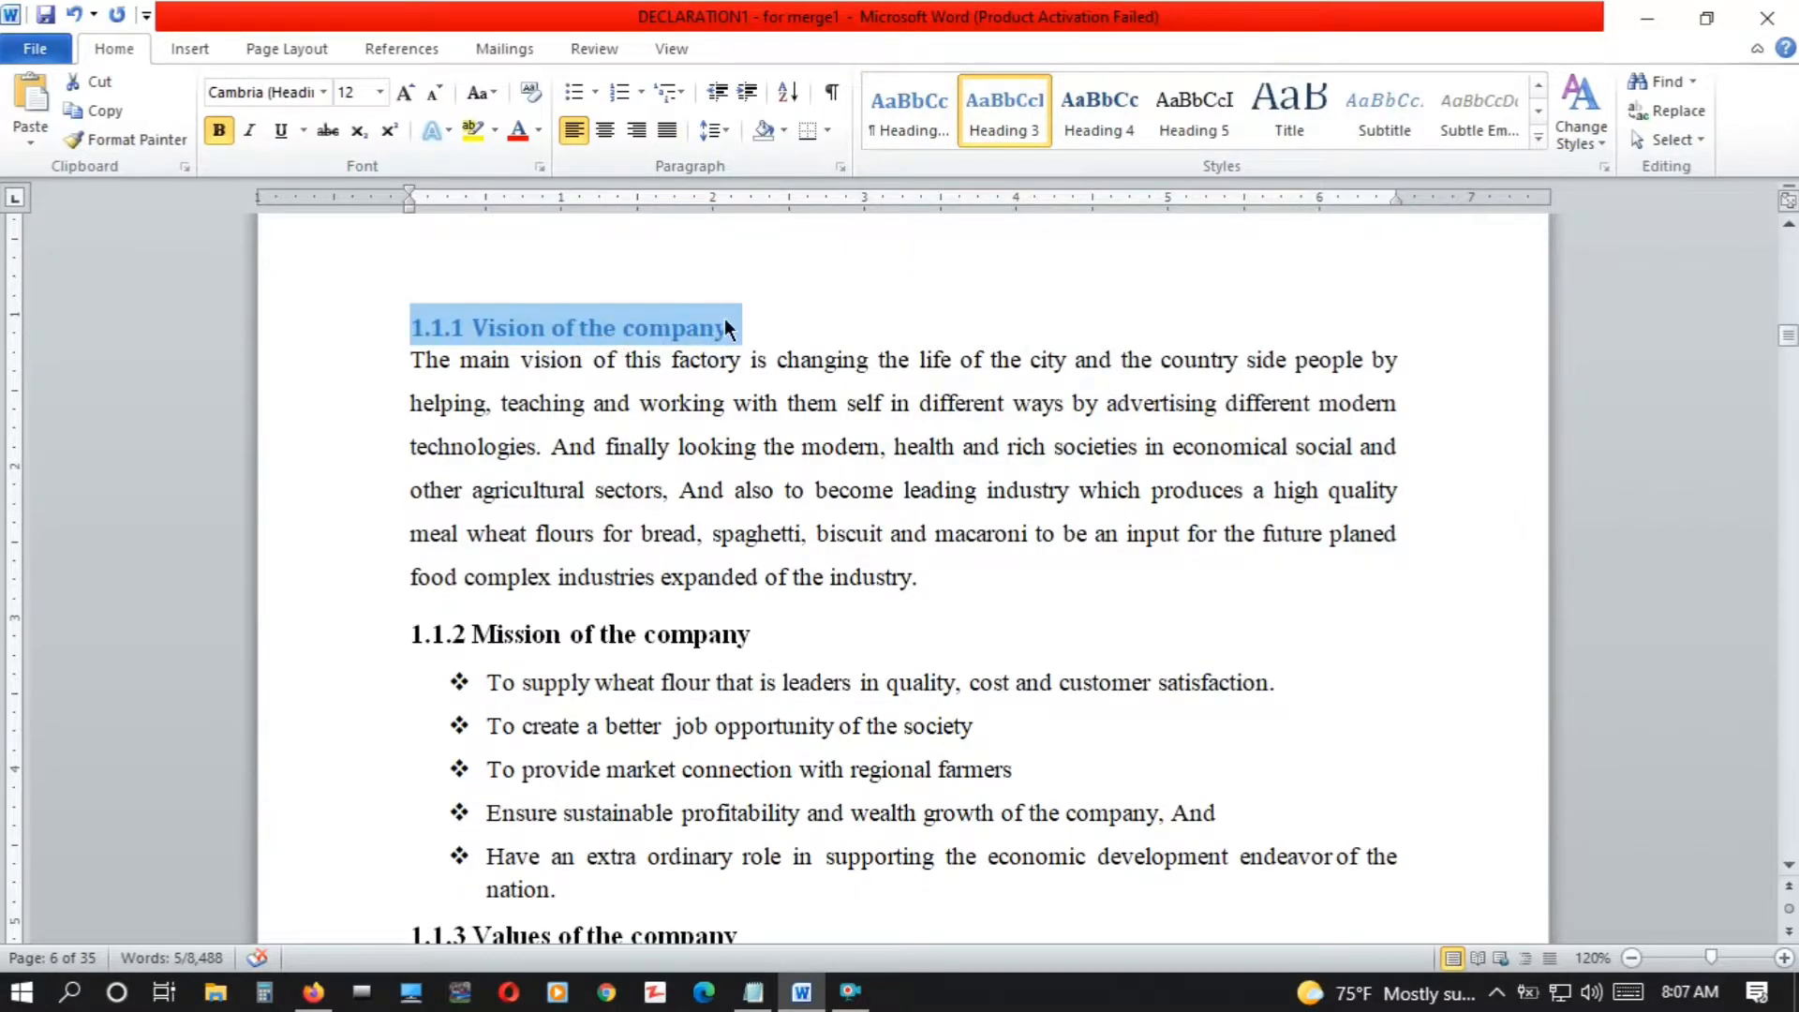
Modify the Heading 3 style to Times New Roman, size 13, with the Automatic font color
right_click(999, 109)
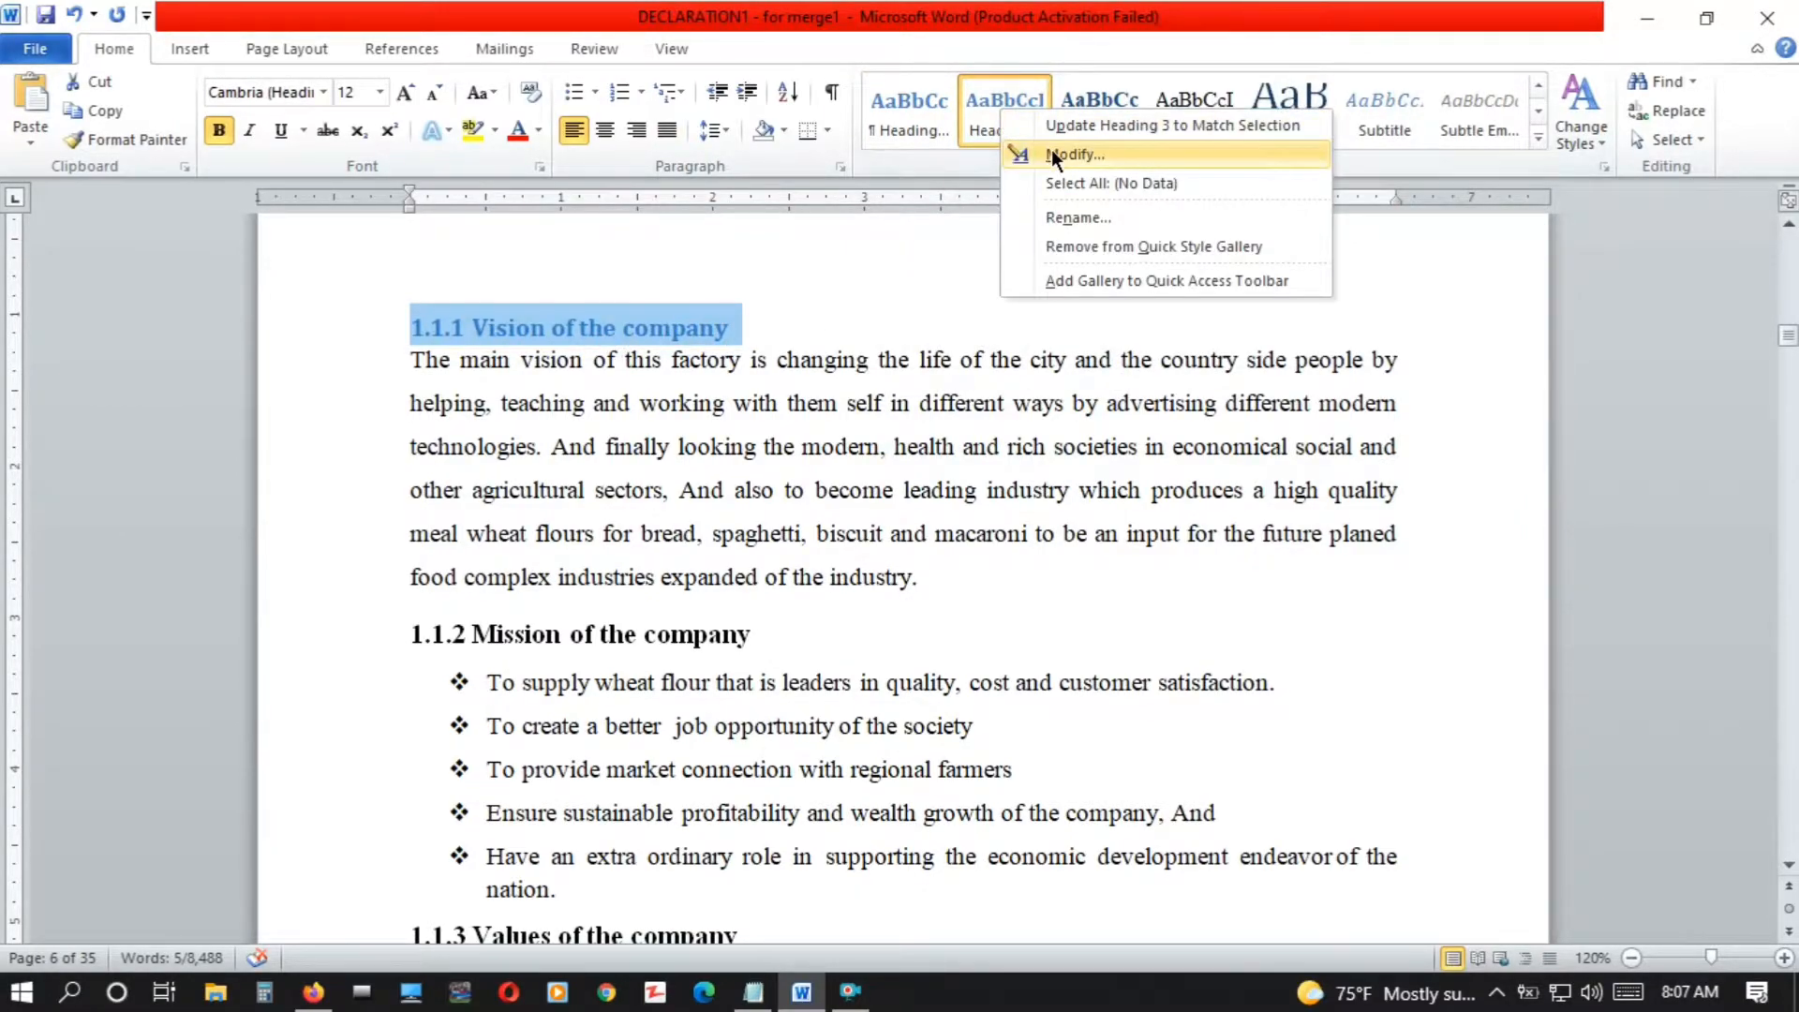
click(1061, 150)
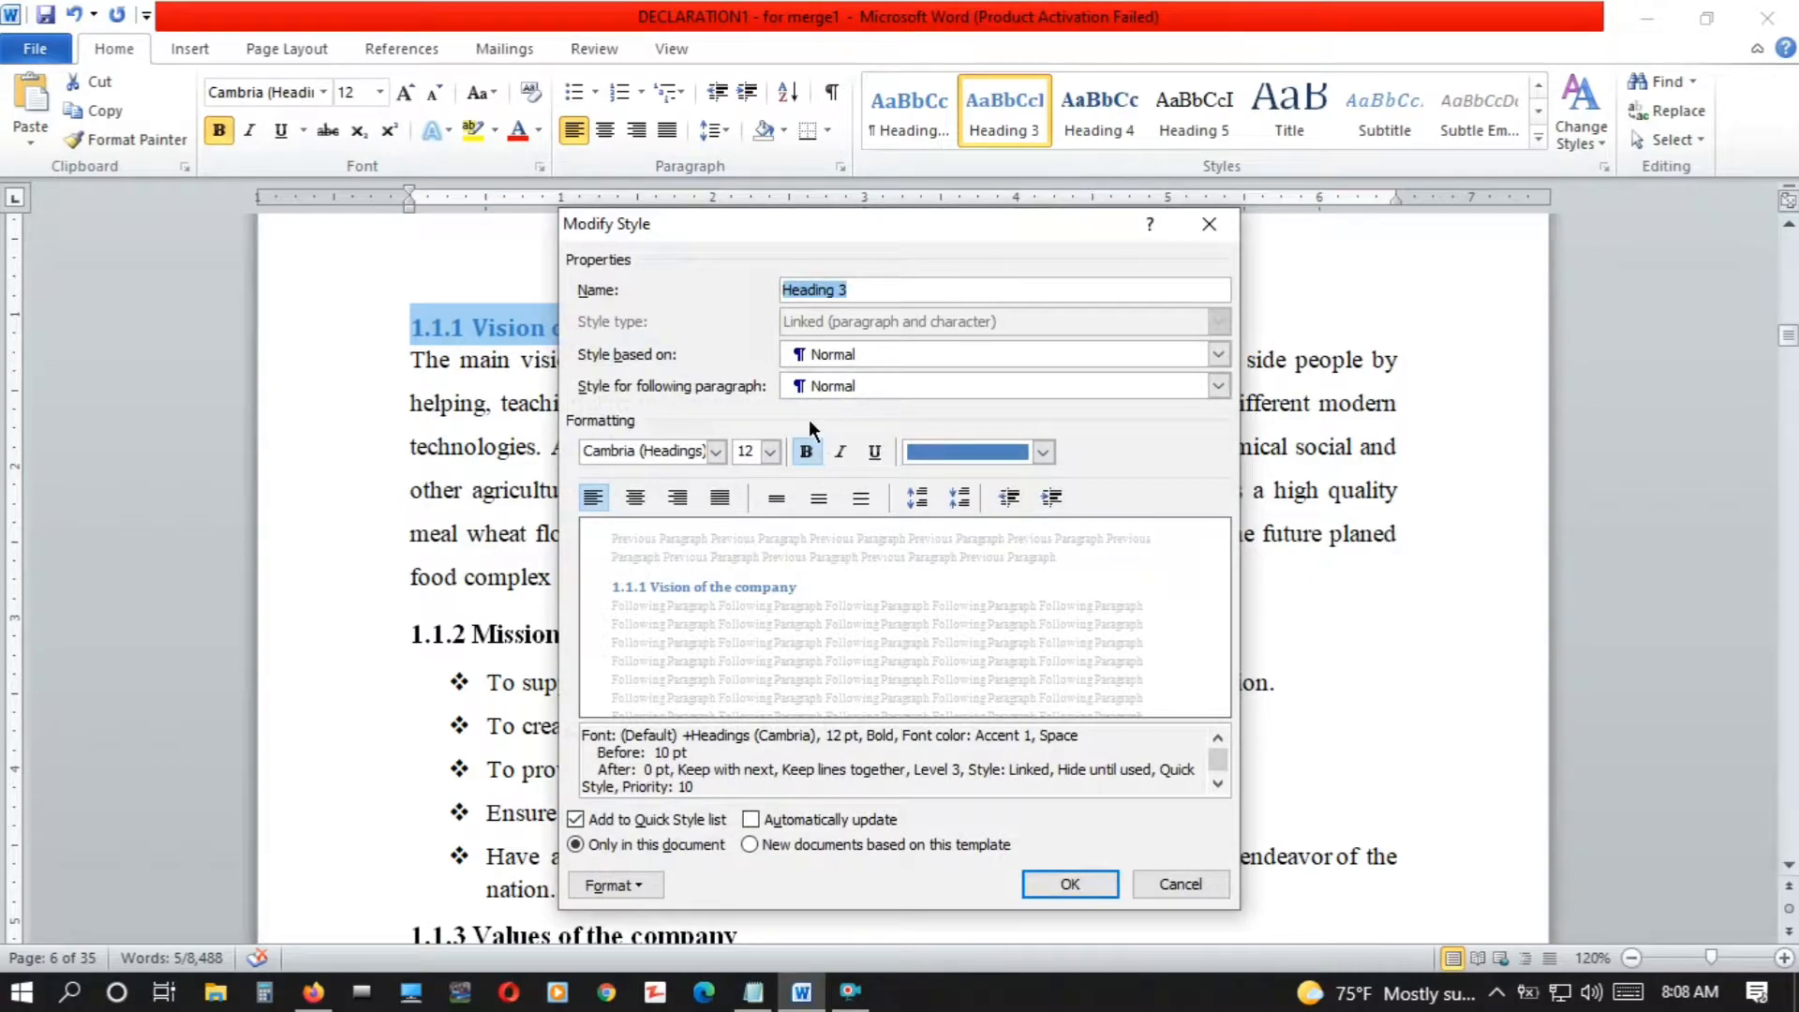
click(718, 452)
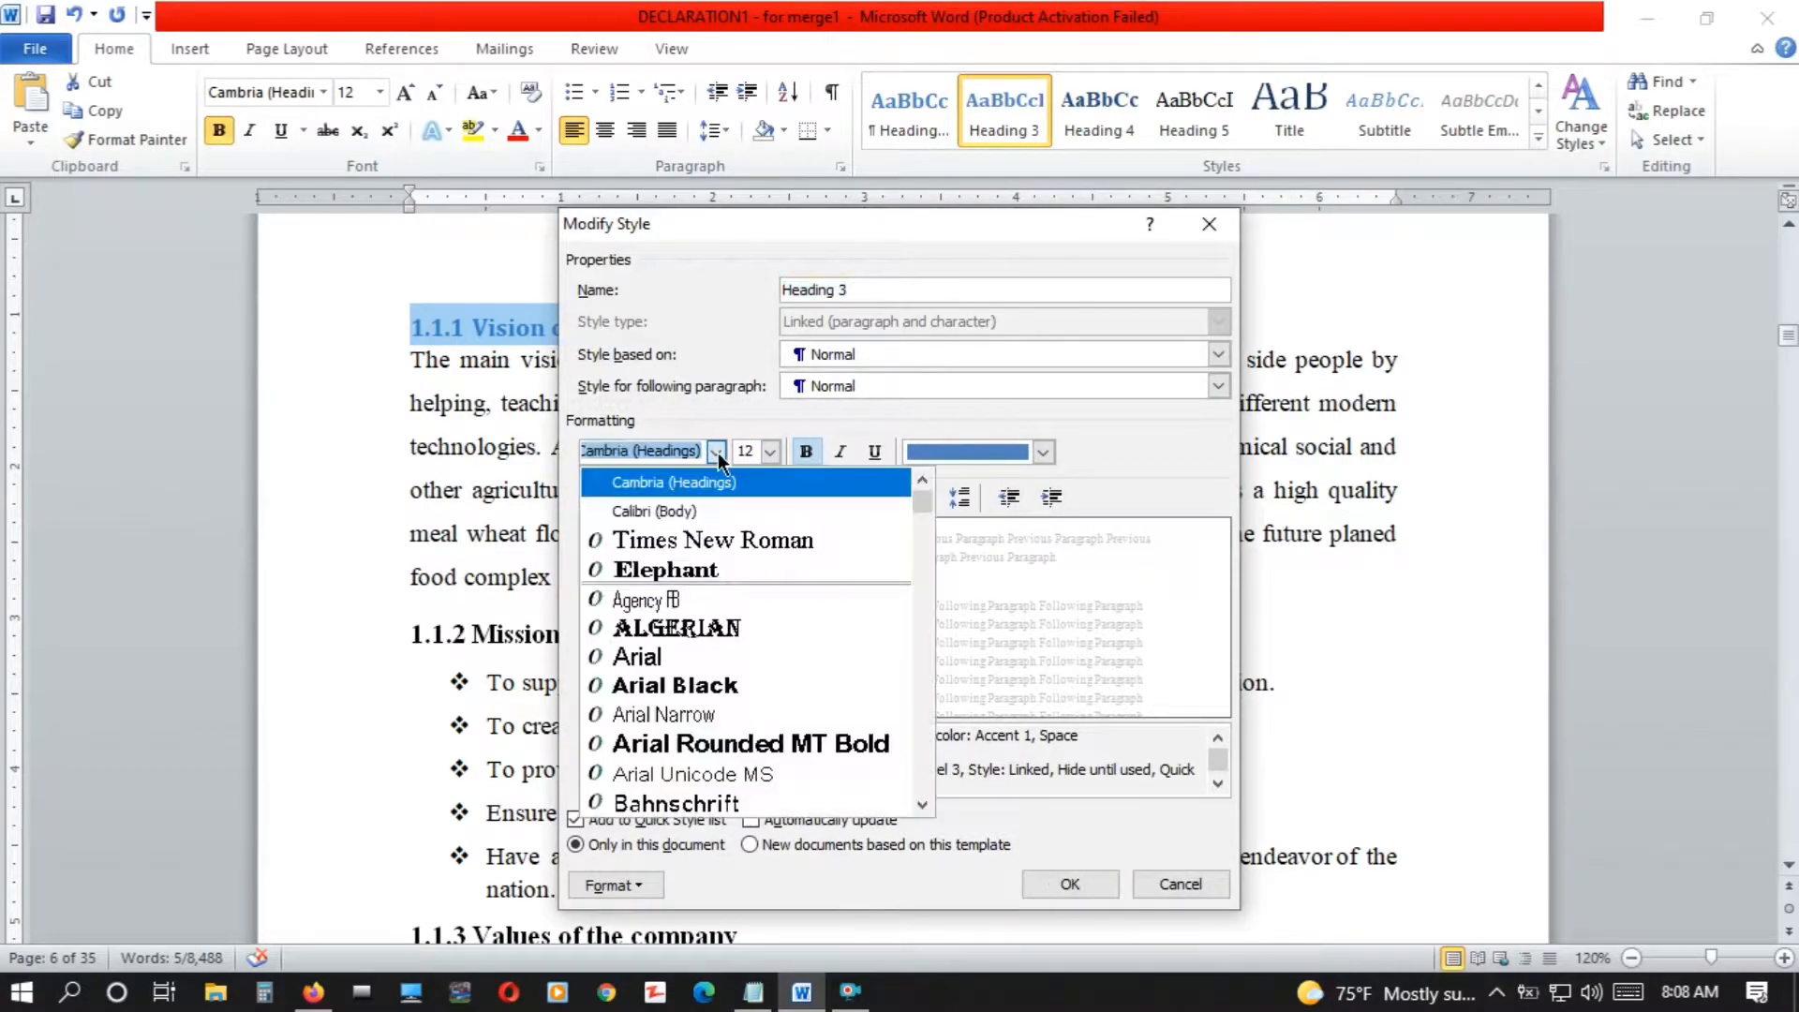
click(695, 529)
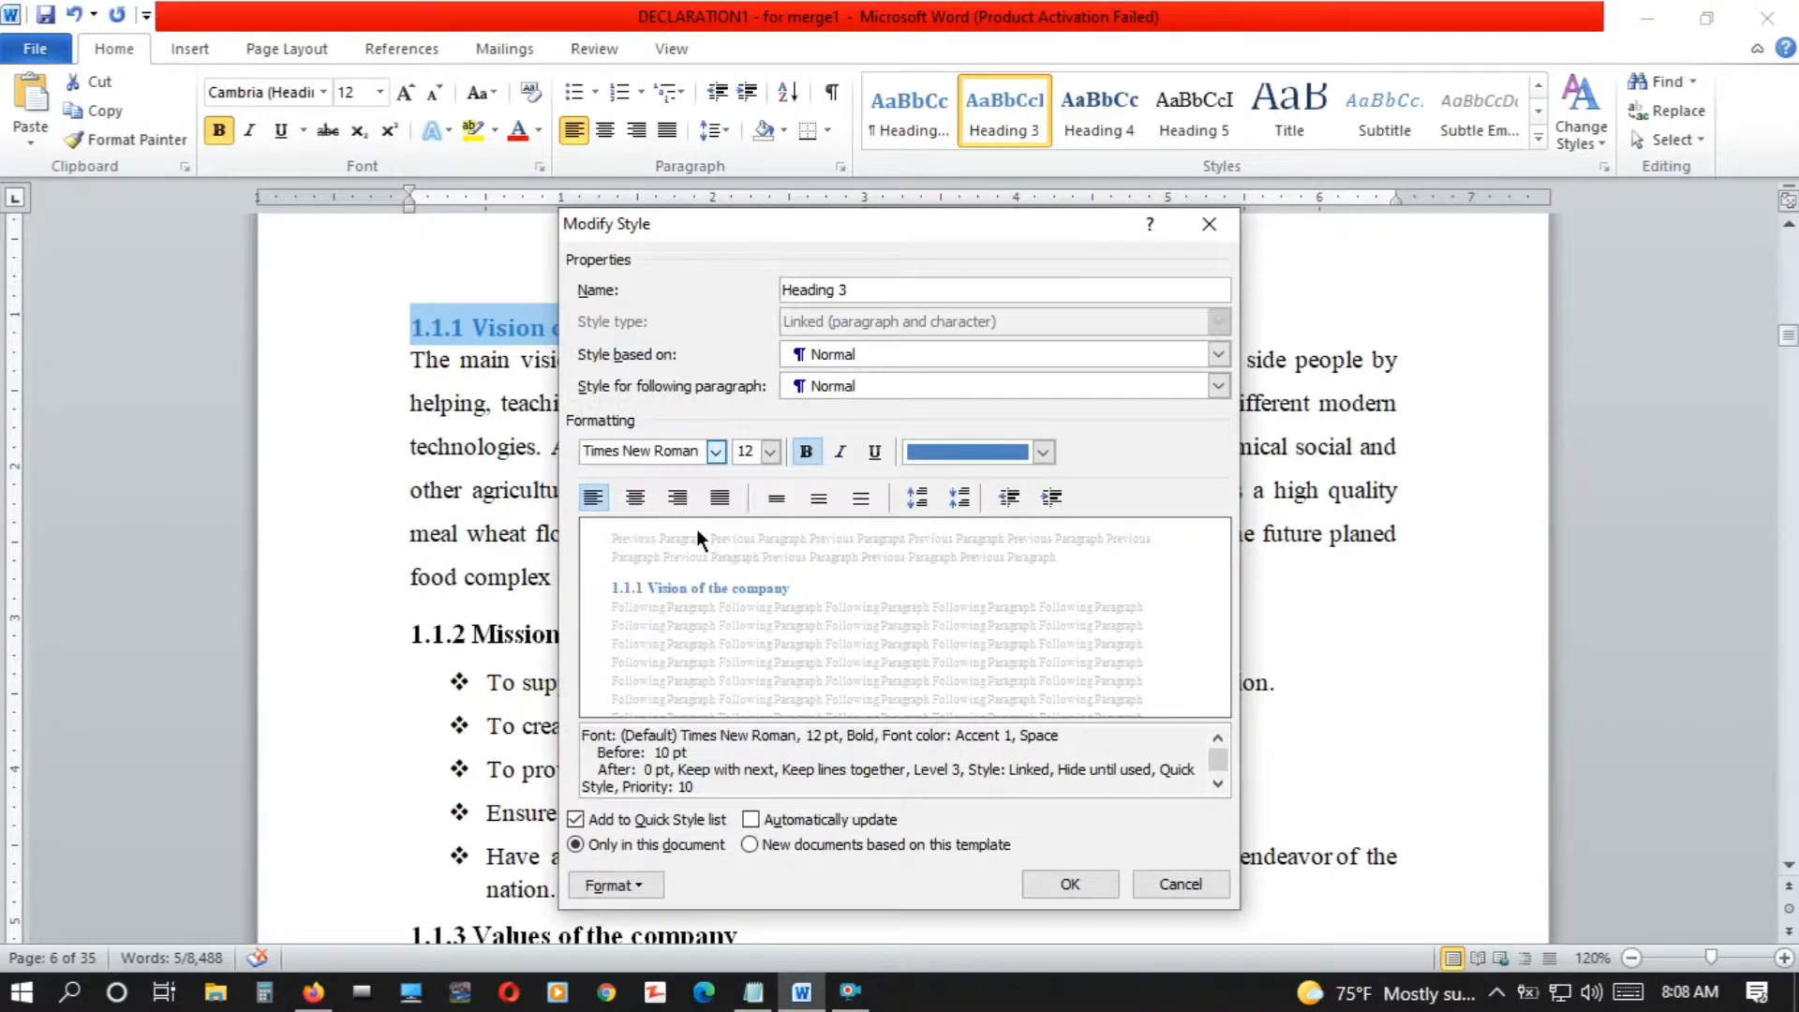
click(769, 451)
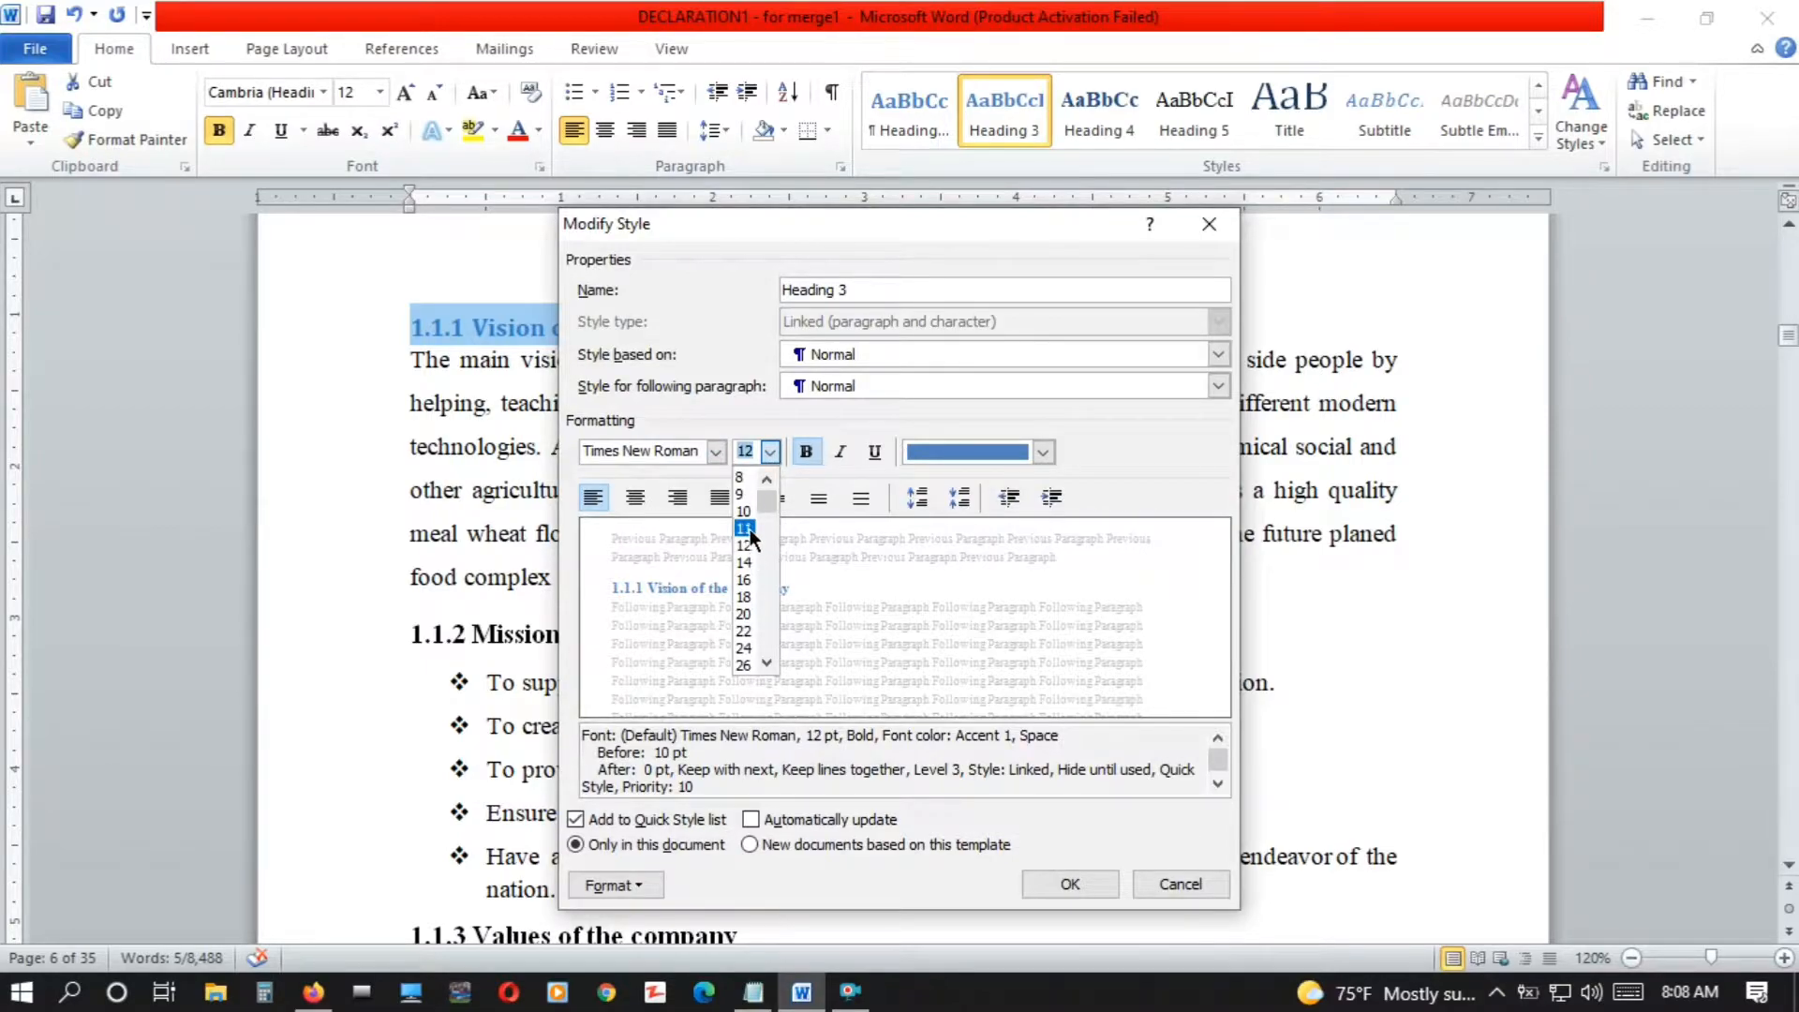
click(772, 454)
text(13)
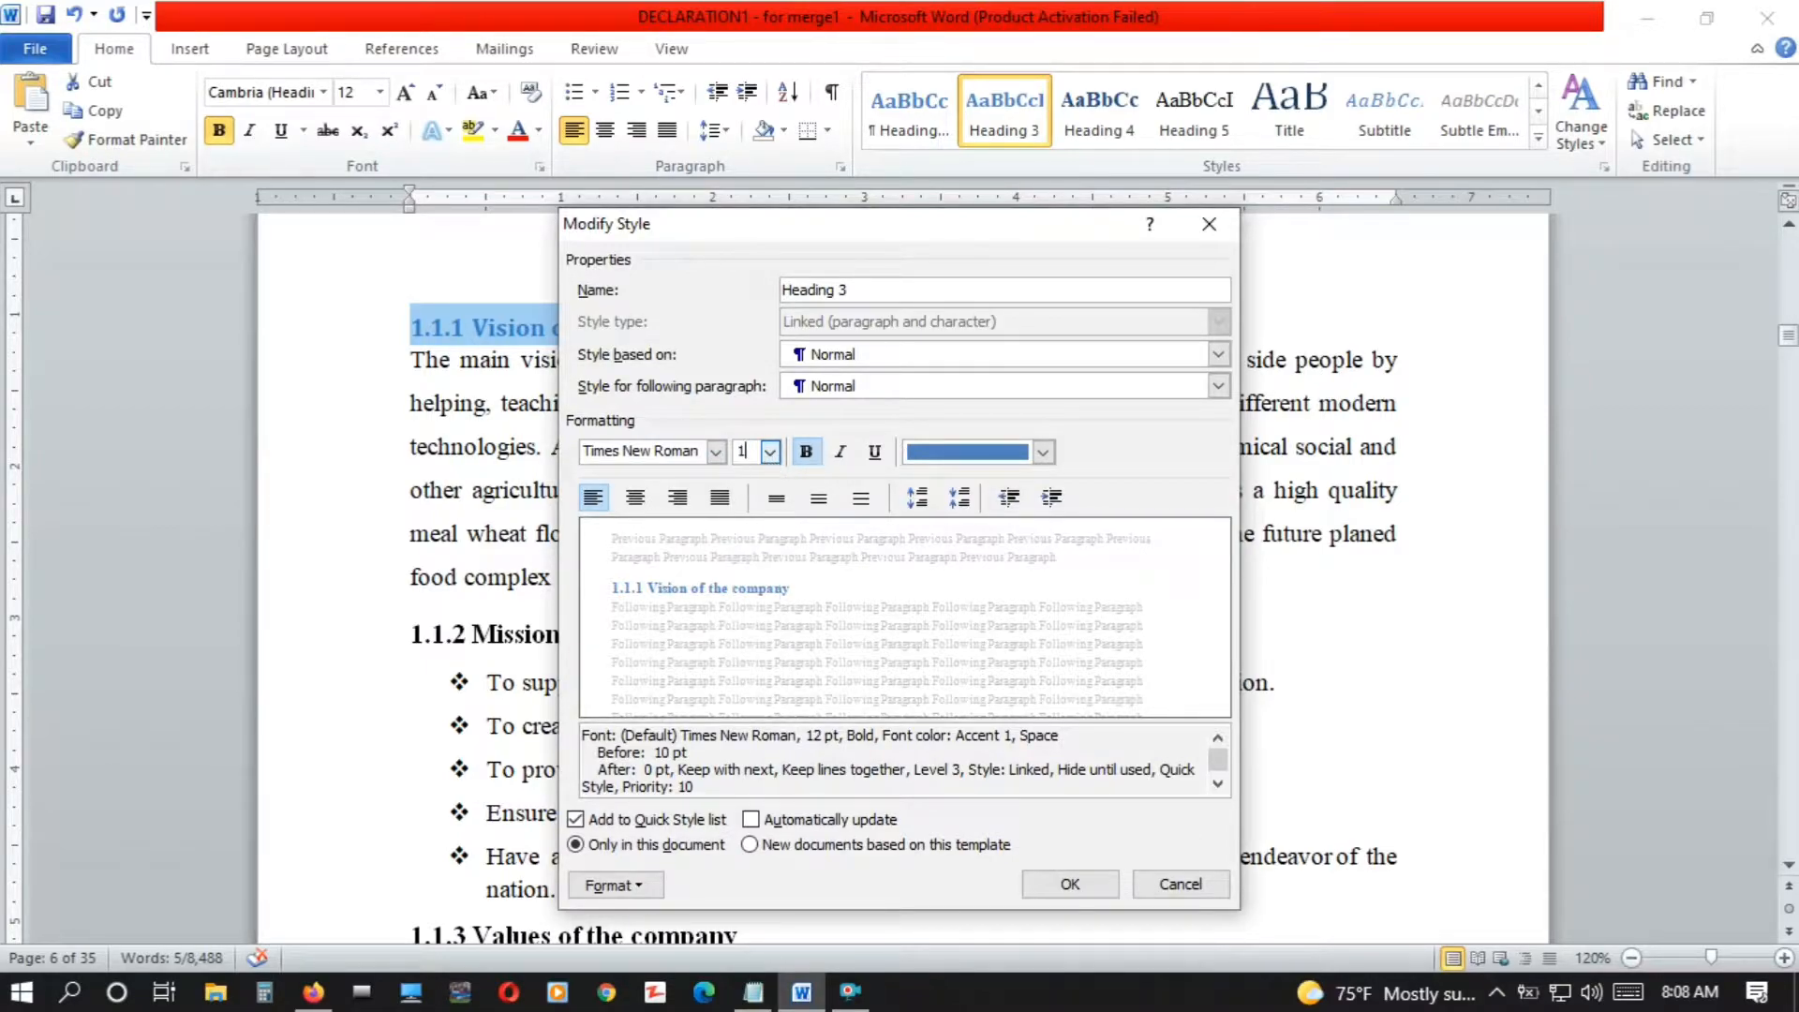
click(1040, 453)
click(964, 472)
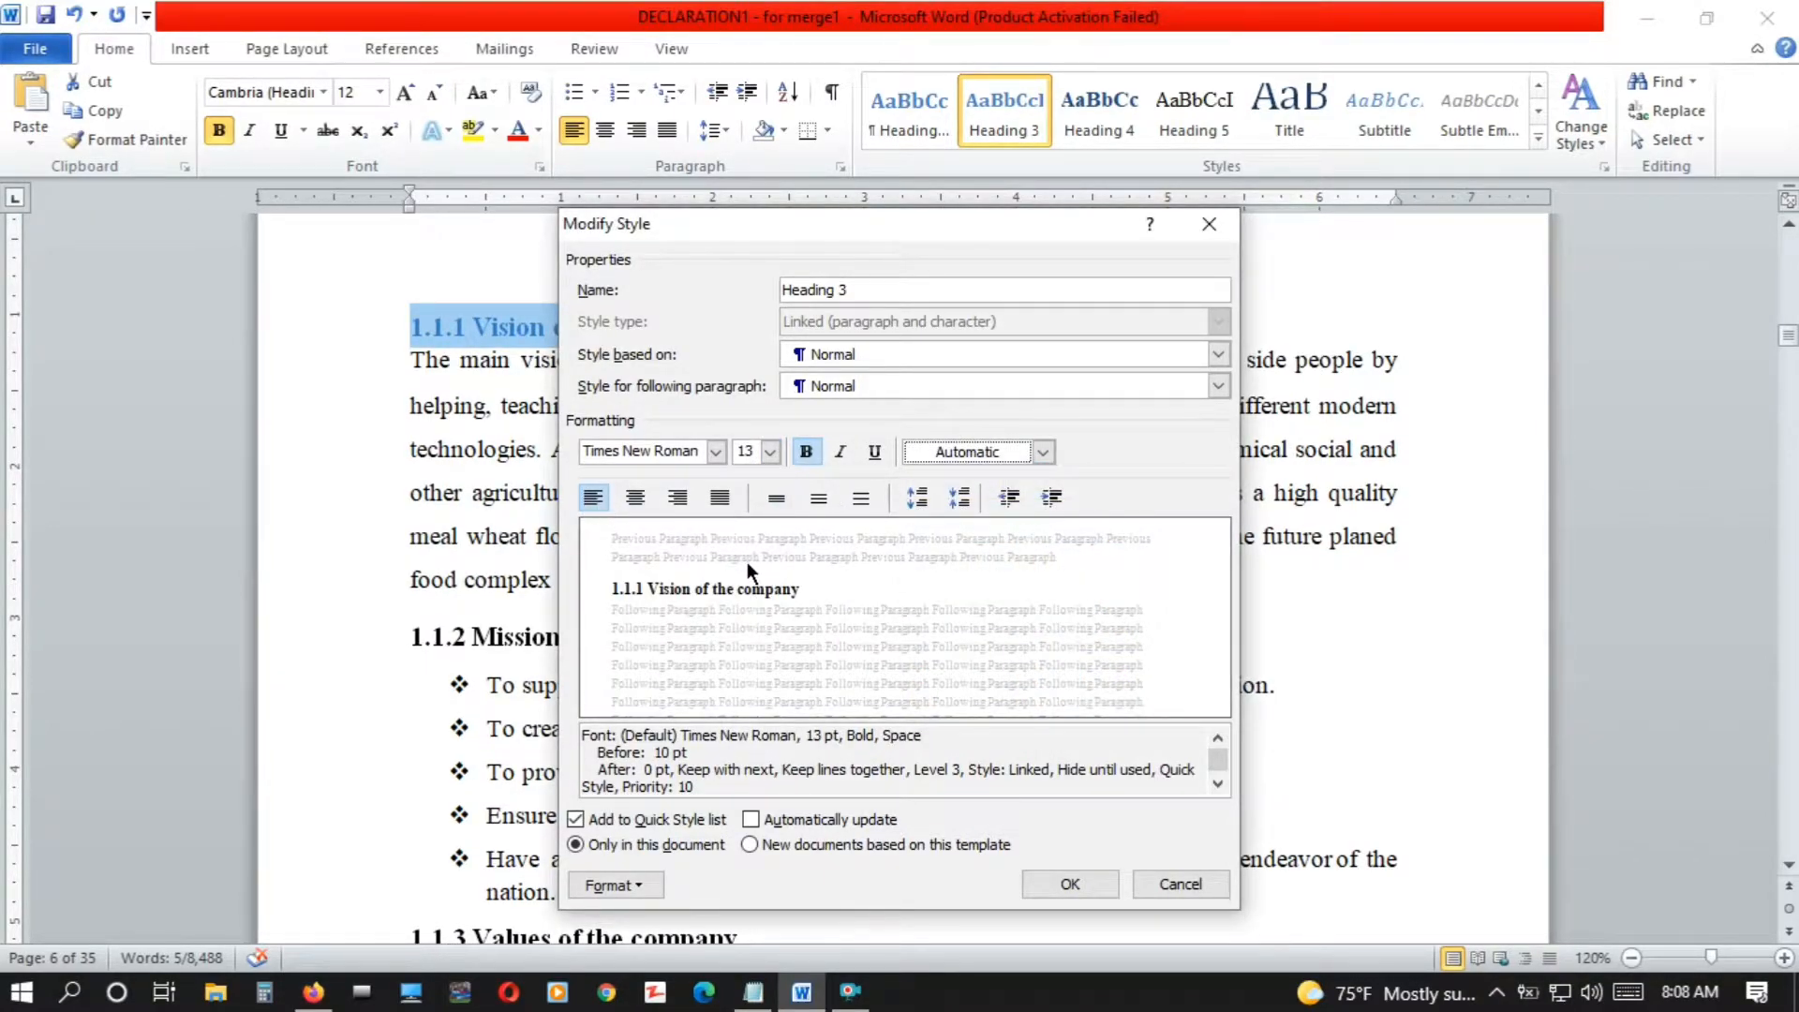
click(1053, 893)
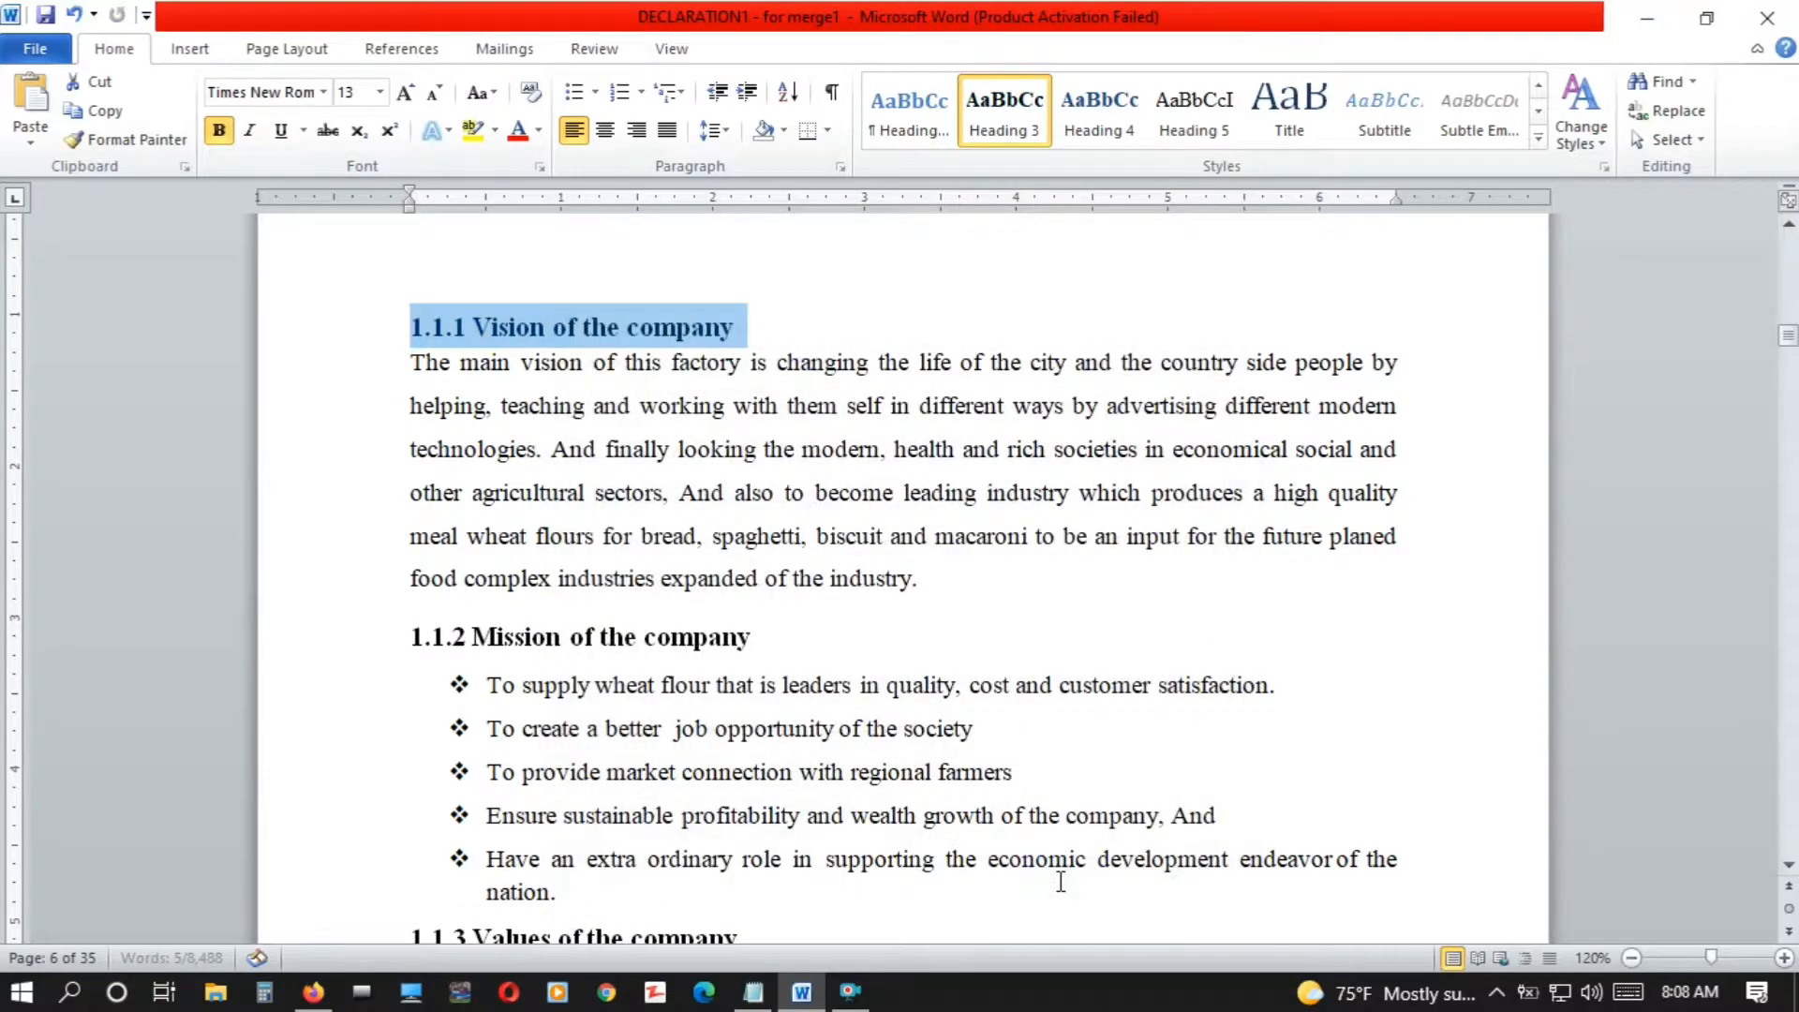
Apply the Heading 3 style to the "1.1.2 Mission of the company" and "1.1.3 Values of the company" titles
drag(804, 650, 412, 647)
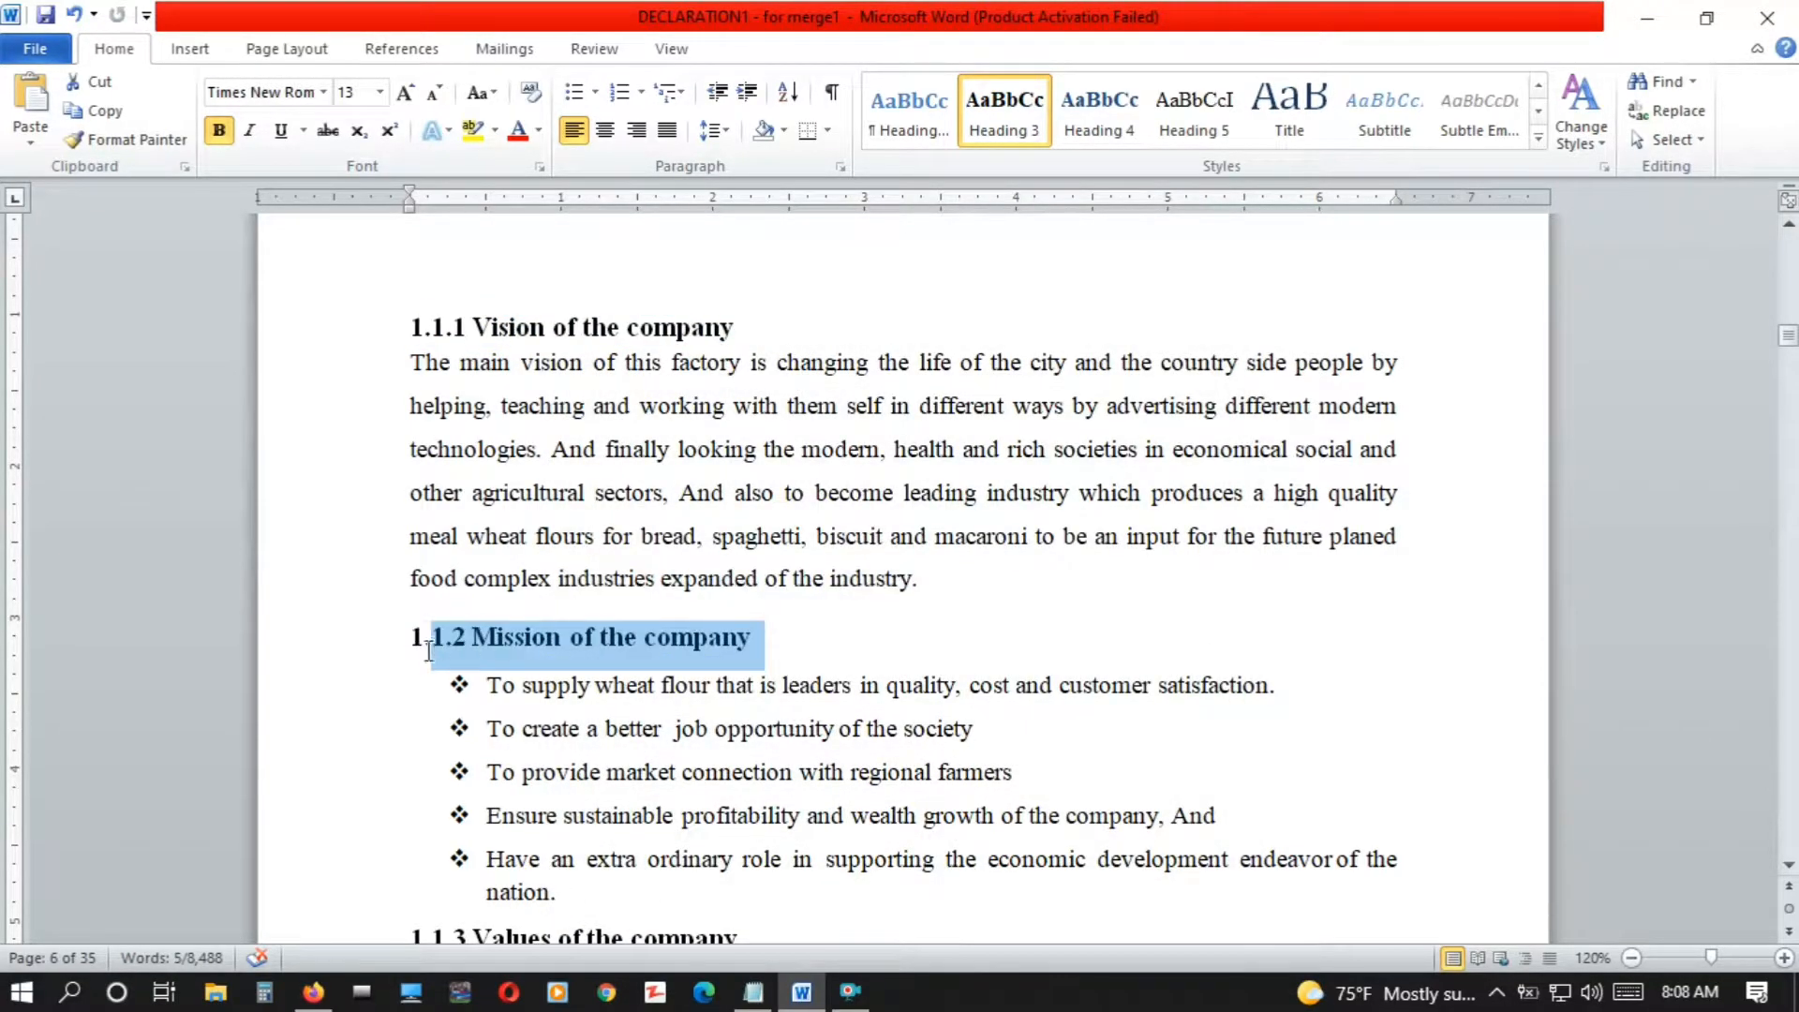
click(1016, 132)
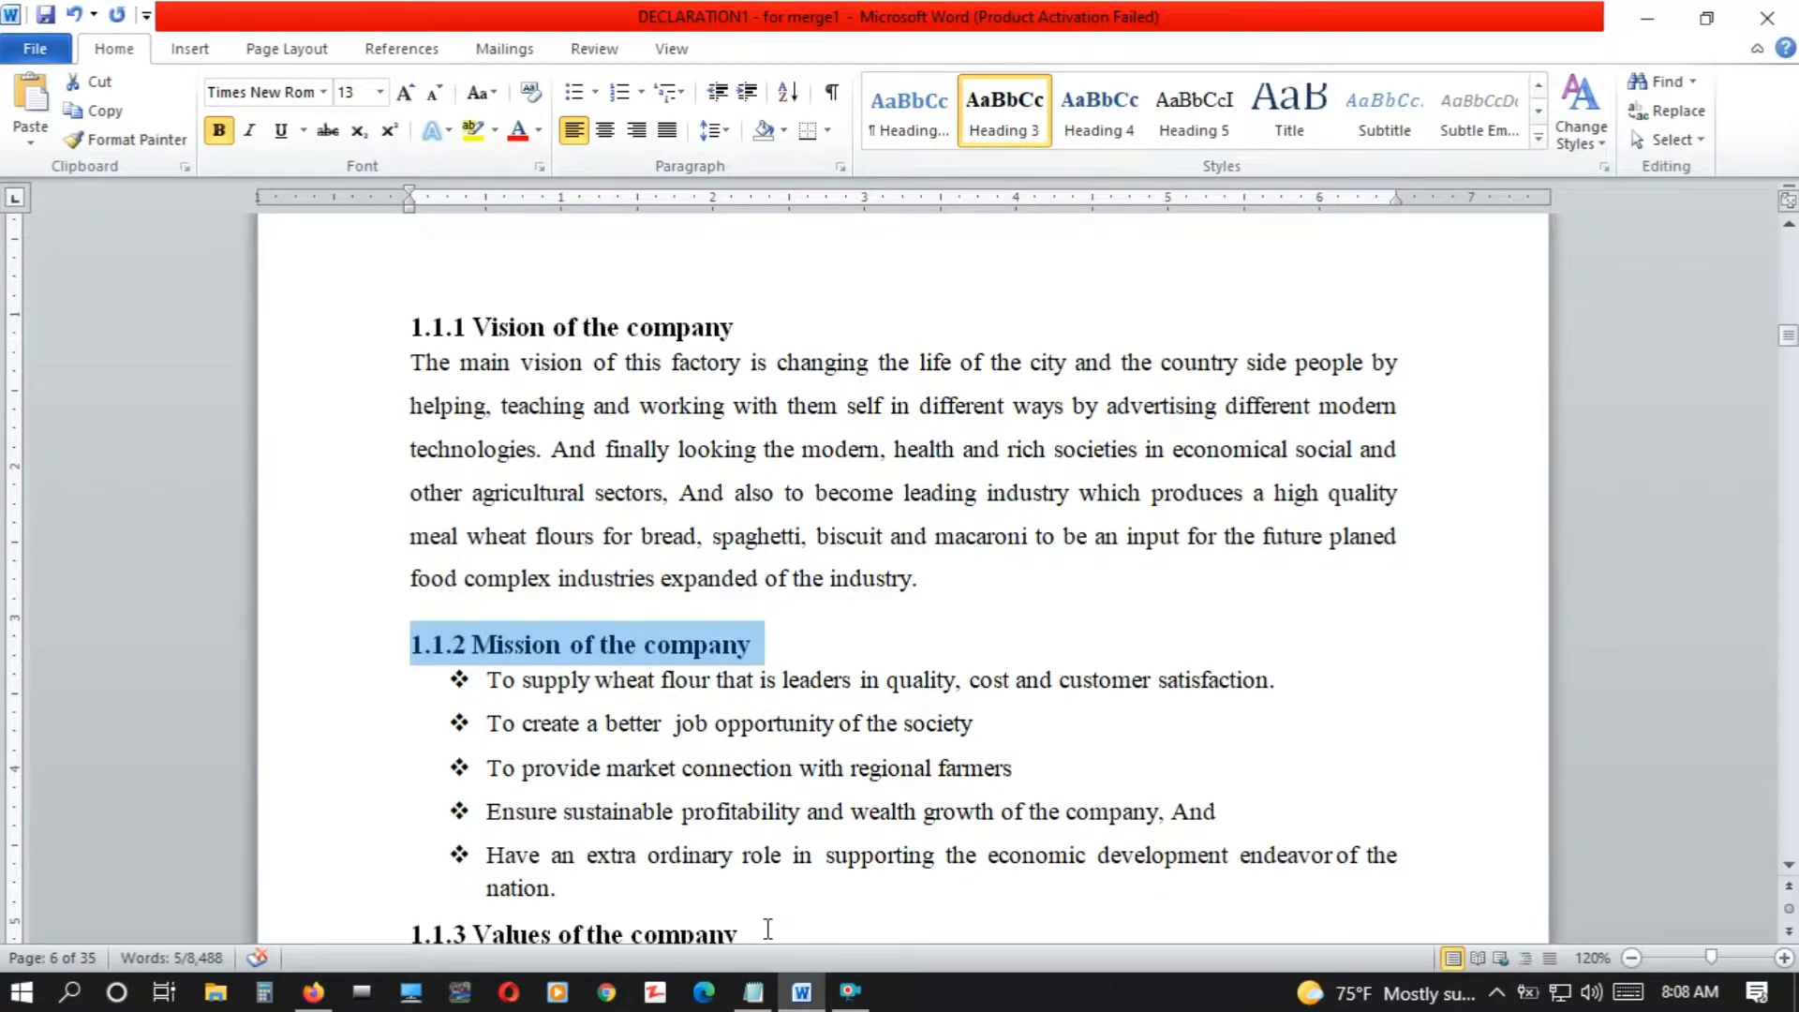
drag(768, 928, 493, 896)
drag(367, 914, 383, 736)
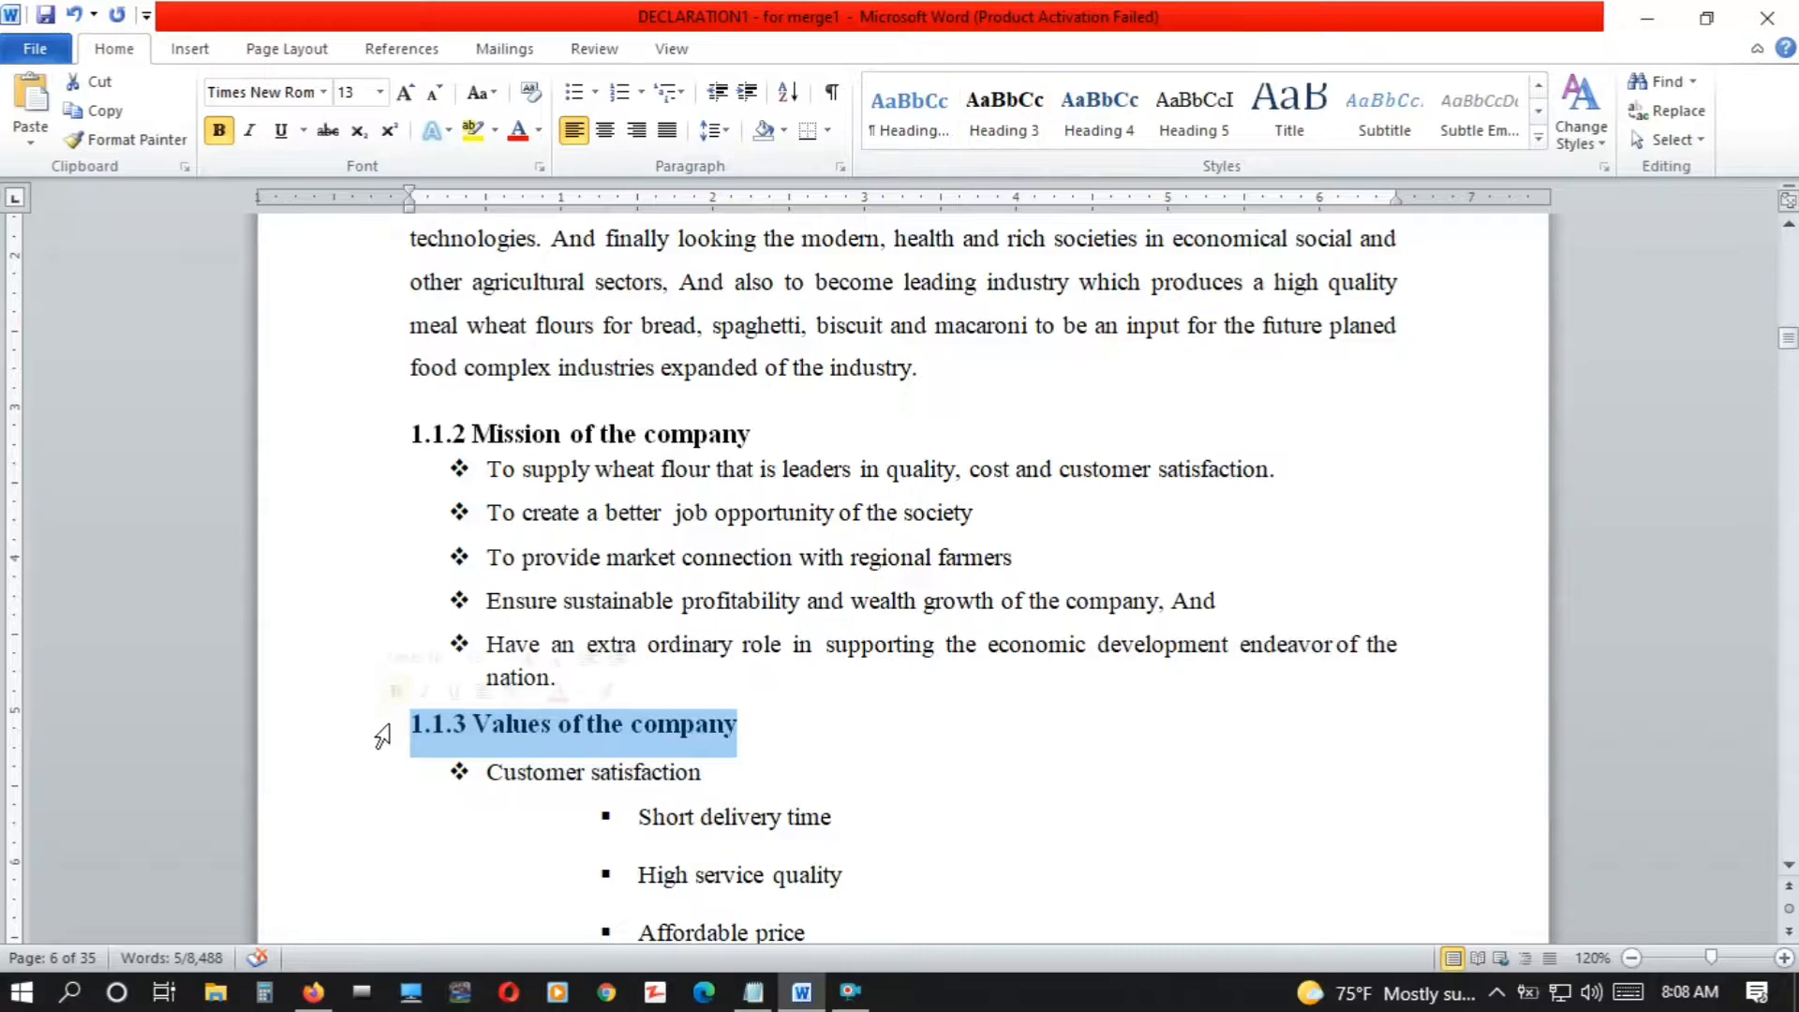
click(1013, 122)
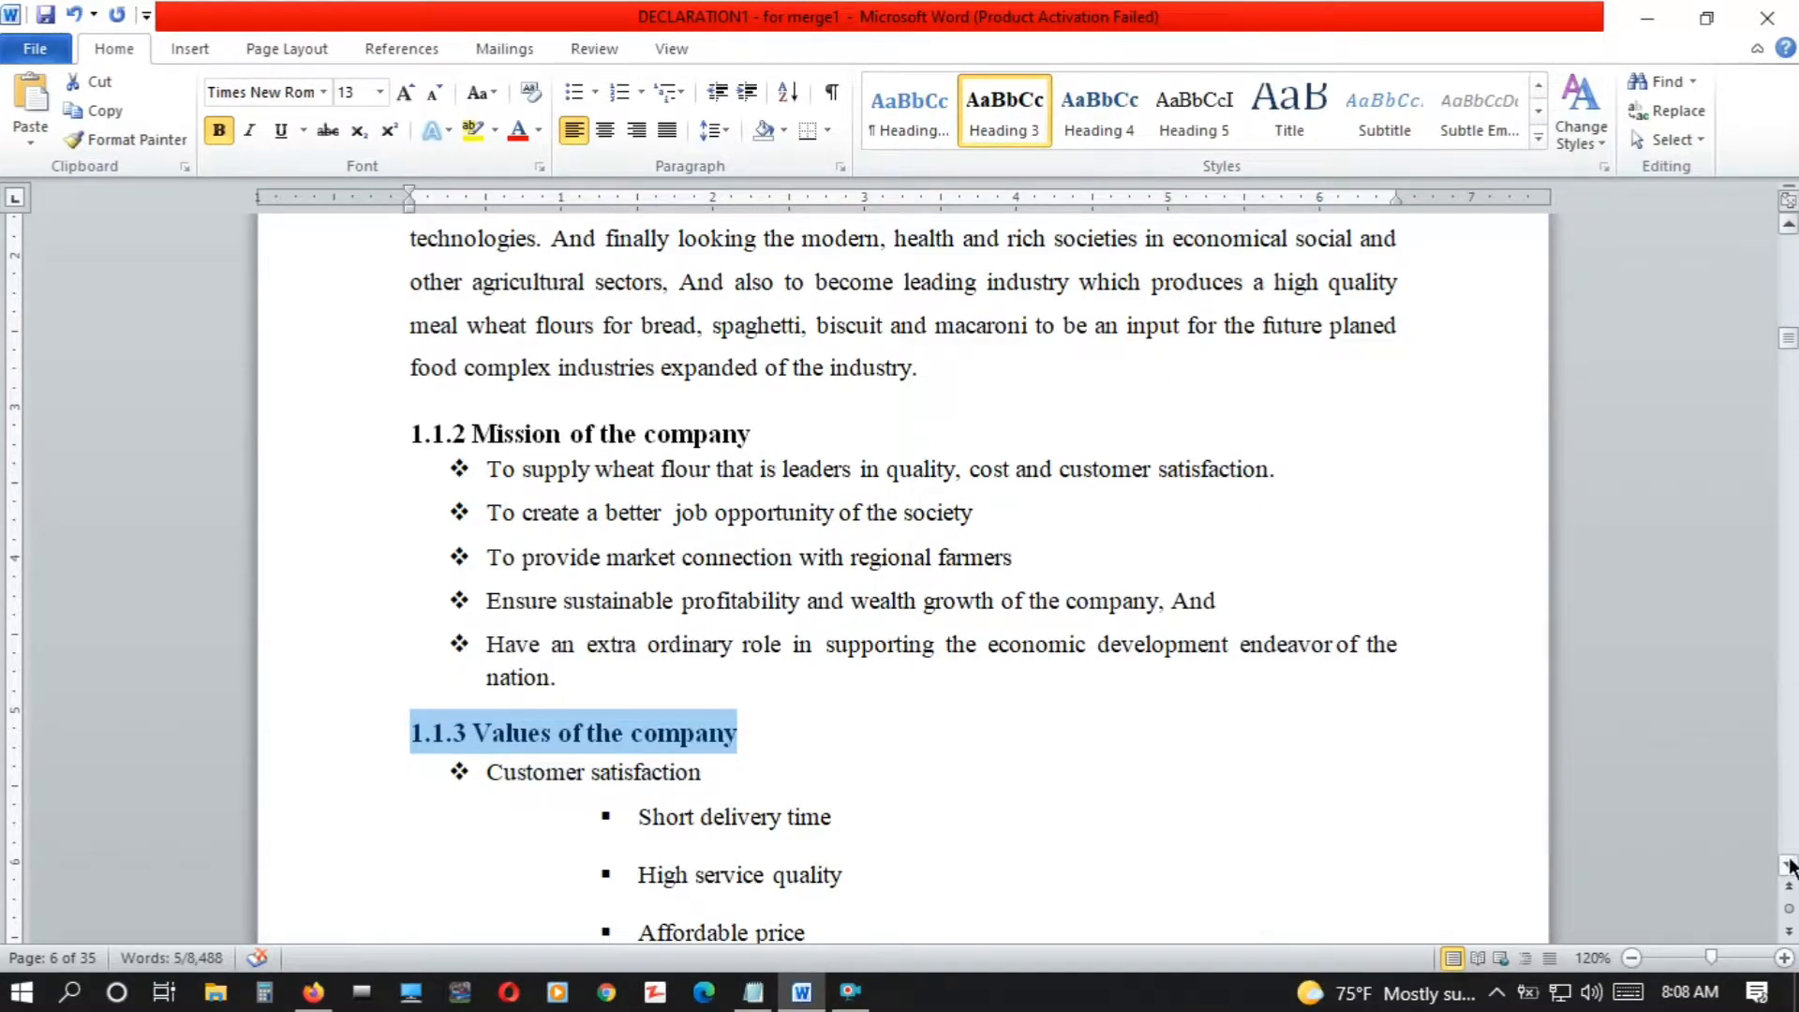
Apply the Heading 3 style to the "1.1.4 Company quality policy" and "1.1.5 Company Motto" titles
scroll(1790, 879, down, 4)
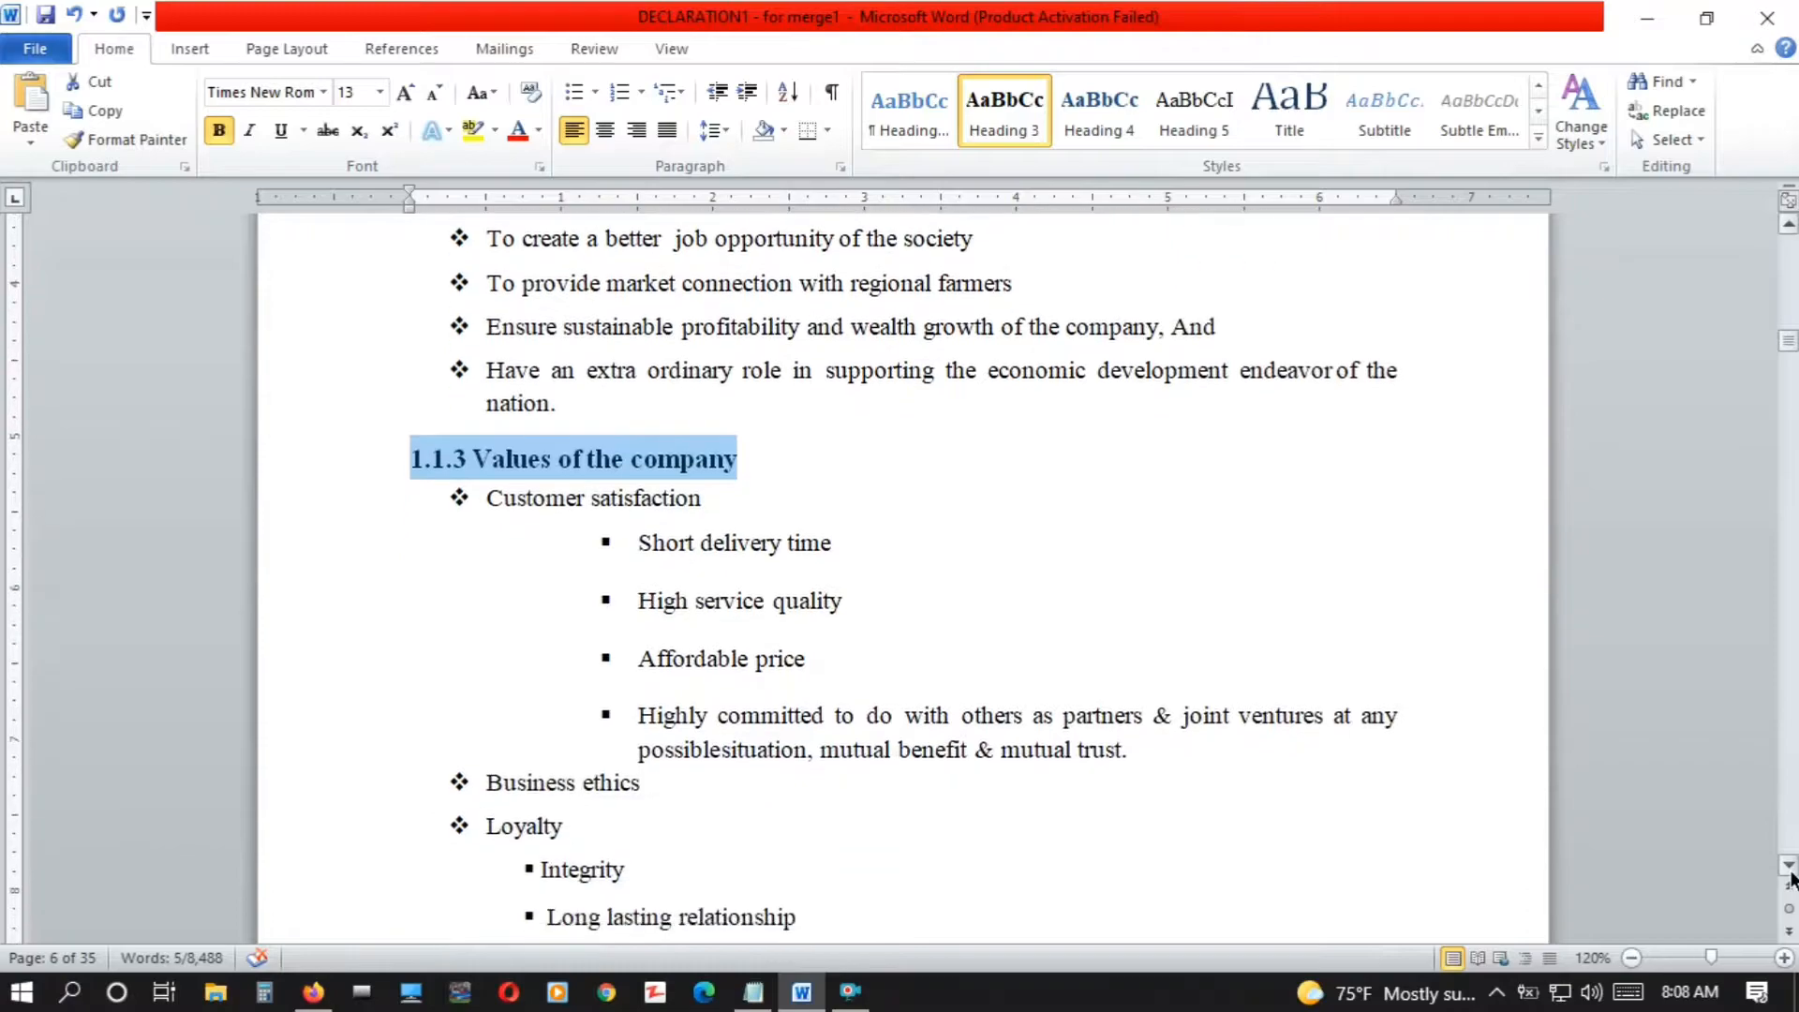
scroll(1790, 880, down, 7)
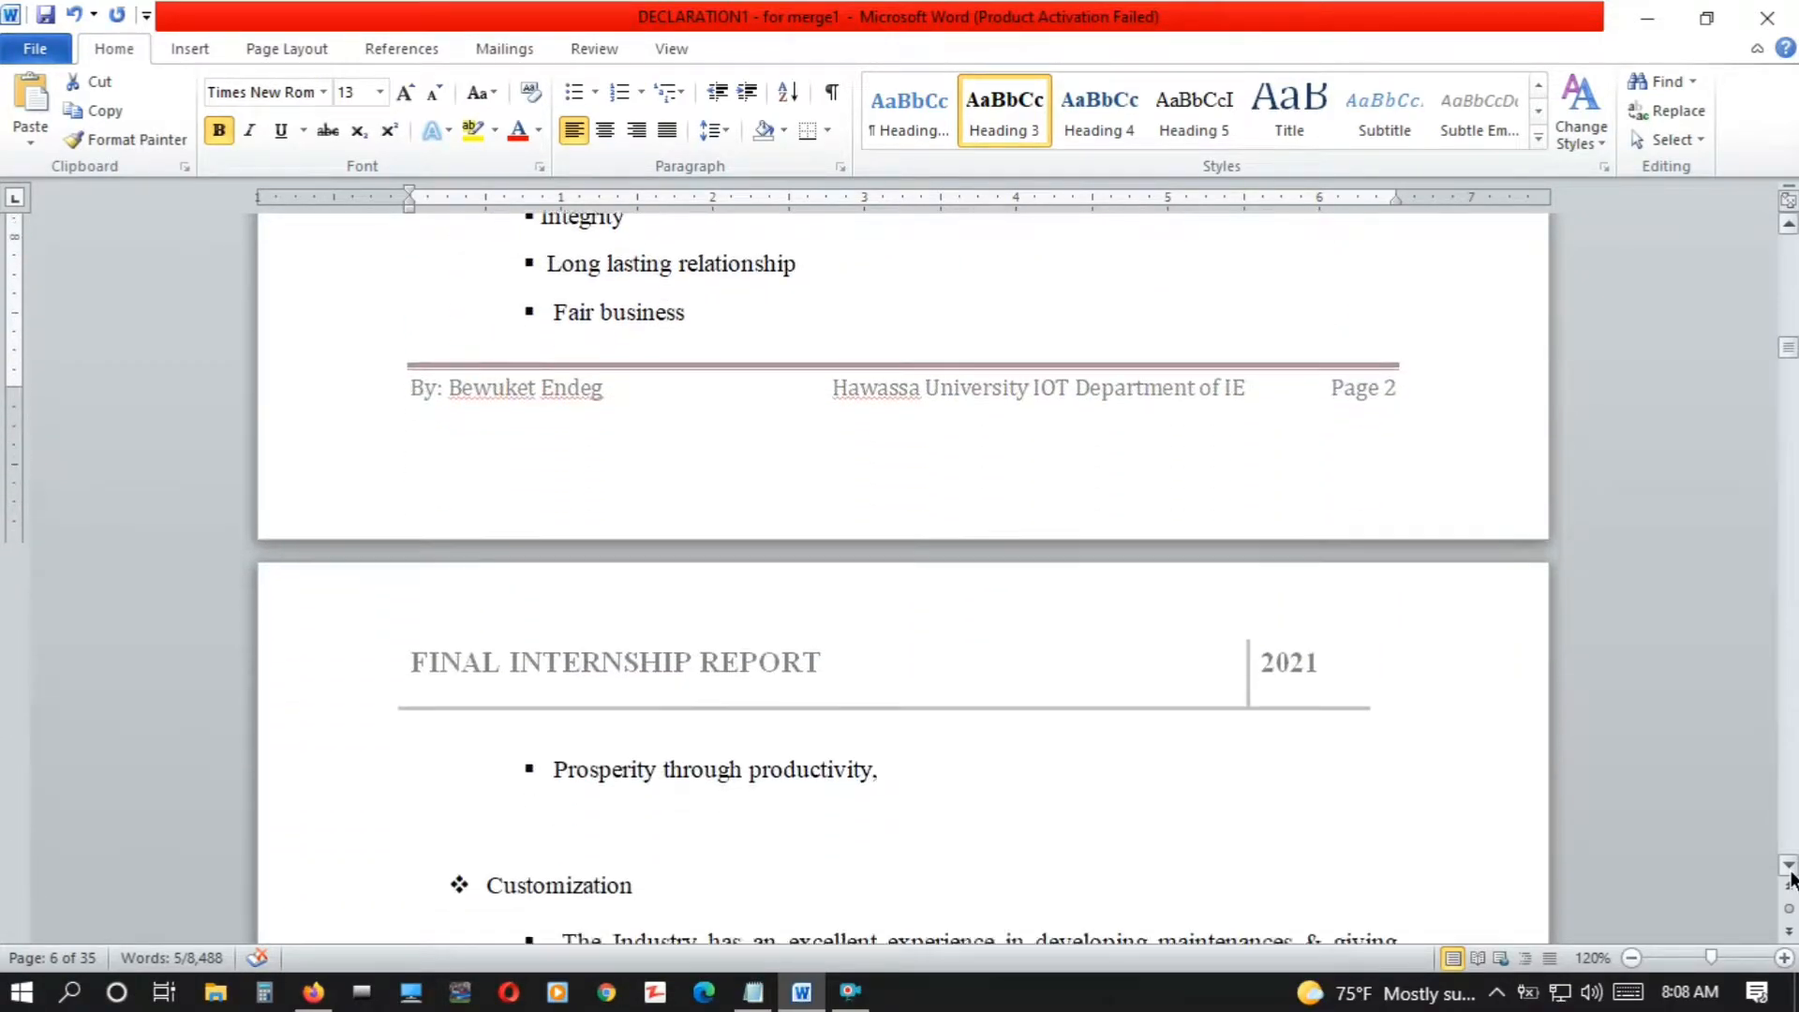
scroll(1790, 879, down, 6)
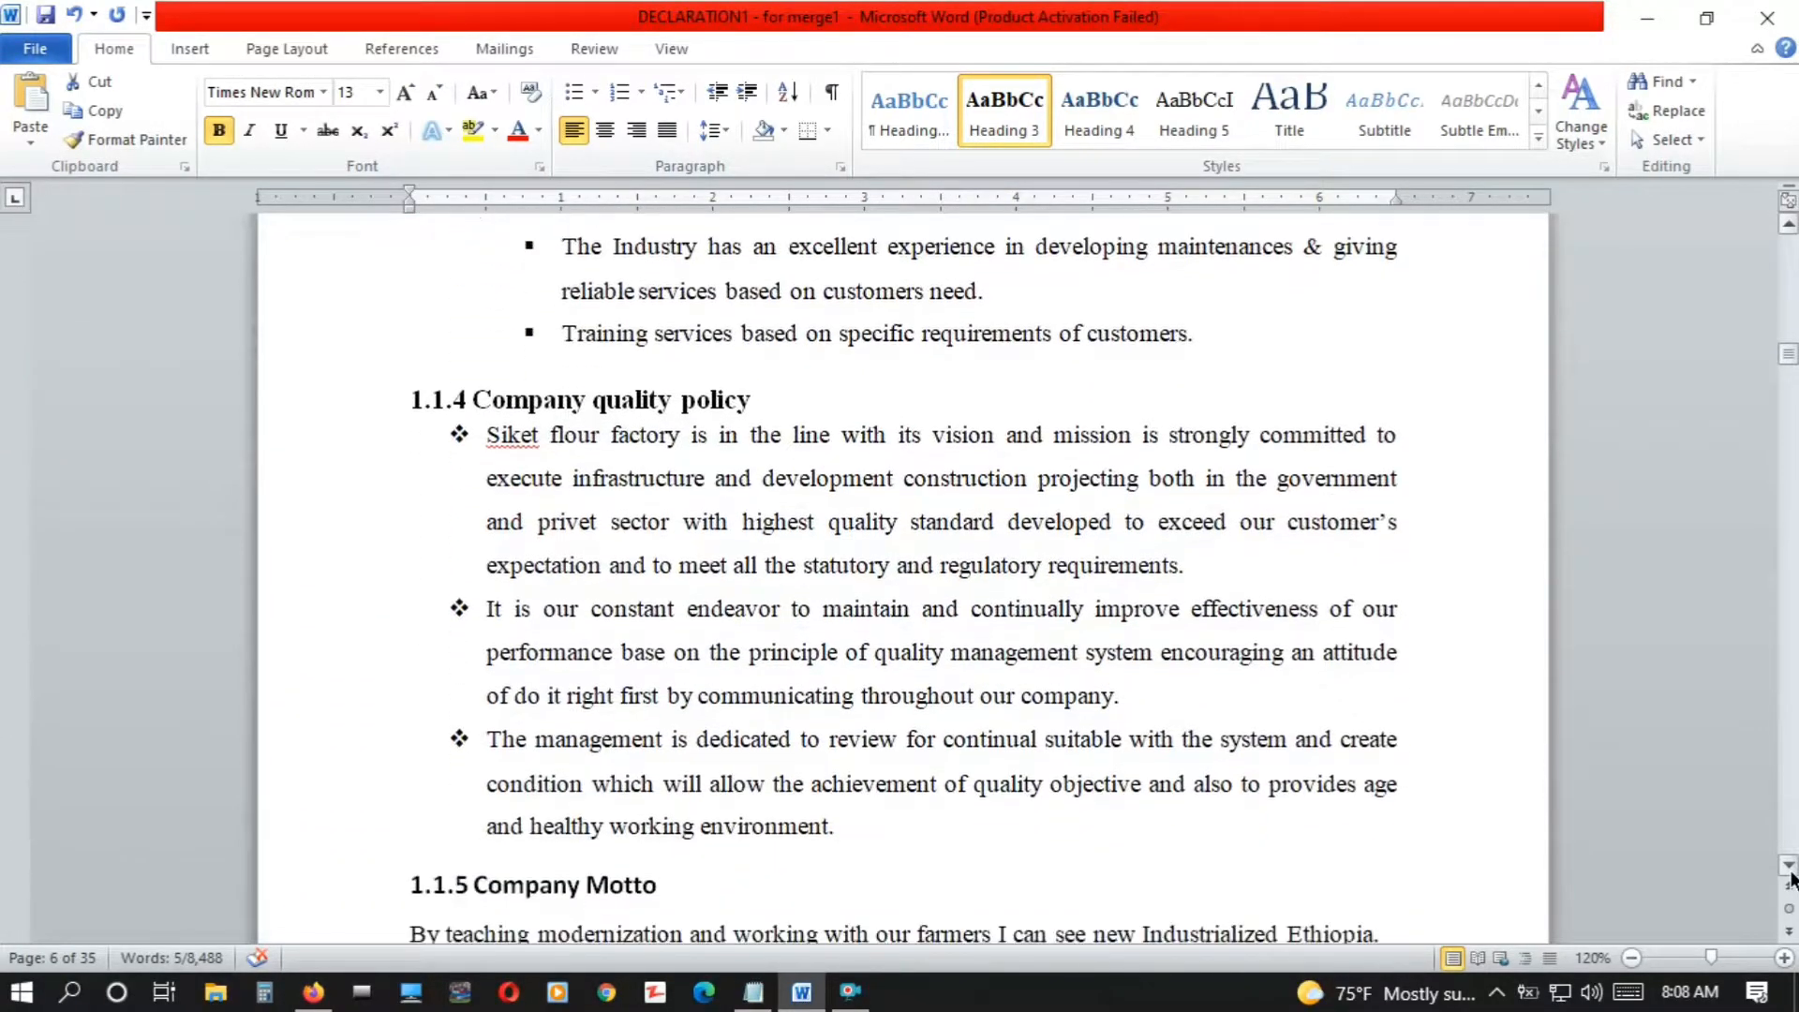
drag(762, 338, 408, 333)
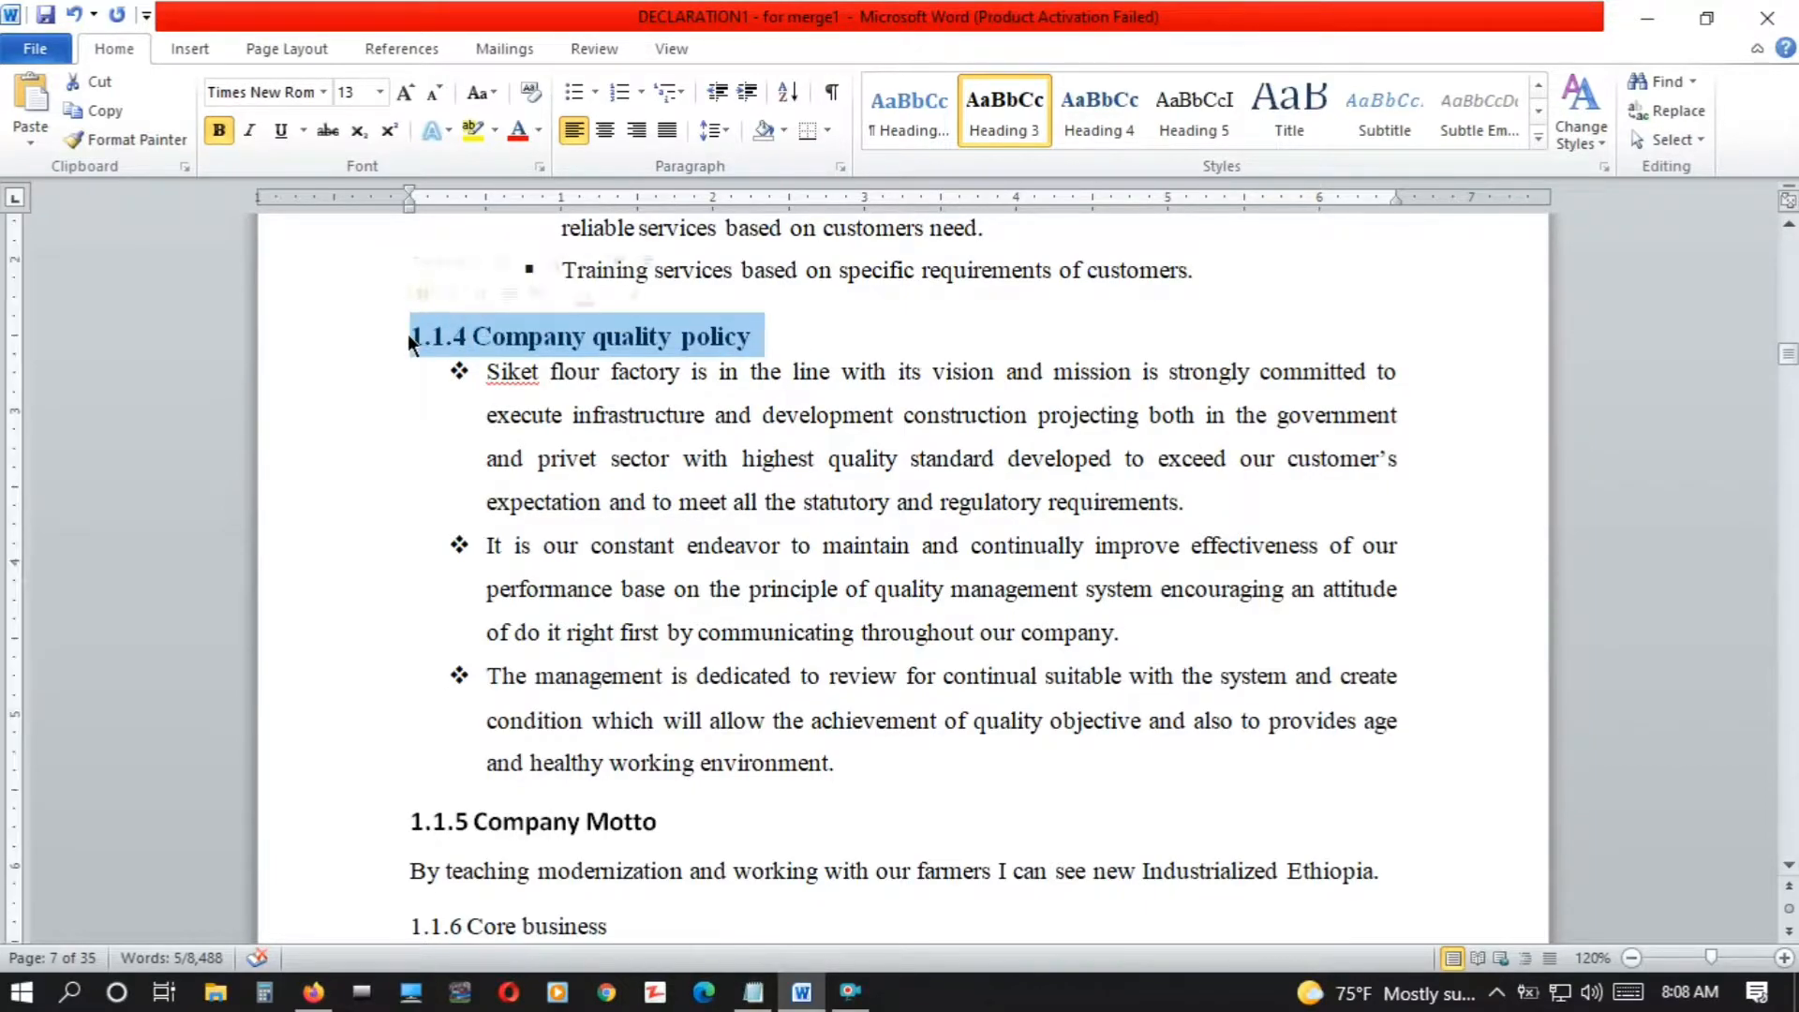
click(999, 128)
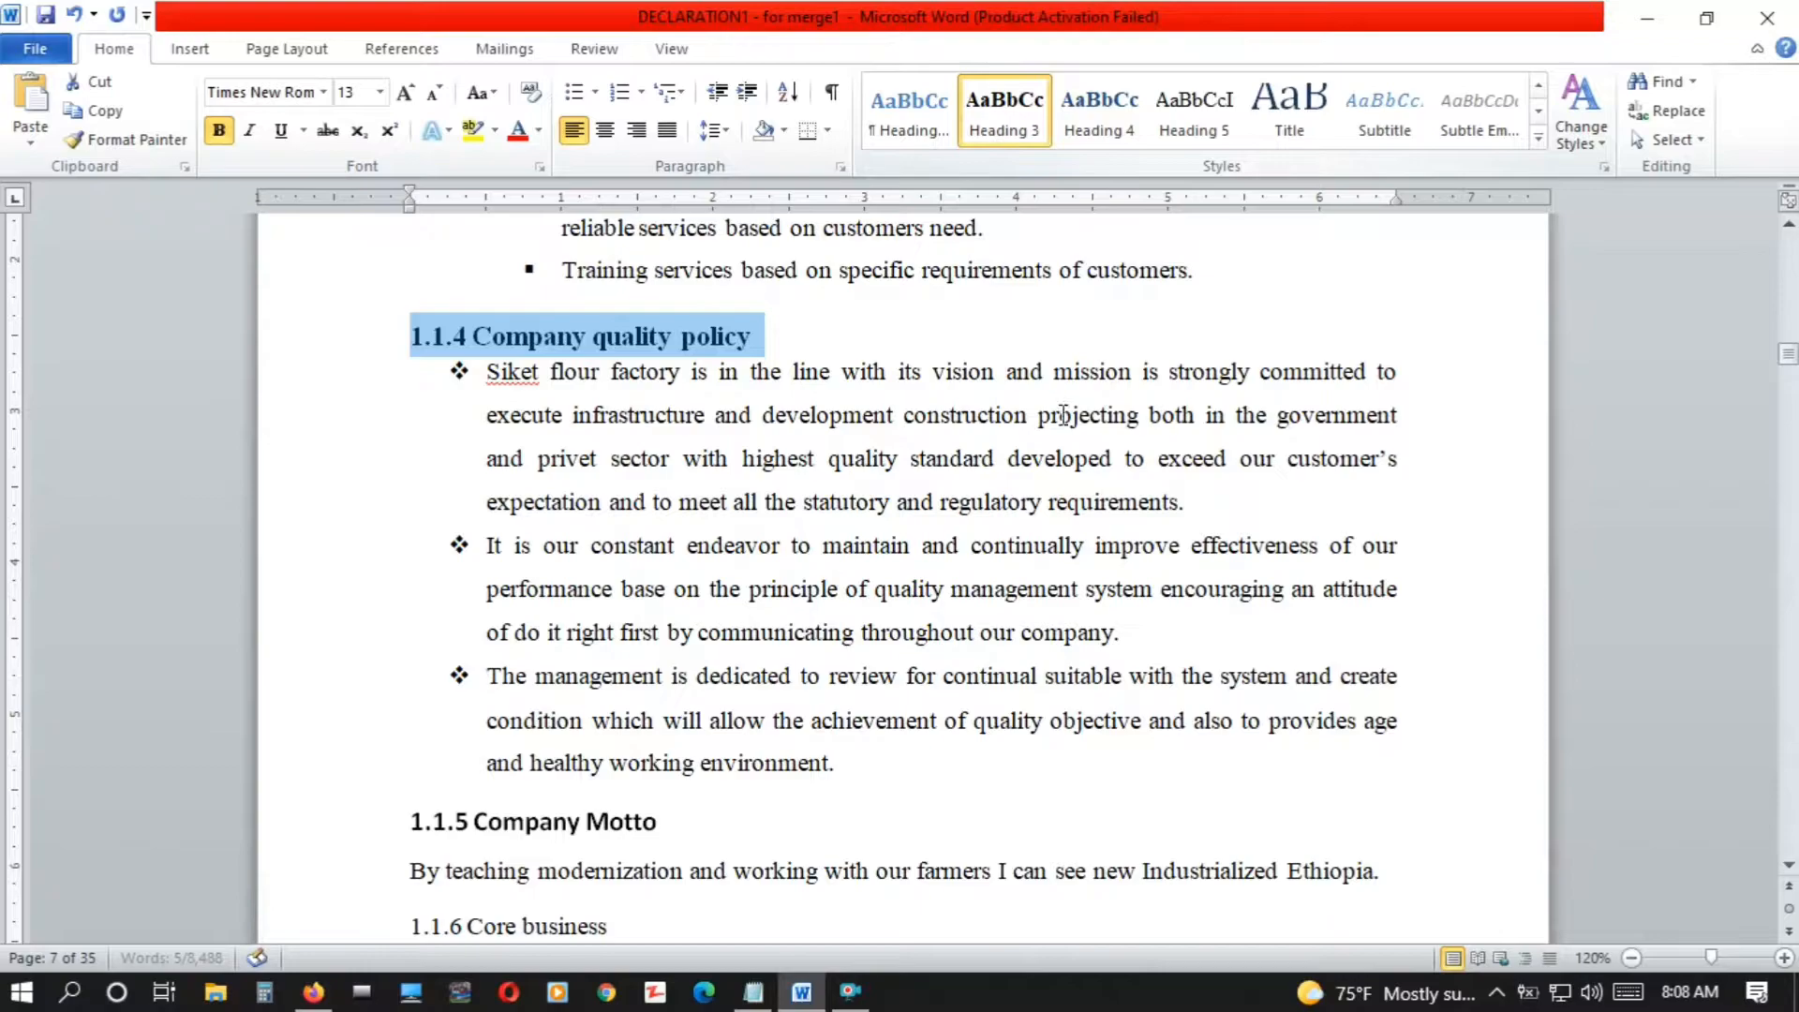
drag(658, 823, 396, 825)
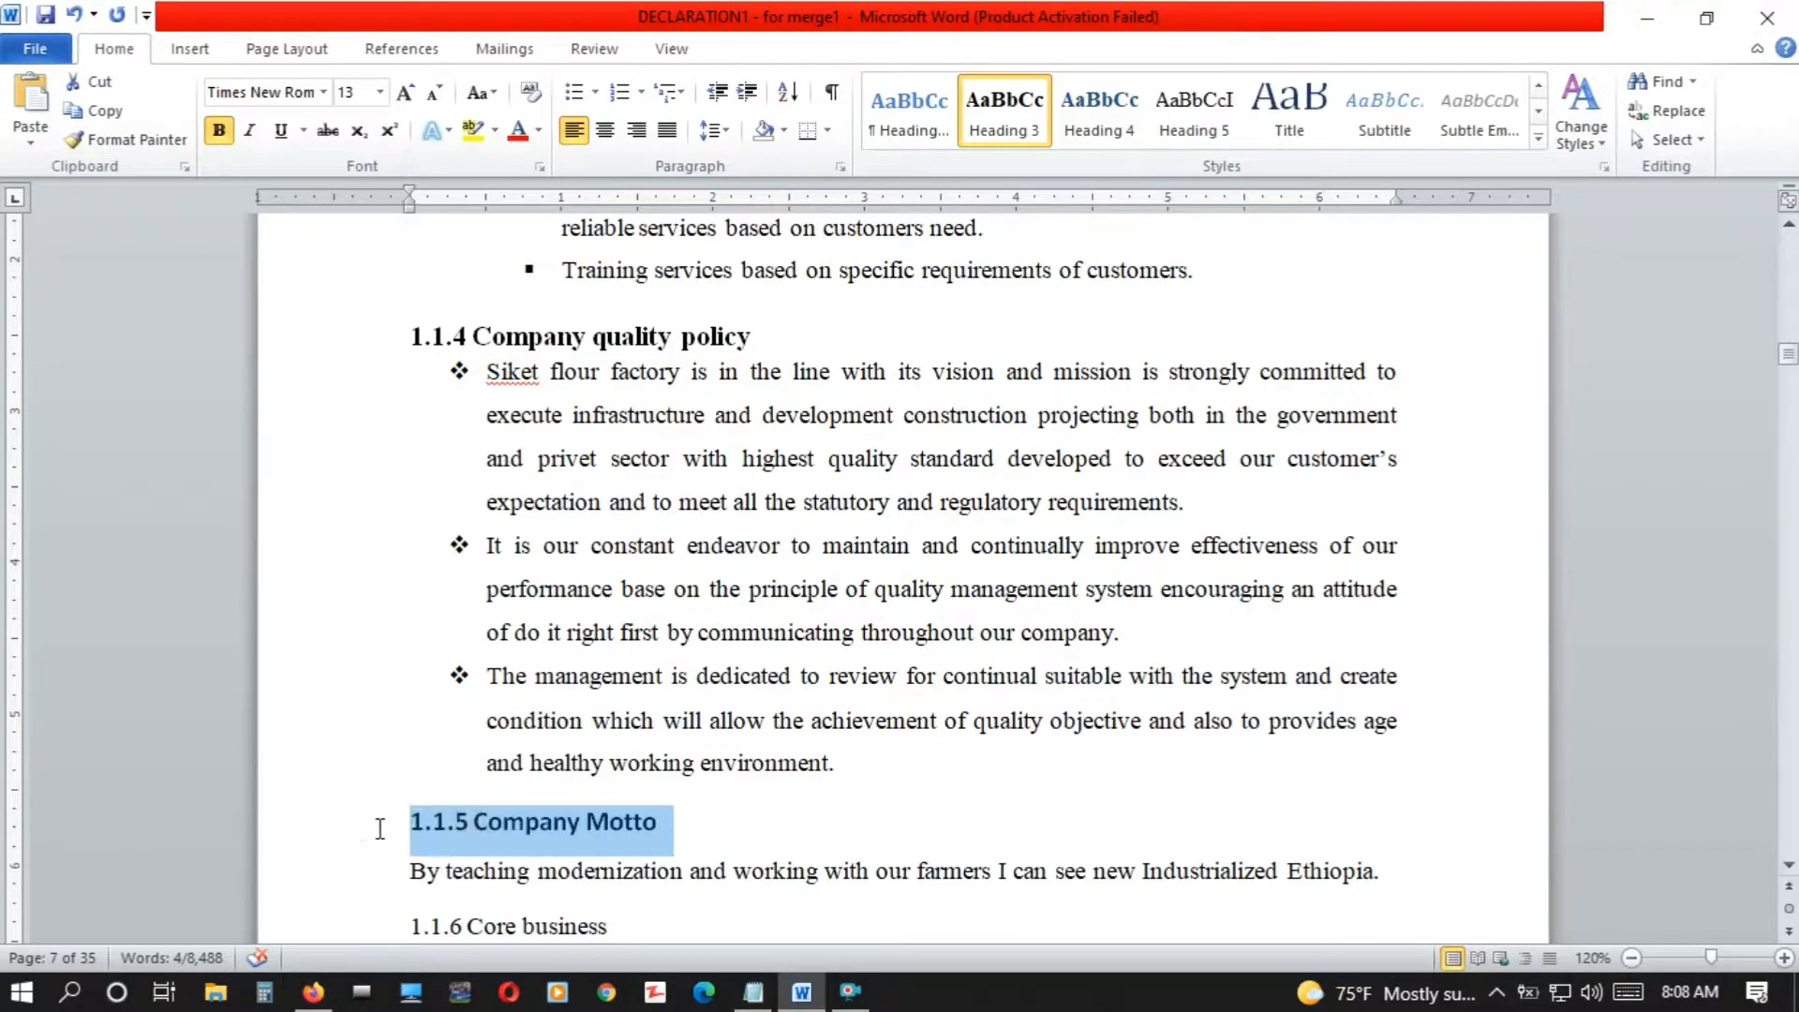
click(1009, 117)
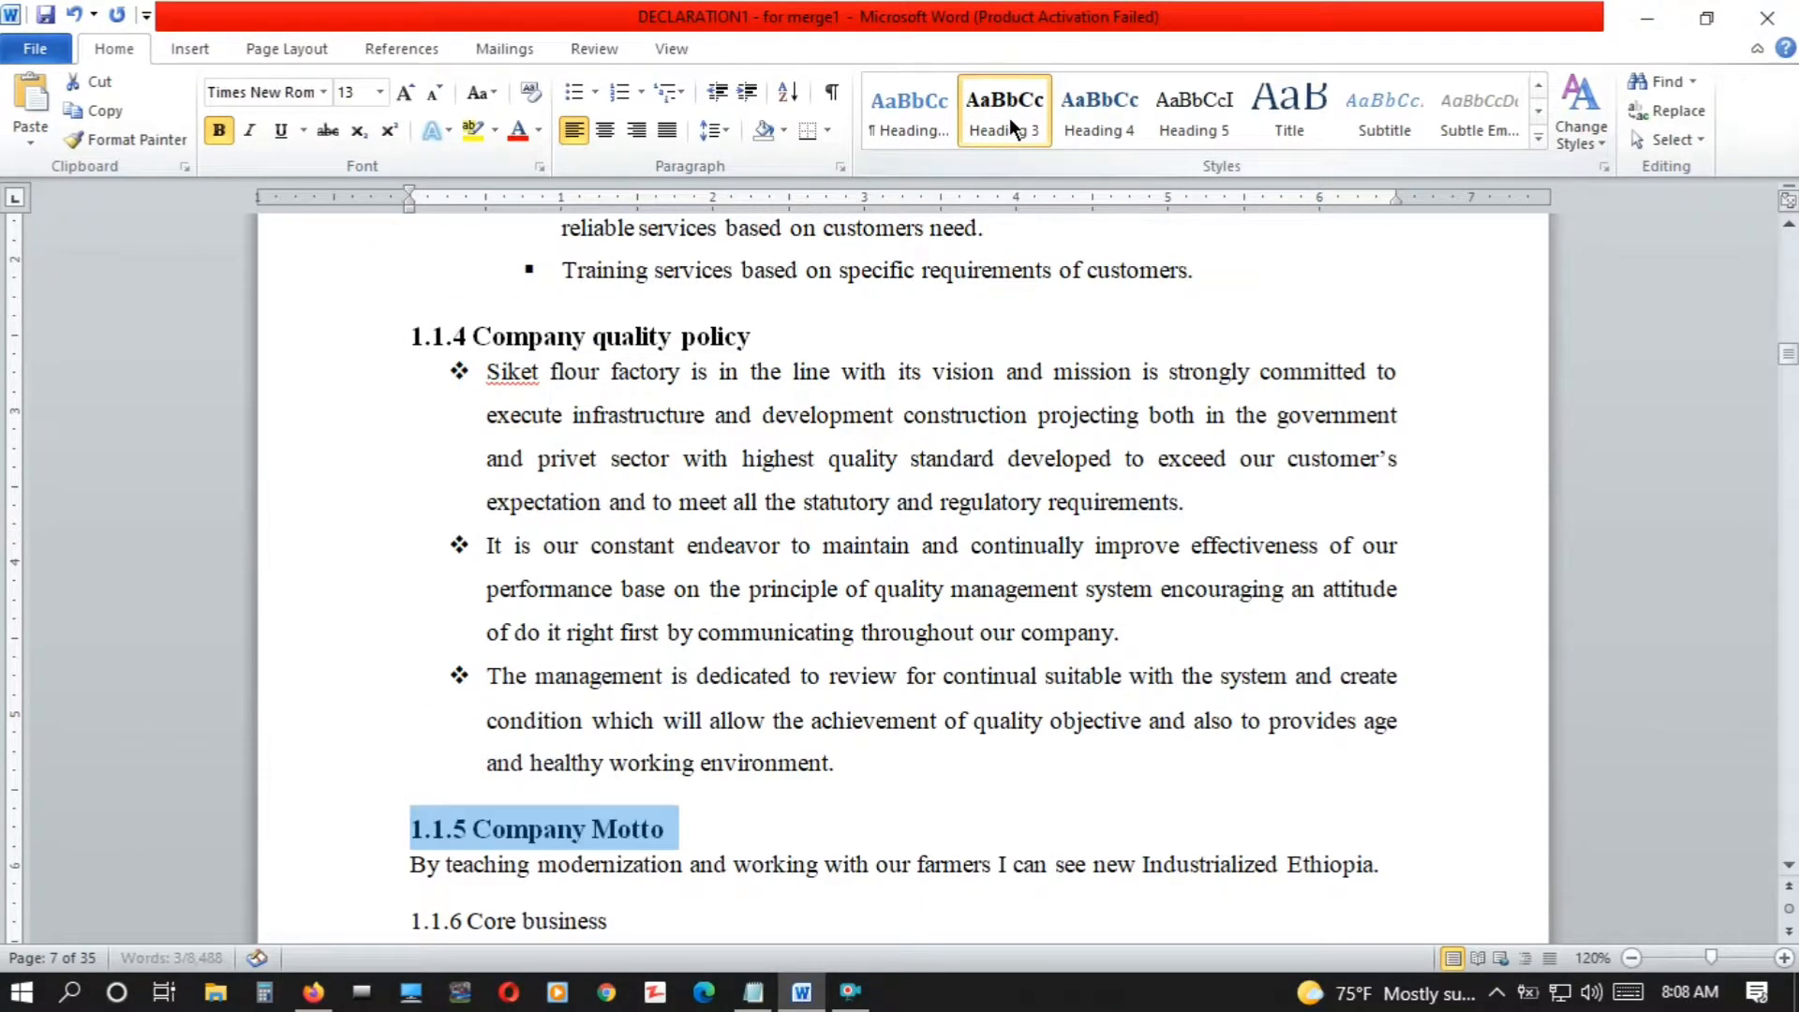
Apply the Heading 3 style to the "1.1.7 Human power" and "1.1.8 Programs of the company" titles
scroll(1790, 872, down, 5)
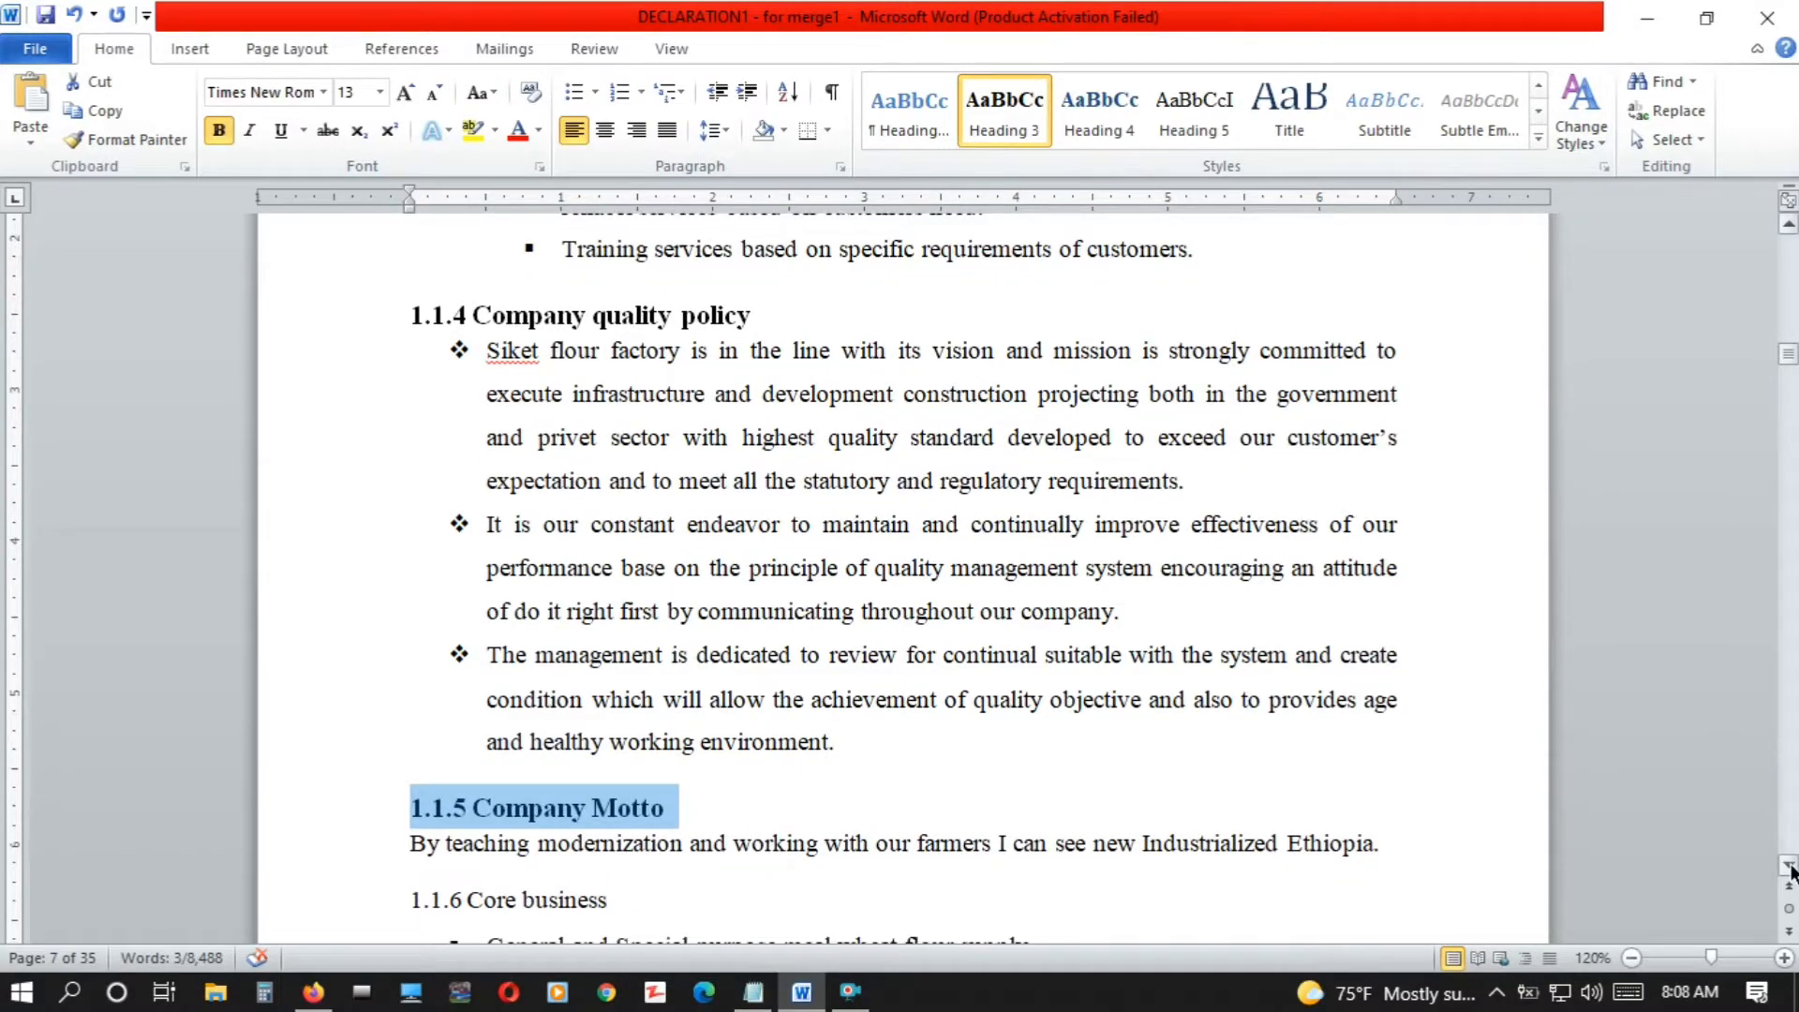
scroll(1790, 872, down, 5)
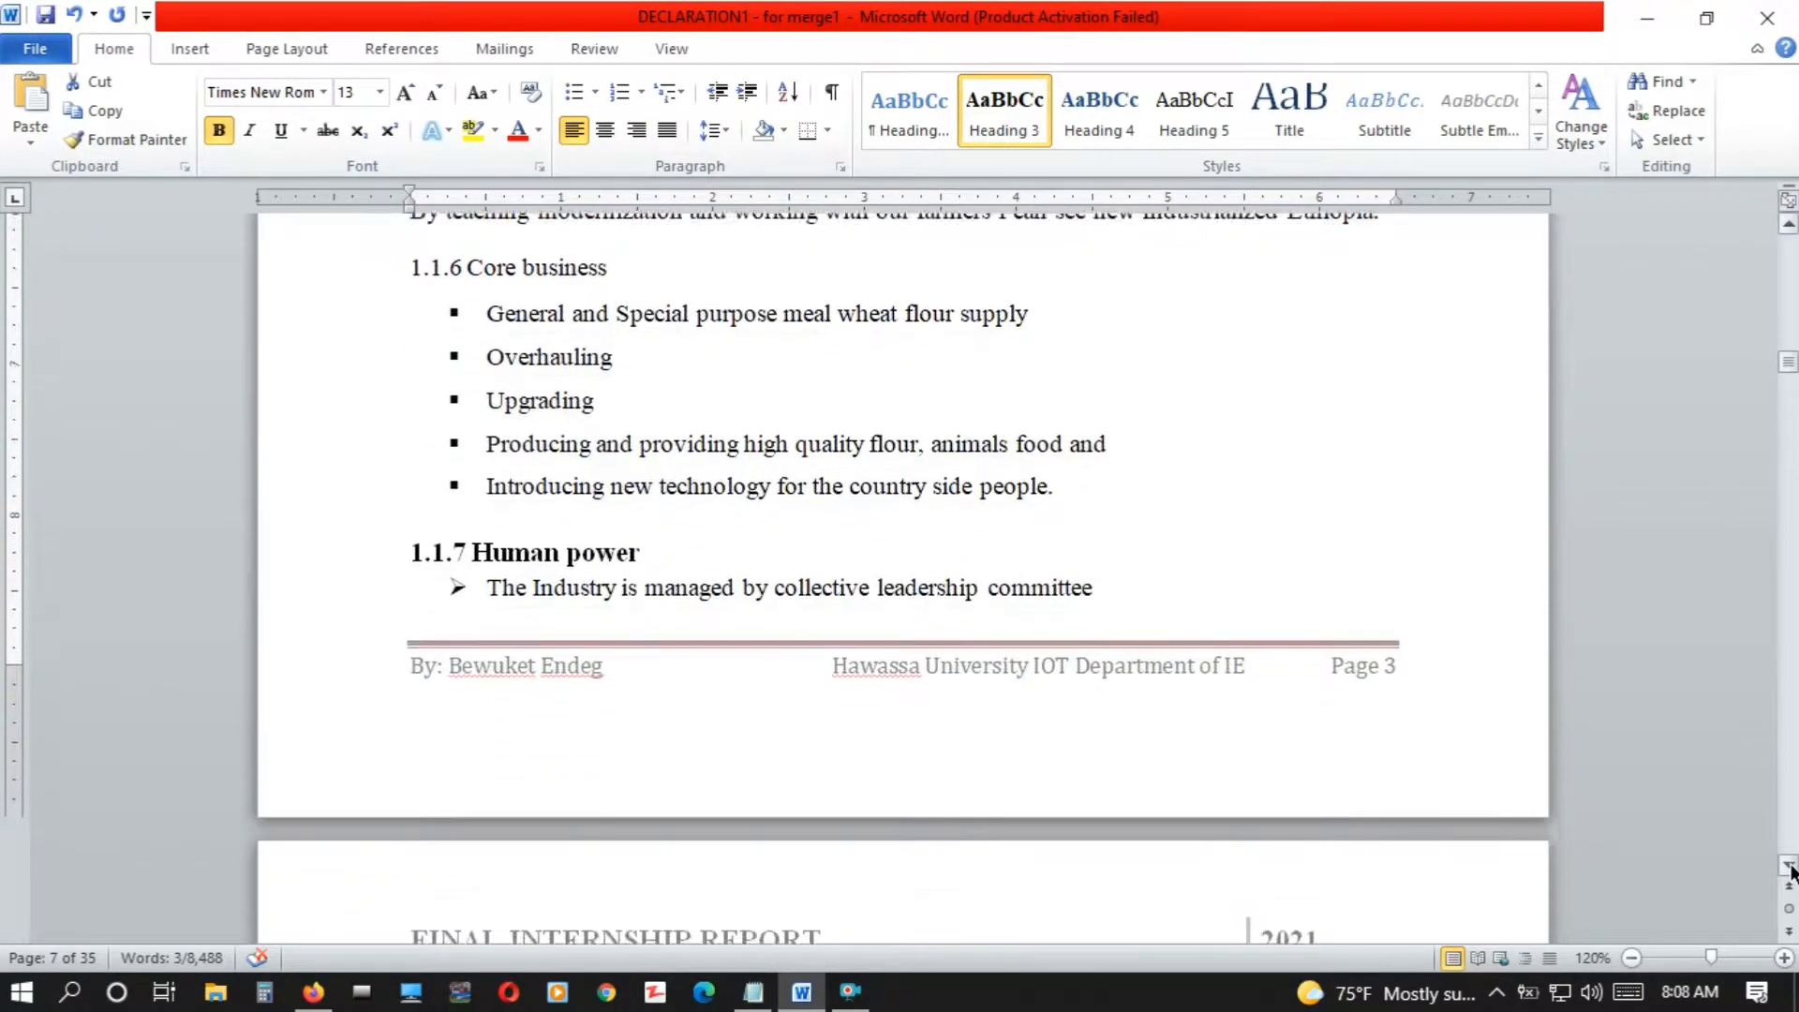
drag(653, 317, 350, 312)
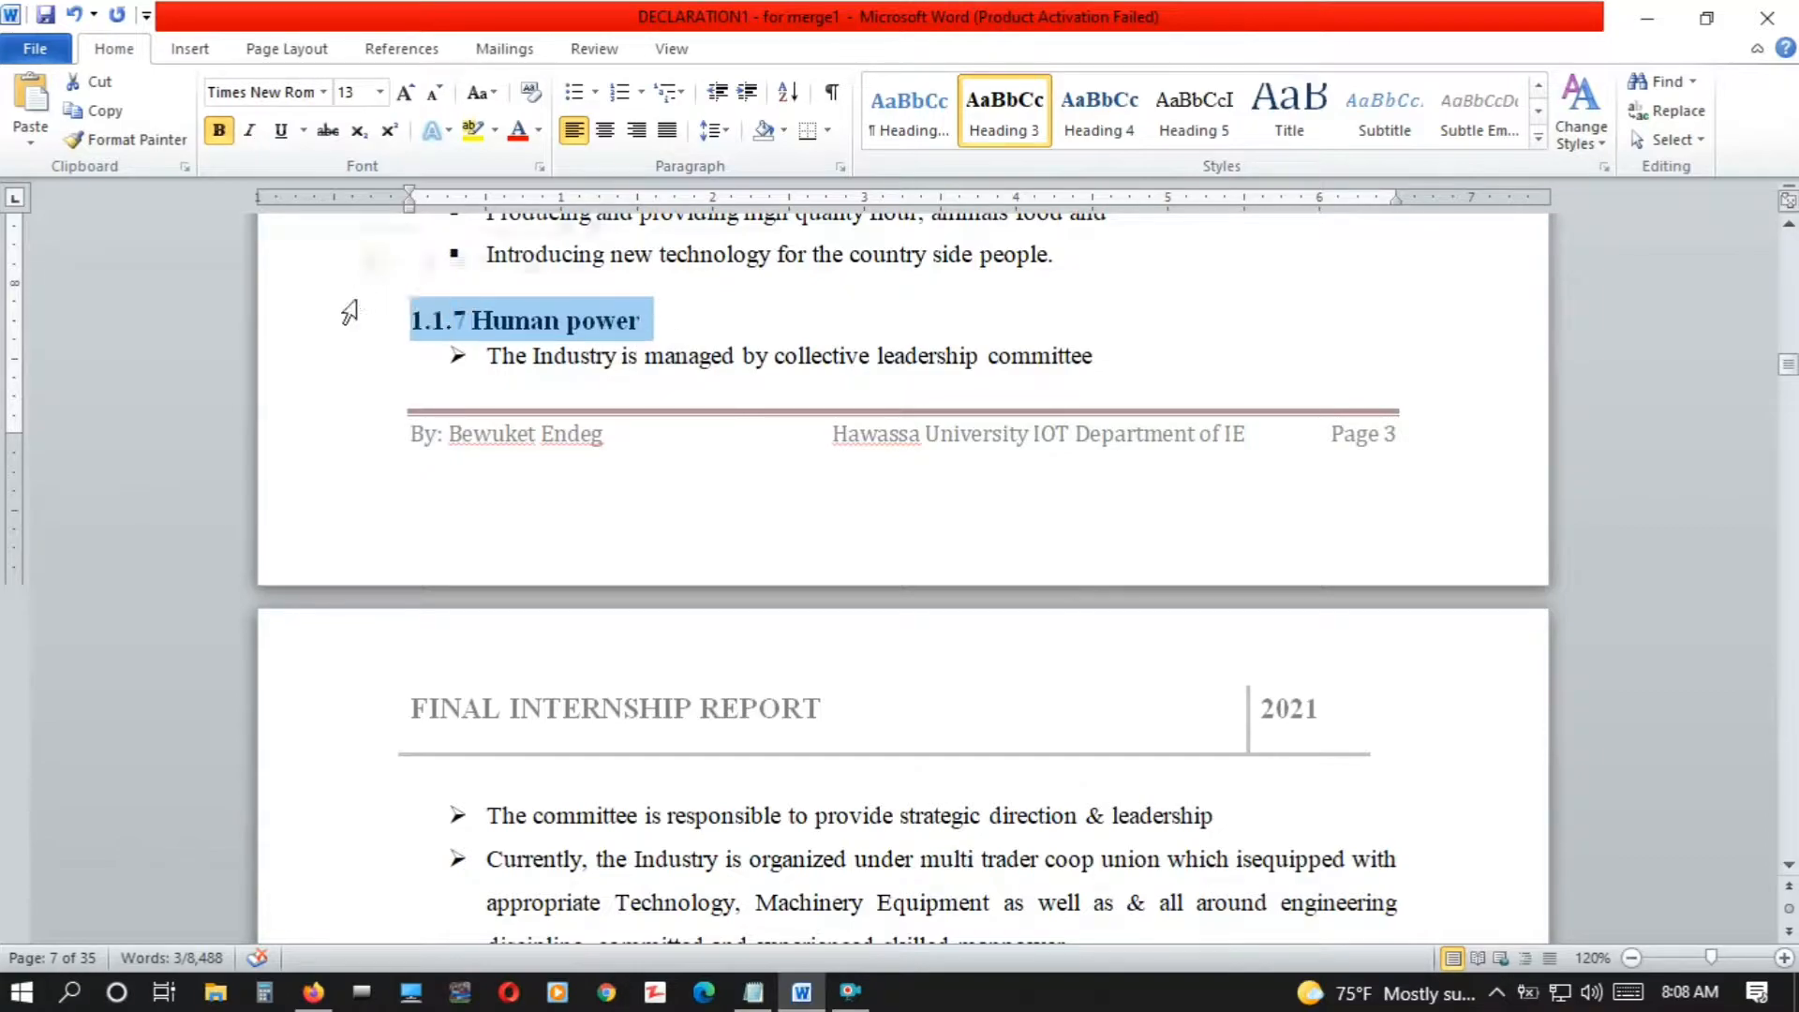
click(1789, 866)
drag(1792, 870, 1792, 870)
drag(787, 337, 307, 319)
click(1012, 112)
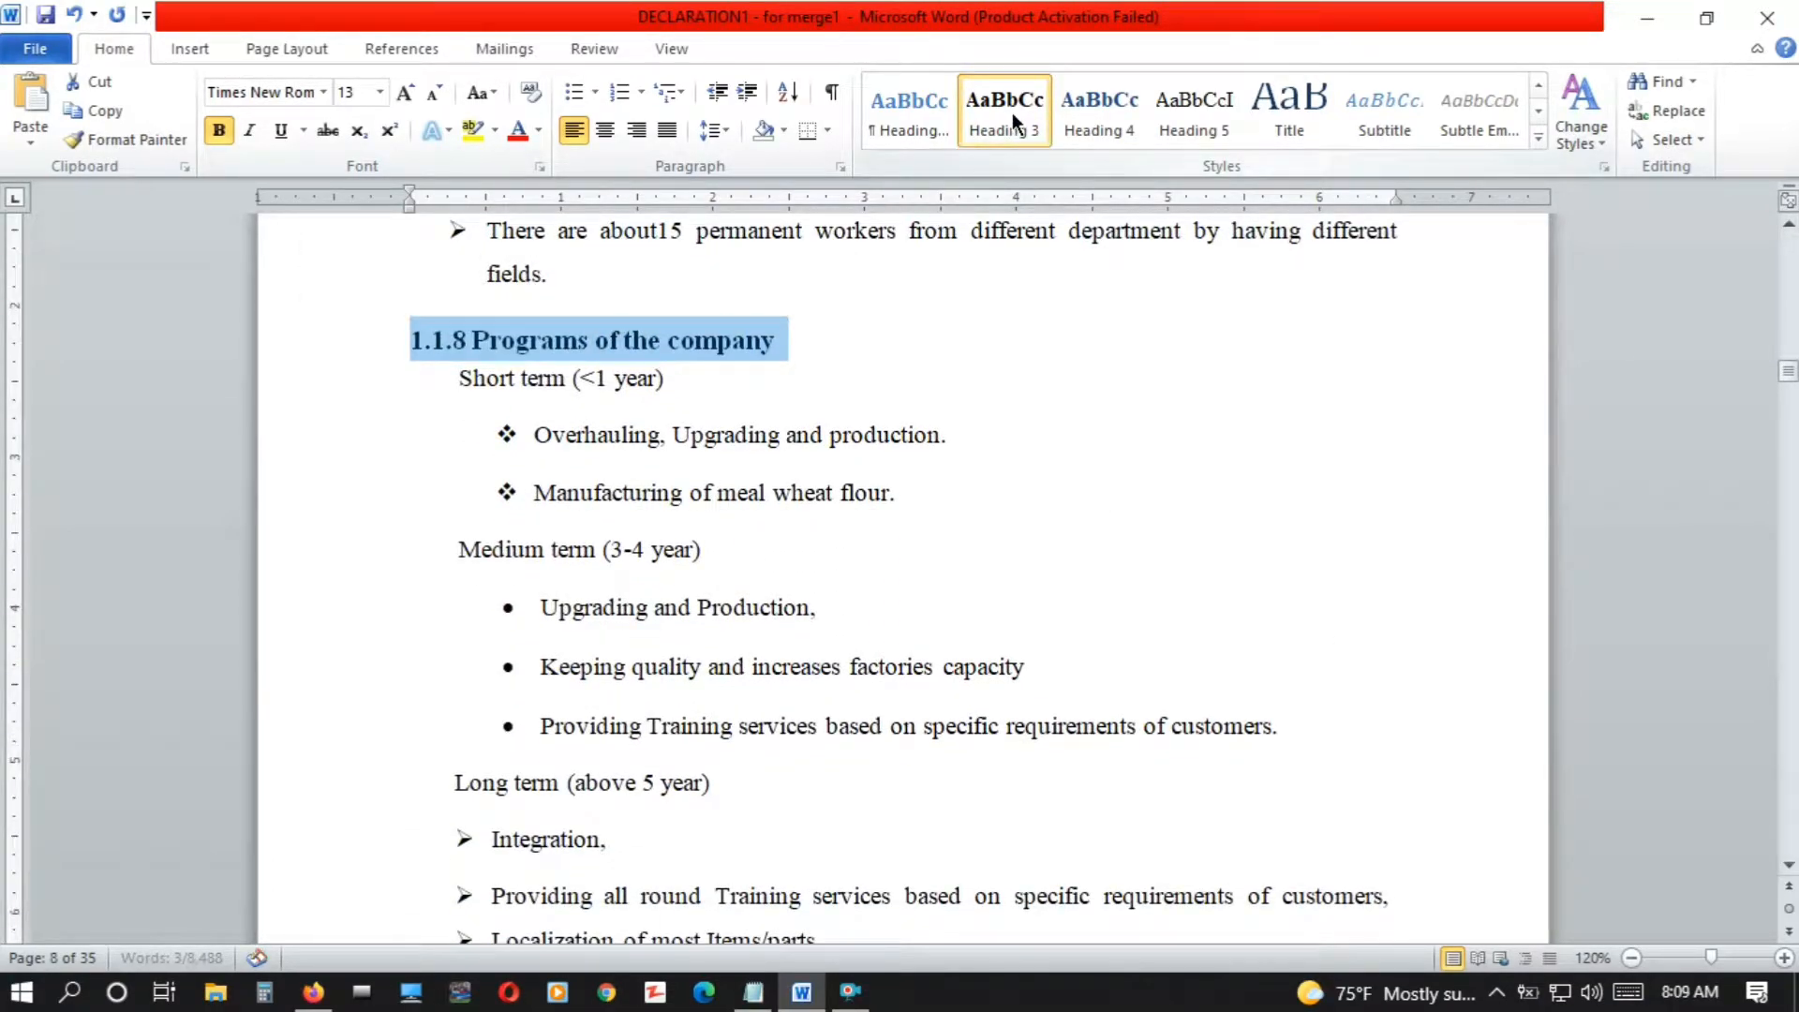
Apply the Heading 2 style to the "1.2 The main products and service of the factories" title
drag(1790, 867, 1789, 867)
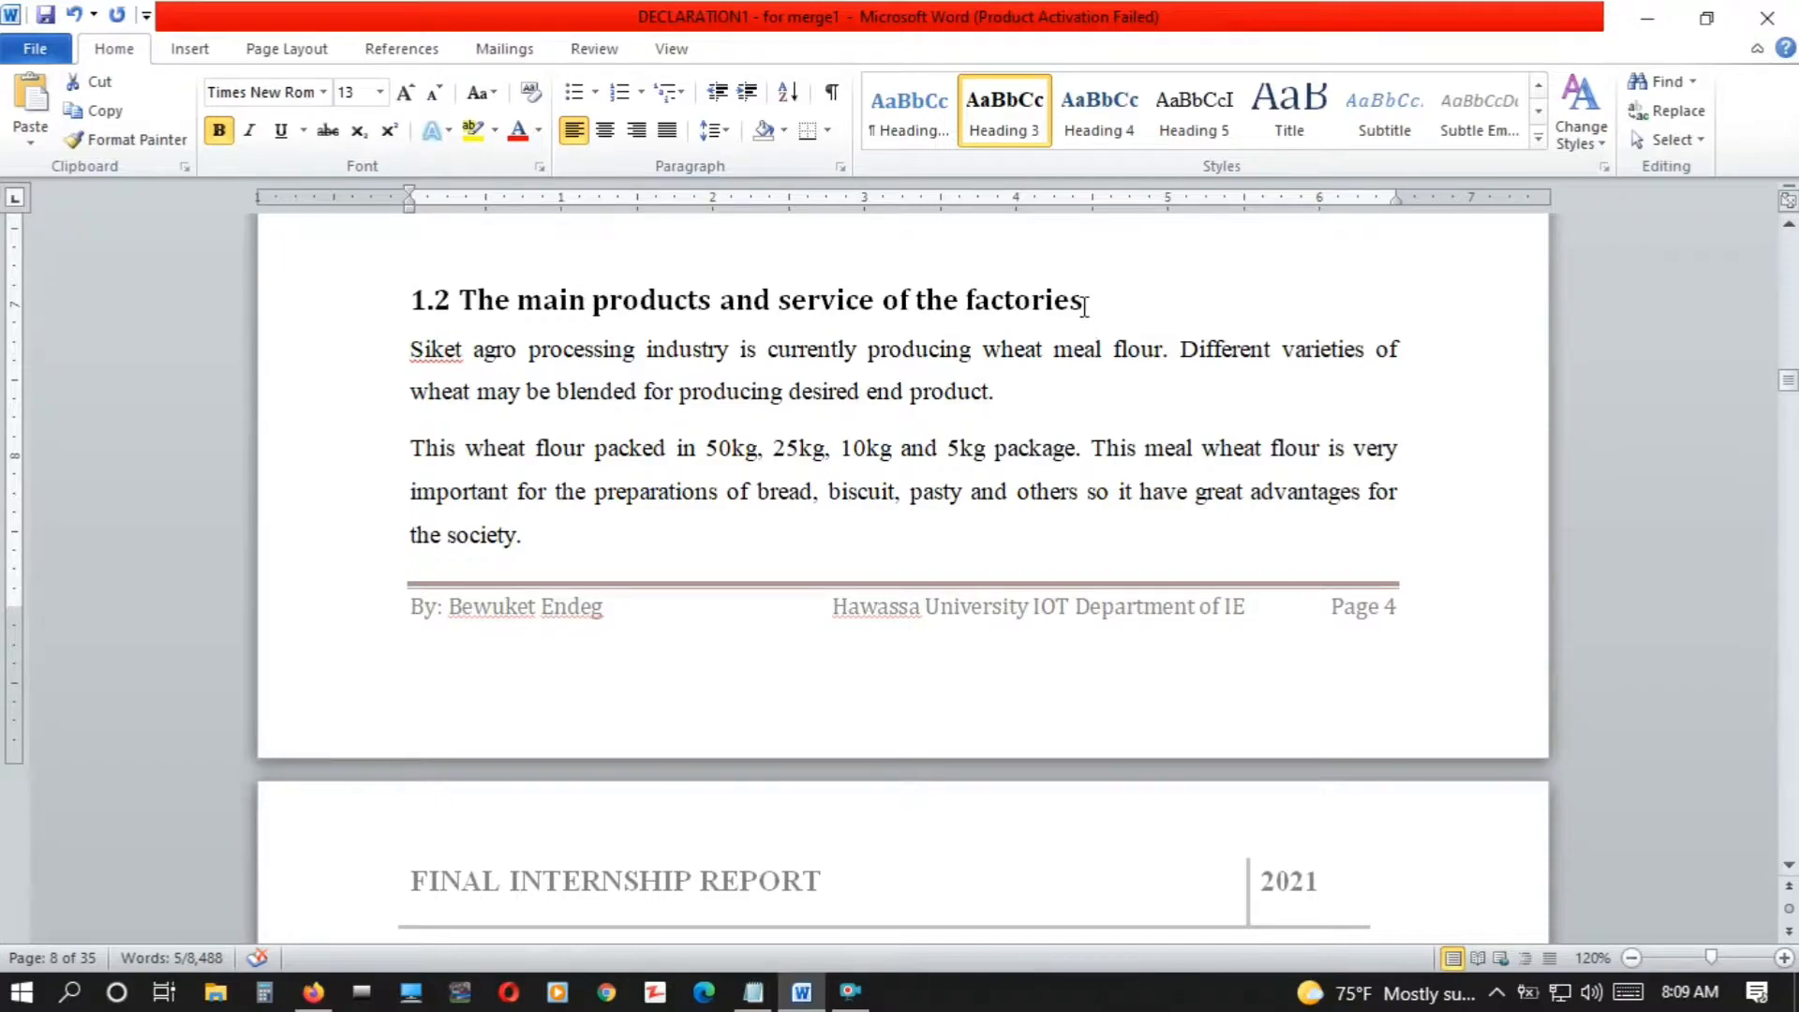
drag(1096, 307, 389, 305)
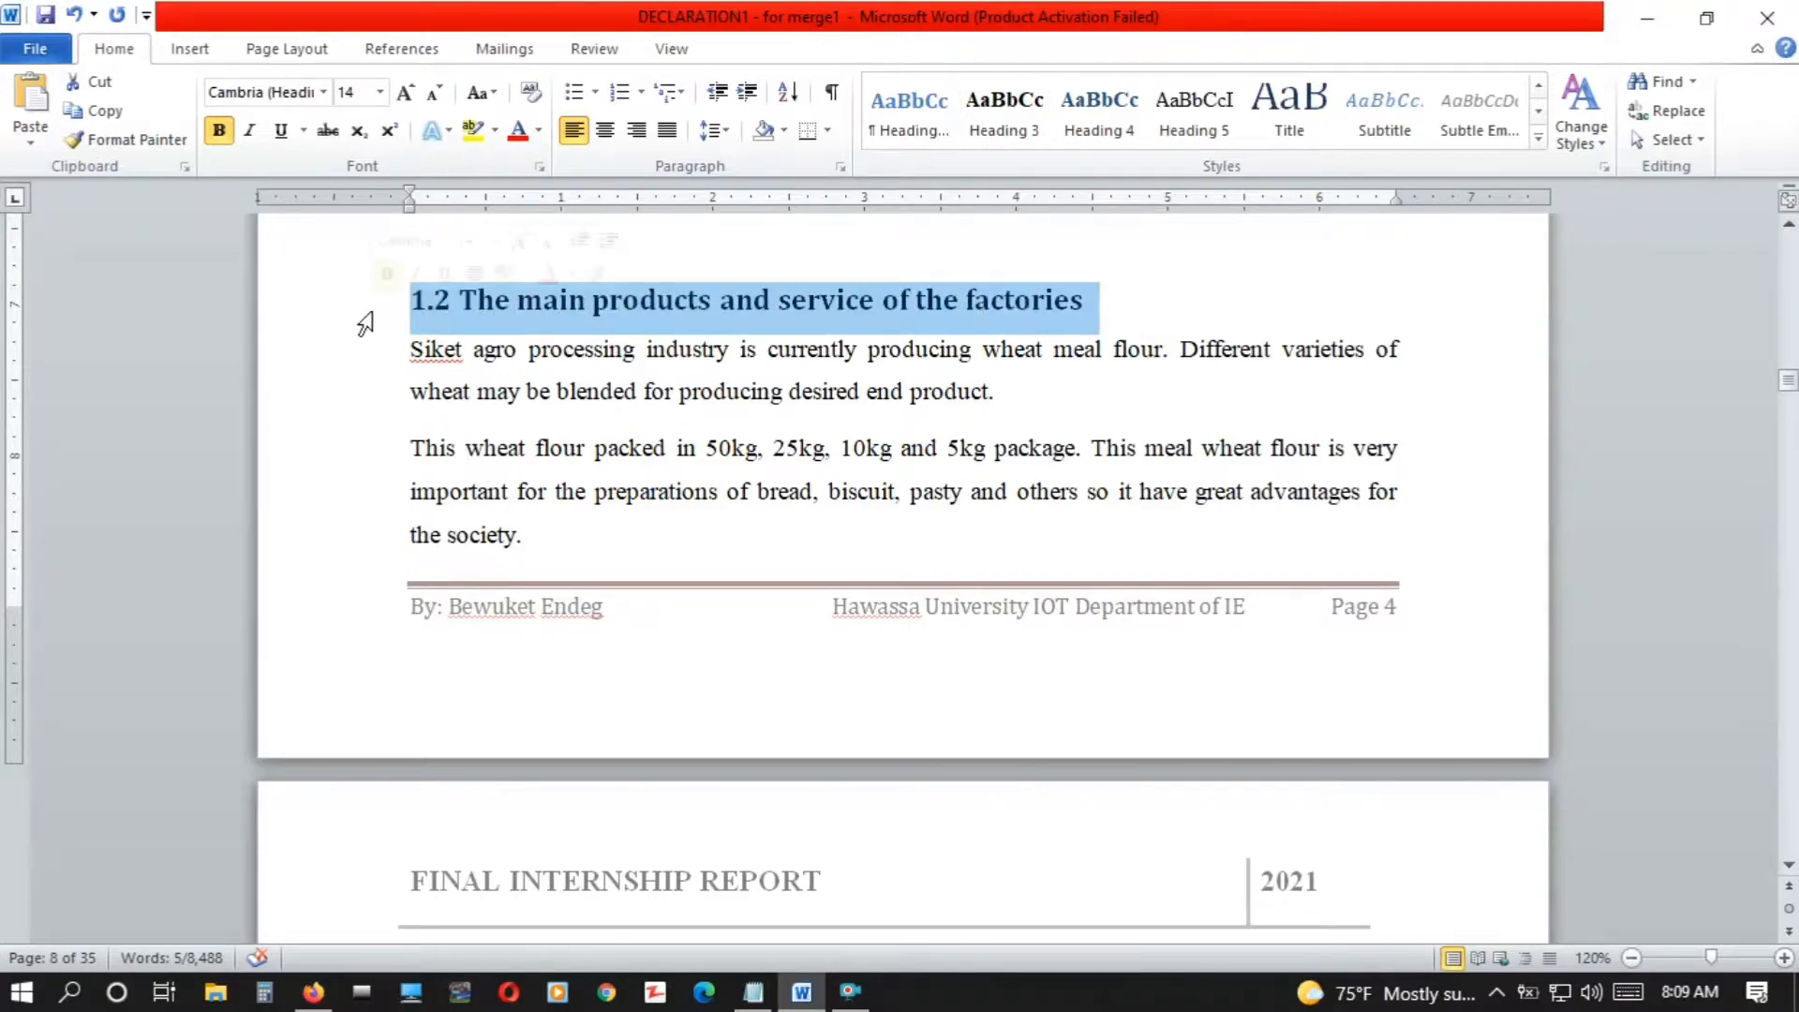
click(1537, 84)
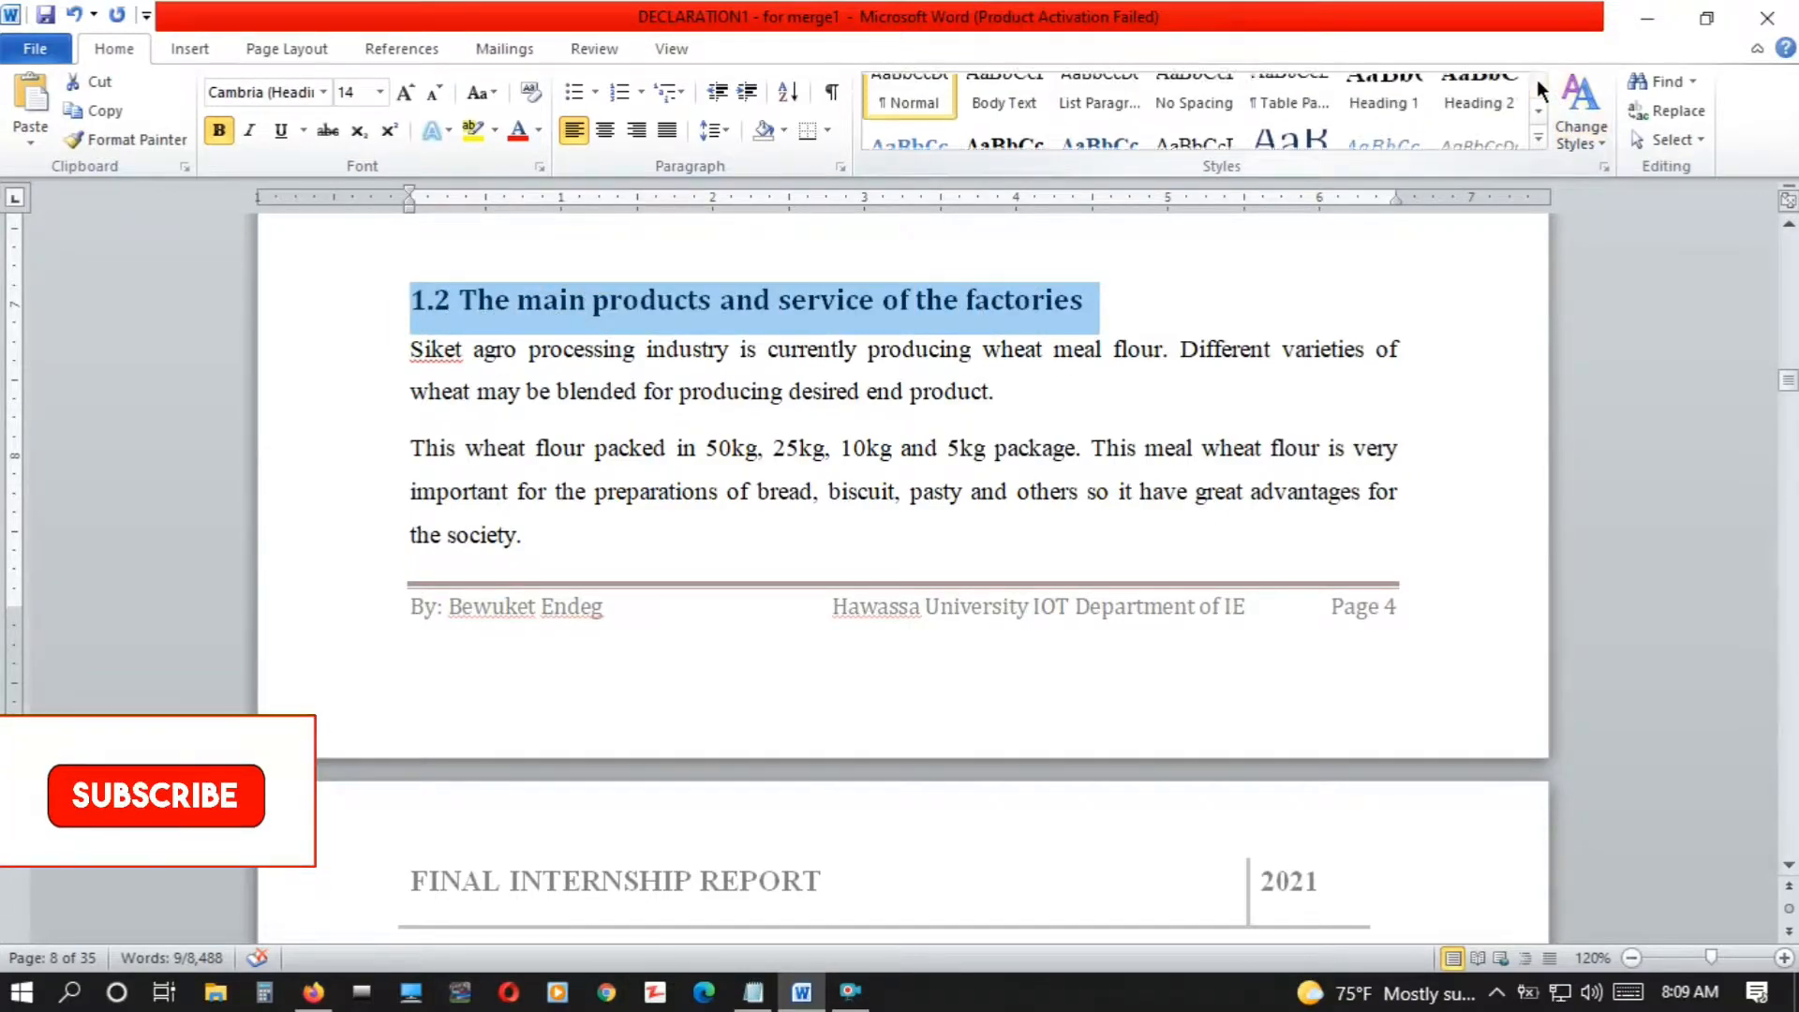
click(1496, 131)
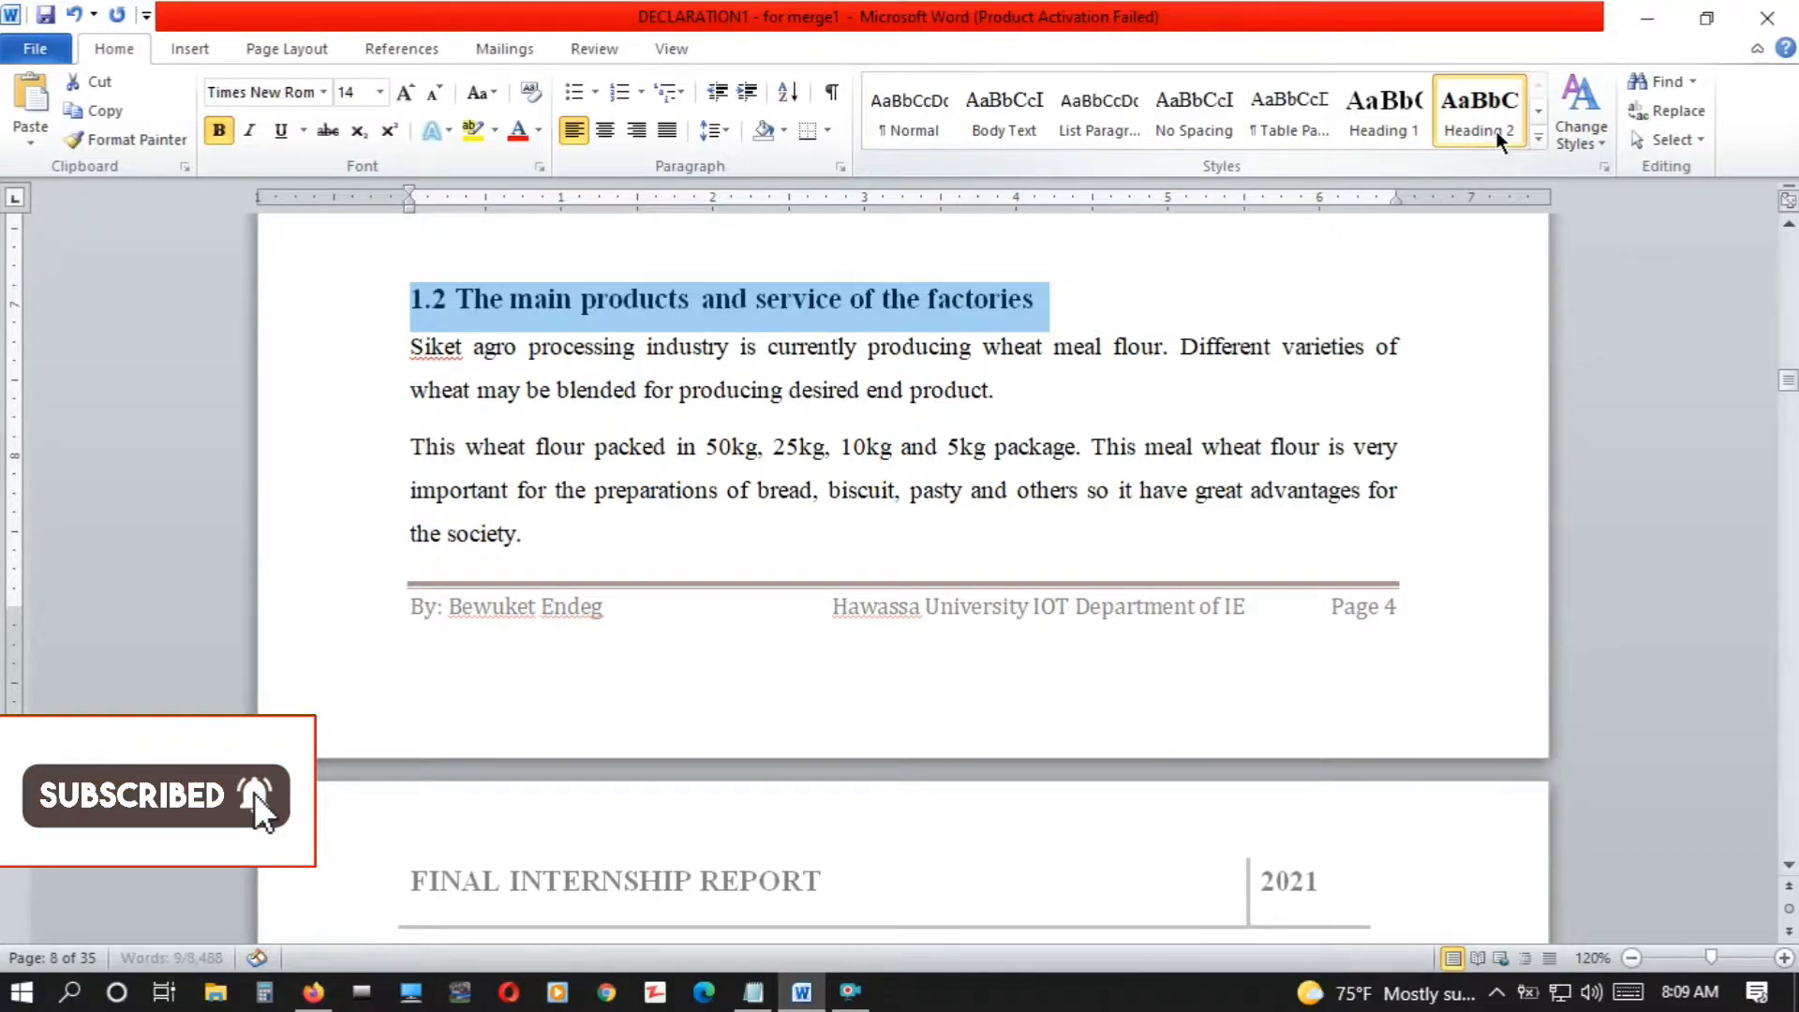
Apply the Heading 2 style to the "1.3 Company`s main customers and users" and "1.4 The overall organization structural chart" titles
click(1787, 865)
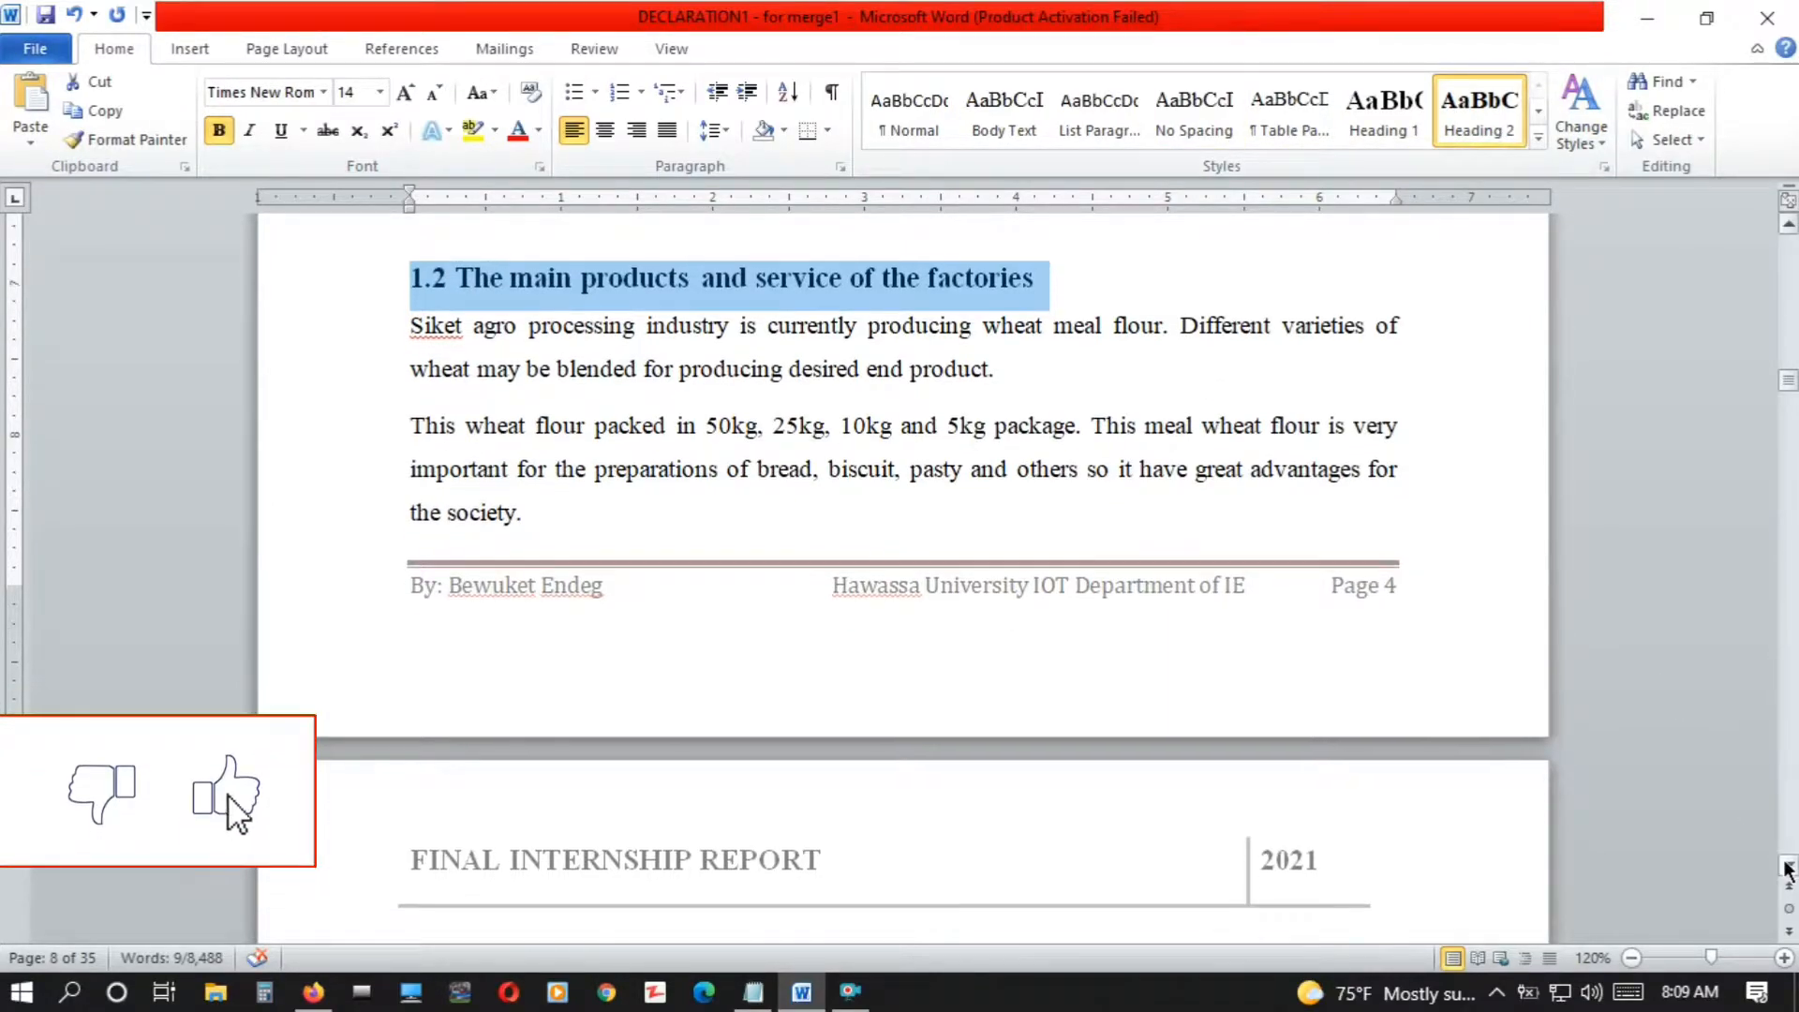
drag(1787, 865, 1787, 865)
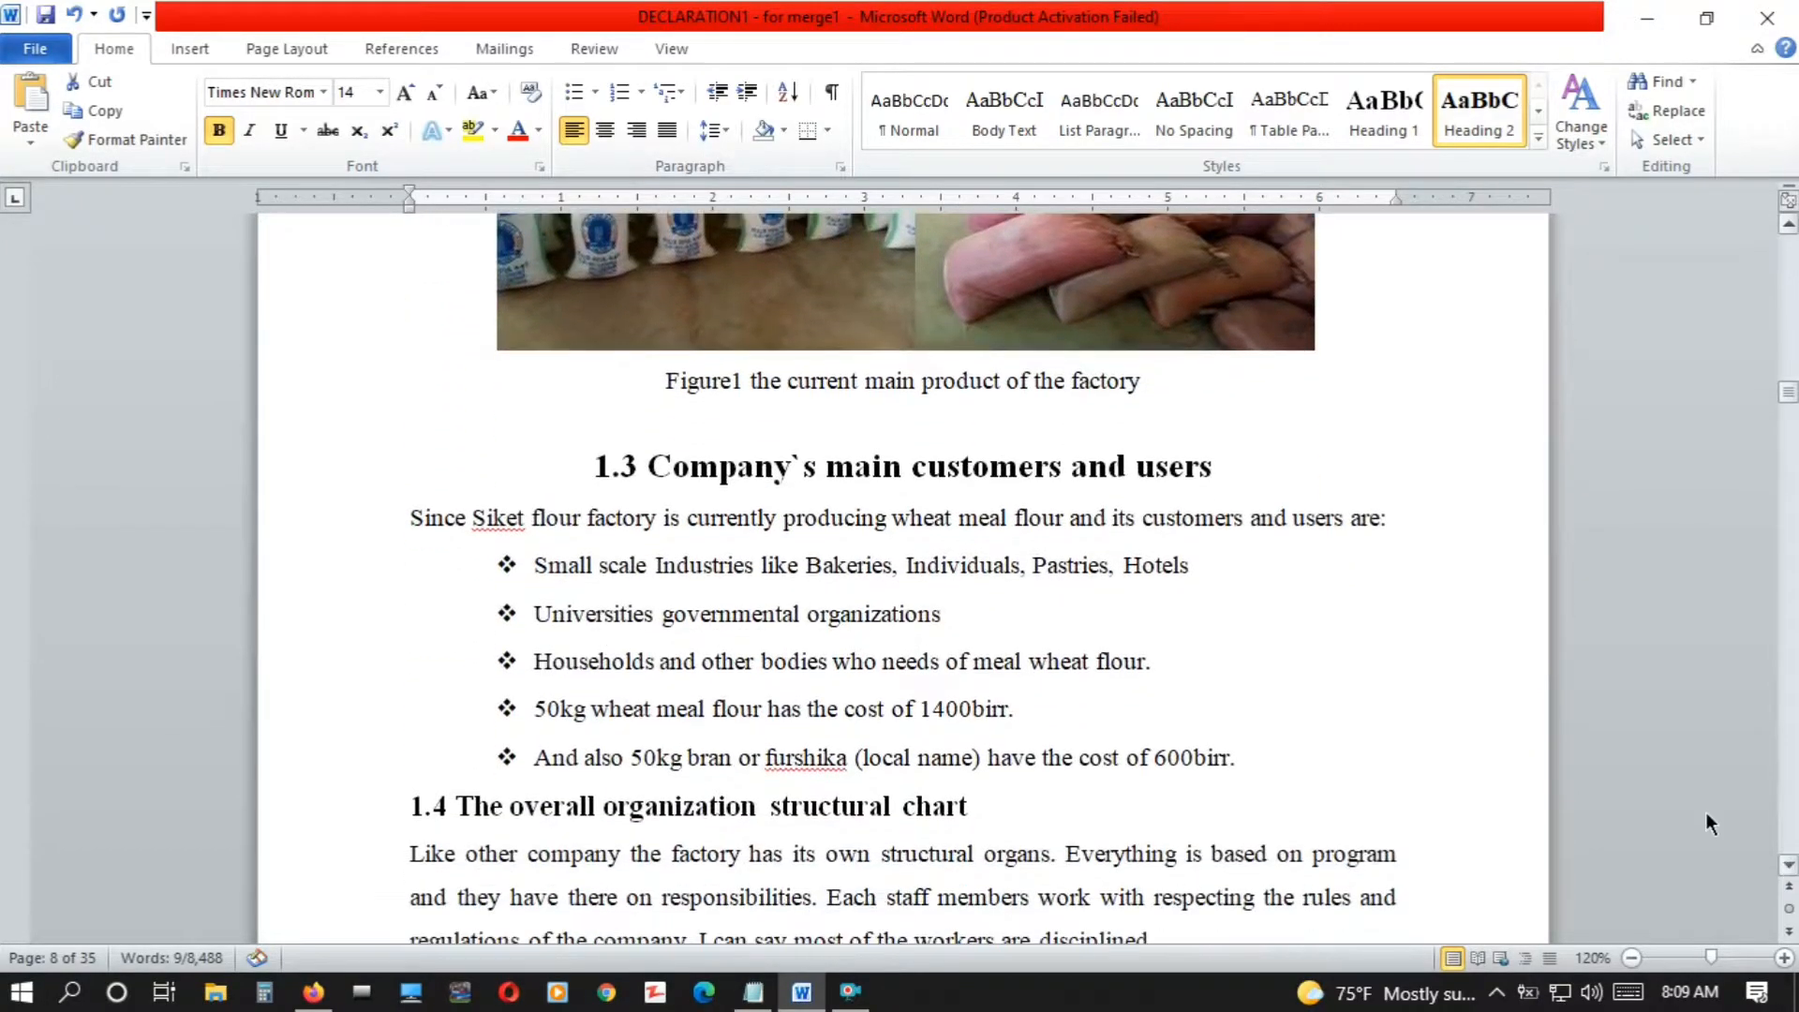
drag(1262, 481, 570, 454)
key(ctrl+alt+1)
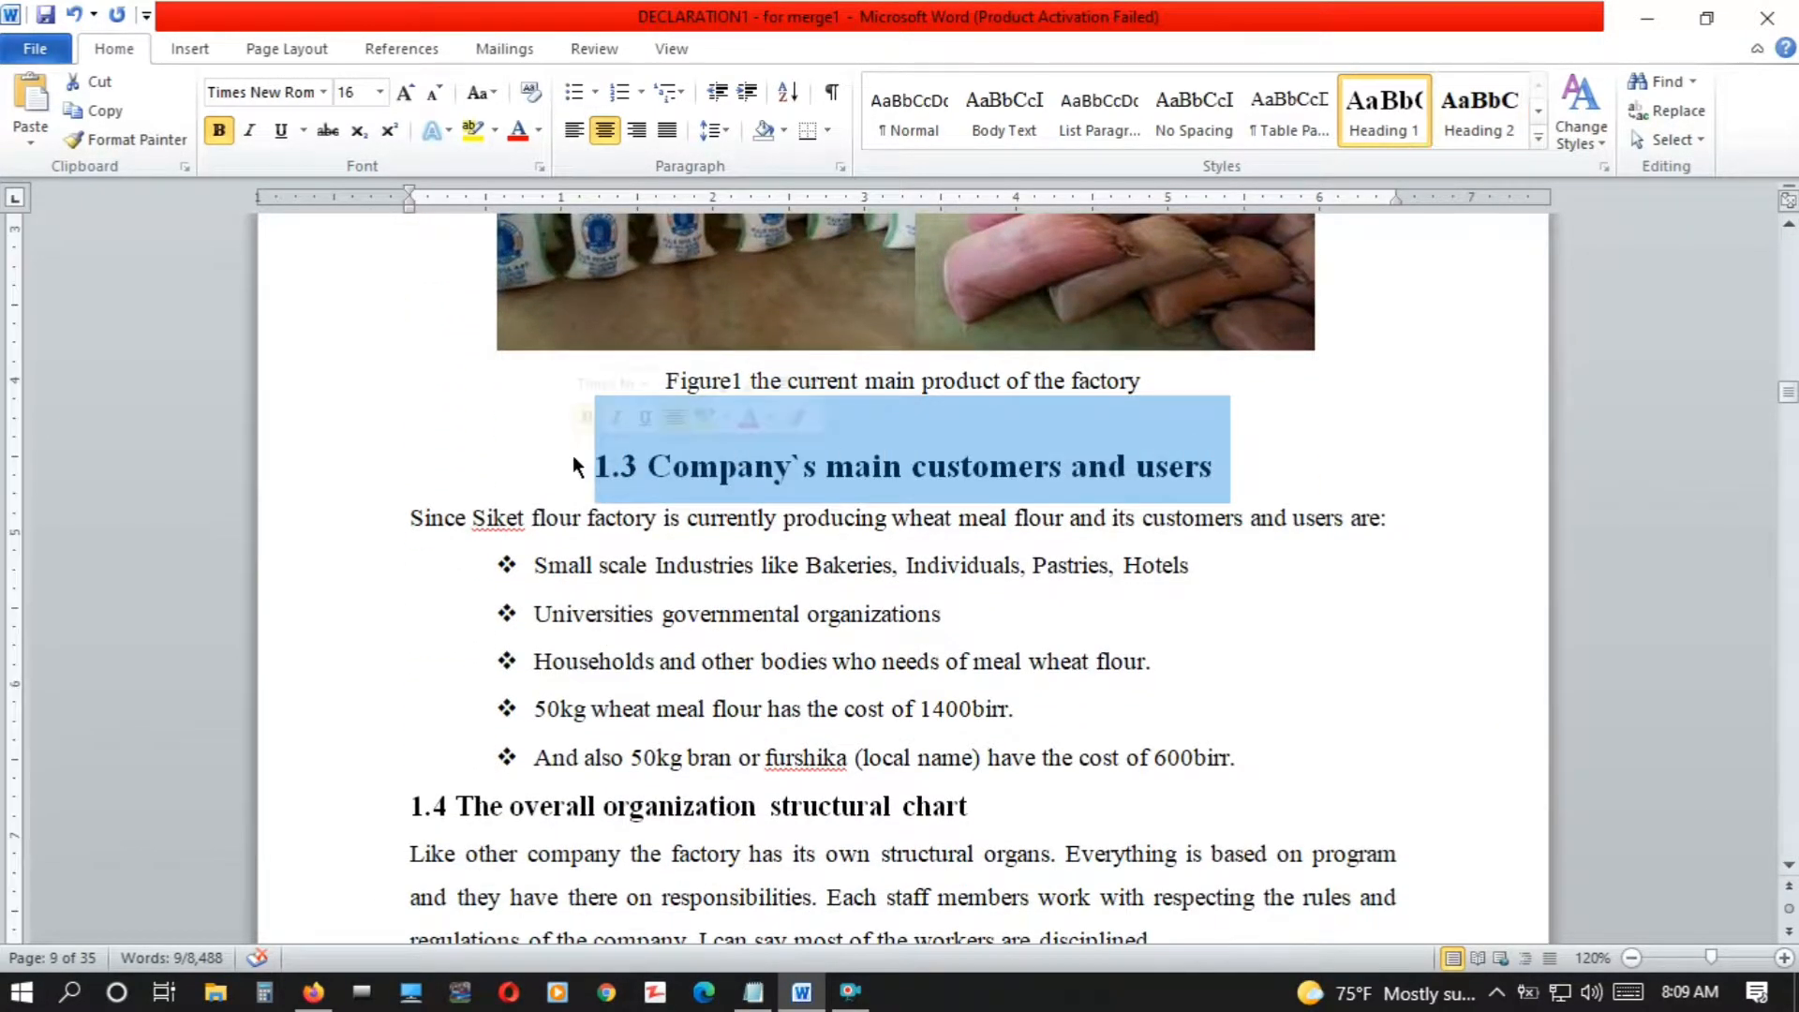
click(1454, 114)
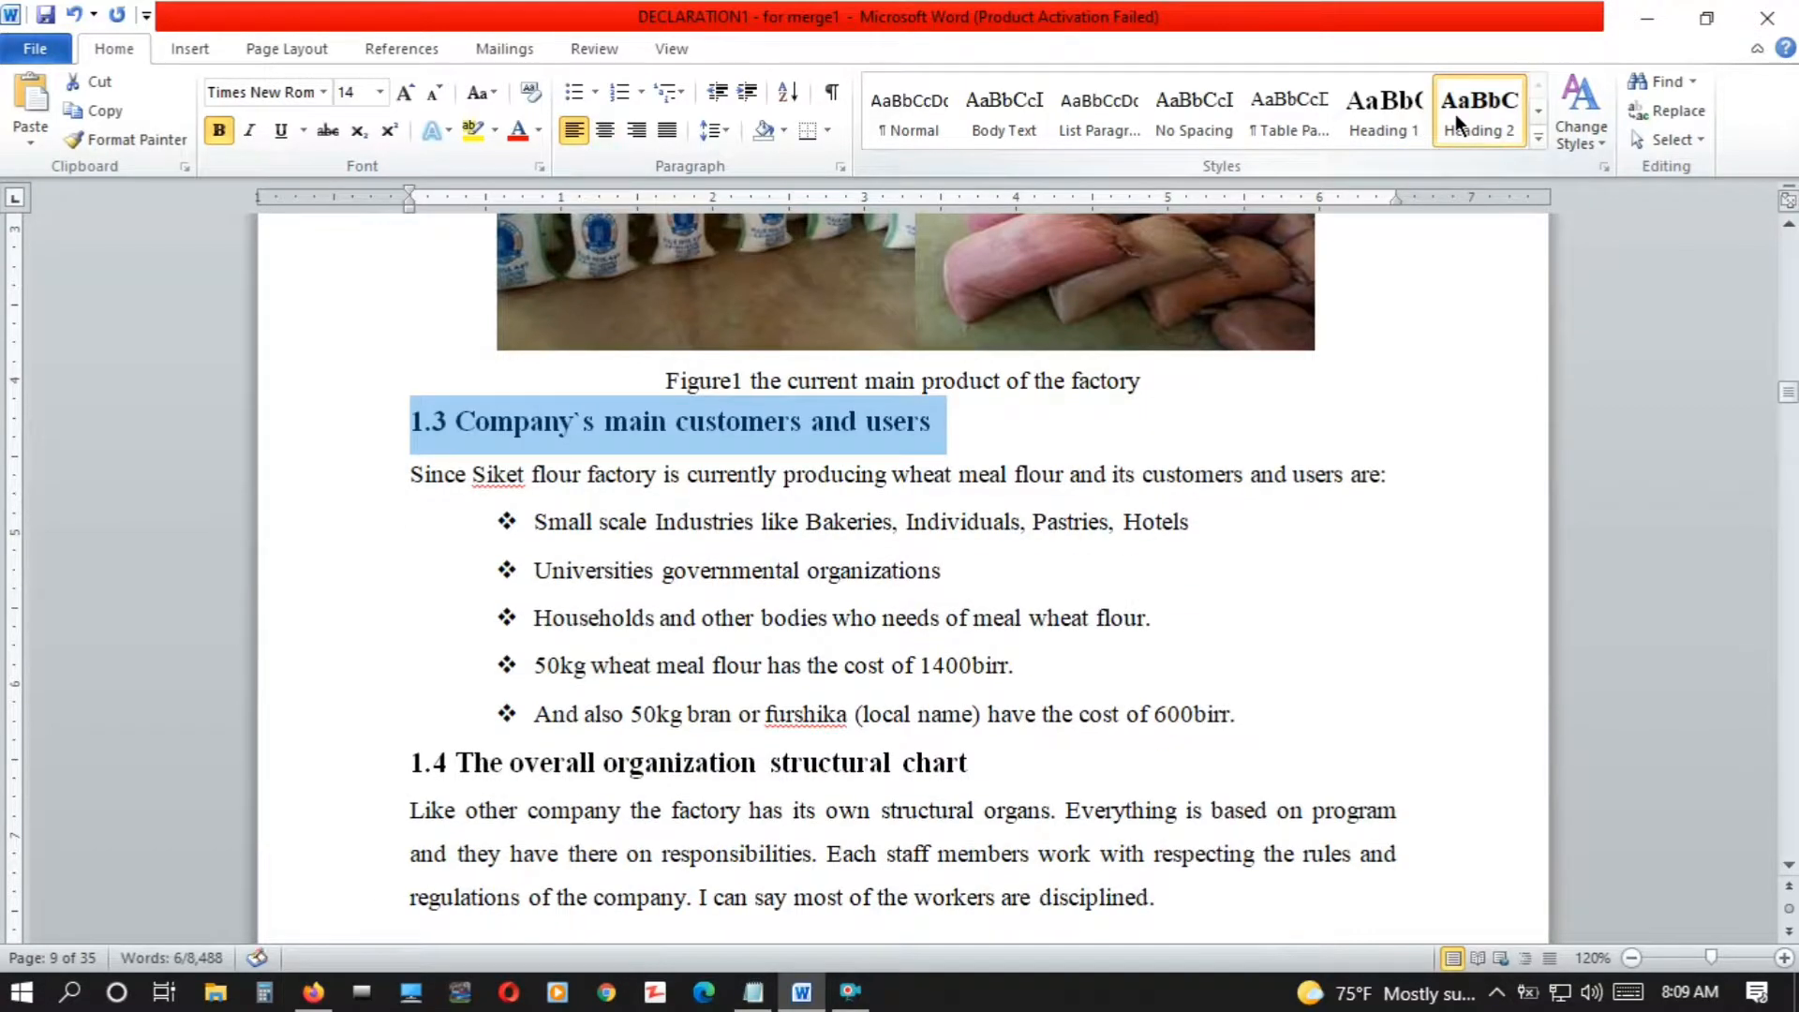
drag(969, 767, 392, 771)
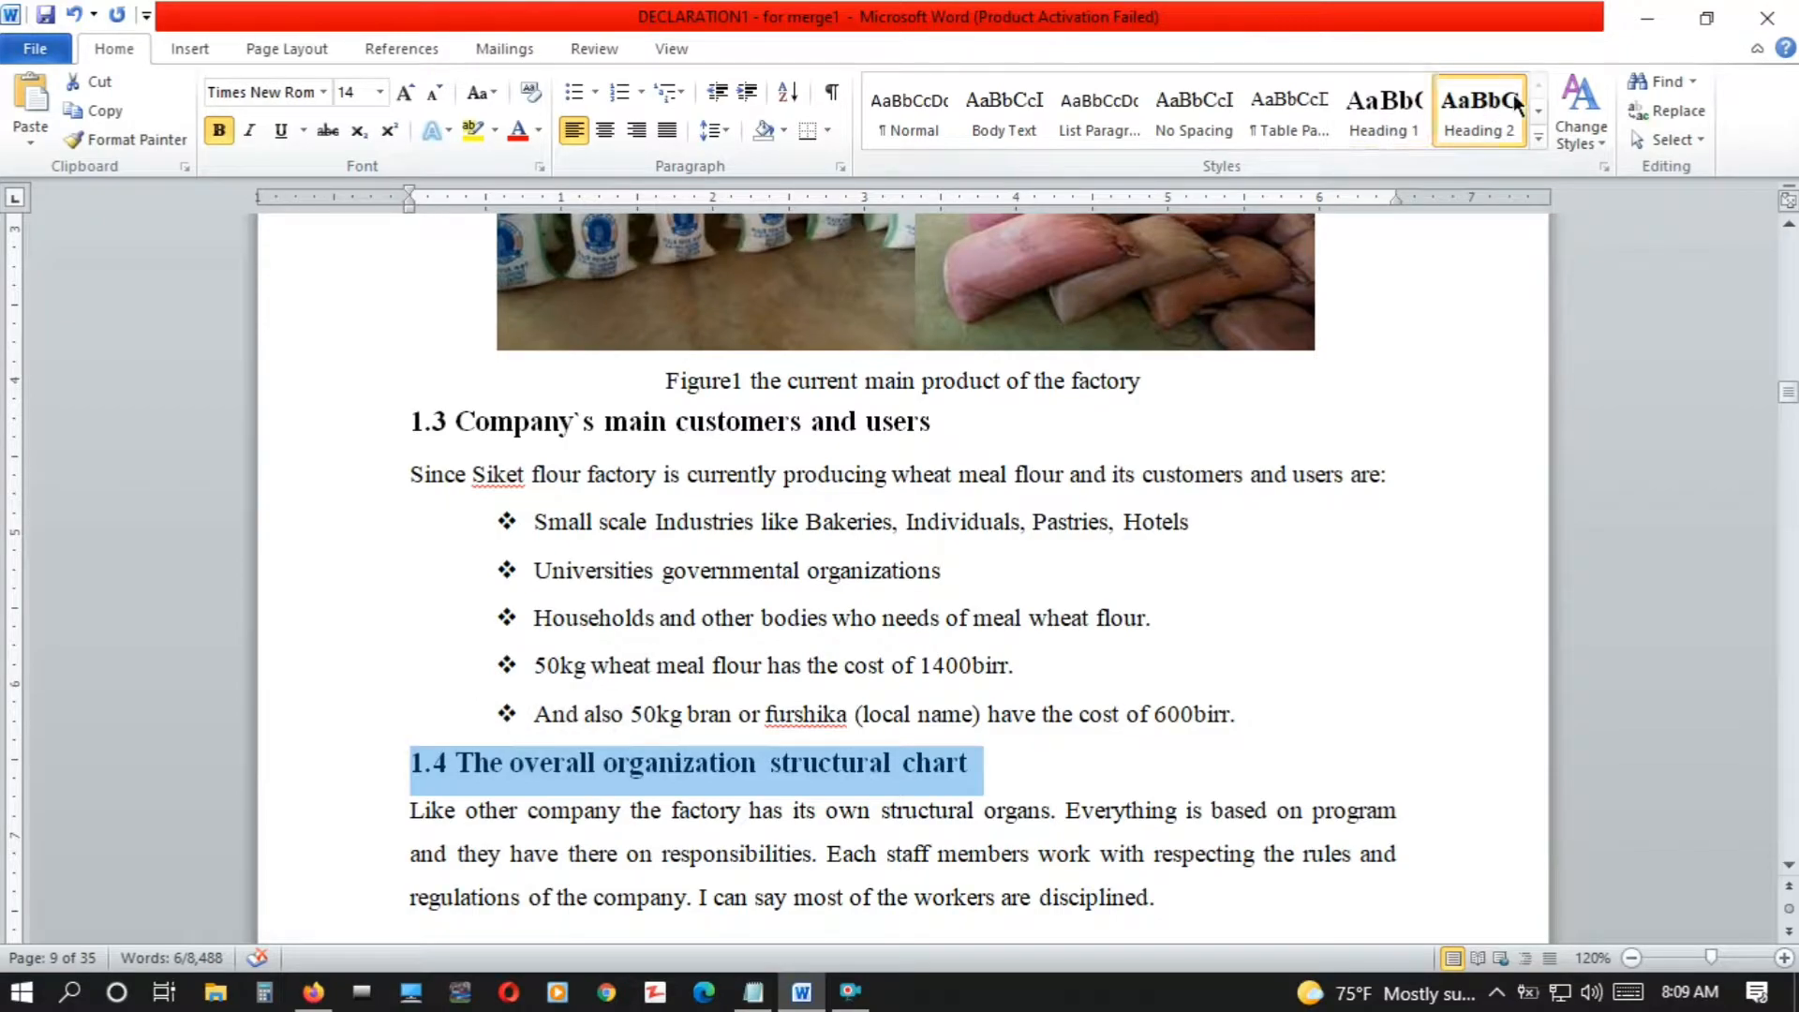
click(1492, 121)
Apply the Heading 2 style to the "1.5 General work flows" title
scroll(1789, 868, down, 5)
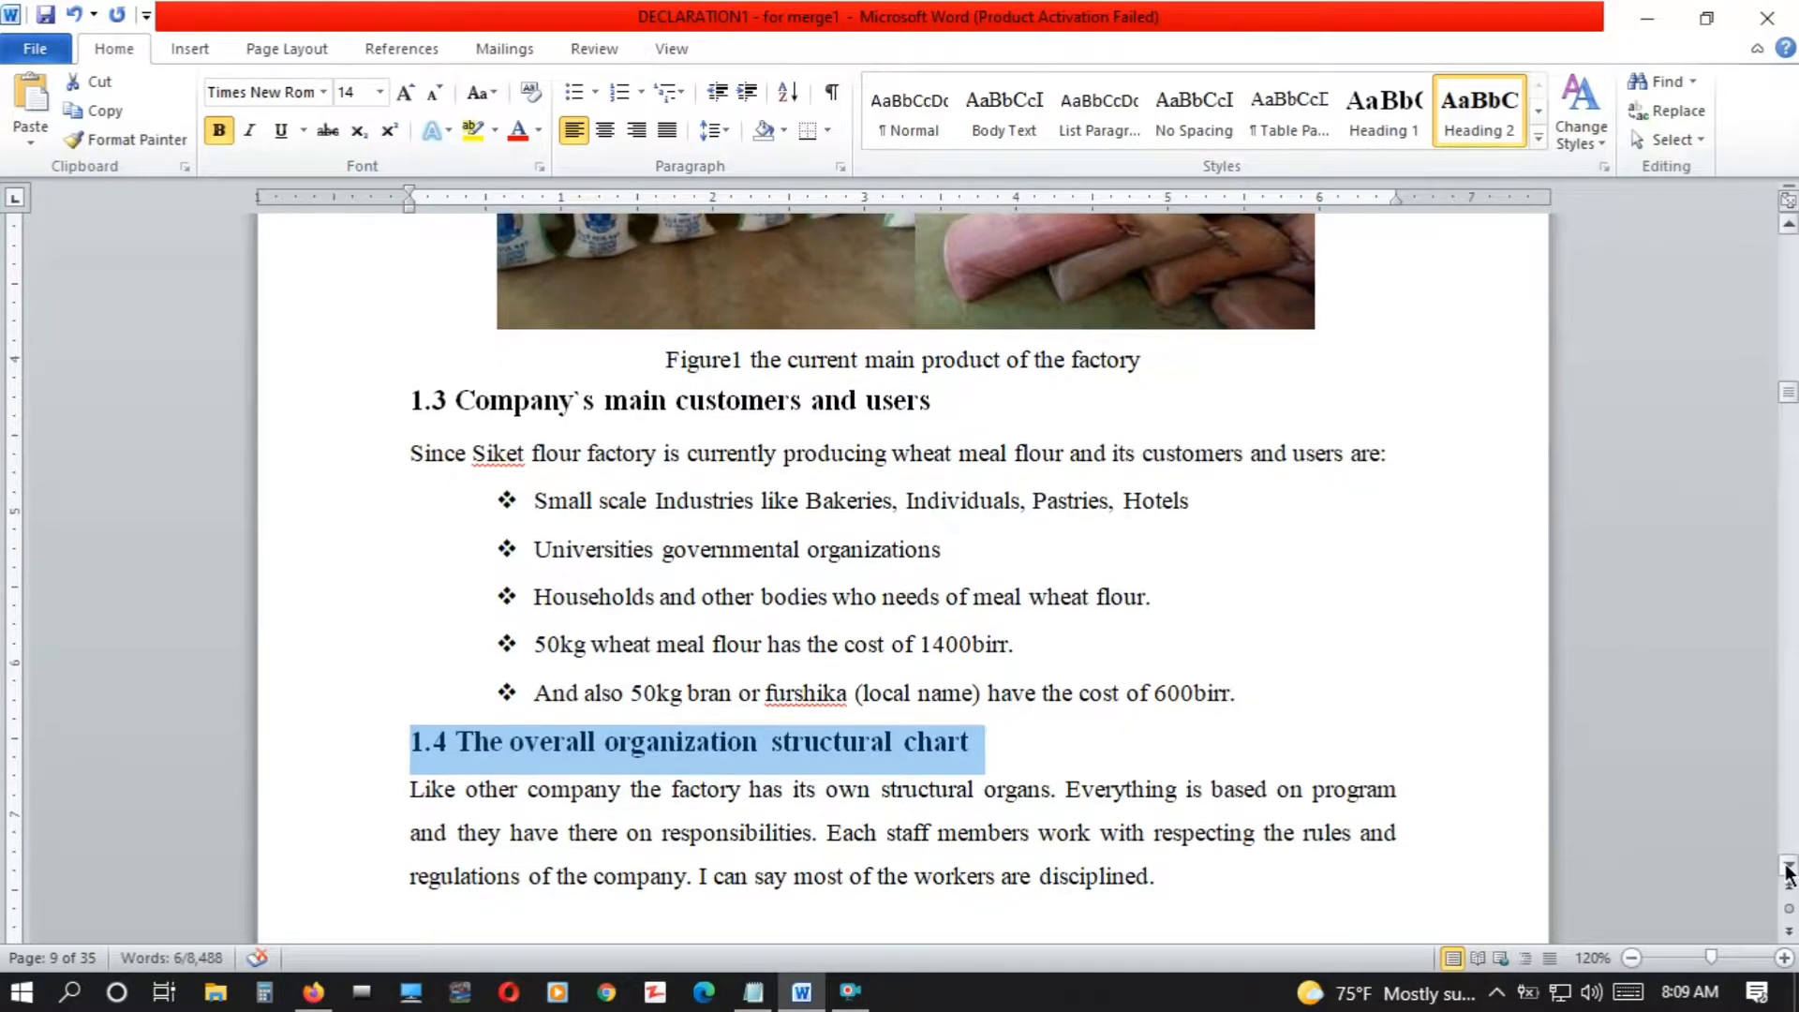
scroll(1789, 868, down, 6)
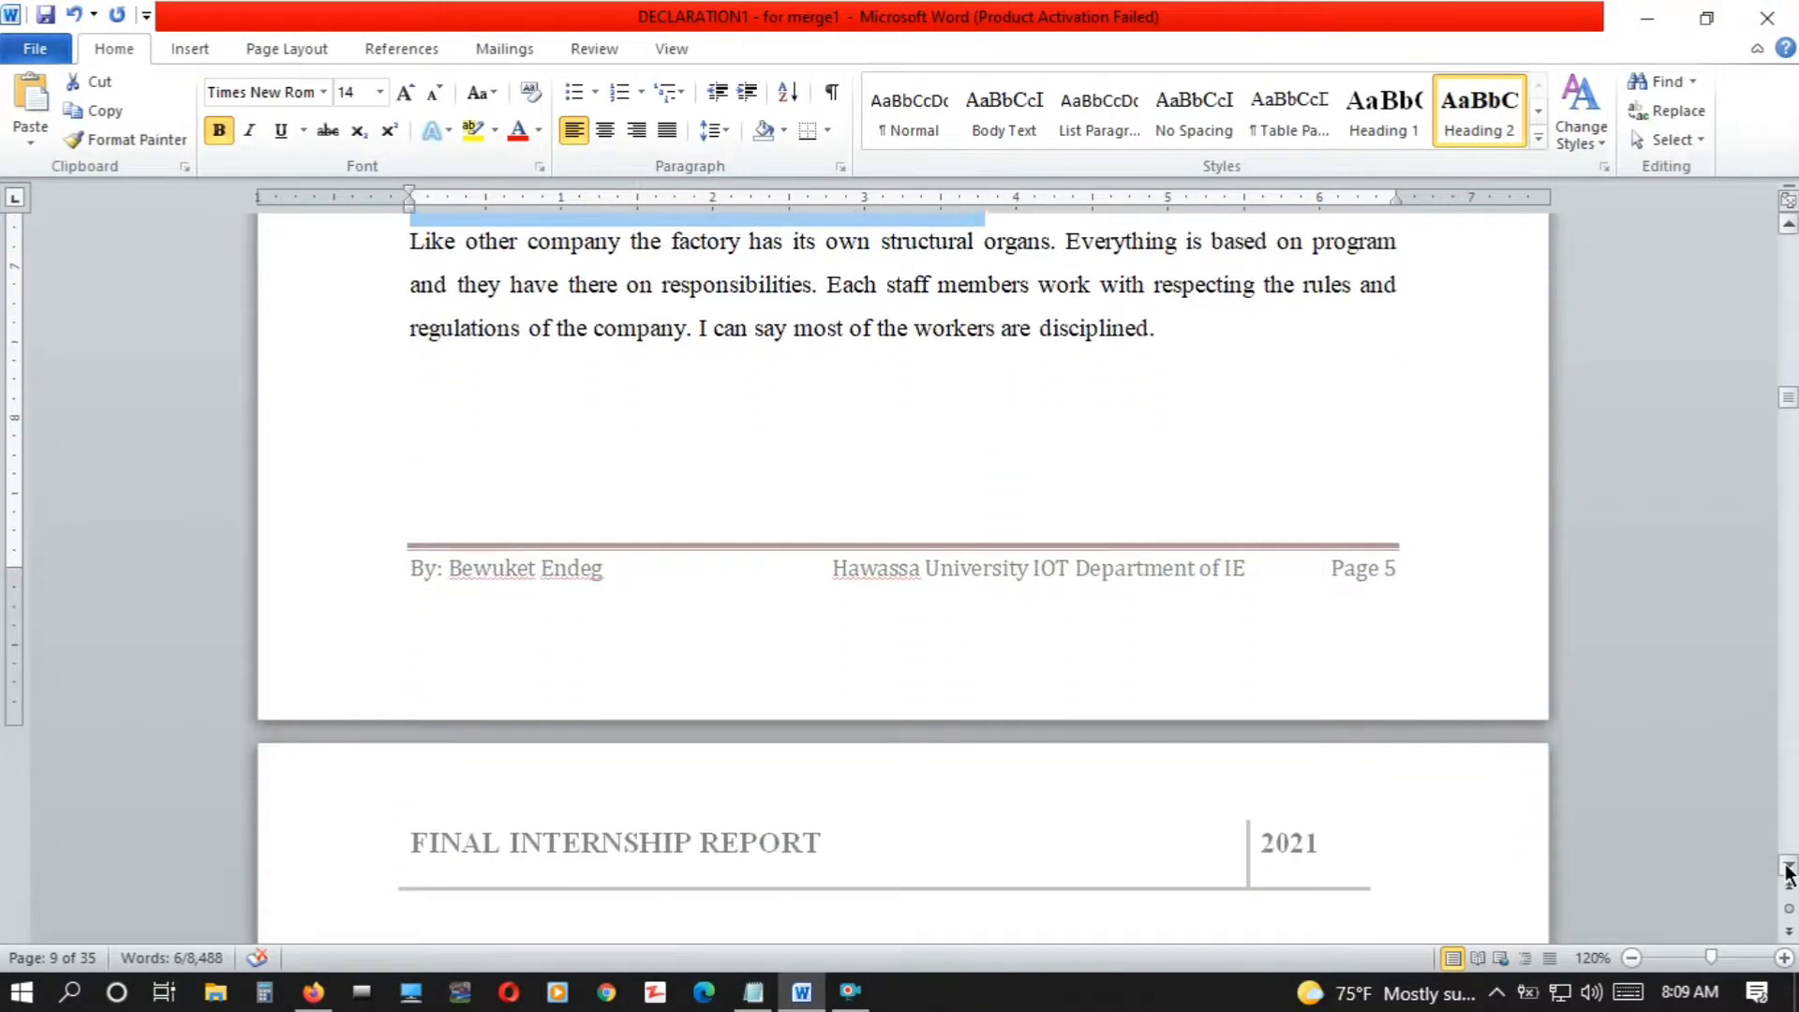
scroll(1789, 867, down, 8)
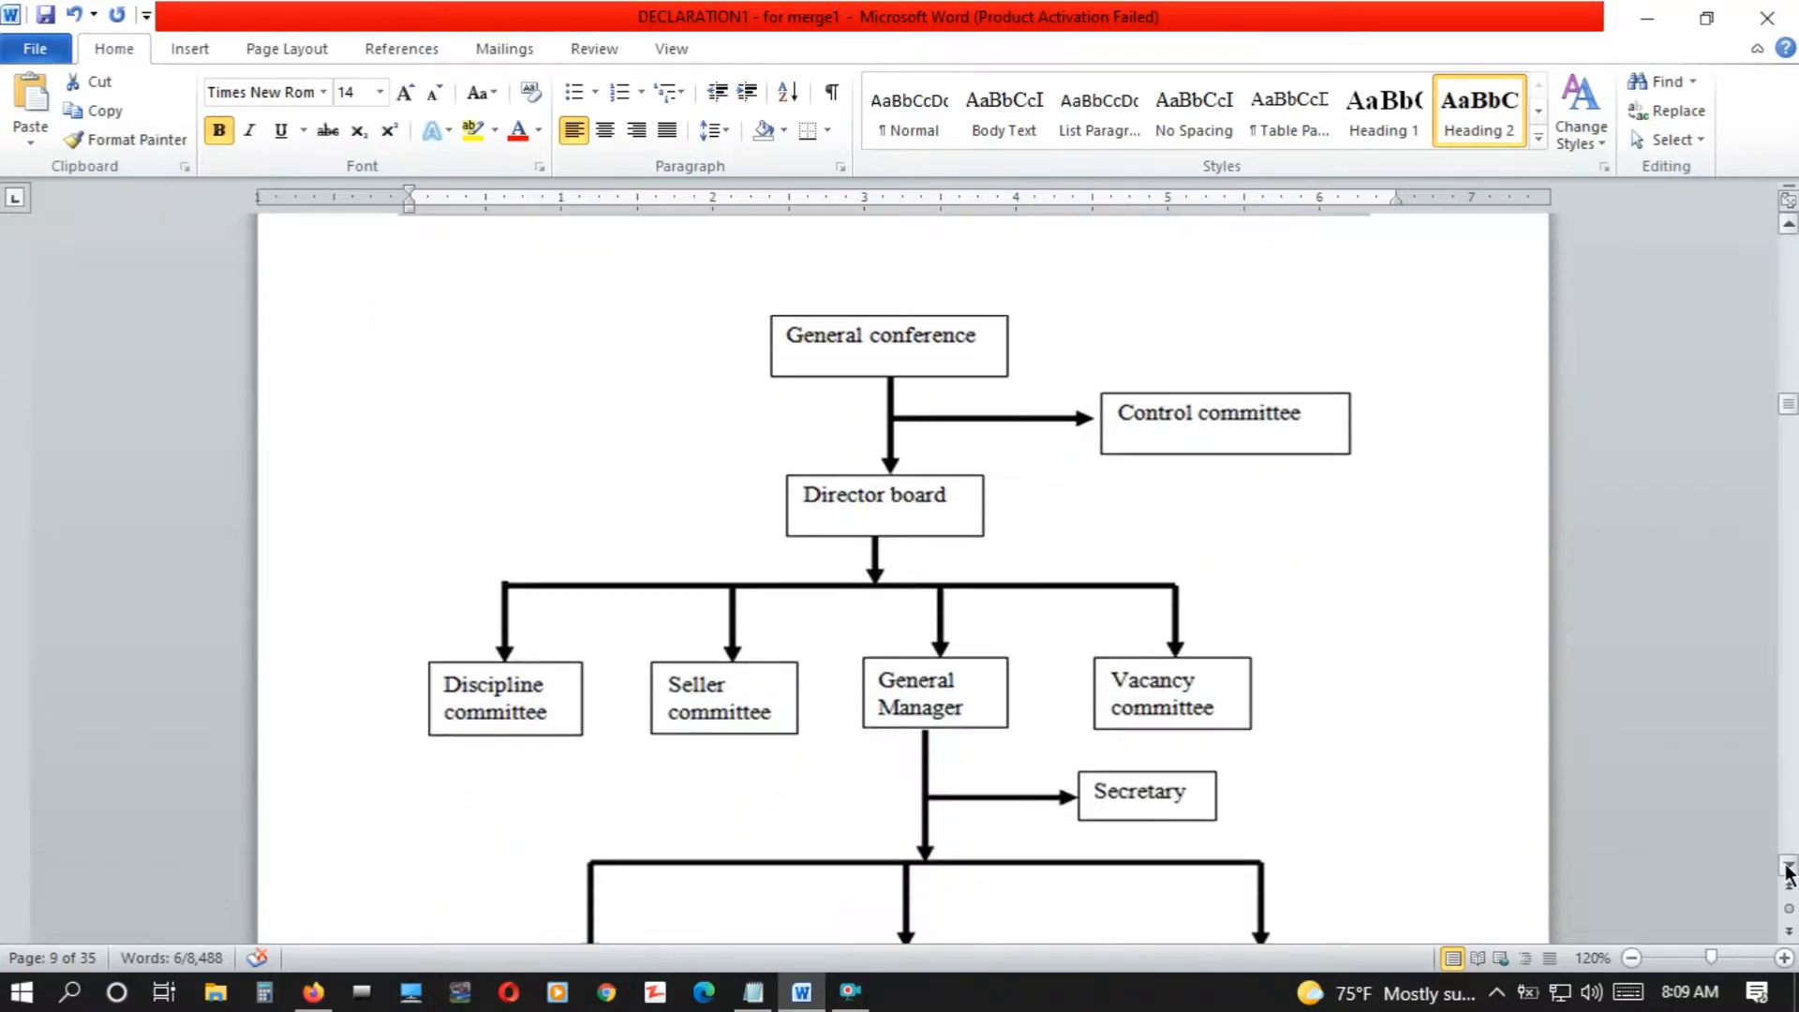
scroll(1789, 872, down, 5)
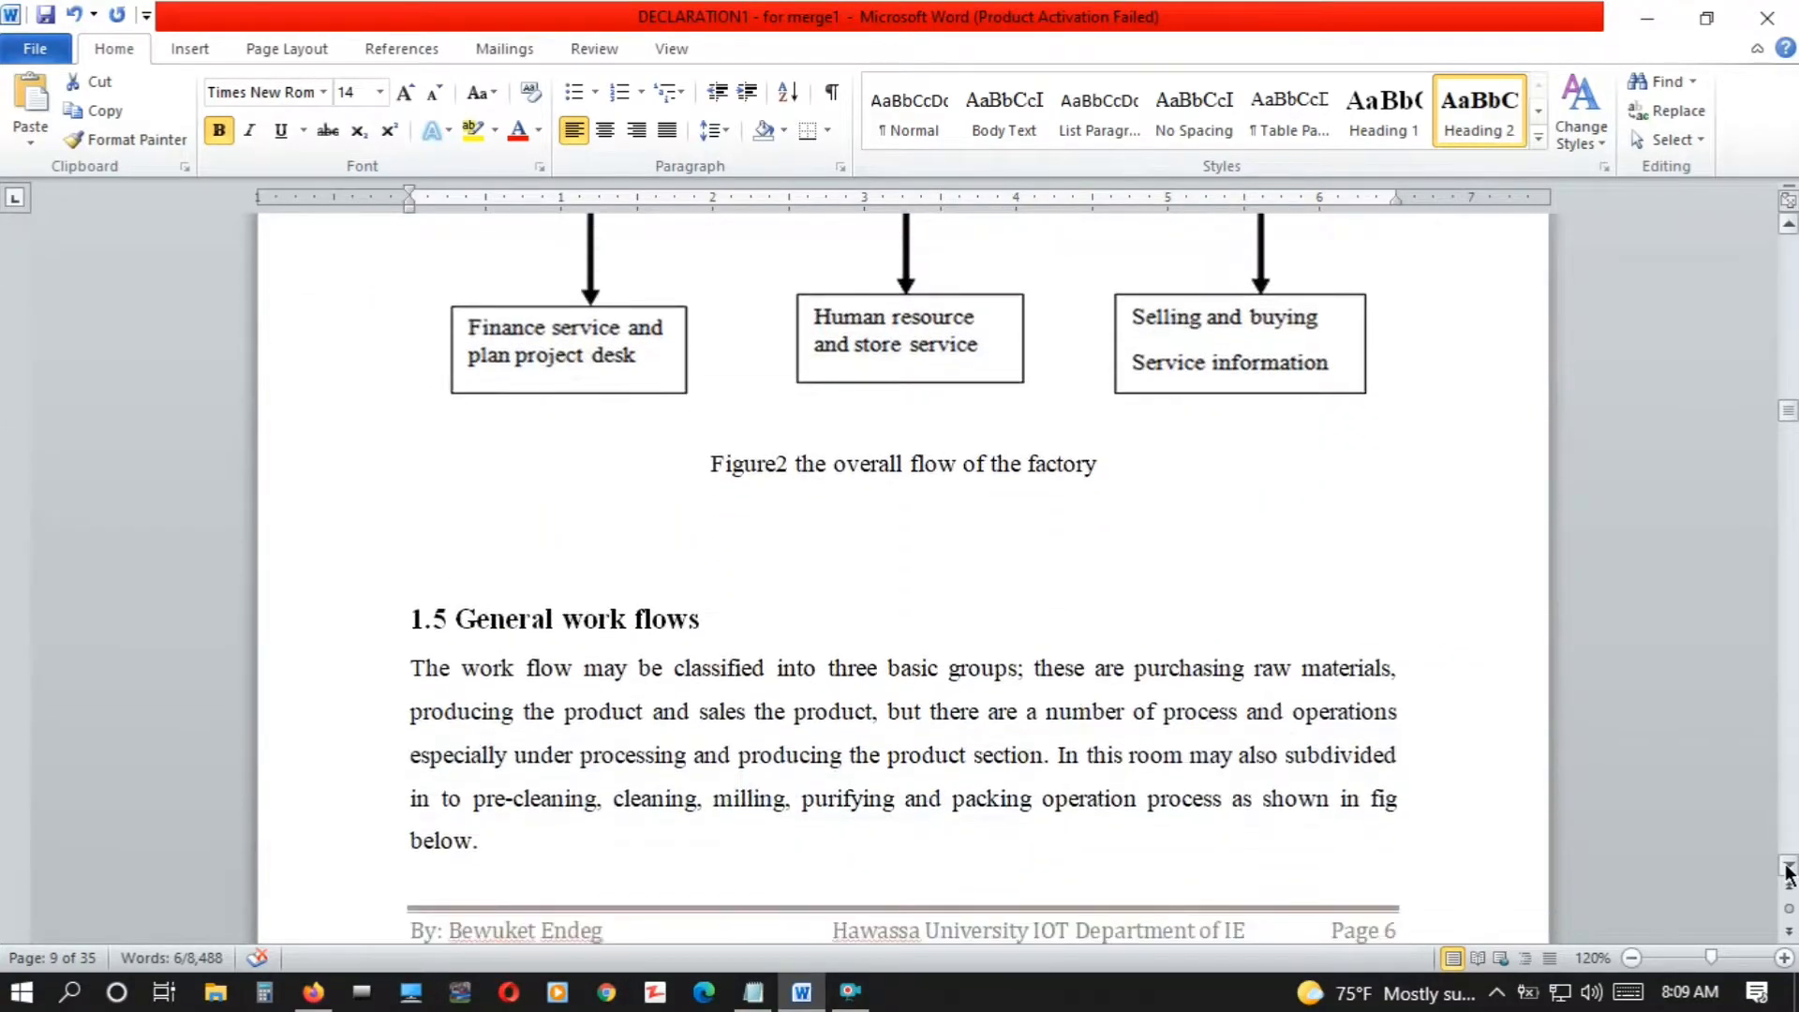
drag(716, 345, 354, 345)
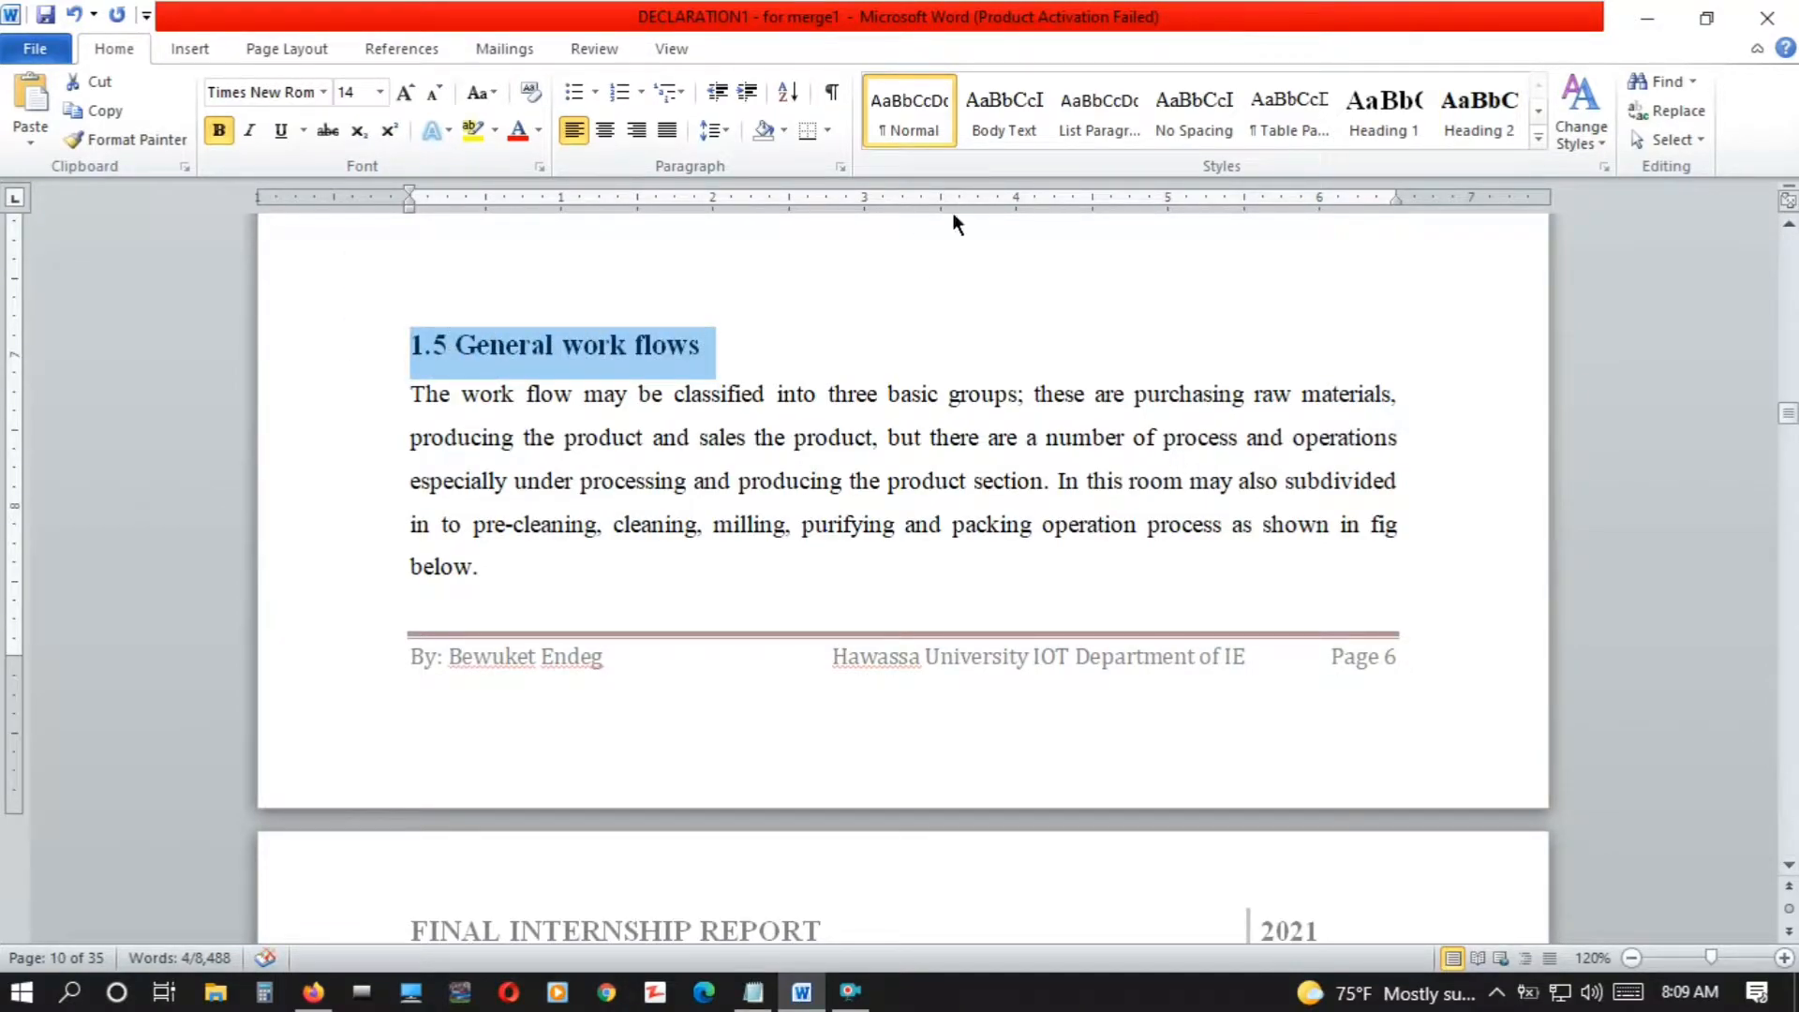
click(1449, 109)
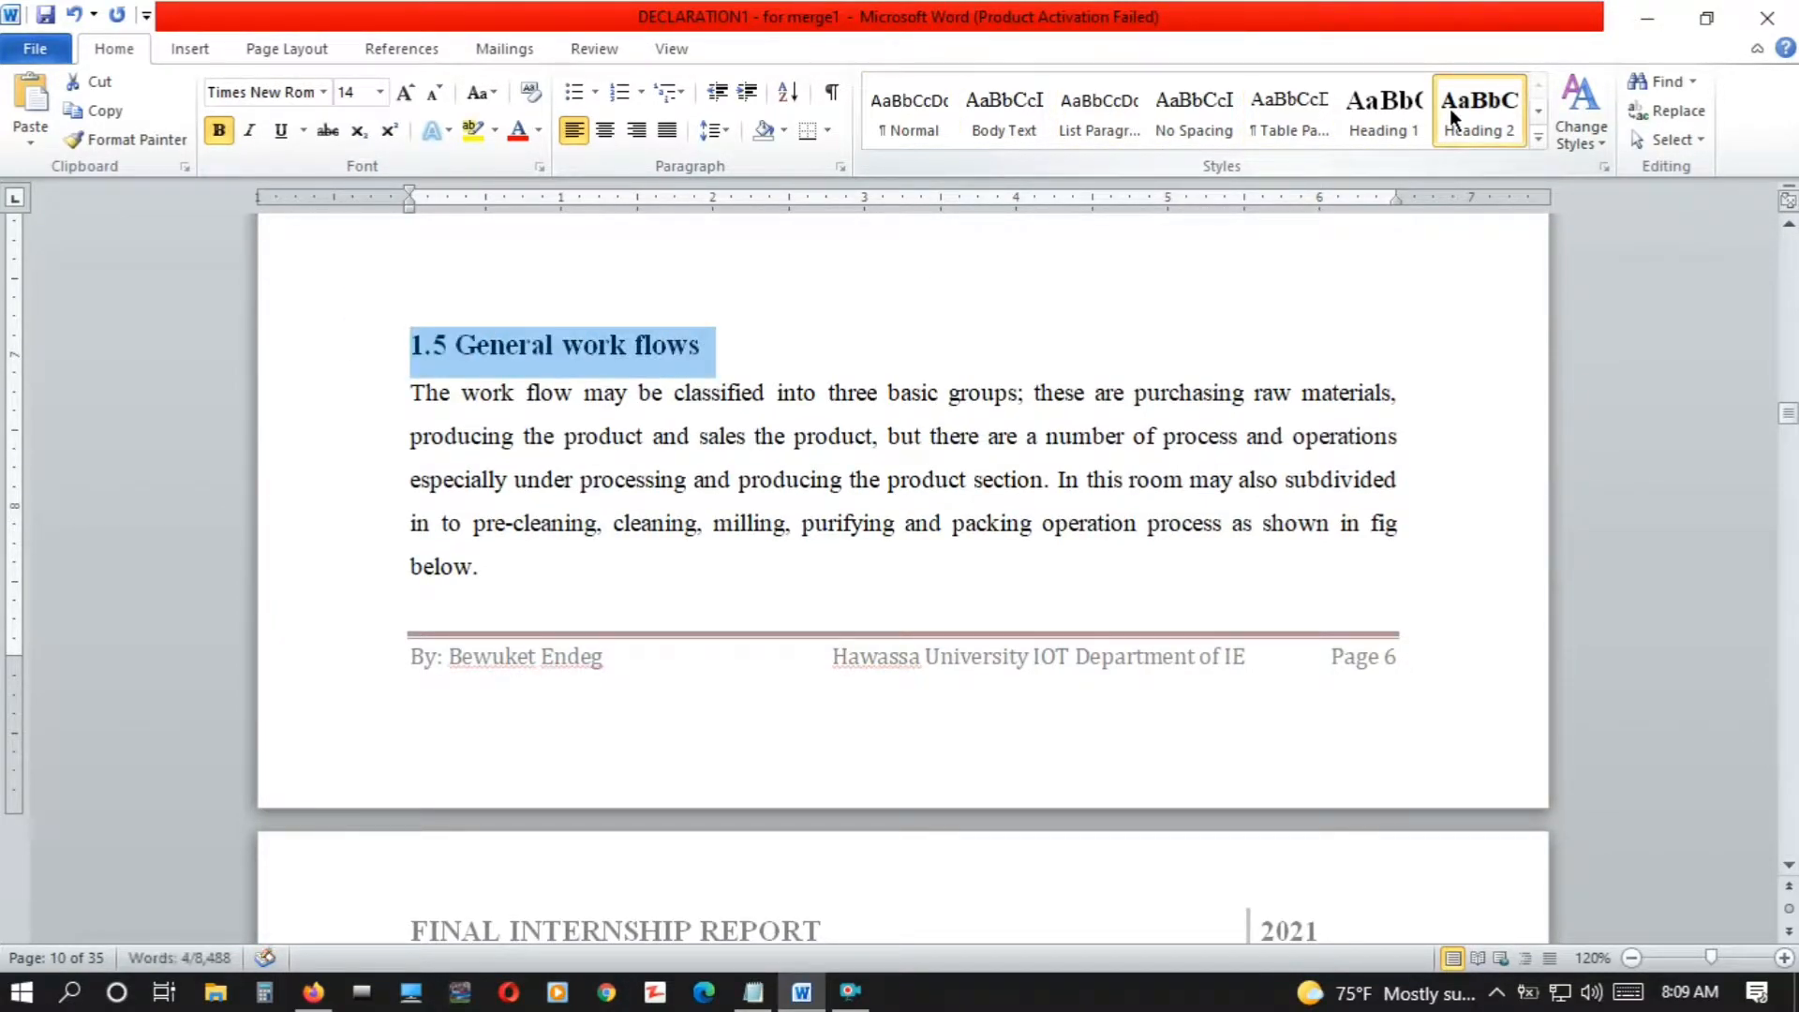
Apply the Heading 1 style to the "CHAPTER TWO" and "2 THE OVERALL INERNSHIP EXPERENCES" titles
click(1789, 864)
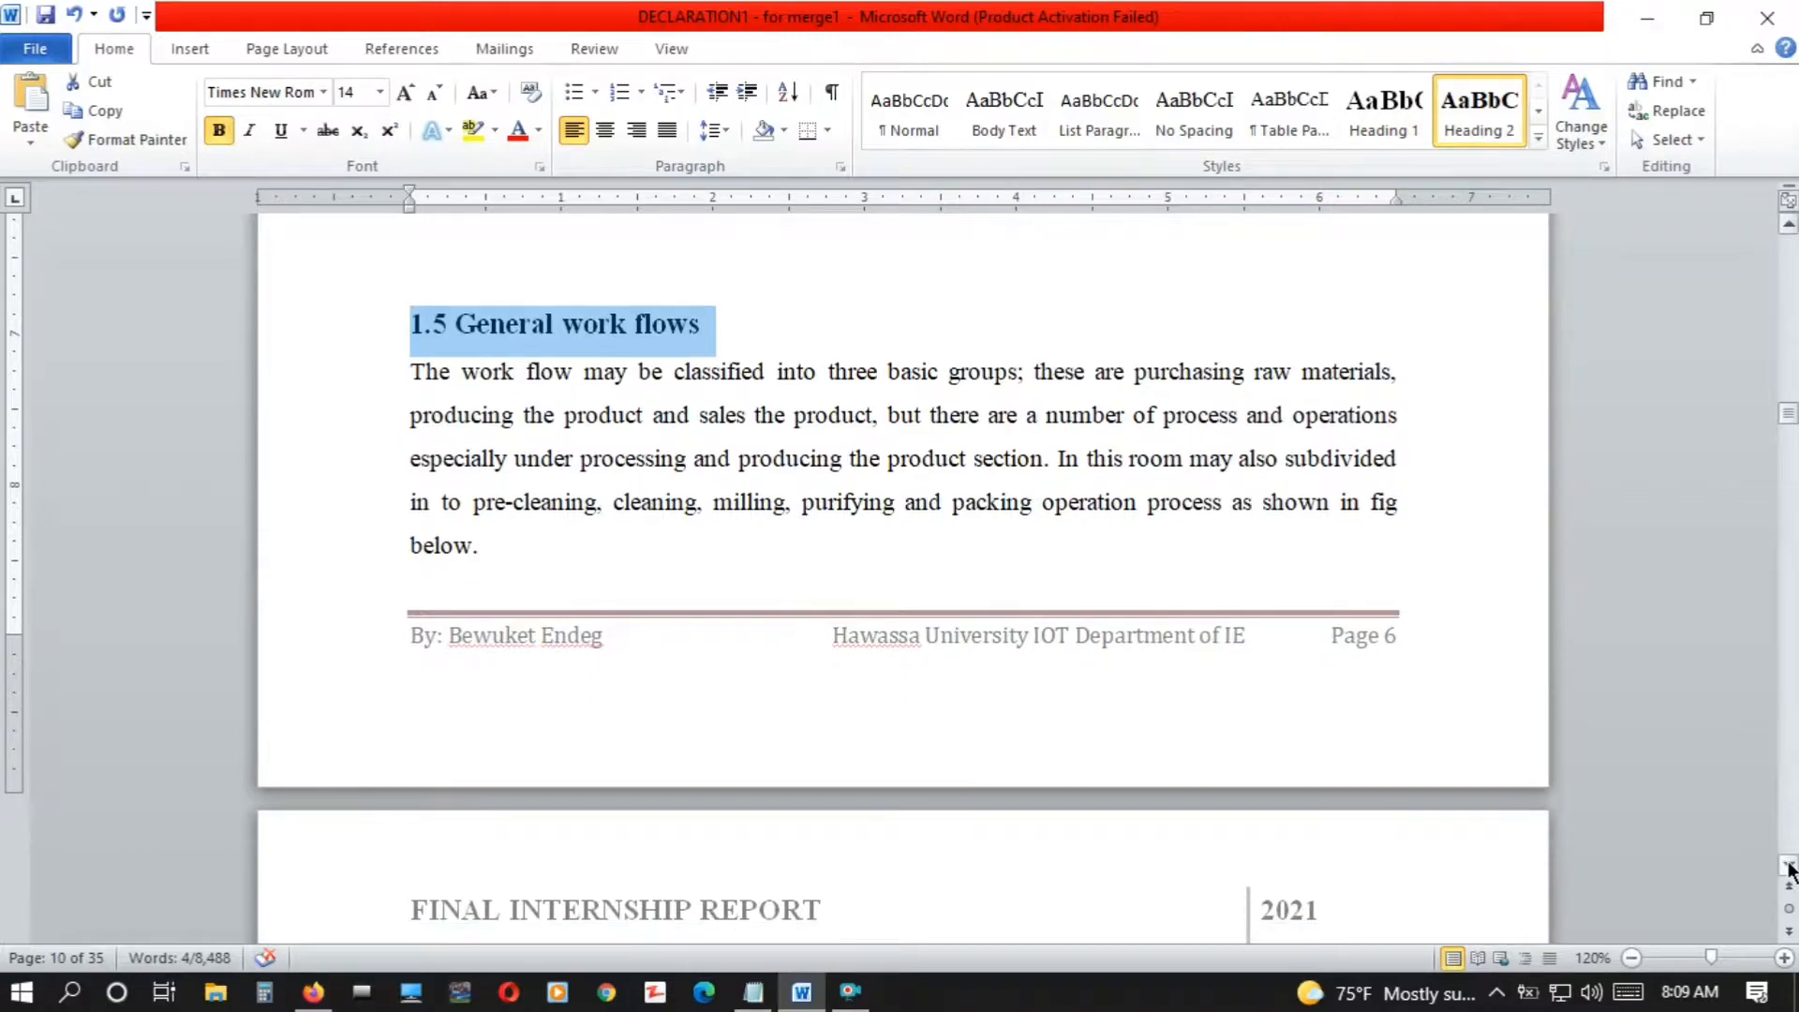
click(1789, 864)
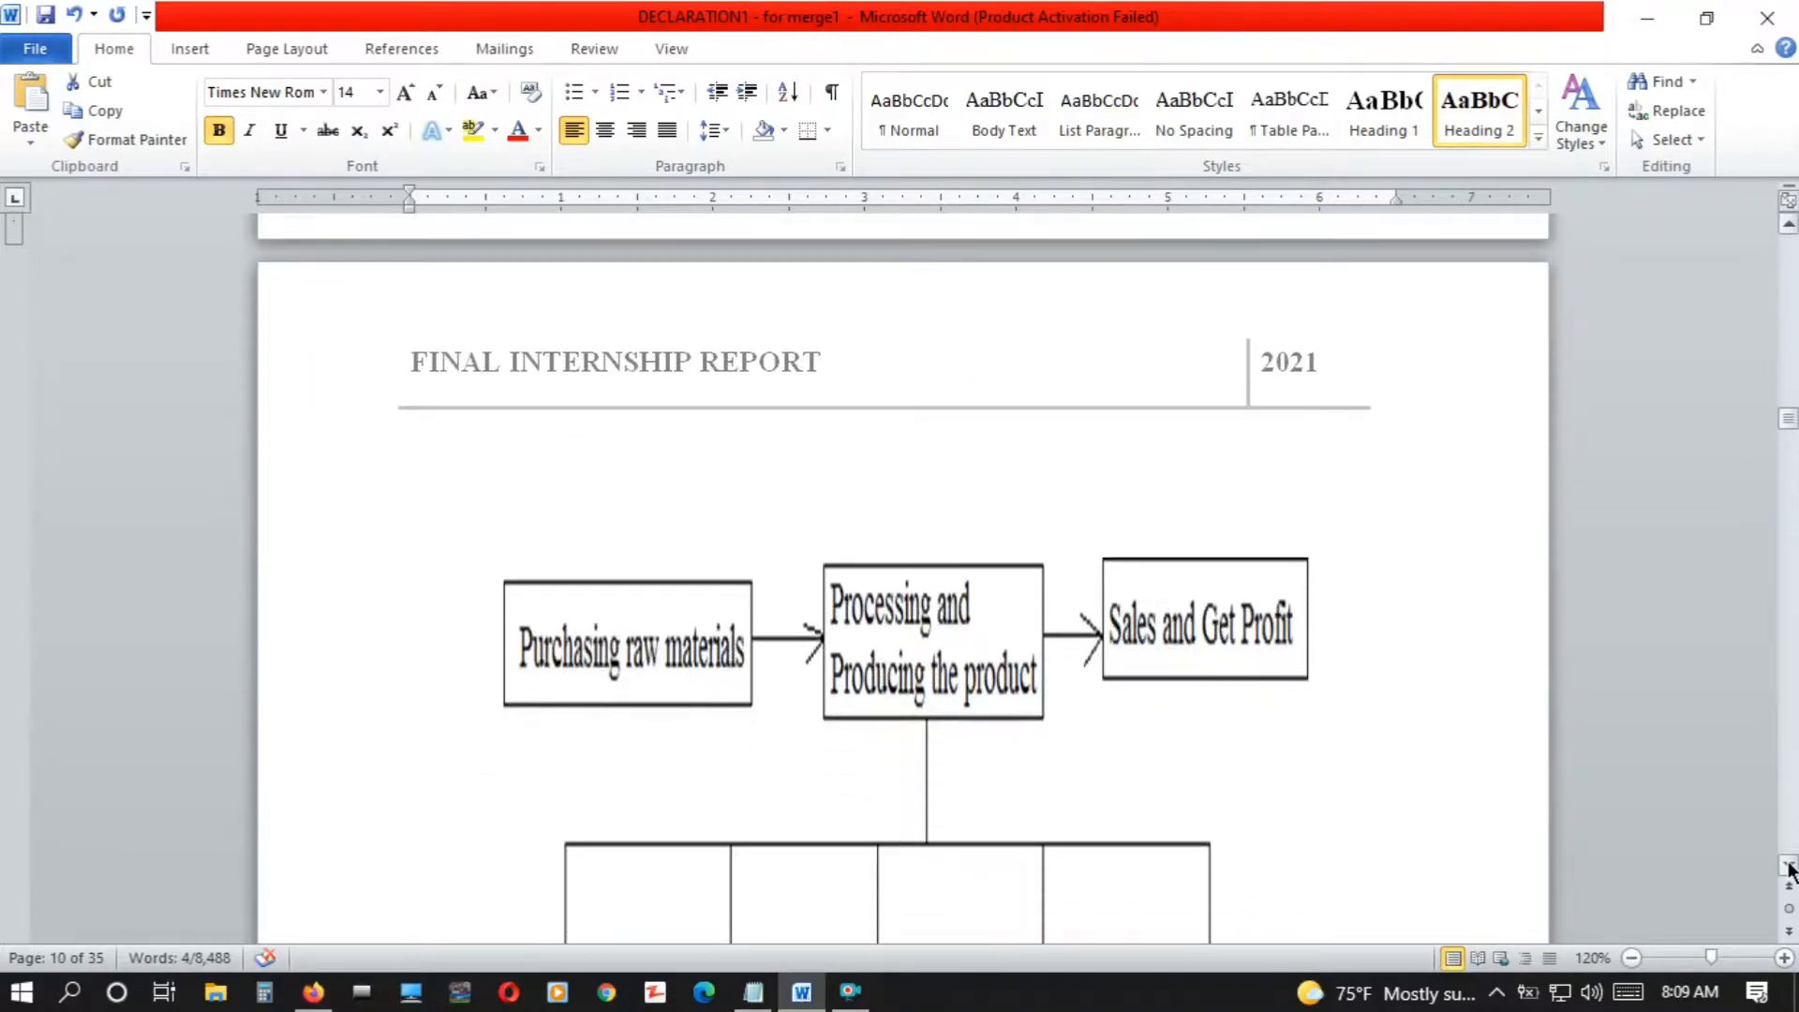
click(1789, 864)
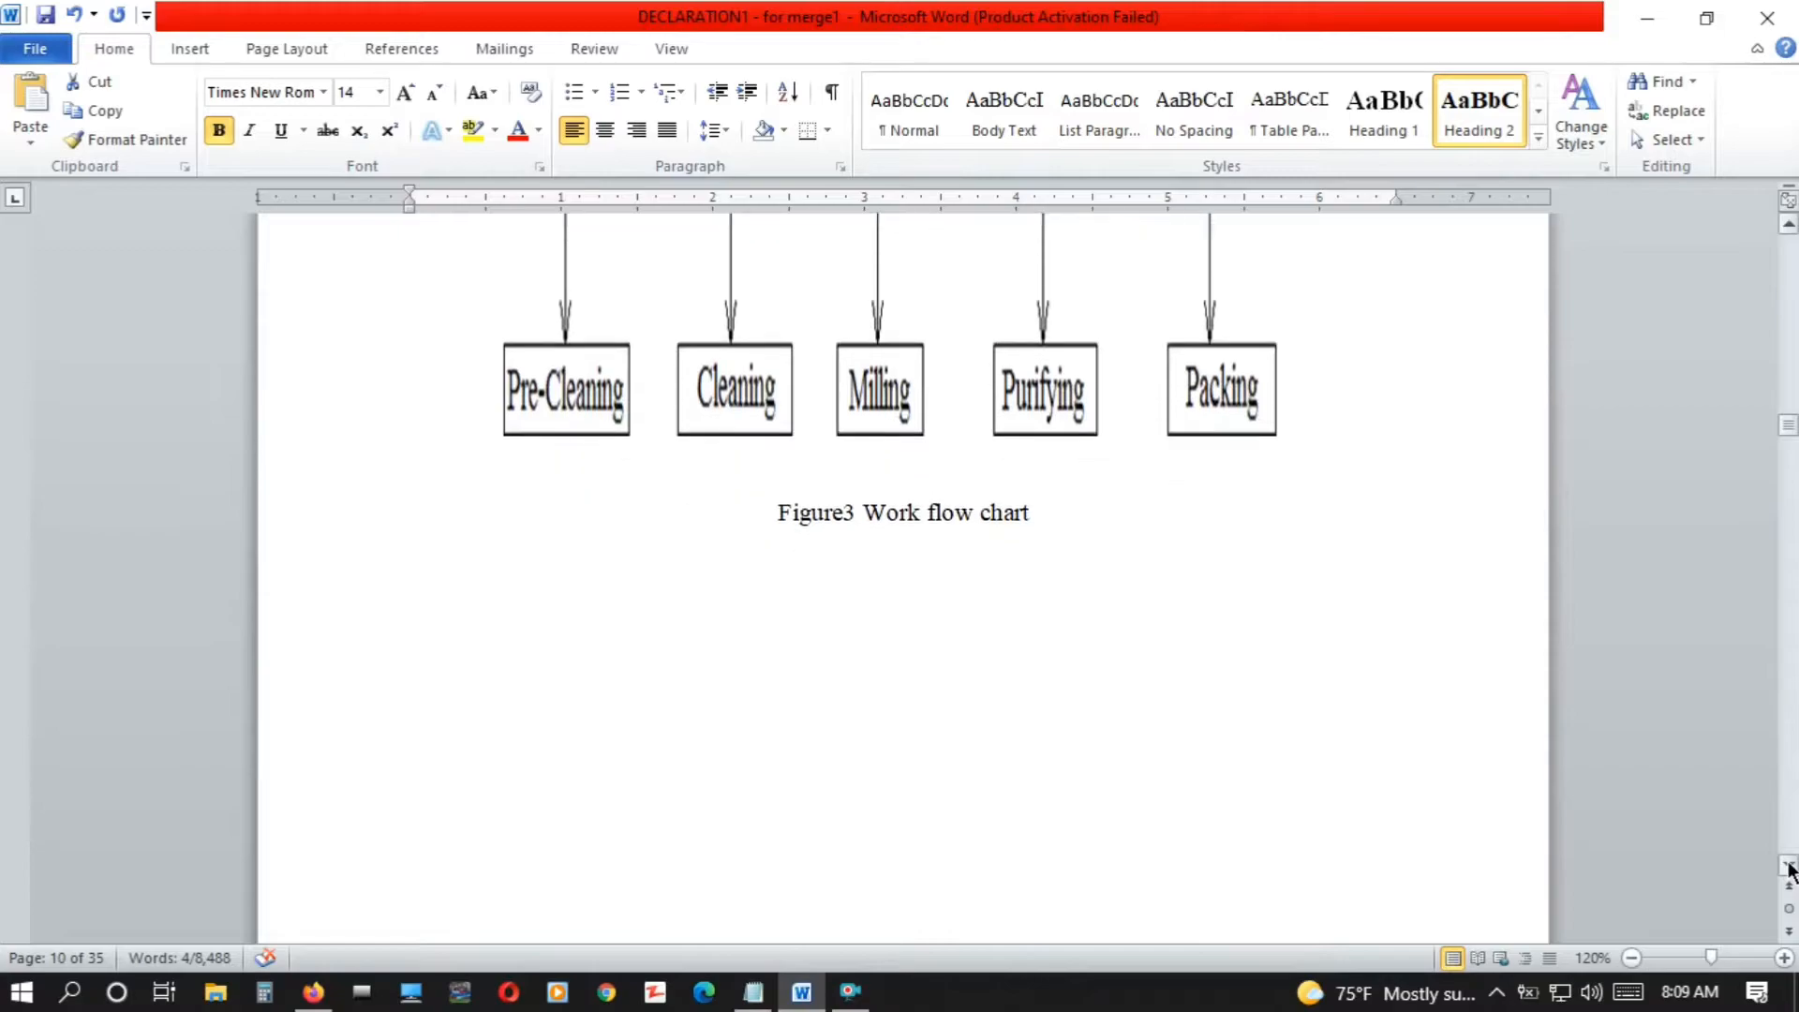
click(1790, 865)
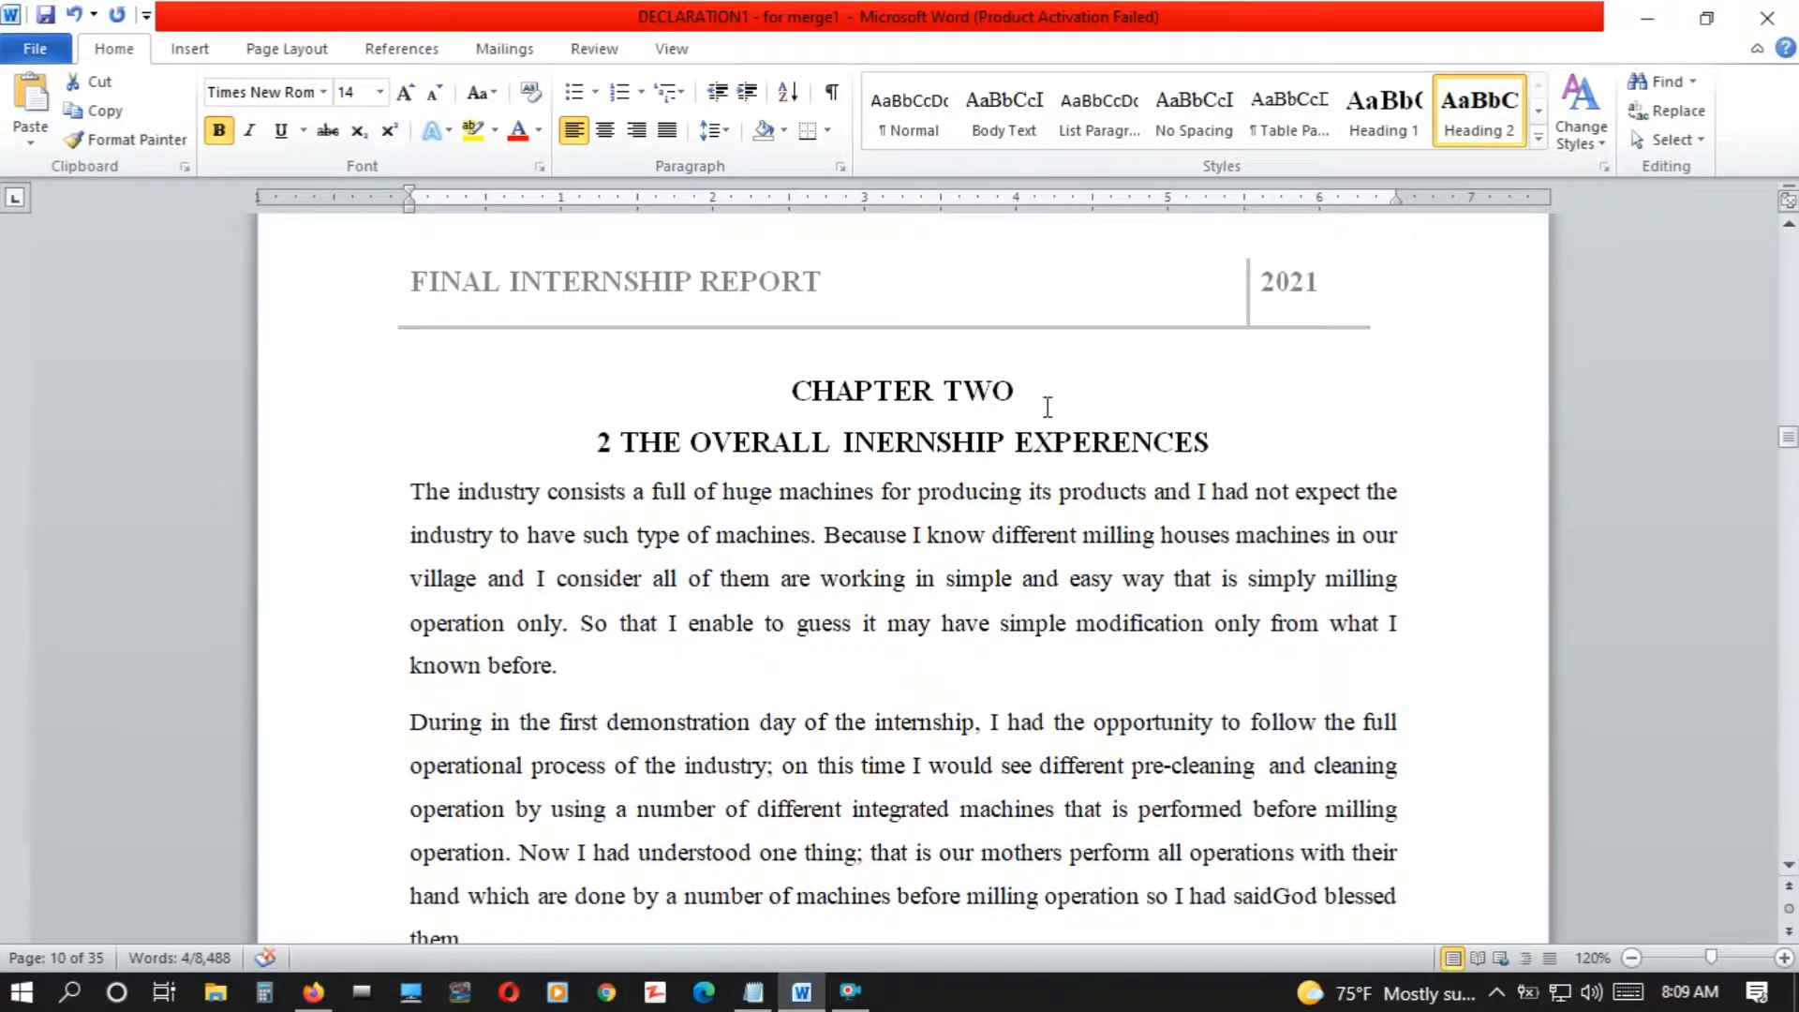
drag(1045, 387, 791, 390)
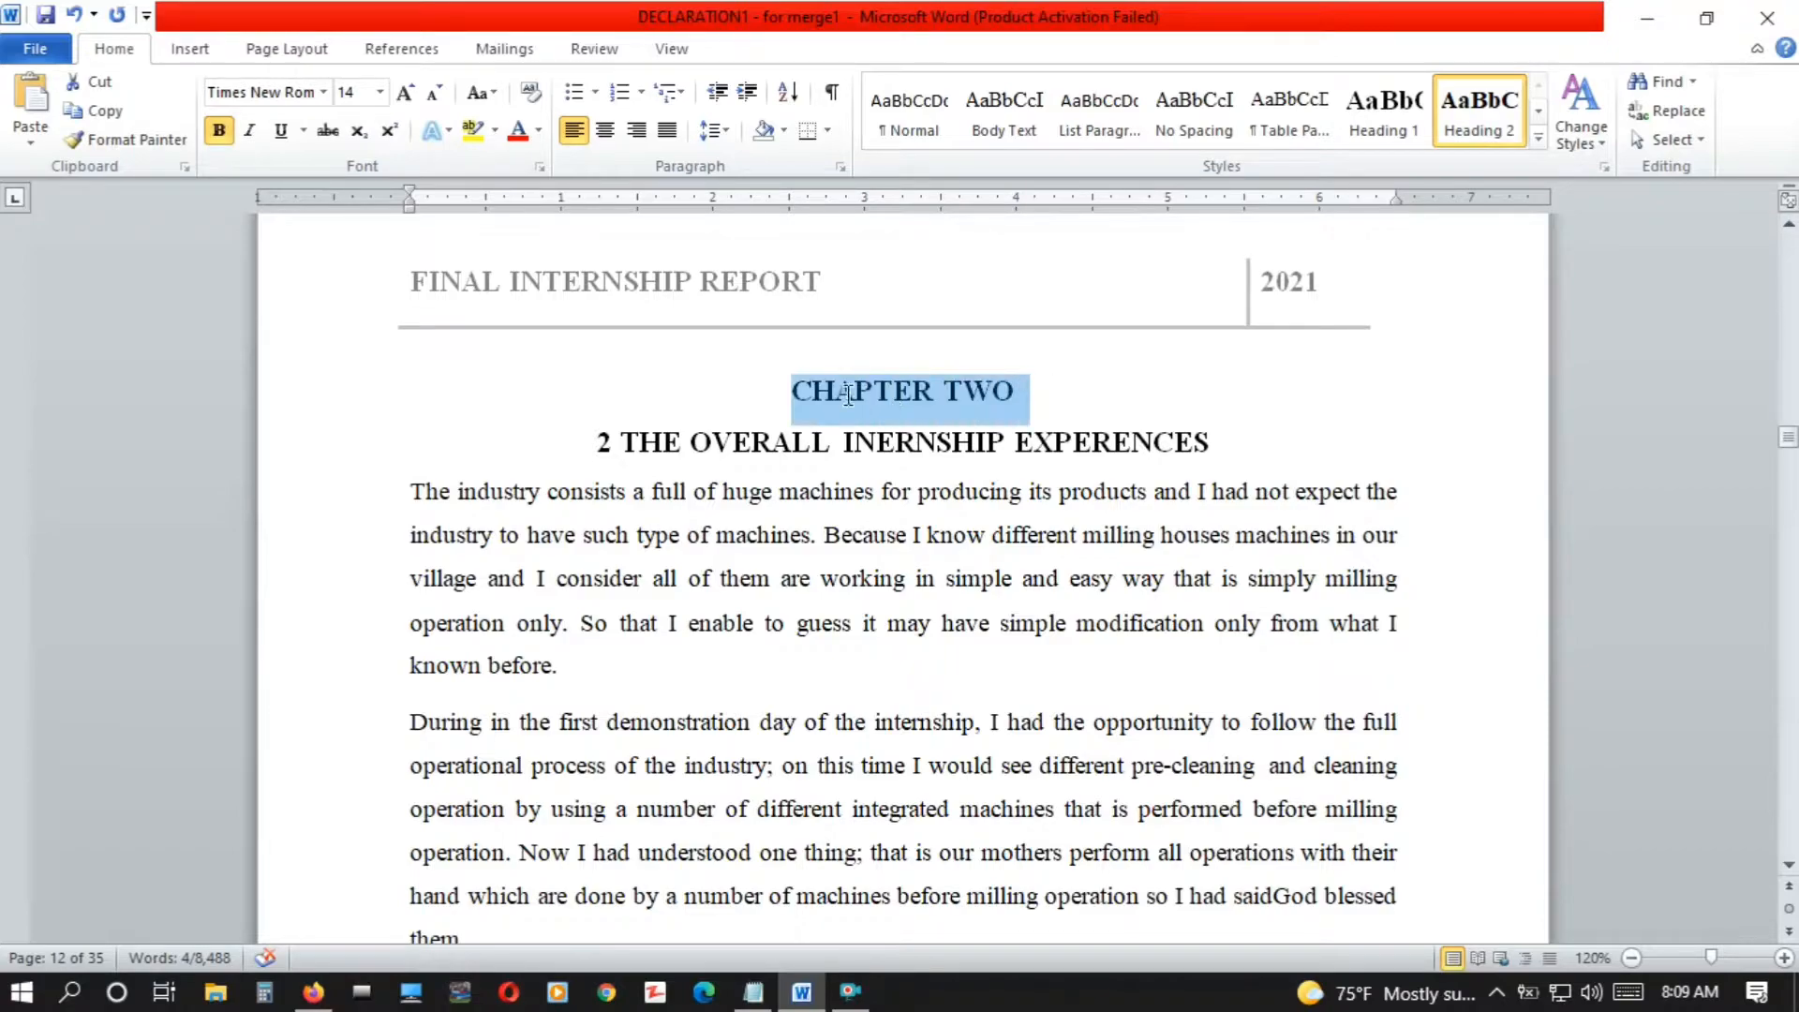
click(1370, 129)
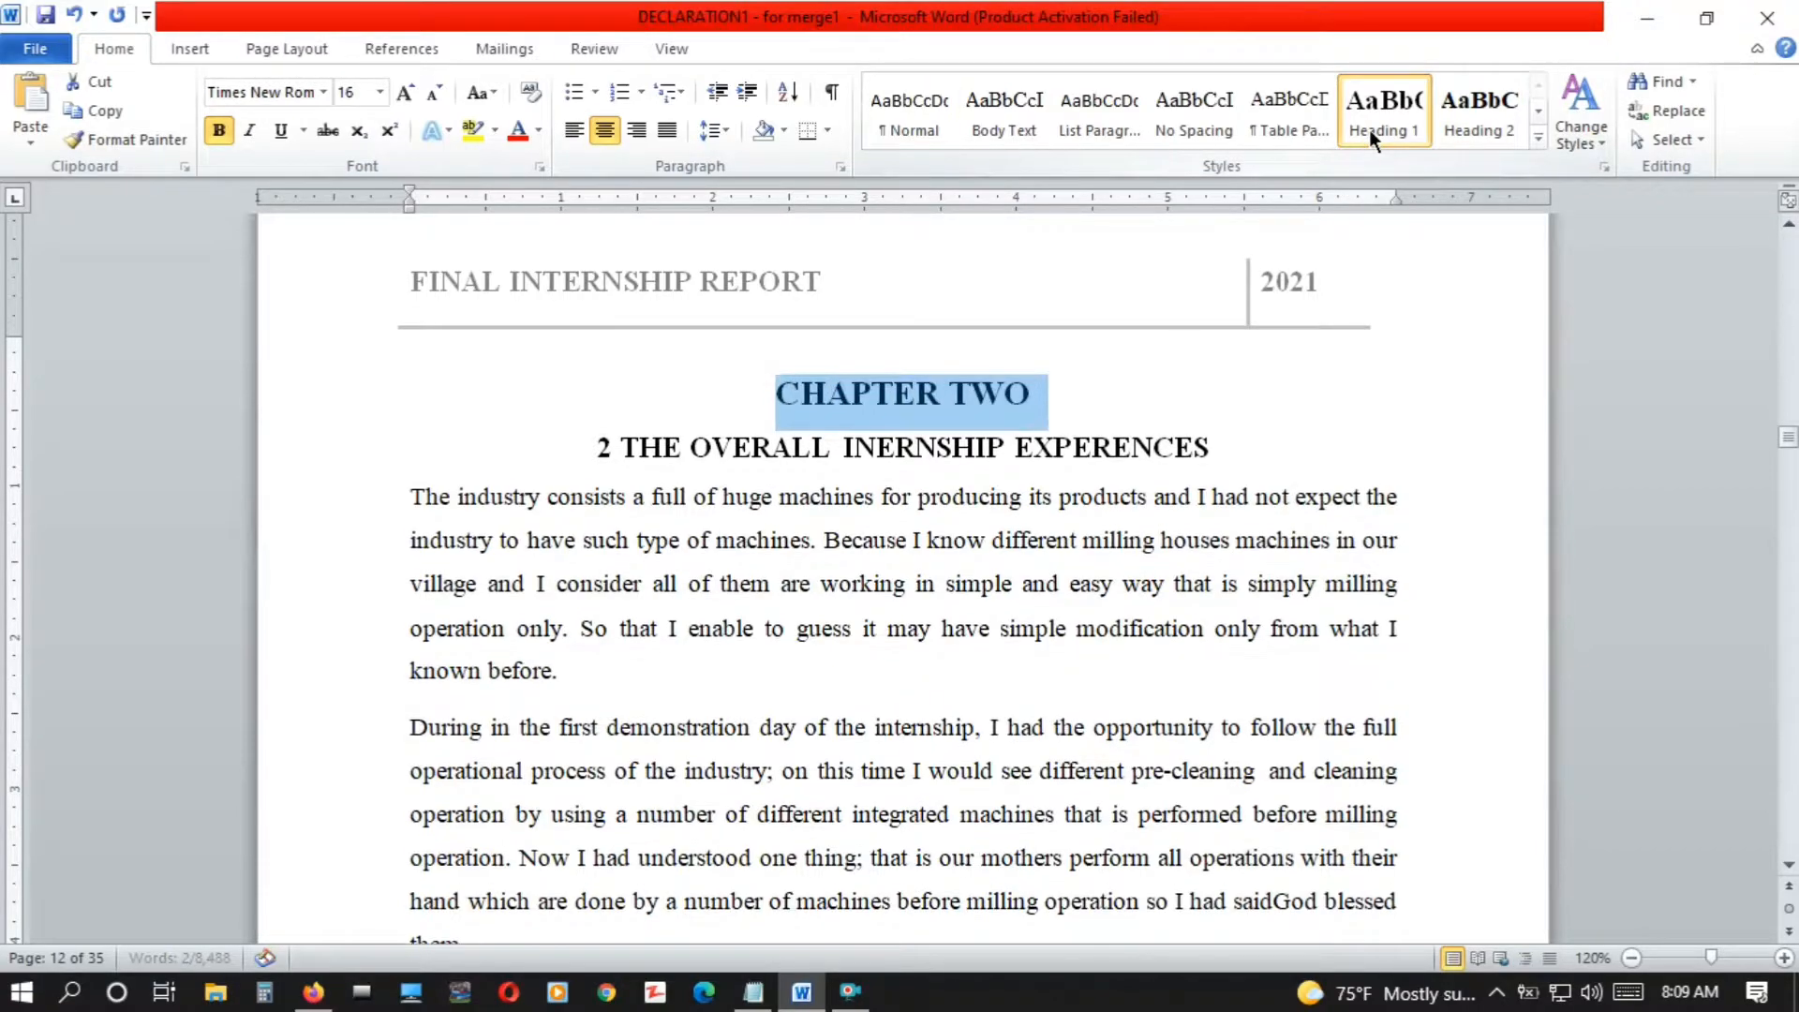
drag(1216, 448, 581, 451)
click(1401, 126)
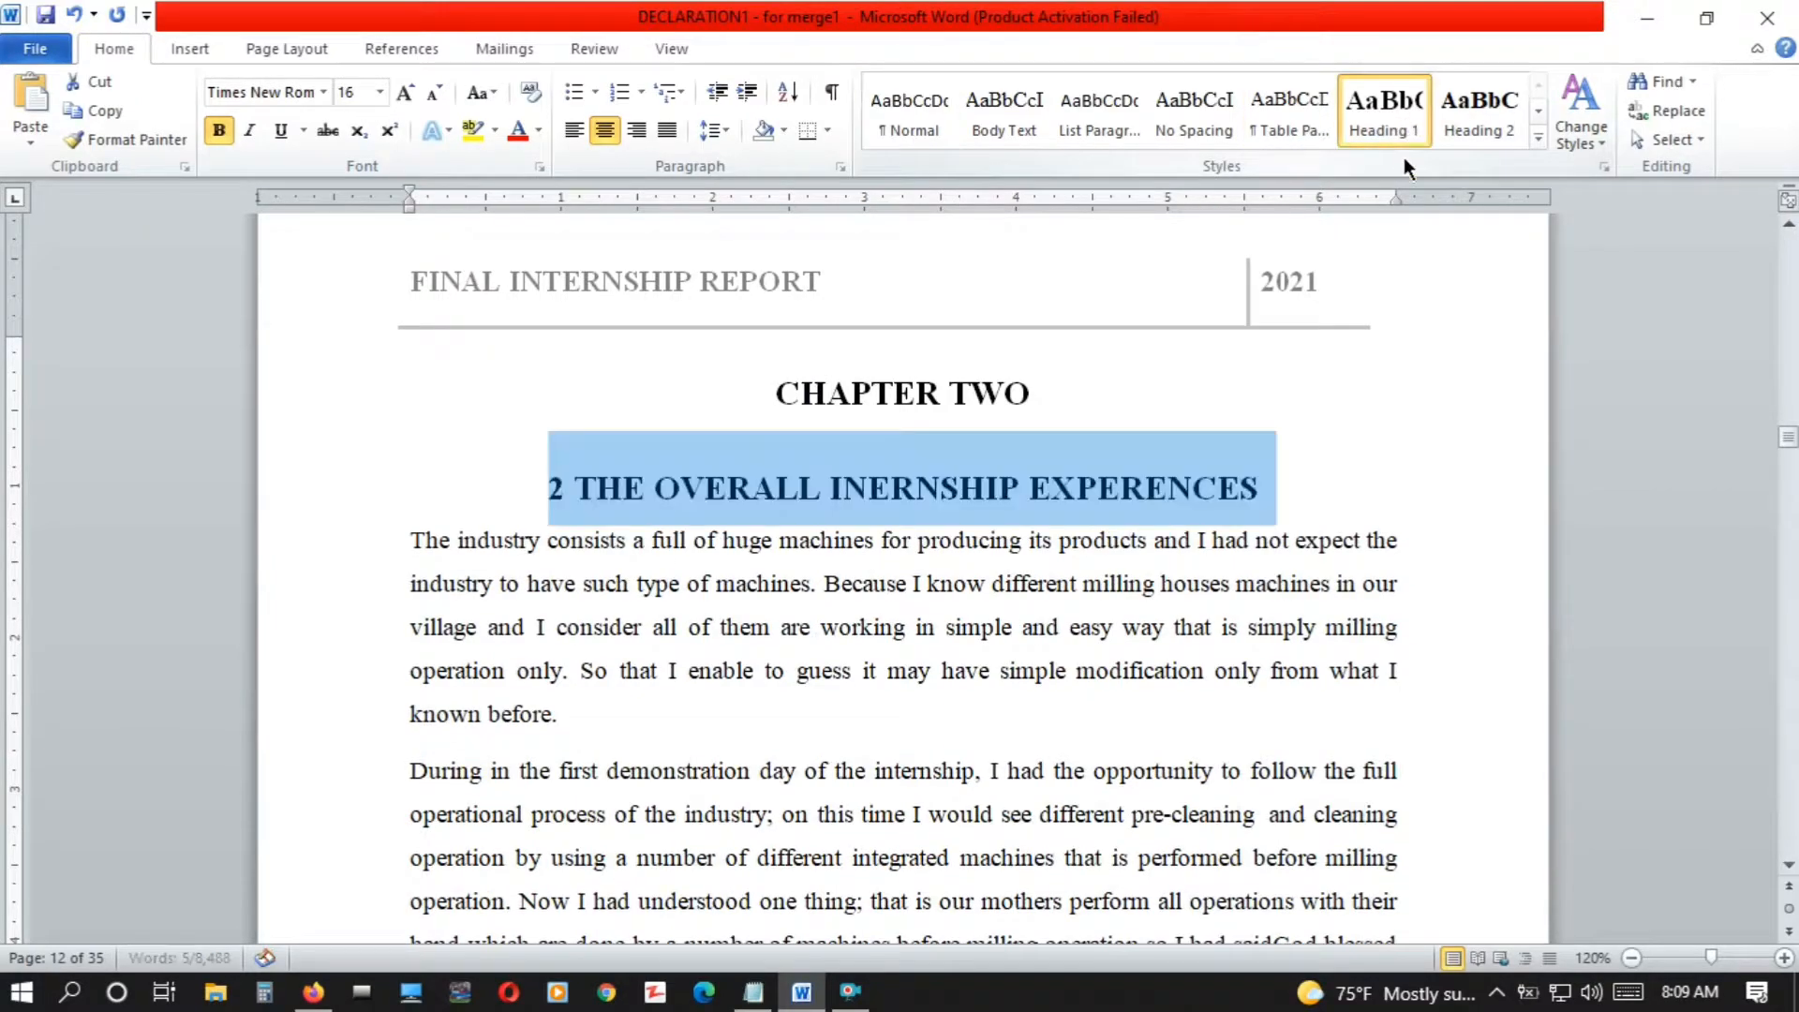
Apply the Heading 2 style to the "2.1 How I get in to the company" and "2.2 Sections I have been working on" titles
scroll(1790, 871, down, 6)
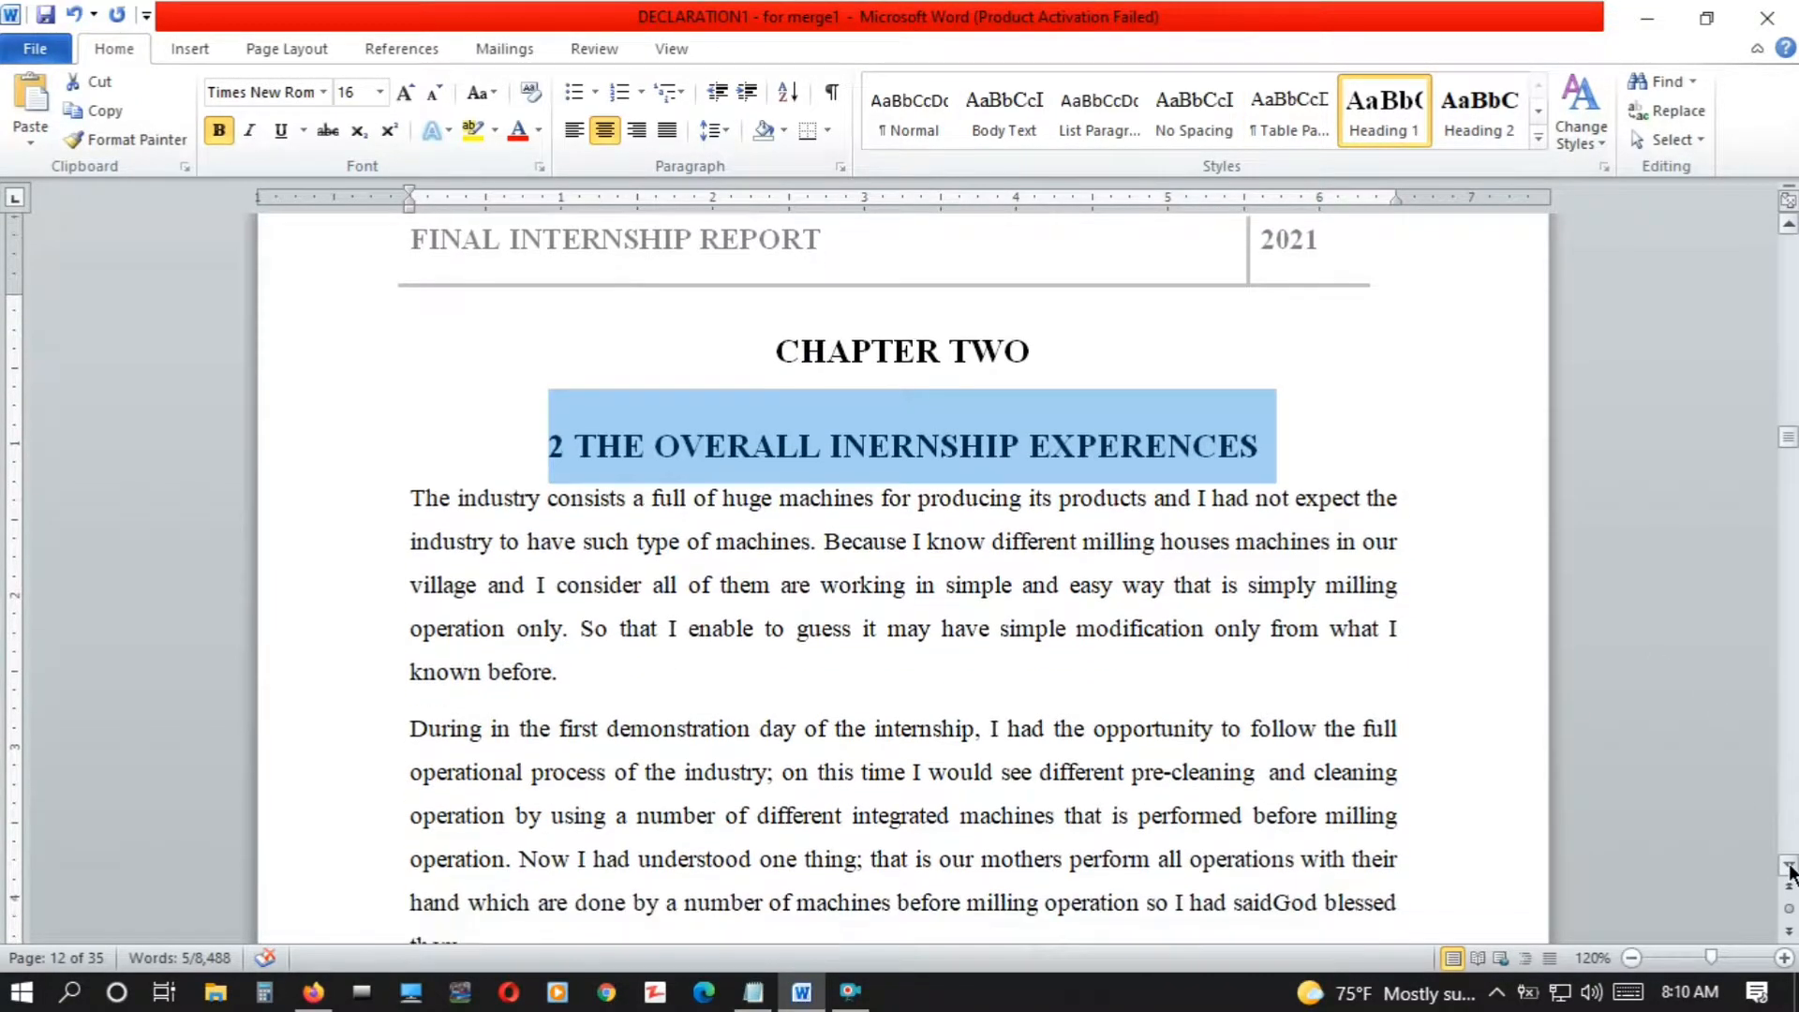
drag(815, 498, 412, 484)
drag(816, 503, 430, 506)
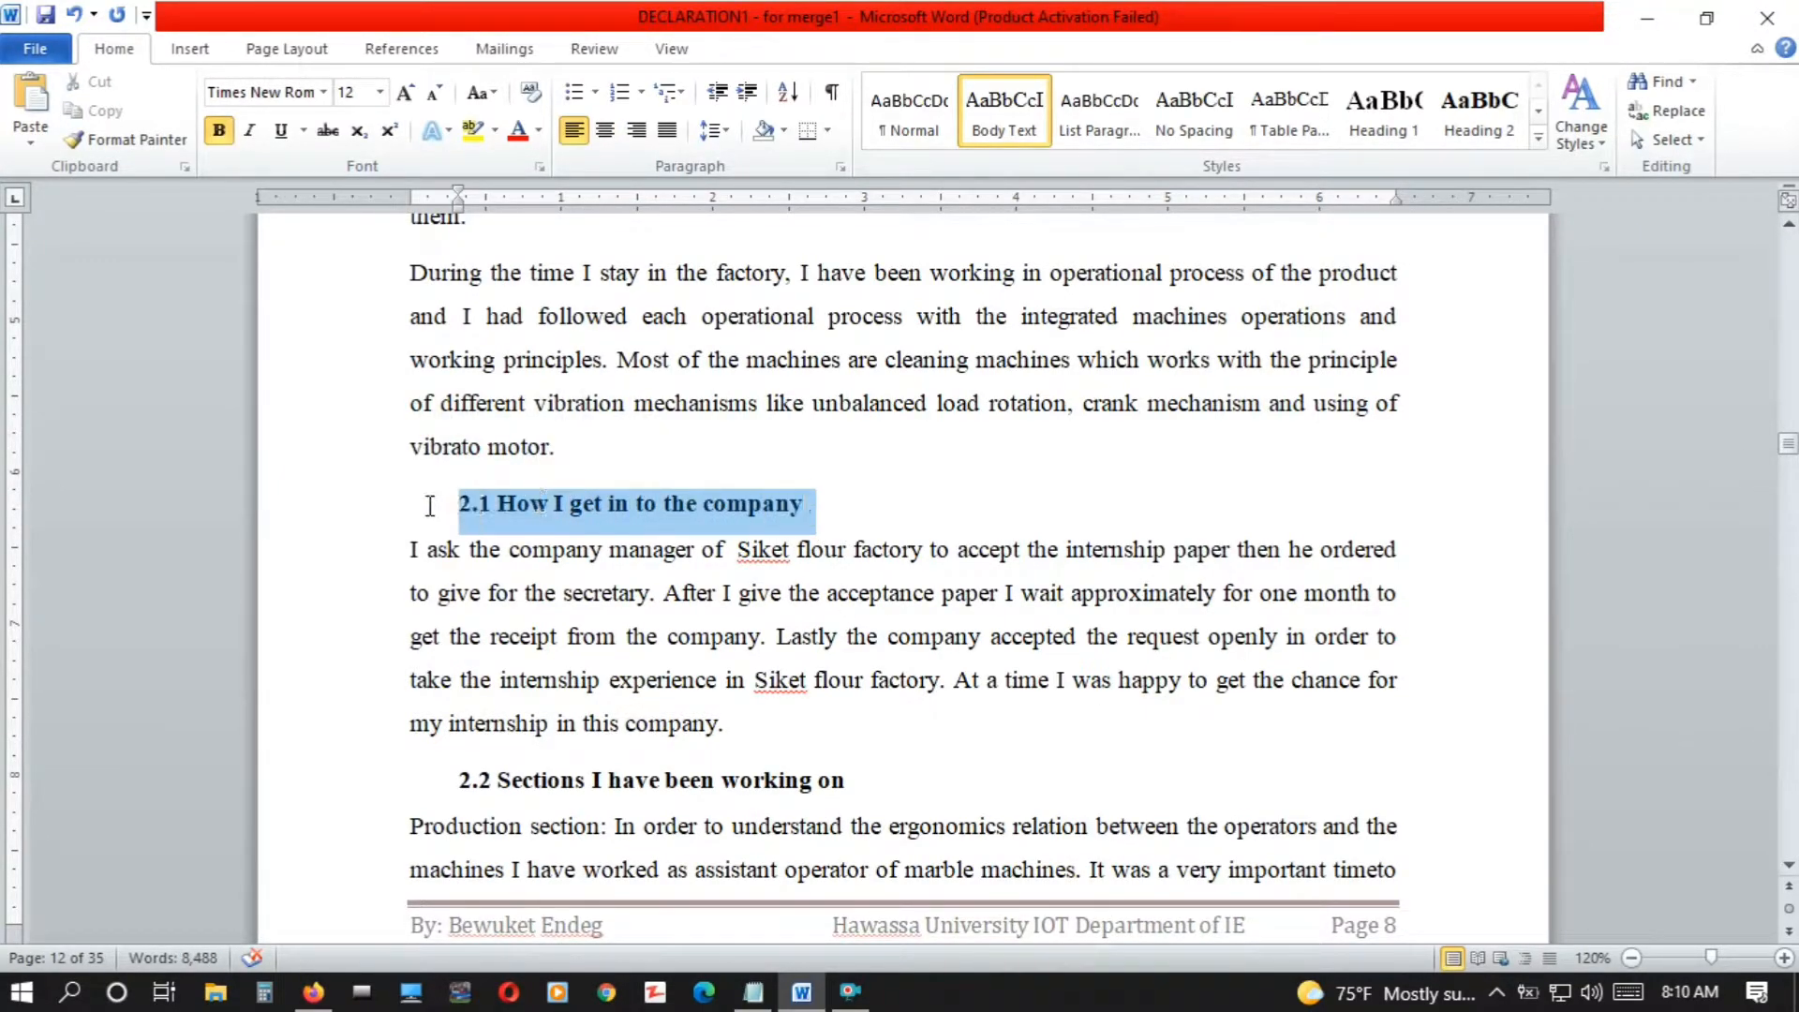
click(1447, 109)
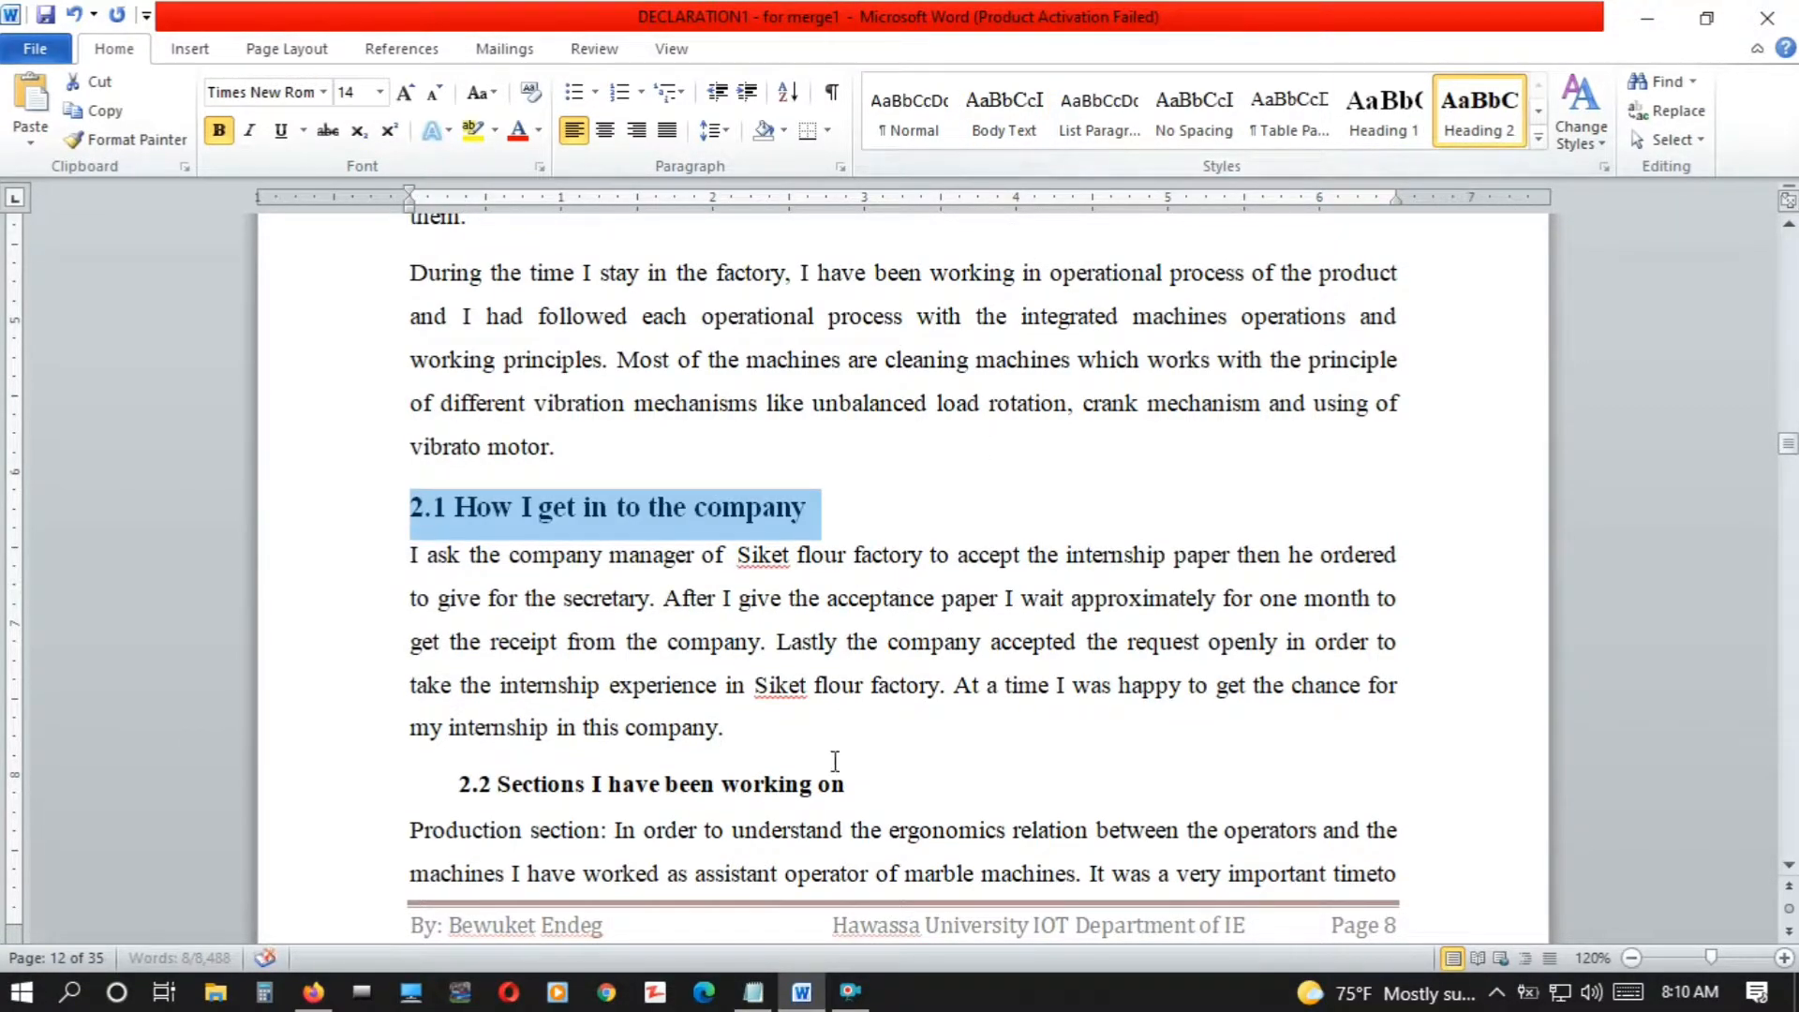
drag(847, 786, 458, 786)
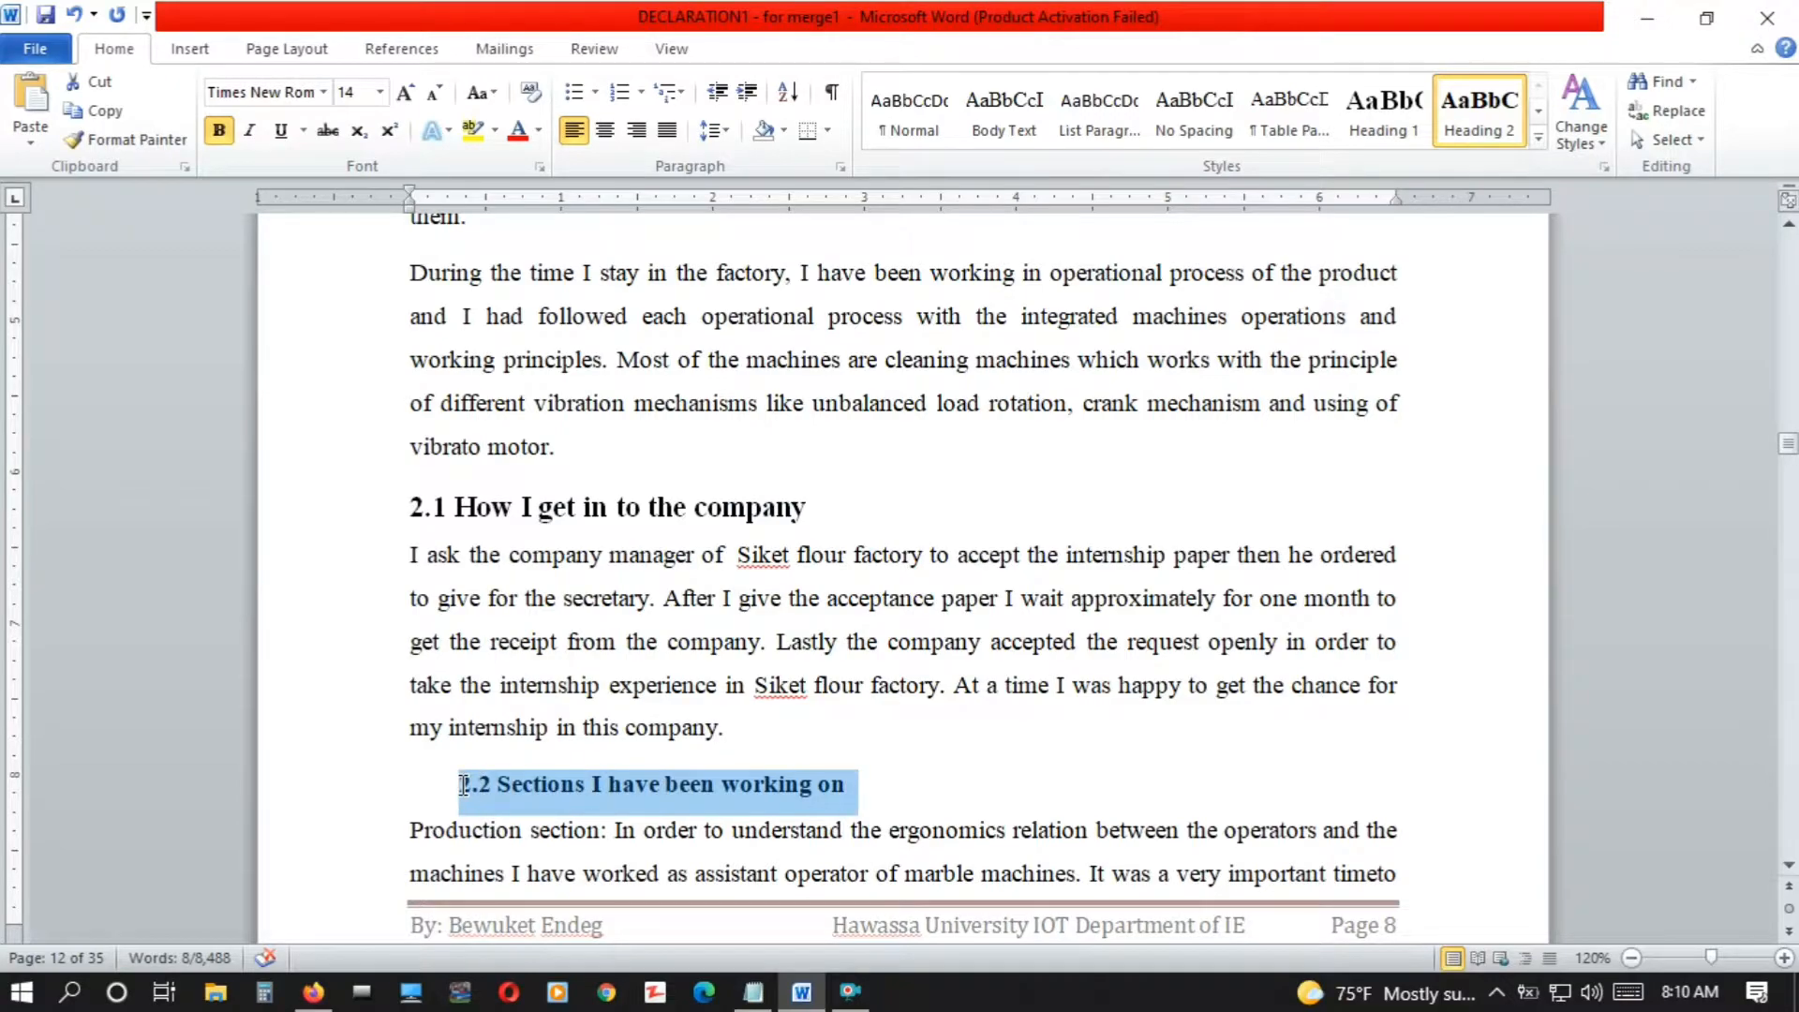
click(1469, 103)
Apply the Heading 3 style to the "2.2.1 Pre cleaning section" and "2.2.2 Cleaning Section" titles
scroll(903, 563, down, 6)
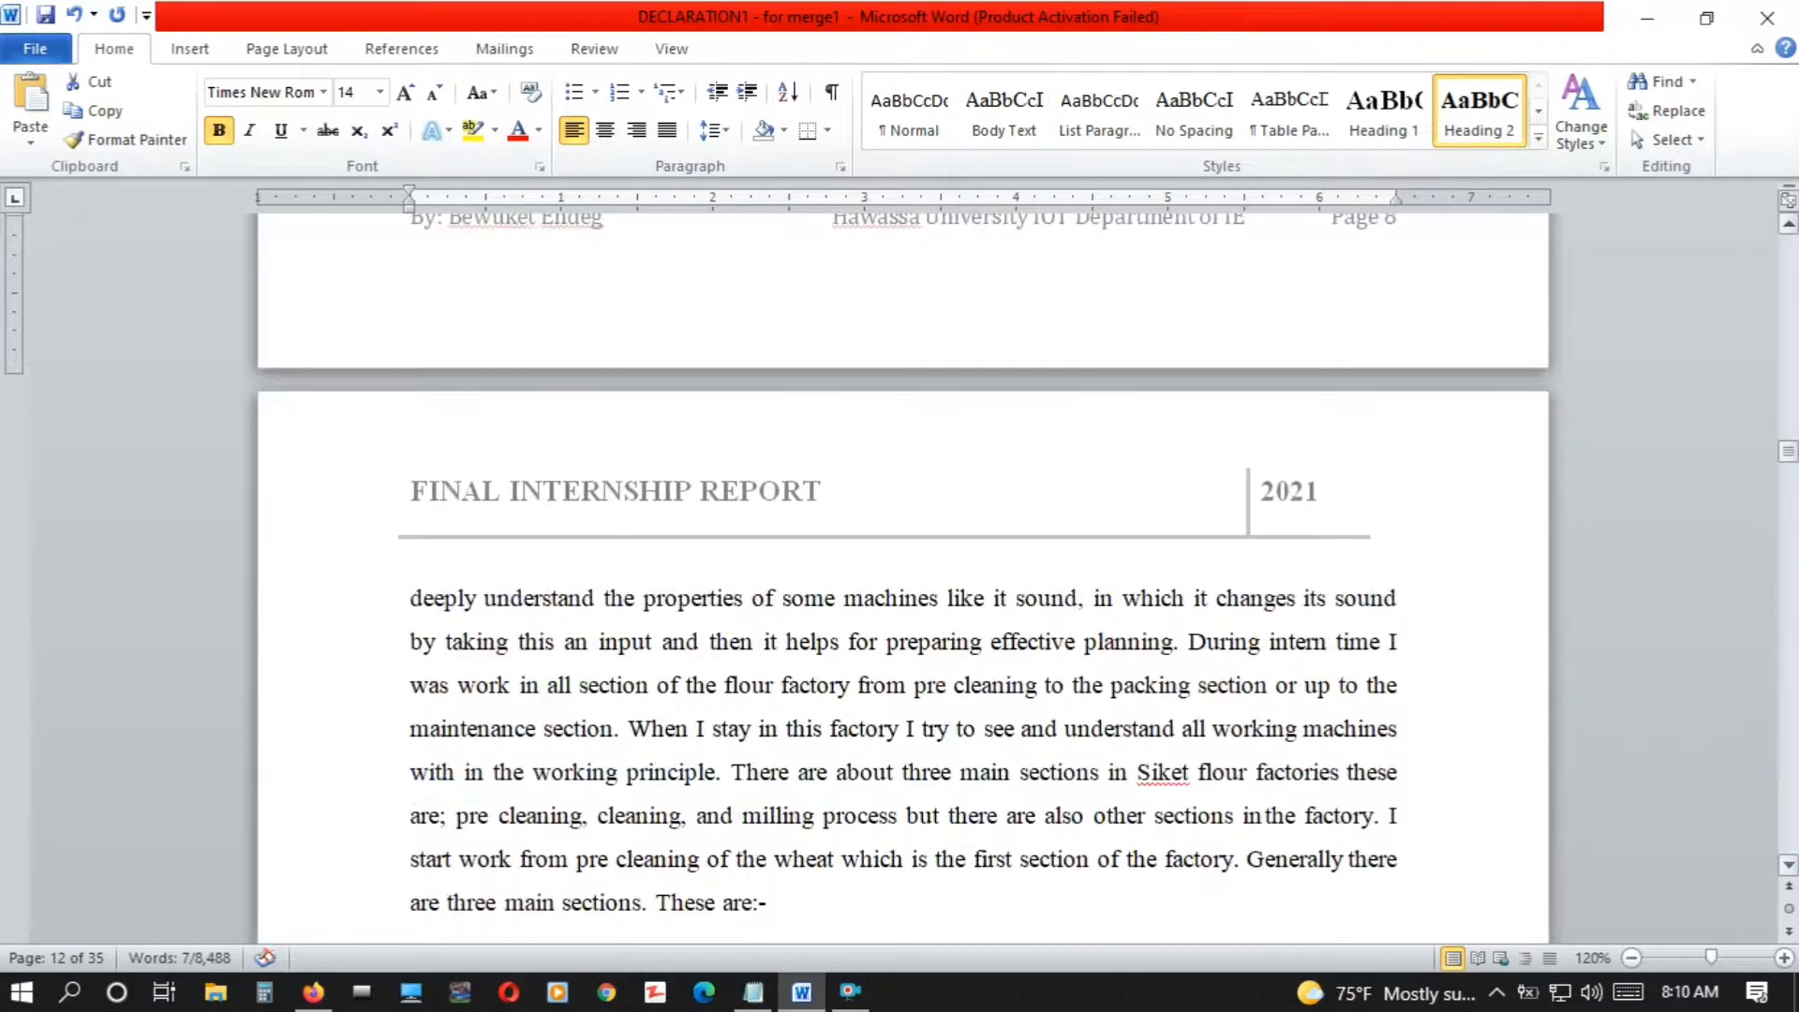
scroll(903, 563, down, 8)
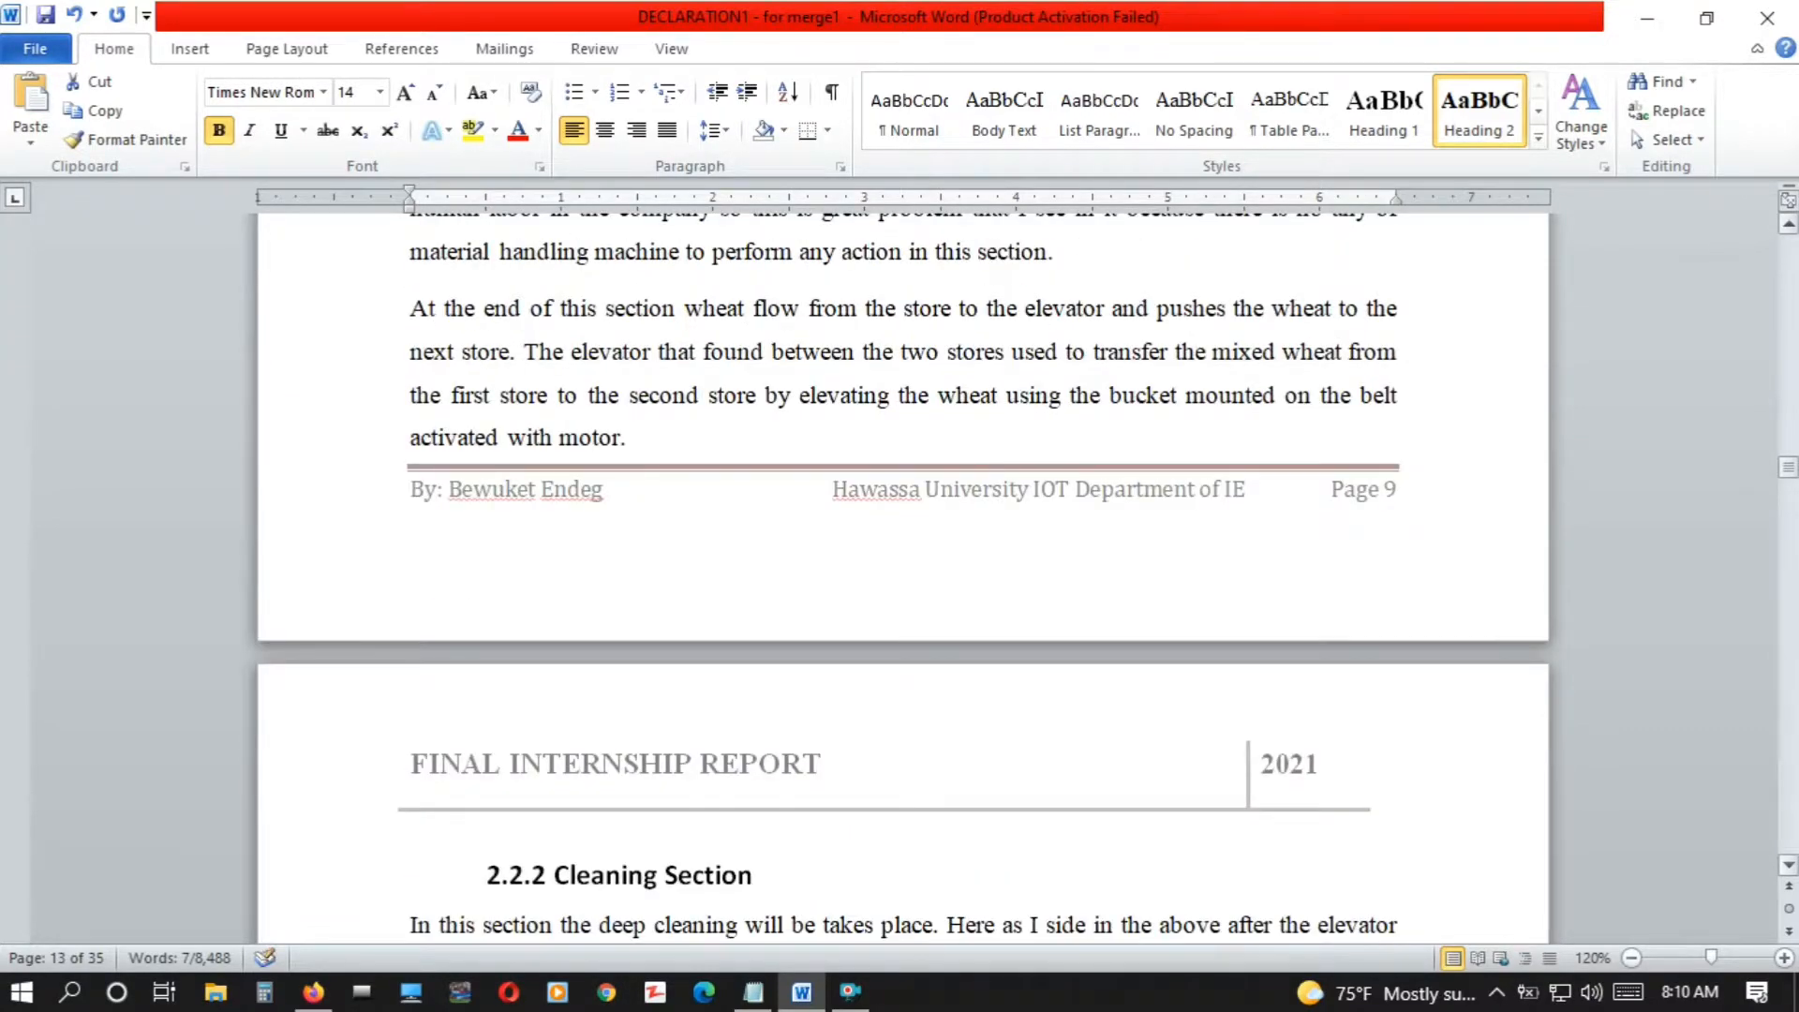
scroll(1790, 375, up, 6)
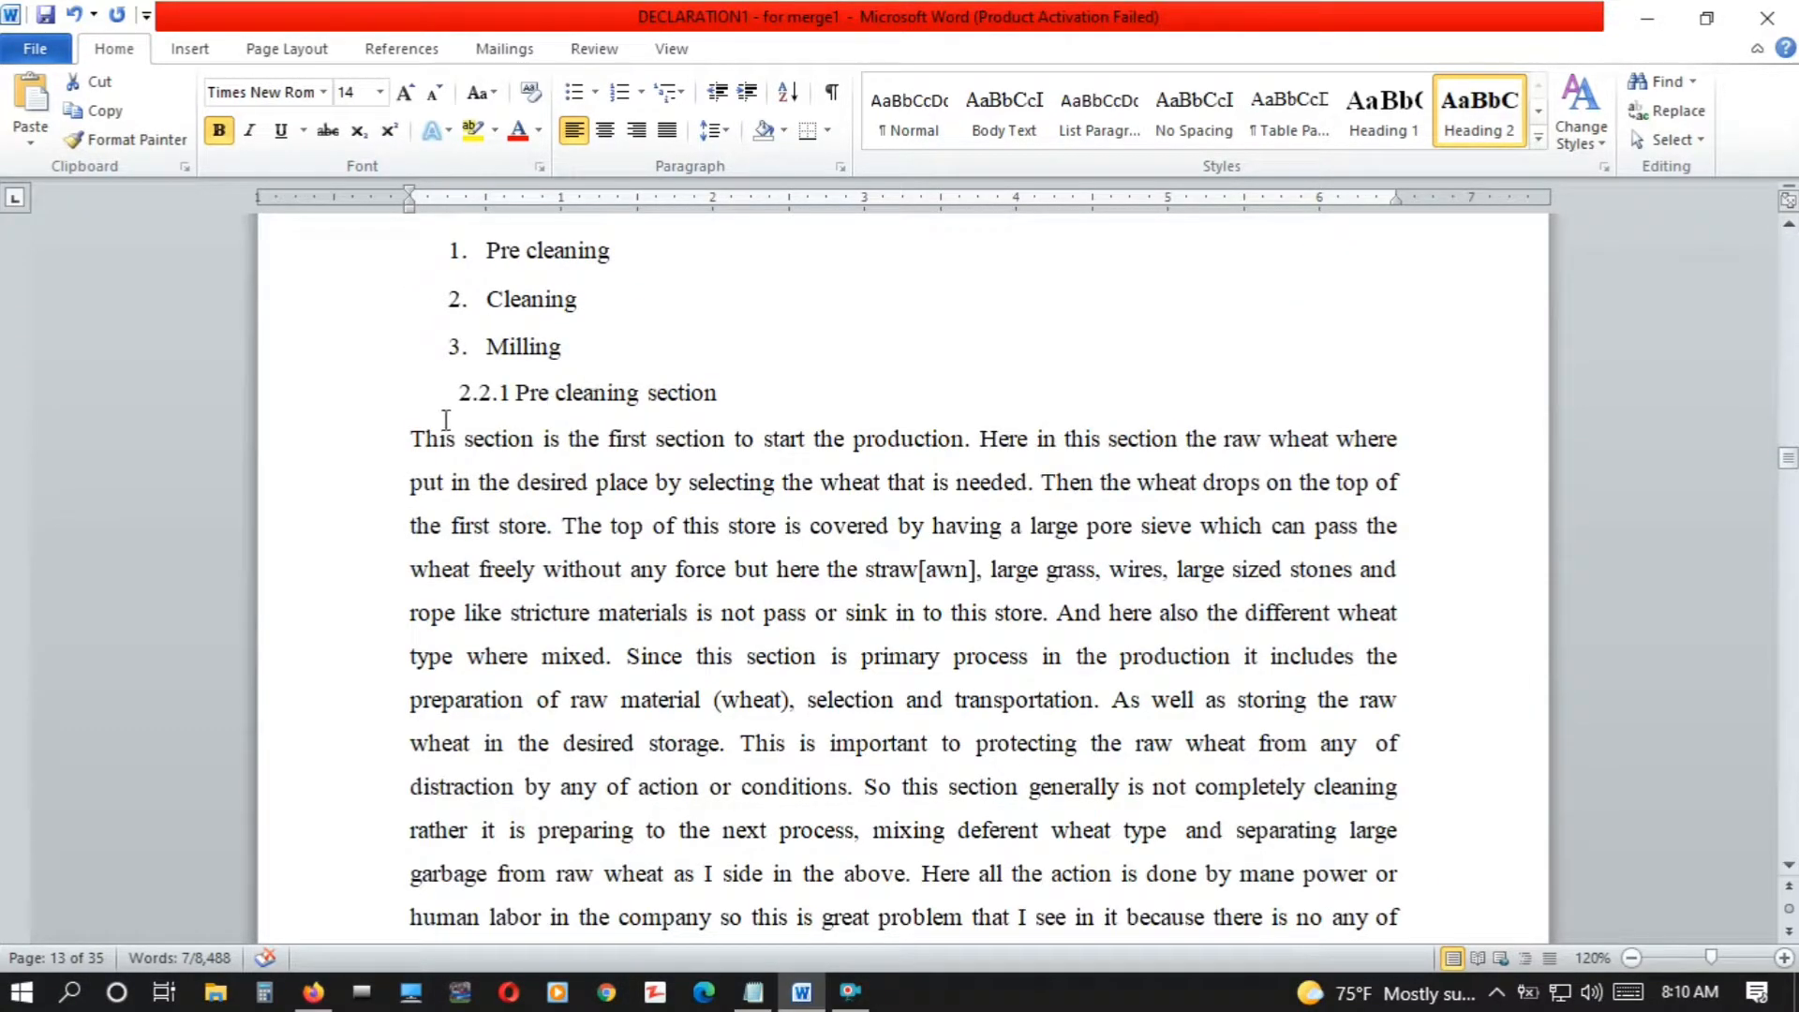
drag(708, 392, 453, 393)
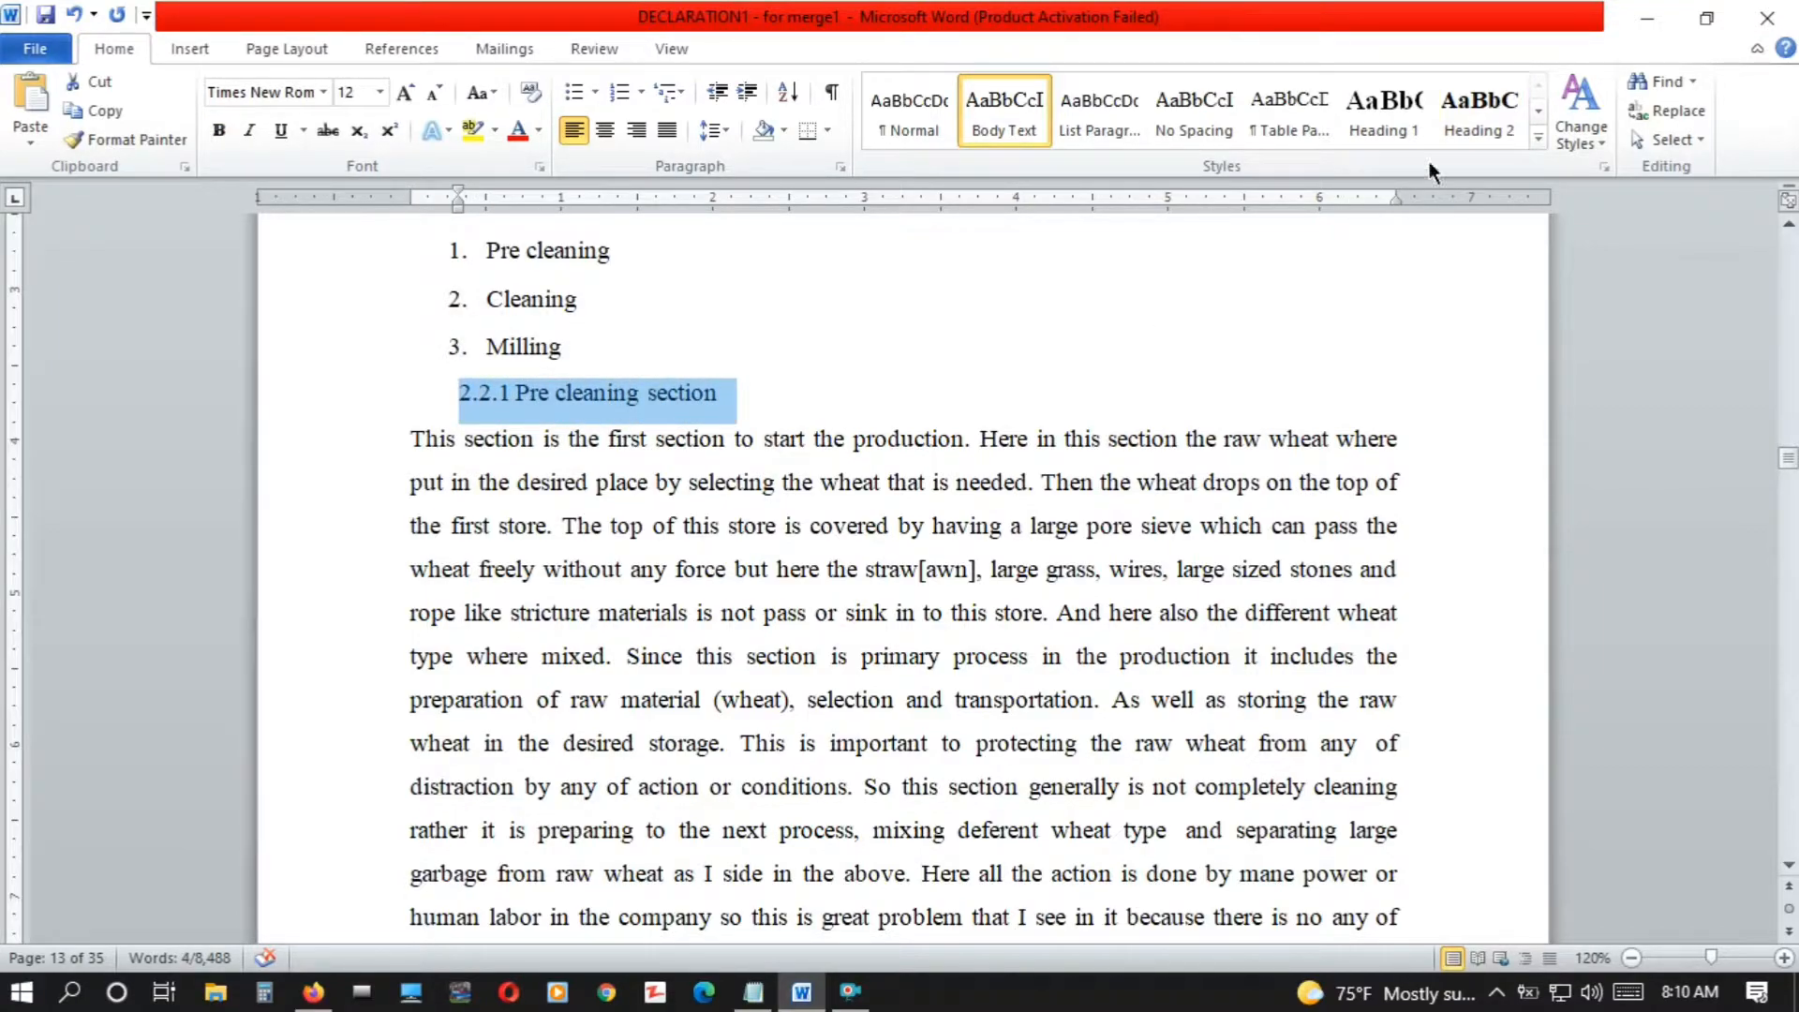
click(1538, 110)
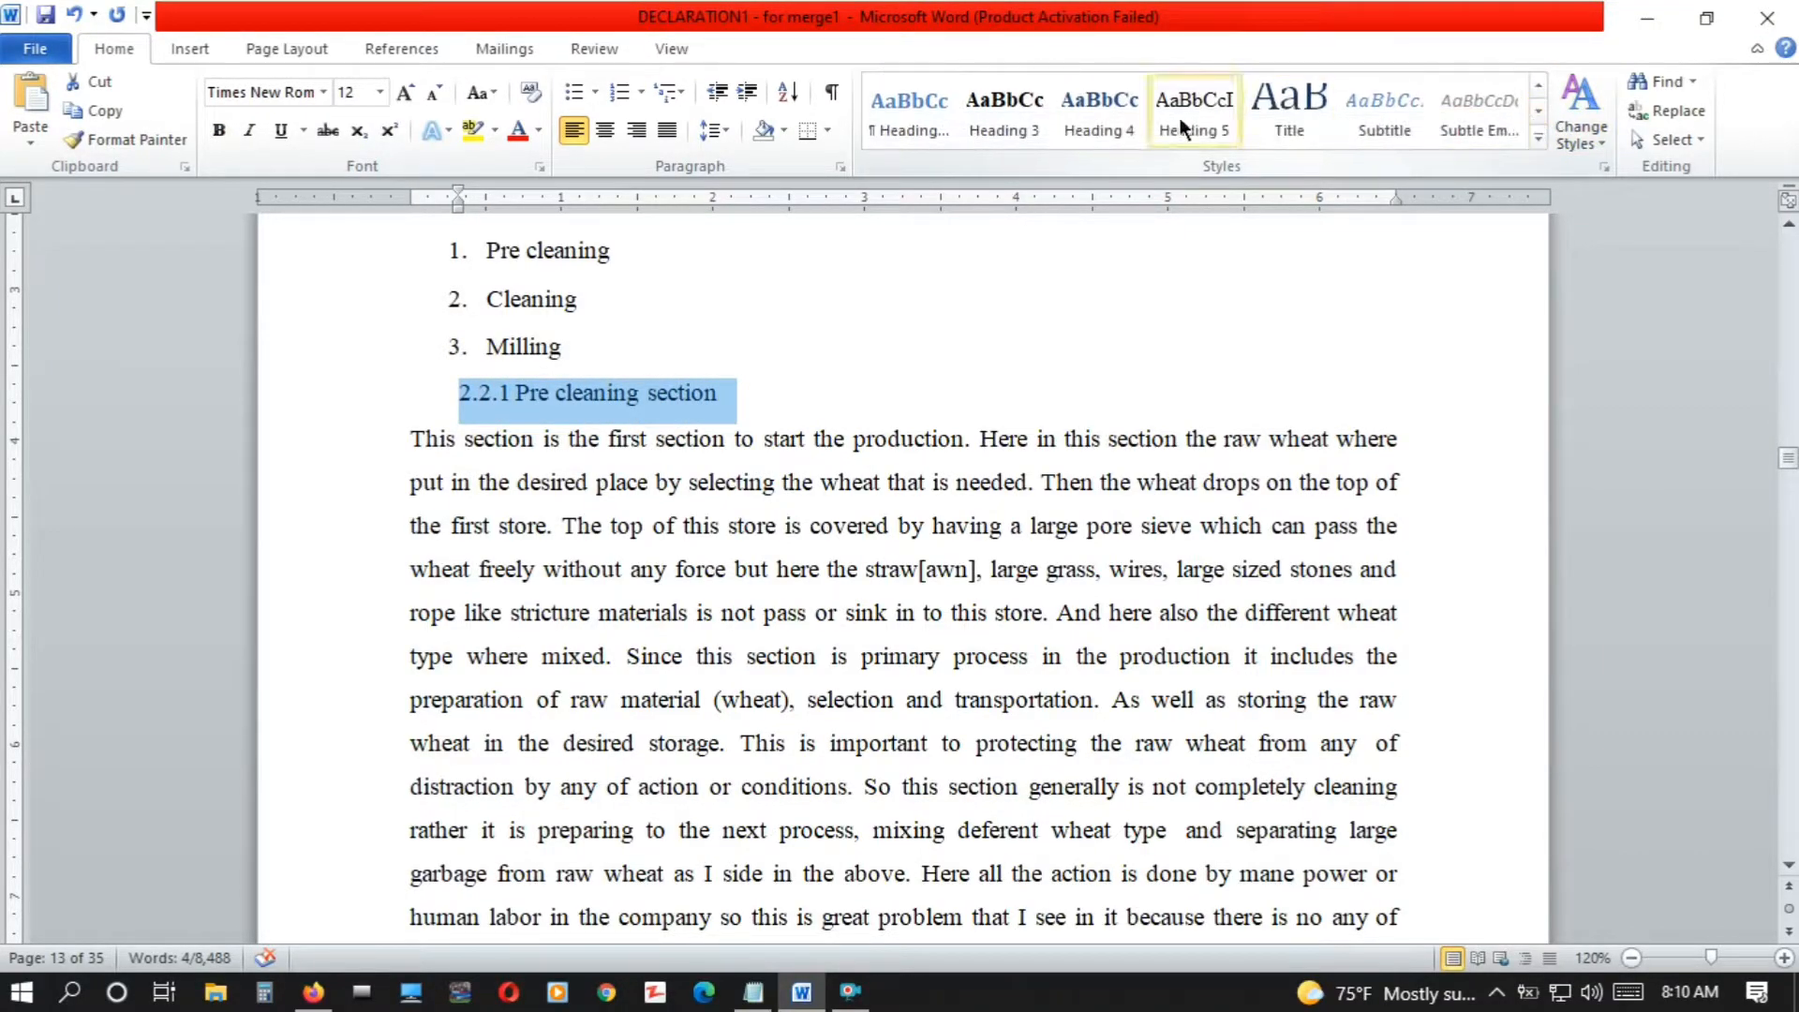
click(1021, 114)
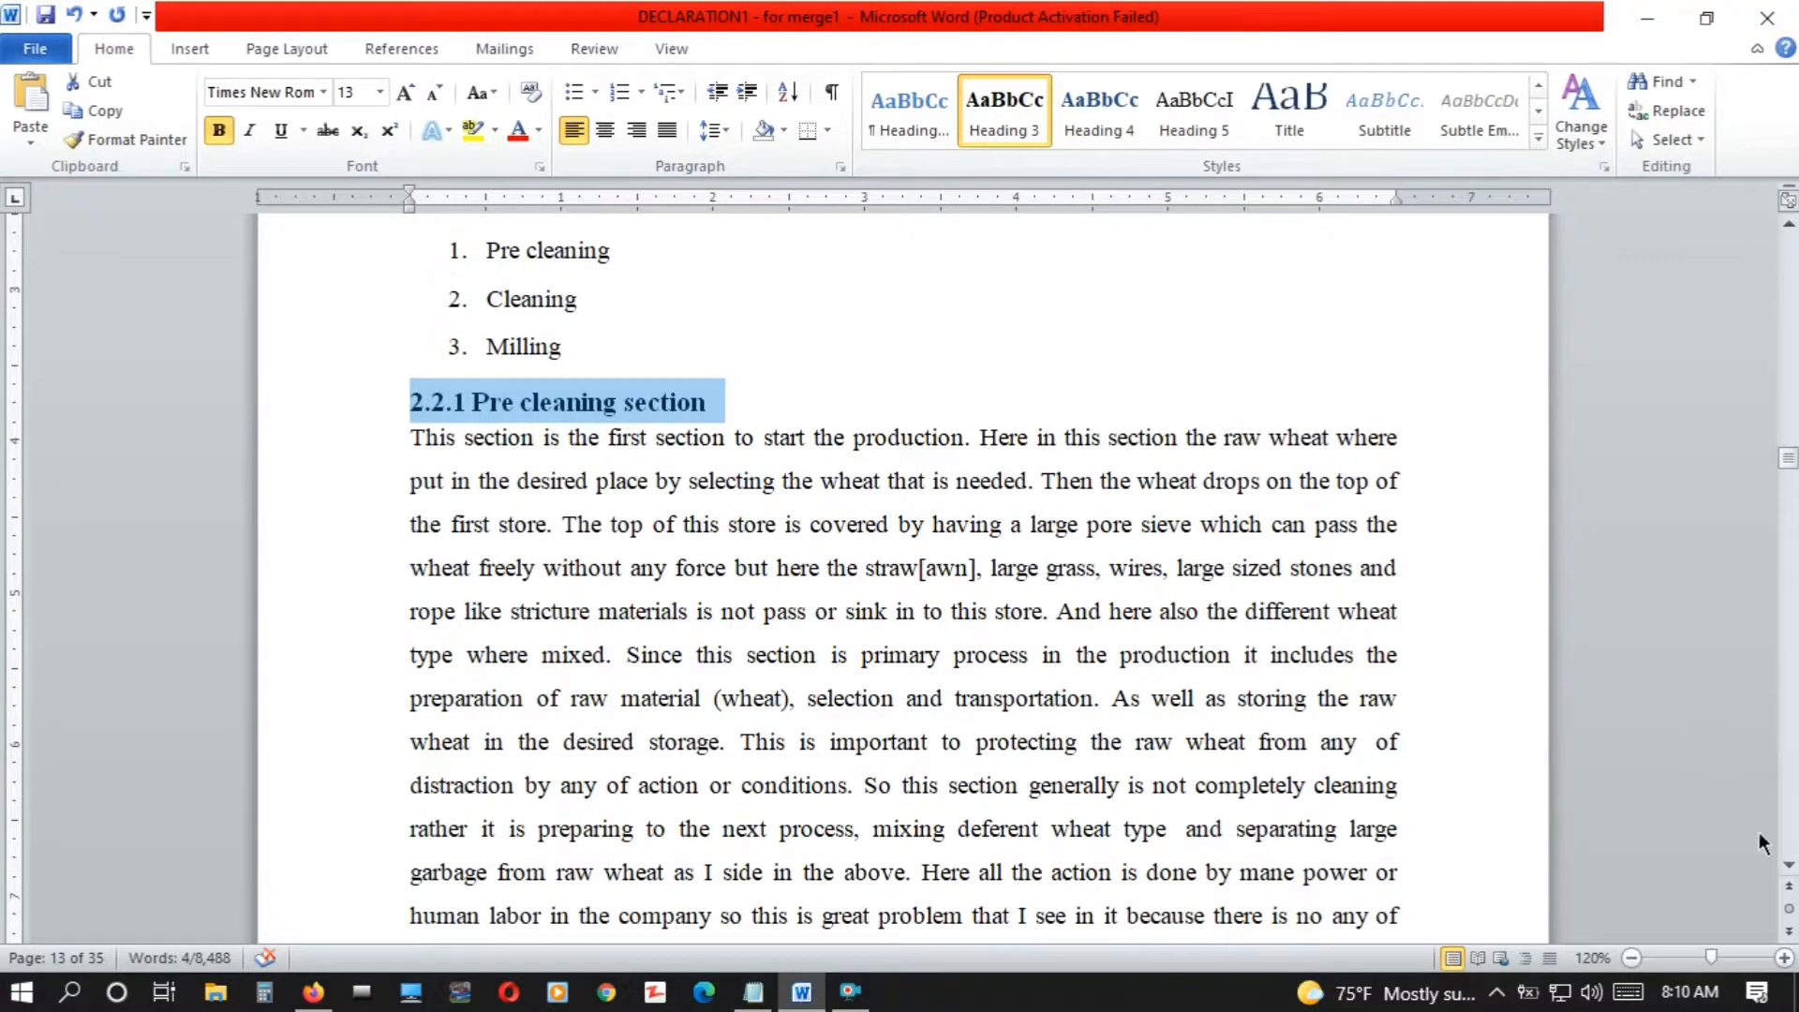
drag(1790, 872, 1790, 872)
drag(763, 467, 426, 459)
click(1014, 124)
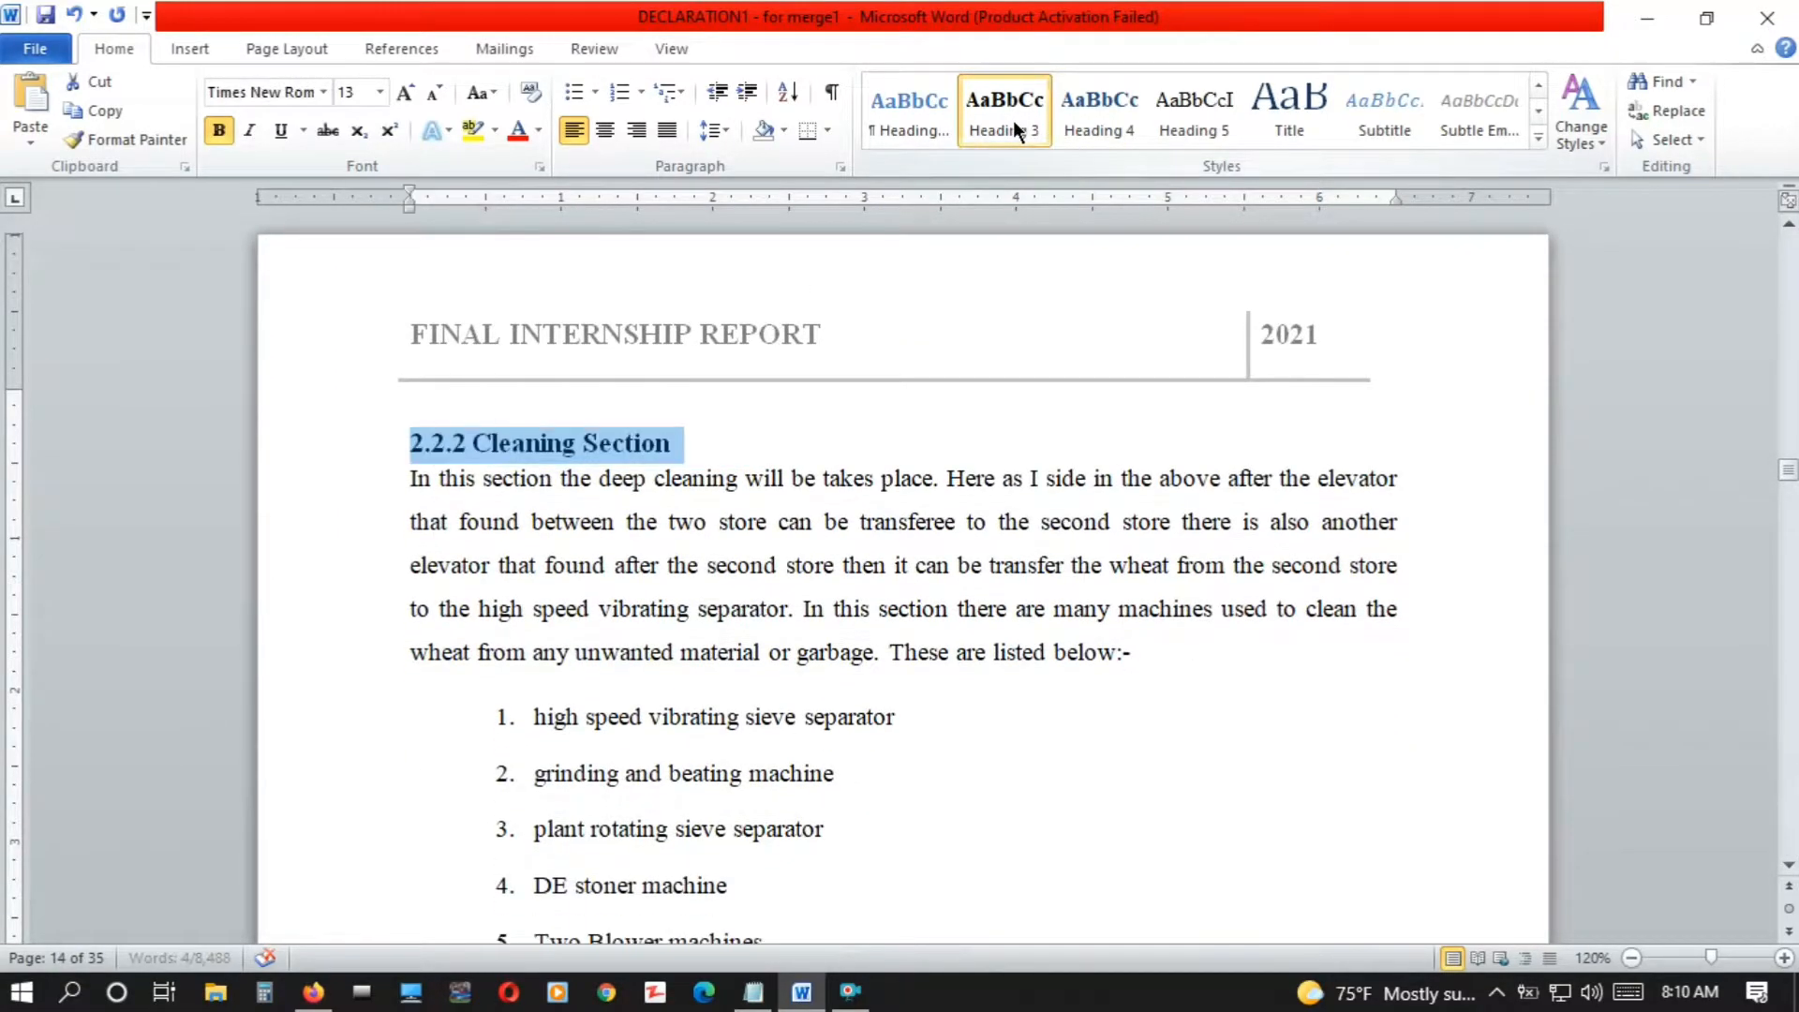
Apply the Heading 3 style to the "2.2.3 Milling Section" title
scroll(1790, 867, down, 5)
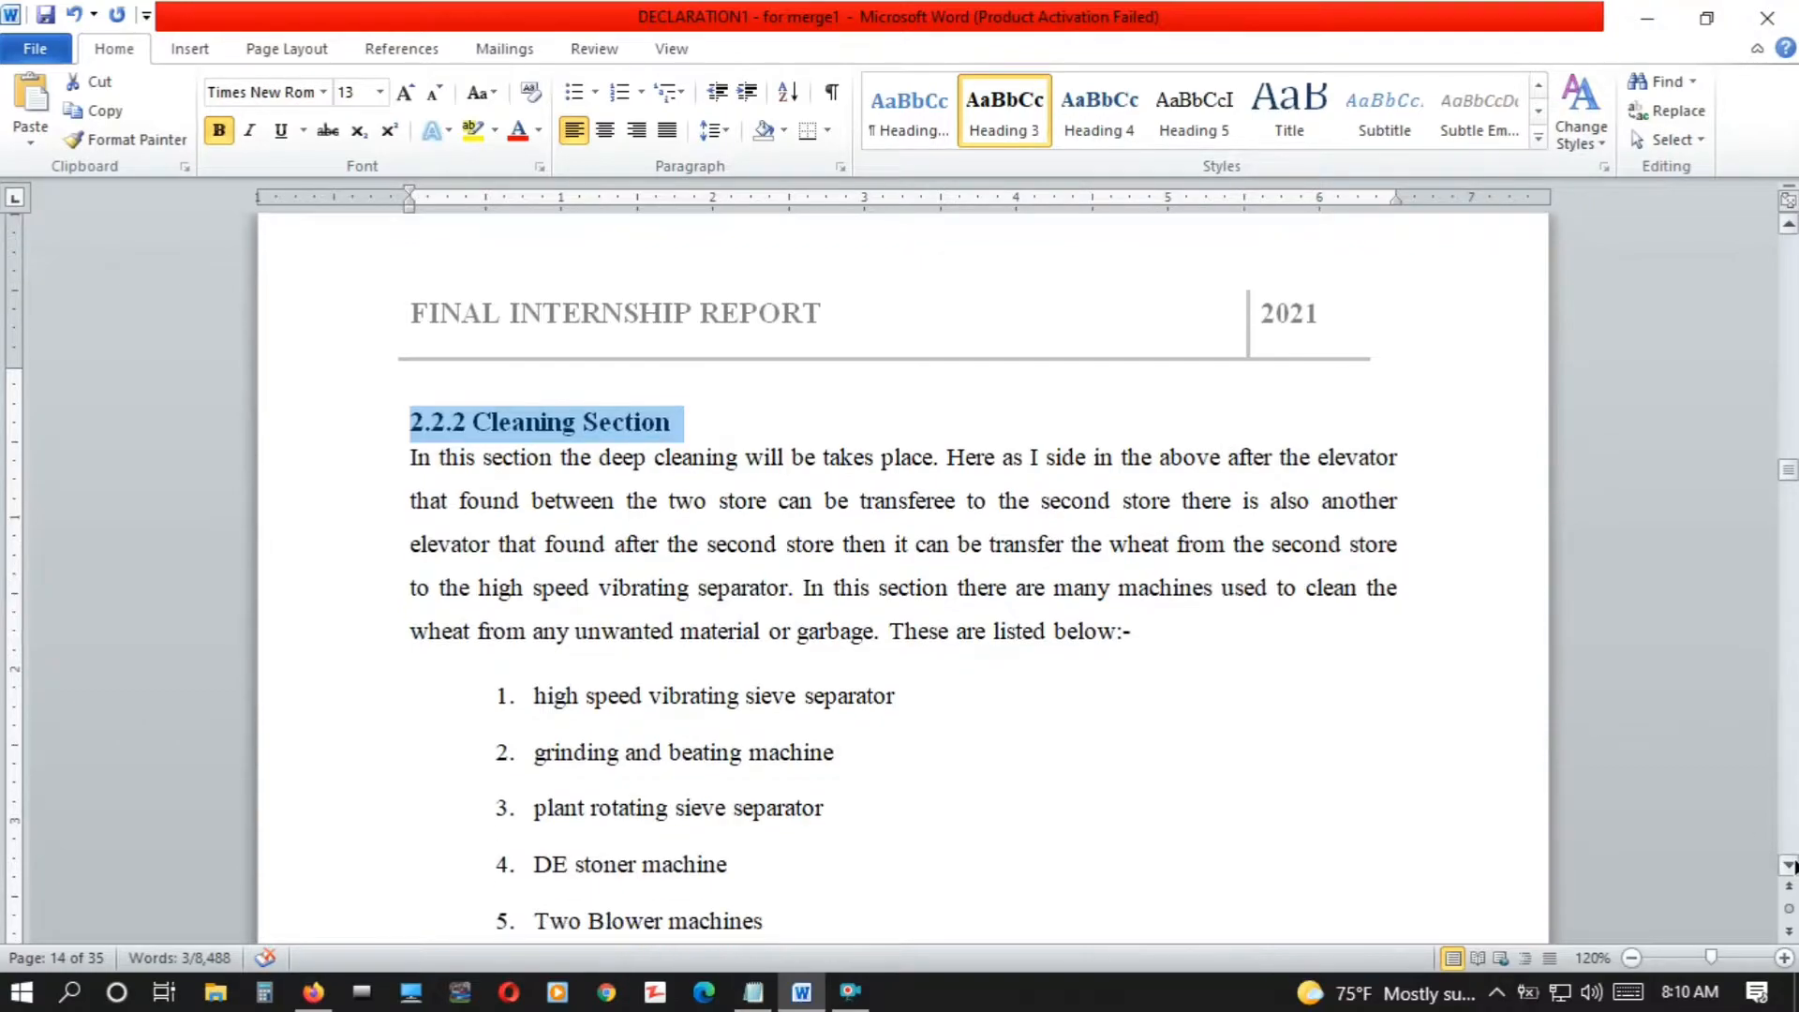
scroll(1792, 866, down, 7)
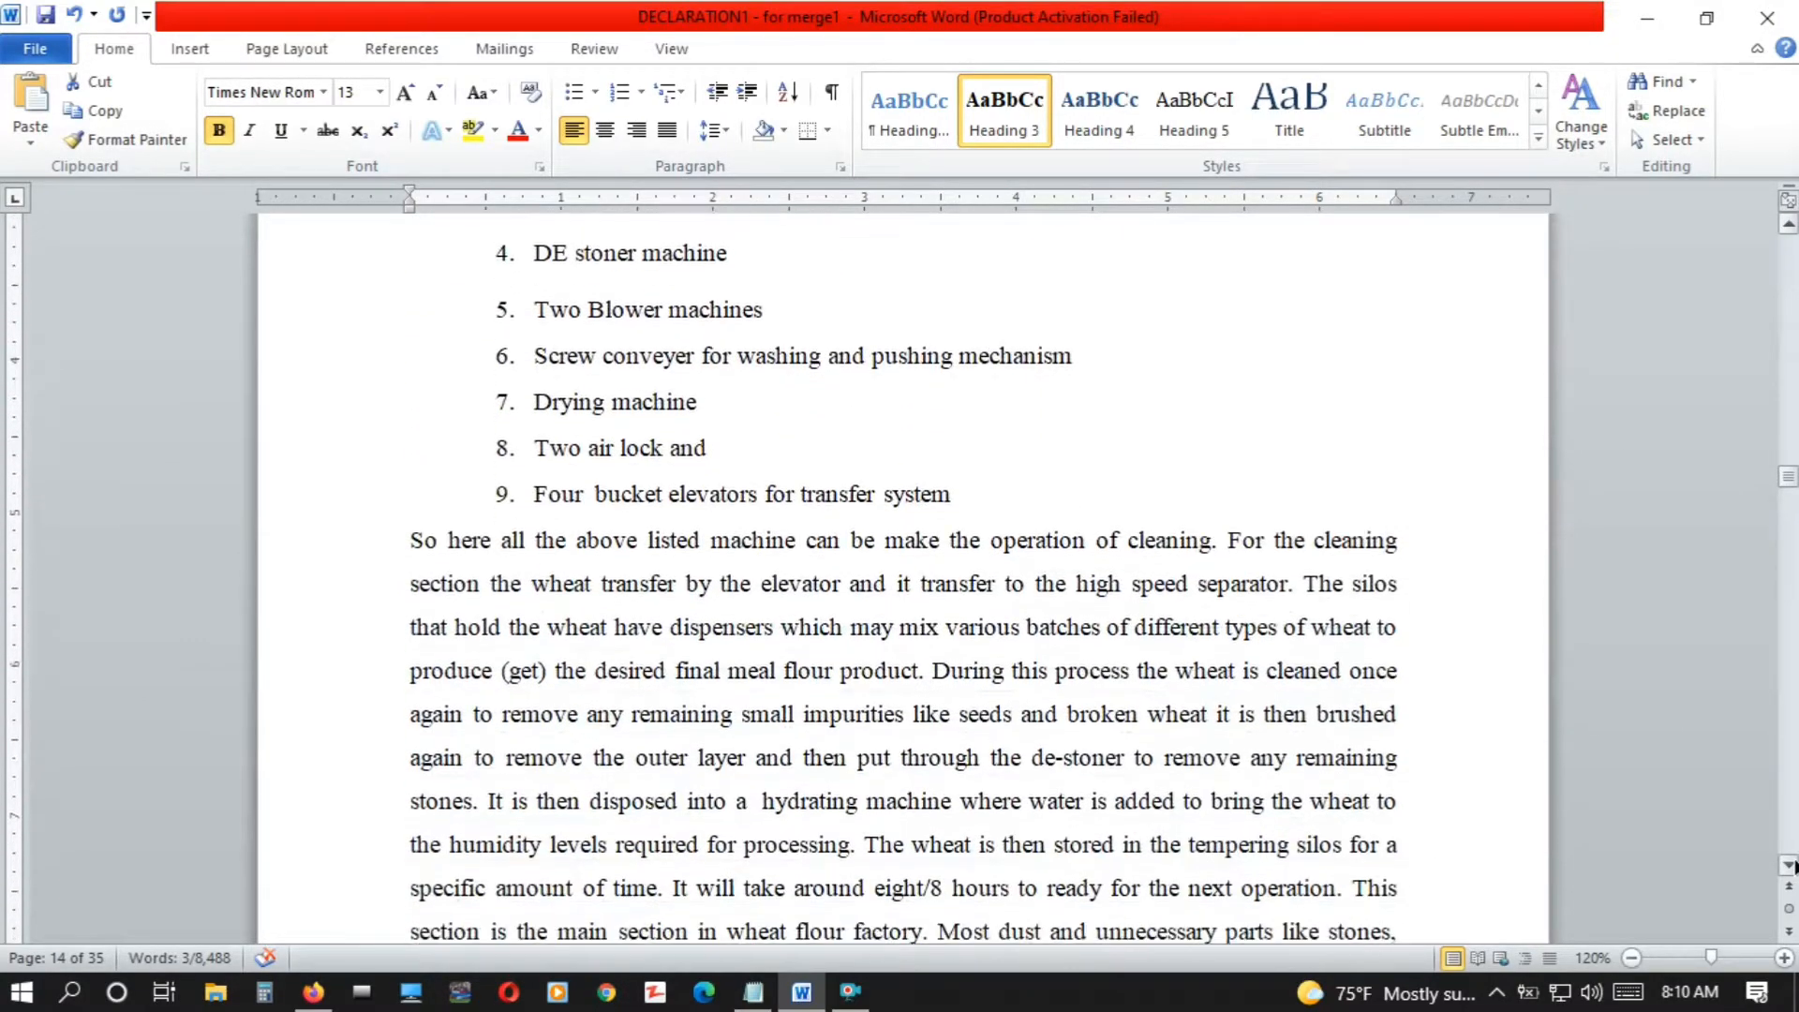
scroll(1792, 867, down, 7)
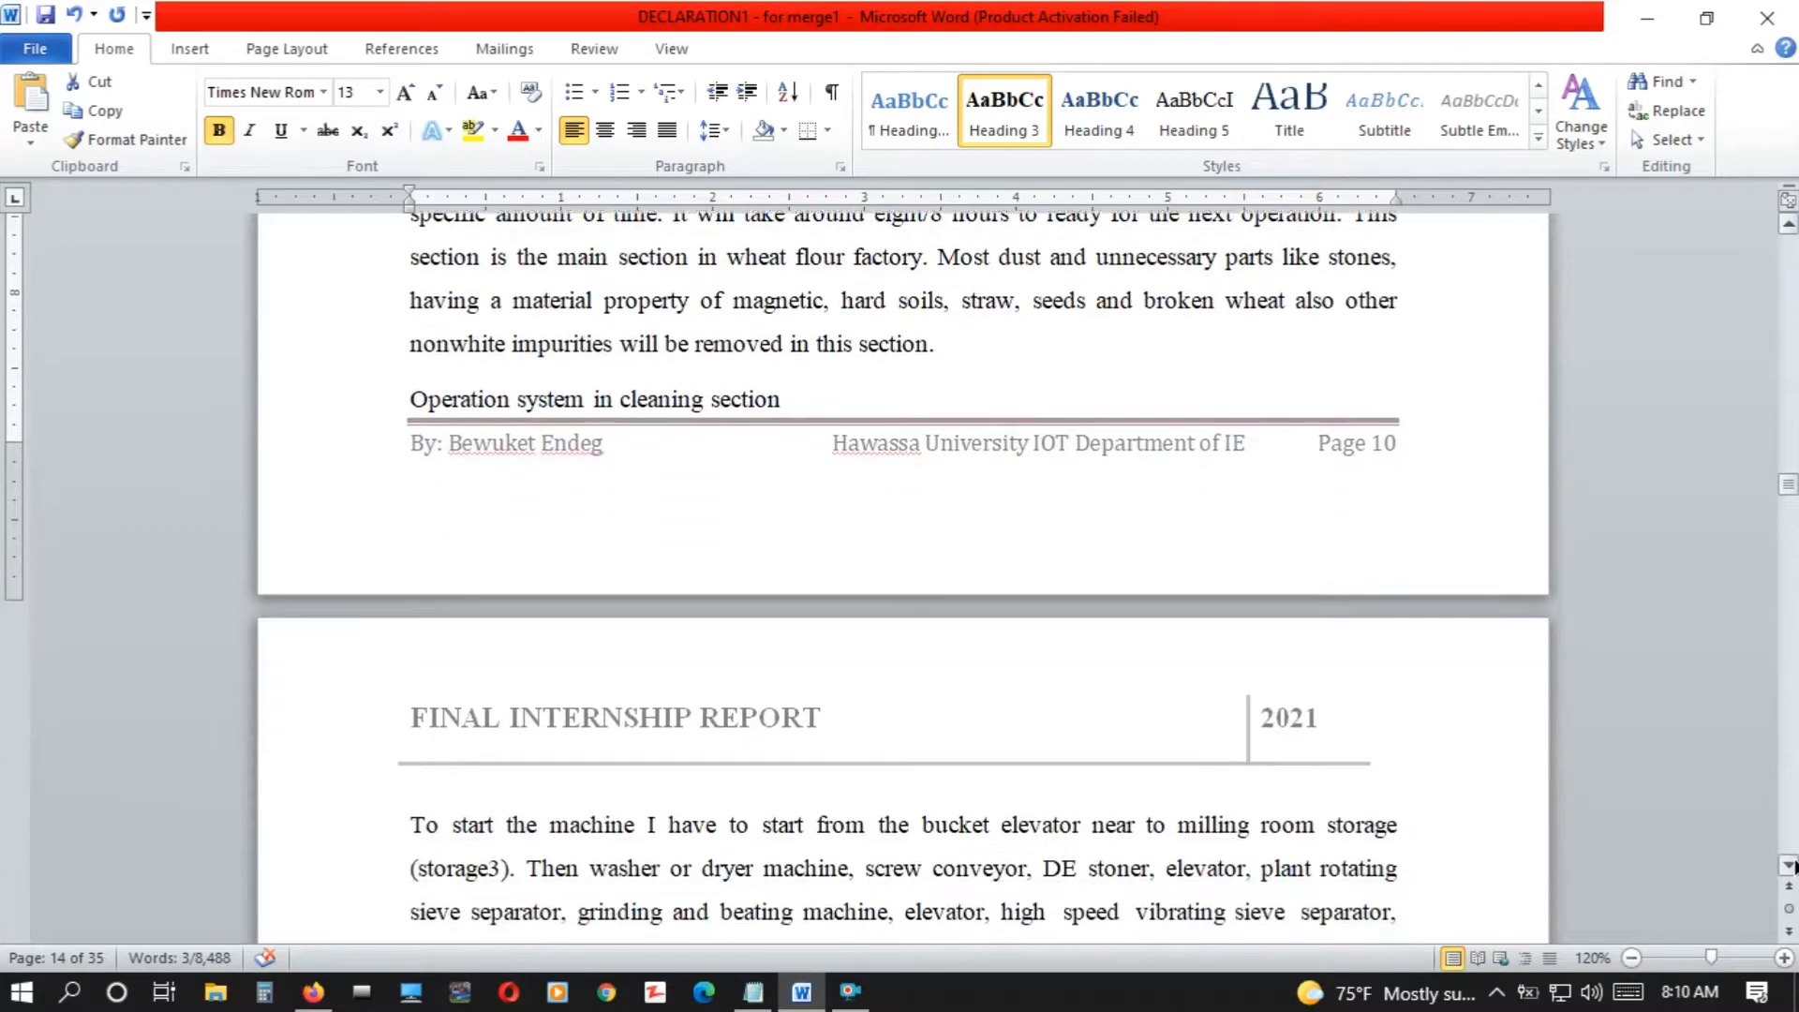
scroll(1792, 867, down, 3)
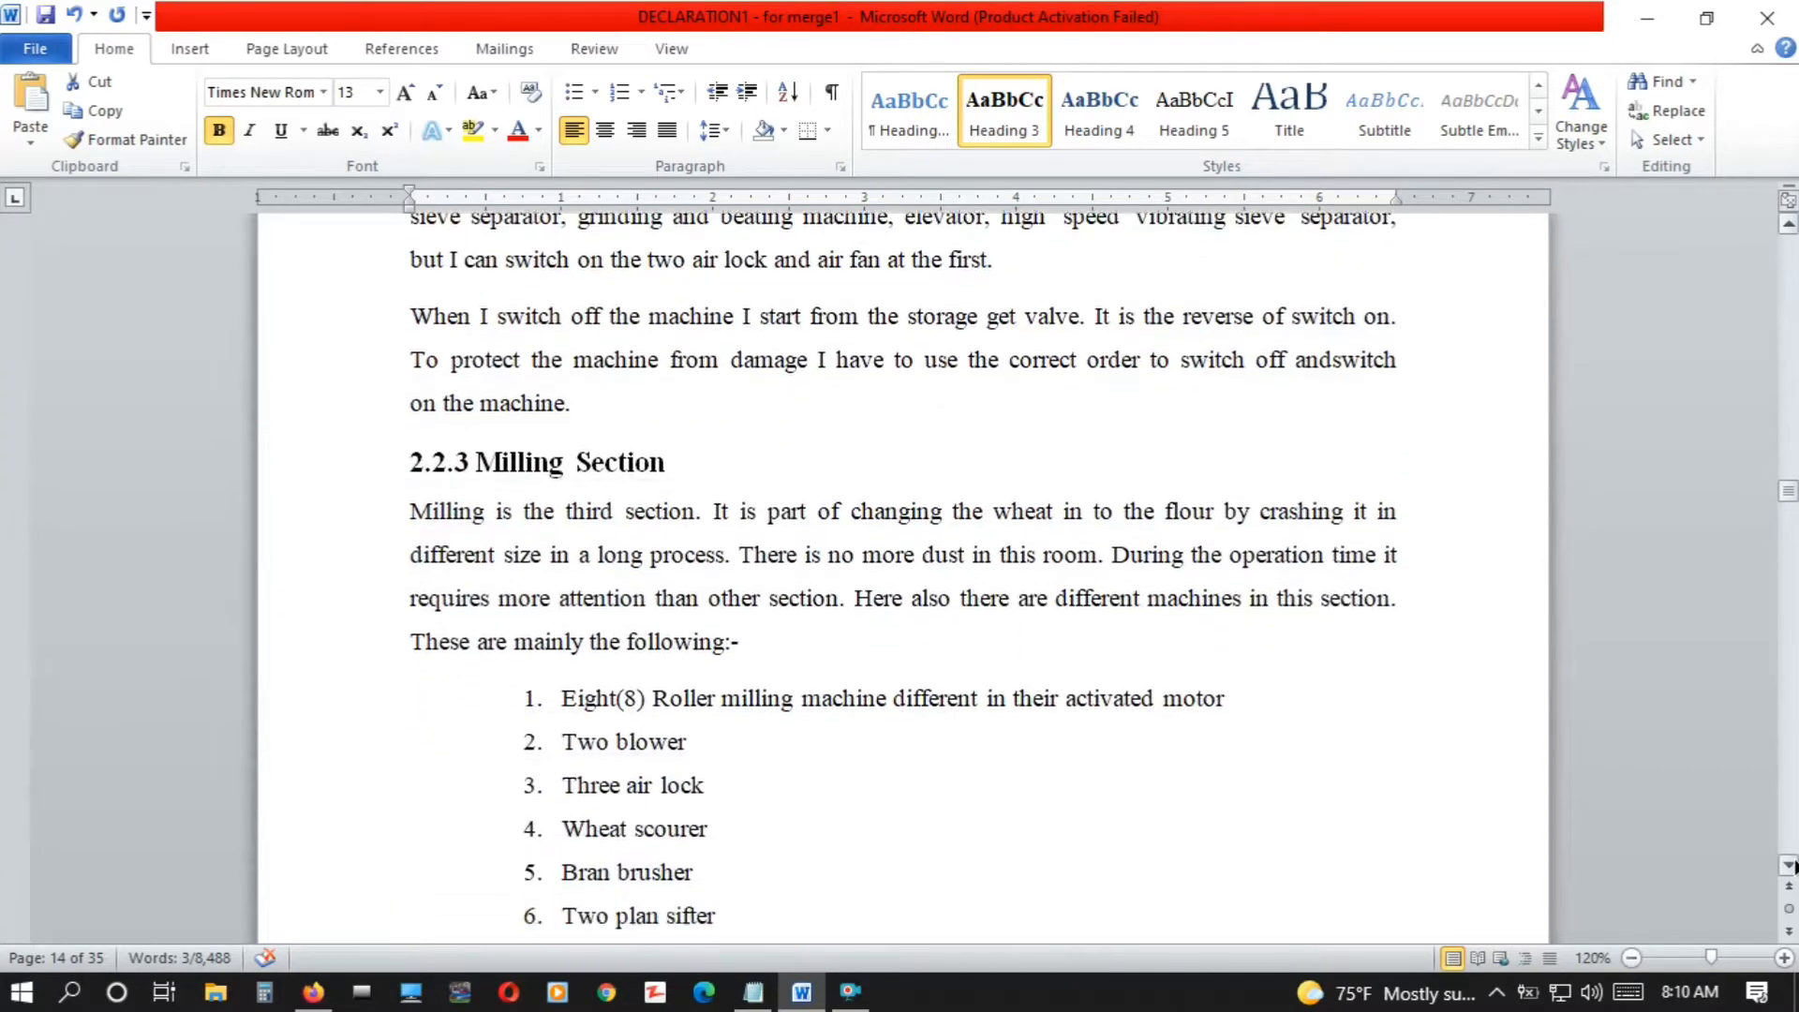
drag(685, 359, 401, 354)
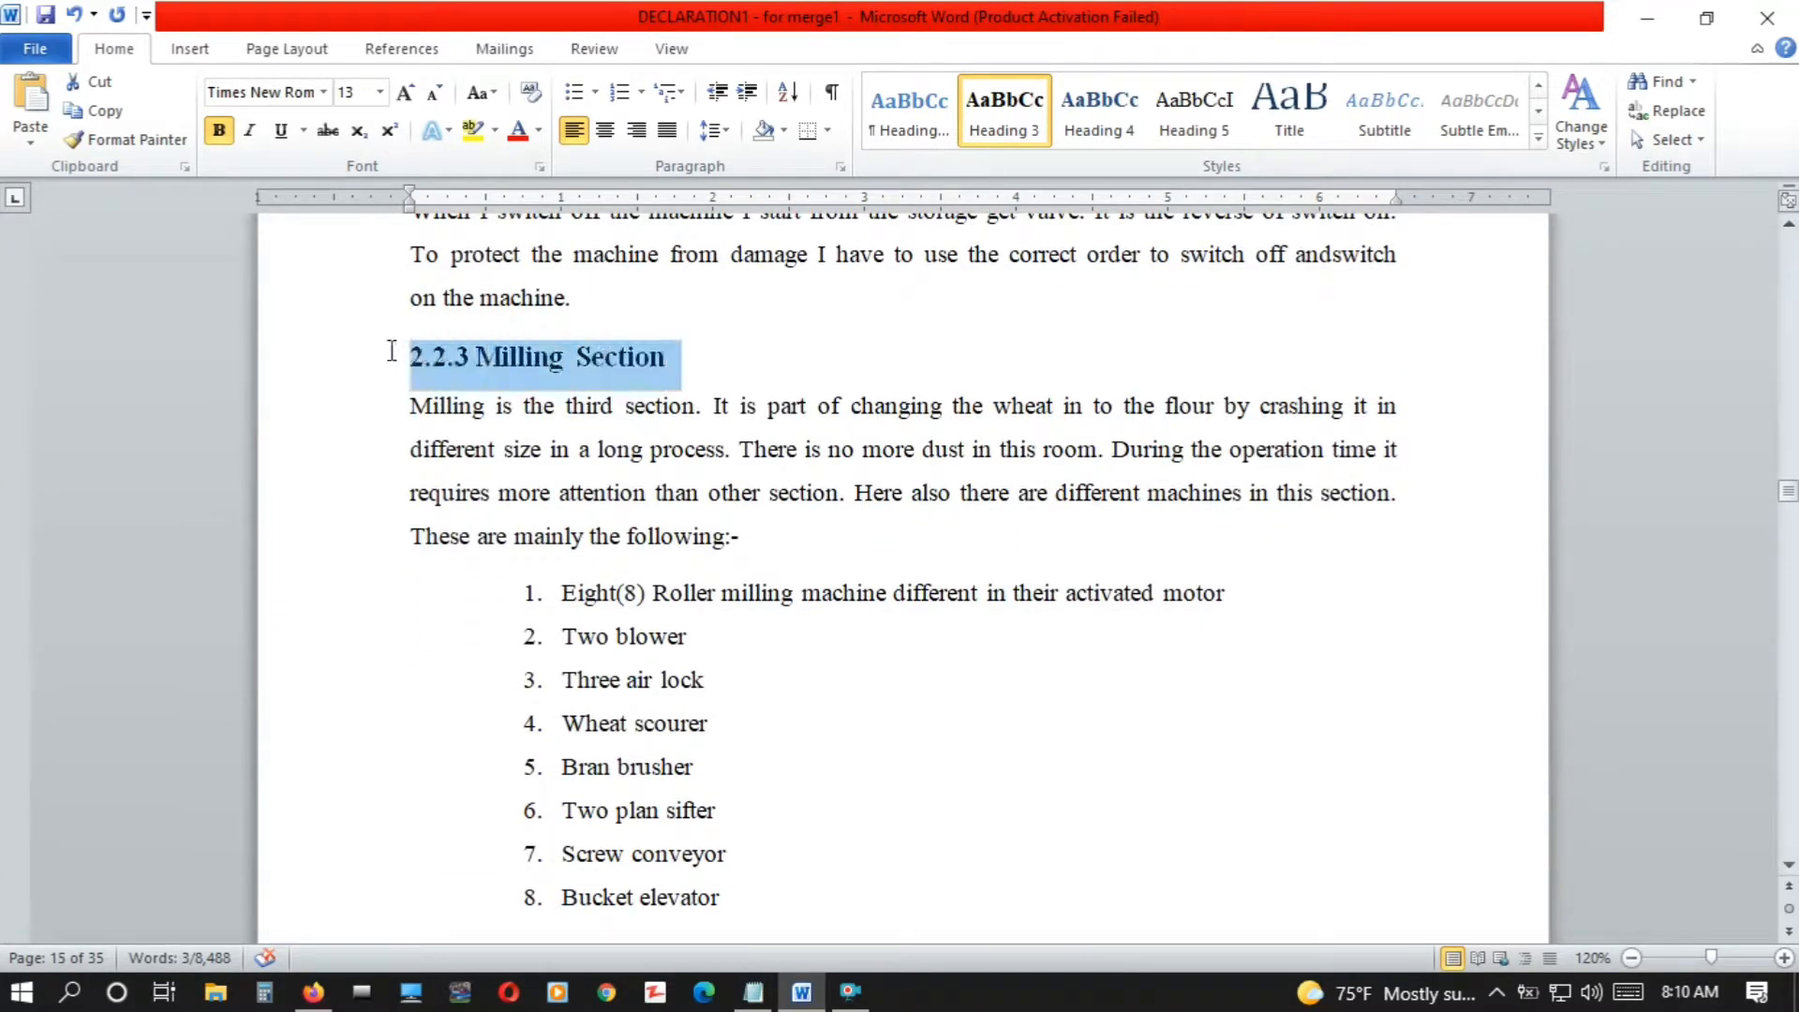
click(1004, 114)
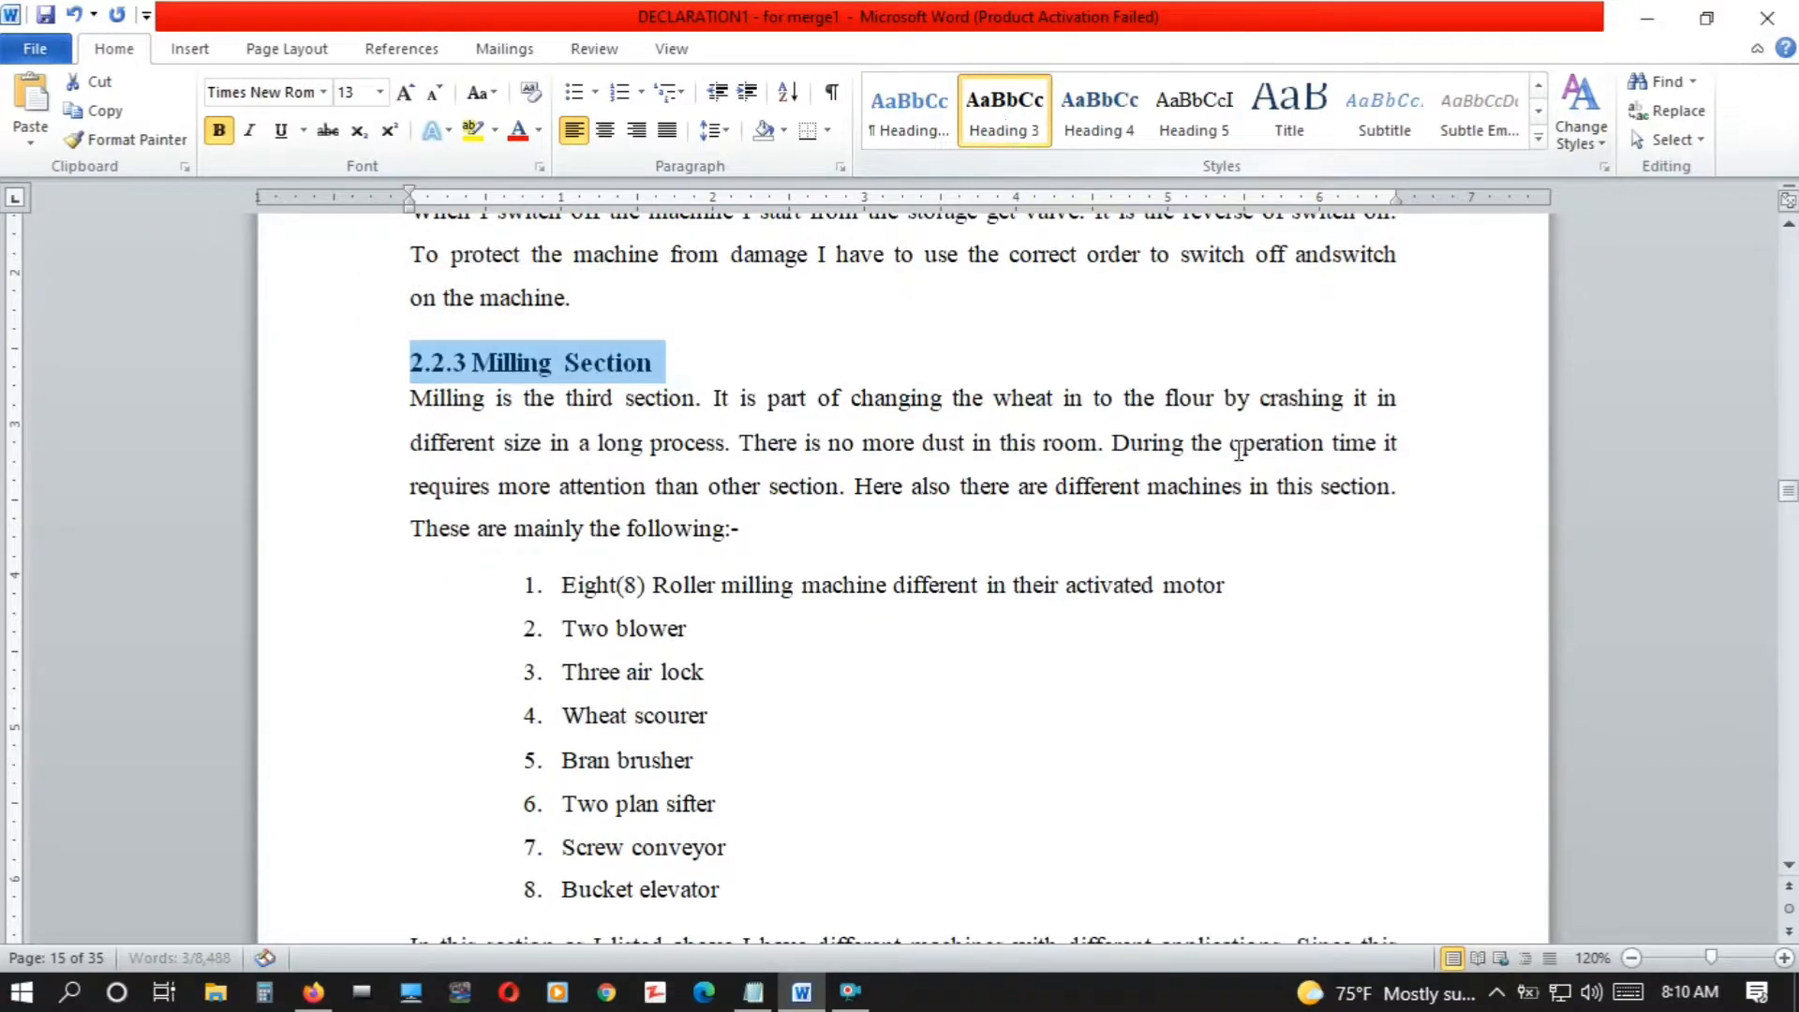
Apply the Heading 3 style to the "2.2.4 Sub Sections" title
scroll(1790, 873, down, 5)
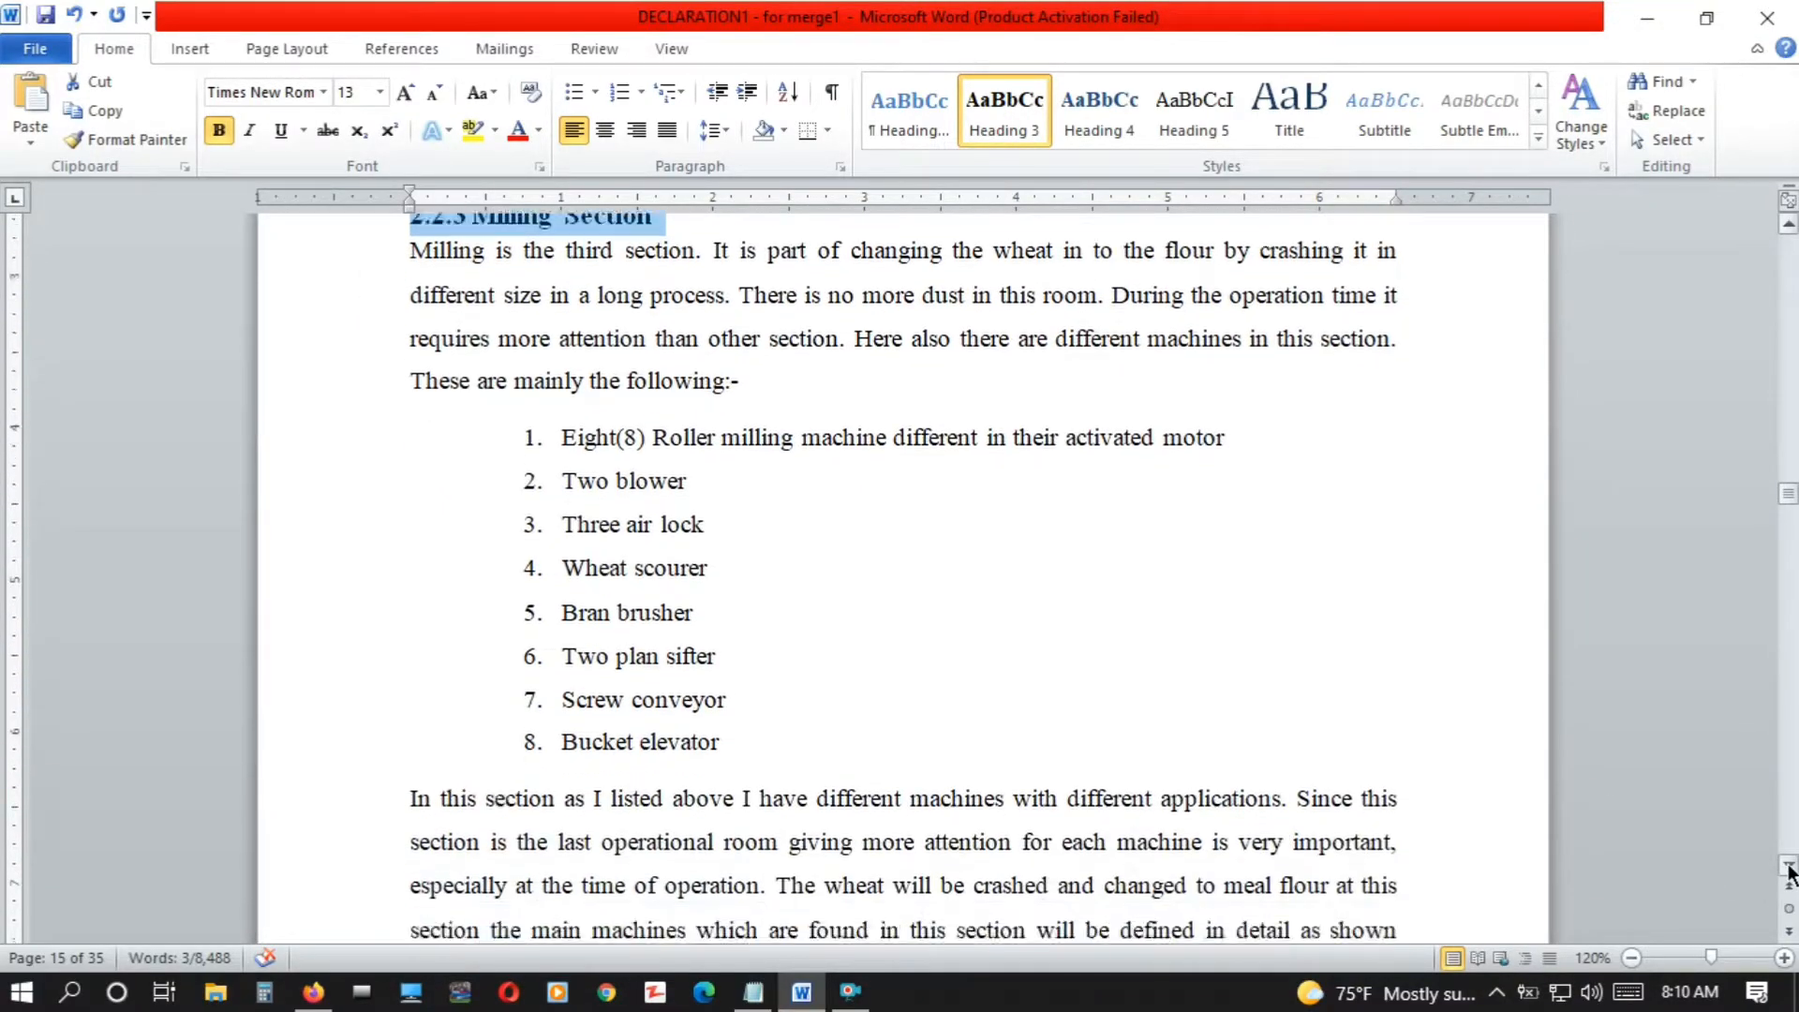
scroll(1790, 874, down, 6)
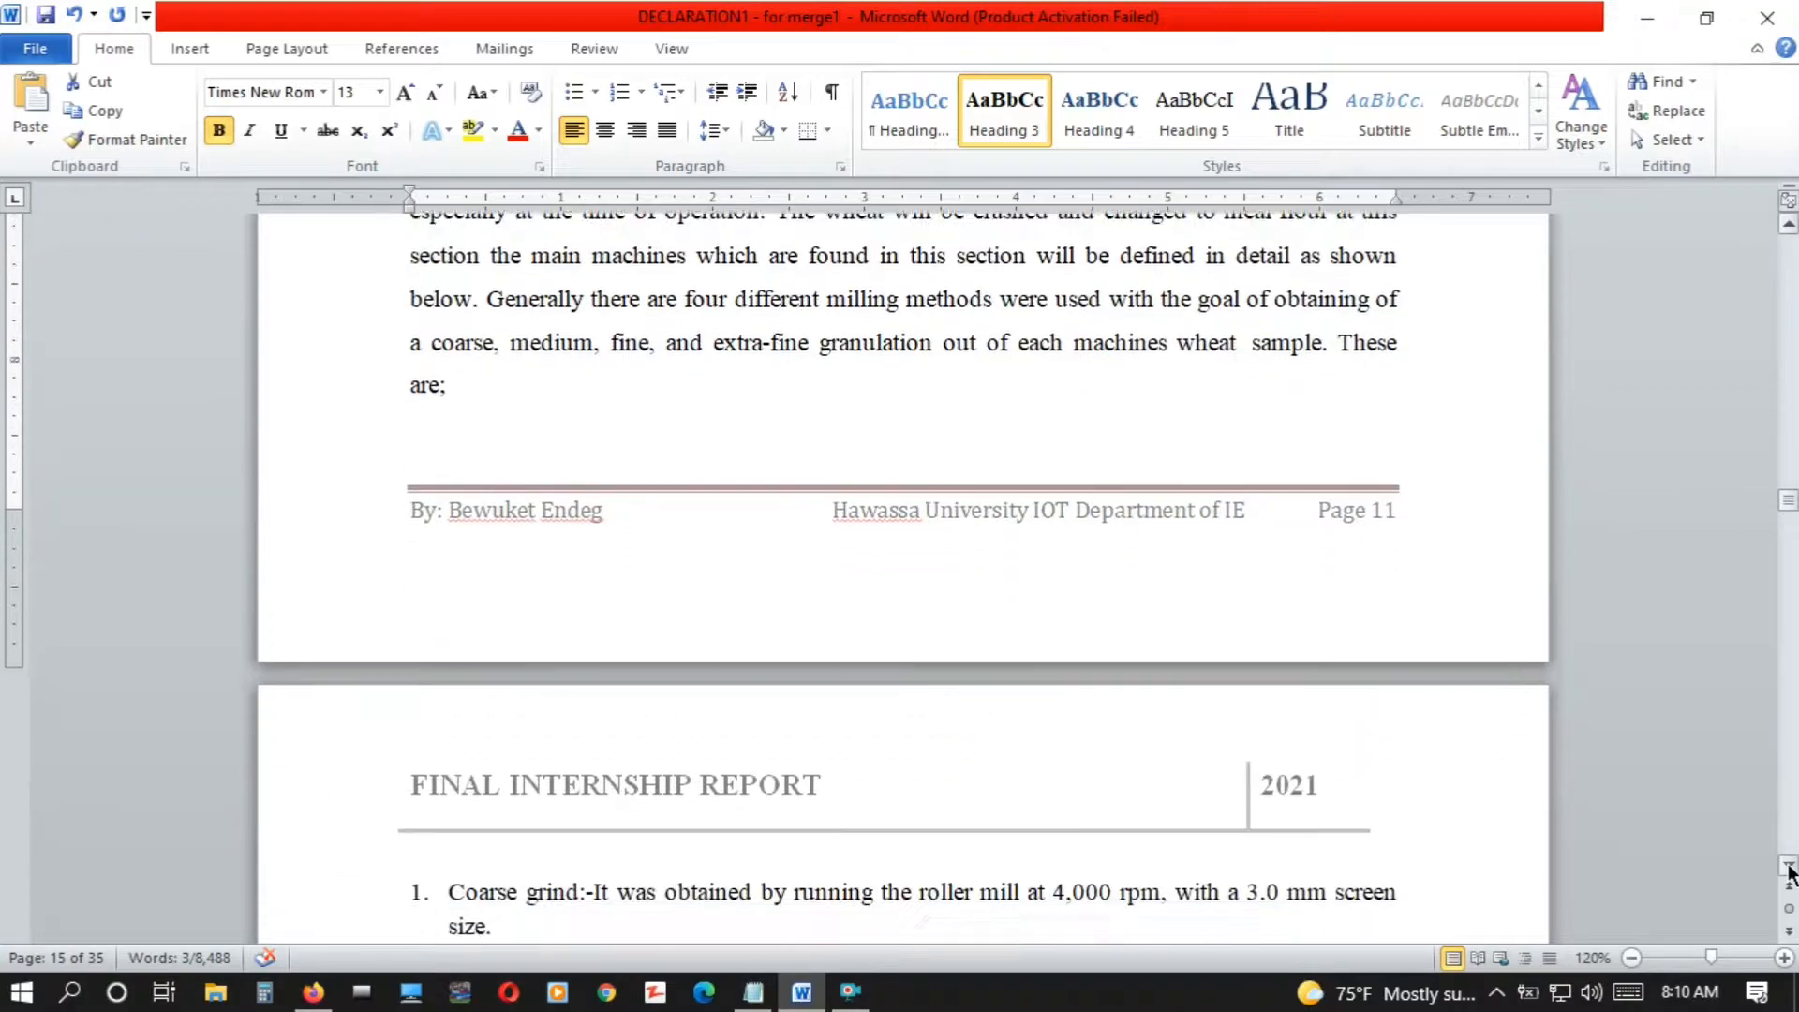
scroll(1790, 873, down, 6)
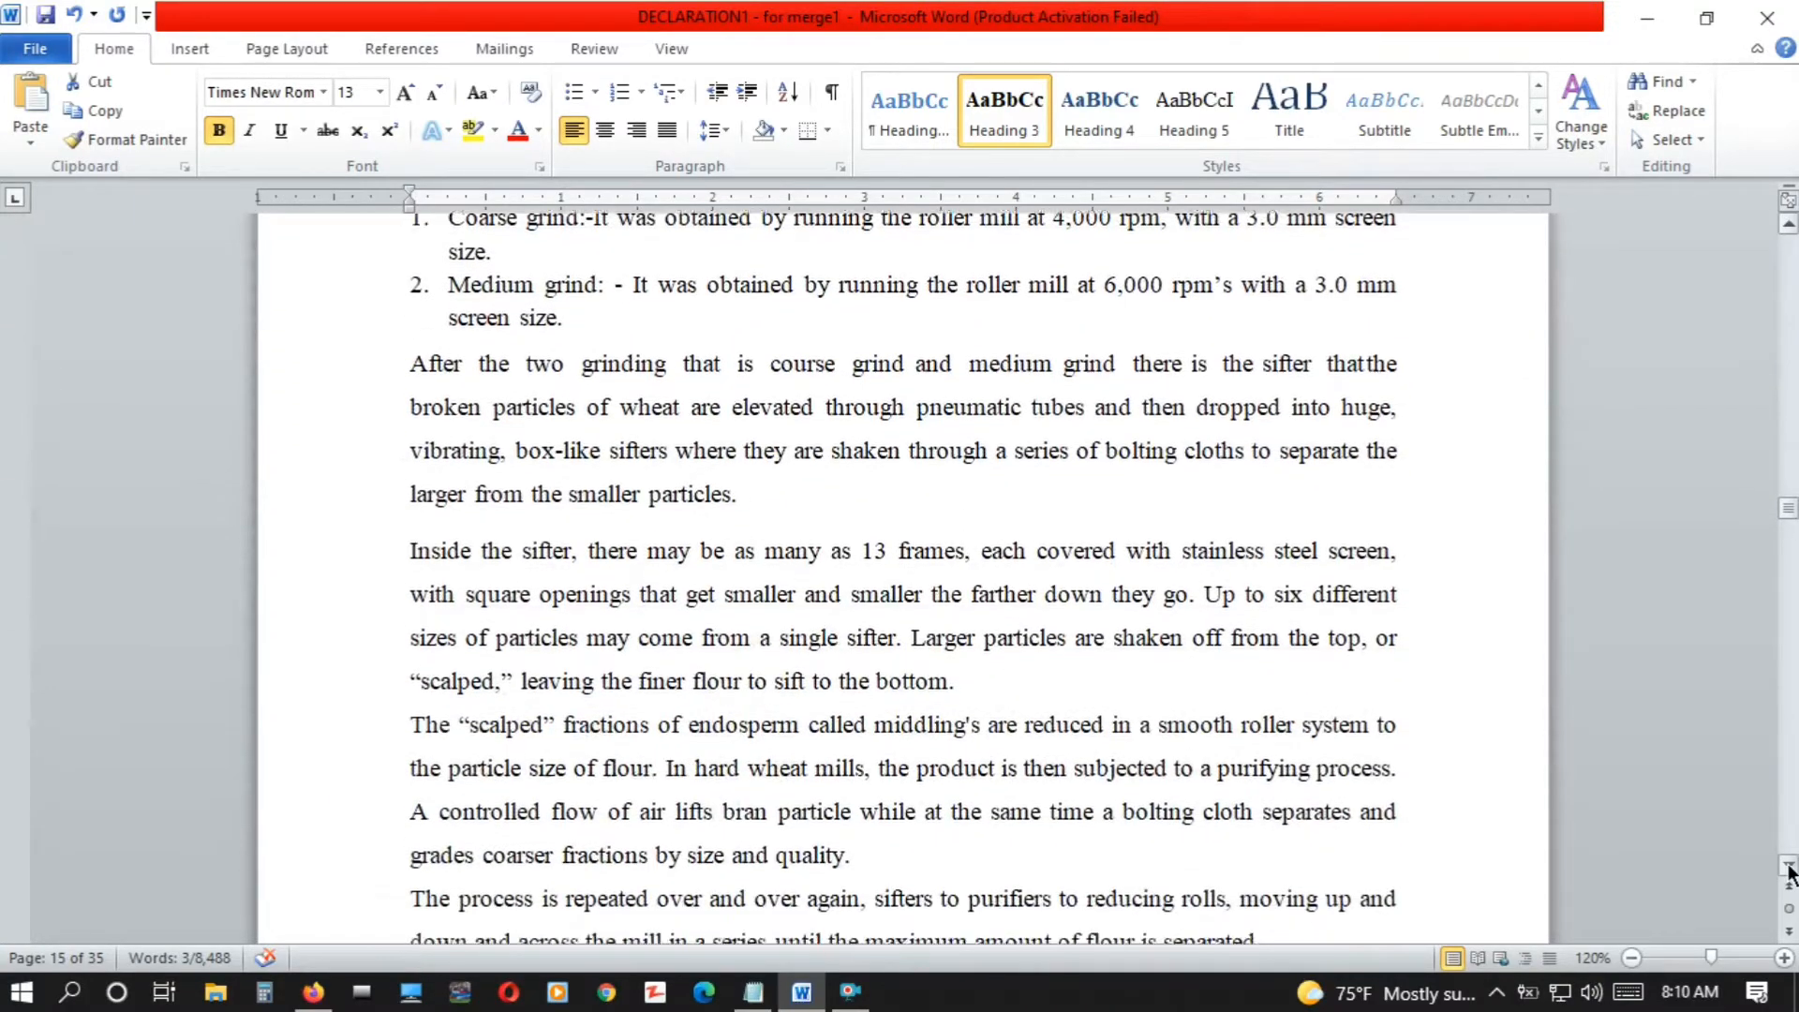
scroll(1791, 873, down, 6)
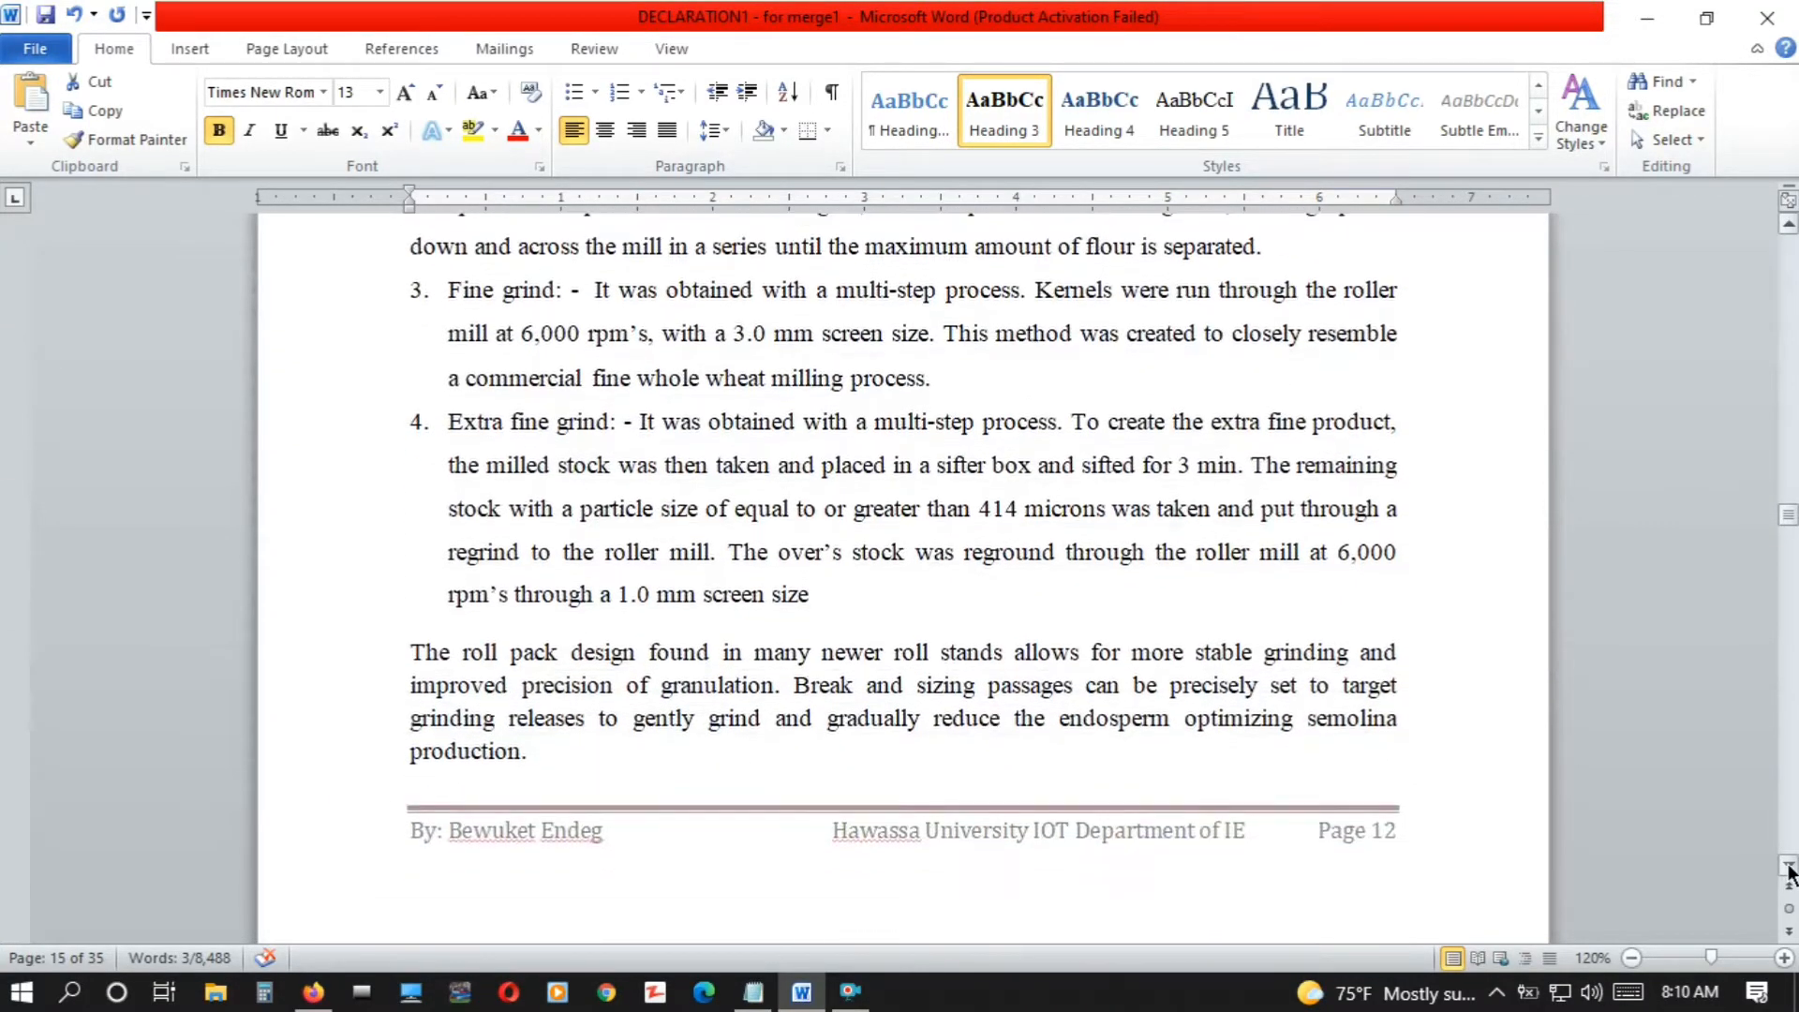
scroll(1790, 873, down, 5)
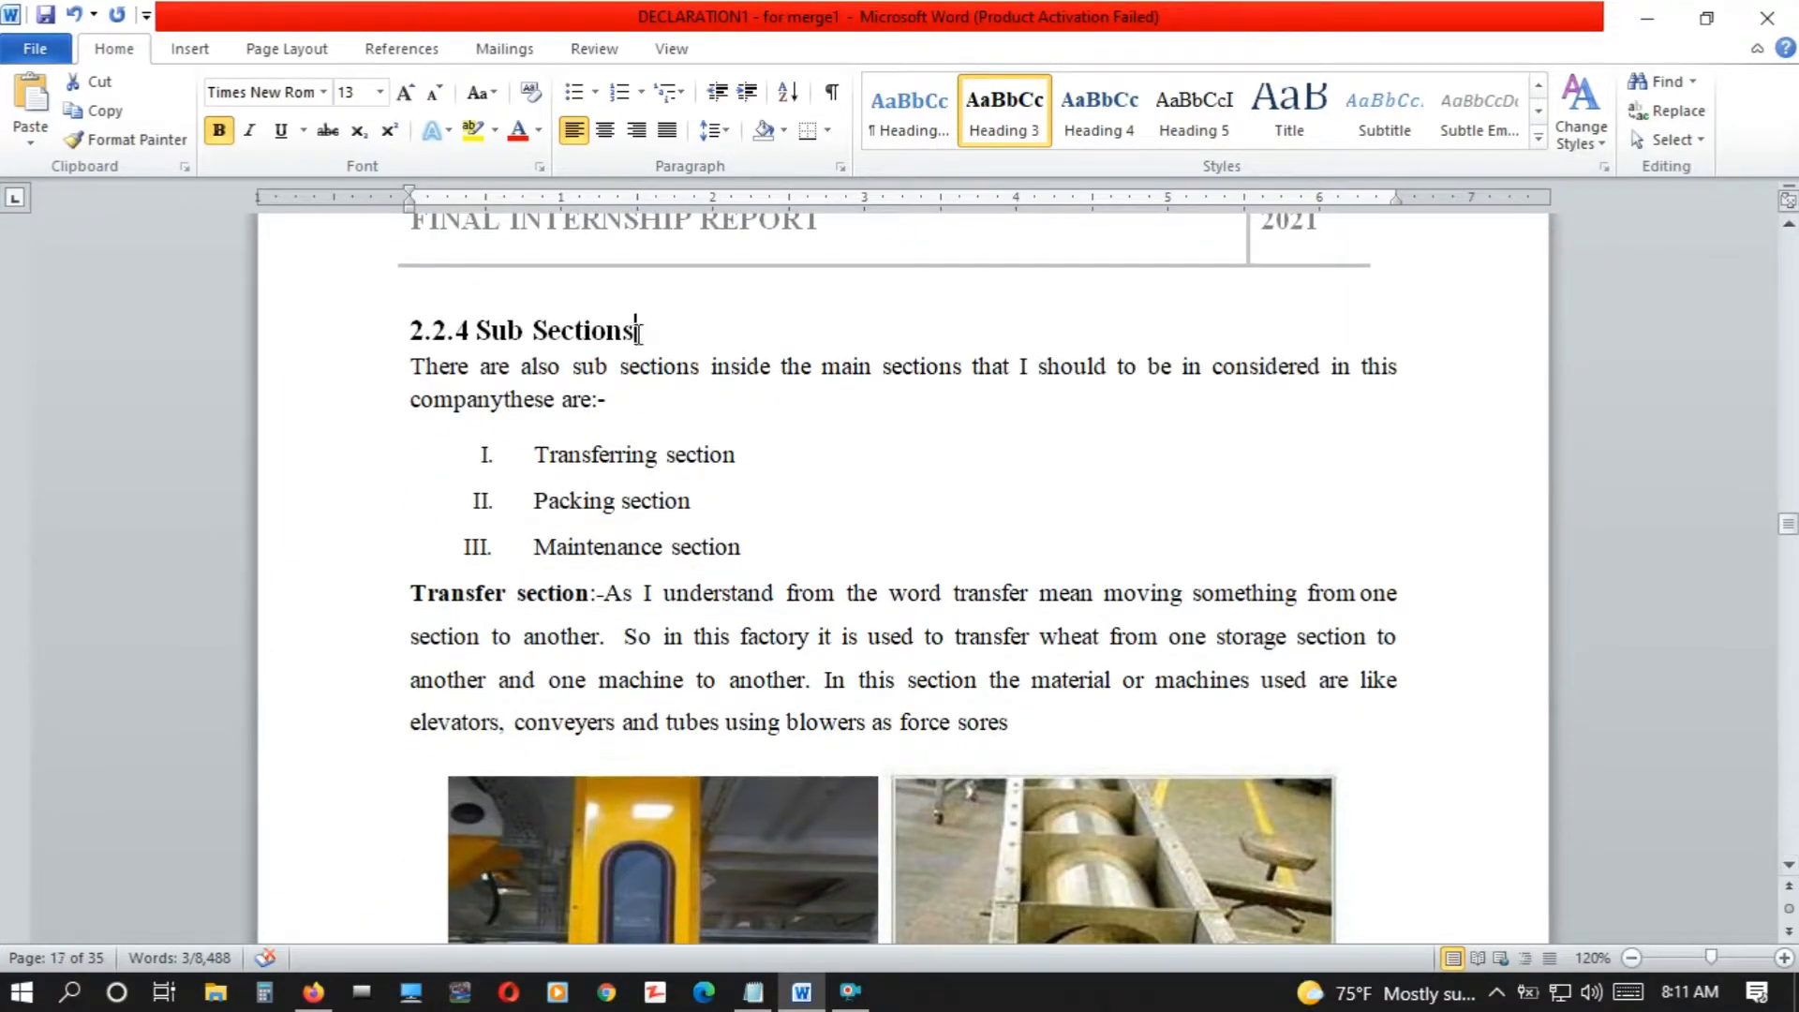
drag(637, 332, 449, 321)
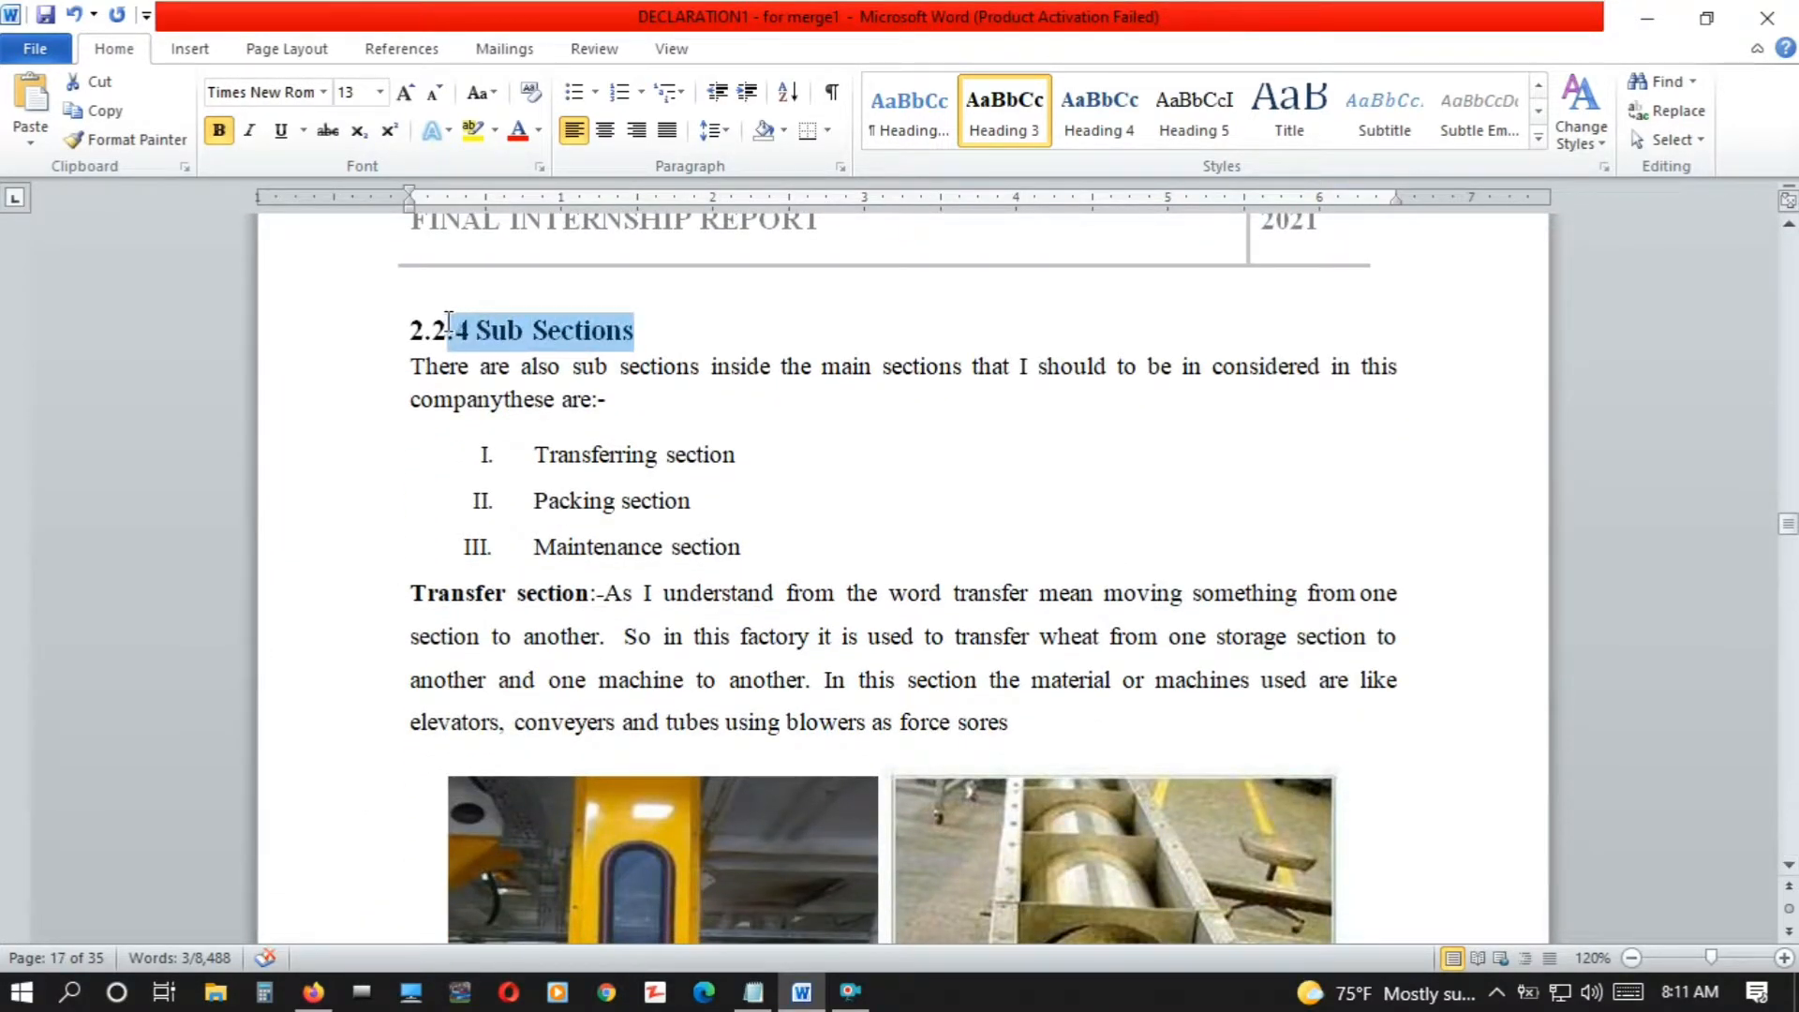
click(999, 127)
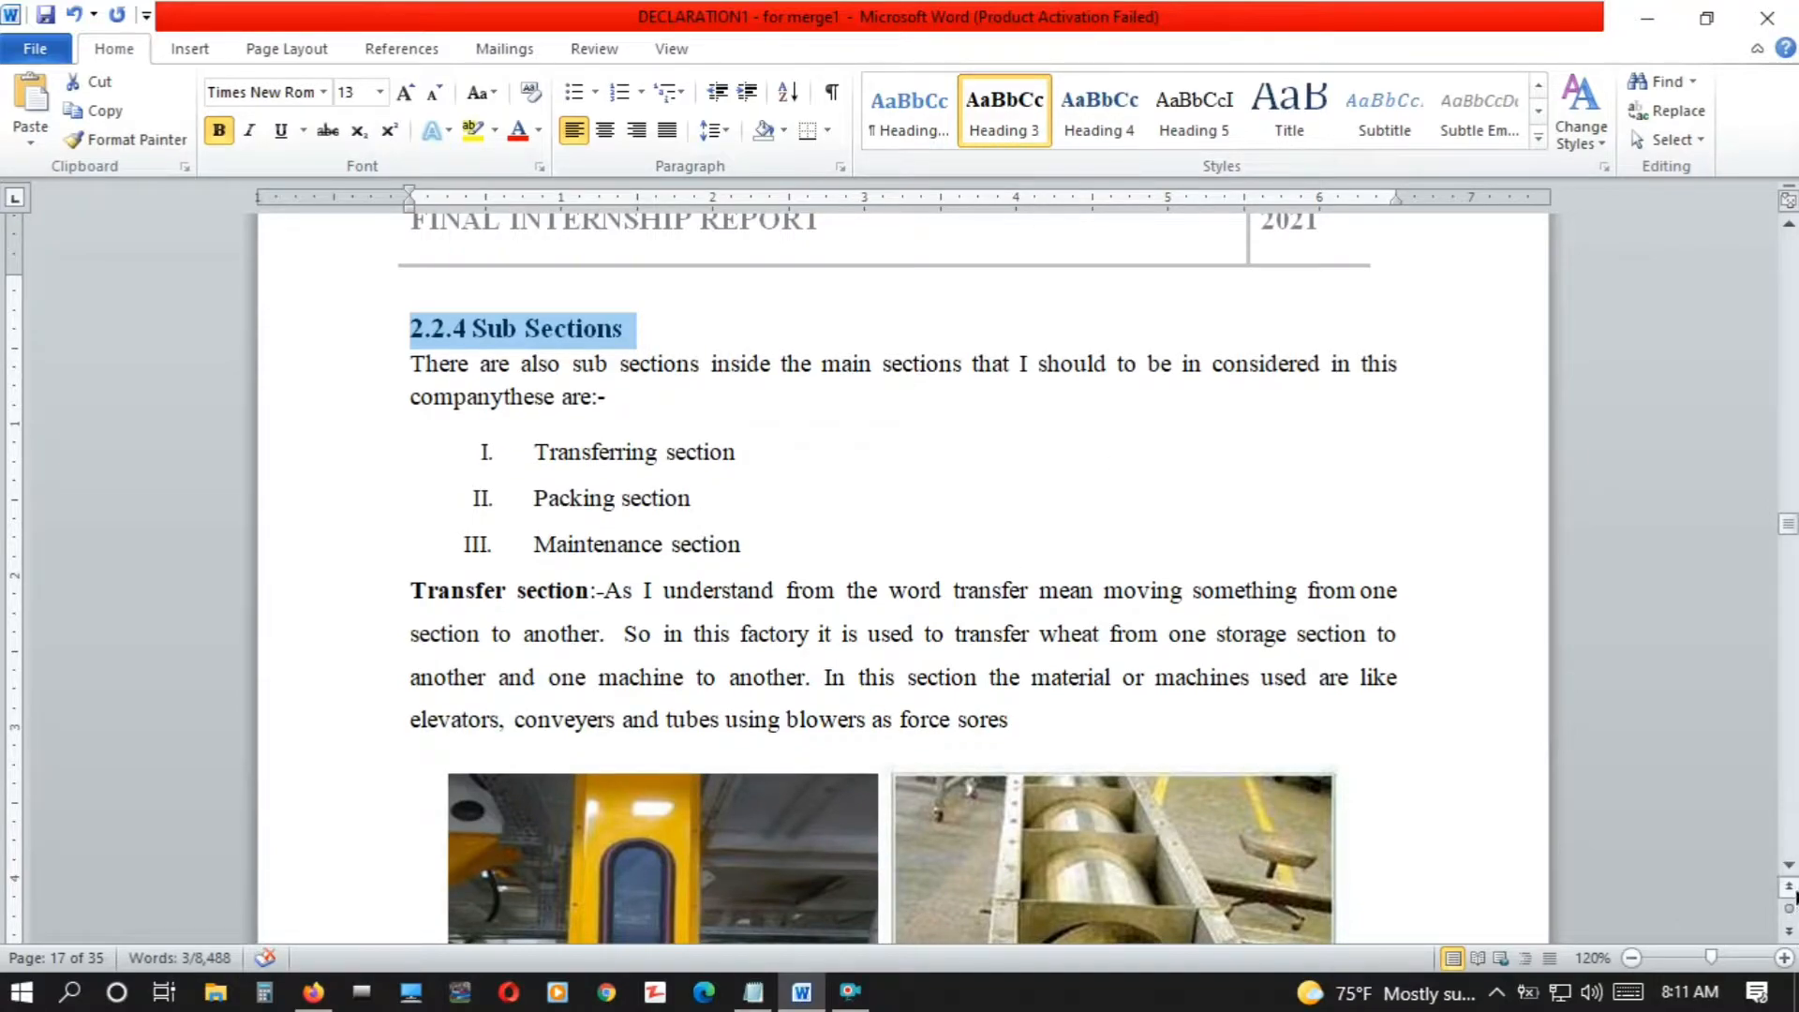
Apply the Heading 2 style to the "2.3 The function and working principle of each machine part" title
click(1791, 868)
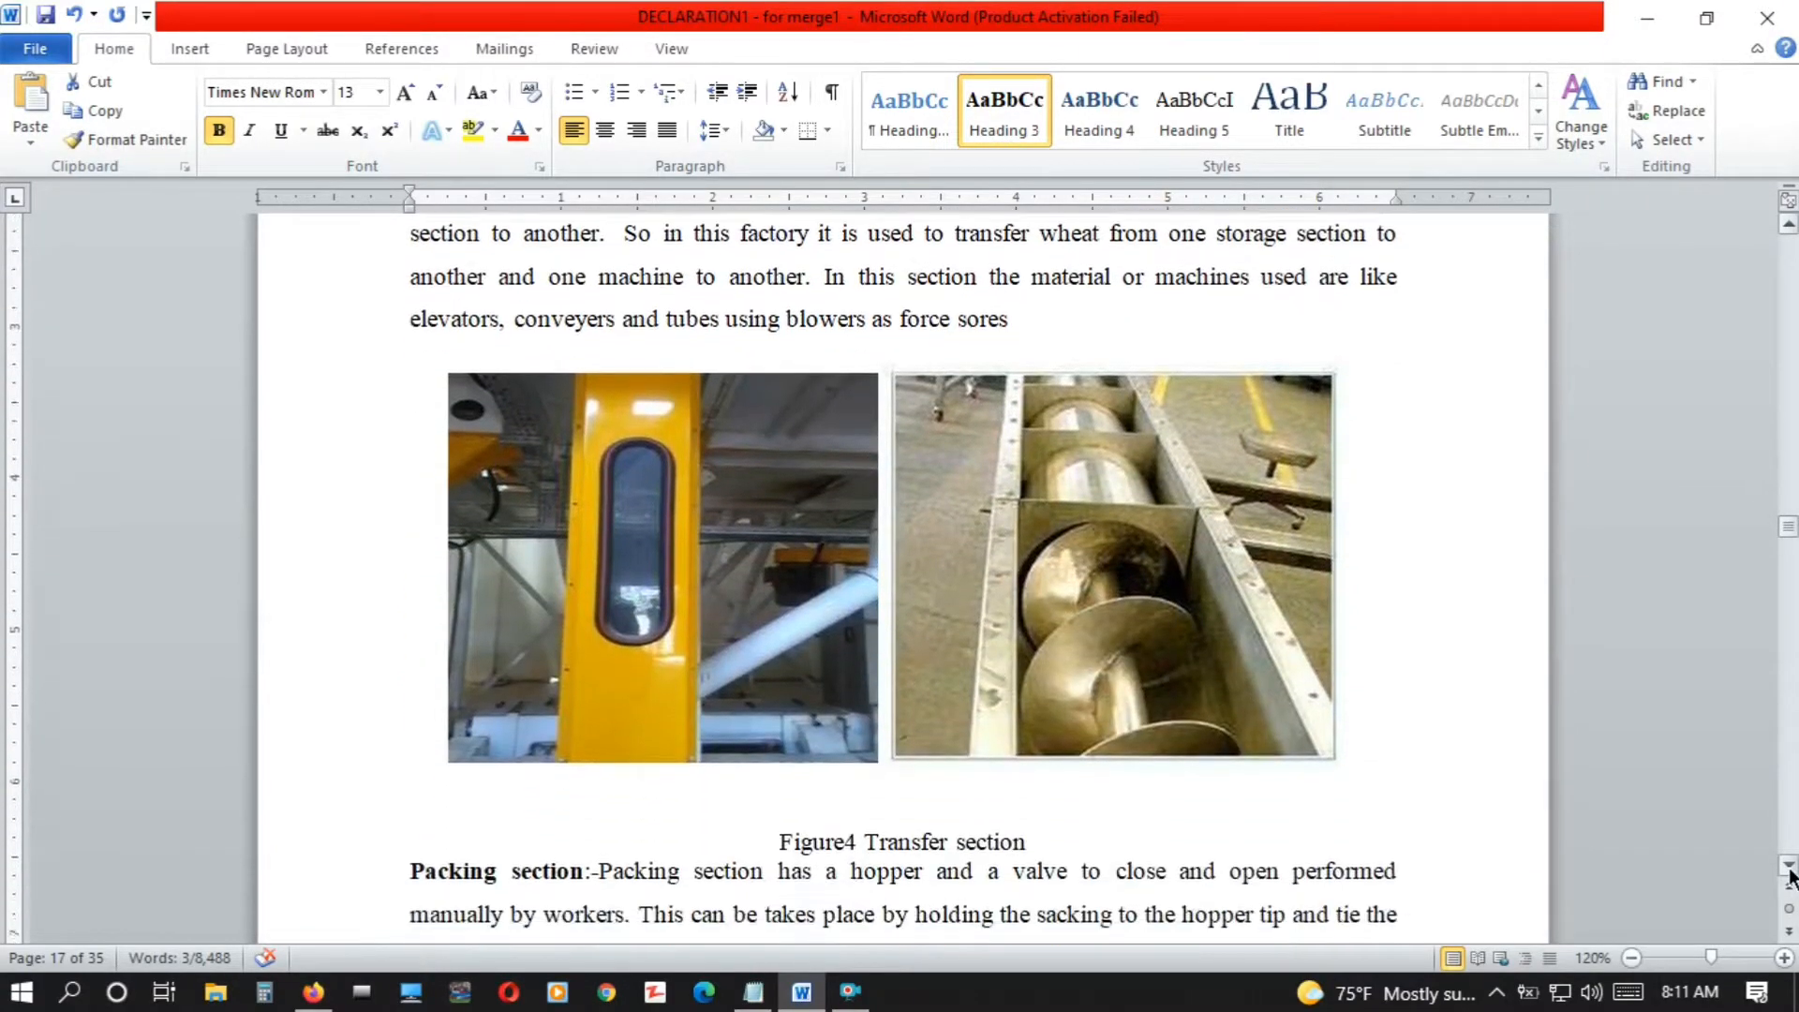
click(1790, 870)
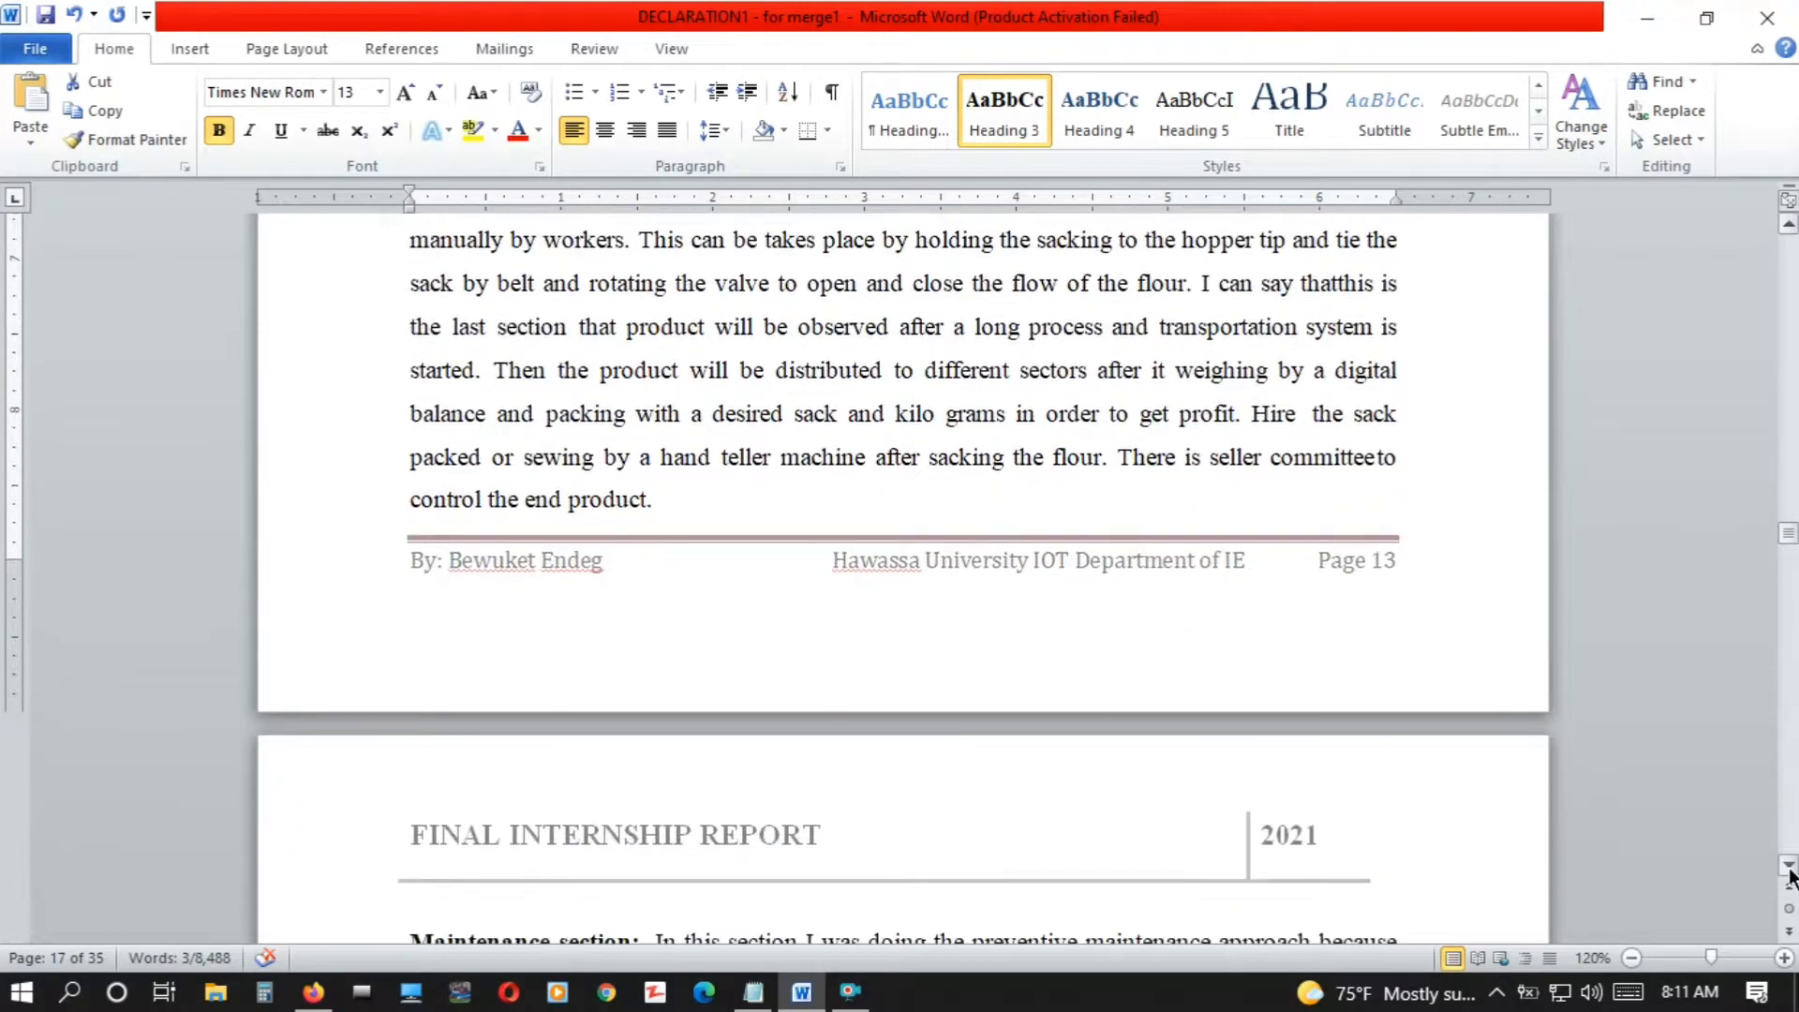
click(1790, 870)
click(1790, 870)
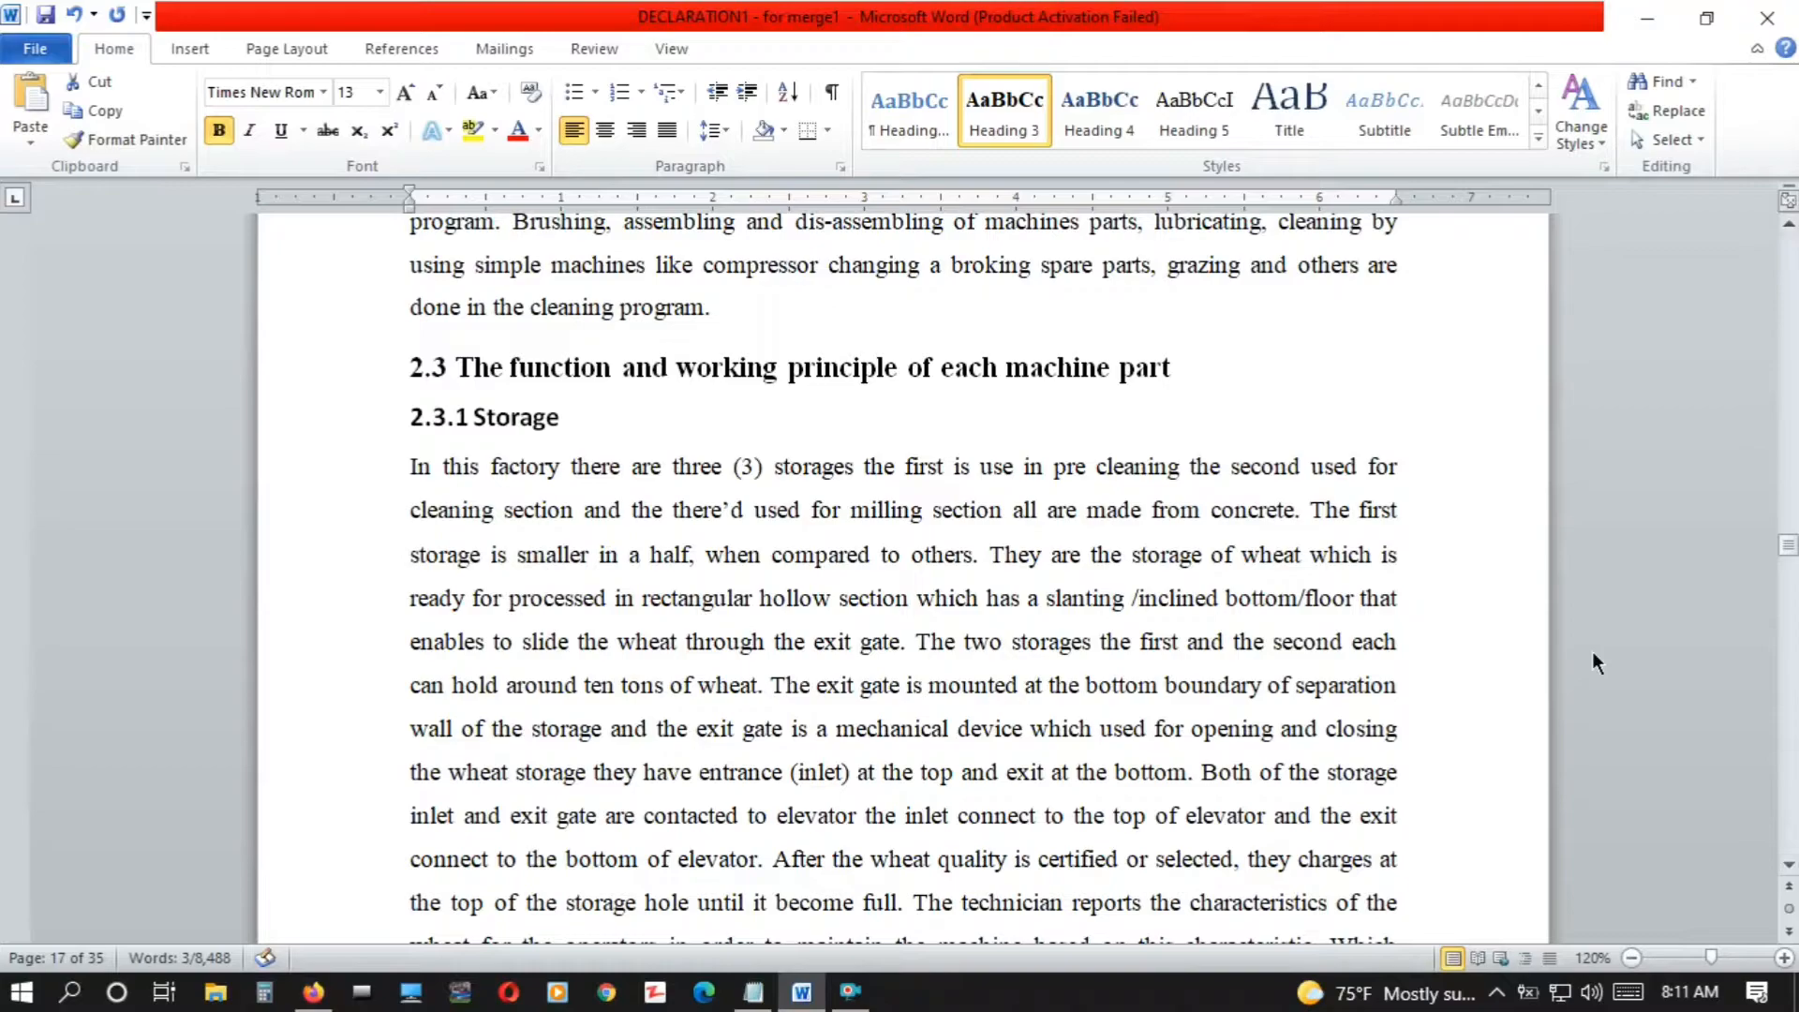
drag(1185, 365, 480, 367)
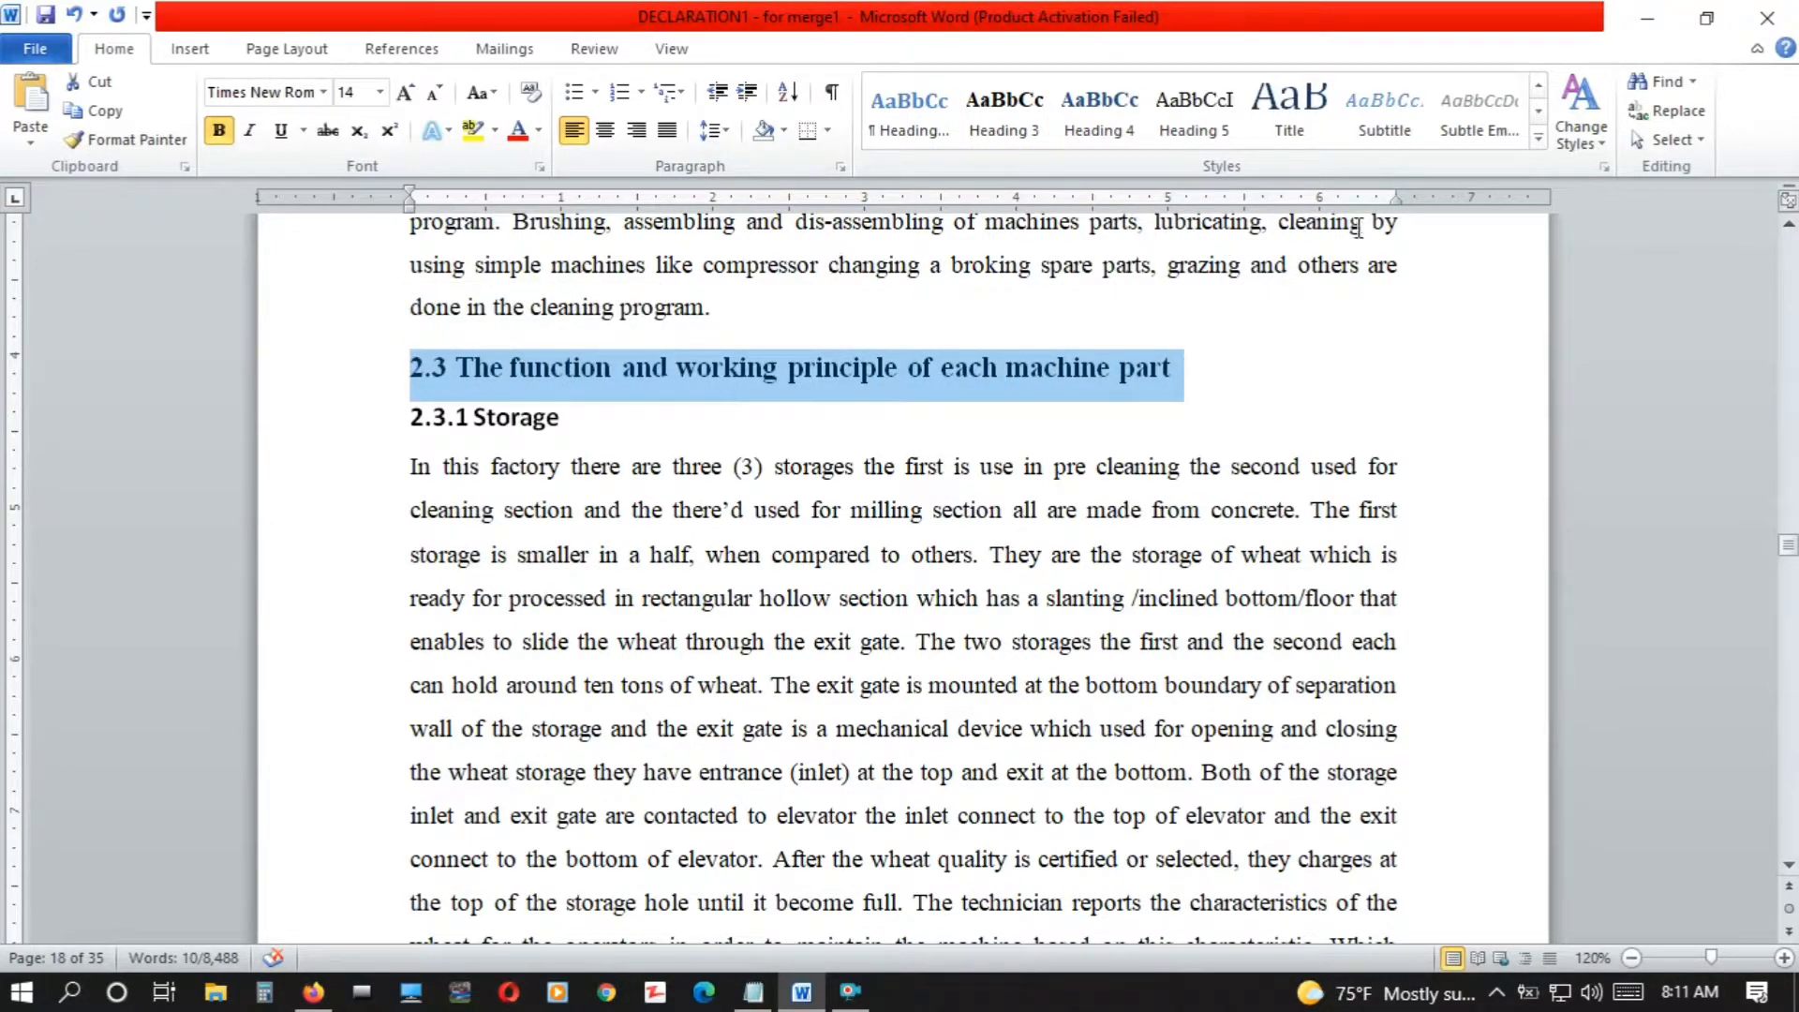
click(1539, 86)
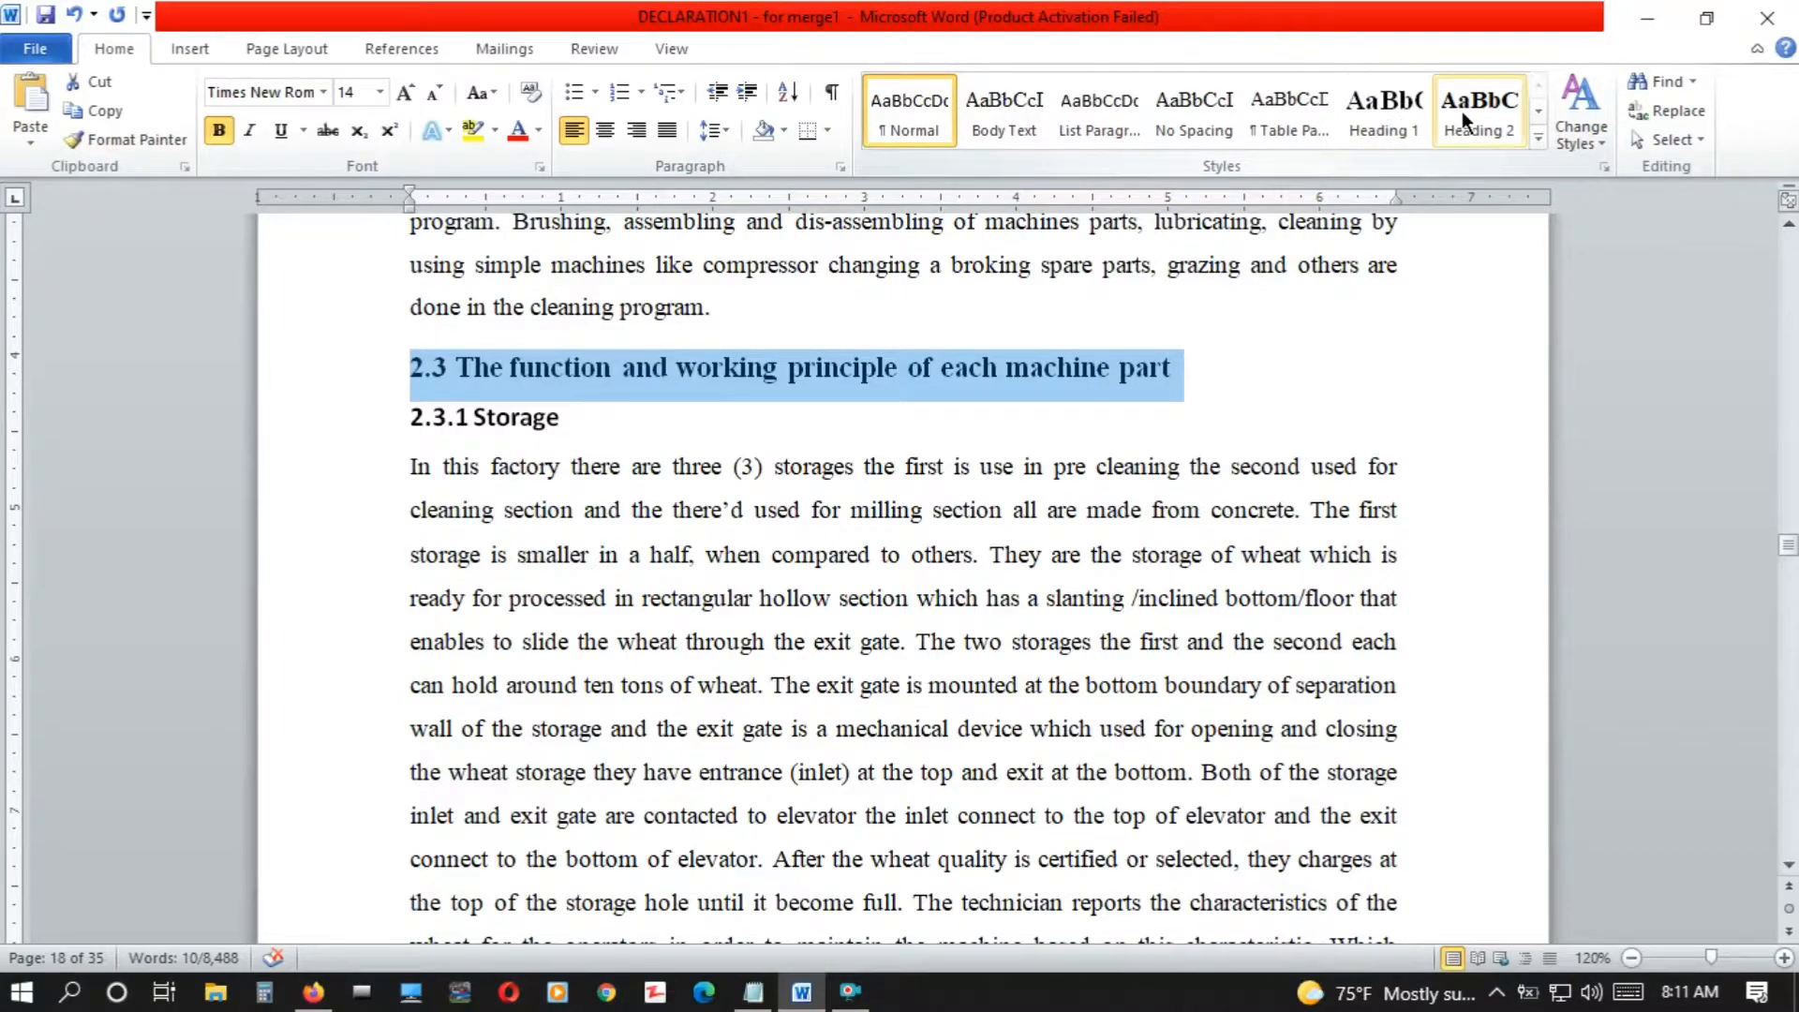
Apply the Heading 3 style to the "2.3.1 Storage" title
drag(559, 424, 372, 443)
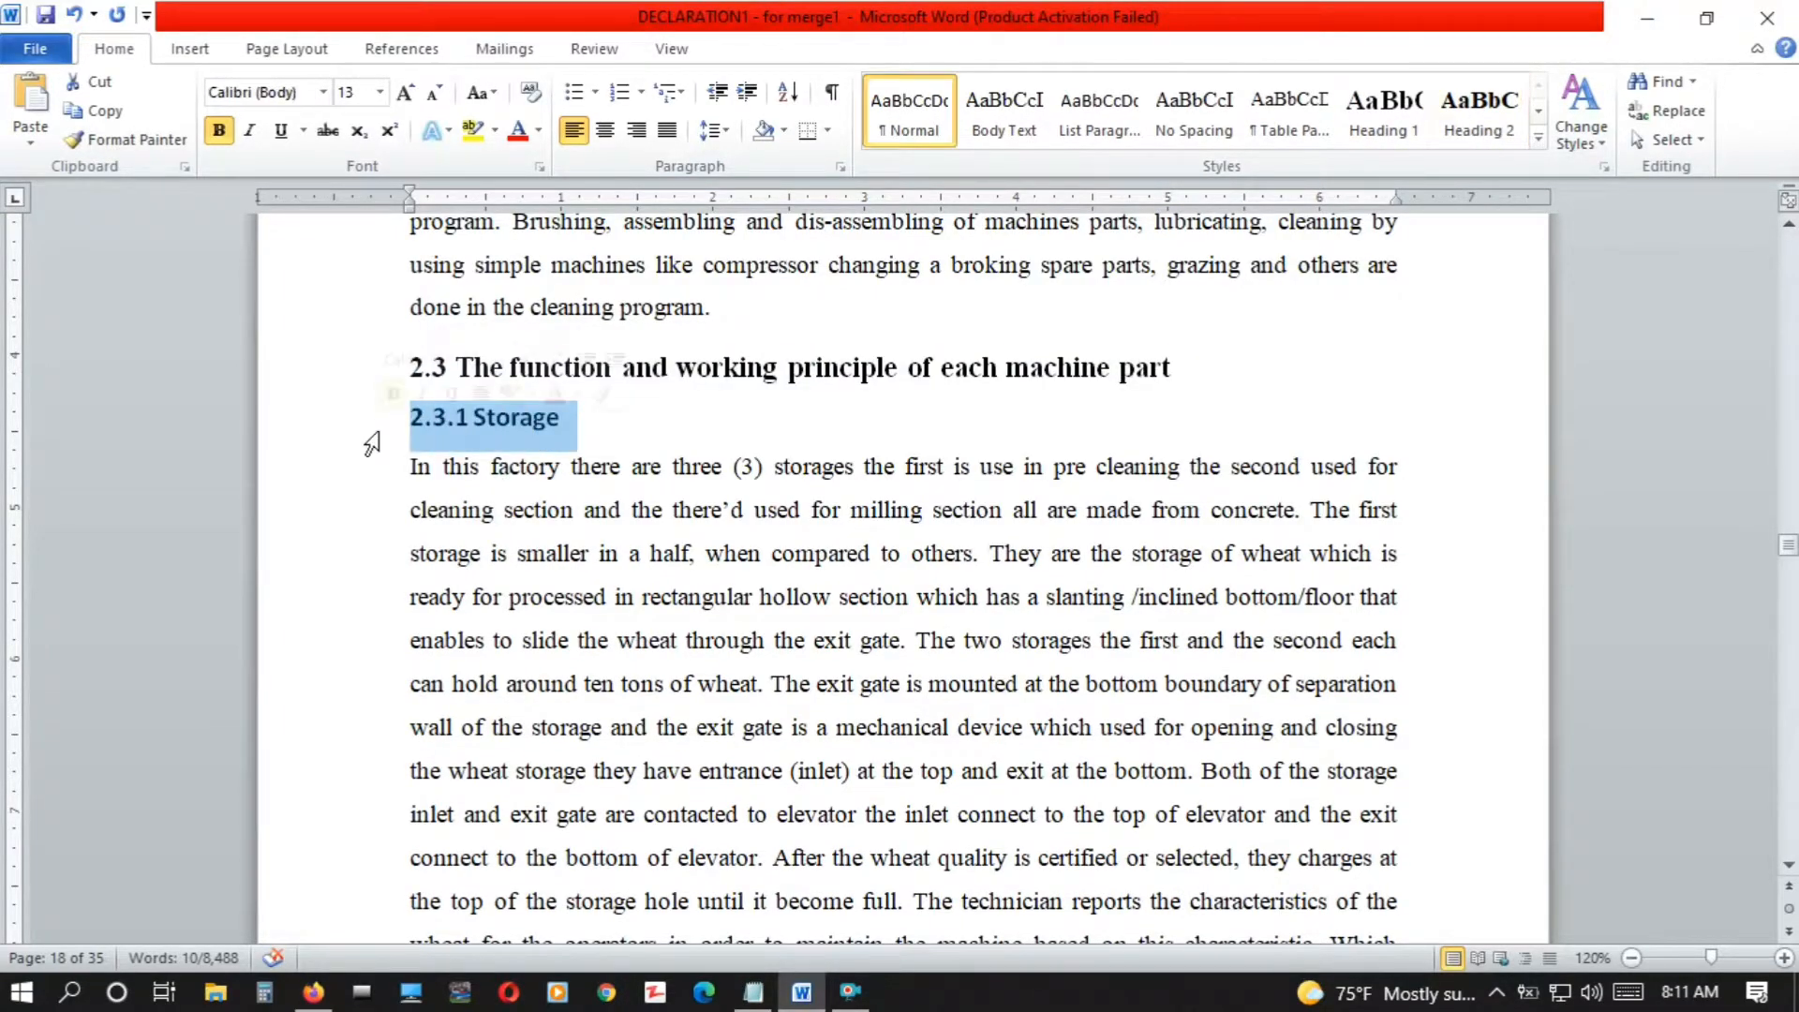
click(1539, 113)
click(1012, 130)
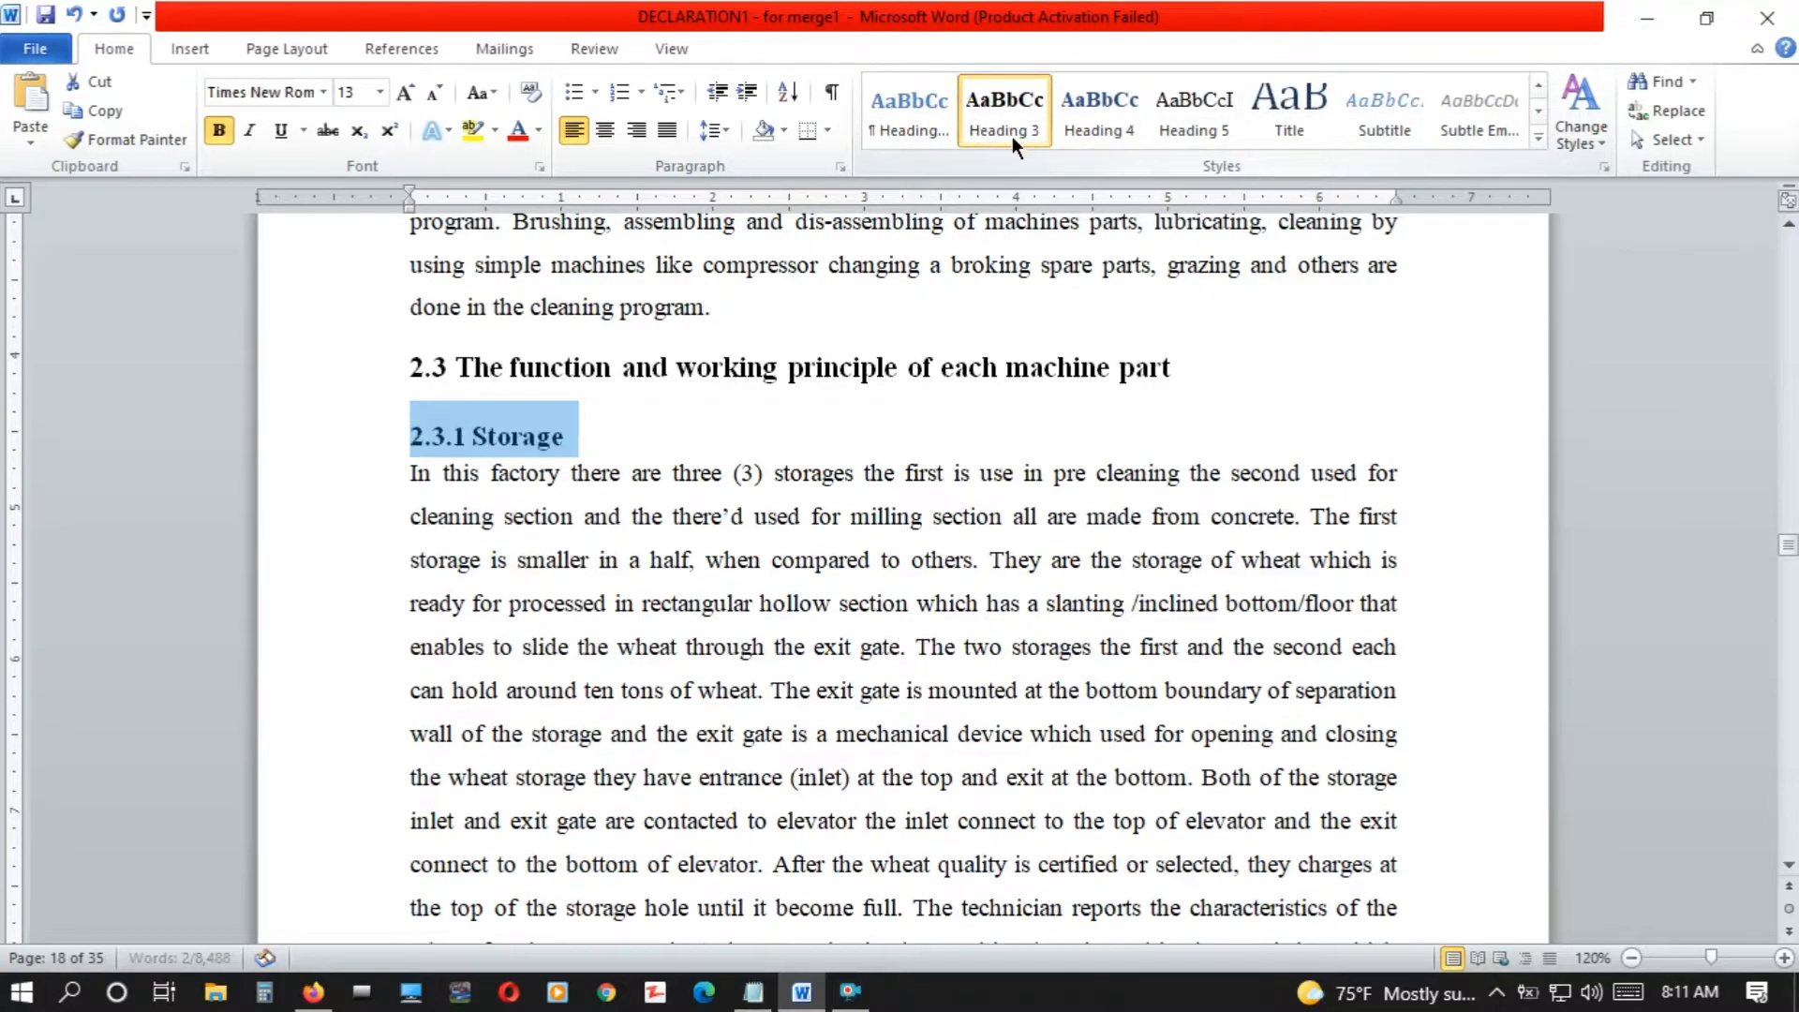
Apply the Heading 3 style to the "2.3.2 Bucket Elevator" title
scroll(1792, 876, down, 3)
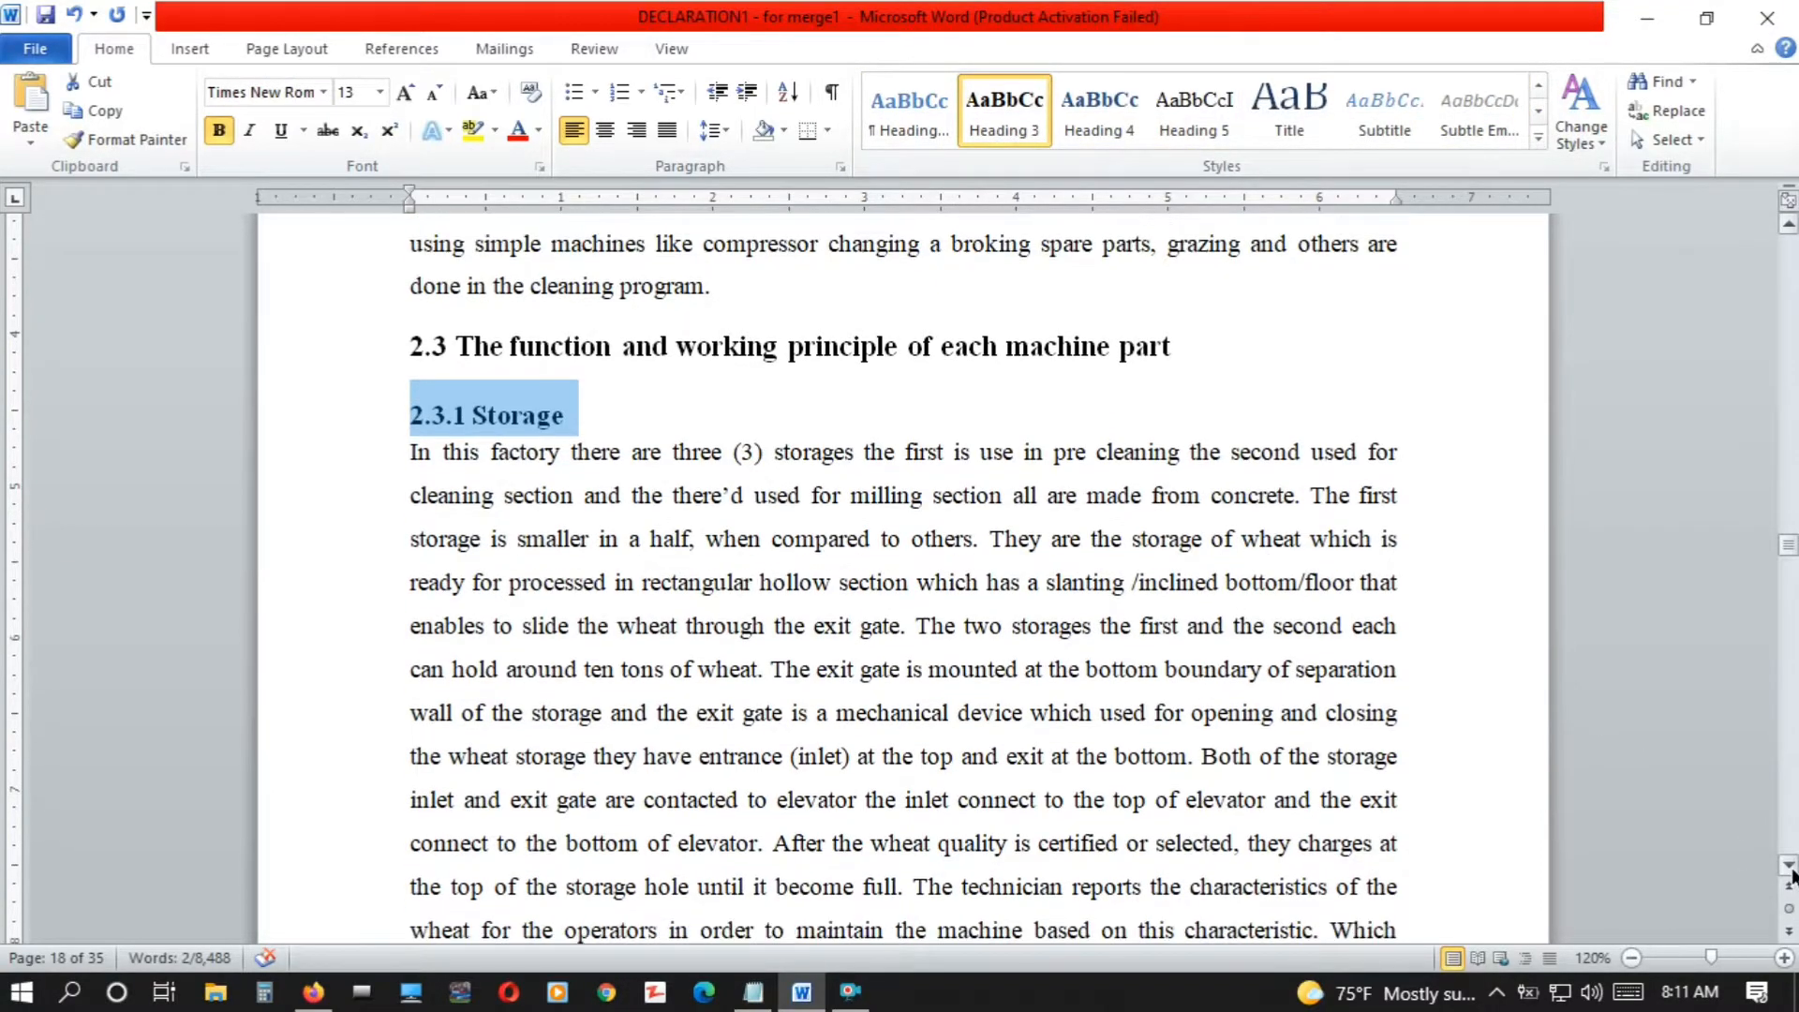
scroll(1792, 876, down, 6)
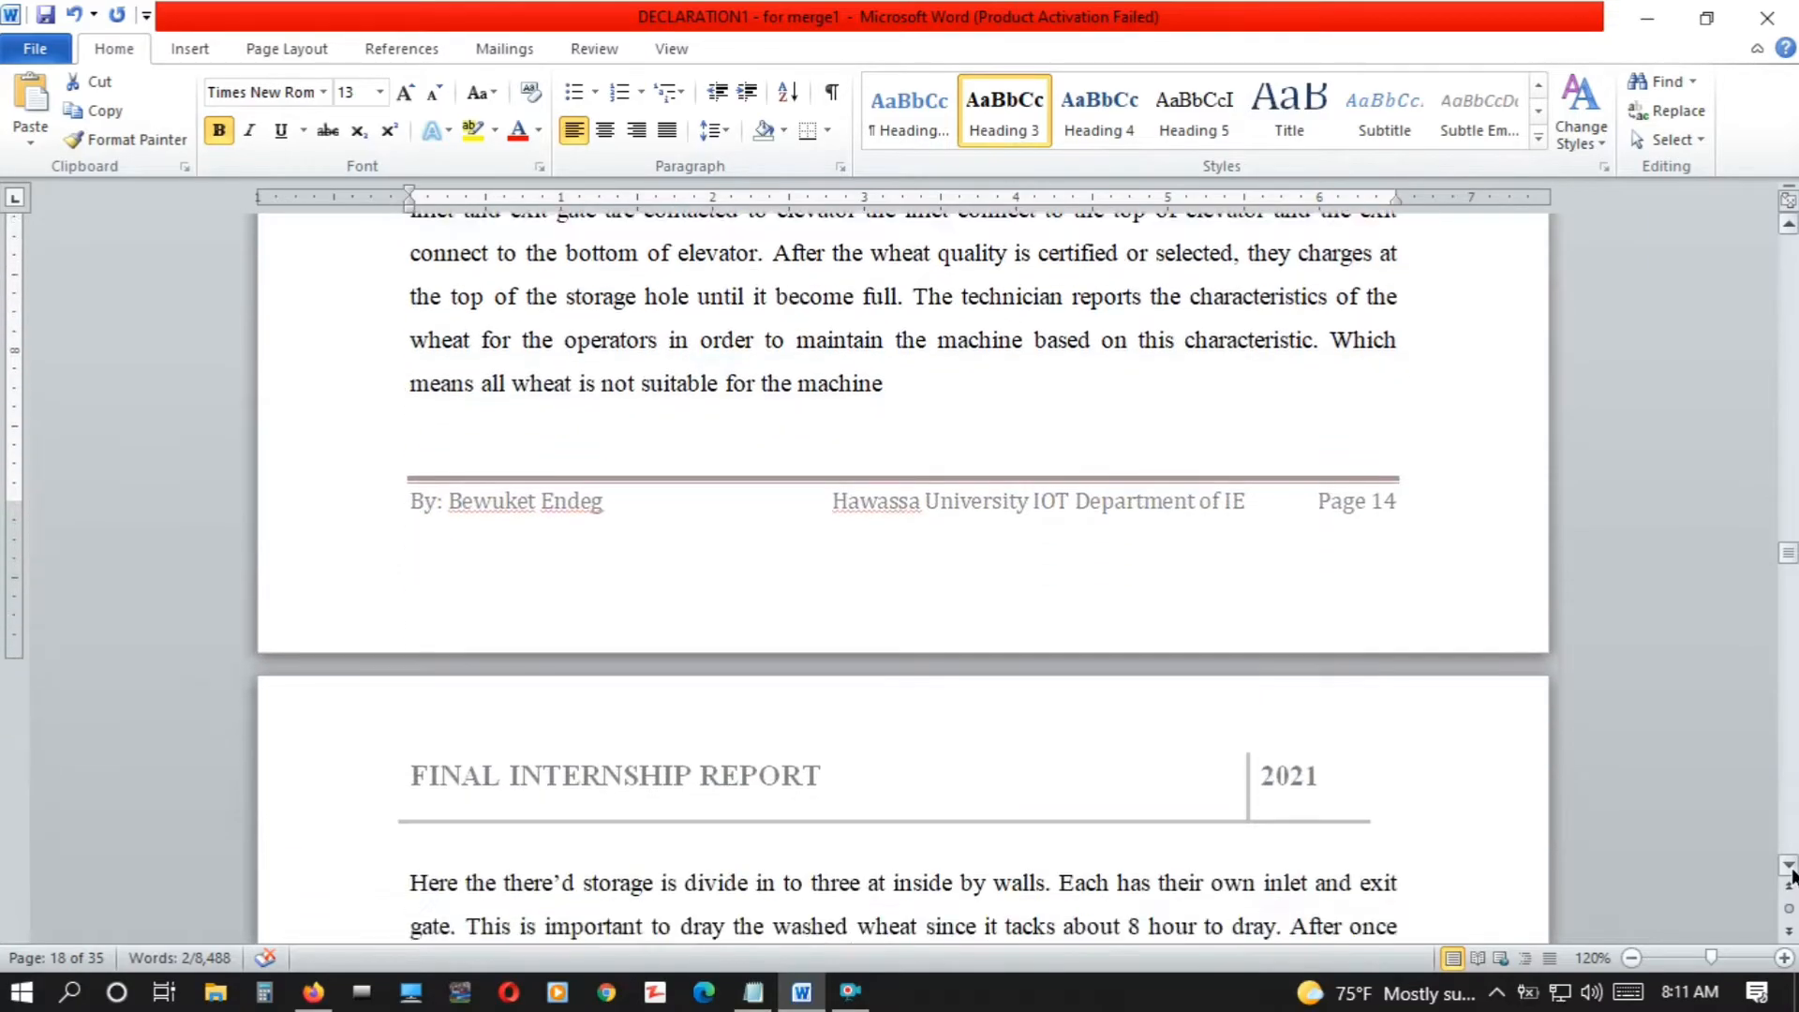
scroll(1792, 876, down, 3)
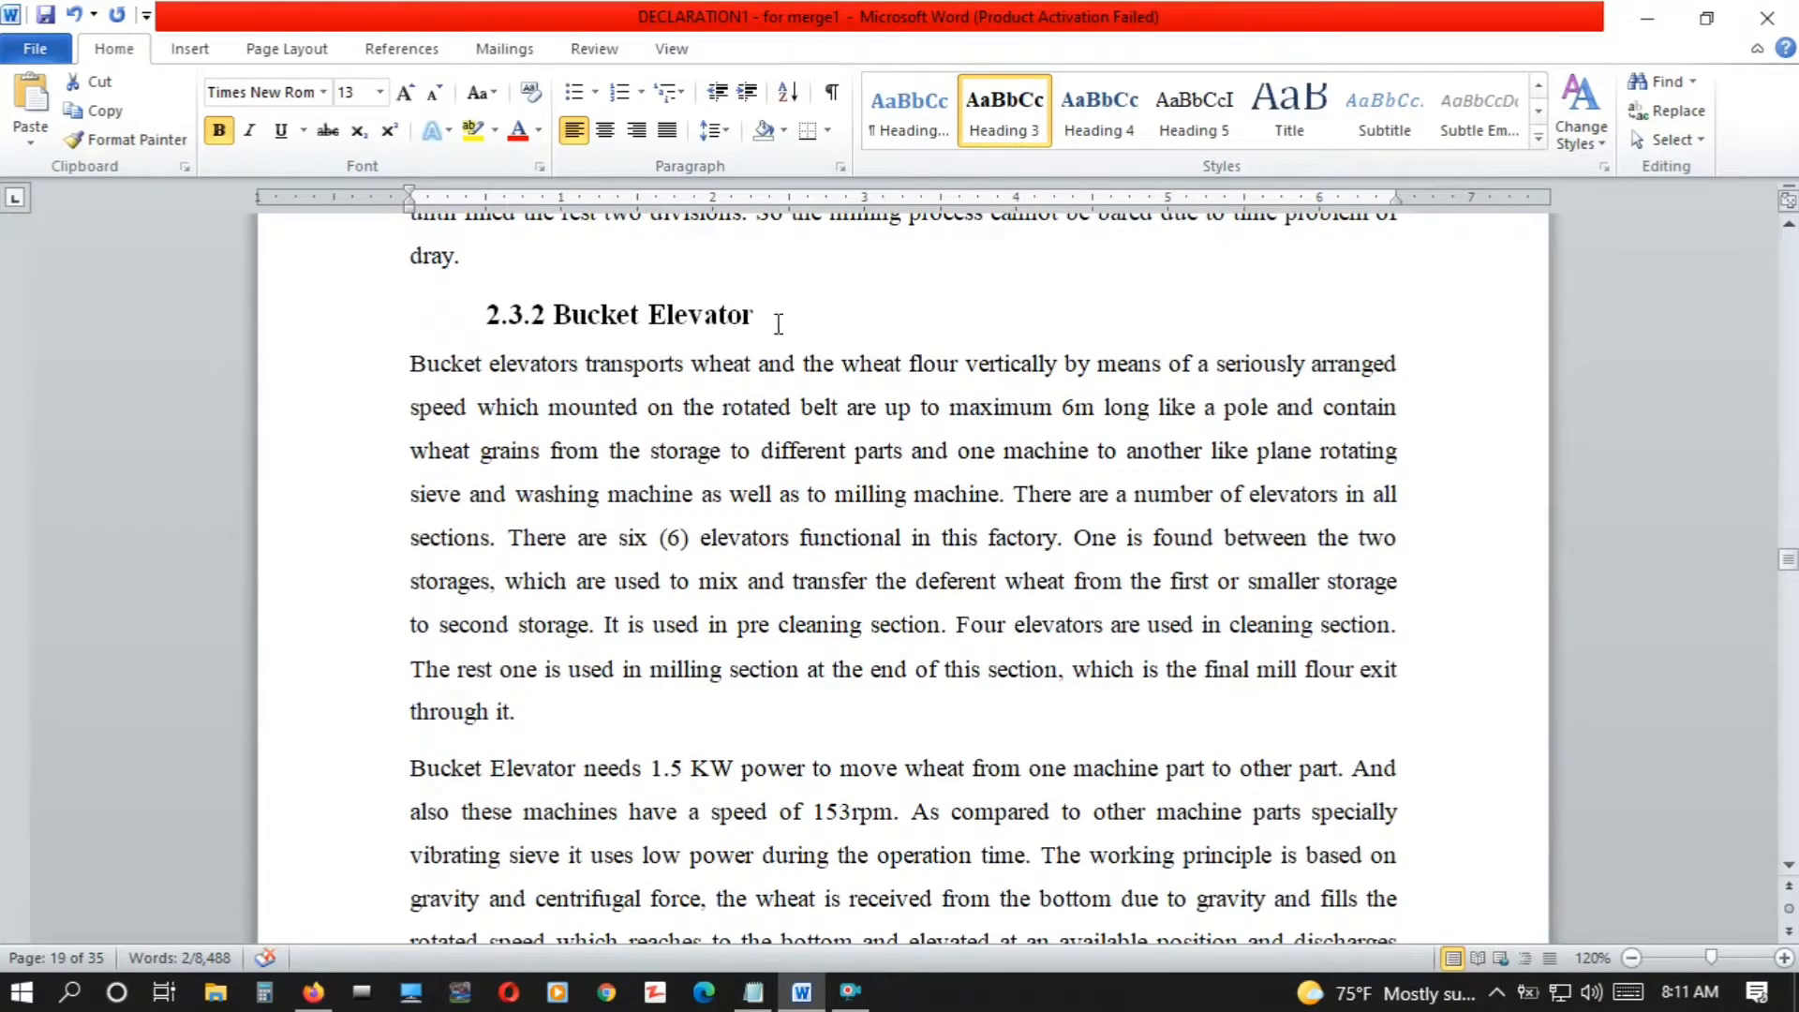
drag(765, 319, 472, 312)
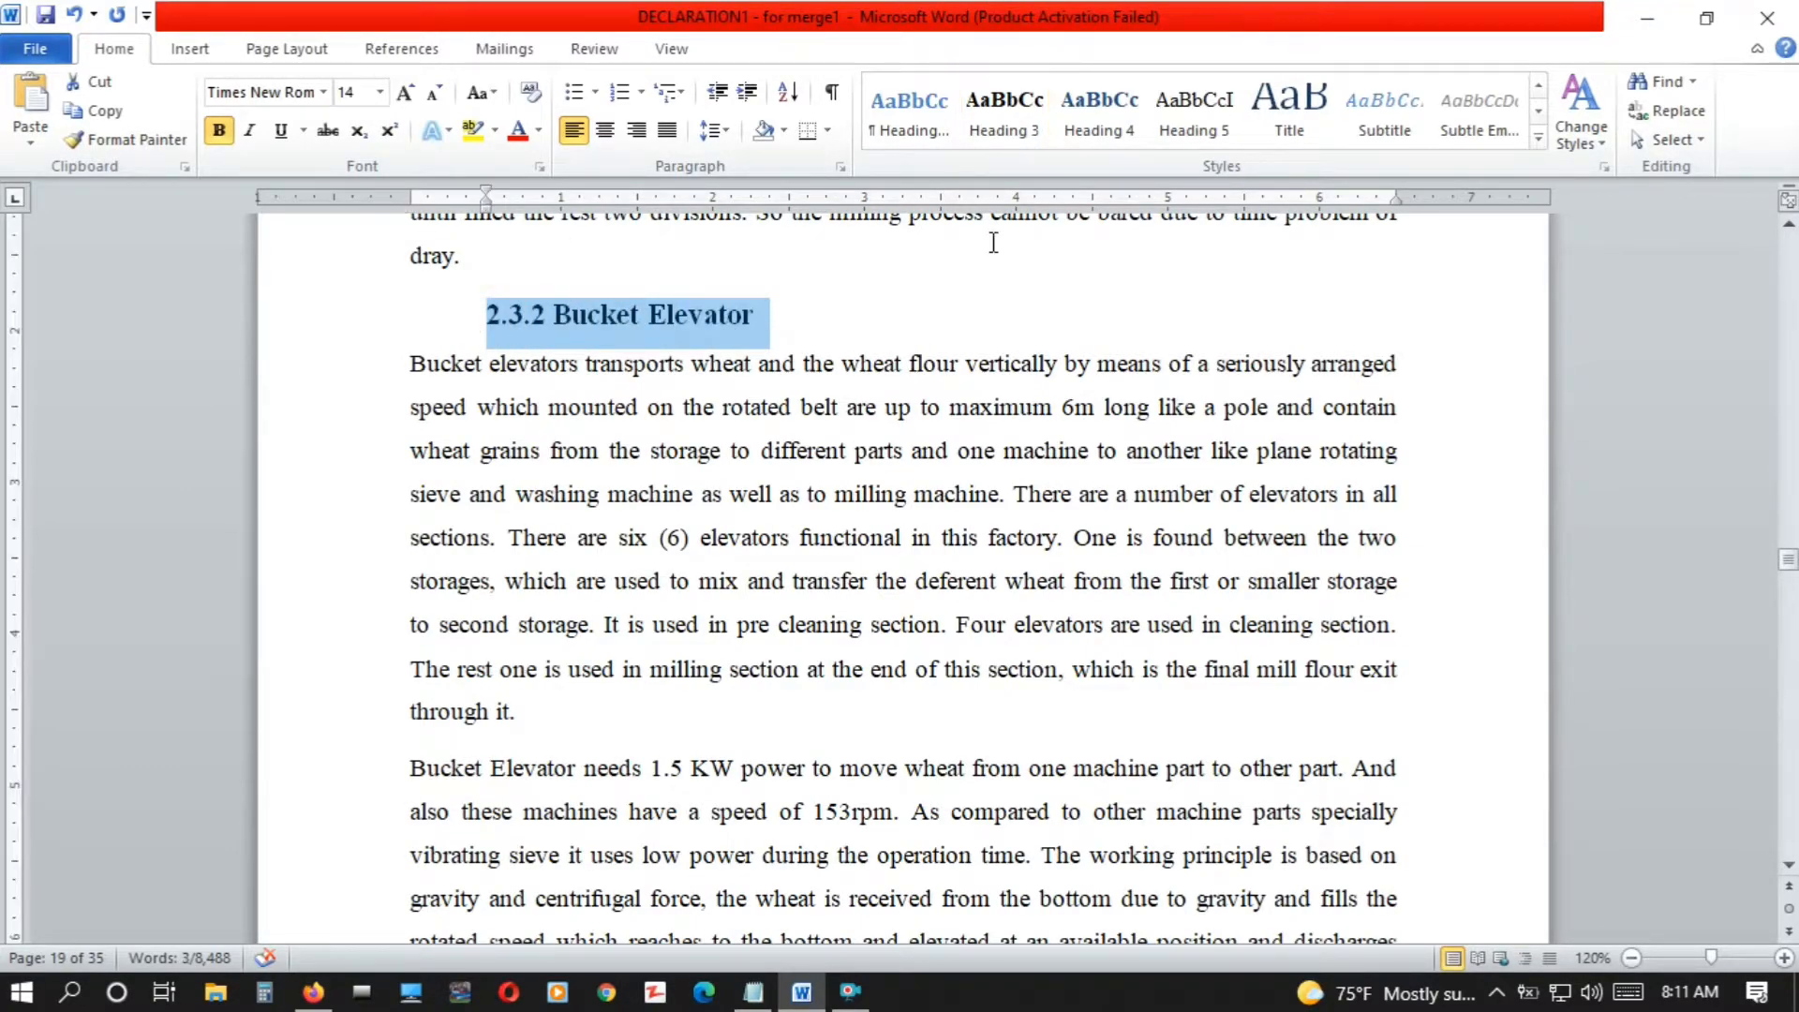
click(1013, 128)
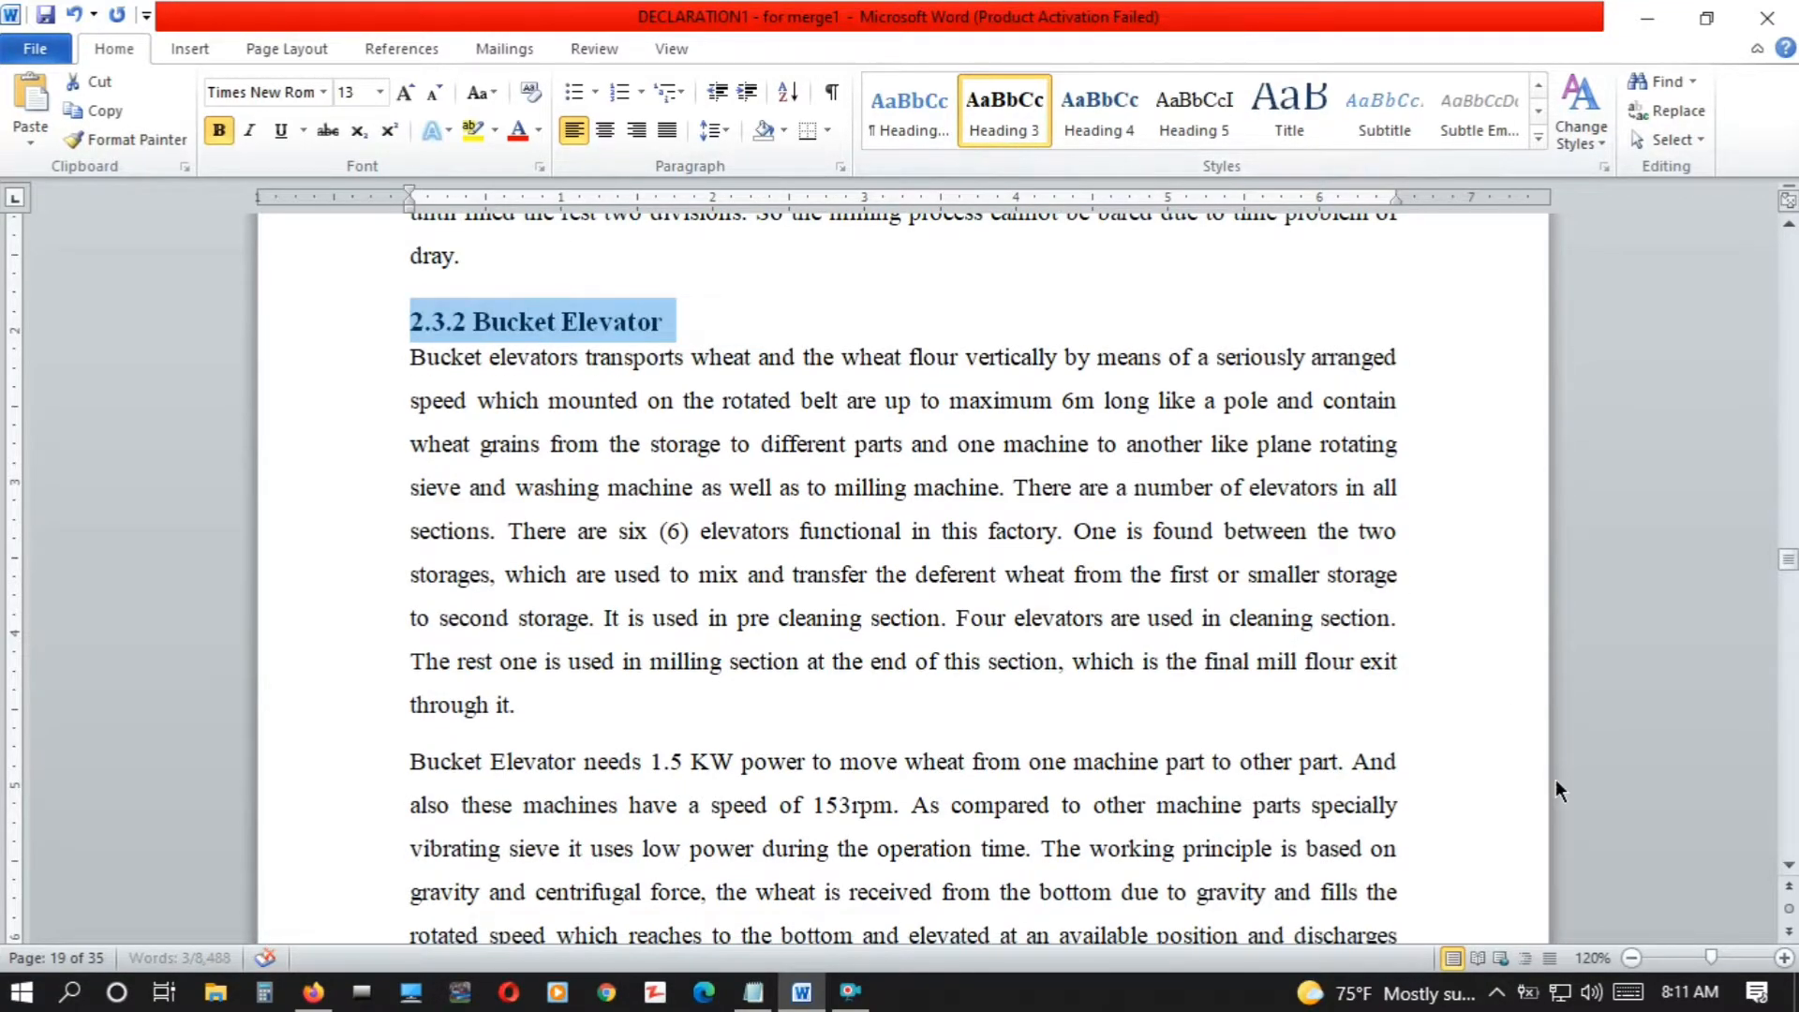
Apply the Heading 3 style to the "2.3.3 High-frequency oscillating separator" title below the Figure 5 caption
scroll(1792, 872, down, 6)
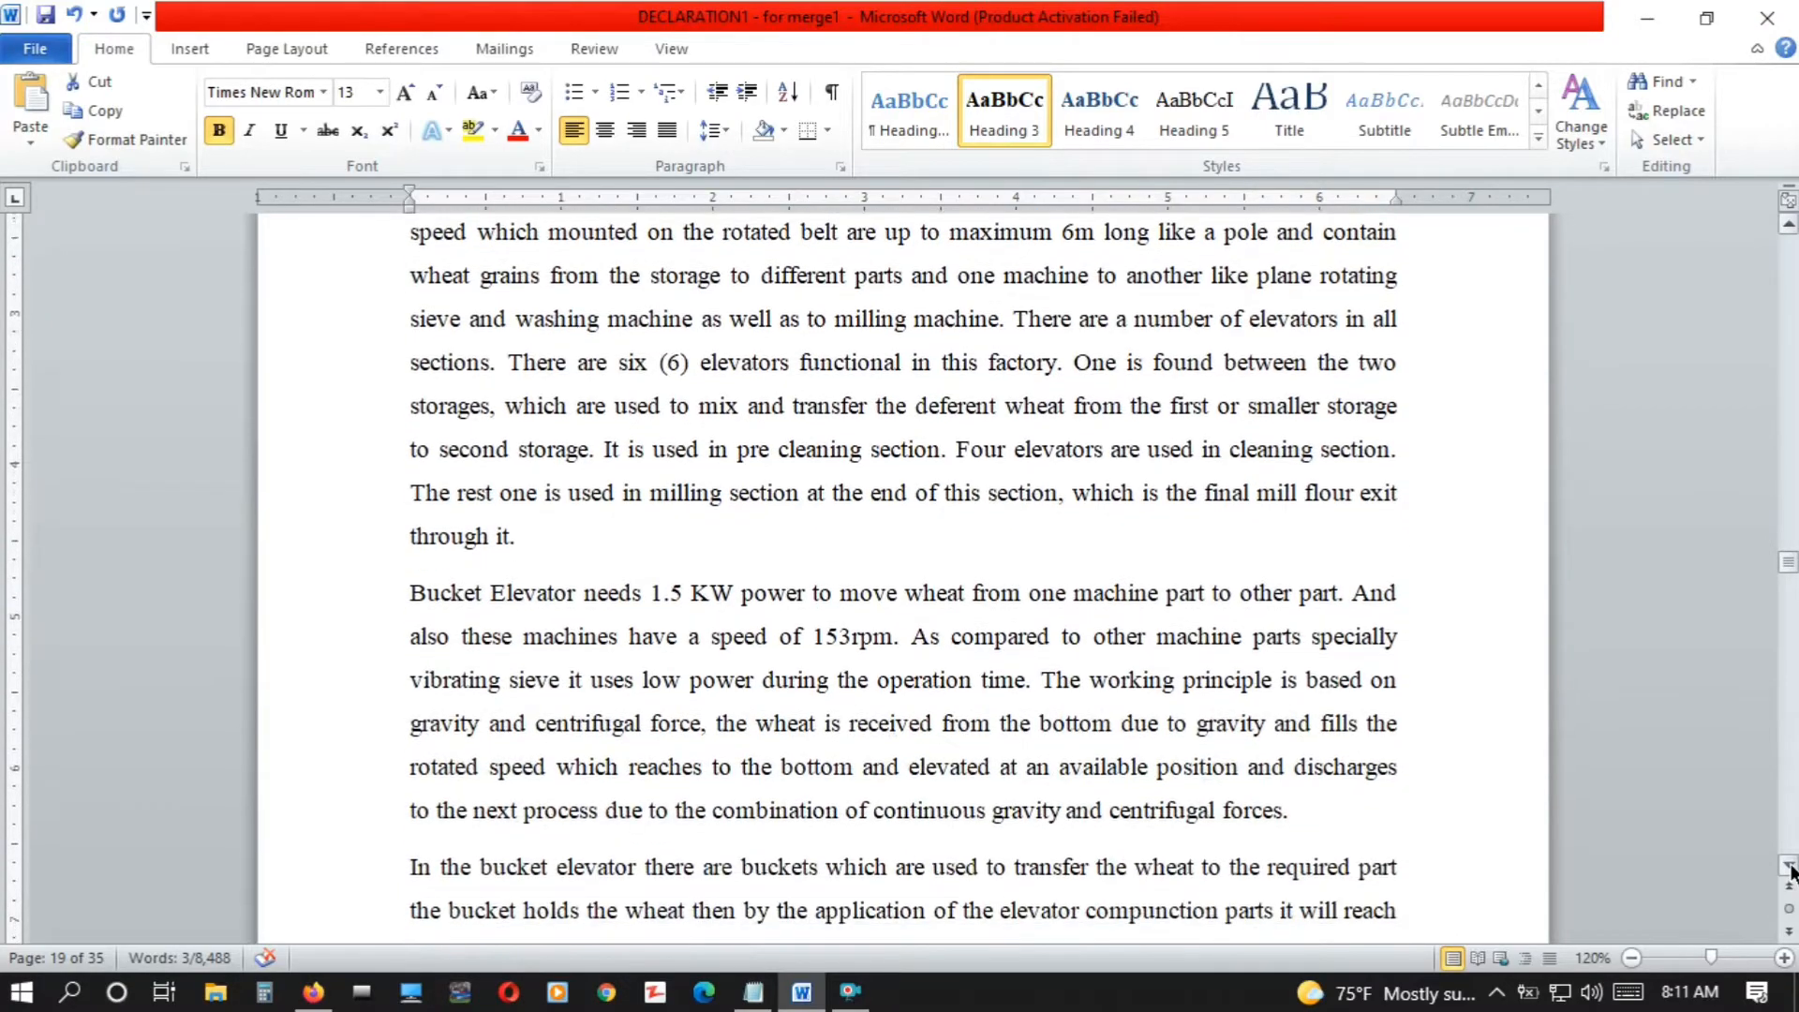
scroll(1792, 871, down, 15)
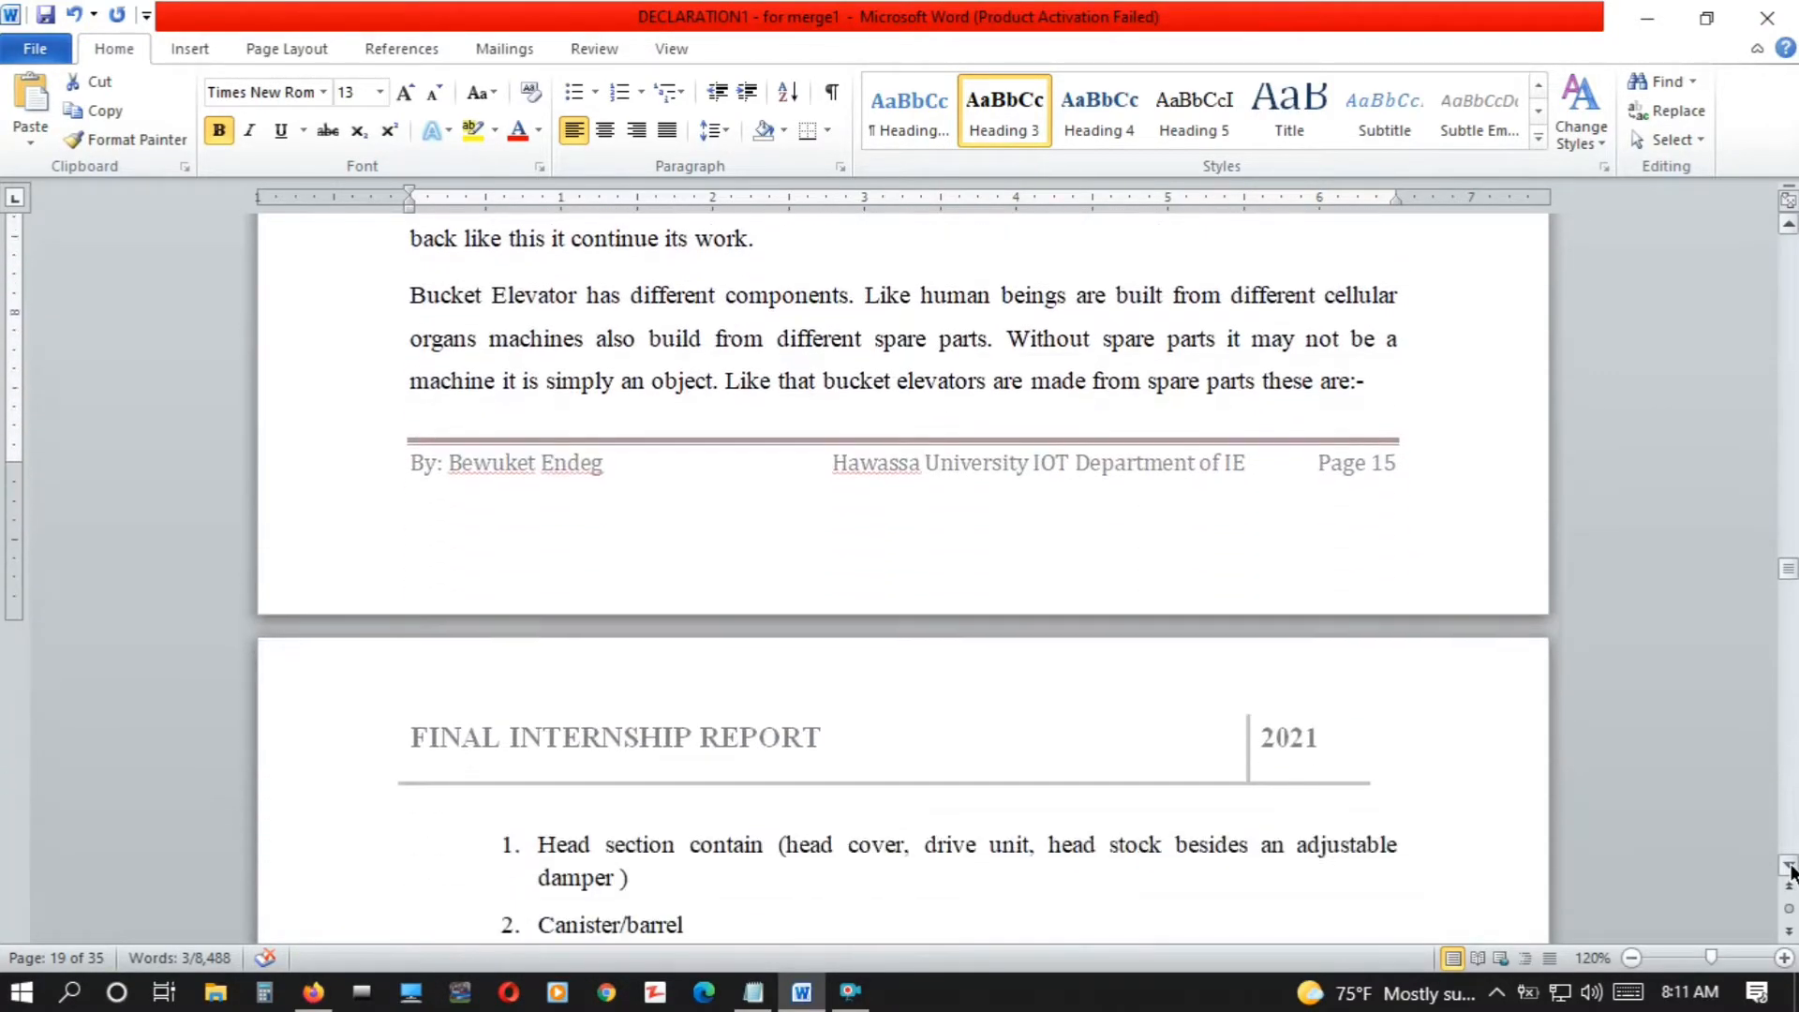
scroll(1792, 872, down, 9)
drag(908, 365, 409, 364)
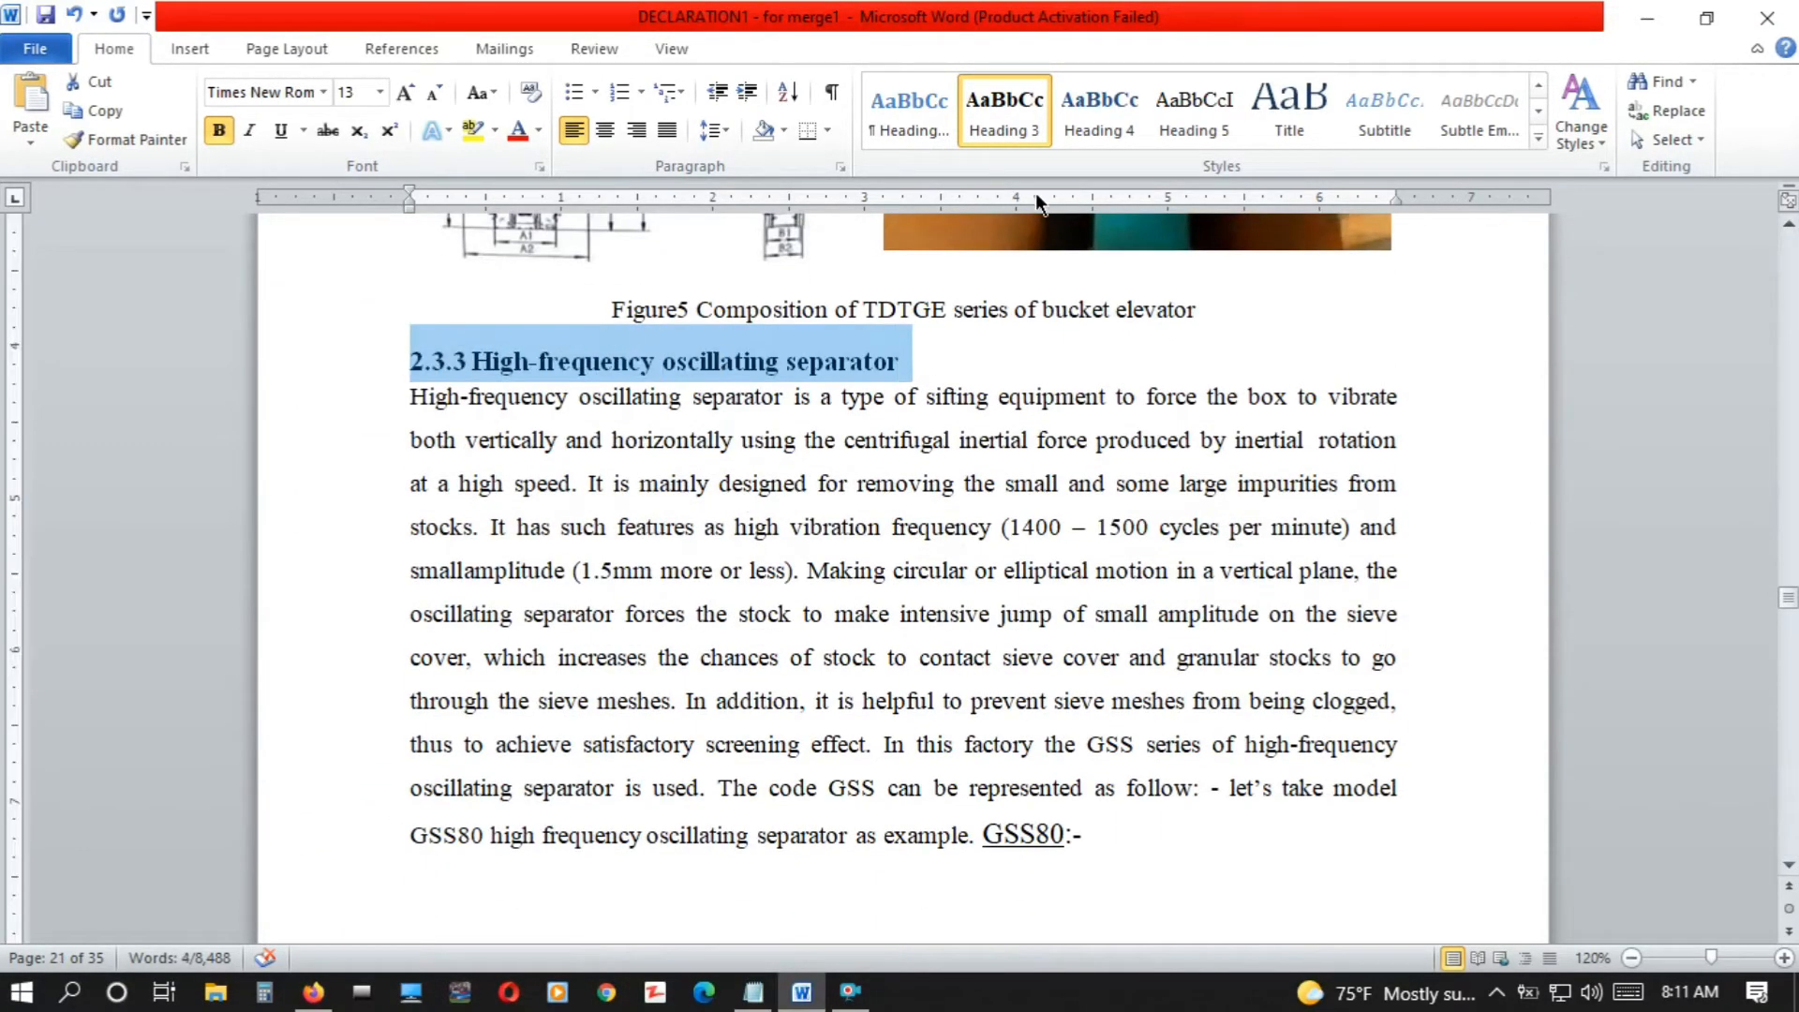
click(1012, 128)
Apply the Heading 3 style to the machine titles between section 2.3.3 and section 2.3.7
scroll(1791, 869, down, 14)
drag(831, 411, 409, 367)
scroll(1789, 865, down, 12)
click(990, 138)
scroll(1792, 870, down, 13)
drag(711, 346, 410, 346)
click(999, 131)
Apply the Heading 3 style to the "2.3.7 Blower machine" title
scroll(1792, 870, down, 5)
scroll(1792, 870, down, 9)
drag(769, 289, 486, 290)
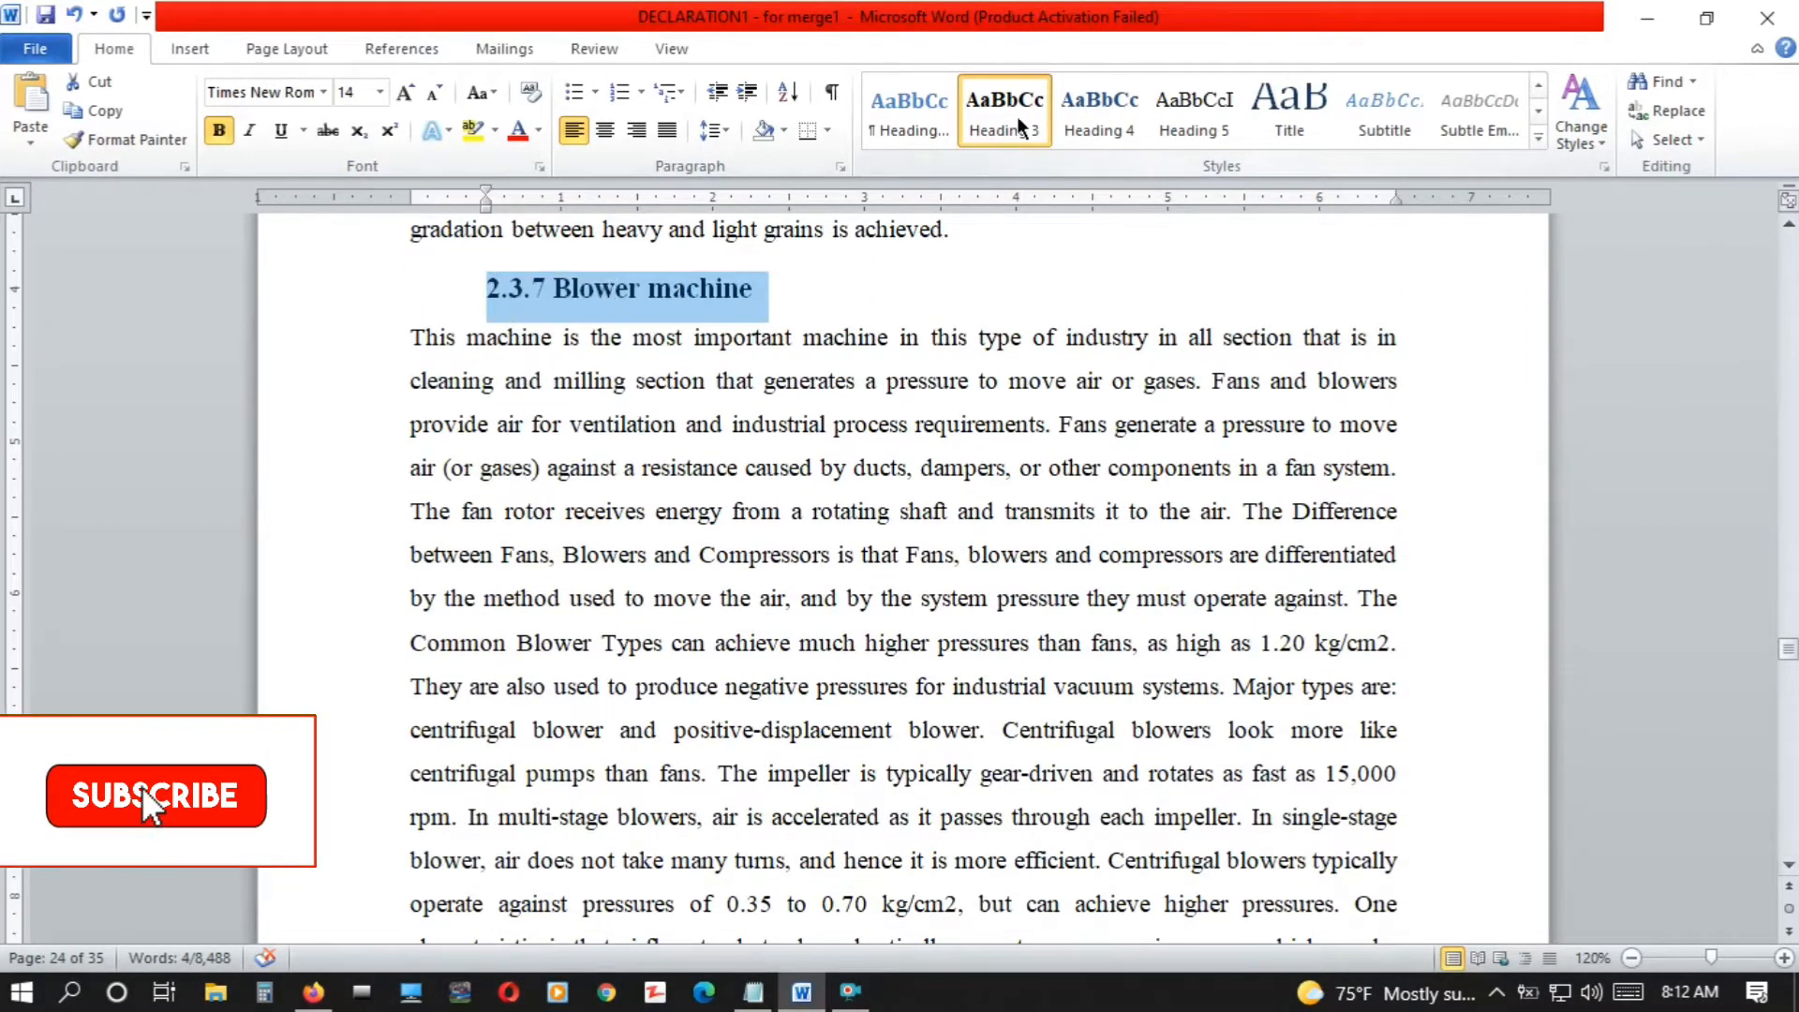
click(1016, 128)
Apply the Heading 3 style to the three machine titles that follow the "2.3.7 Blower machine" section
scroll(1792, 870, down, 11)
drag(677, 290, 411, 290)
click(1018, 126)
scroll(1792, 869, down, 12)
drag(698, 290, 410, 289)
click(1012, 129)
drag(709, 642, 409, 642)
click(1022, 133)
Apply the Heading 3 style to the remaining machine titles of section 2.3, up to and including "2.3.14 Twin plan sifter machine"
scroll(1792, 869, down, 6)
drag(647, 825, 356, 816)
scroll(356, 816, down, 5)
scroll(356, 817, down, 11)
drag(661, 349, 350, 350)
scroll(350, 350, down, 6)
drag(834, 818, 410, 818)
scroll(1131, 304, down, 8)
drag(806, 478, 409, 478)
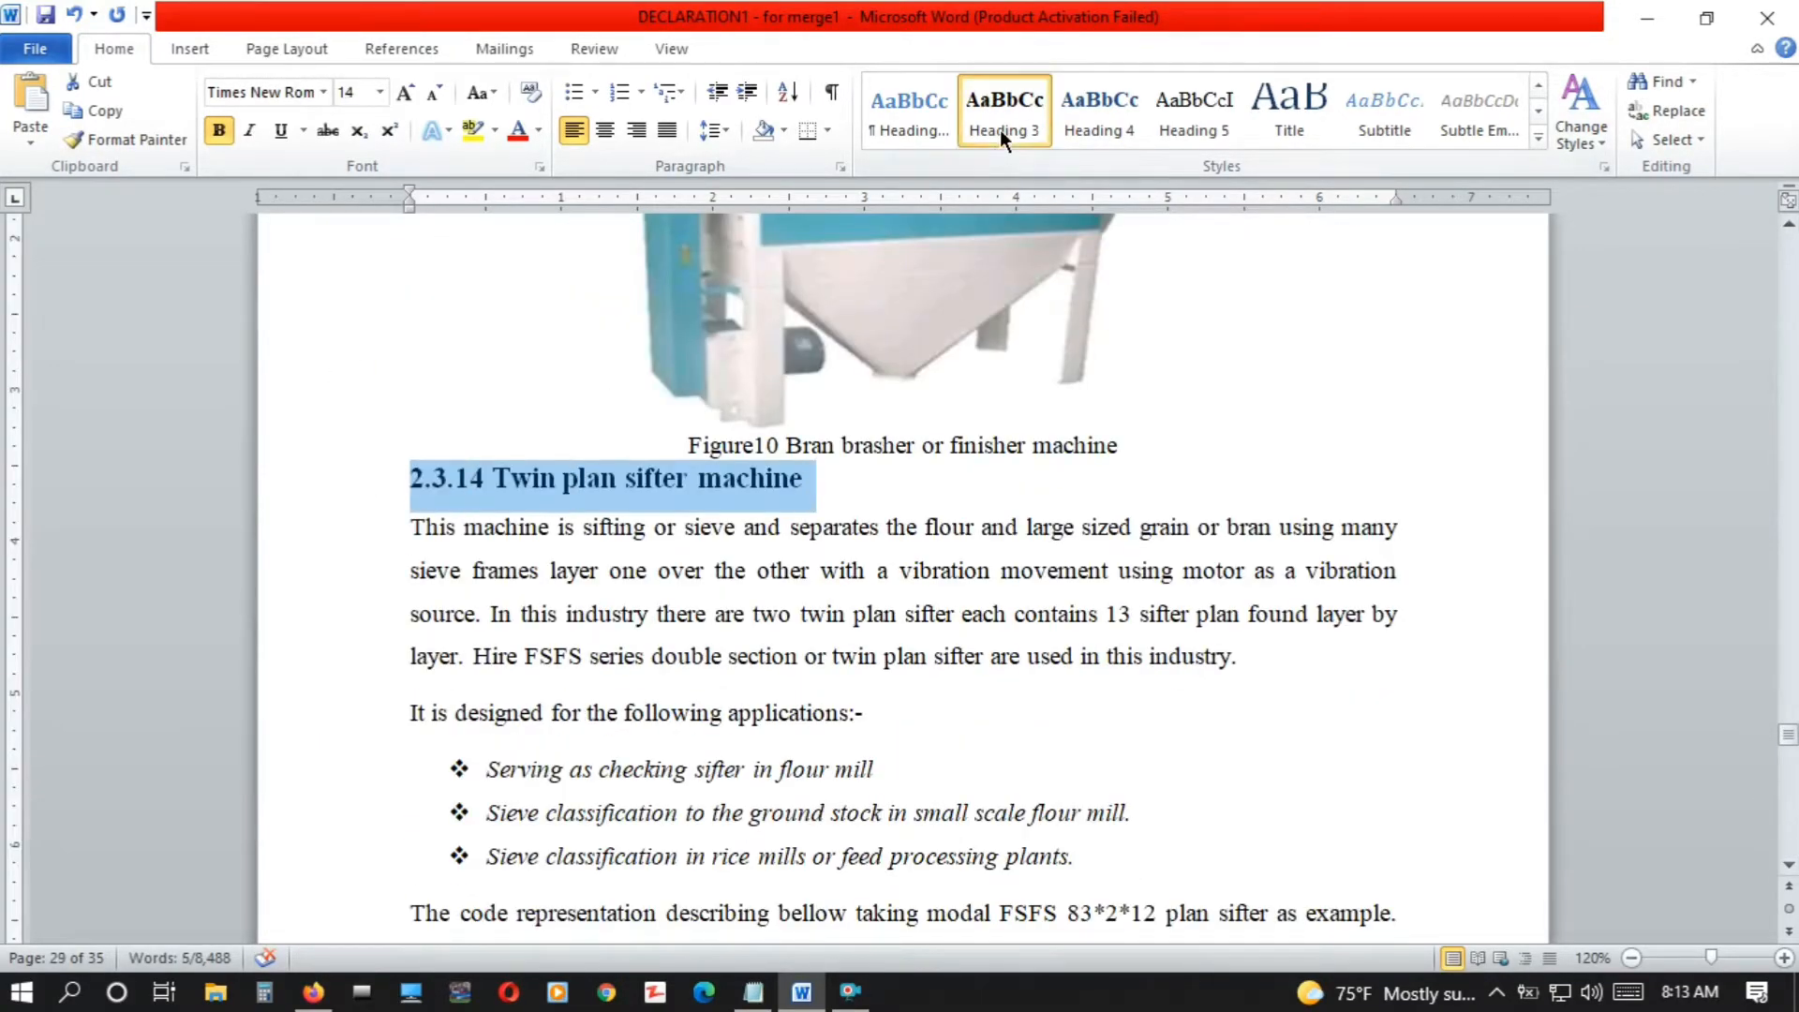
click(1004, 123)
Apply the Heading 1 style to the "CHAPTER THREE" and "3 OVERALL BENEFITS I HAVE GAINED FROM THE INTERNSHIP" titles
scroll(1115, 309, down, 10)
drag(1116, 272, 758, 272)
click(1539, 85)
click(1384, 112)
drag(1331, 365, 484, 366)
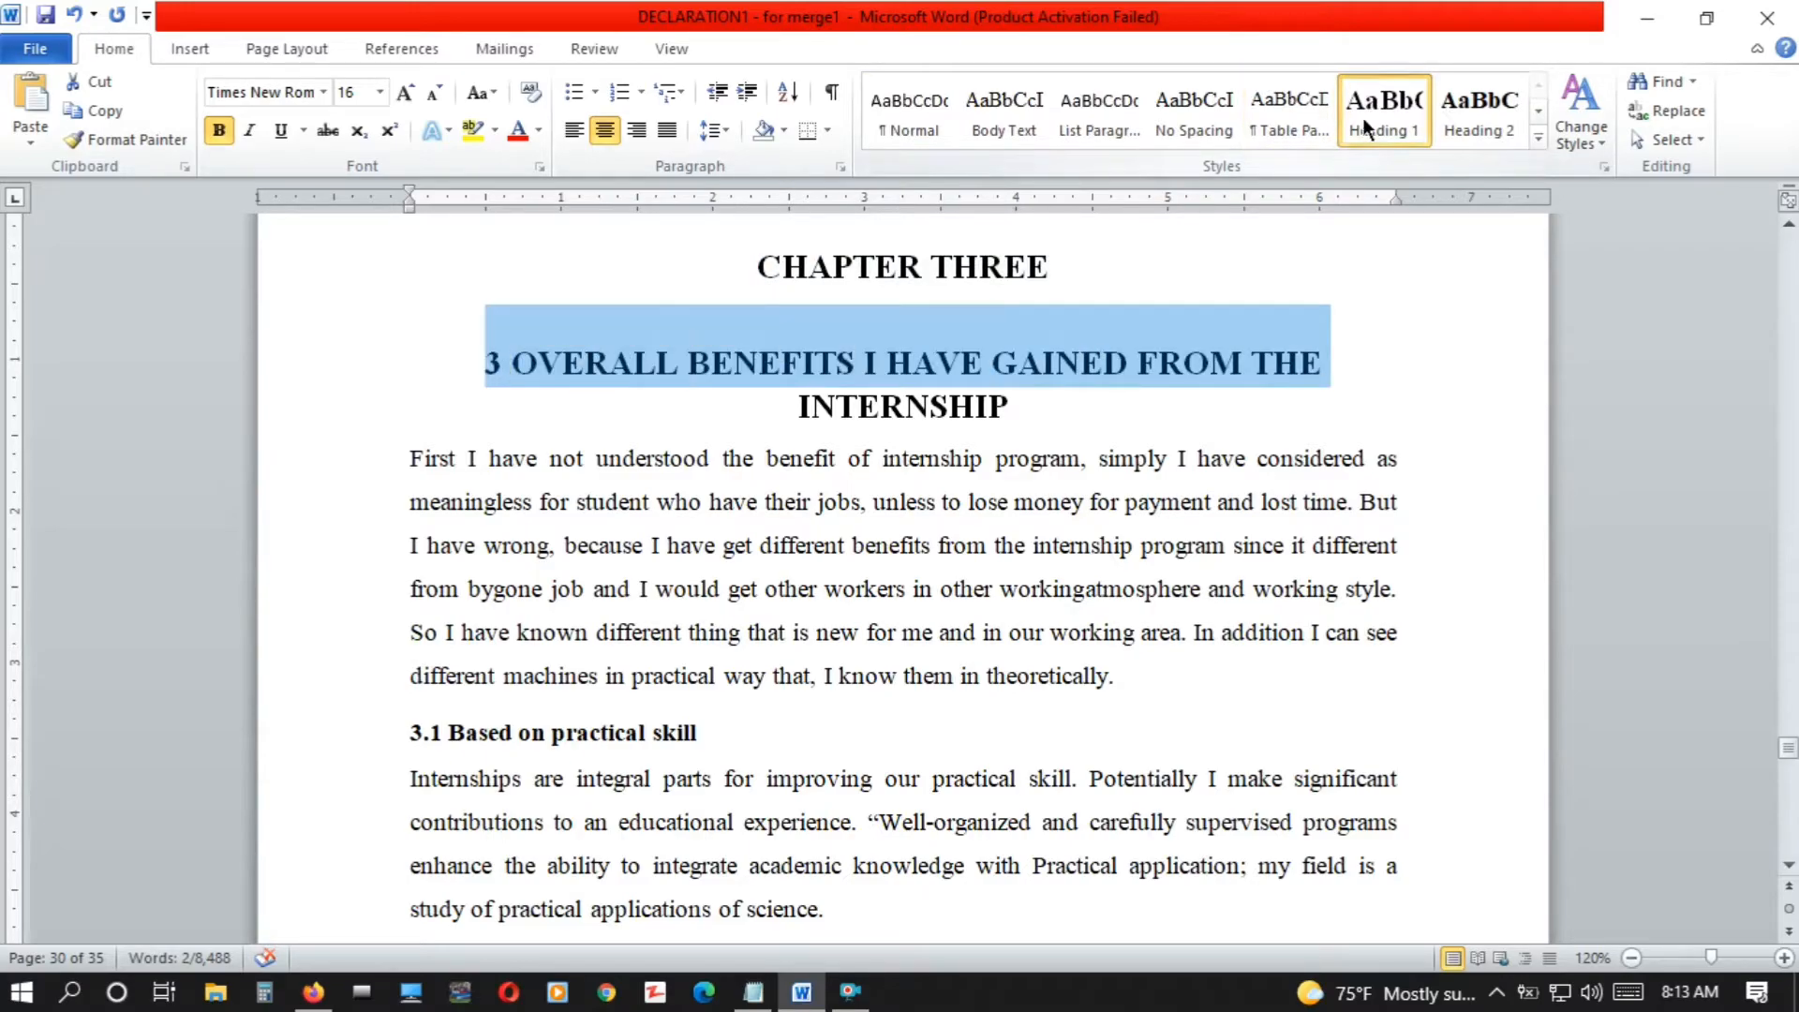
click(1363, 120)
drag(1016, 411, 776, 414)
Apply the Heading 2 style to the "3.1 Based on practical skill" title and the 3.2 title
drag(735, 728, 410, 733)
click(1480, 113)
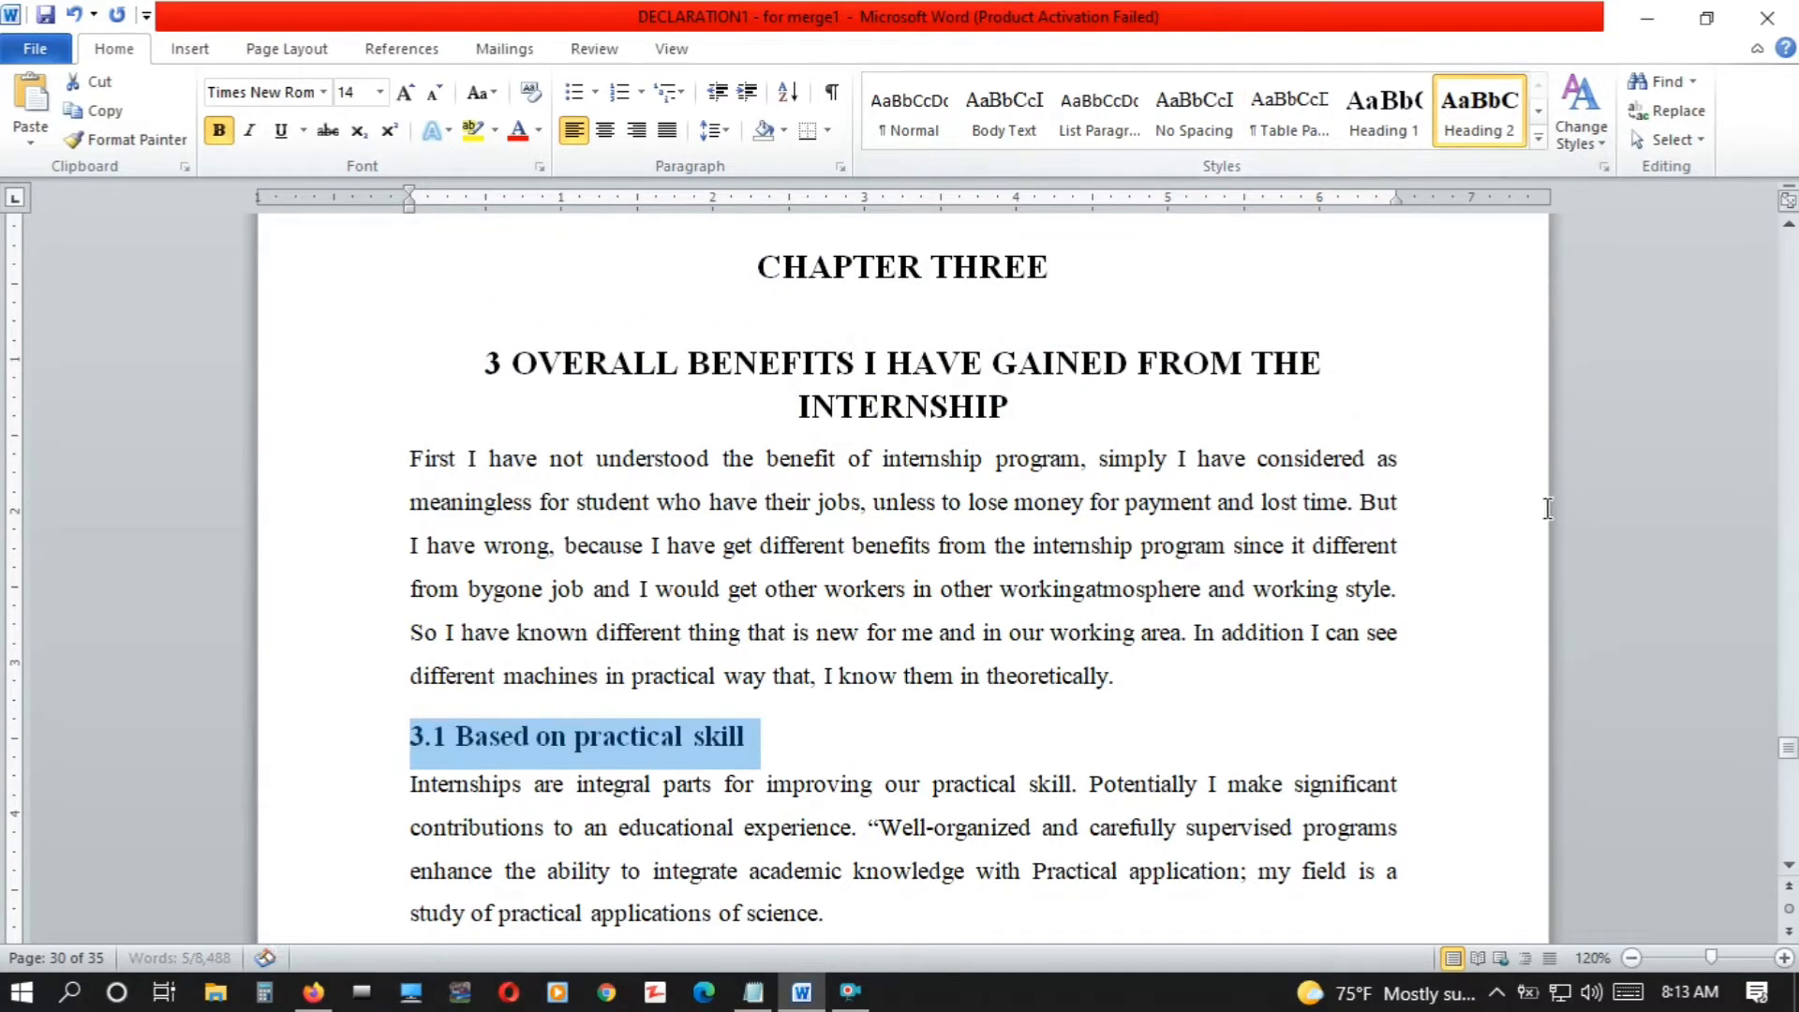
scroll(1031, 469, down, 10)
drag(962, 596, 409, 596)
click(1480, 113)
Apply the Heading 2 style to the "3.3 In terms of improving interpersonal communication skill" title and the 3.4 title
click(1789, 823)
drag(1171, 683, 410, 684)
click(1479, 113)
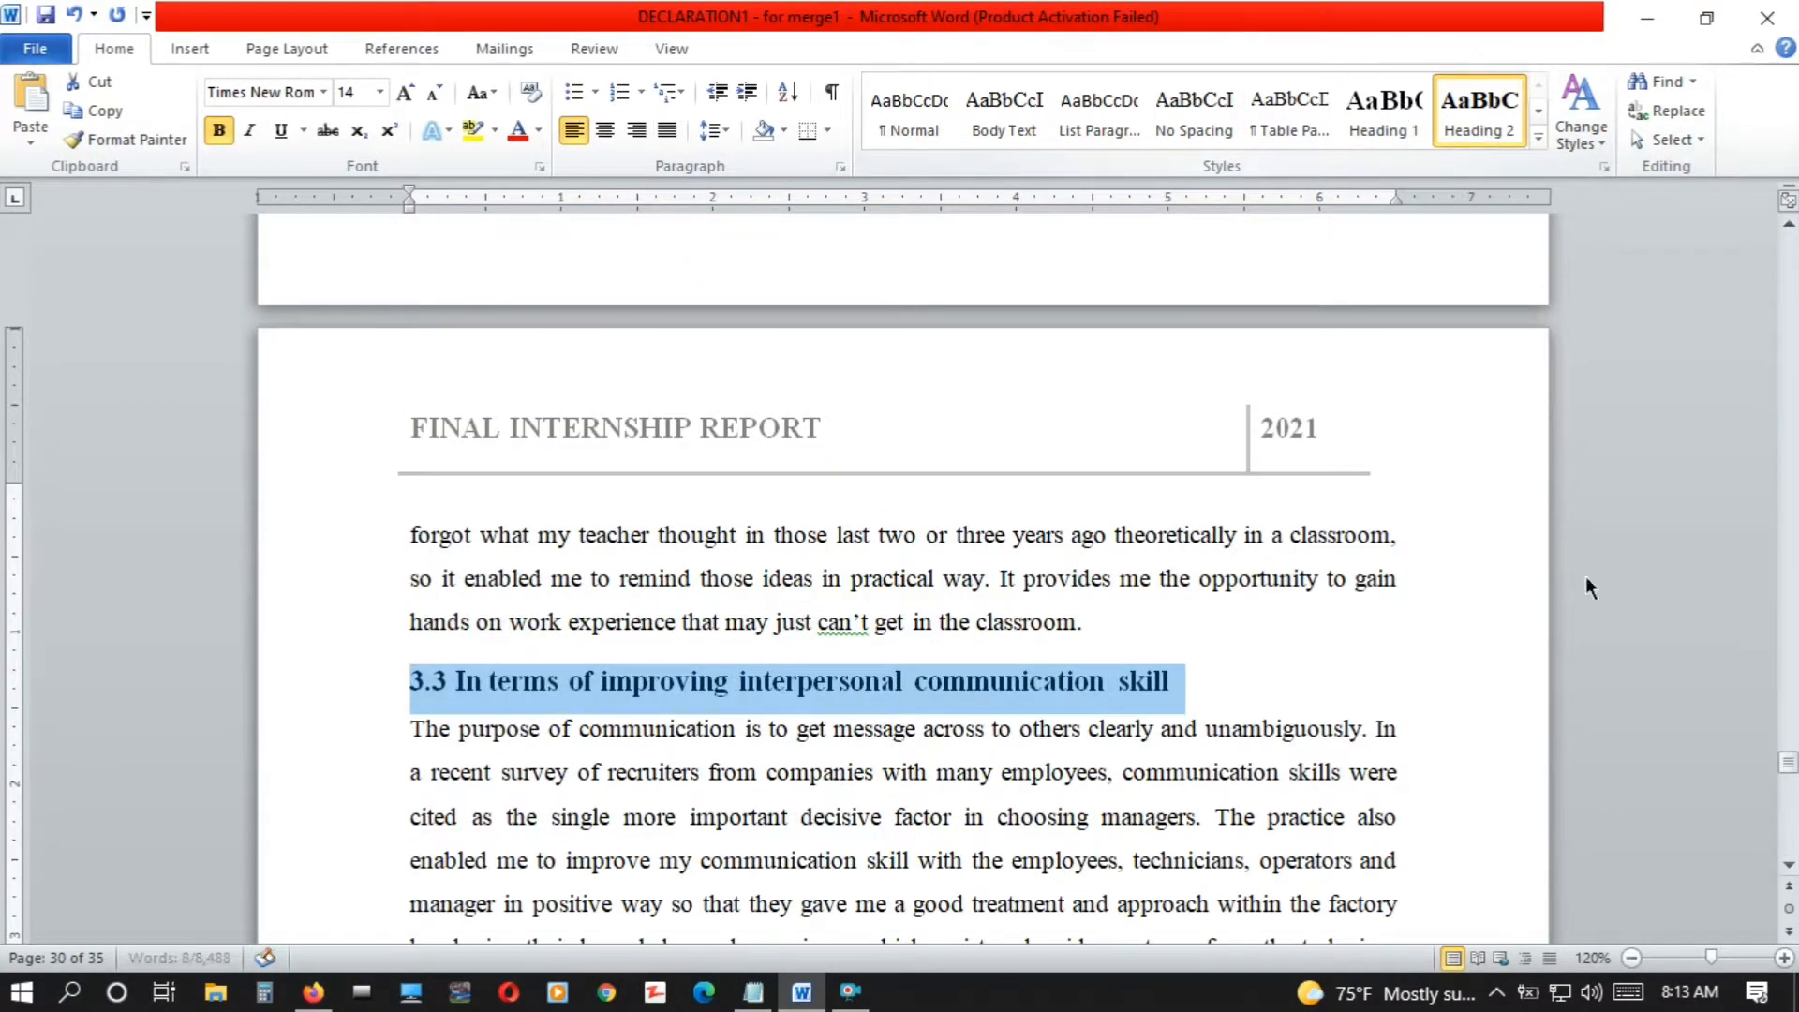
click(1789, 823)
drag(1017, 558, 409, 546)
click(1480, 112)
Apply the Heading 2 style to the "3.5 In terms of improving leadership skill" title and the 3.6 title
click(1790, 823)
click(1790, 822)
drag(920, 245, 458, 244)
click(1480, 112)
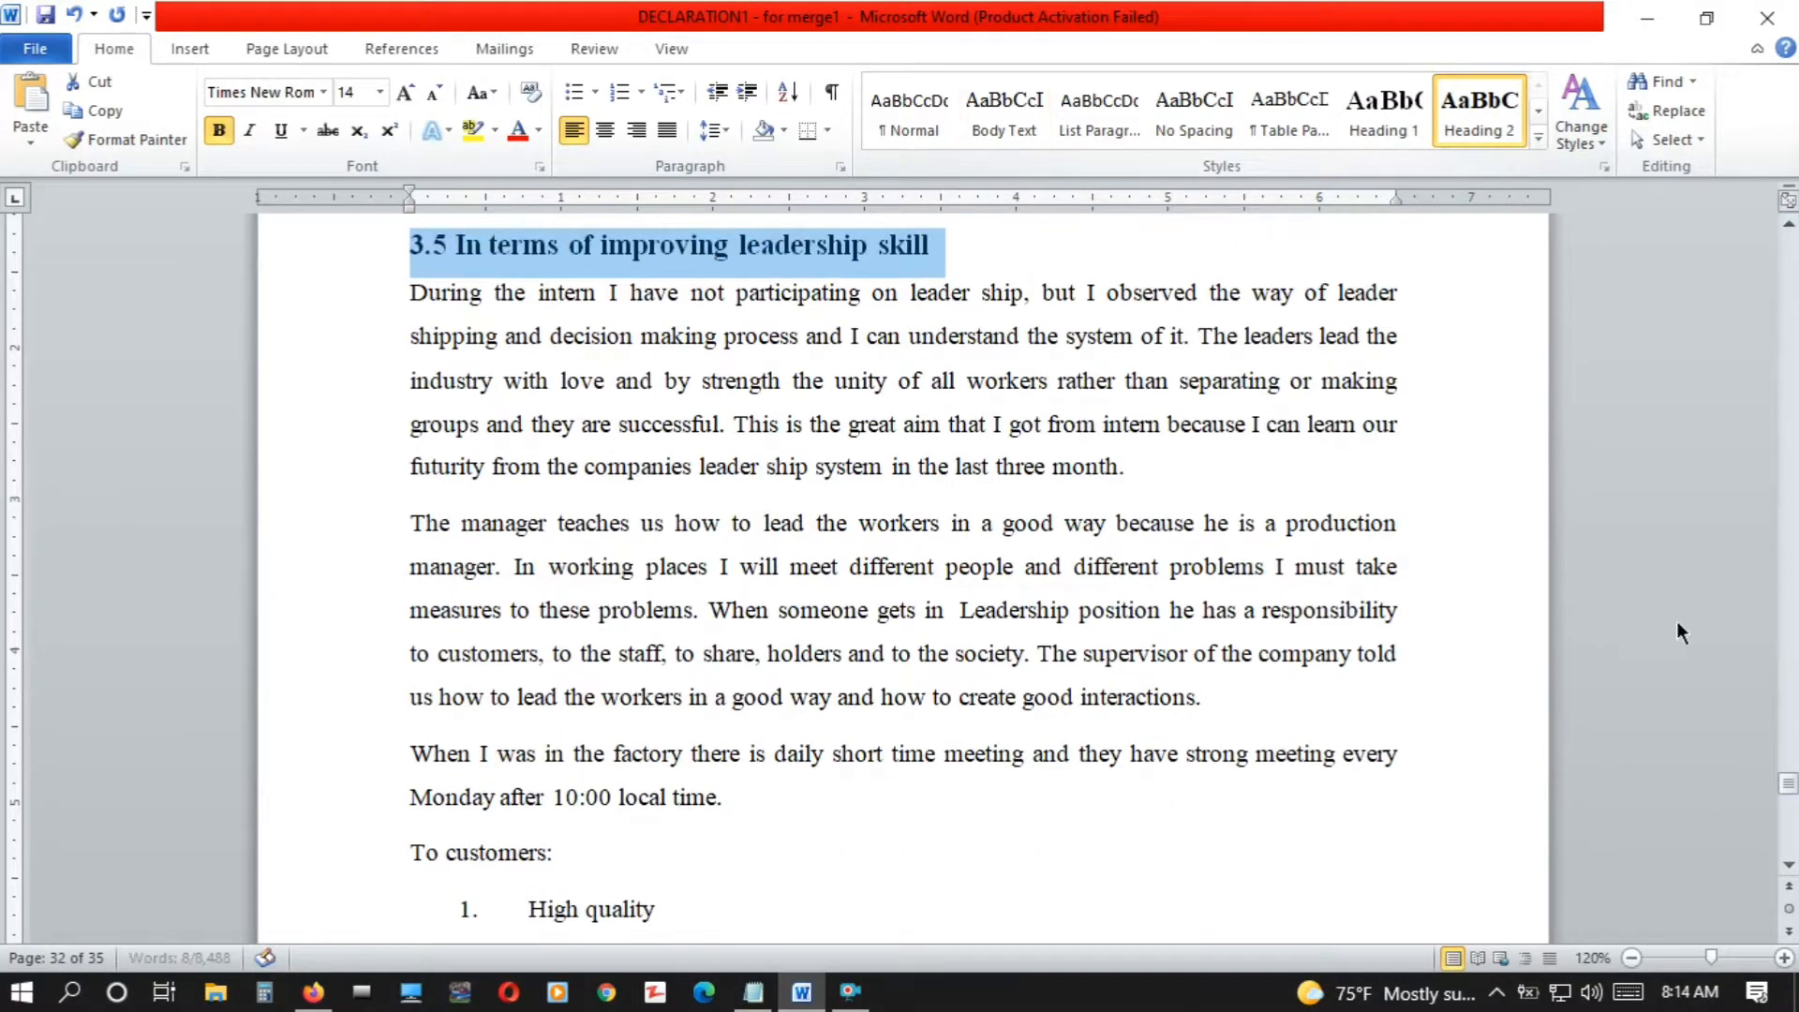
click(1789, 824)
click(1789, 825)
drag(1128, 568, 459, 571)
click(1462, 108)
Apply the Heading 2 style to the "3.7 In terms of developing entrepreneurship skill" title
click(1790, 830)
click(1789, 832)
click(1790, 839)
click(1790, 840)
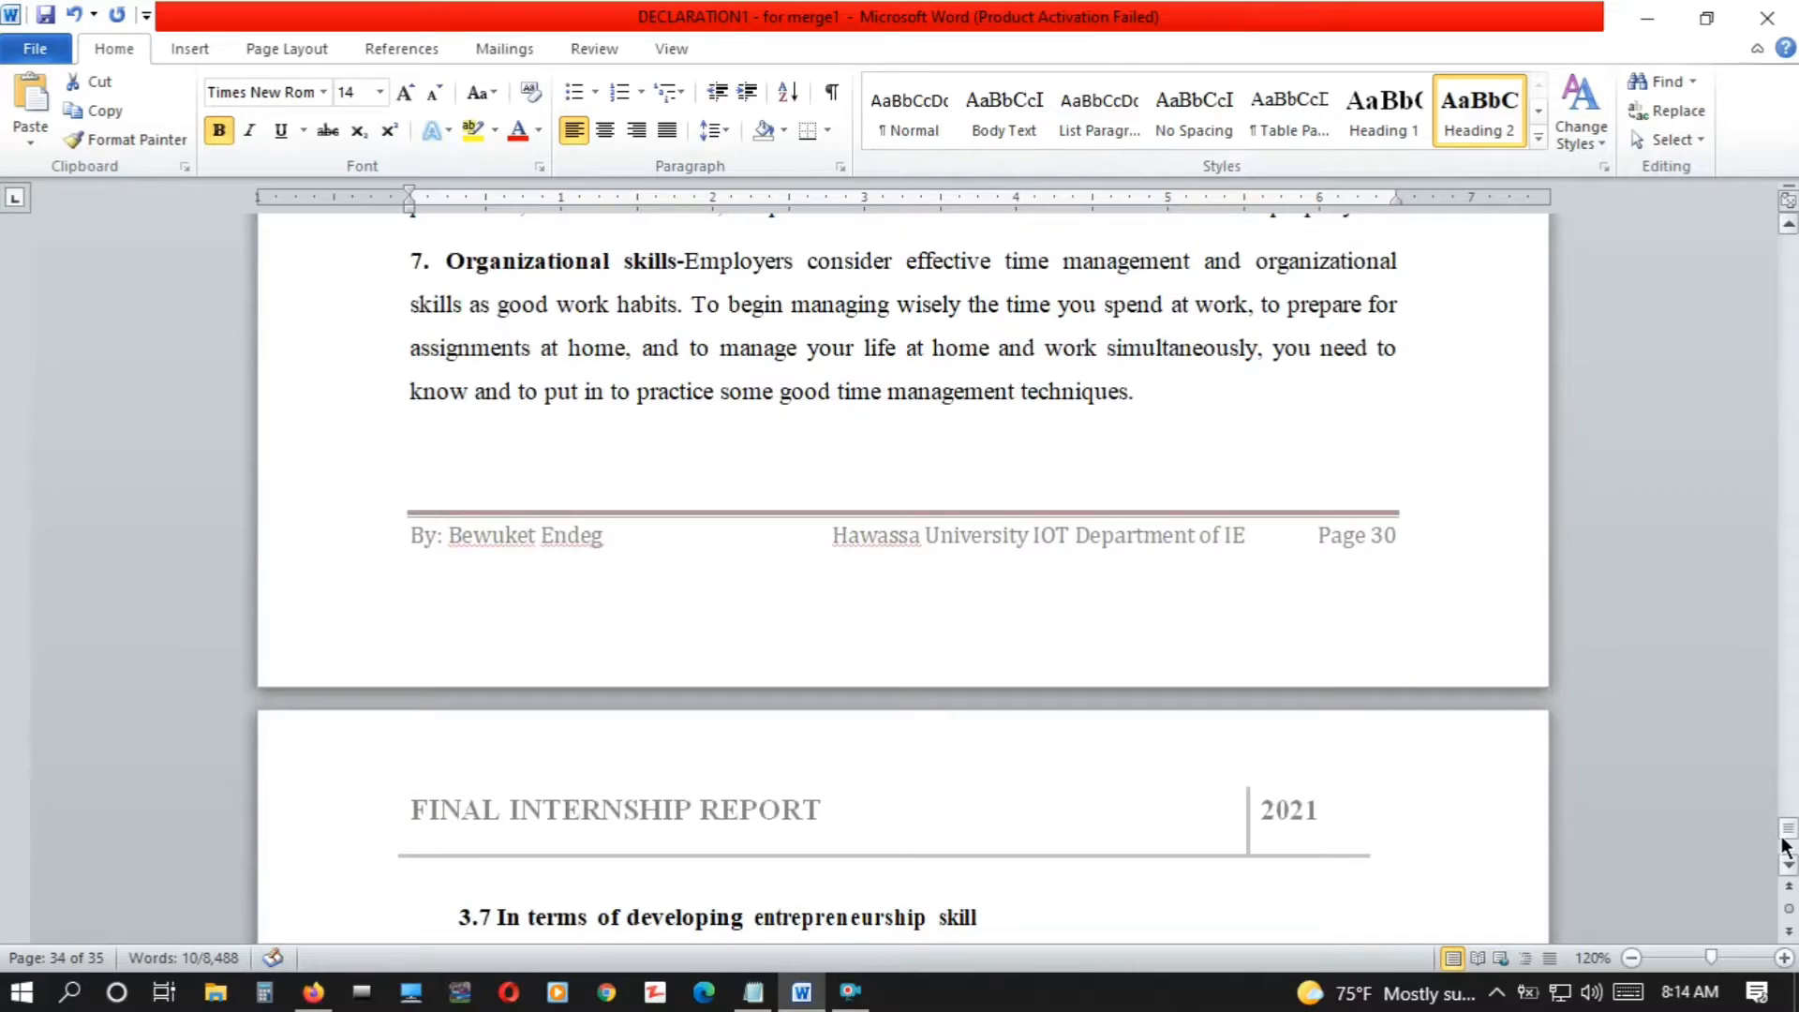
drag(990, 919, 368, 902)
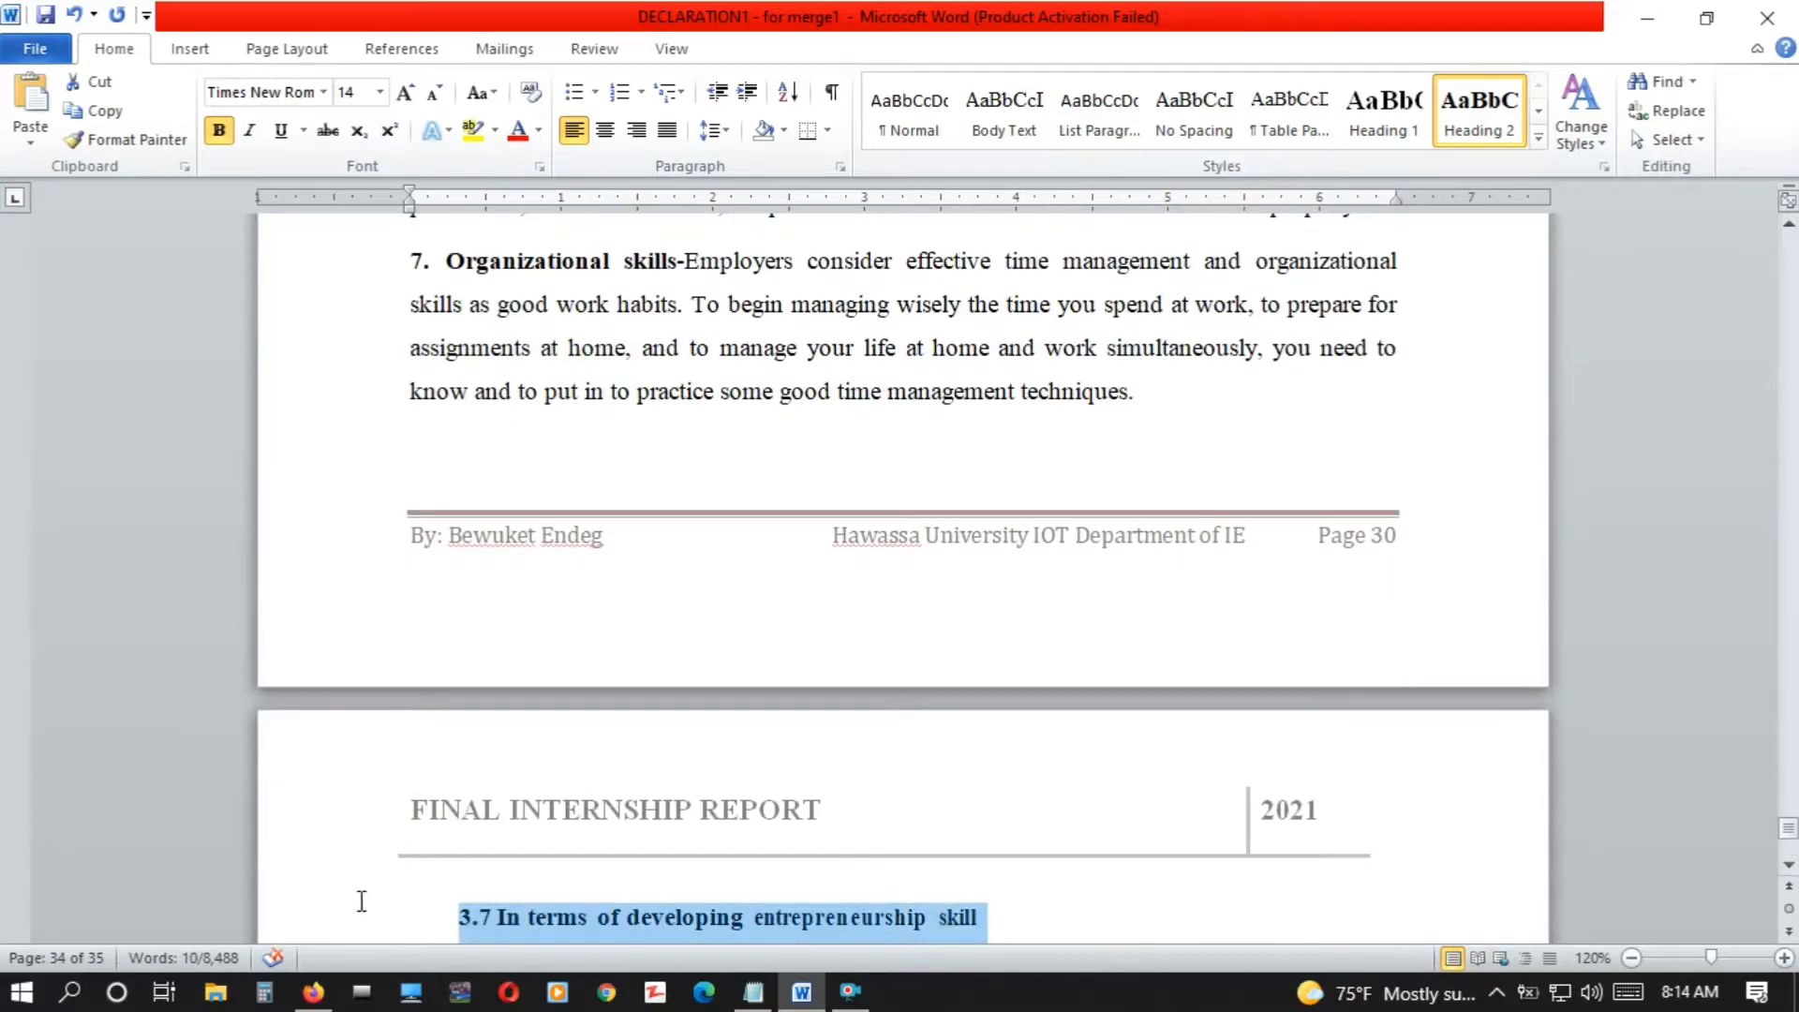
click(1004, 111)
click(1499, 106)
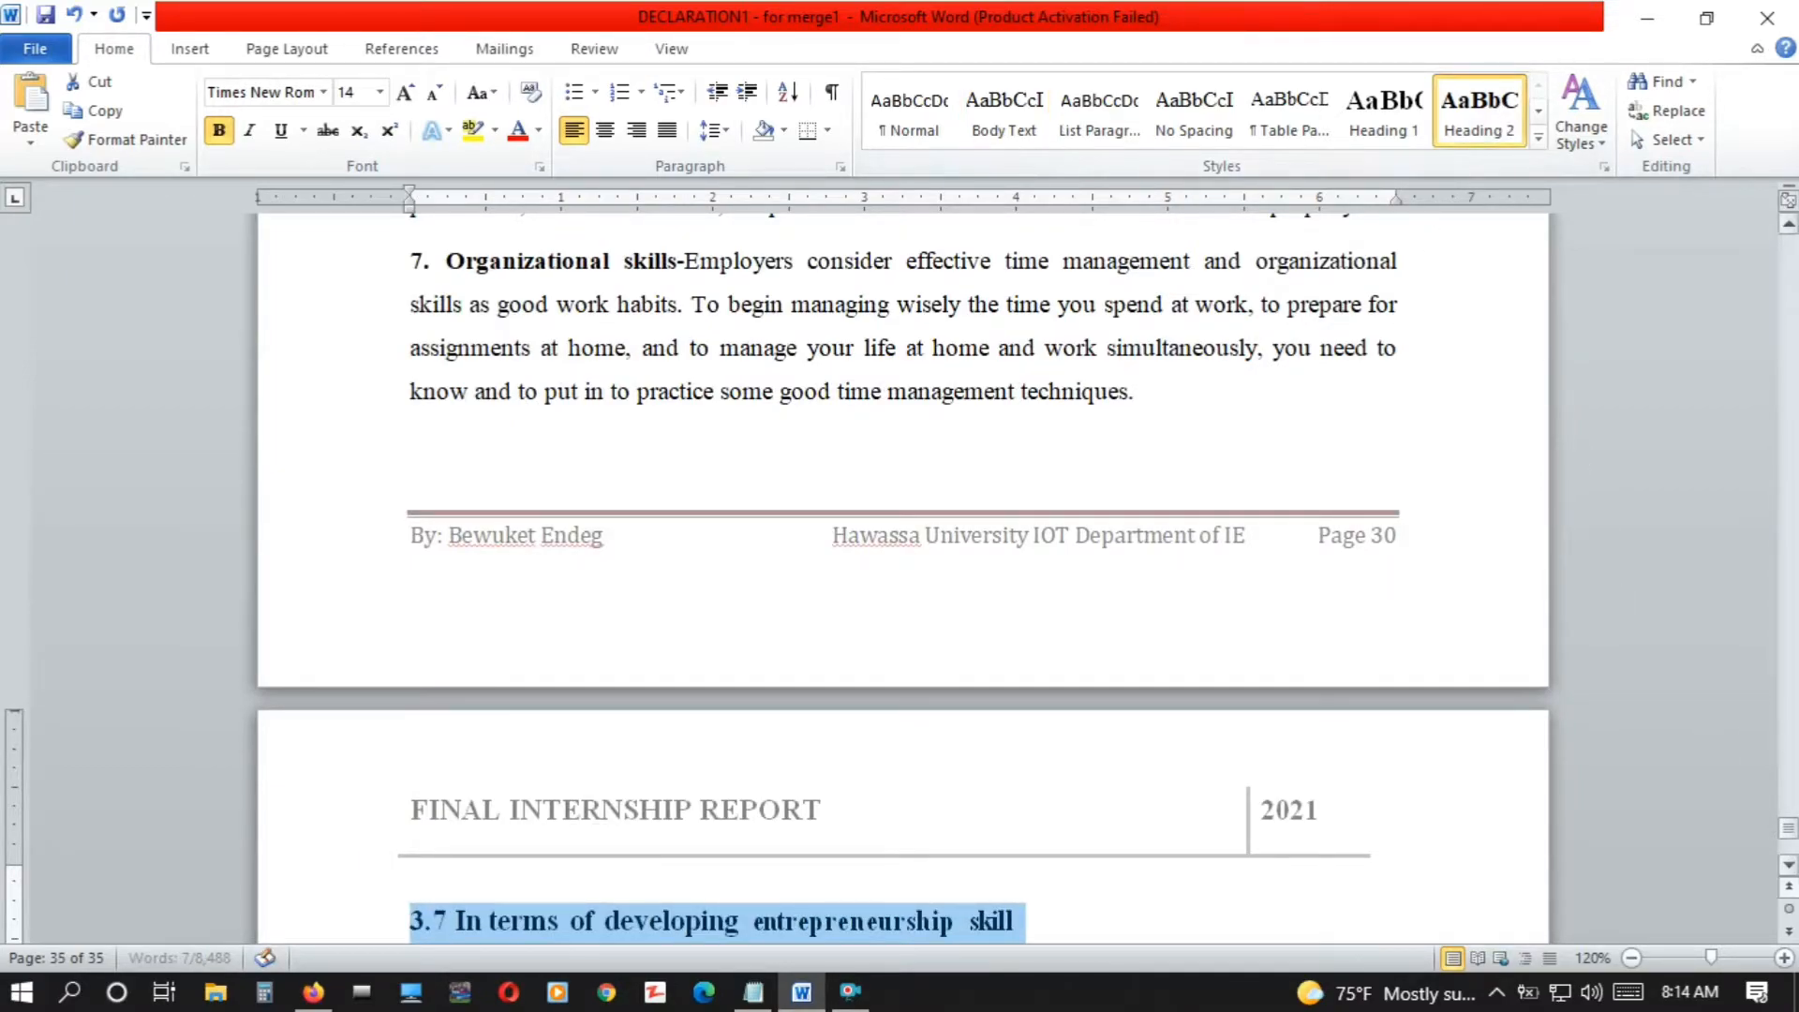
Check the last page of the report for remaining titles and return to the cover page
scroll(1790, 877, down, 4)
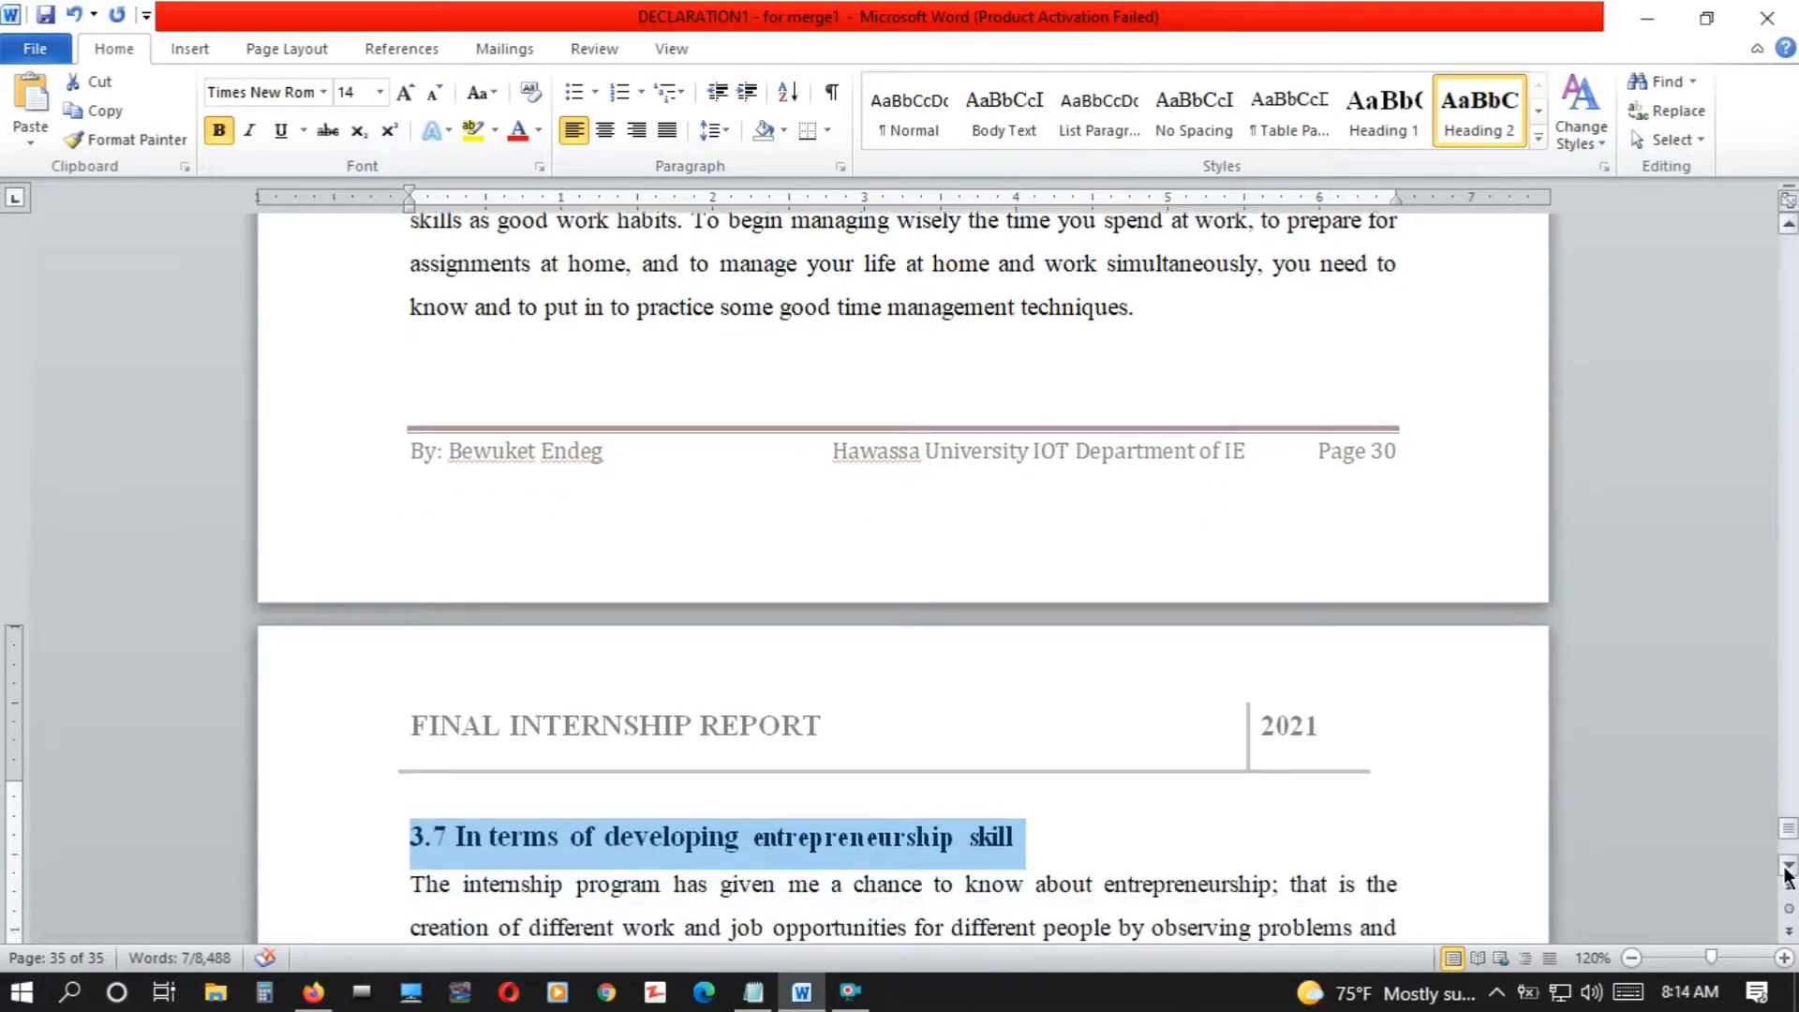
scroll(1788, 876, down, 6)
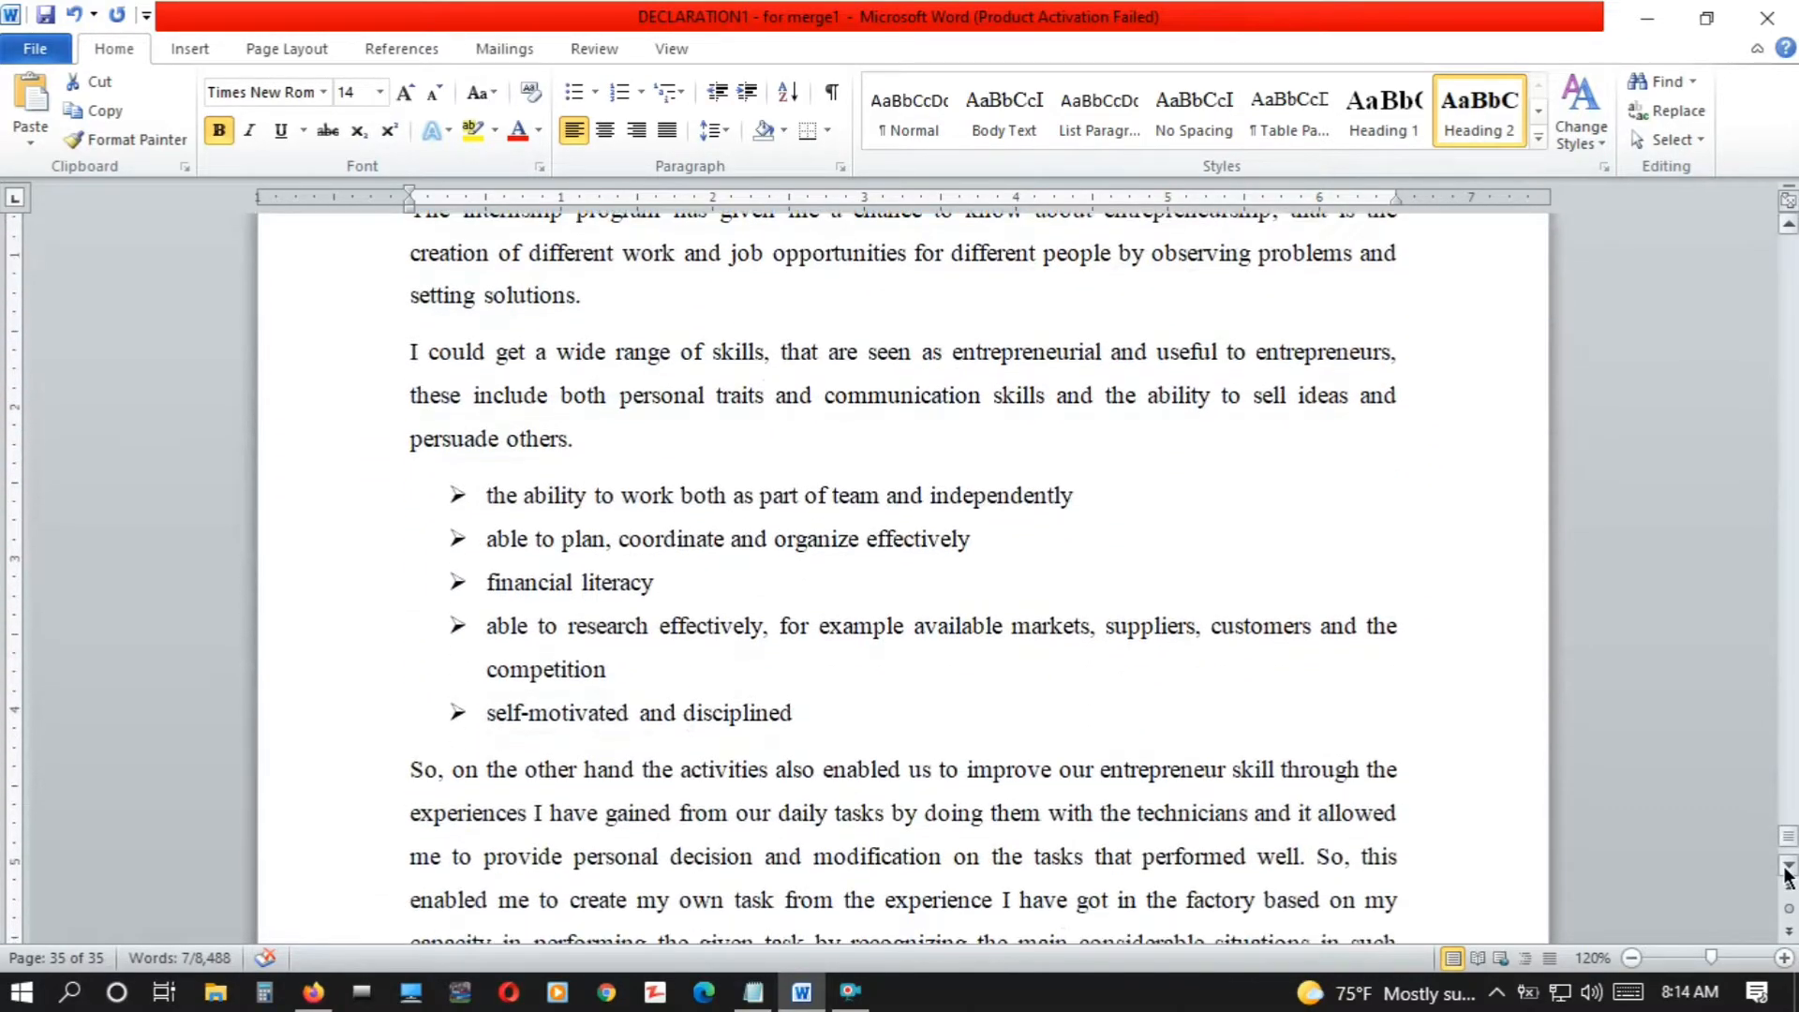
scroll(1789, 876, down, 3)
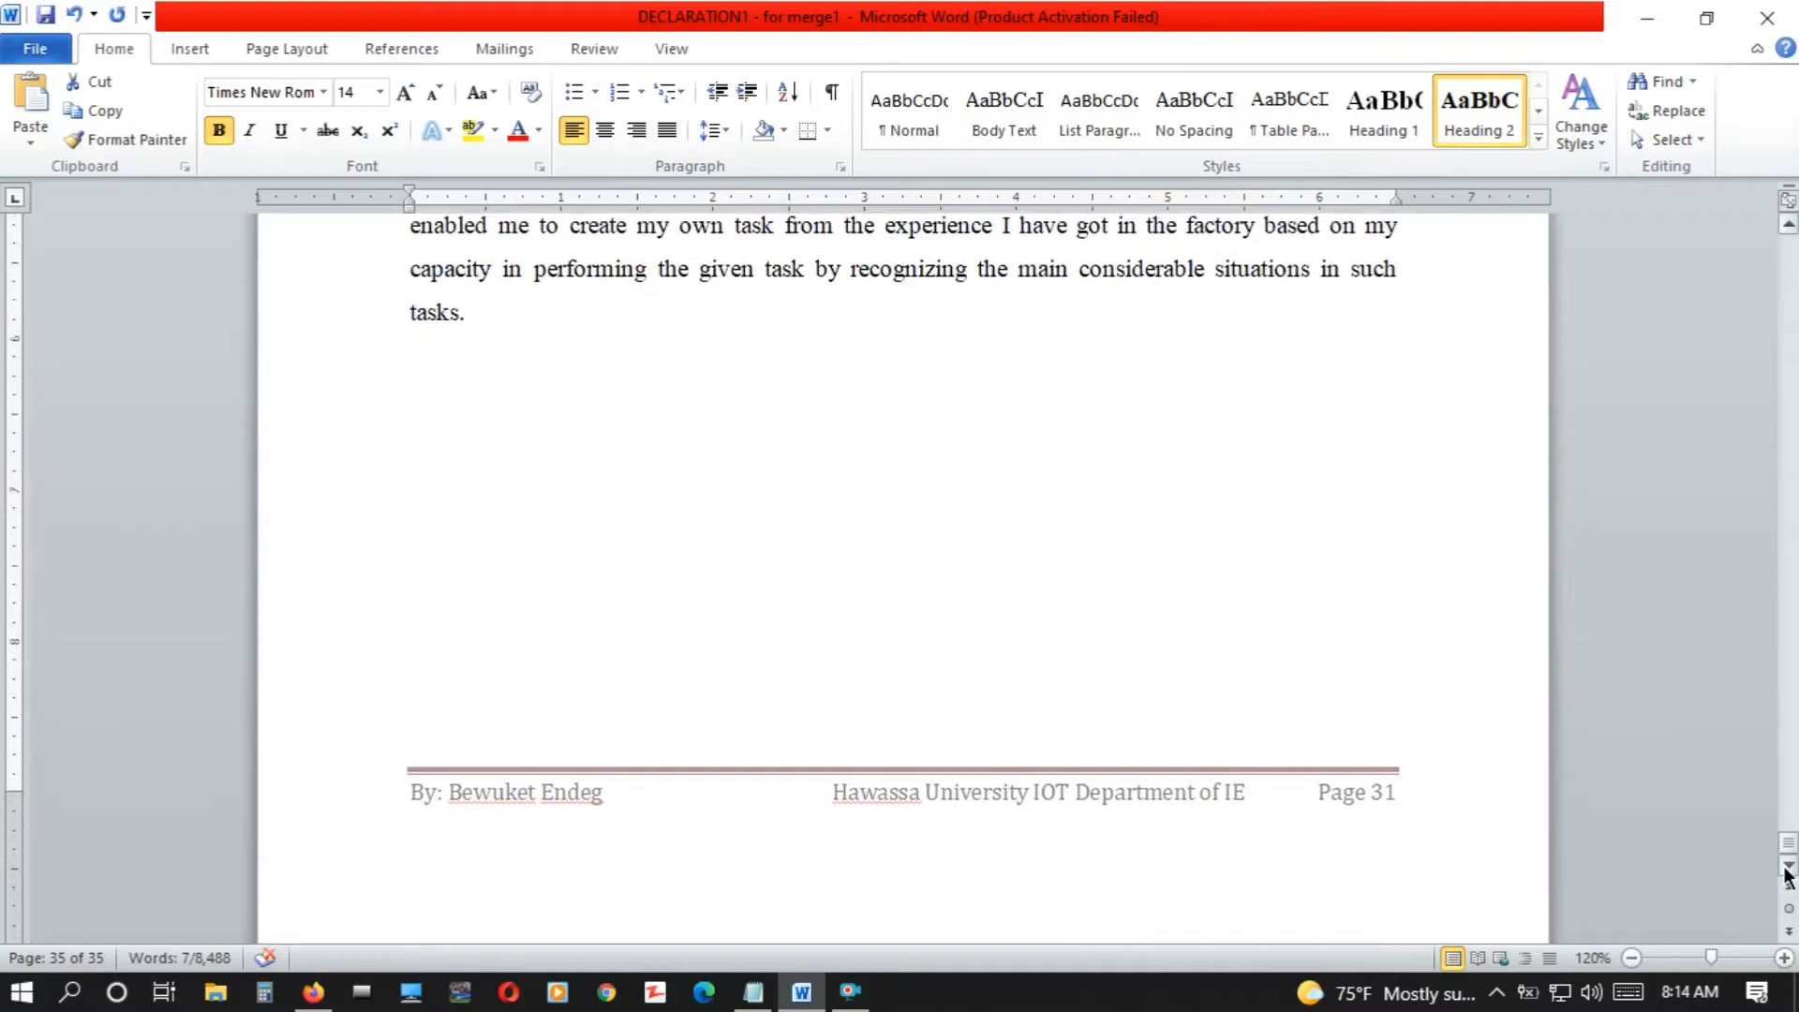
drag(1790, 849, 1789, 245)
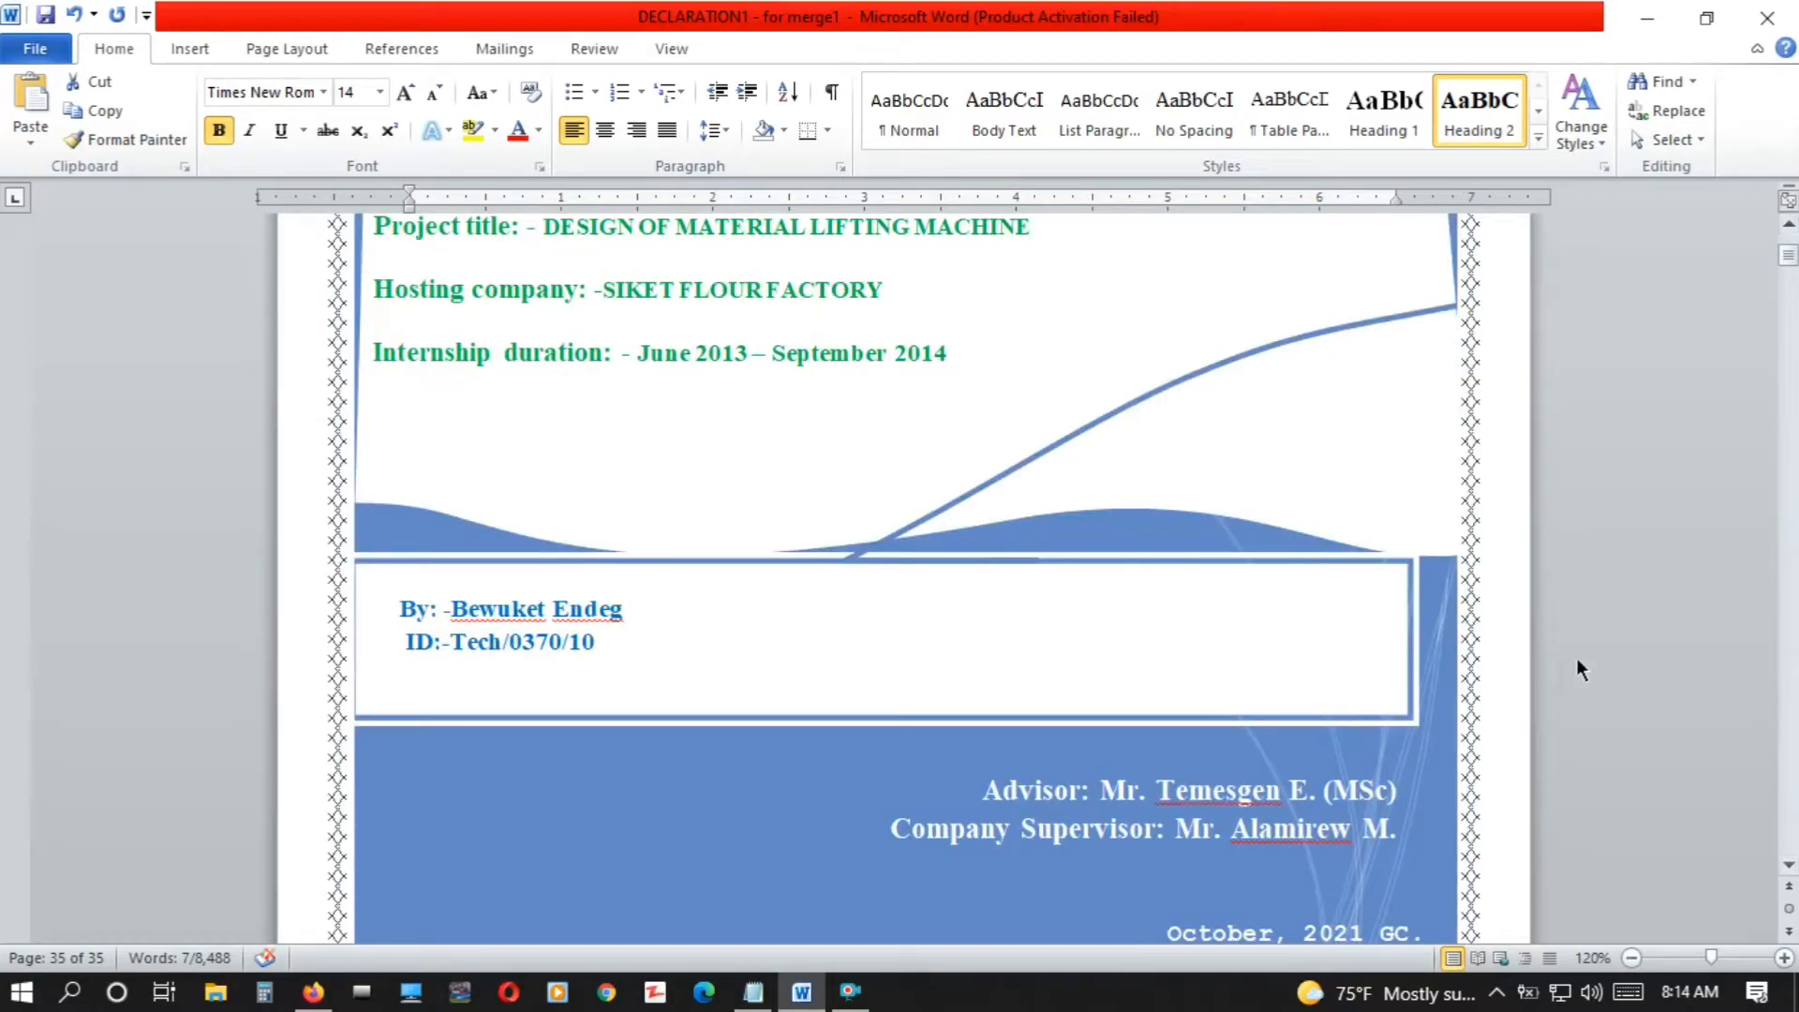
Insert the built-in Automatic Table 1 table of contents on the blank line below the abstract text
scroll(1559, 621, down, 20)
scroll(1464, 787, down, 15)
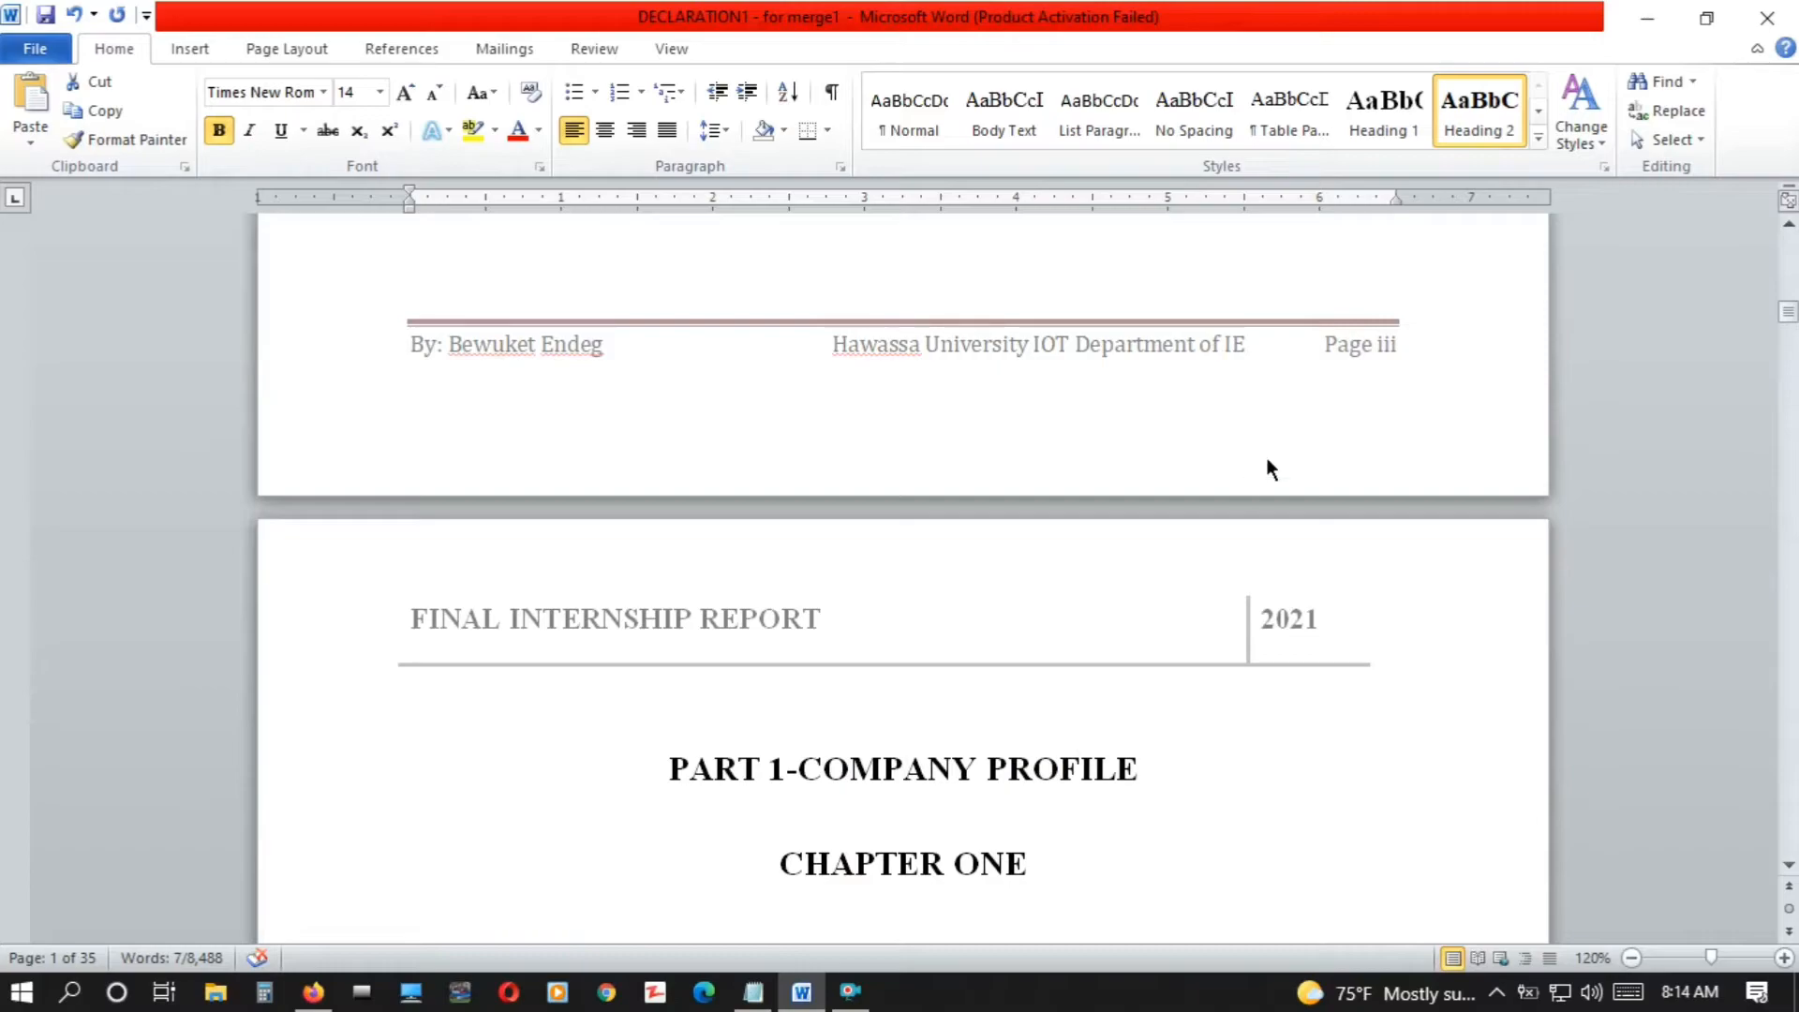
key(Up)
key(Up)
key(Up)
key(Up)
key(Up)
key(Up)
key(Up)
key(Up)
key(Up)
key(Up)
key(Up)
key(Up)
key(Up)
key(Up)
key(Up)
key(Up)
key(Up)
key(Up)
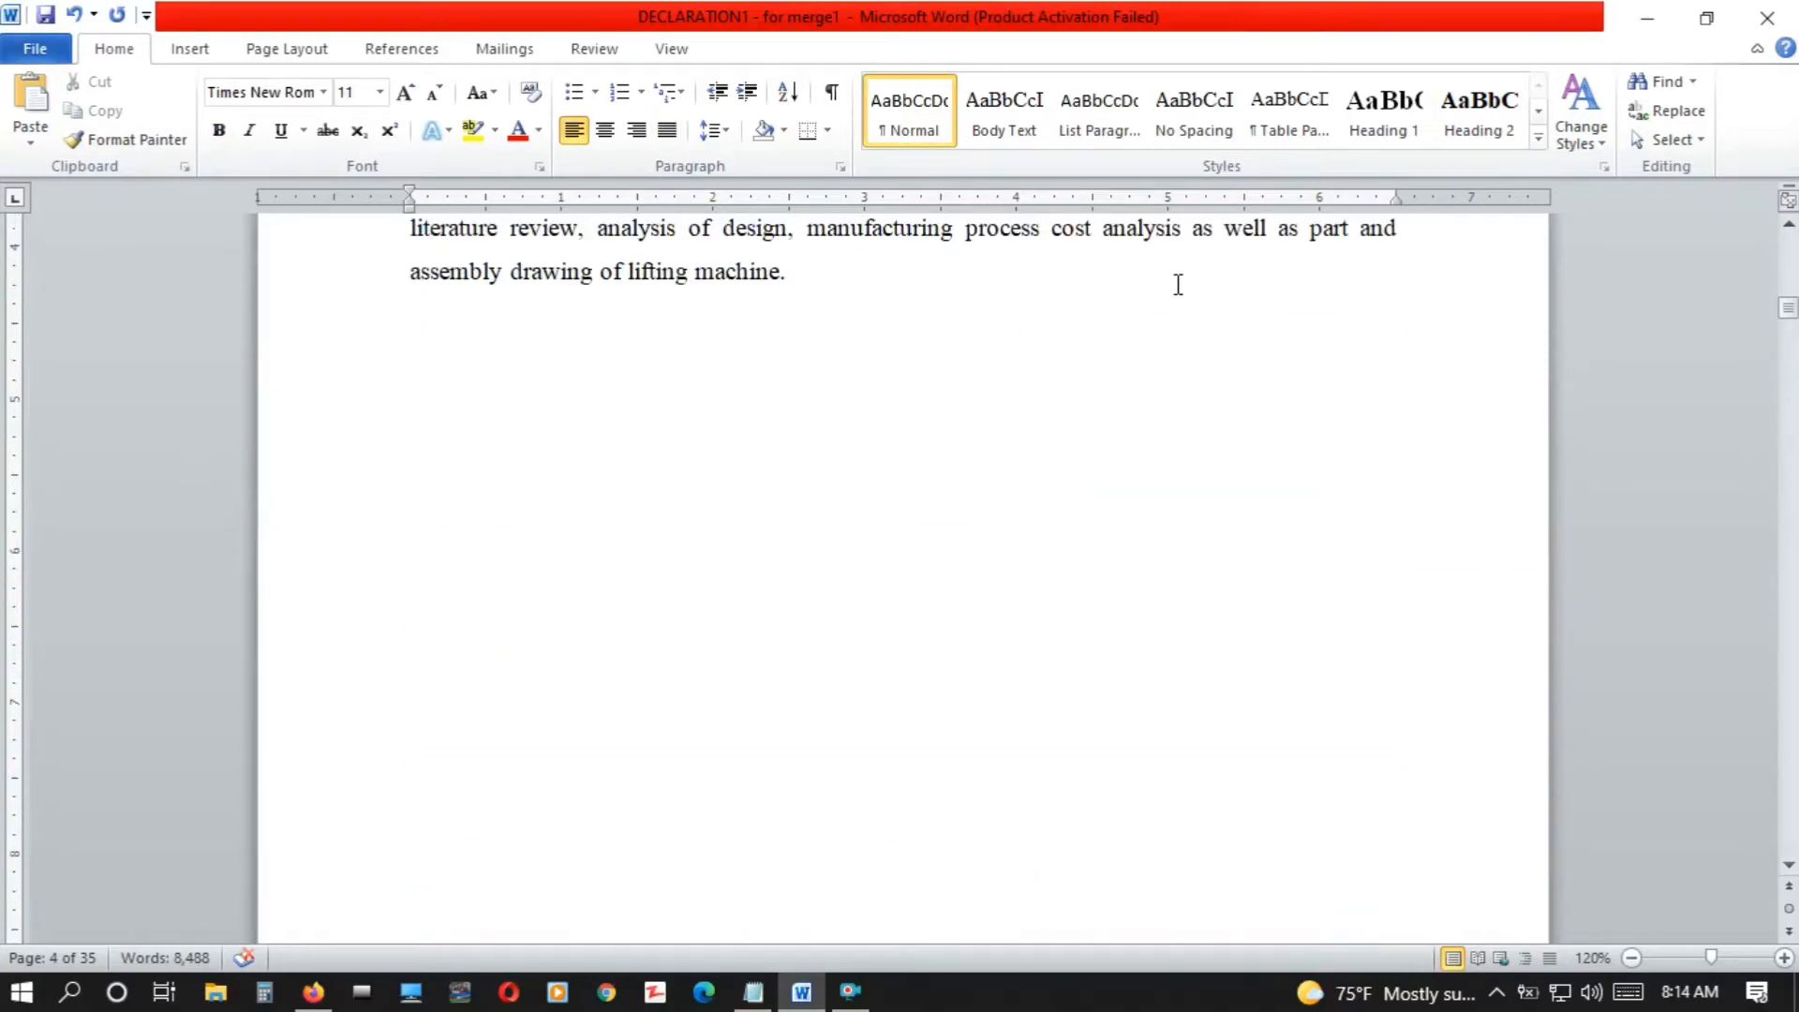
click(401, 52)
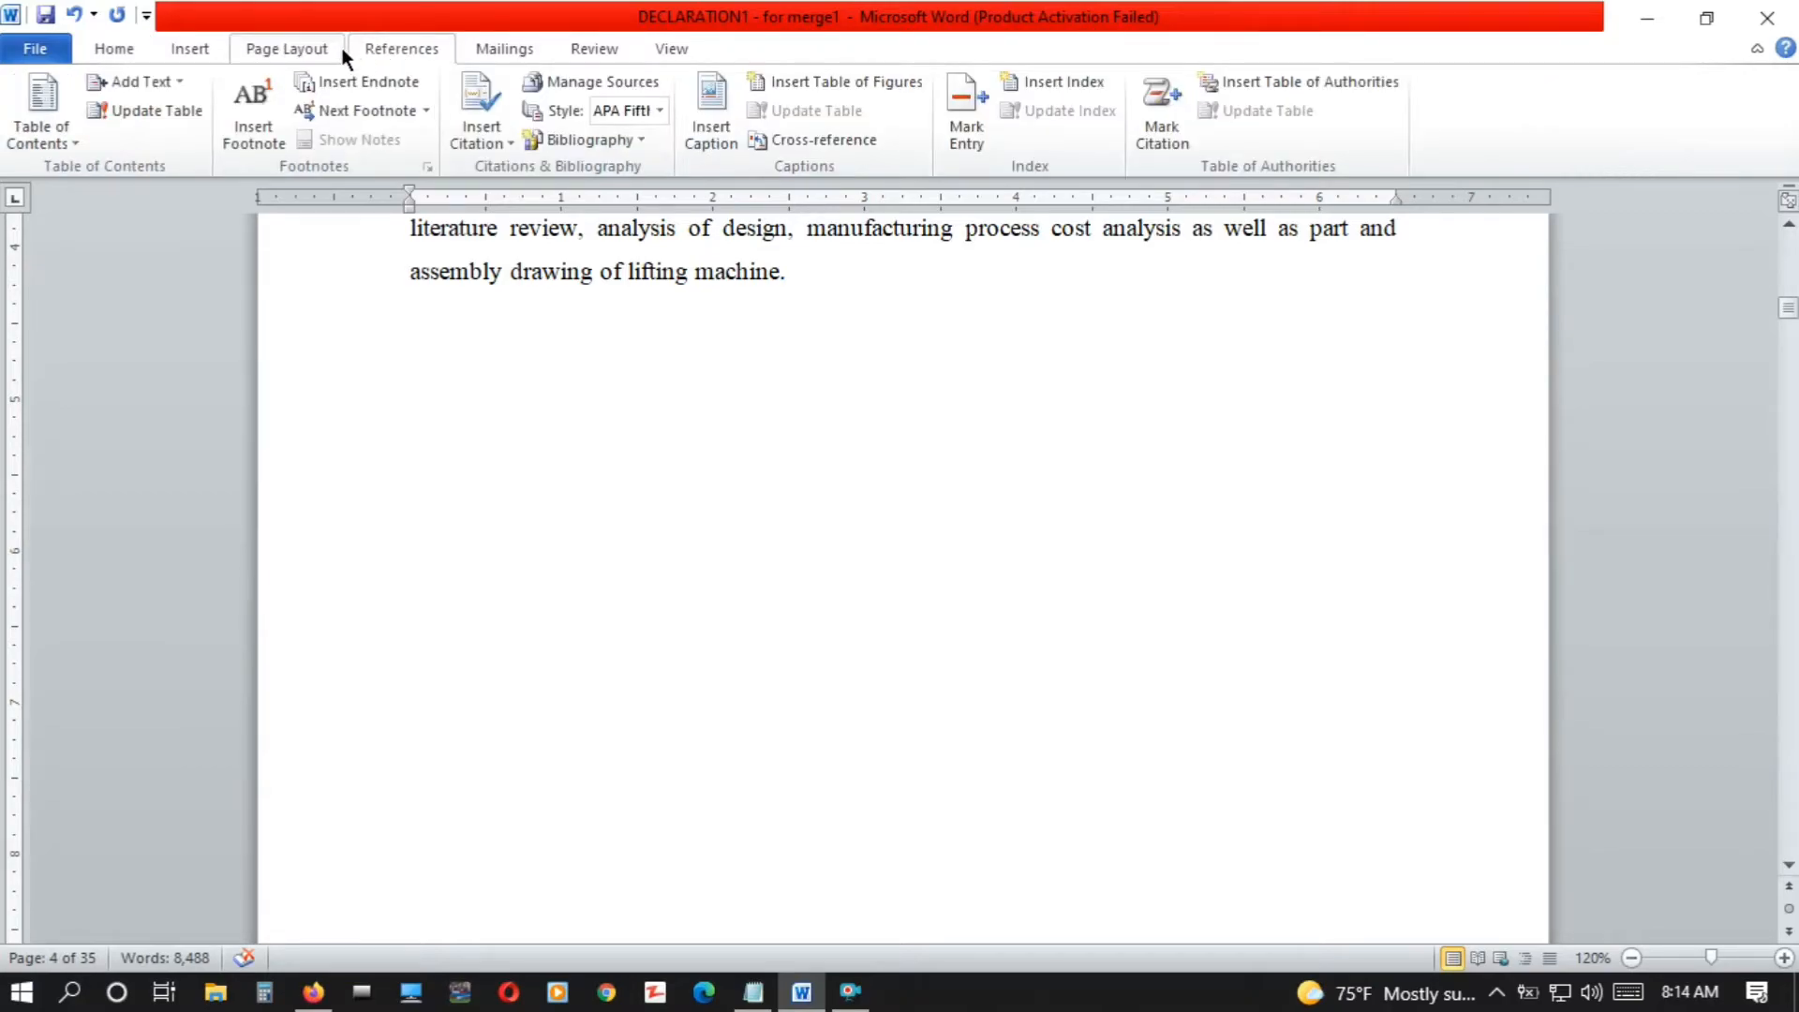
click(69, 141)
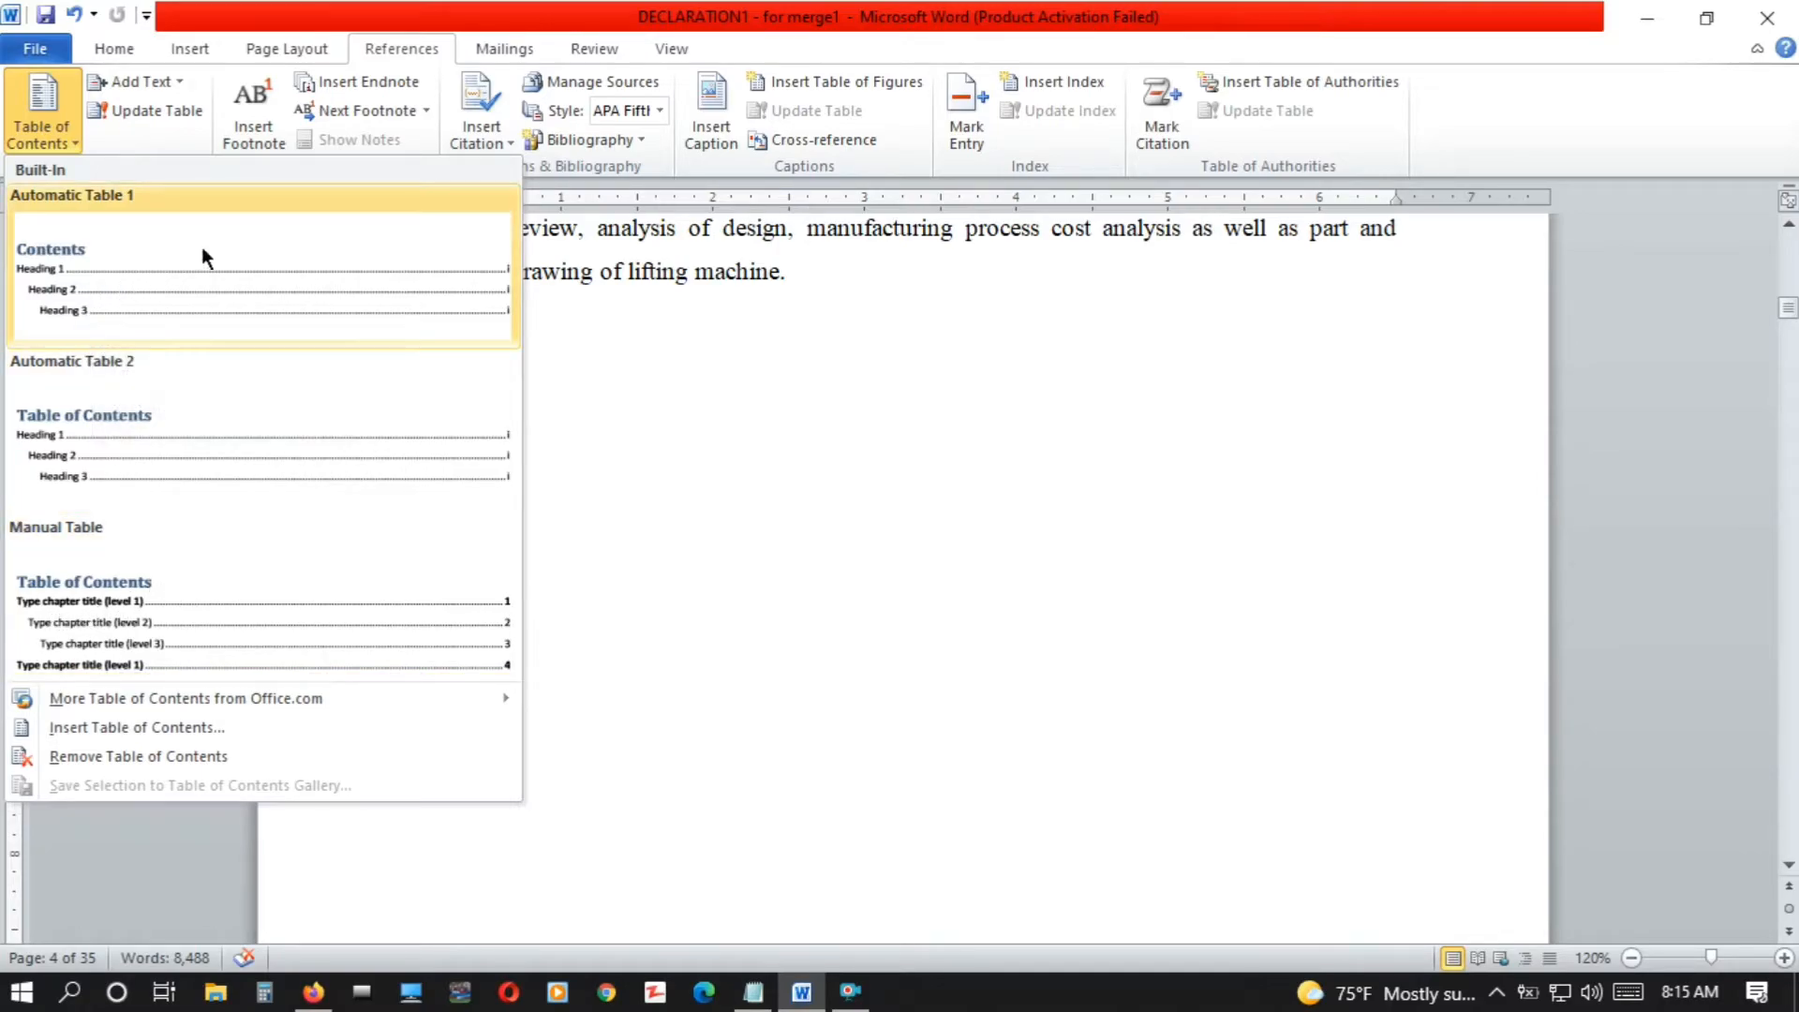
click(173, 309)
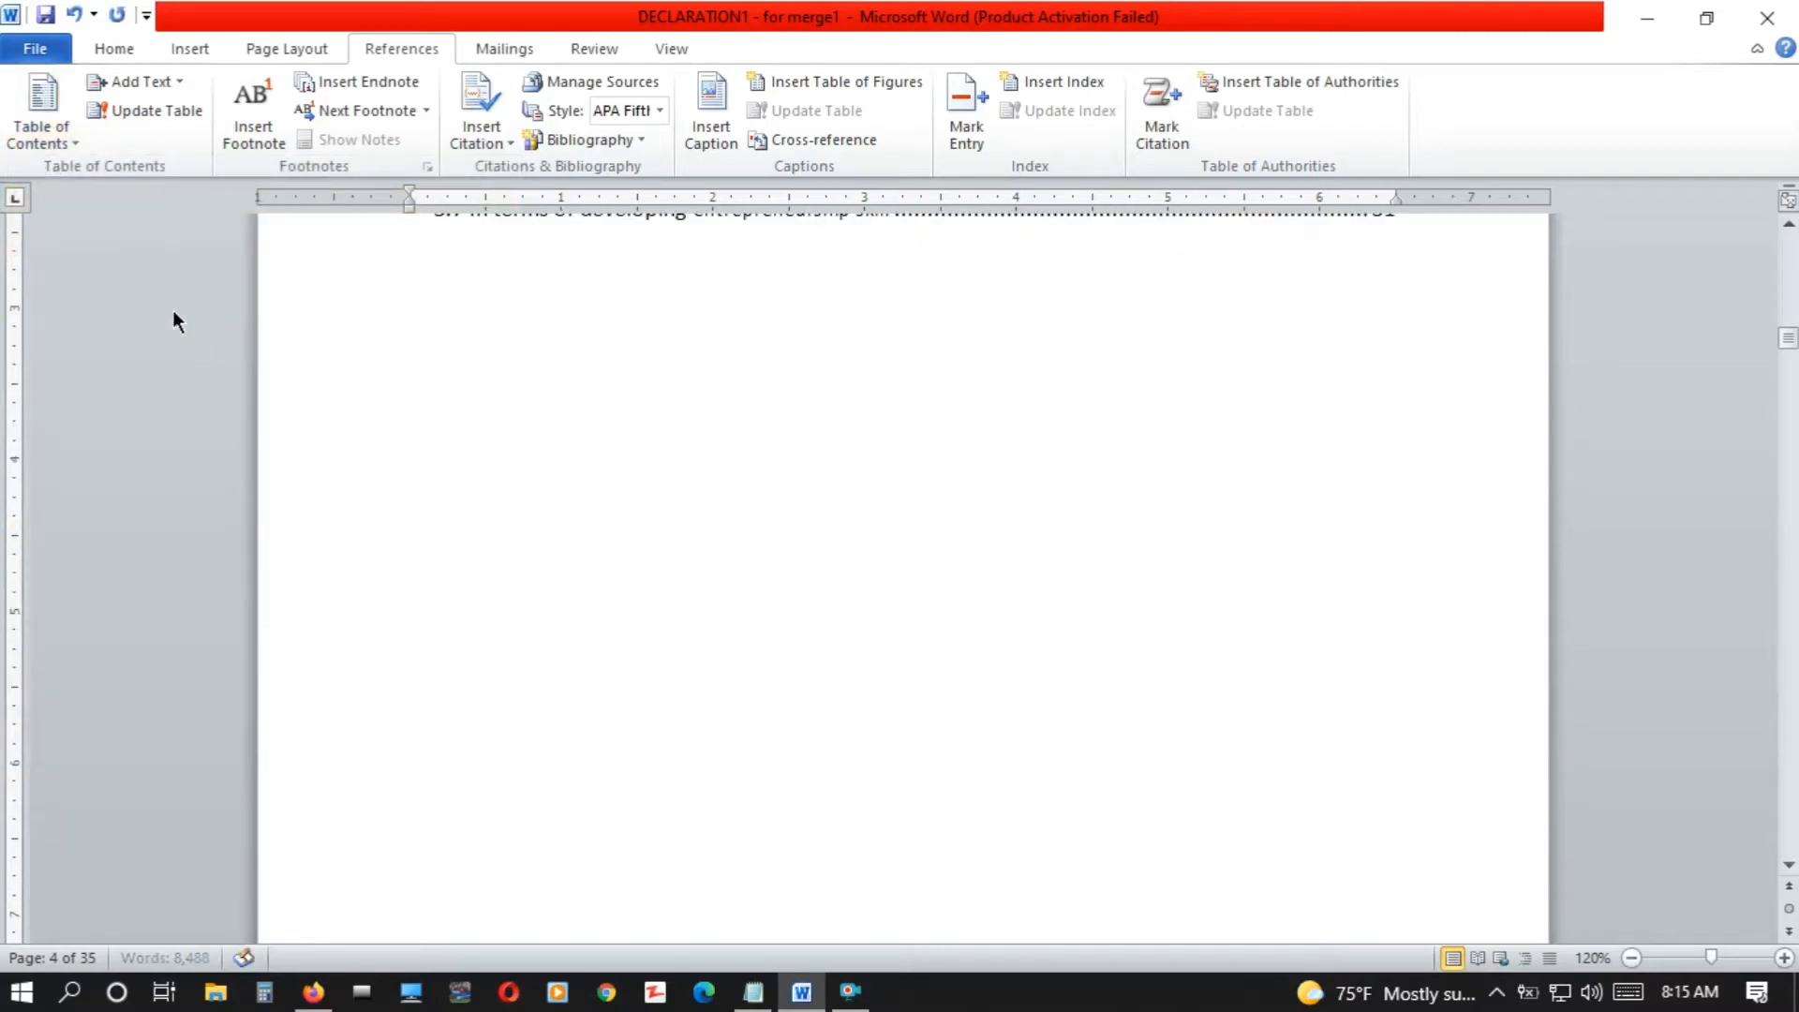
Review the inserted table of contents from the DECLARATION entry through the 3.7 entry, checking heading levels and page numbers
scroll(173, 311, up, 10)
scroll(172, 311, up, 15)
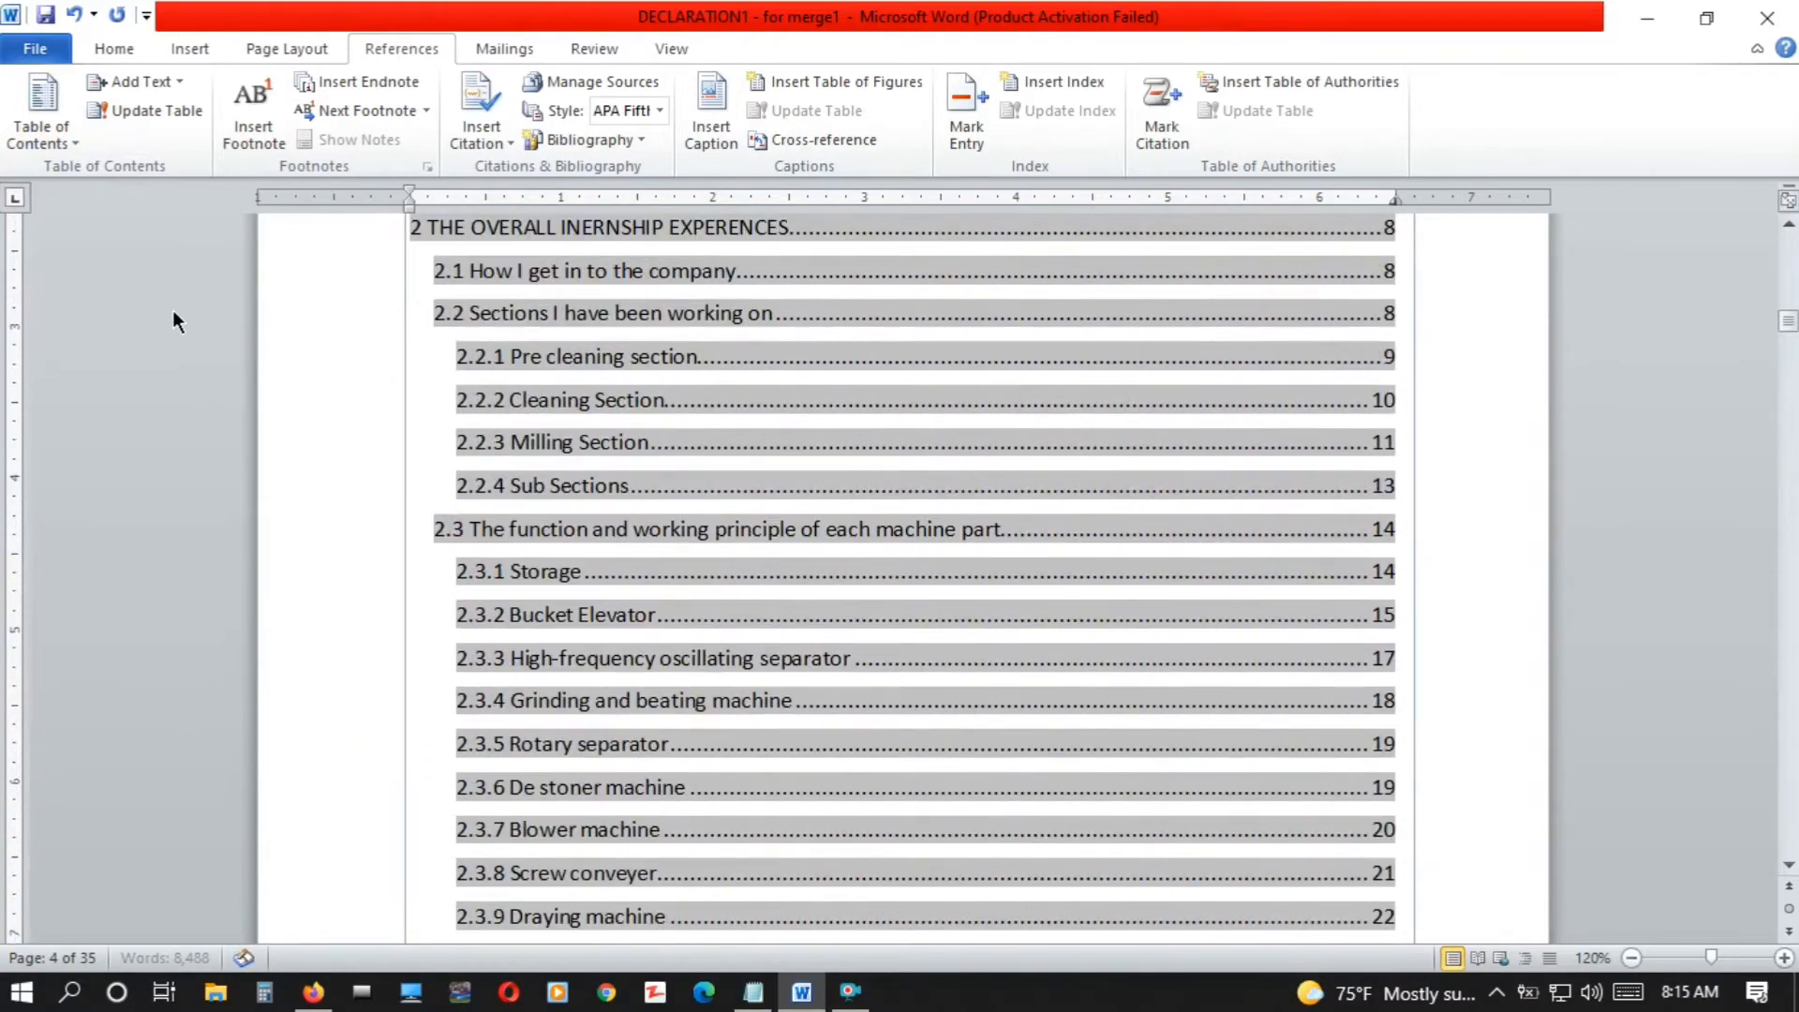
scroll(173, 311, up, 5)
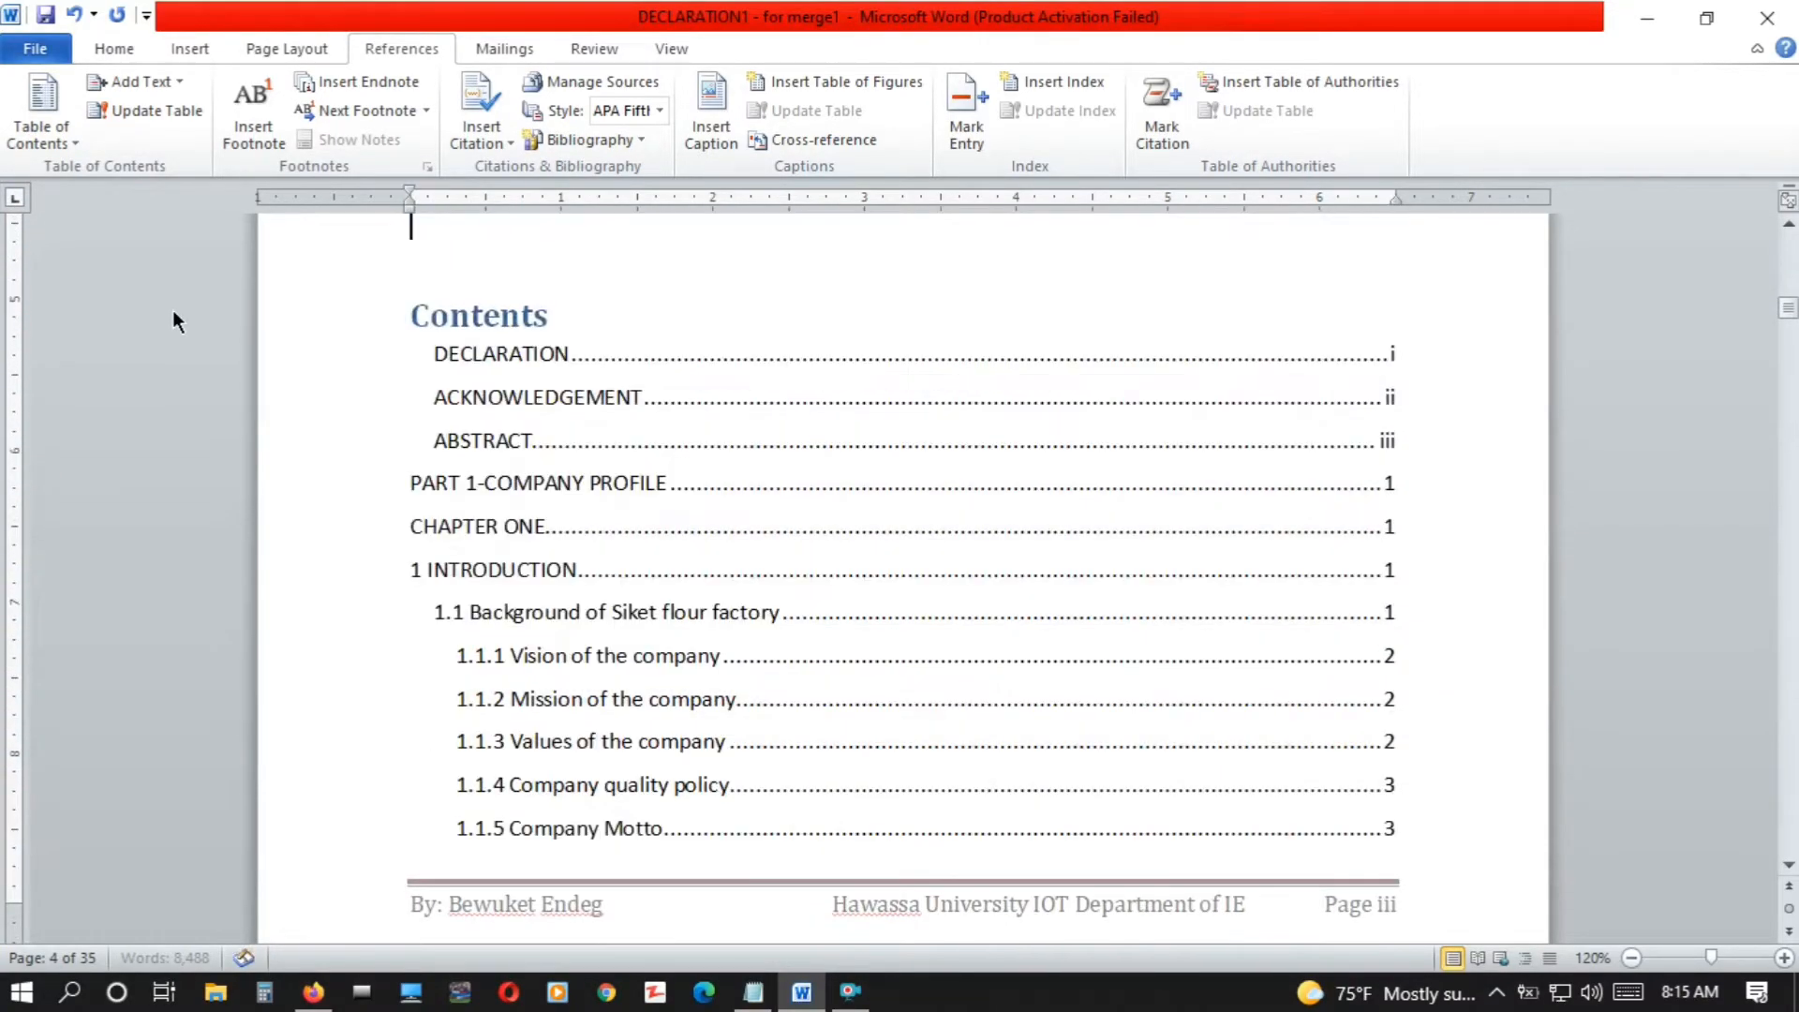
key(Down)
key(Down)
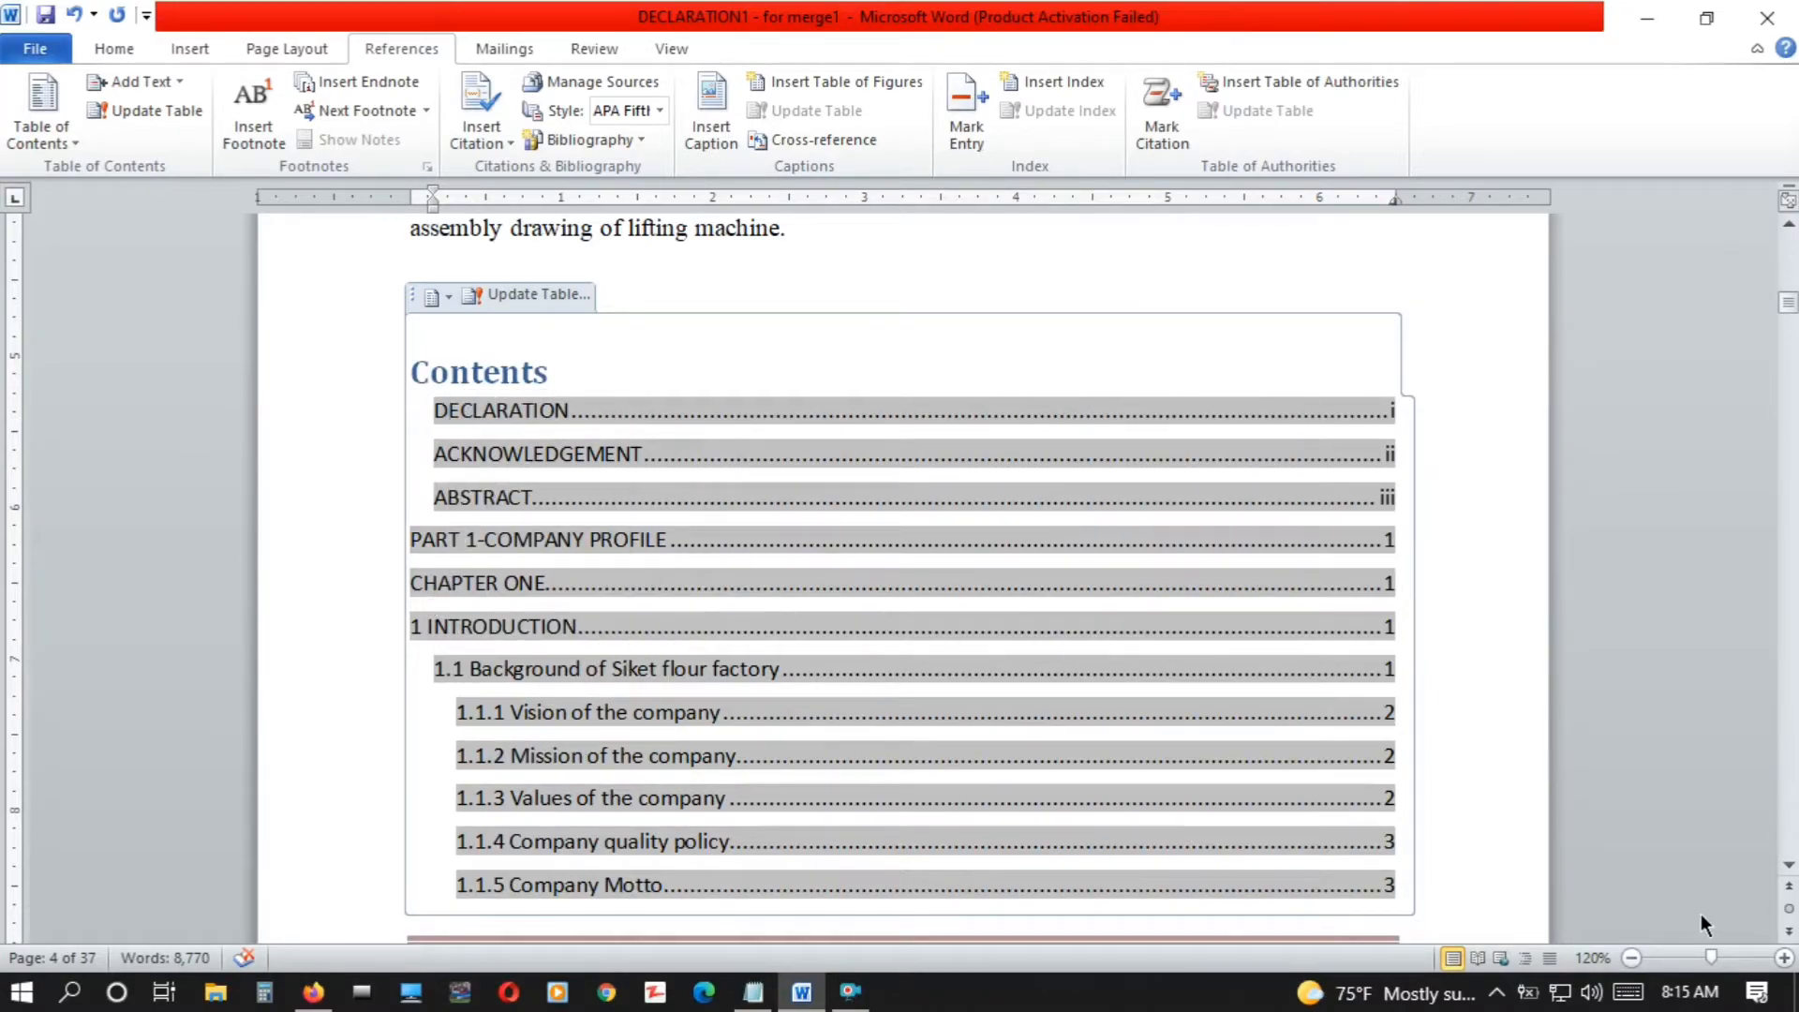
scroll(1785, 872, down, 7)
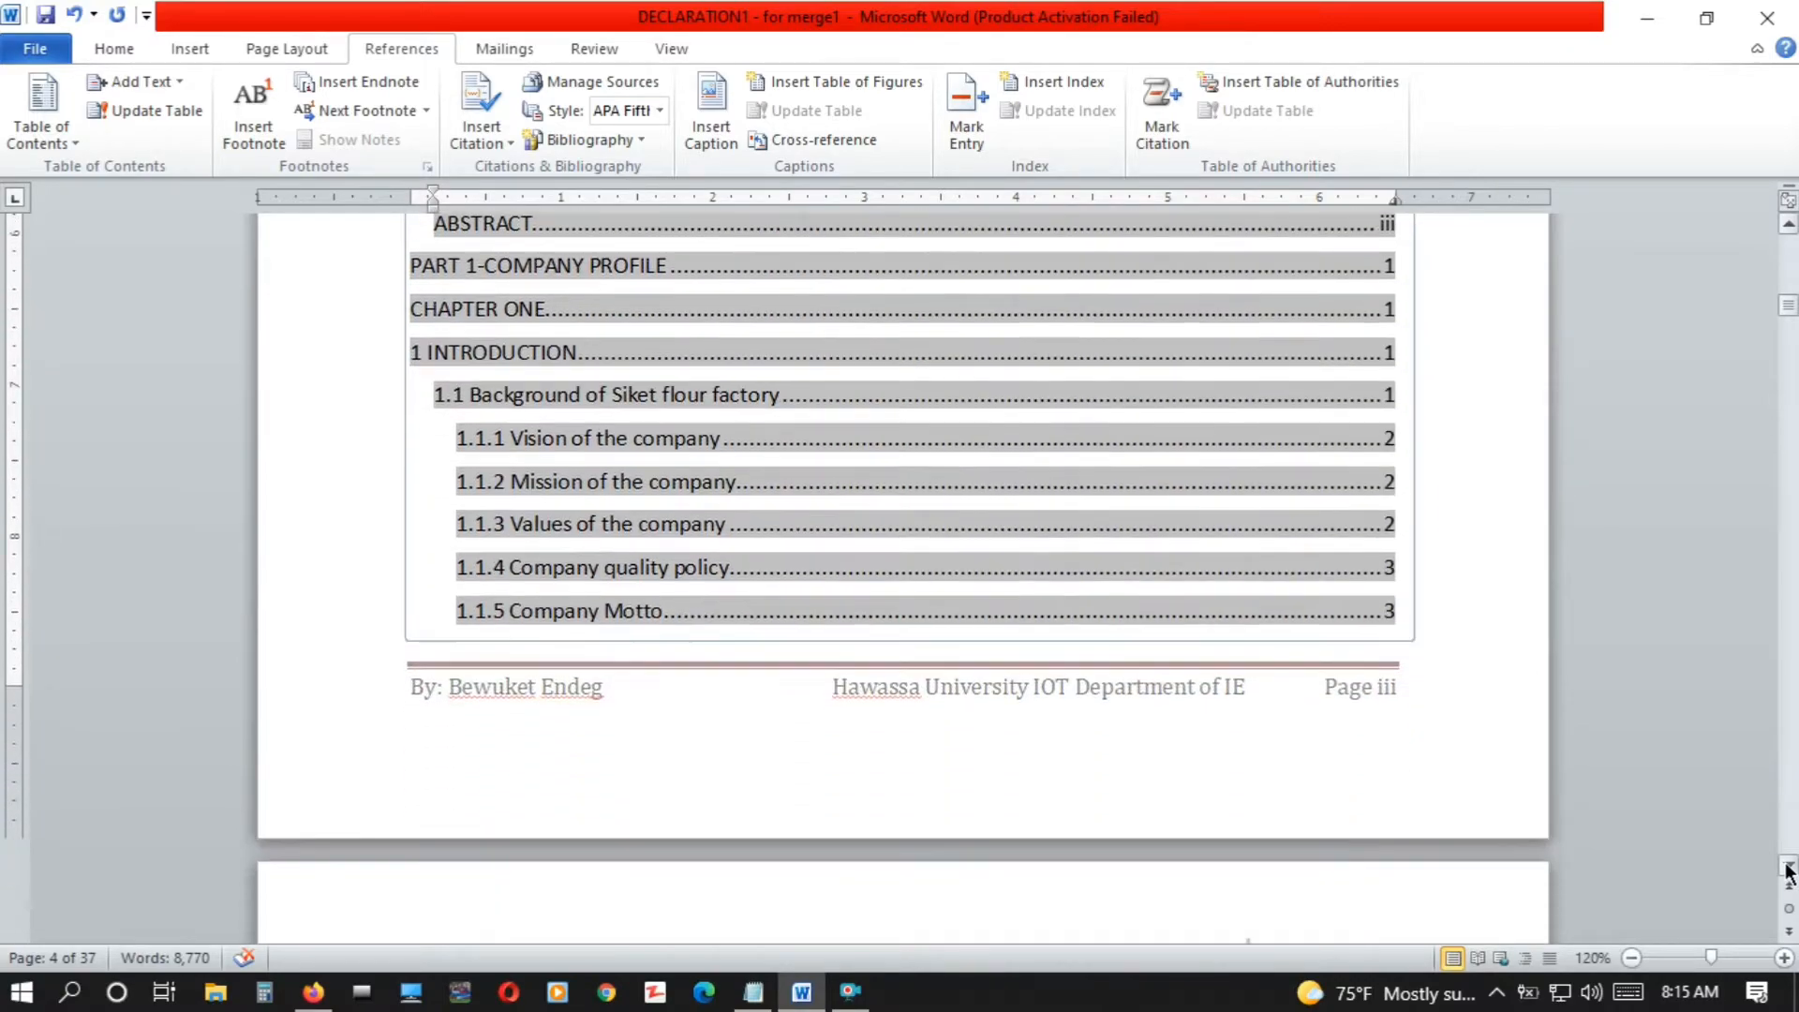
scroll(1788, 872, down, 9)
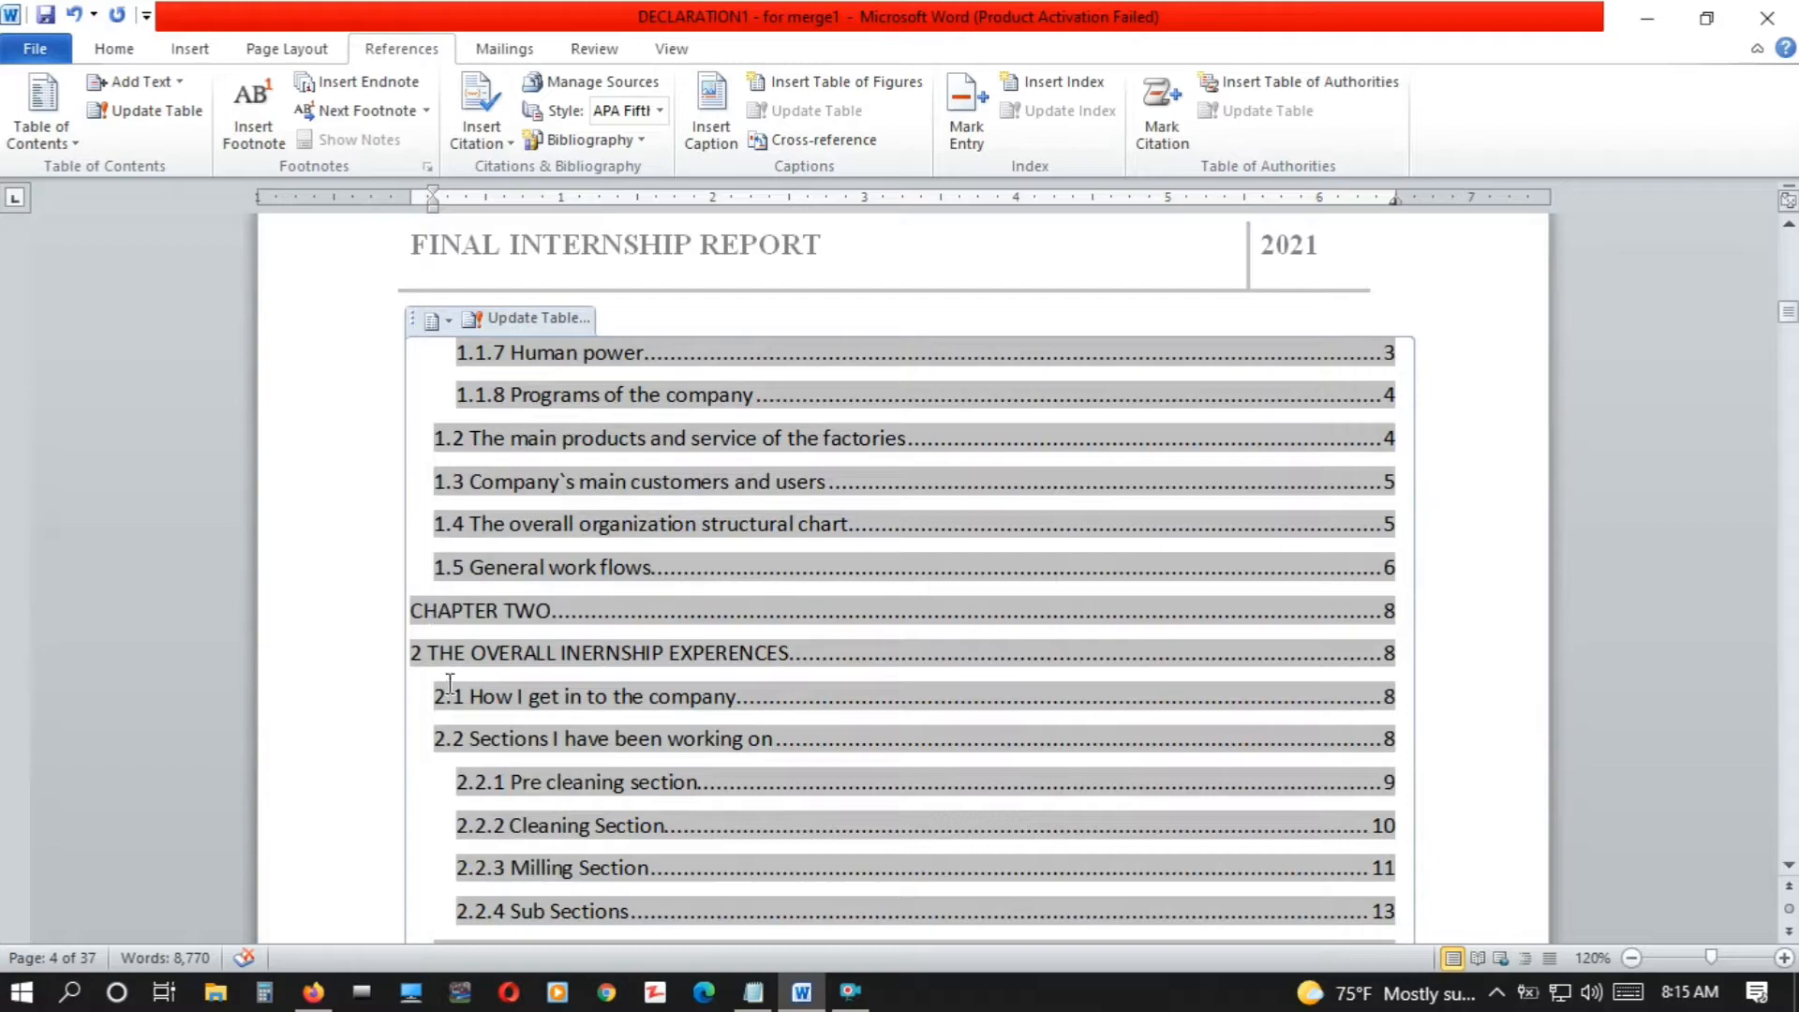
scroll(1794, 878, down, 7)
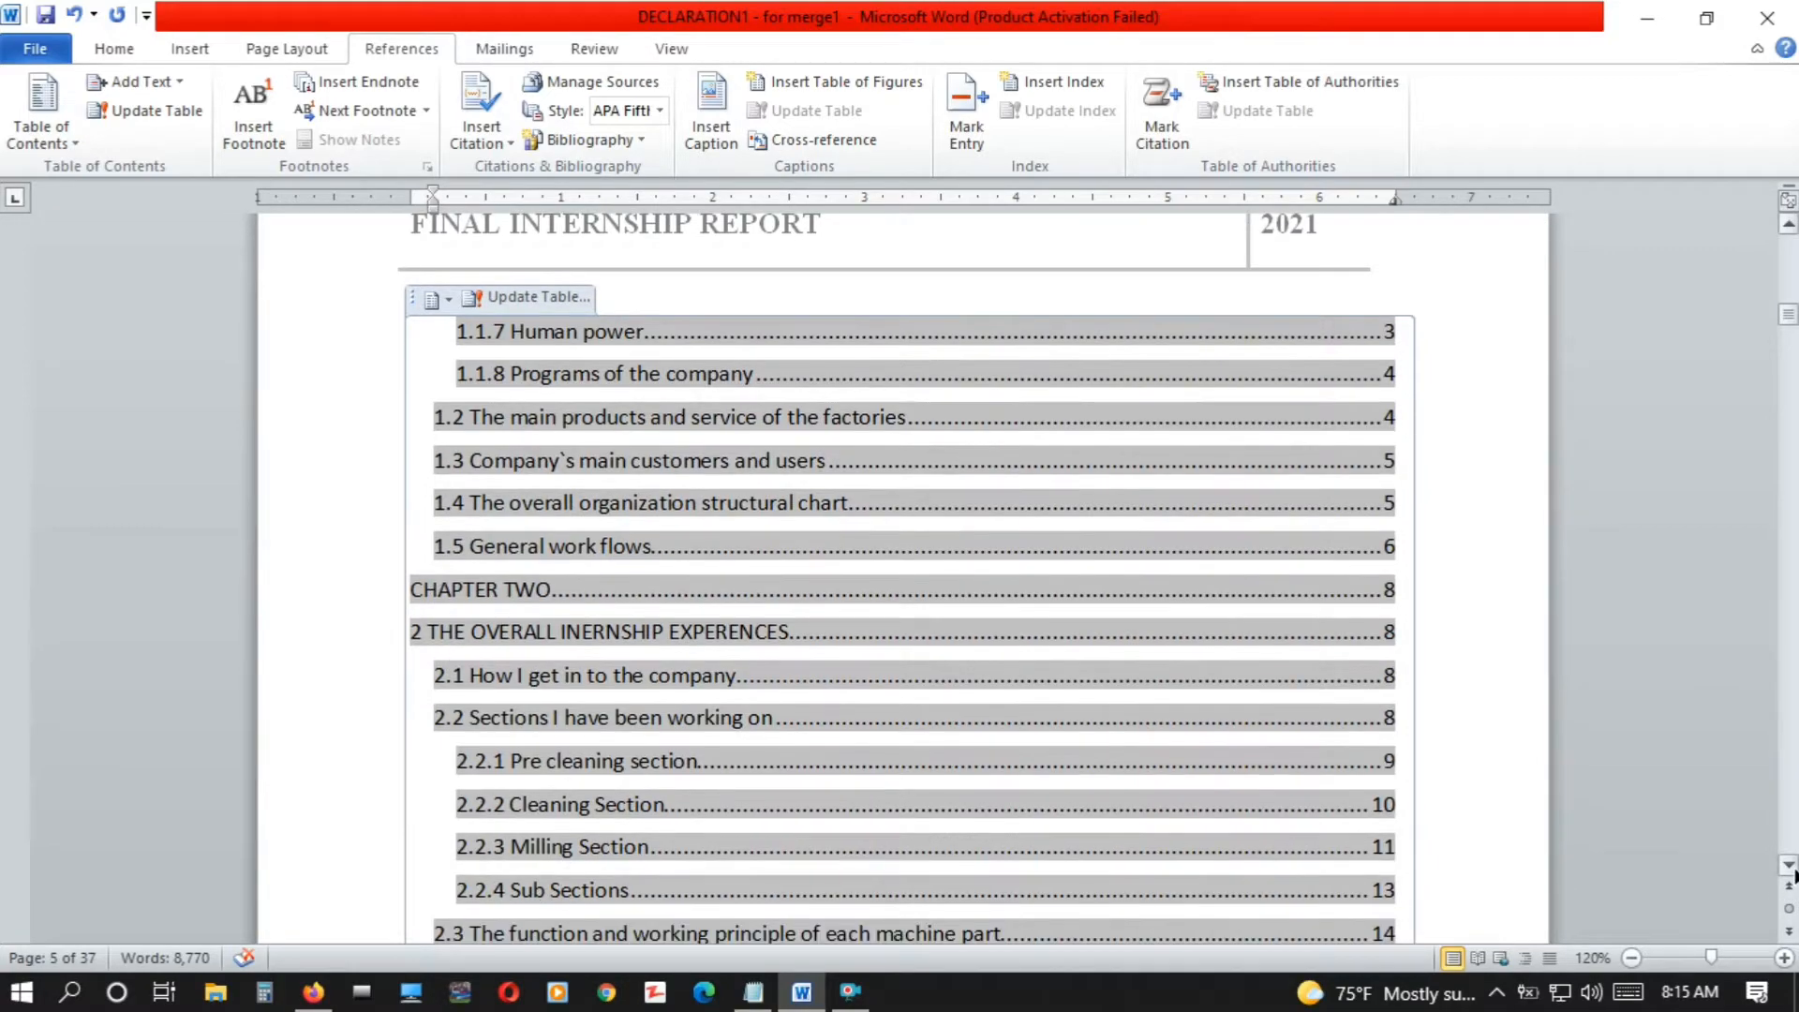
scroll(1794, 878, down, 11)
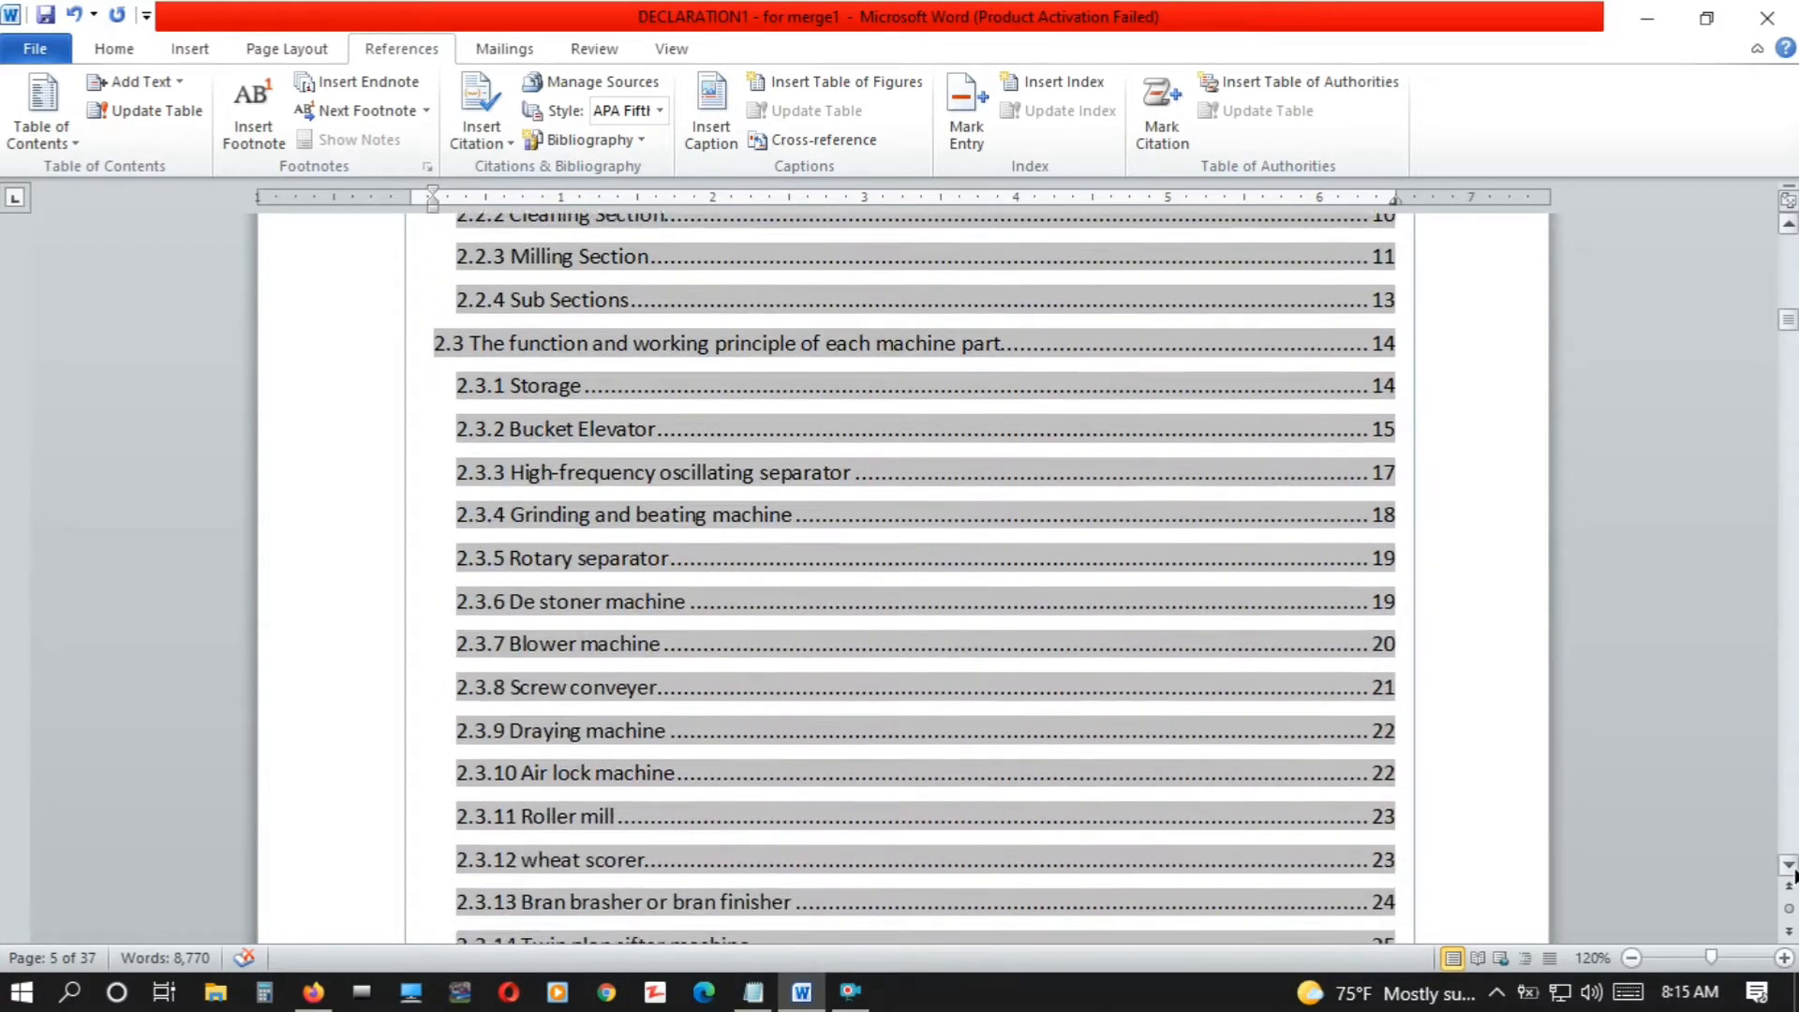
scroll(1794, 879, down, 8)
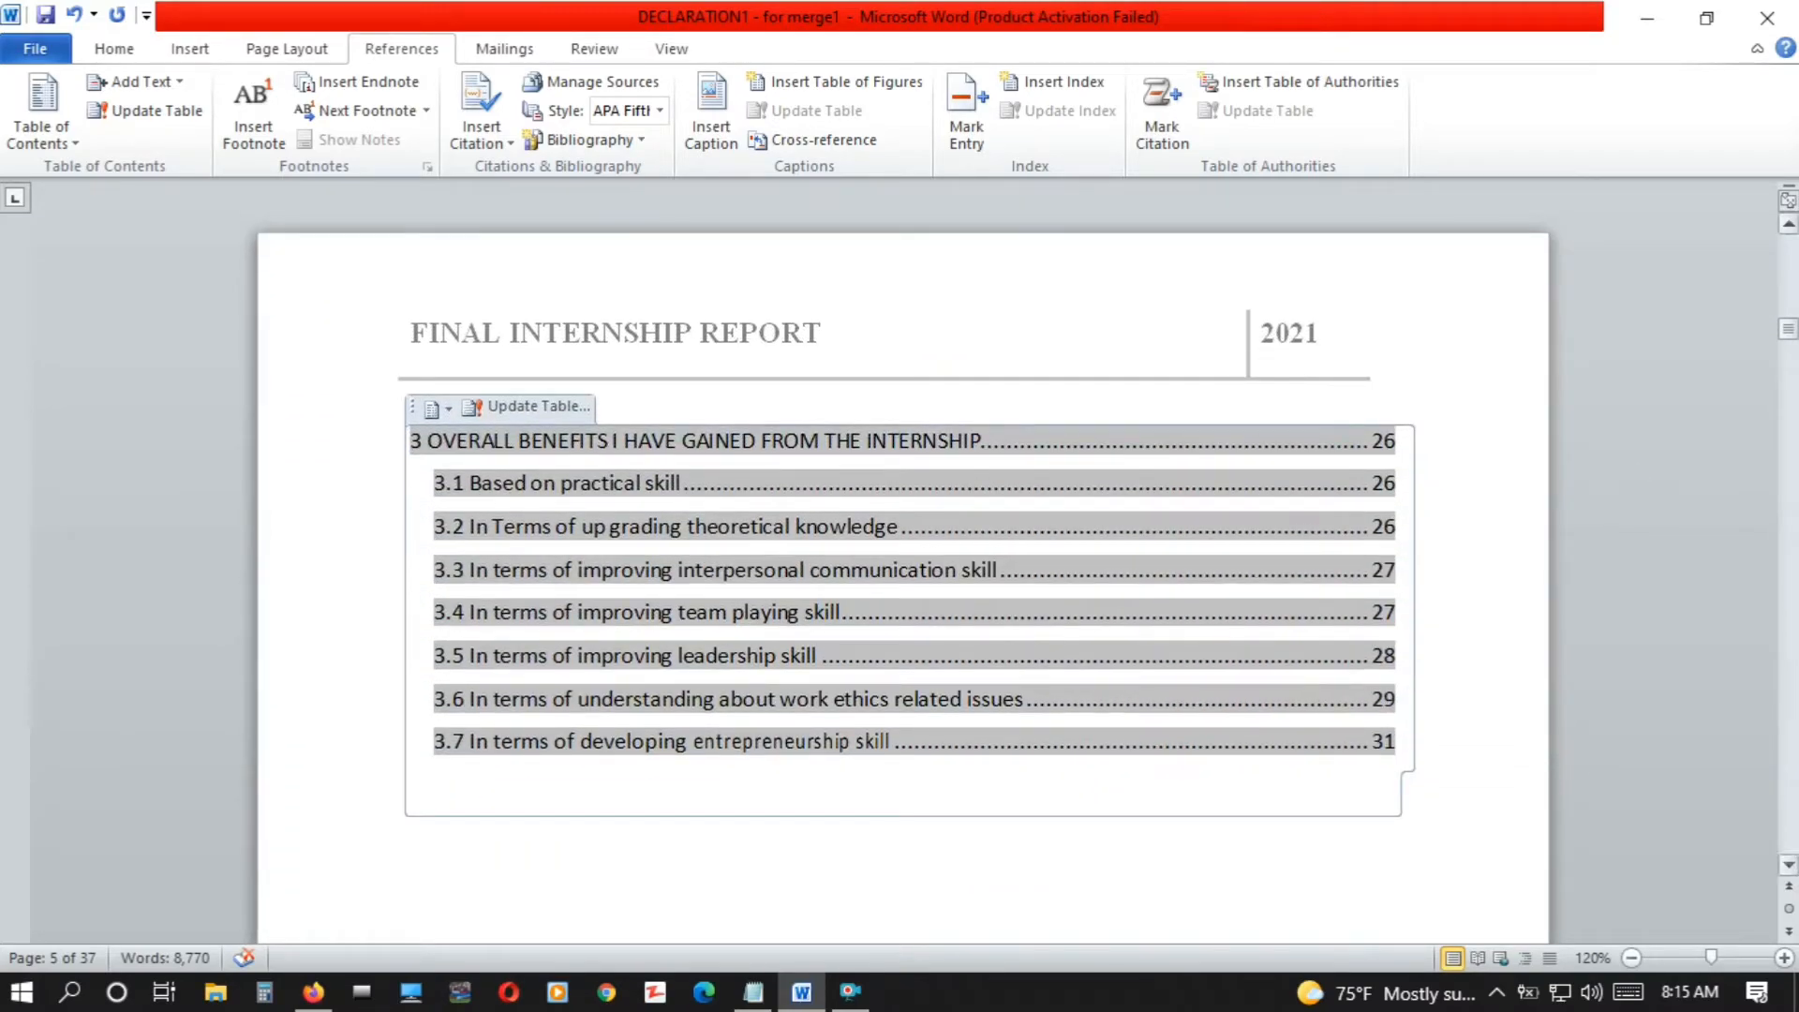
Insert a page break before the CHAPTER THREE entry in the table of contents
scroll(1789, 225, up, 6)
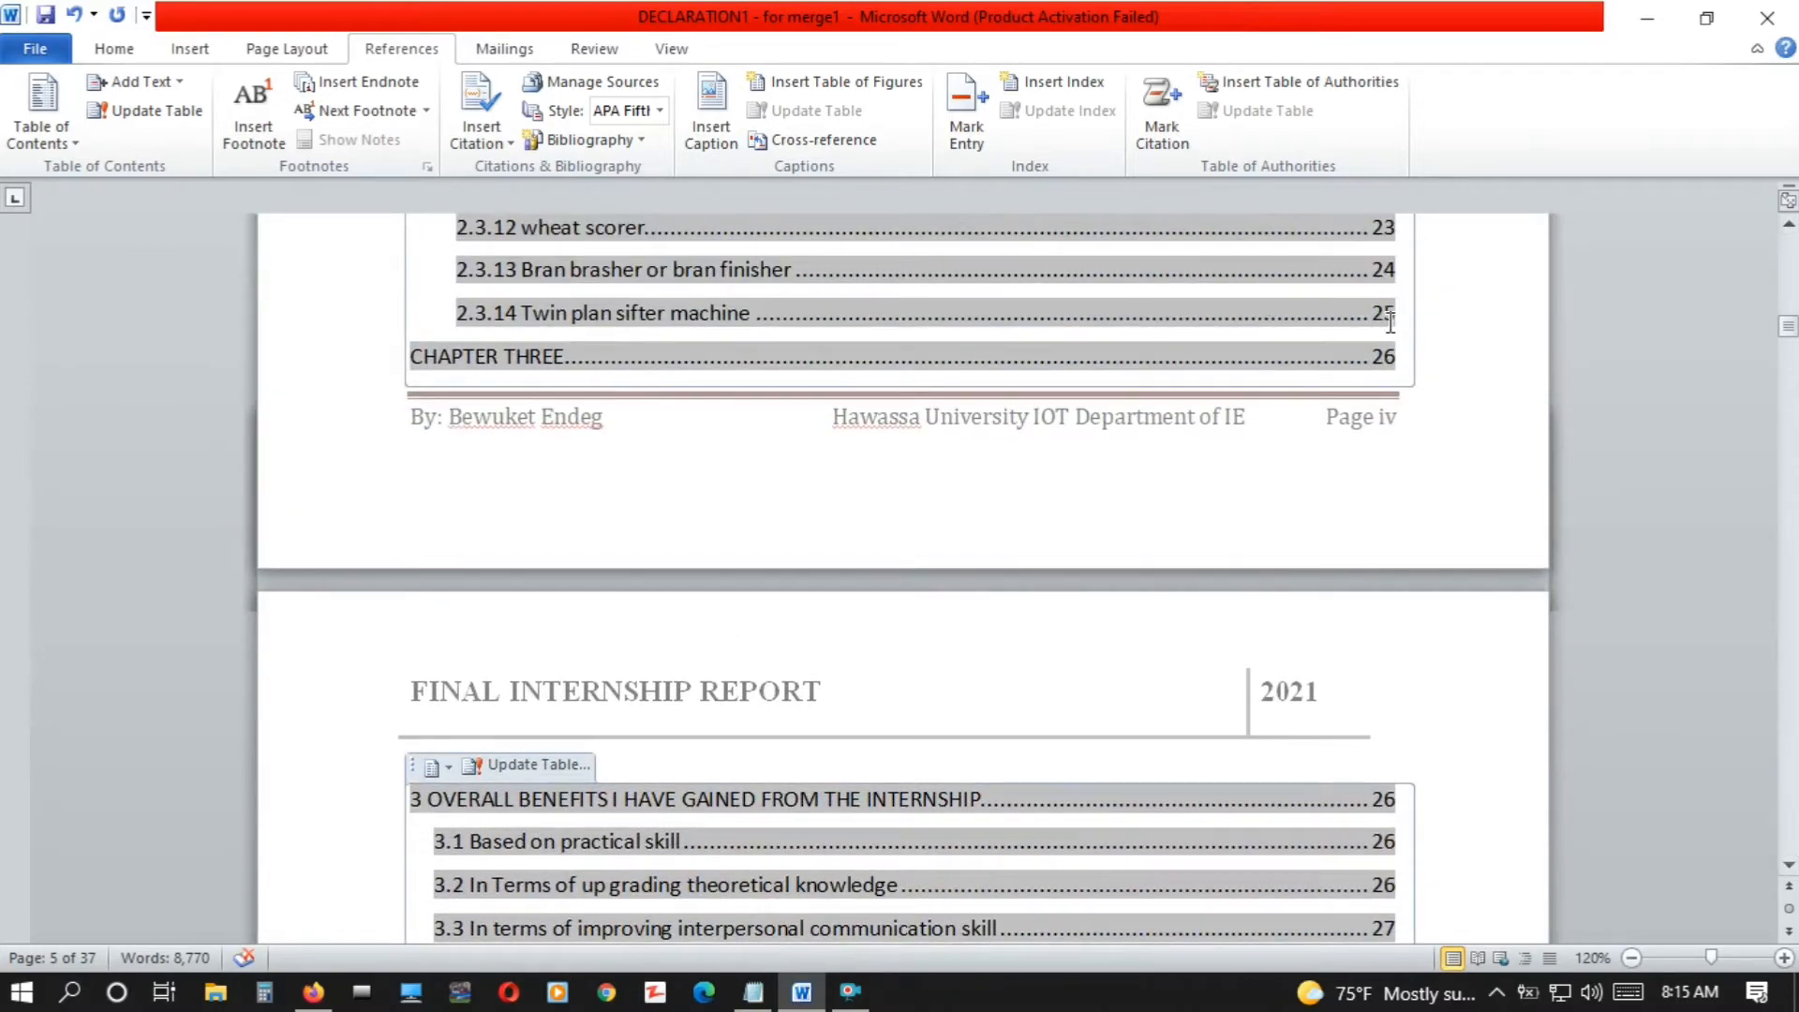
click(413, 356)
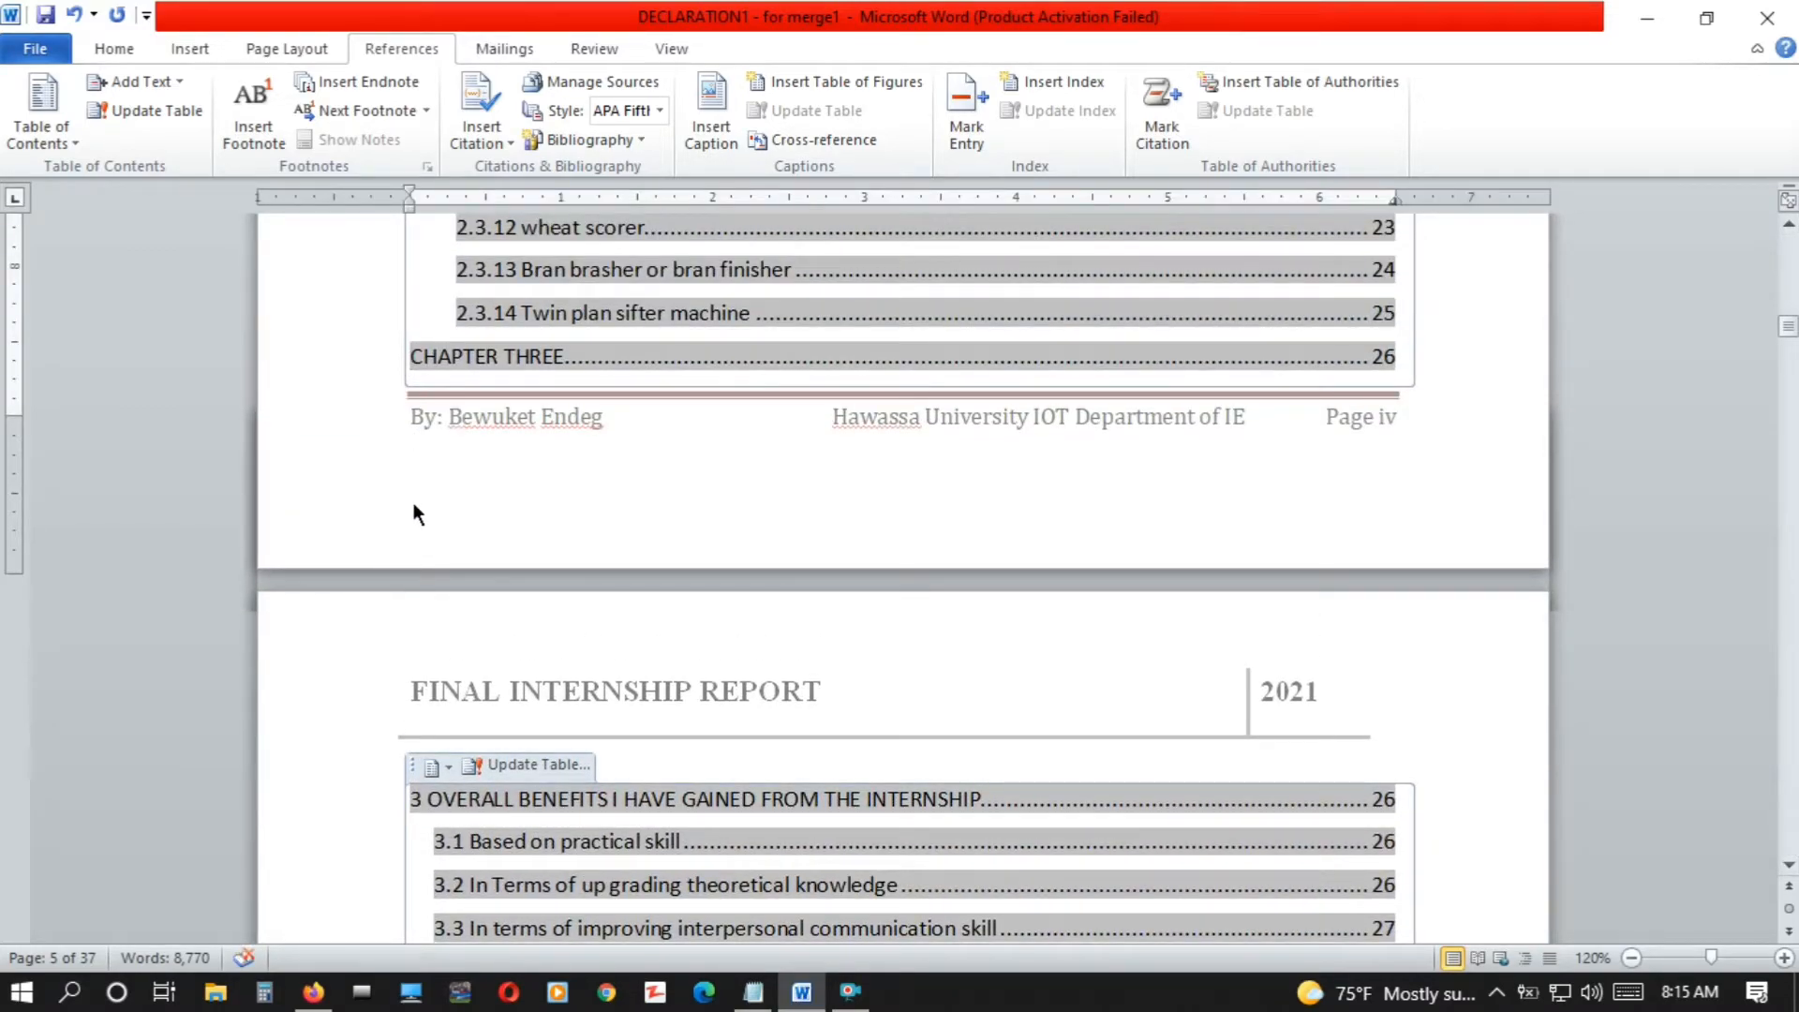
key(ctrl+Return)
Set the entire table of contents, including its Contents title, to Times New Roman, size 12
key(Up)
key(Up)
key(Up)
key(Up)
key(Up)
key(Up)
key(Up)
key(Up)
key(Up)
key(Up)
key(Up)
key(Up)
key(Up)
key(Up)
key(Up)
key(Up)
key(Up)
key(Up)
key(Up)
key(Up)
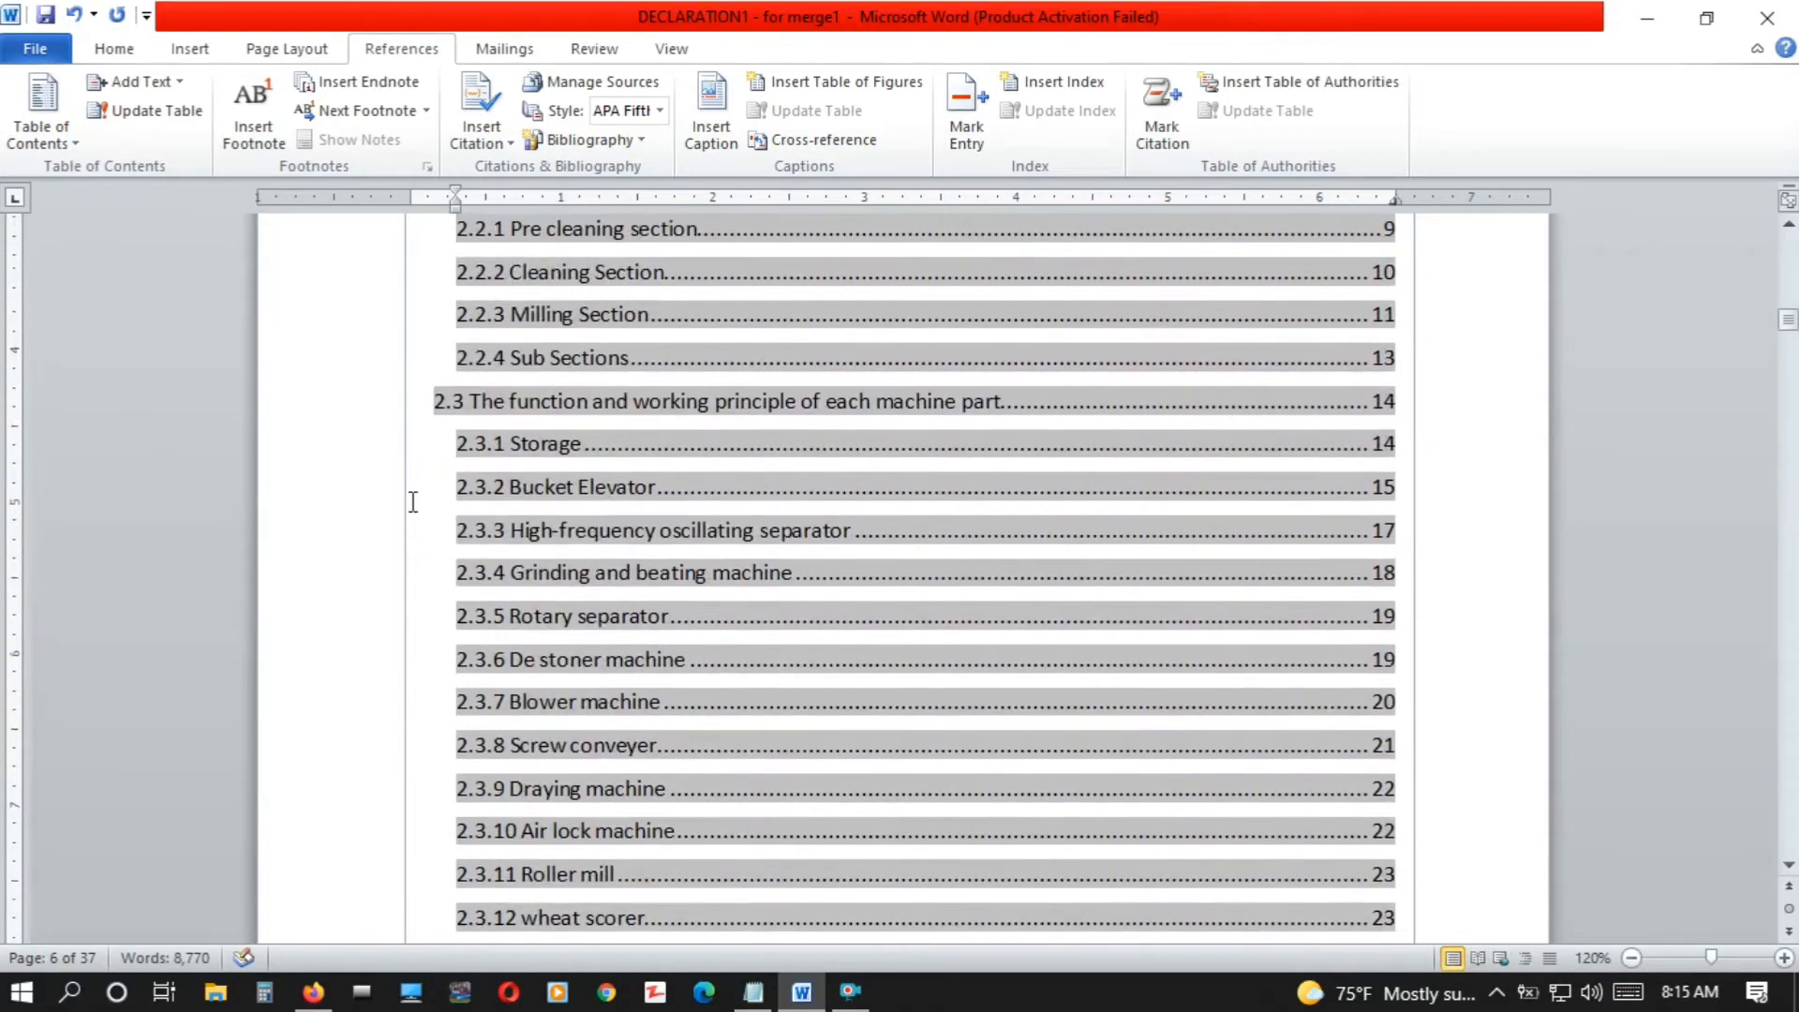
key(Up)
key(Up)
key(Up)
key(Up)
key(Up)
key(Up)
key(Up)
key(Up)
key(Up)
key(Up)
key(Up)
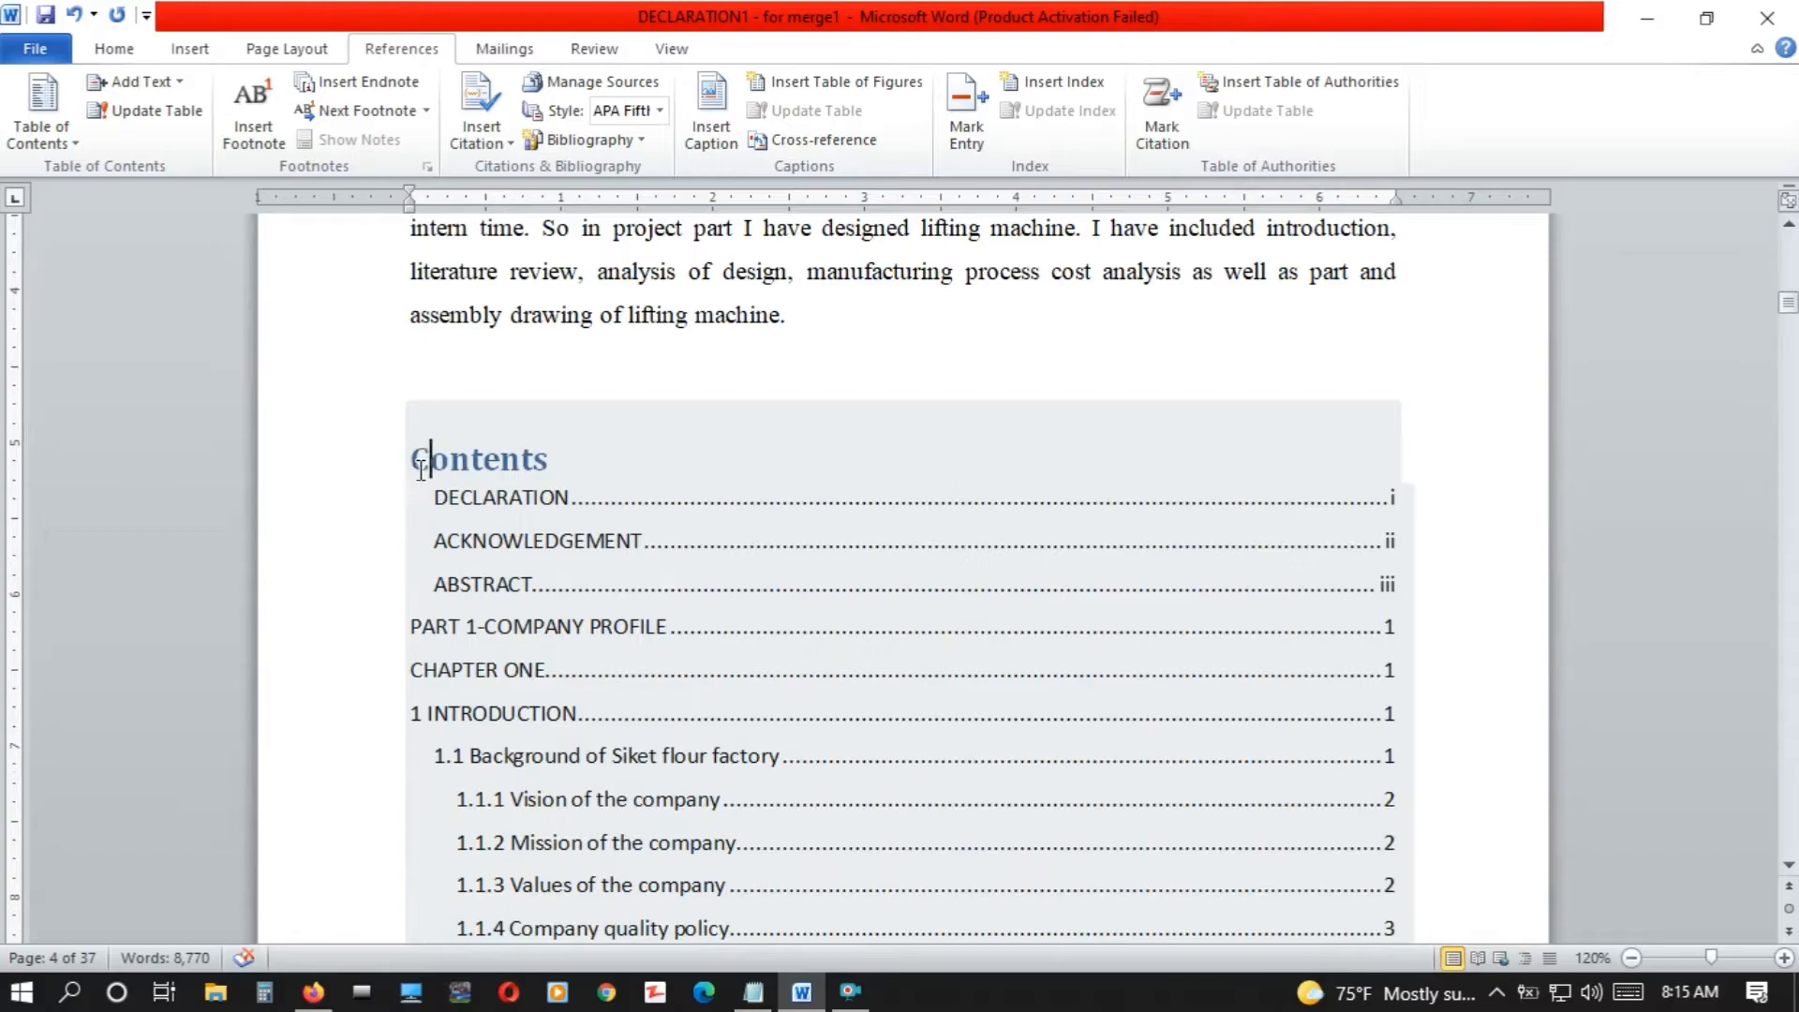
click(421, 471)
drag(420, 480, 1032, 428)
click(114, 49)
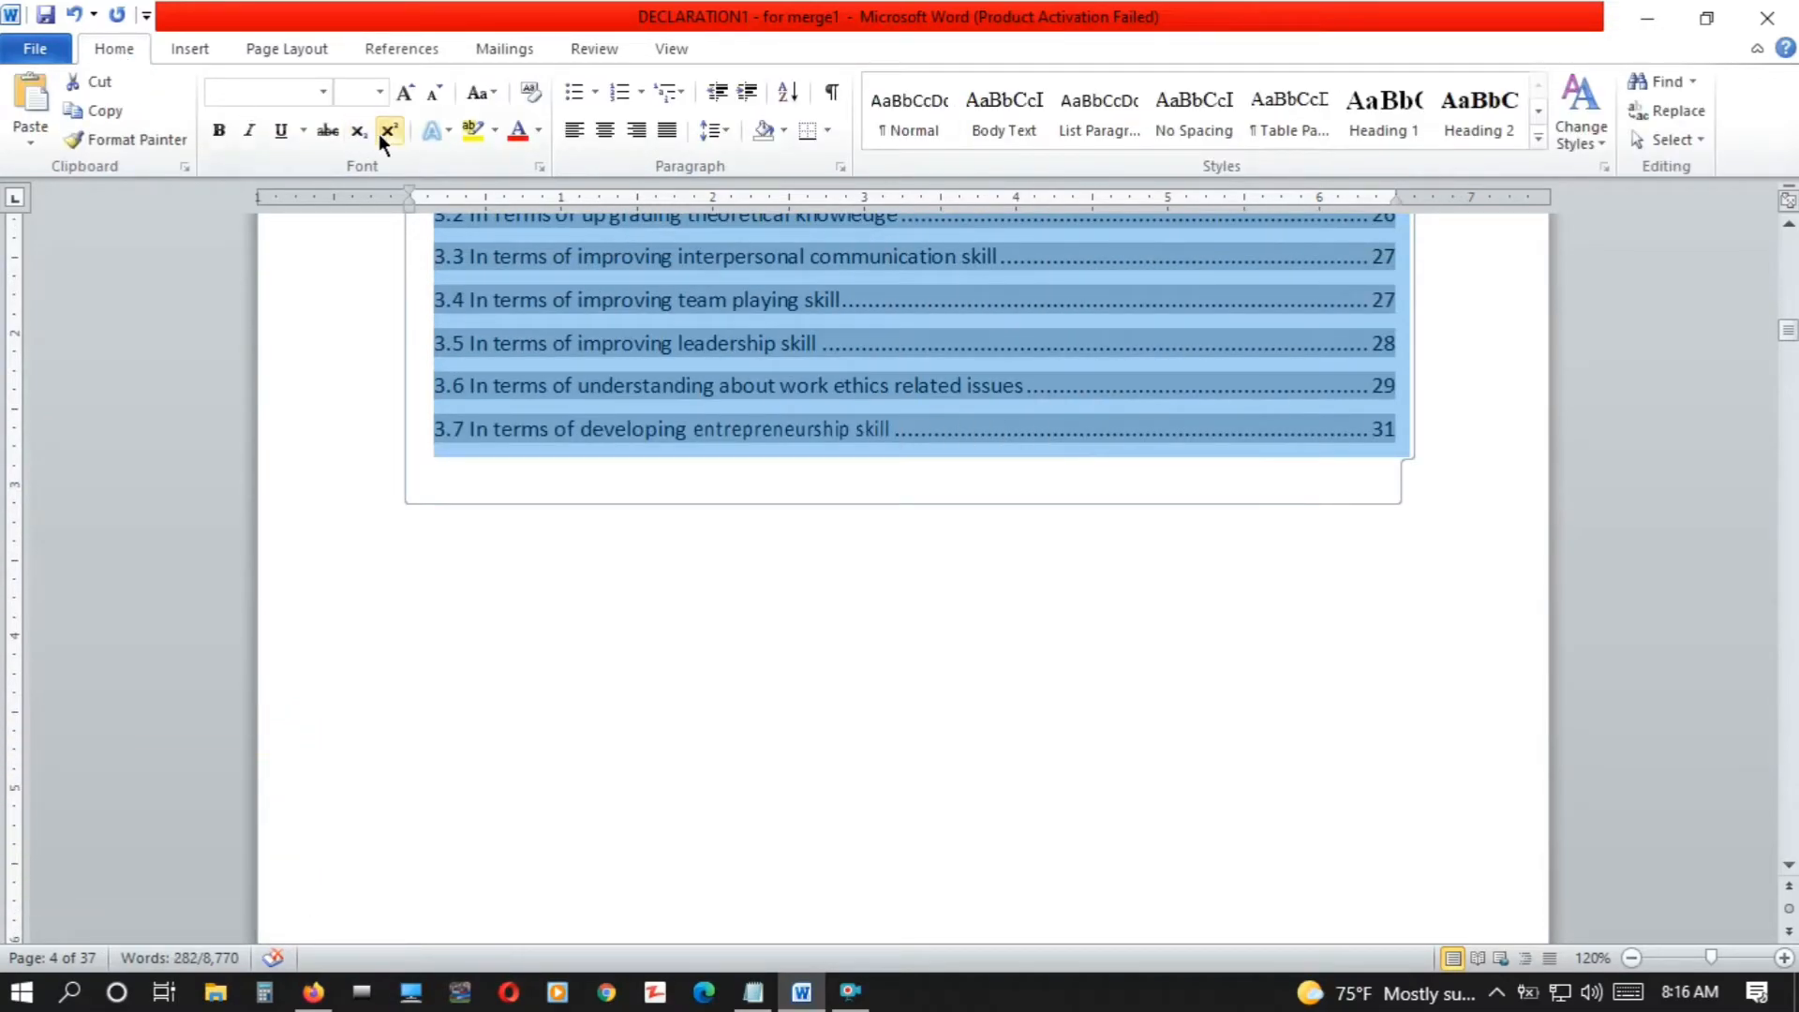
click(324, 93)
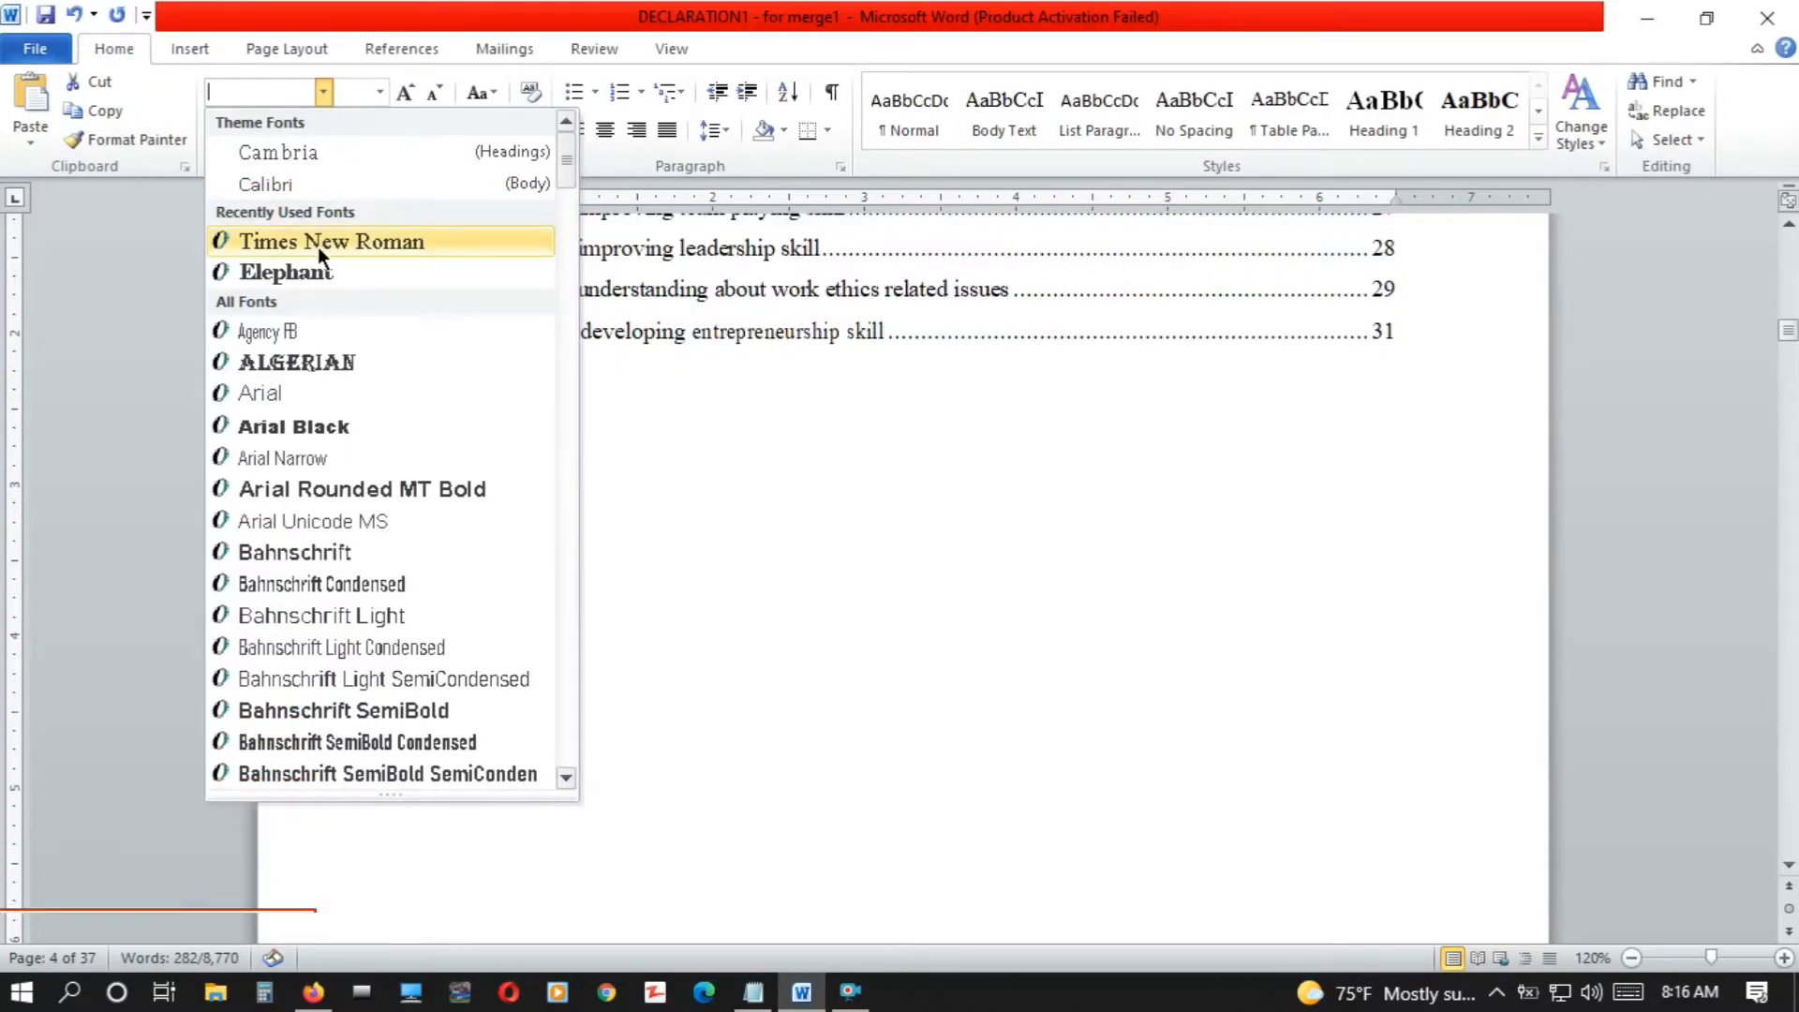
click(313, 246)
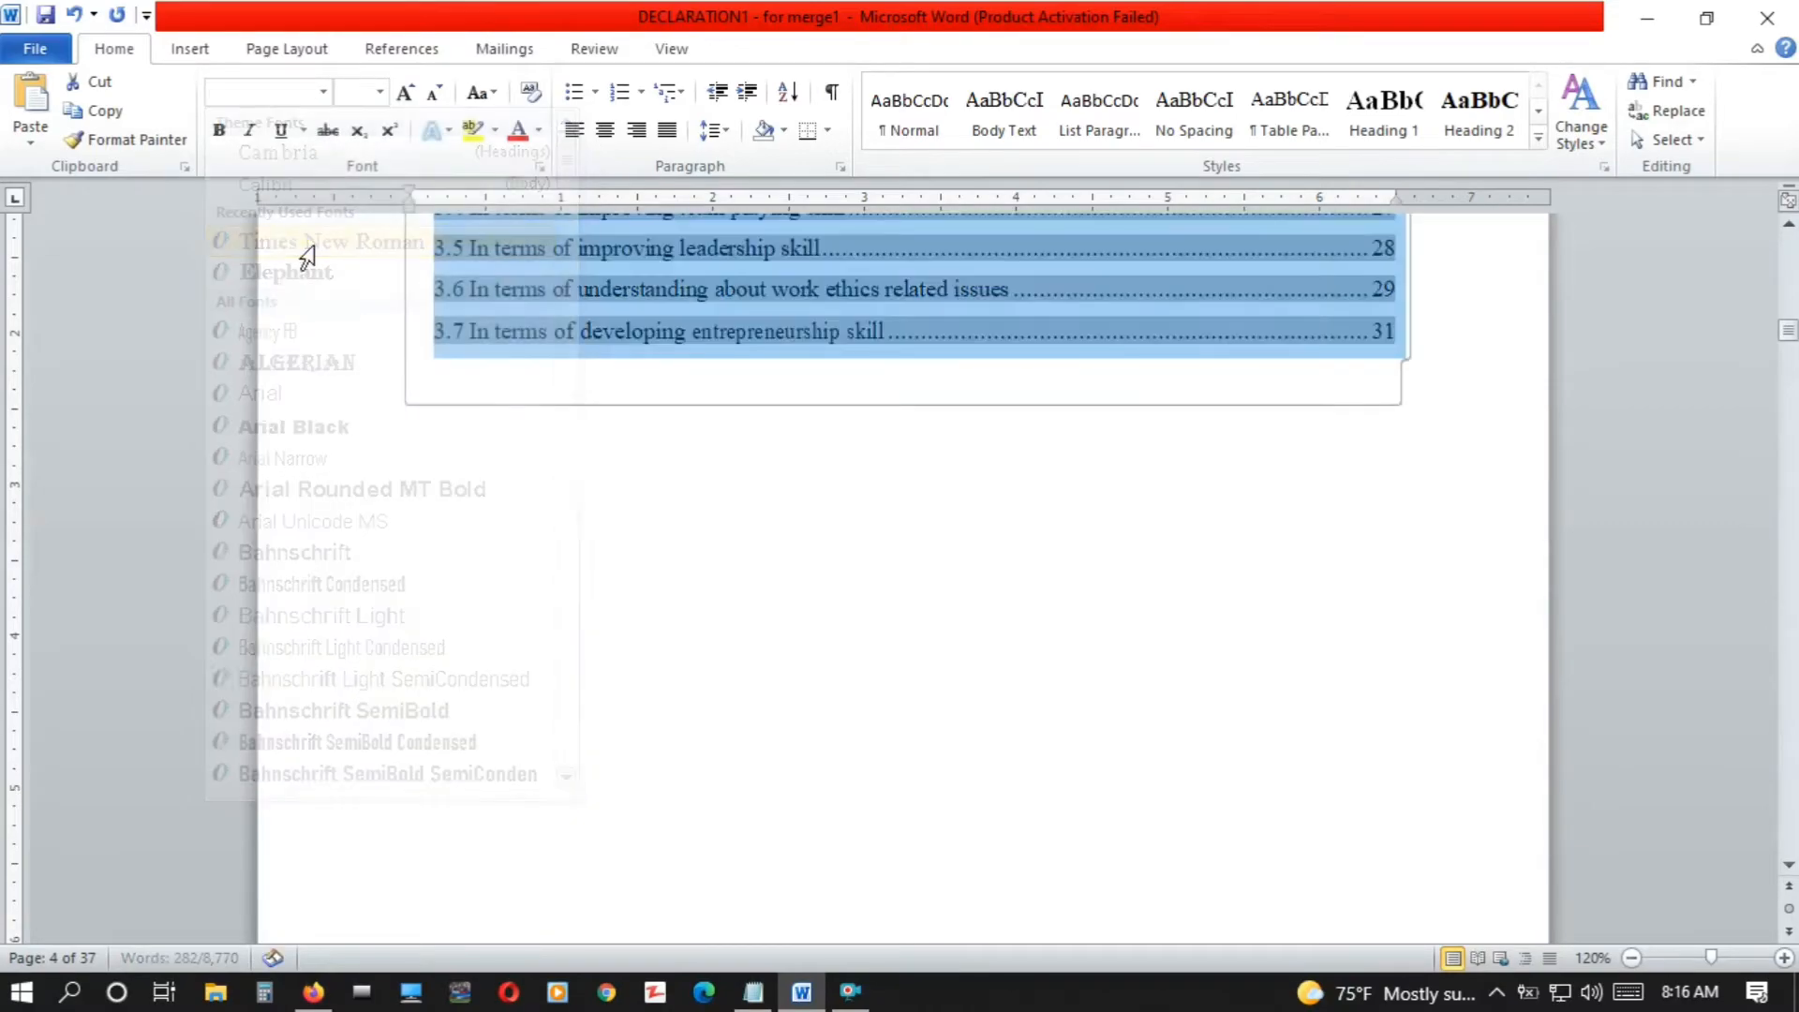
click(375, 98)
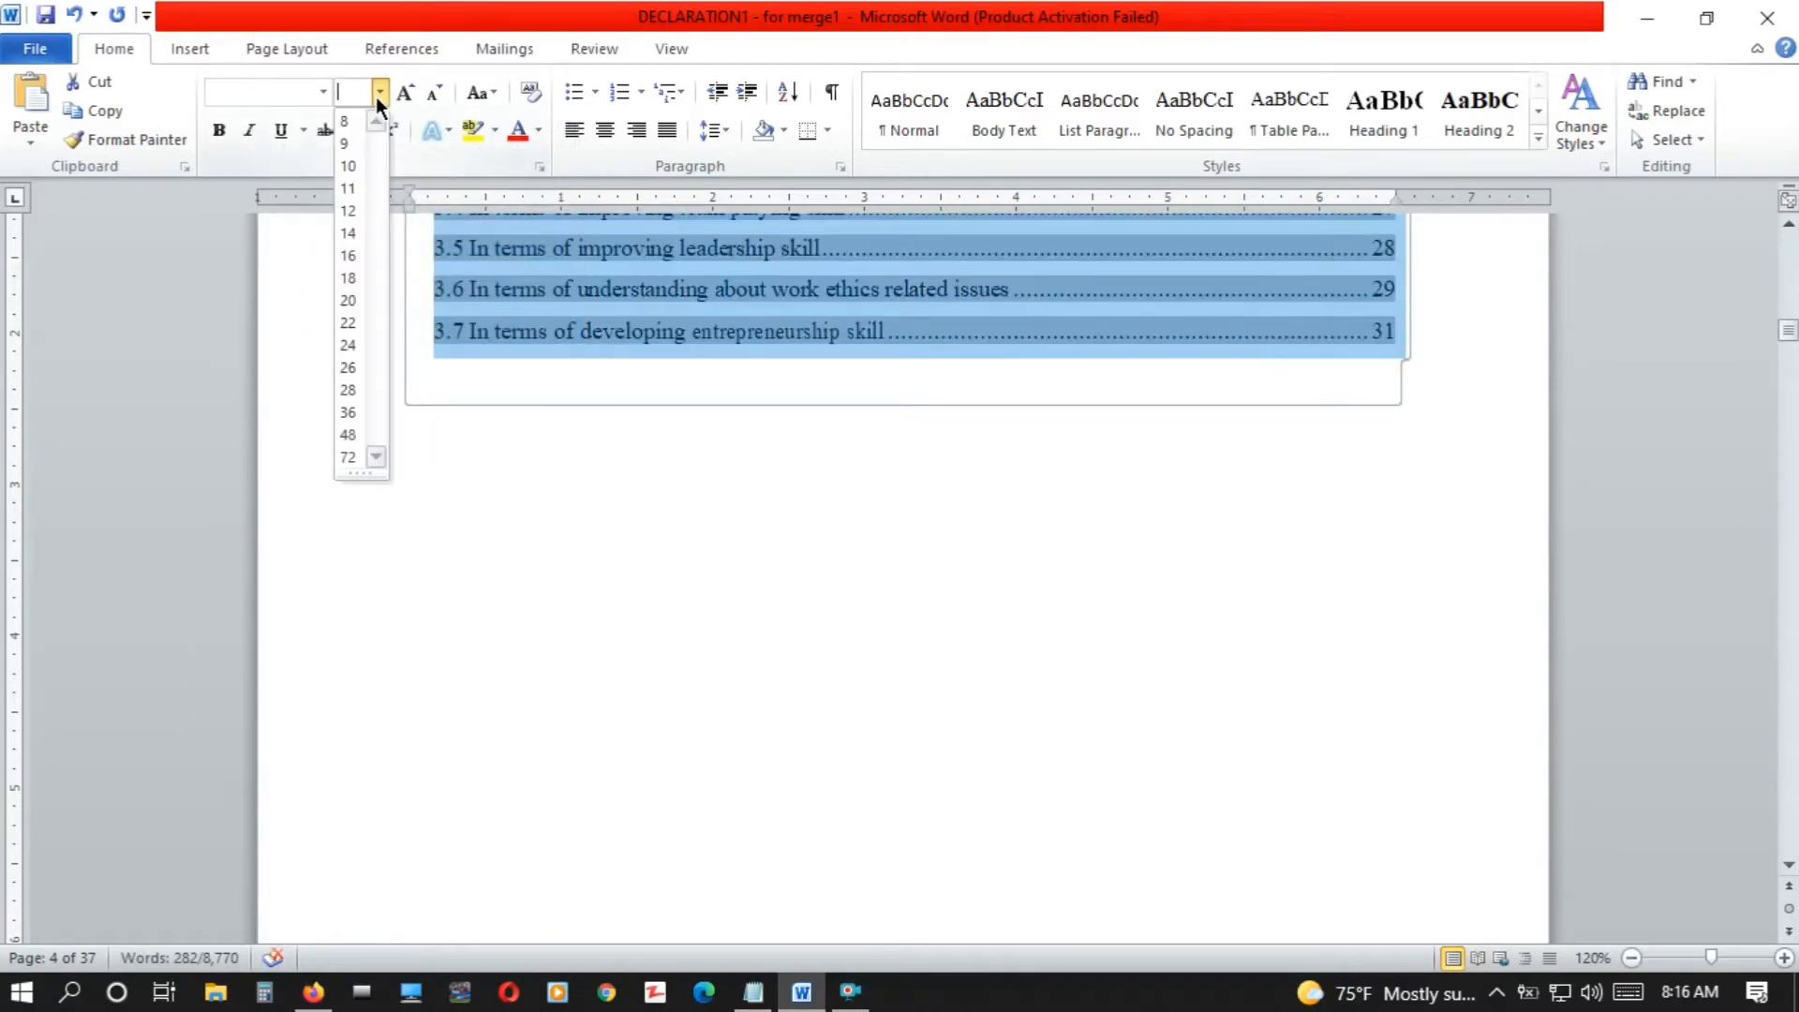
click(349, 219)
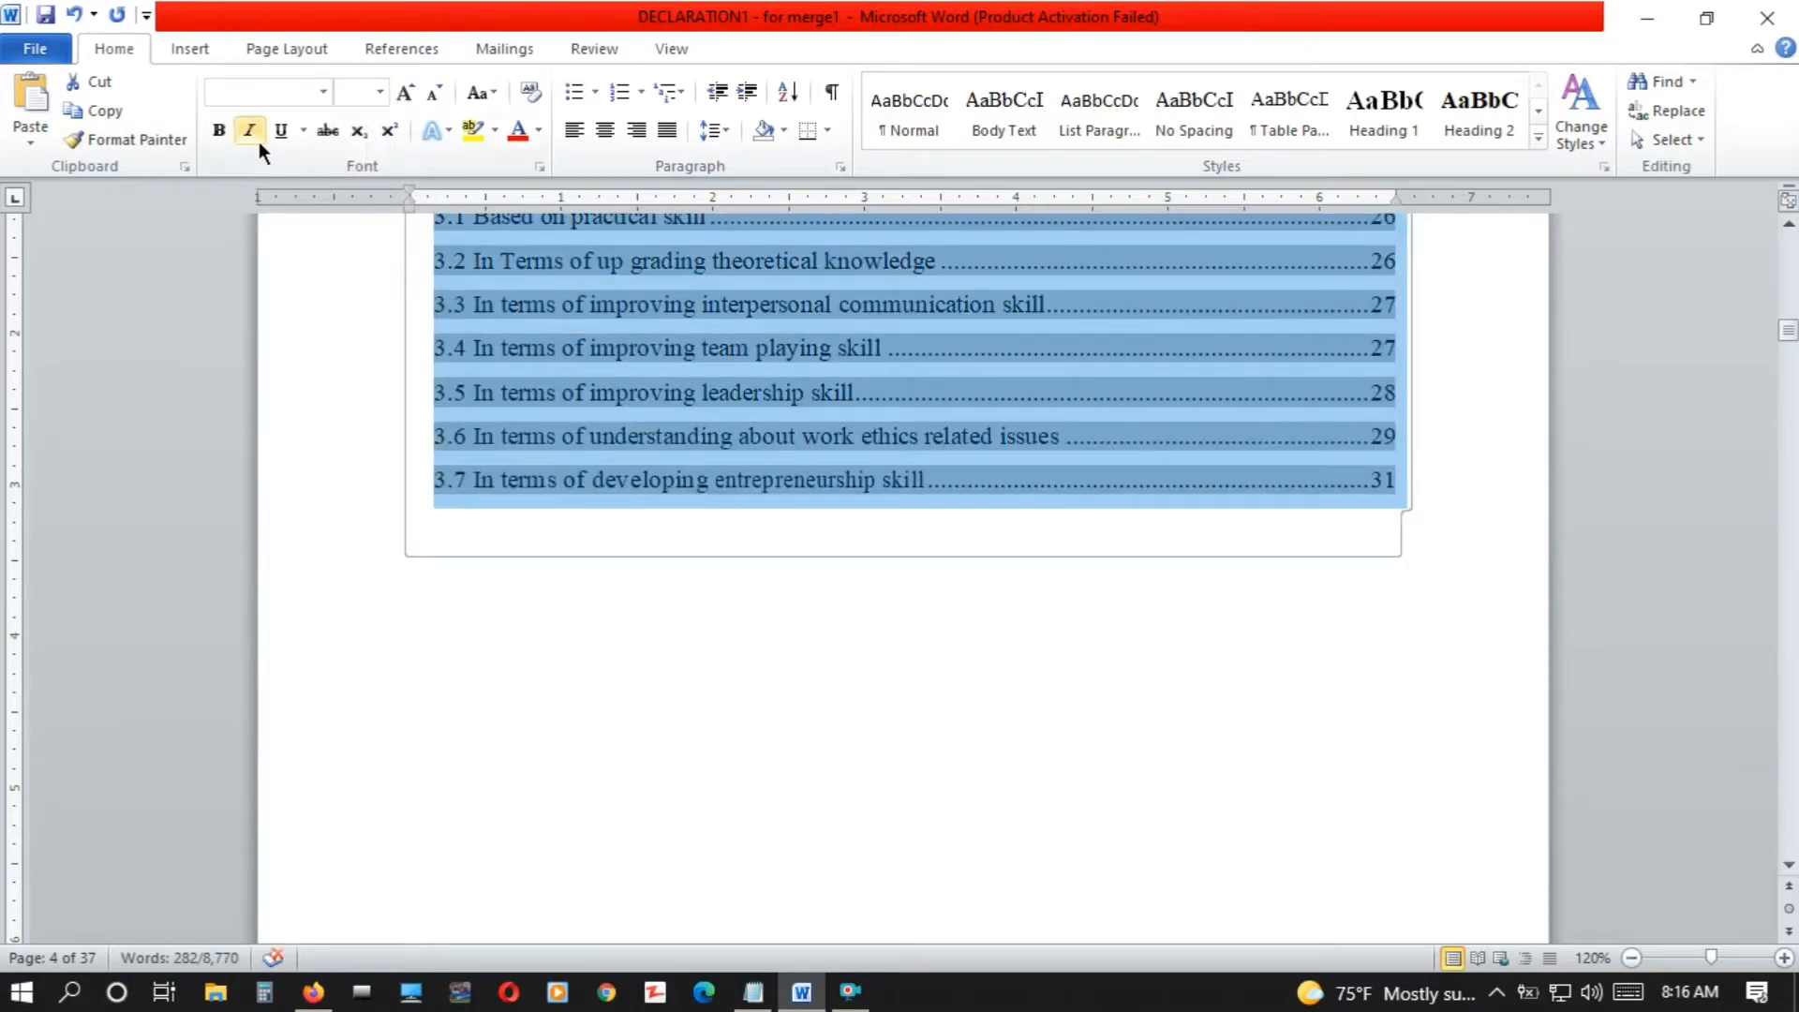
click(615, 609)
Enlarge the Contents title above the table of contents to size 16
key(Up)
key(Up)
key(Up)
key(Up)
key(Up)
key(Up)
key(Up)
key(Up)
key(Up)
key(Up)
key(Up)
key(Up)
key(Up)
key(Up)
key(Up)
key(Up)
key(Up)
key(Up)
key(Up)
key(Up)
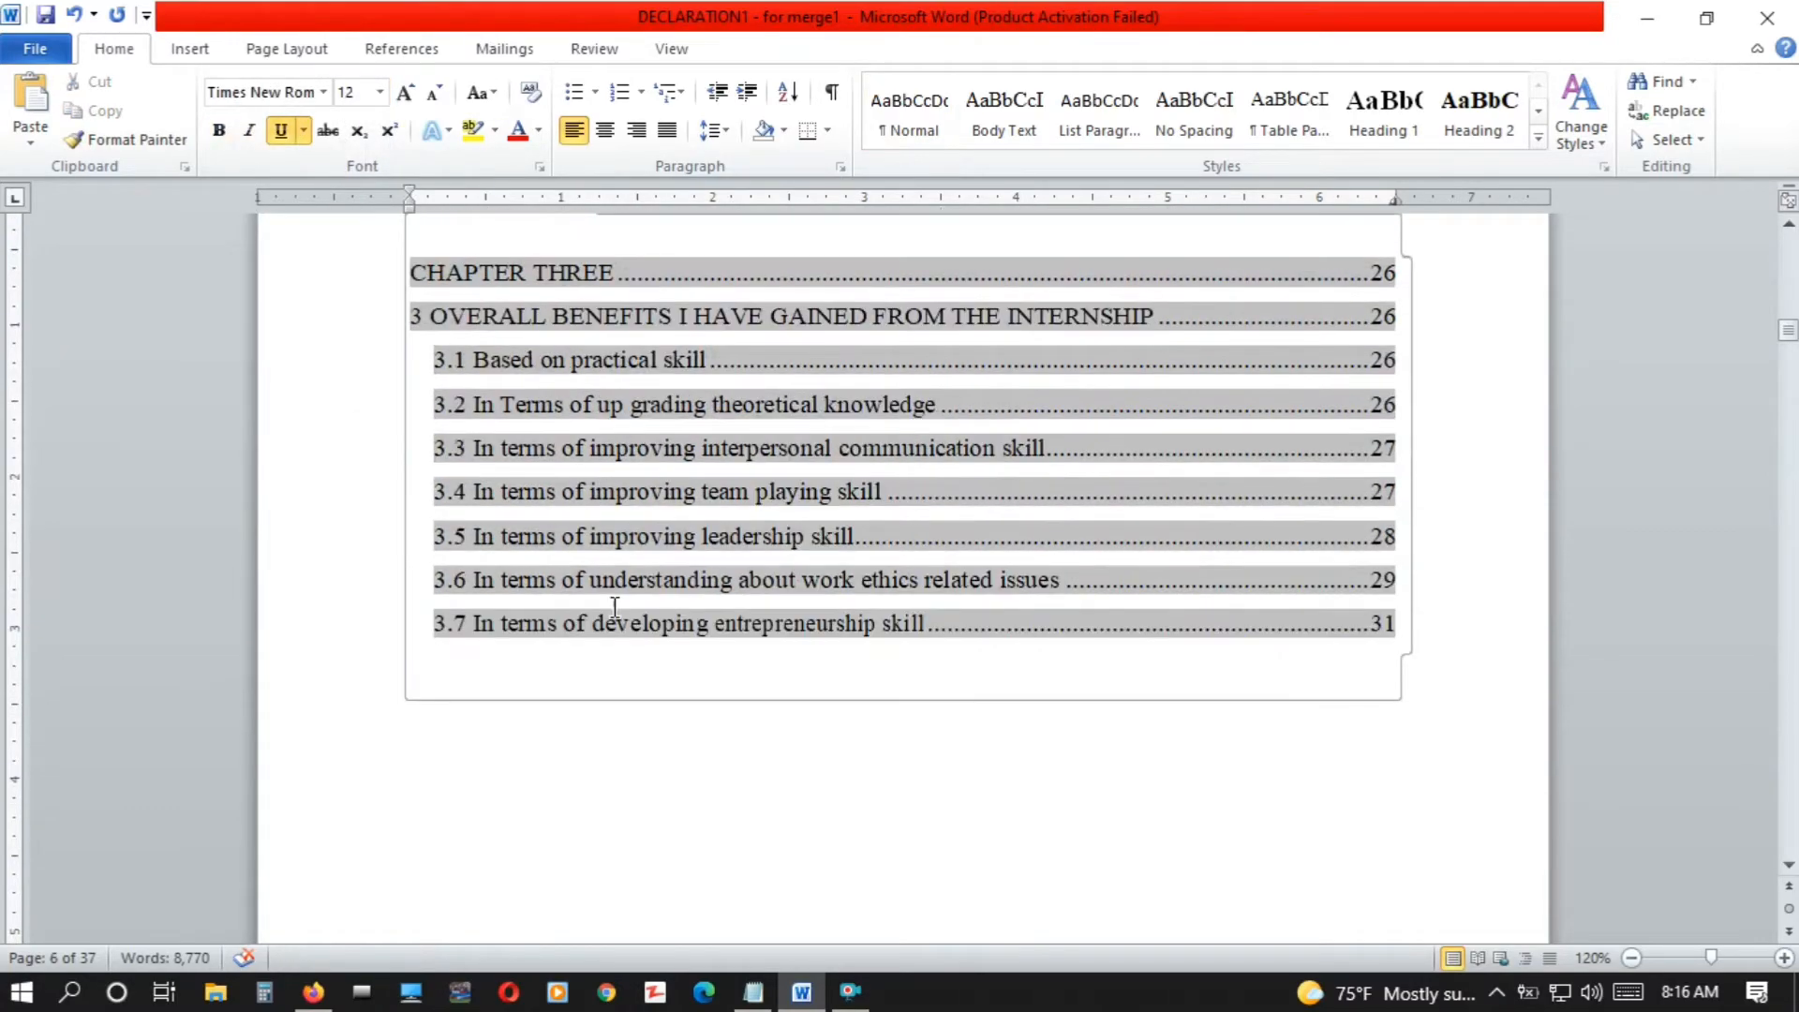
key(Up)
key(Up)
key(Up)
key(Up)
key(Up)
key(Up)
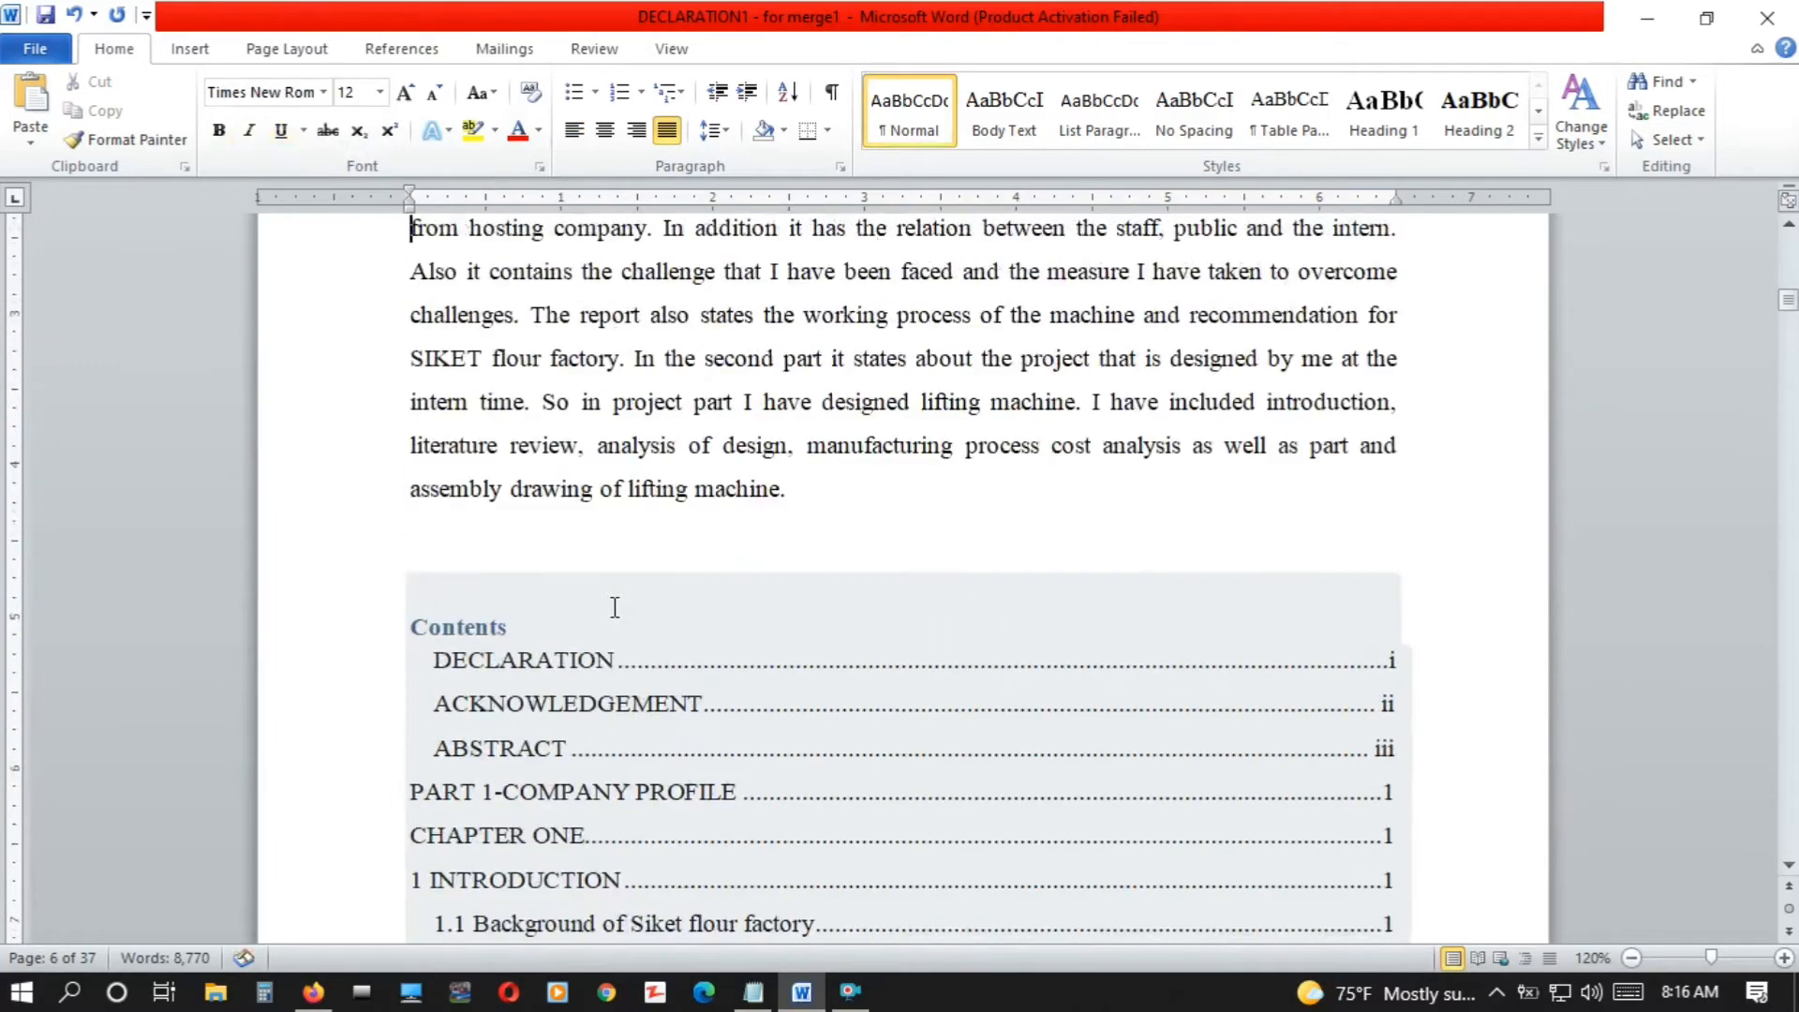
key(Down)
key(Down)
key(Down)
key(Down)
key(Down)
key(Down)
key(Down)
key(Down)
key(Down)
key(Down)
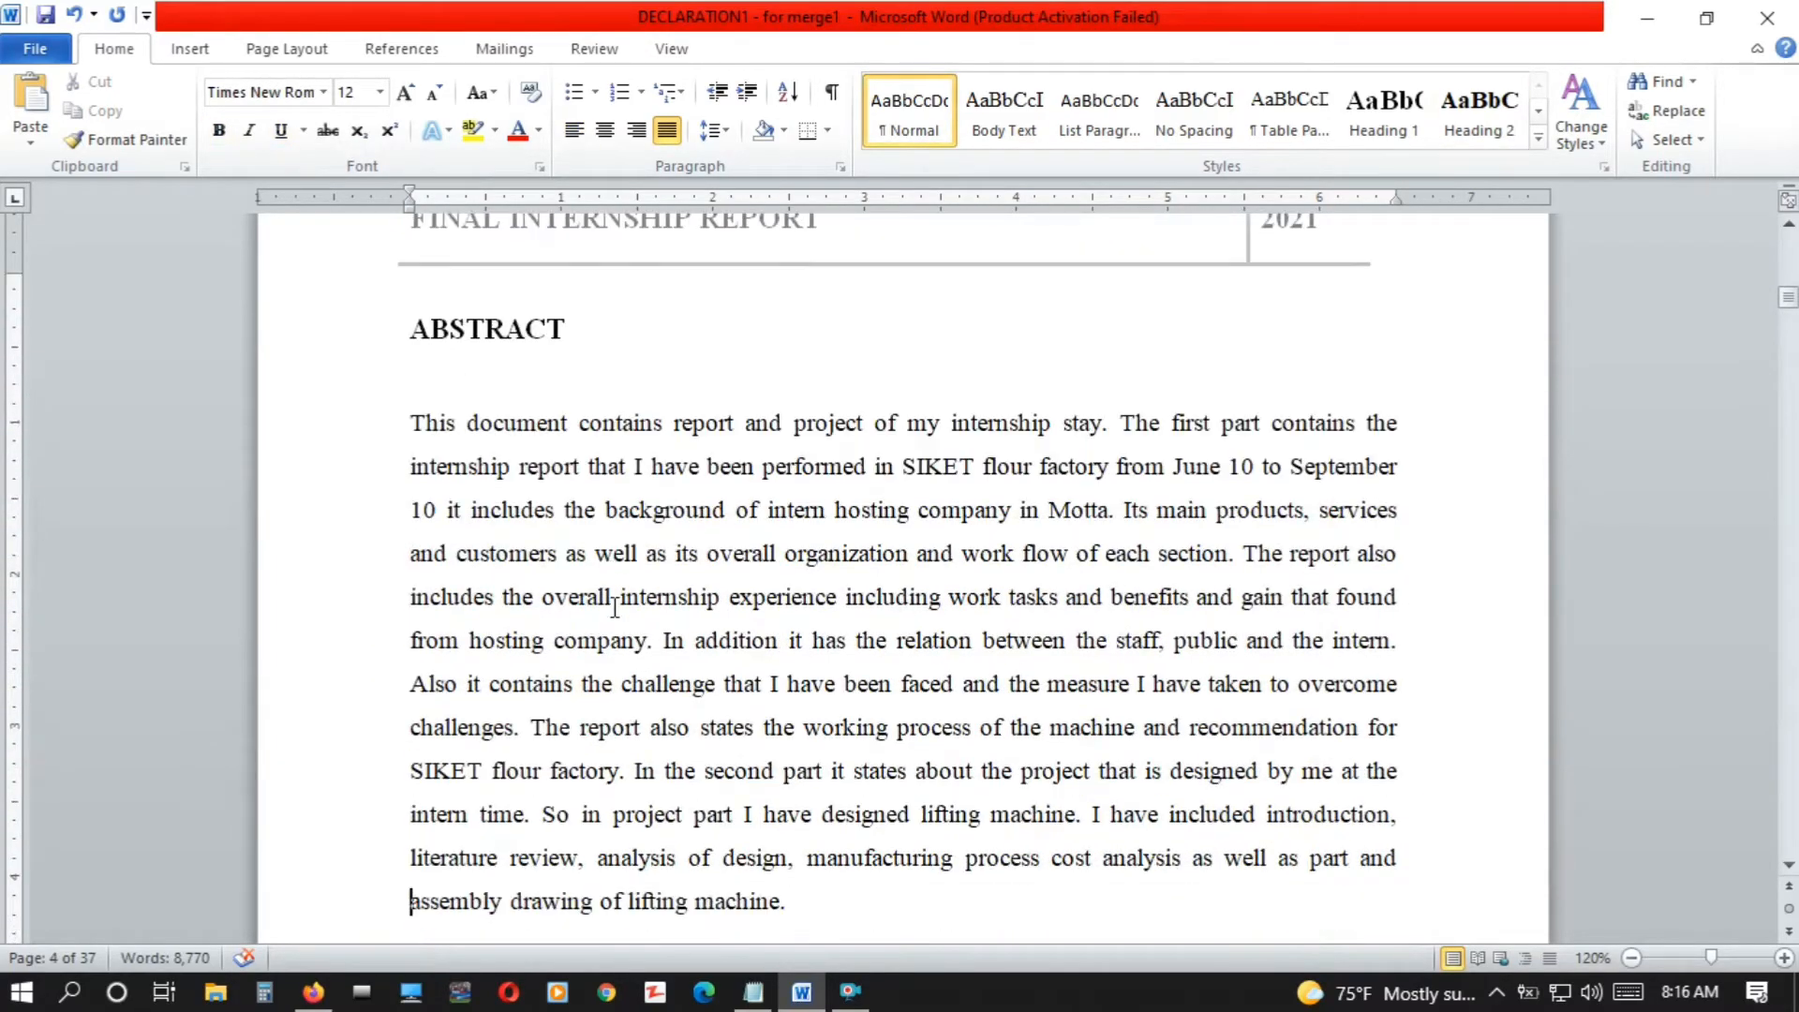
drag(499, 517, 410, 527)
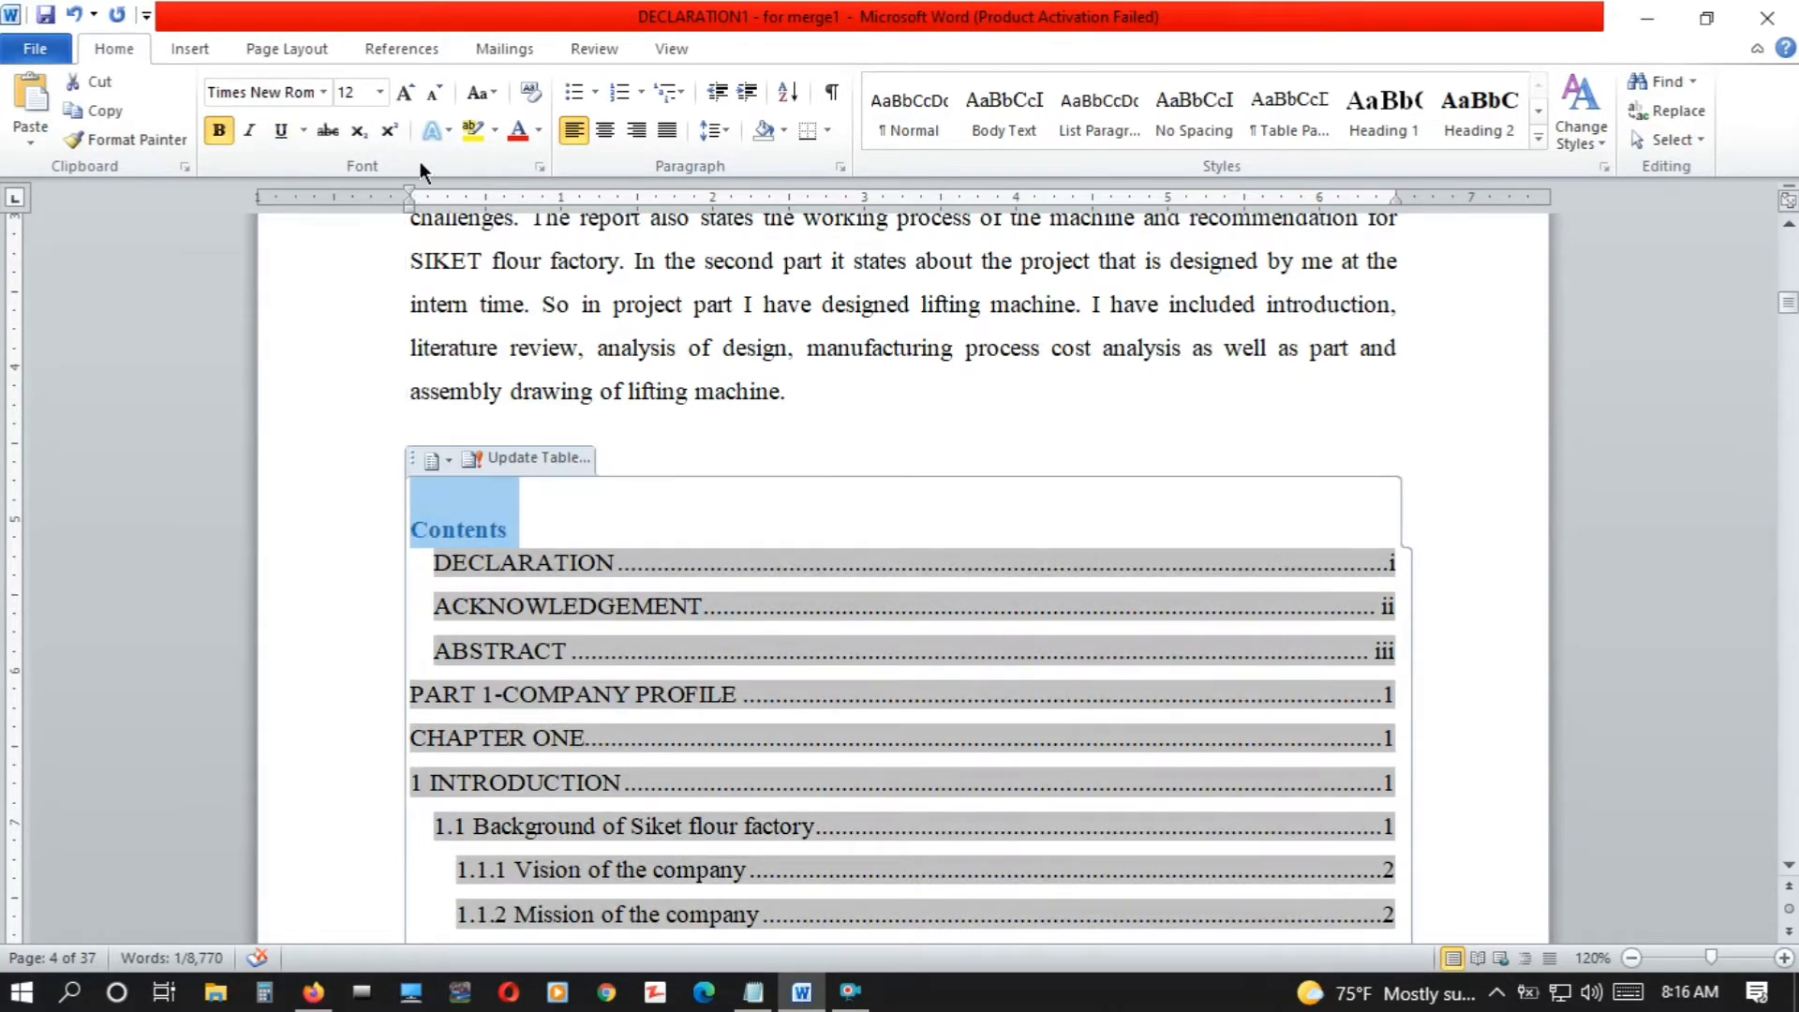
click(405, 99)
click(405, 100)
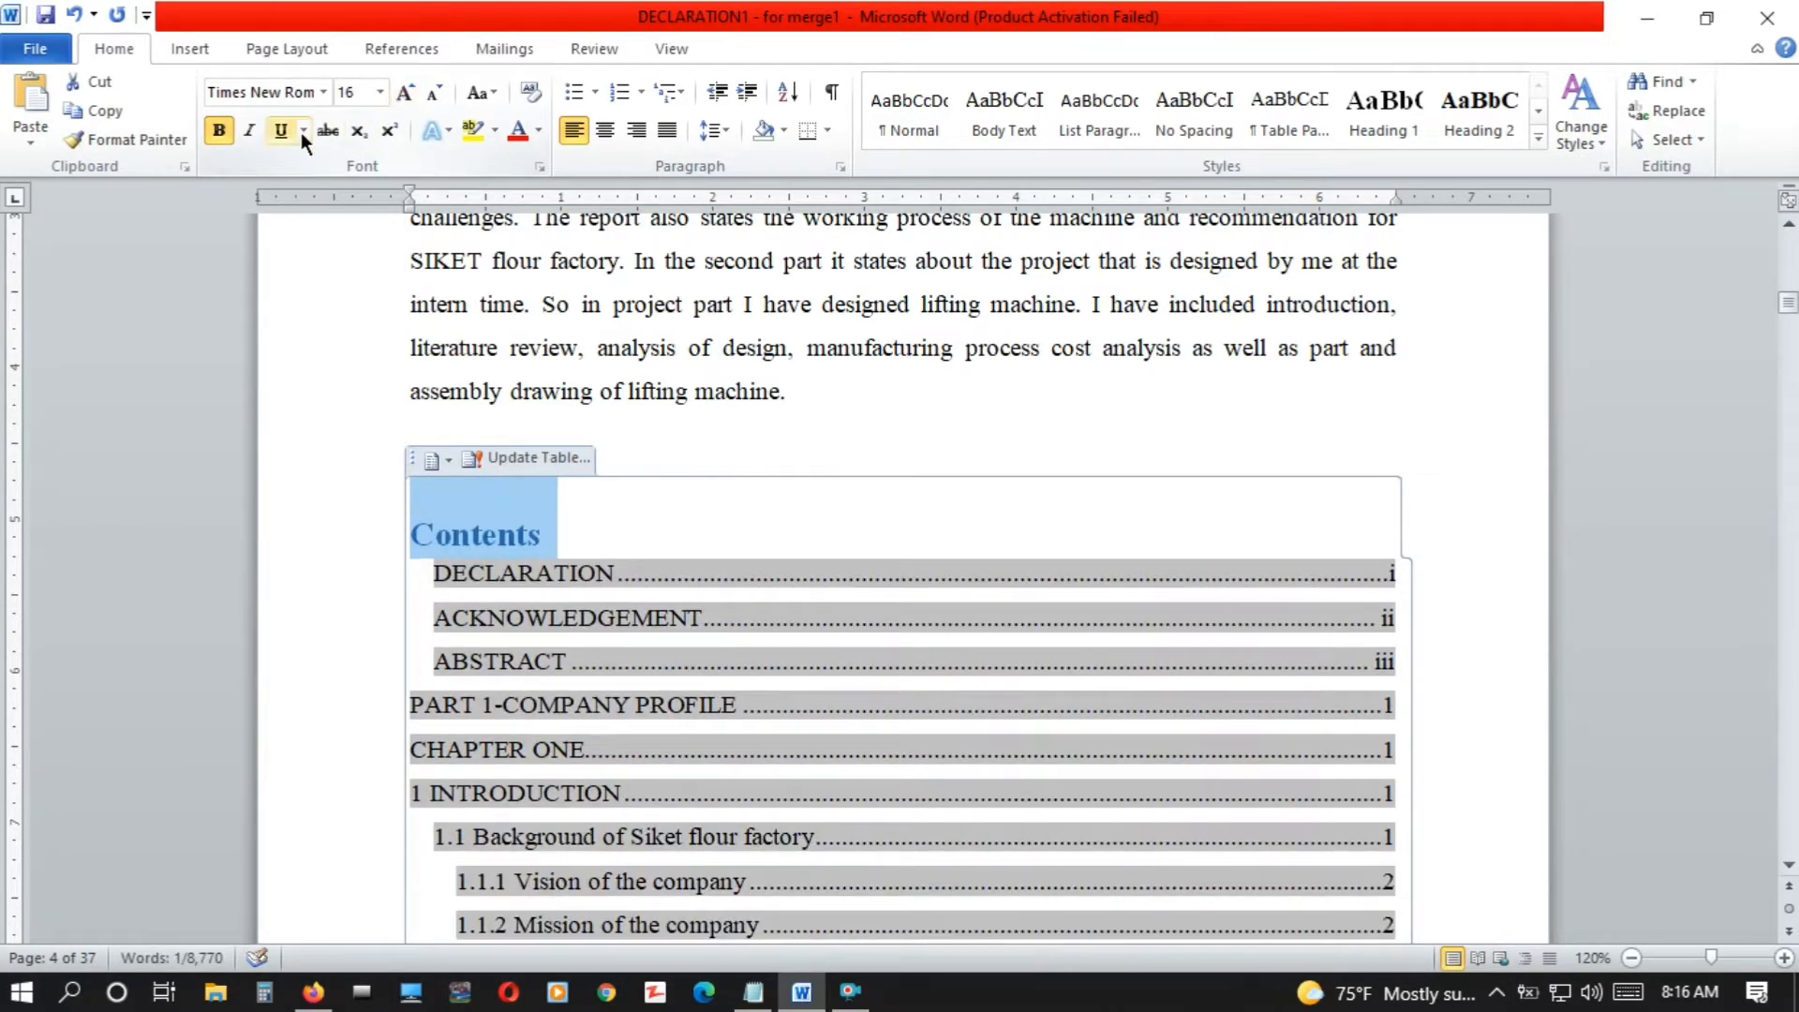
click(741, 504)
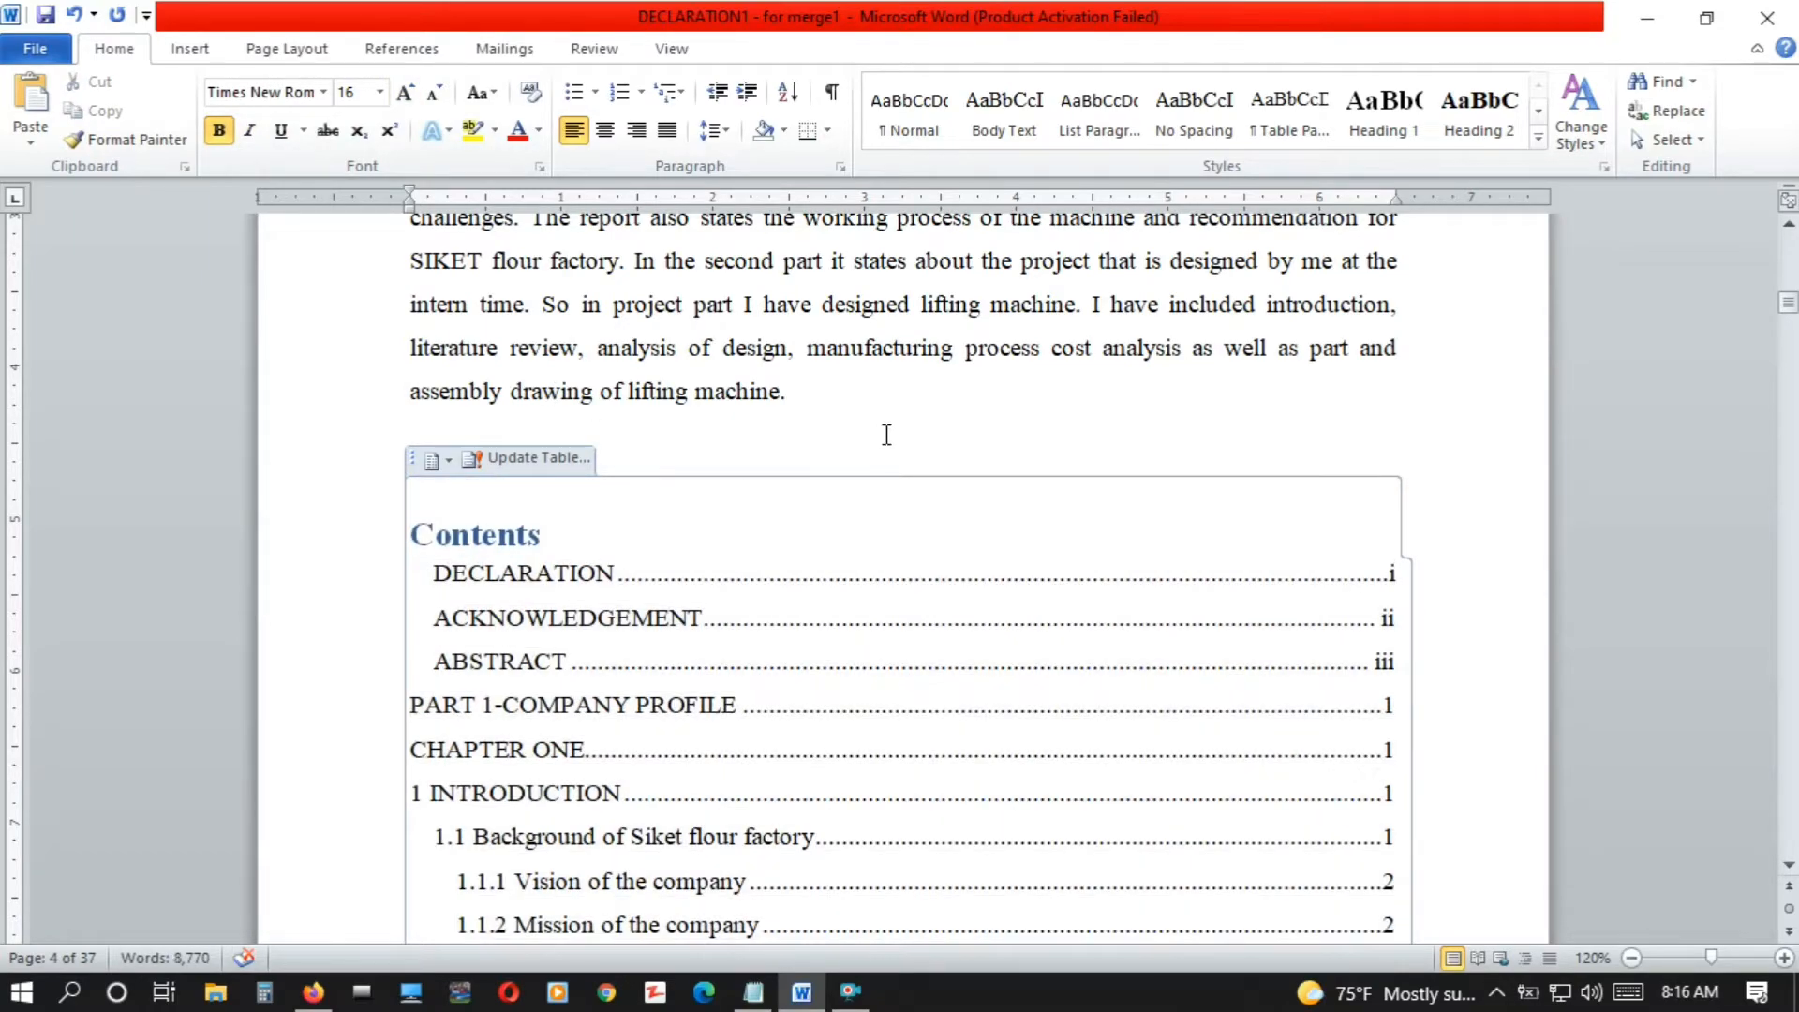
Move the table of contents to a new page after the abstract by adding blank lines and a page break
click(857, 403)
key(Return)
key(Return)
key(Return)
key(Return)
key(Return)
key(Return)
key(Return)
key(Return)
key(Return)
key(Return)
key(Return)
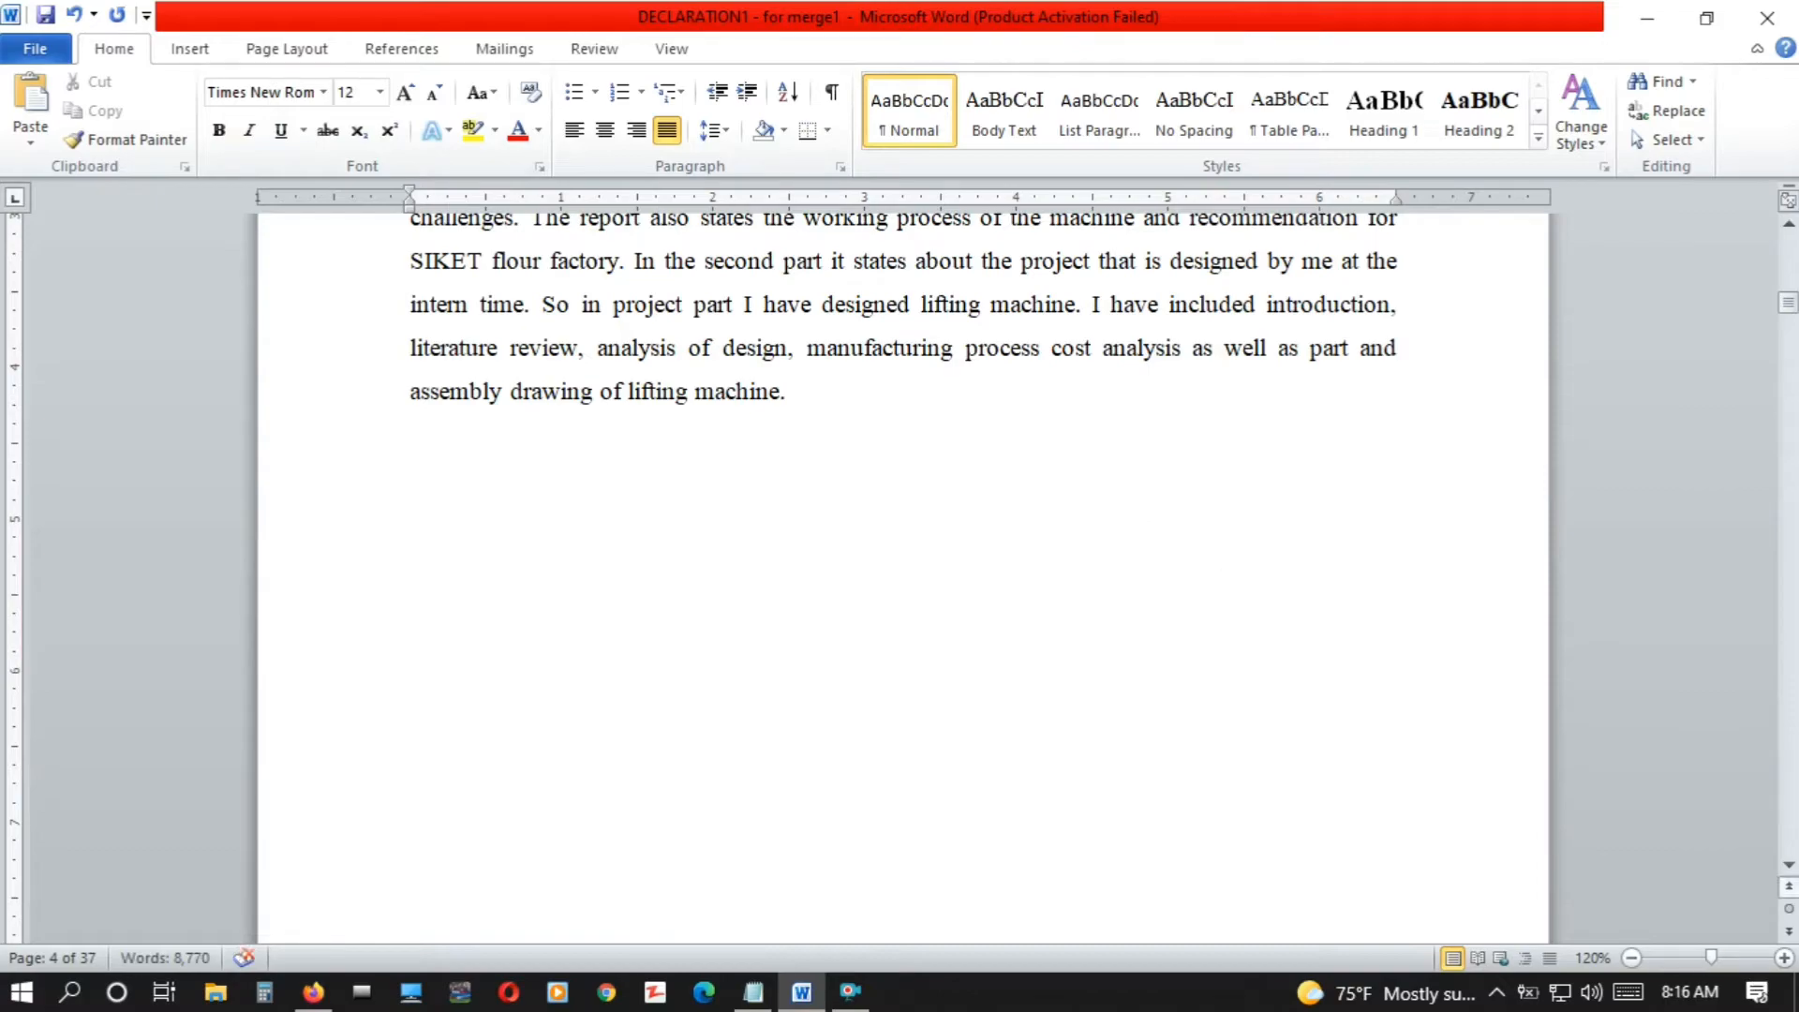
click(1788, 867)
scroll(1790, 870, down, 4)
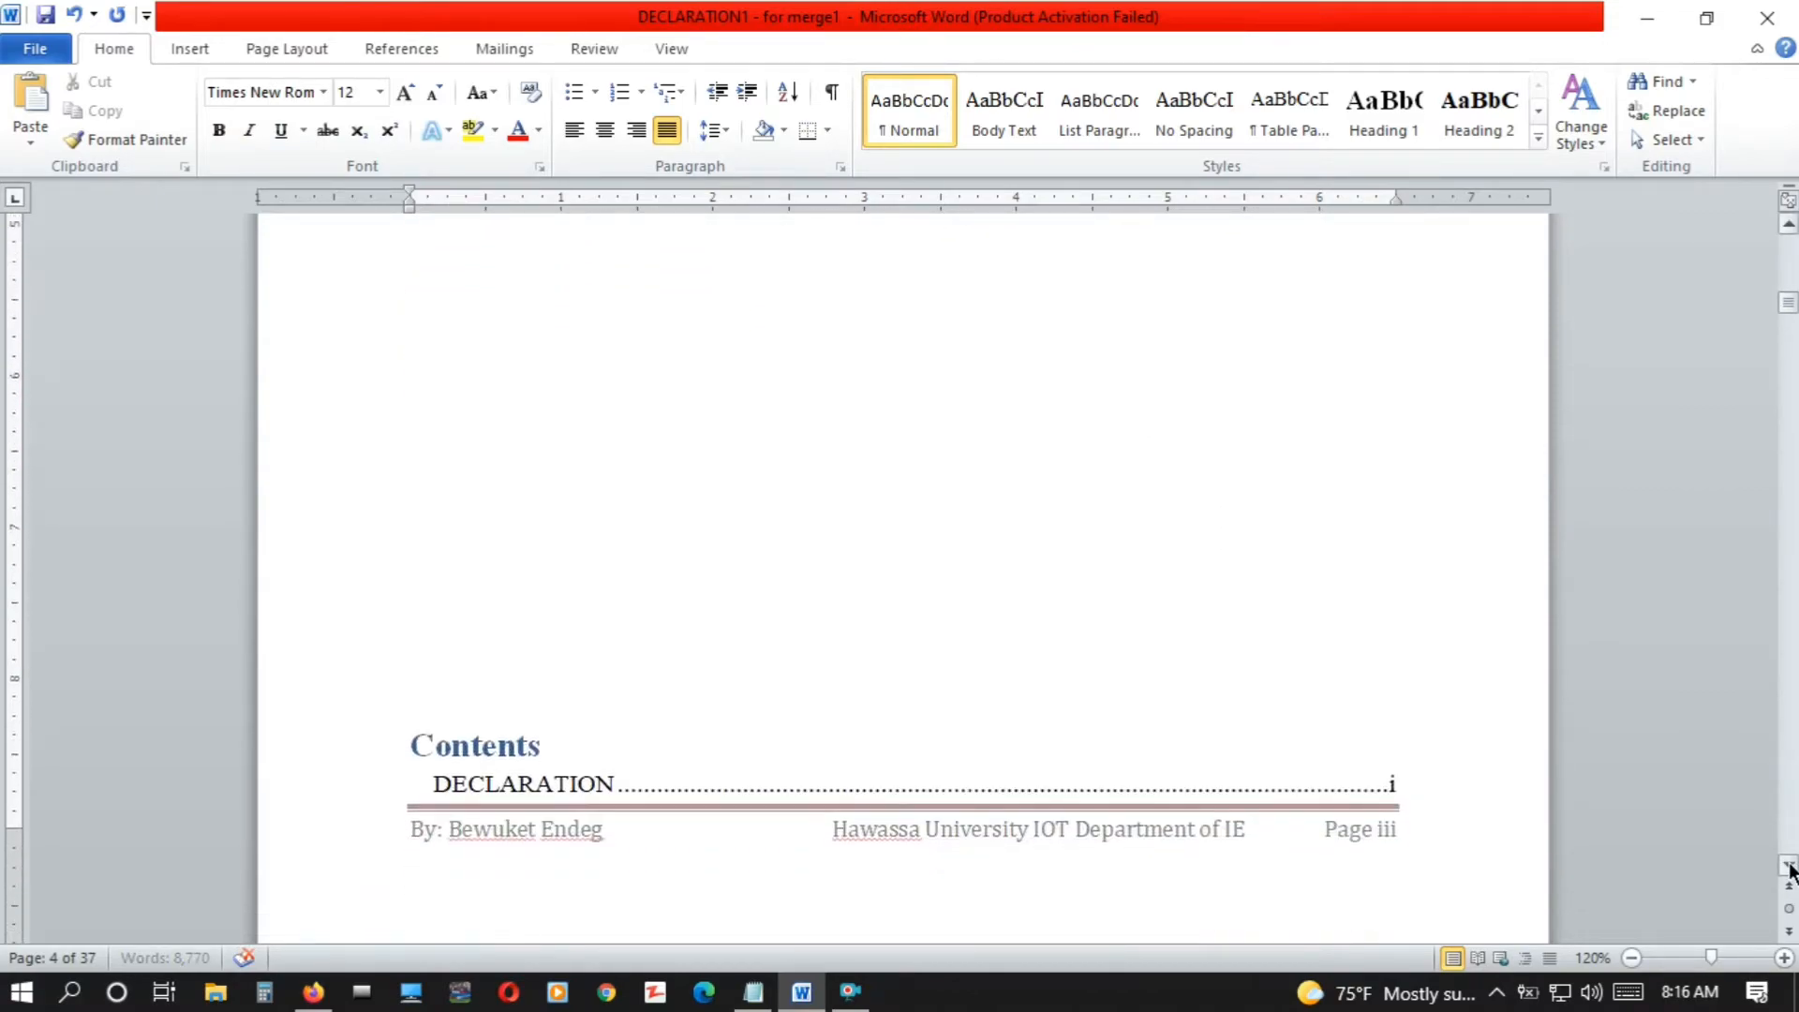
key(ctrl+Return)
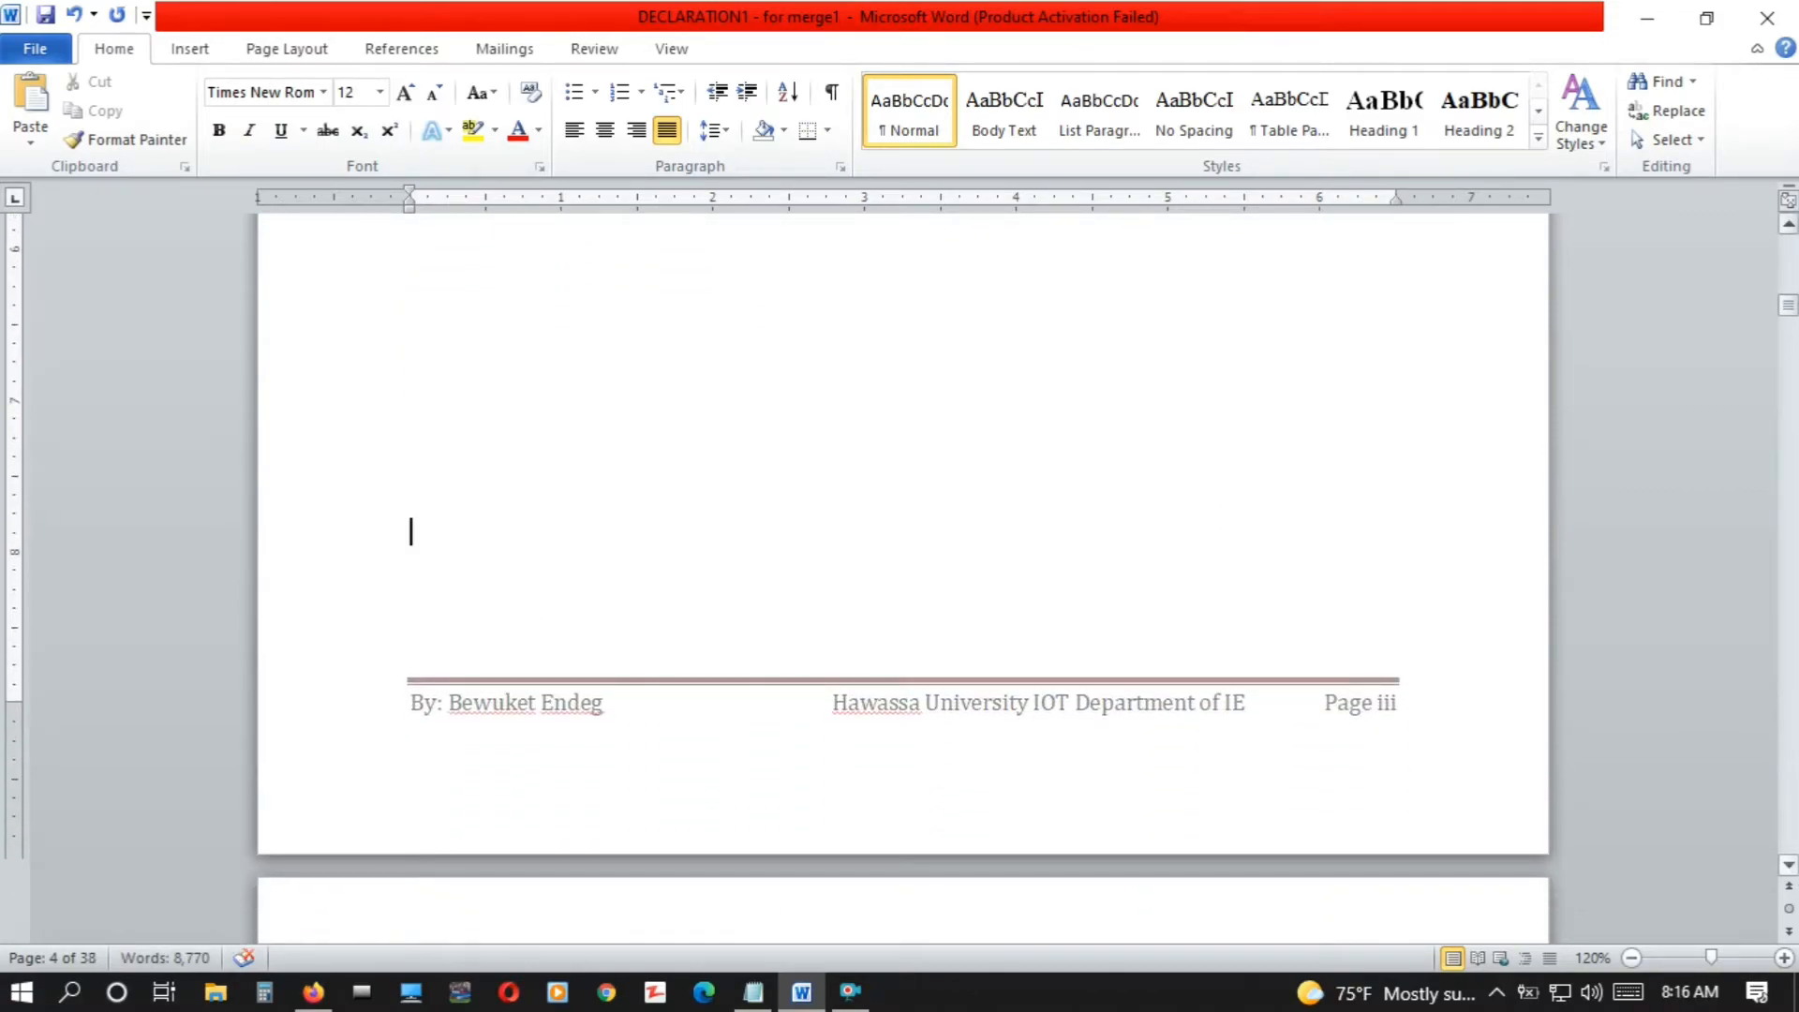
Check the page layout from the end of the table of contents to the start of Chapter One
scroll(1790, 870, down, 15)
key(Down)
key(Down)
key(Down)
key(Down)
key(Down)
key(Down)
key(Down)
key(Down)
key(Down)
key(Down)
key(Down)
key(Down)
key(Down)
key(Down)
key(Down)
key(Down)
key(Down)
key(Down)
key(Down)
key(Down)
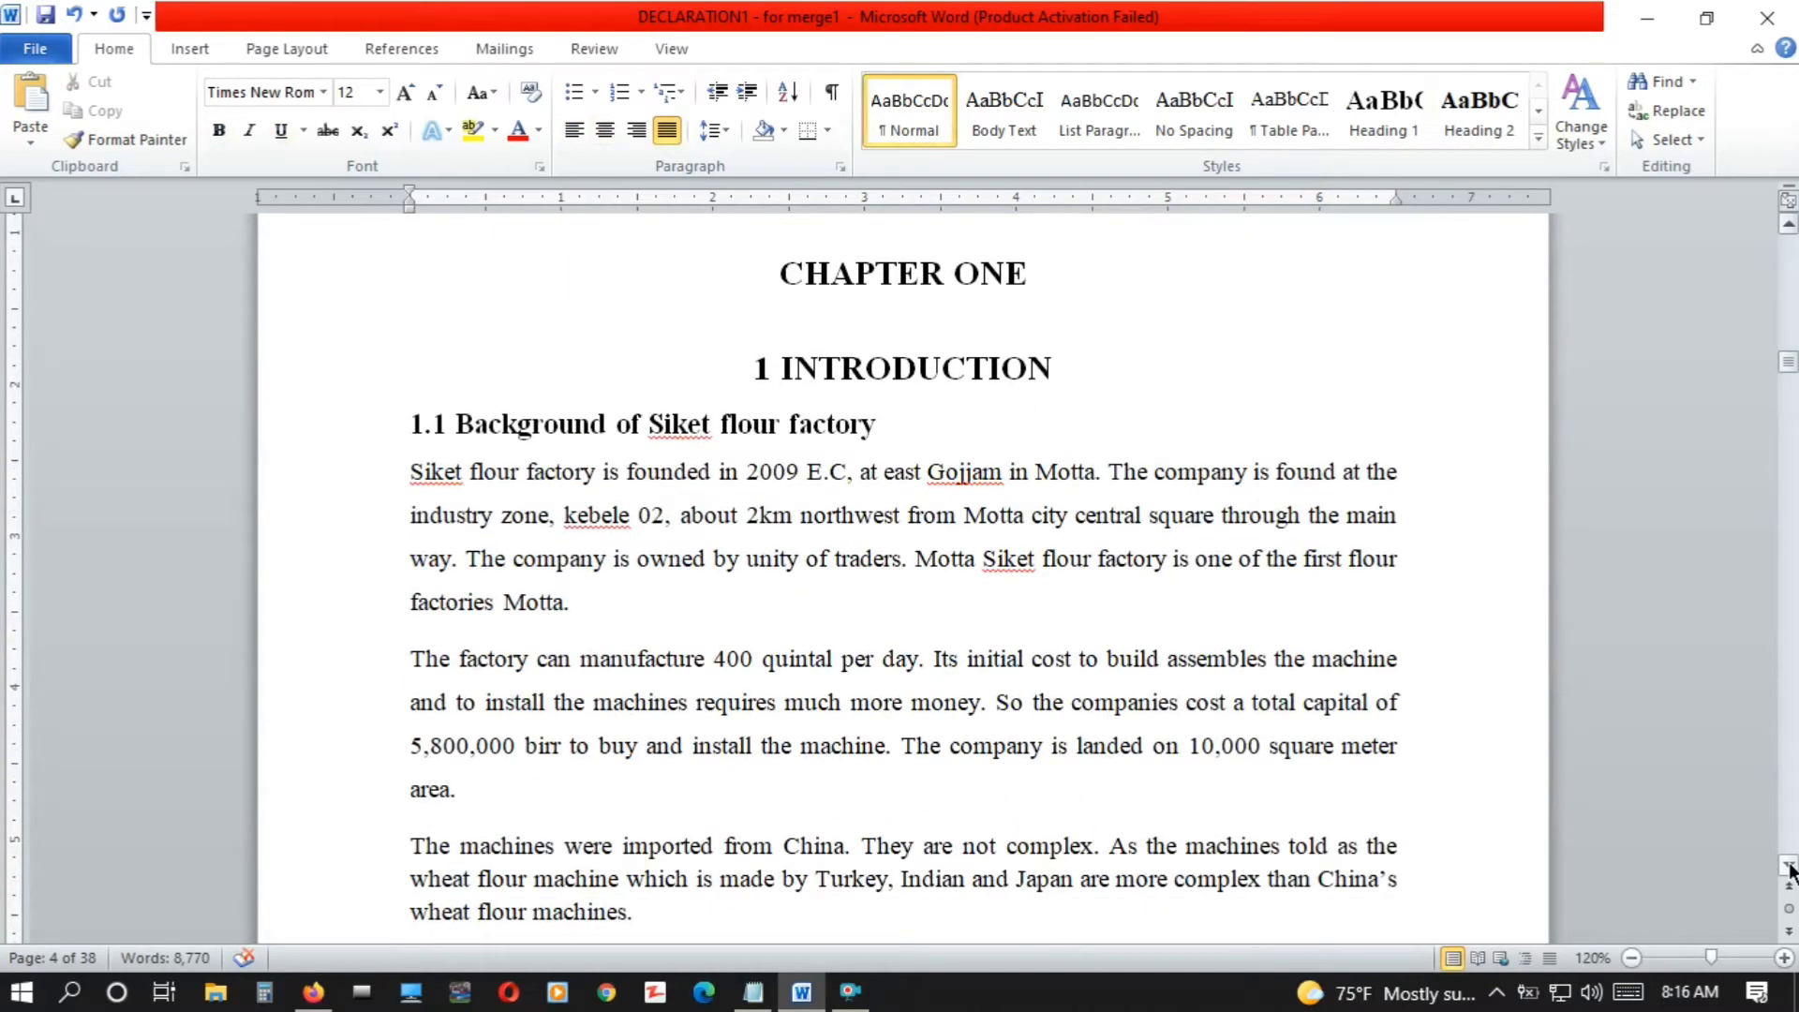
key(Up)
key(Up)
key(Up)
key(Up)
key(Up)
key(Up)
key(Up)
key(Up)
key(Up)
key(Up)
key(Up)
key(Up)
key(Down)
key(Down)
key(Down)
key(Down)
key(Down)
key(Down)
key(Down)
key(Down)
key(Down)
key(Down)
key(Down)
key(Down)
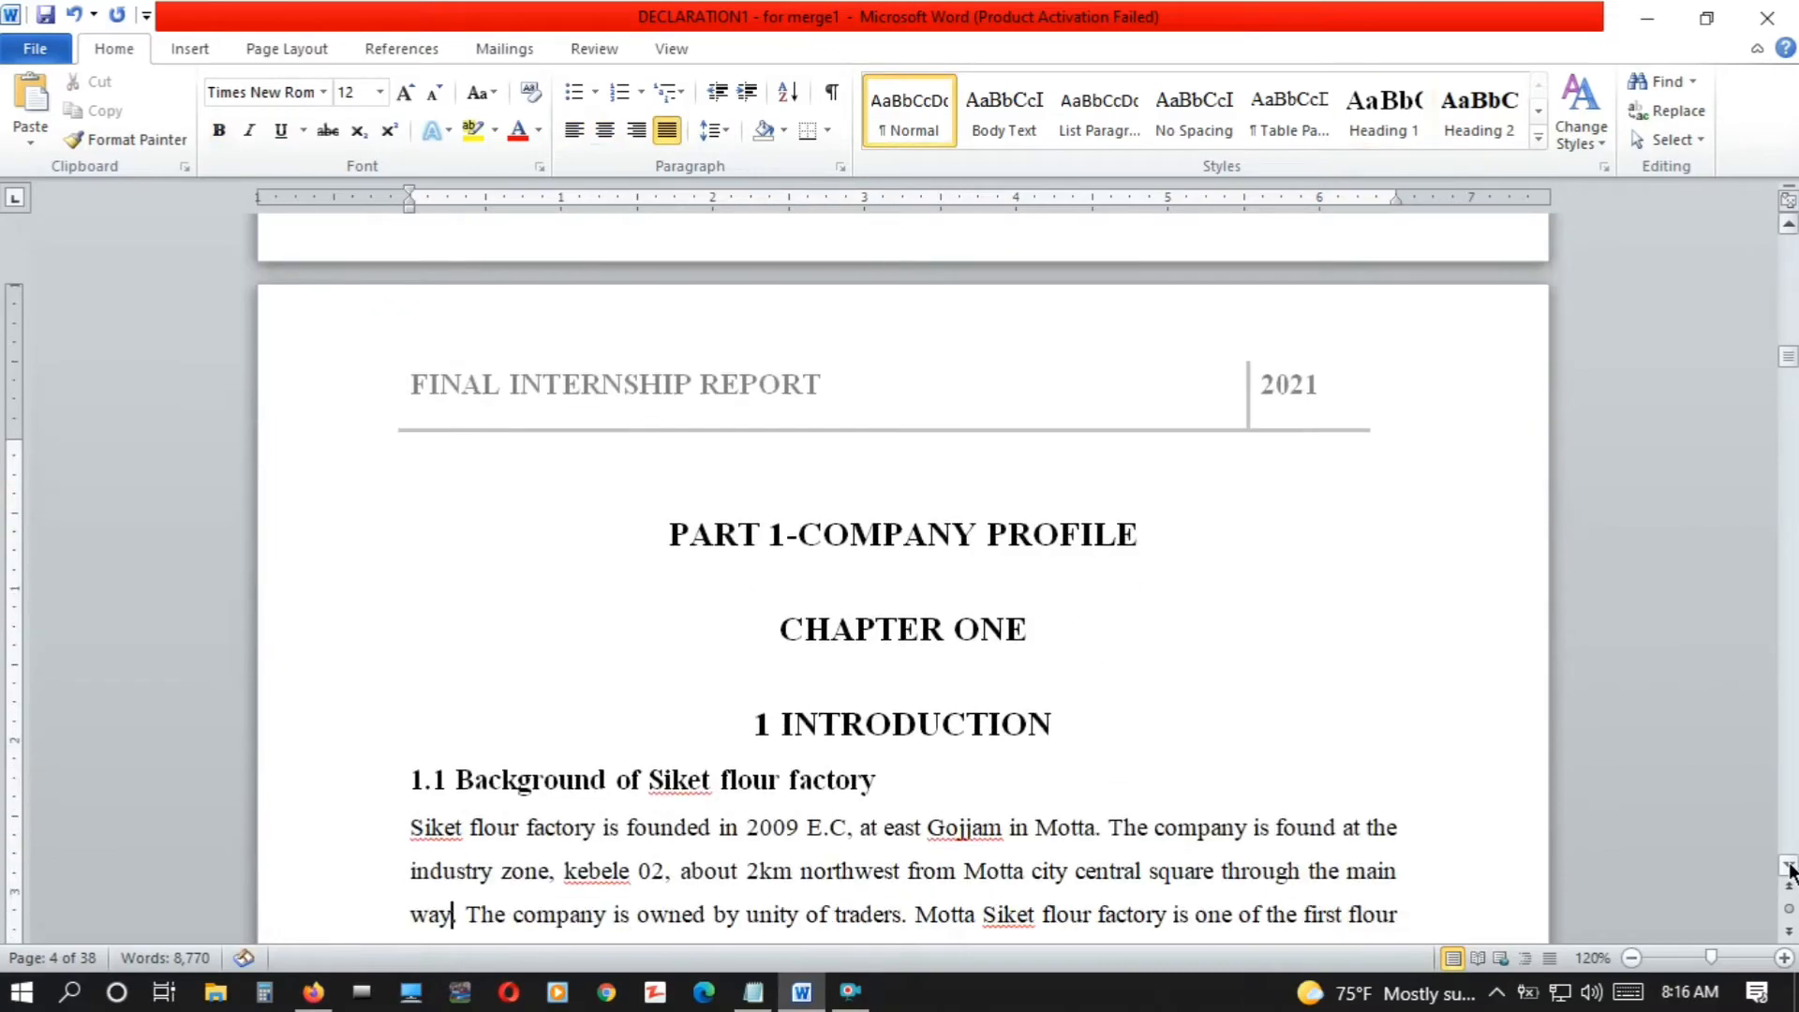
key(Up)
key(Up)
key(Up)
key(Up)
key(Up)
key(Up)
key(Up)
key(Up)
key(Up)
key(Up)
key(Up)
key(Up)
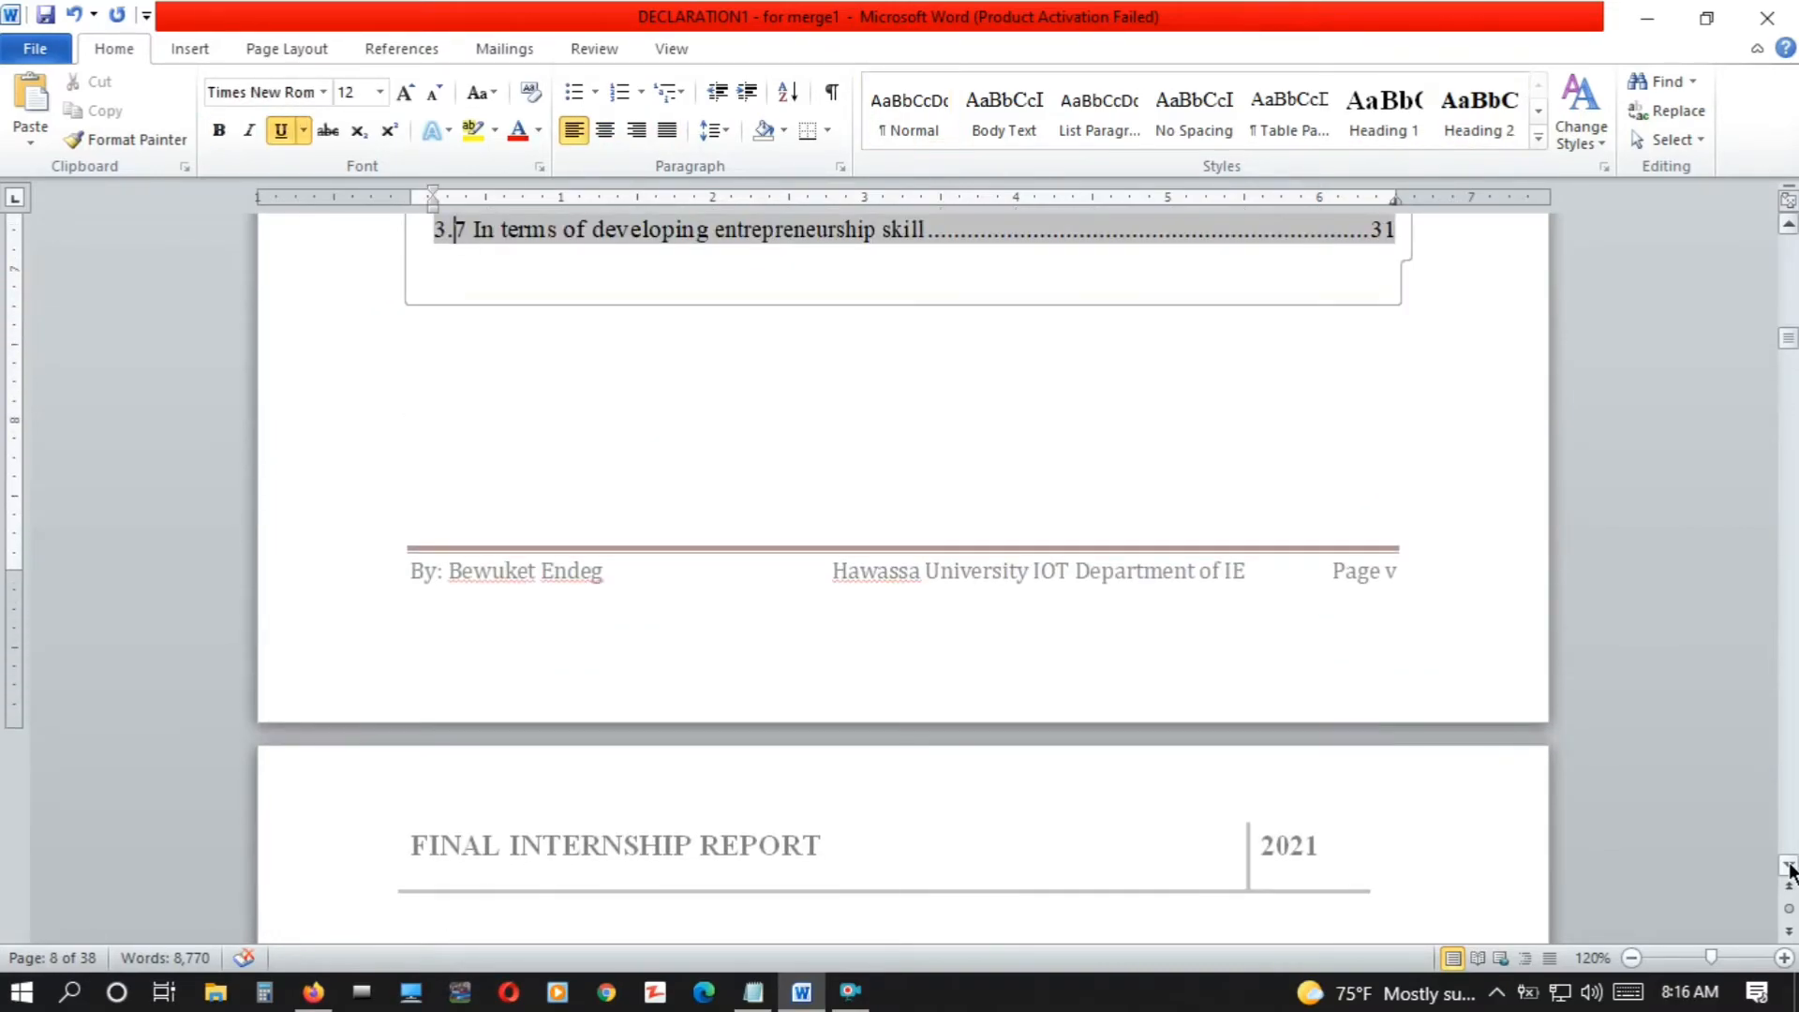
key(Down)
Delete the blank page between the end of the table of contents and the Part 1 company profile page
key(Down)
key(Down)
key(Down)
key(Down)
key(Down)
key(Down)
key(Down)
key(Down)
key(Down)
key(Down)
key(Down)
key(Down)
key(Down)
key(Down)
key(Down)
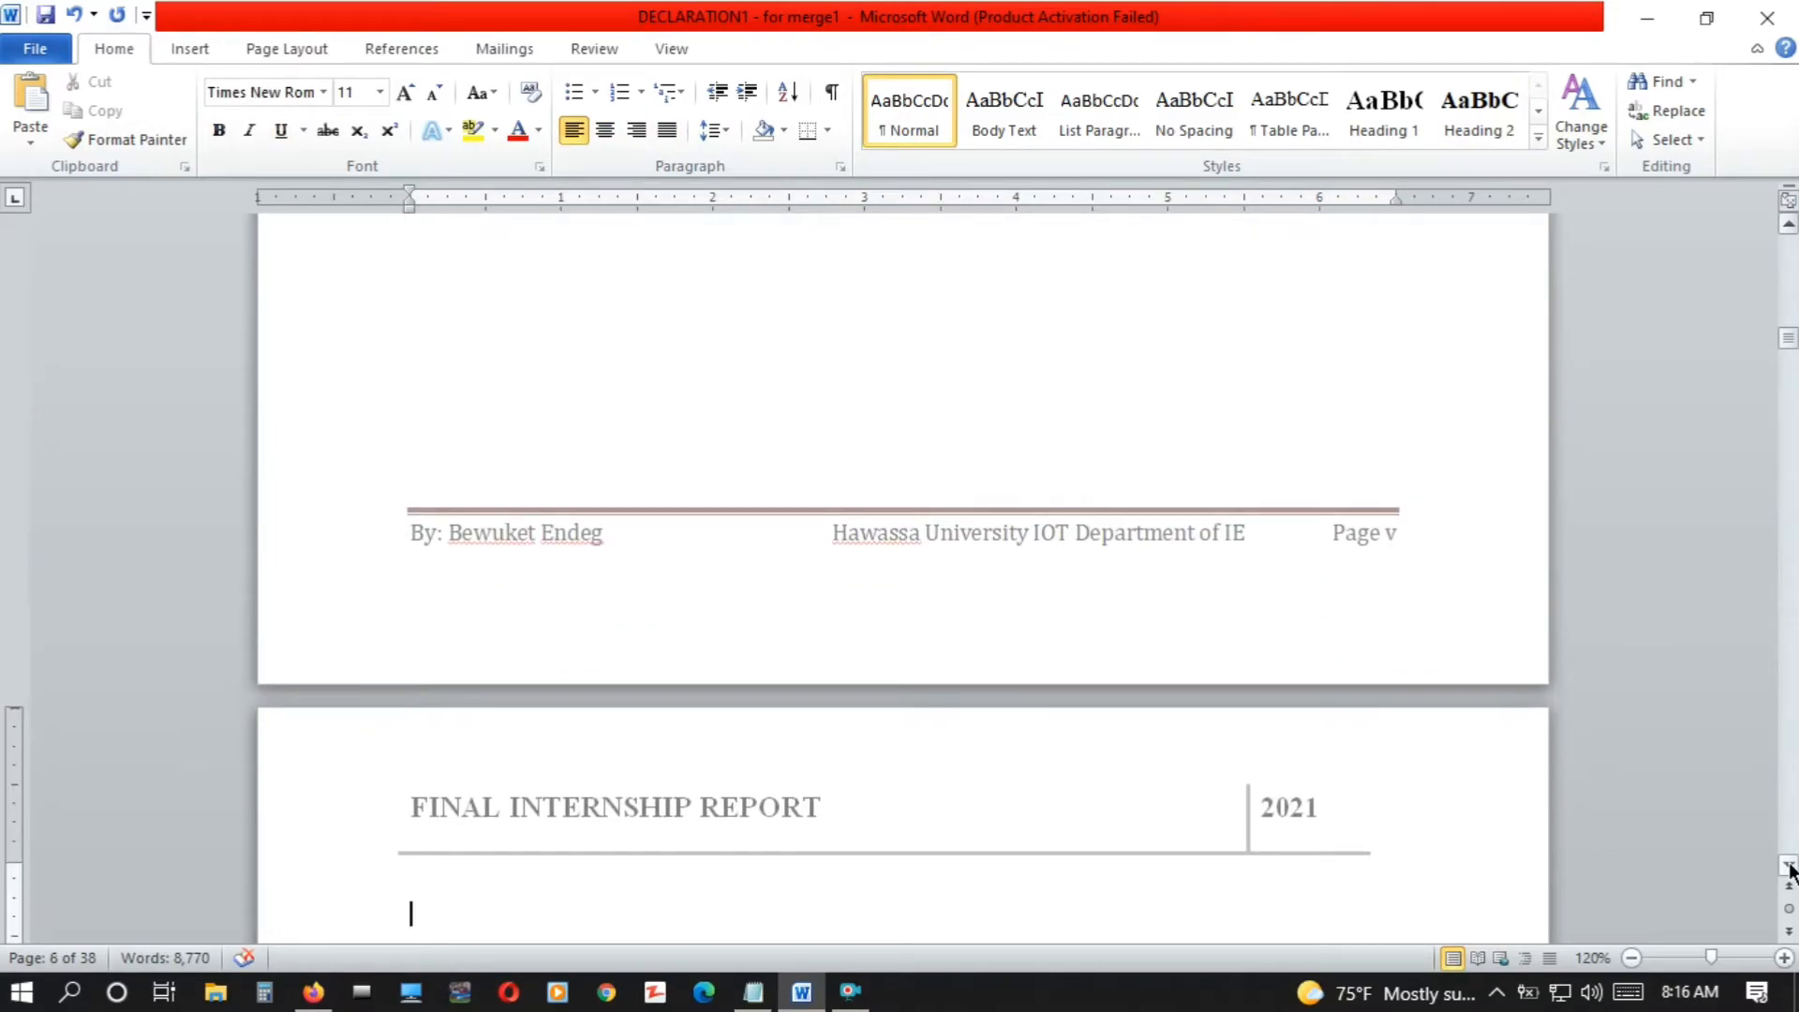
key(Down)
key(Down)
key(Down)
key(Down)
key(Down)
key(Down)
key(Down)
key(Down)
key(Down)
key(Down)
key(Down)
key(Down)
key(Down)
key(Down)
key(Down)
key(Down)
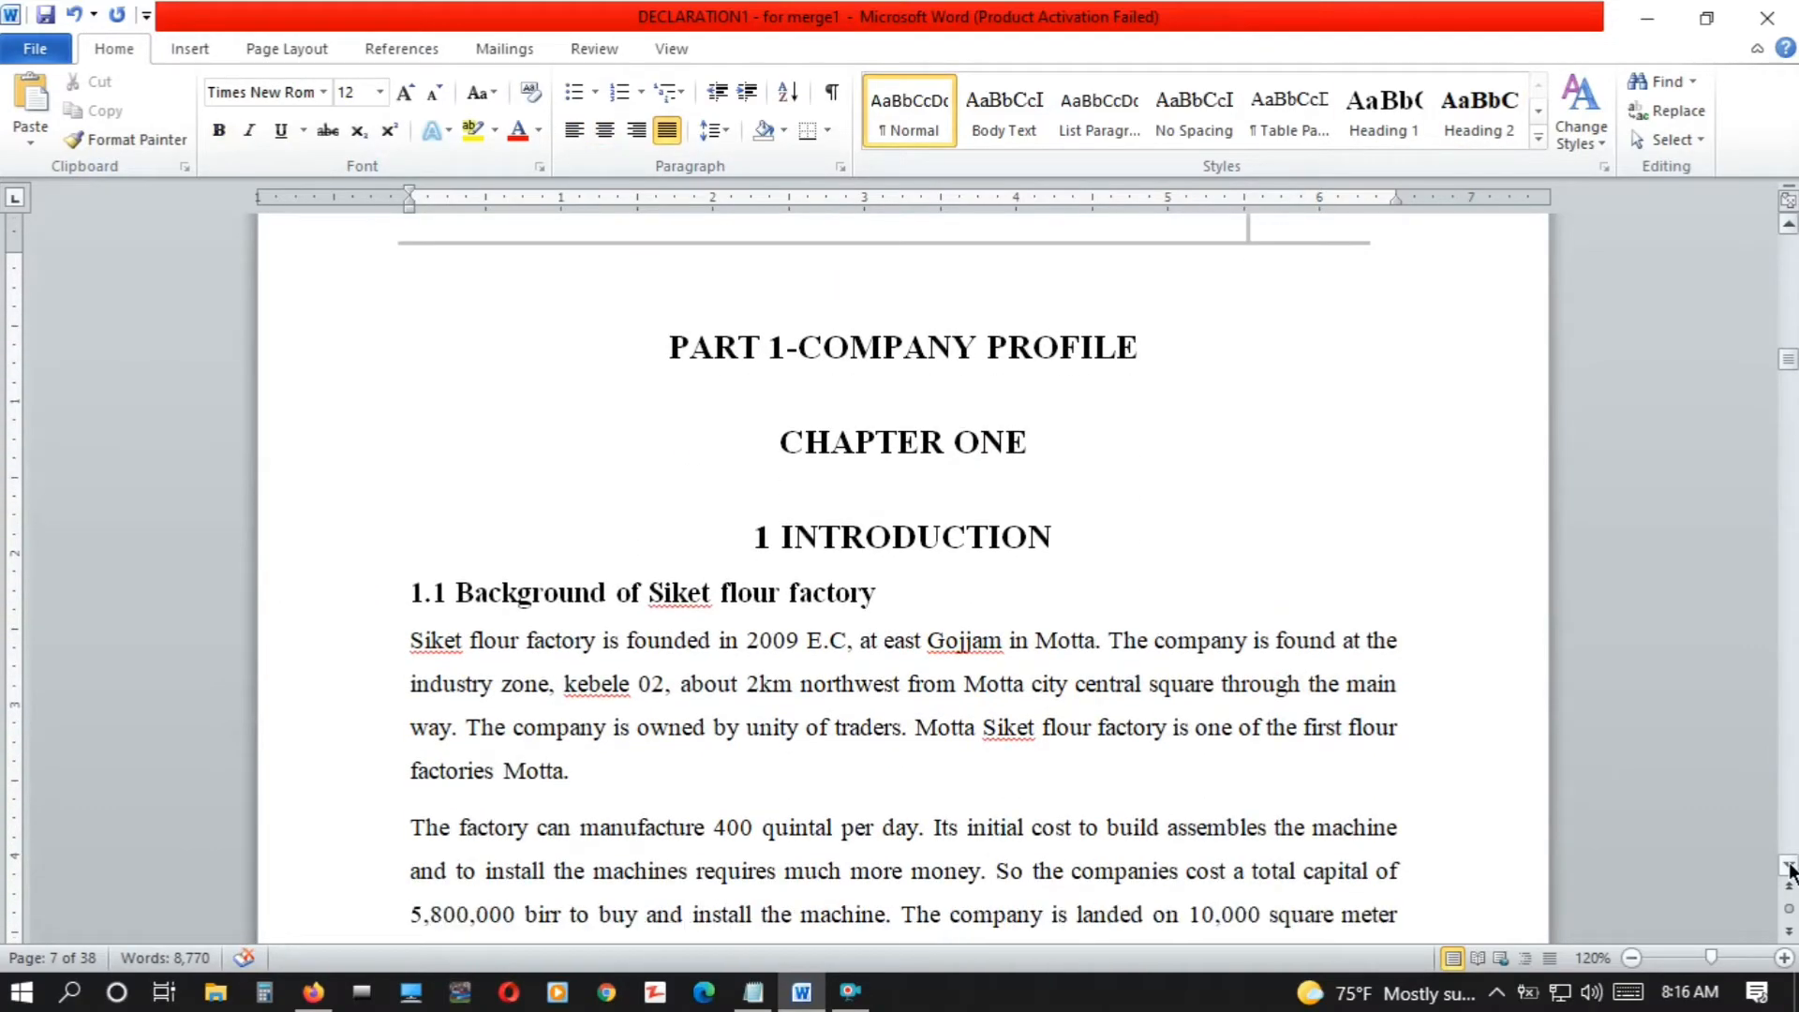
key(Down)
key(Up)
key(Up)
key(Up)
key(Up)
key(Up)
key(Up)
key(Up)
key(Up)
key(Up)
key(Up)
key(Up)
key(Up)
key(Up)
key(Up)
key(Up)
key(Up)
key(Up)
key(Up)
key(Up)
key(Up)
key(Up)
key(Up)
key(Up)
key(Up)
key(Up)
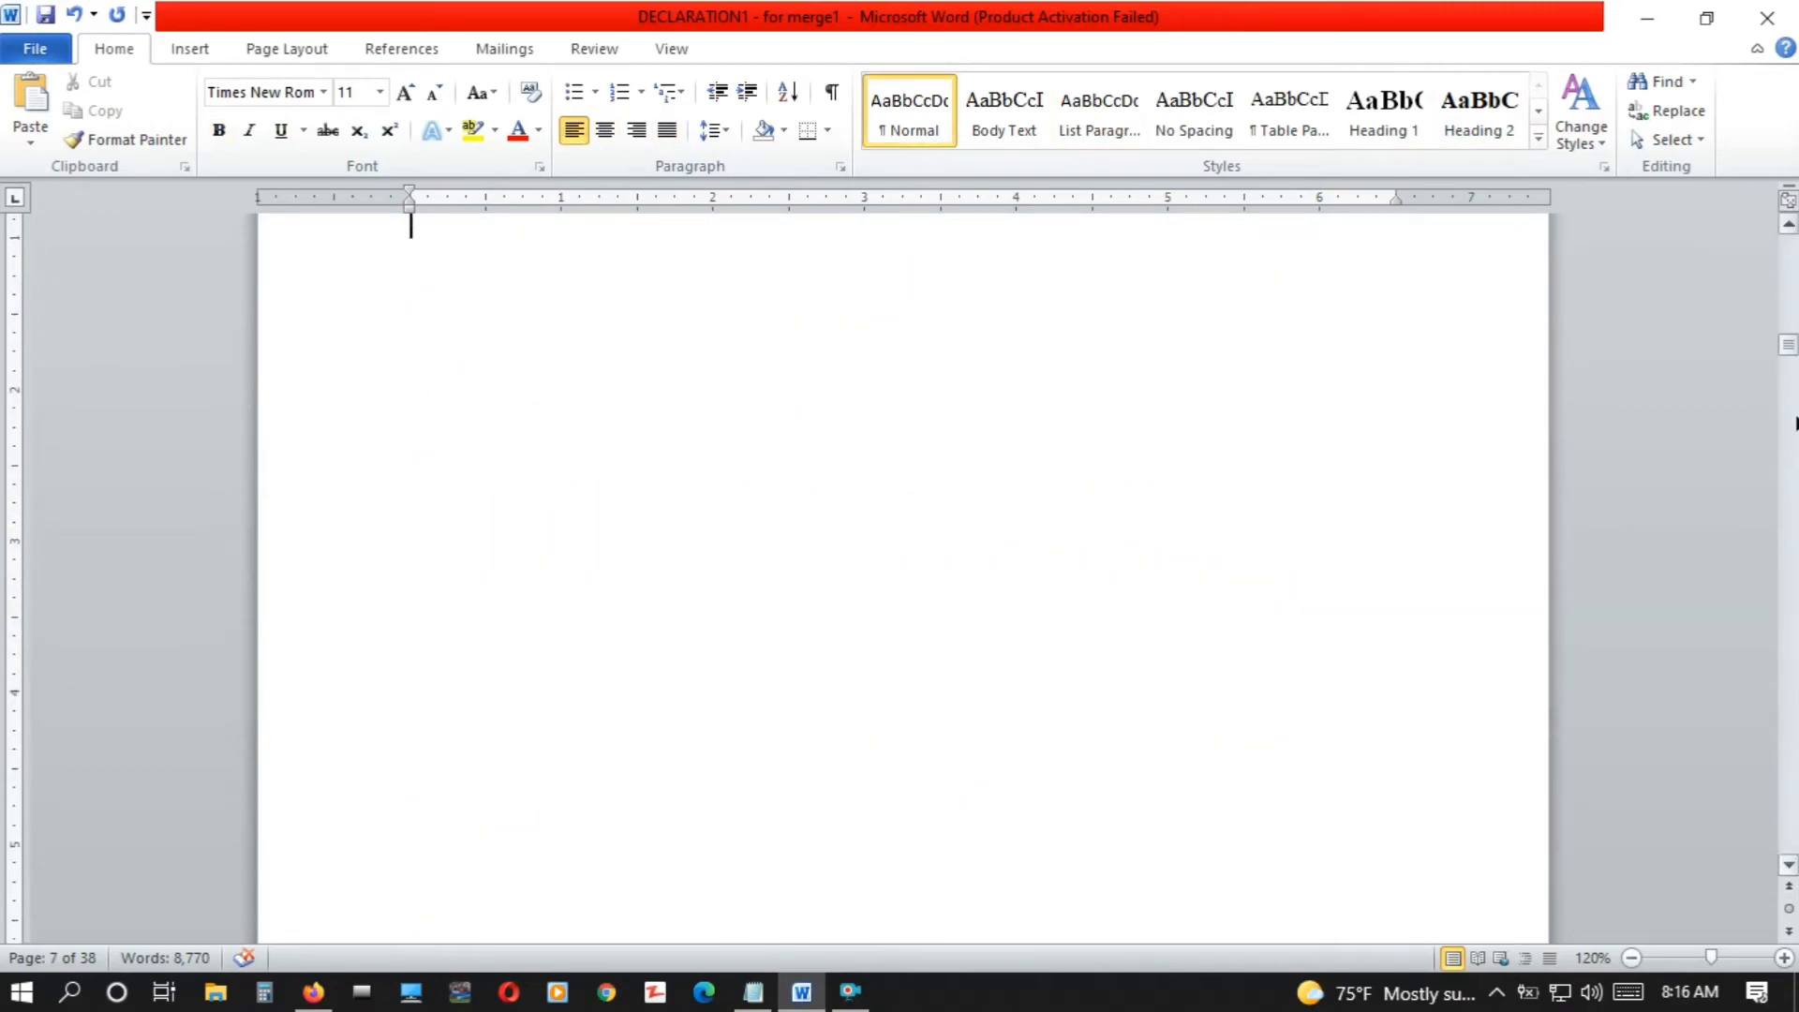
click(1789, 225)
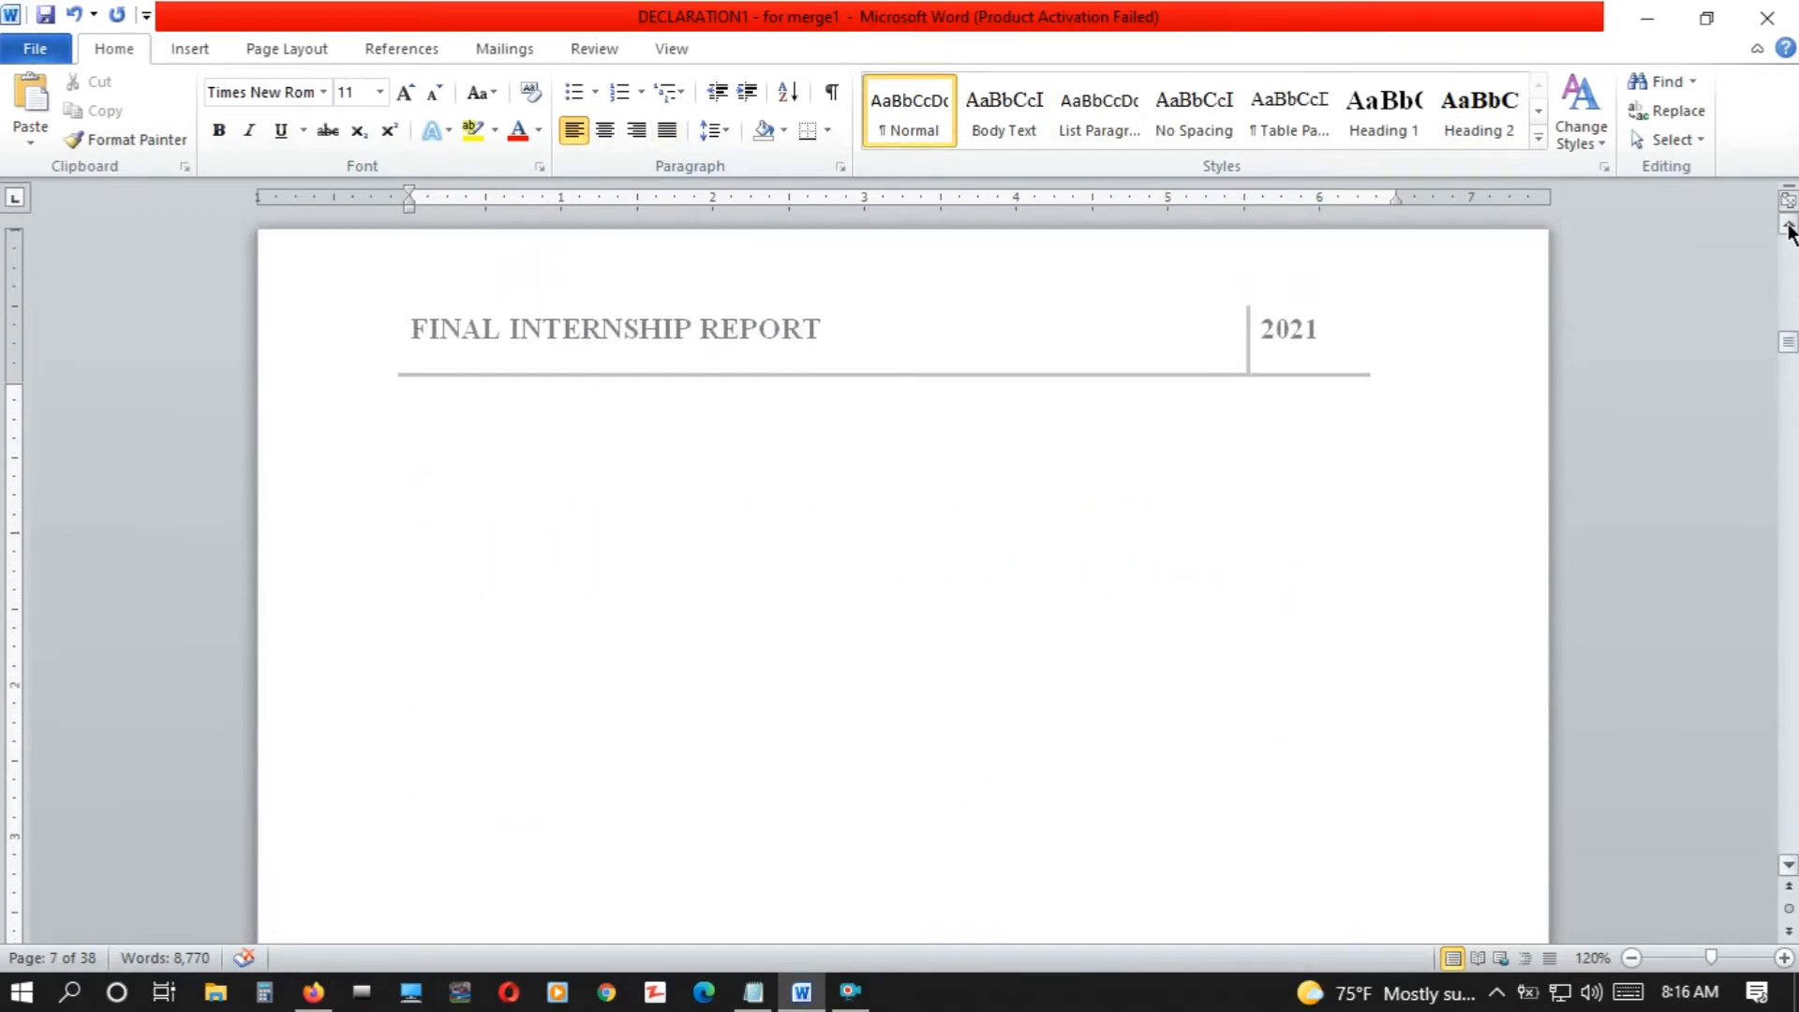
key(Up)
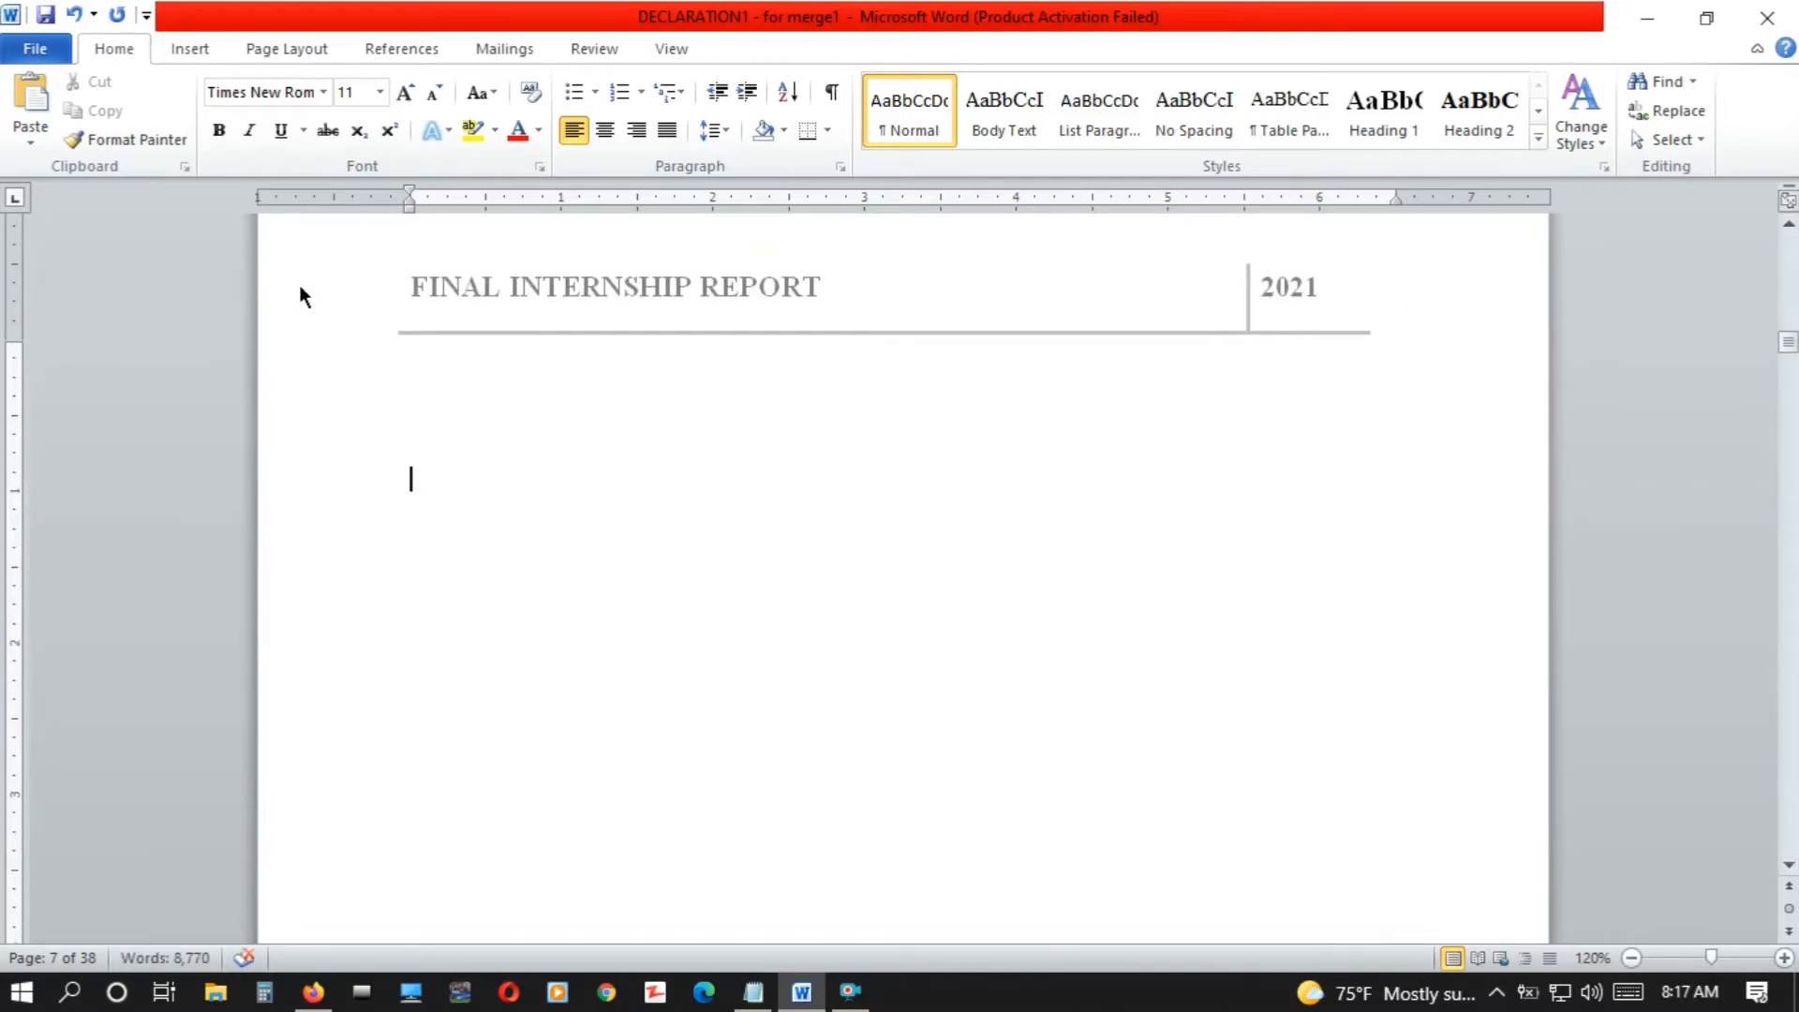
drag(328, 364, 900, 279)
key(Delete)
Test the table of contents links by following the CHAPTER TWO and DECLARATION entries to their pages
key(Up)
key(Up)
key(Up)
key(Up)
key(Up)
key(Up)
key(Up)
key(Up)
key(Up)
key(Up)
key(Up)
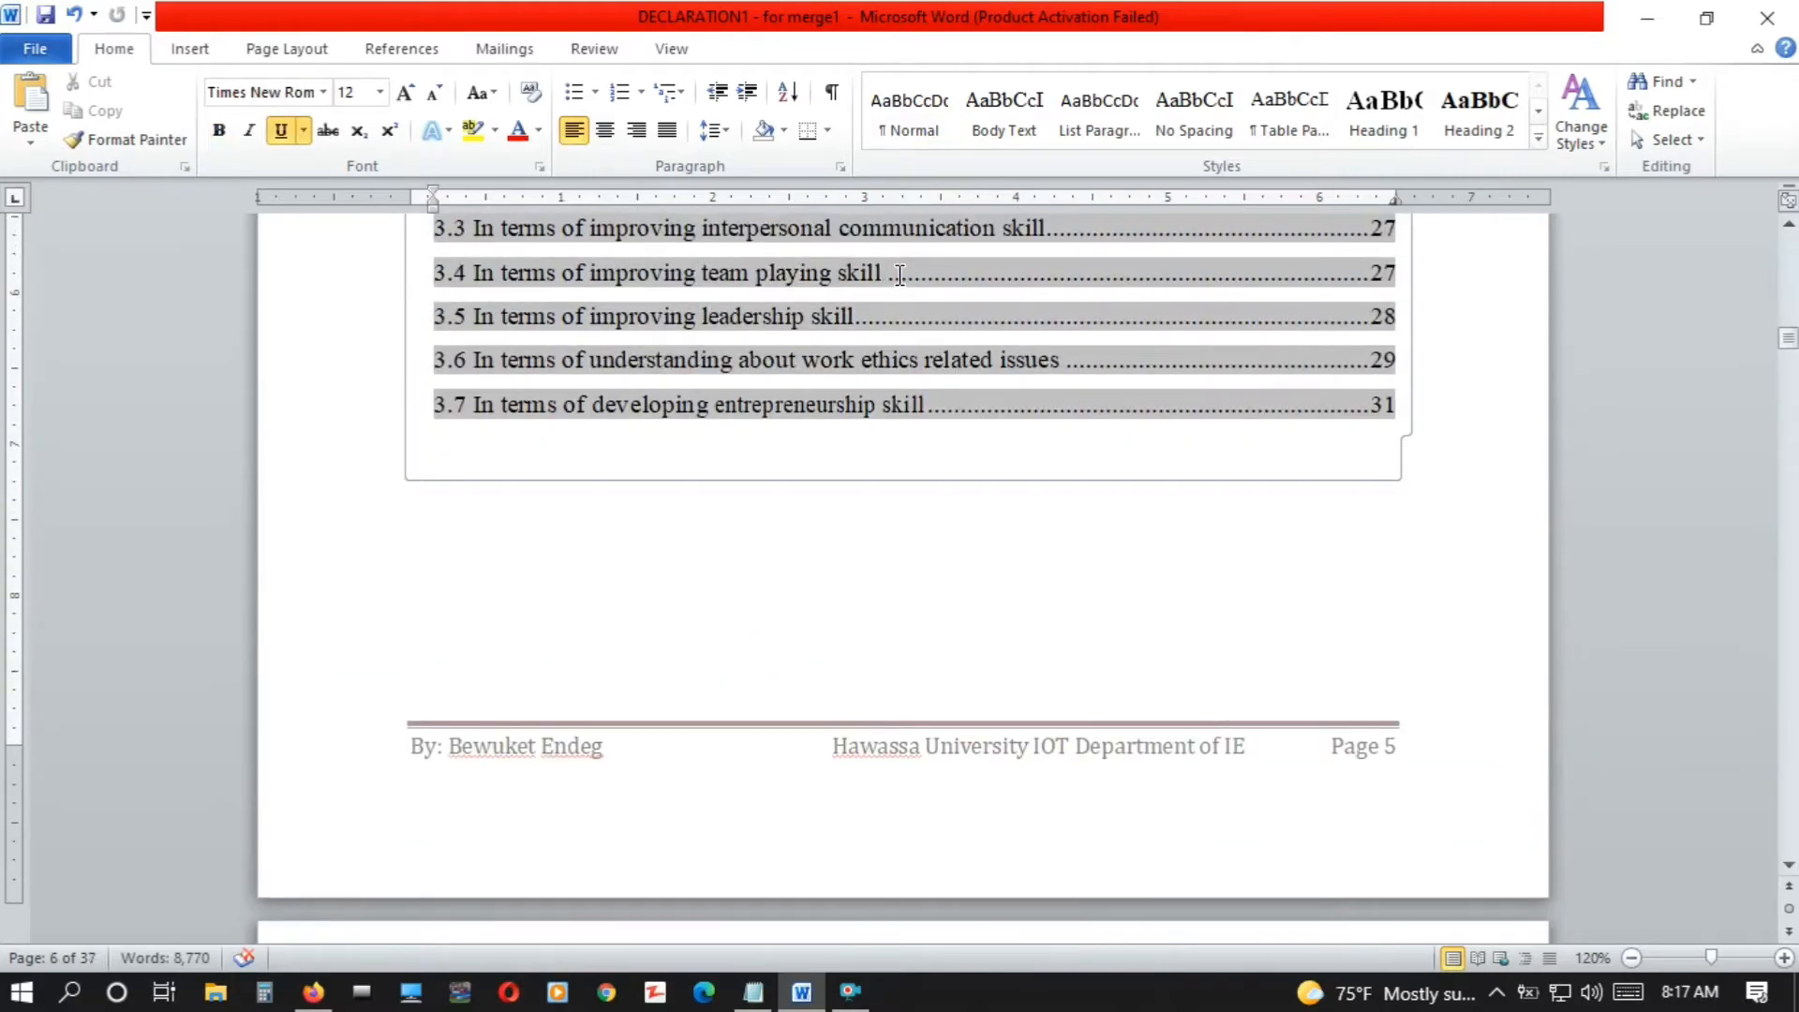
key(Up)
key(Up)
key(Up)
key(Up)
key(Up)
key(Up)
key(Up)
key(Up)
key(Up)
key(Up)
key(Up)
key(Up)
key(Up)
key(Up)
key(Up)
key(Up)
key(Up)
key(Up)
key(Up)
key(Up)
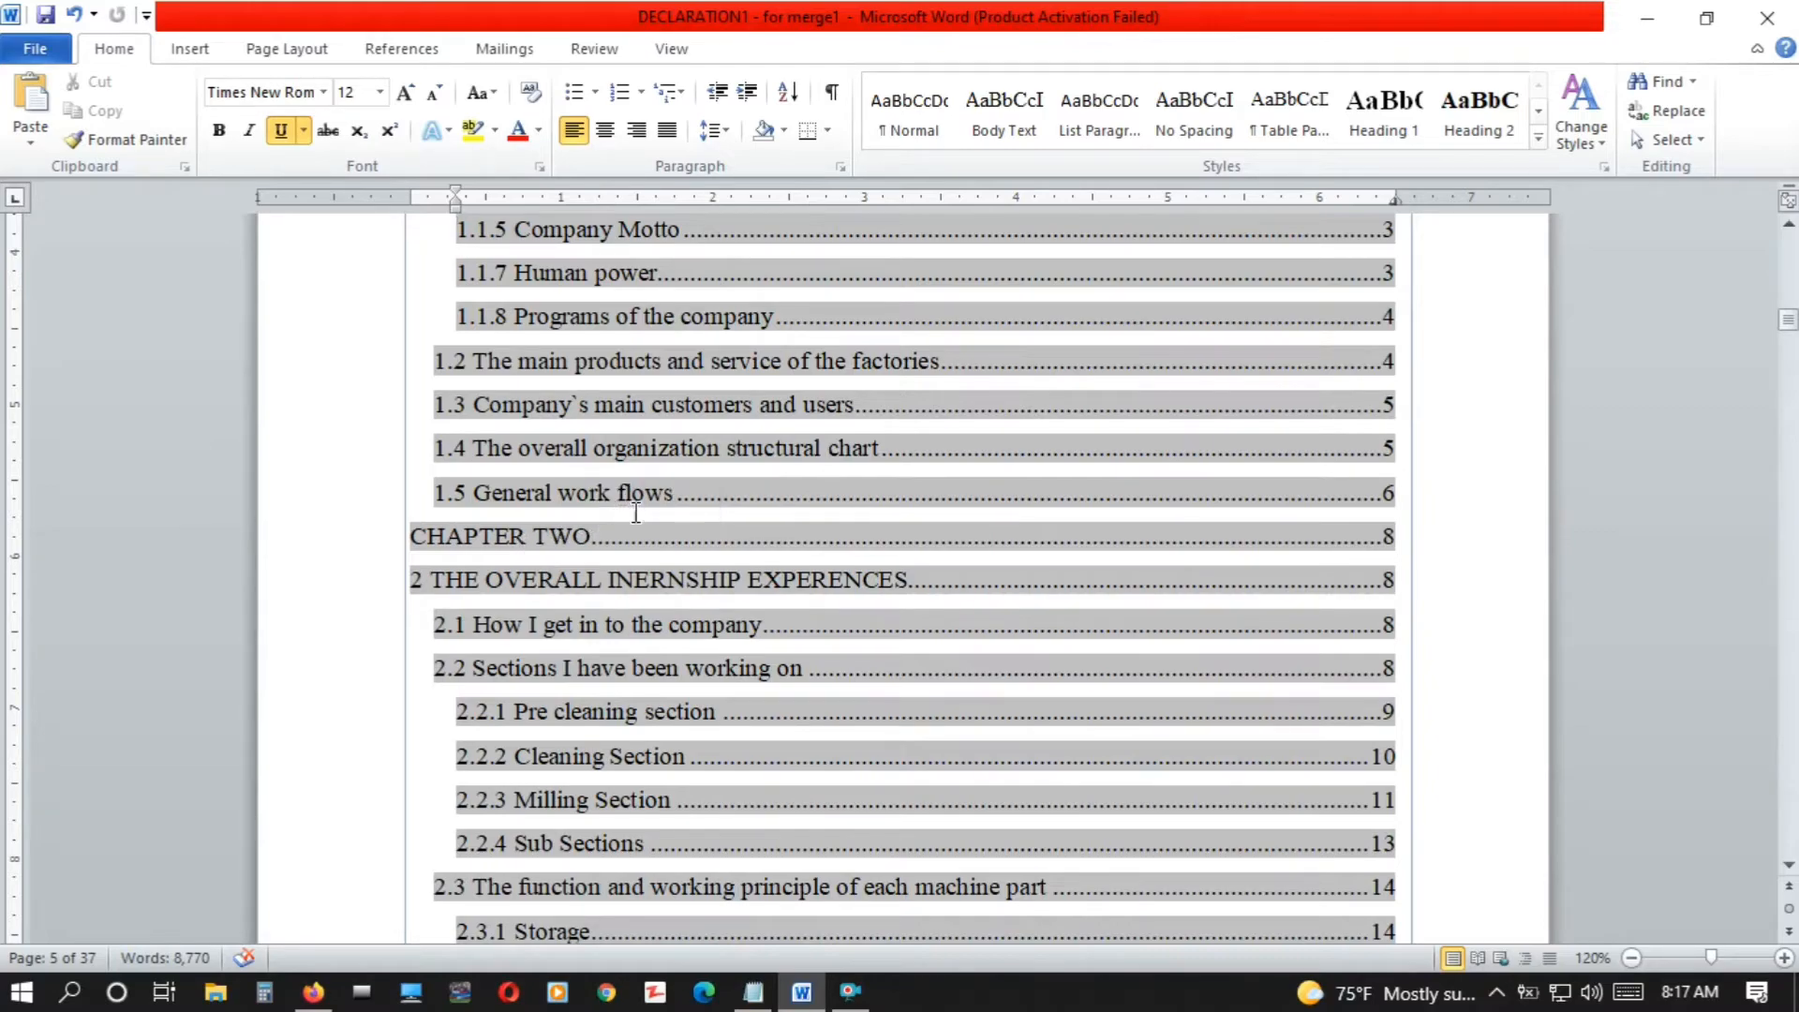
ctrl+click(537, 553)
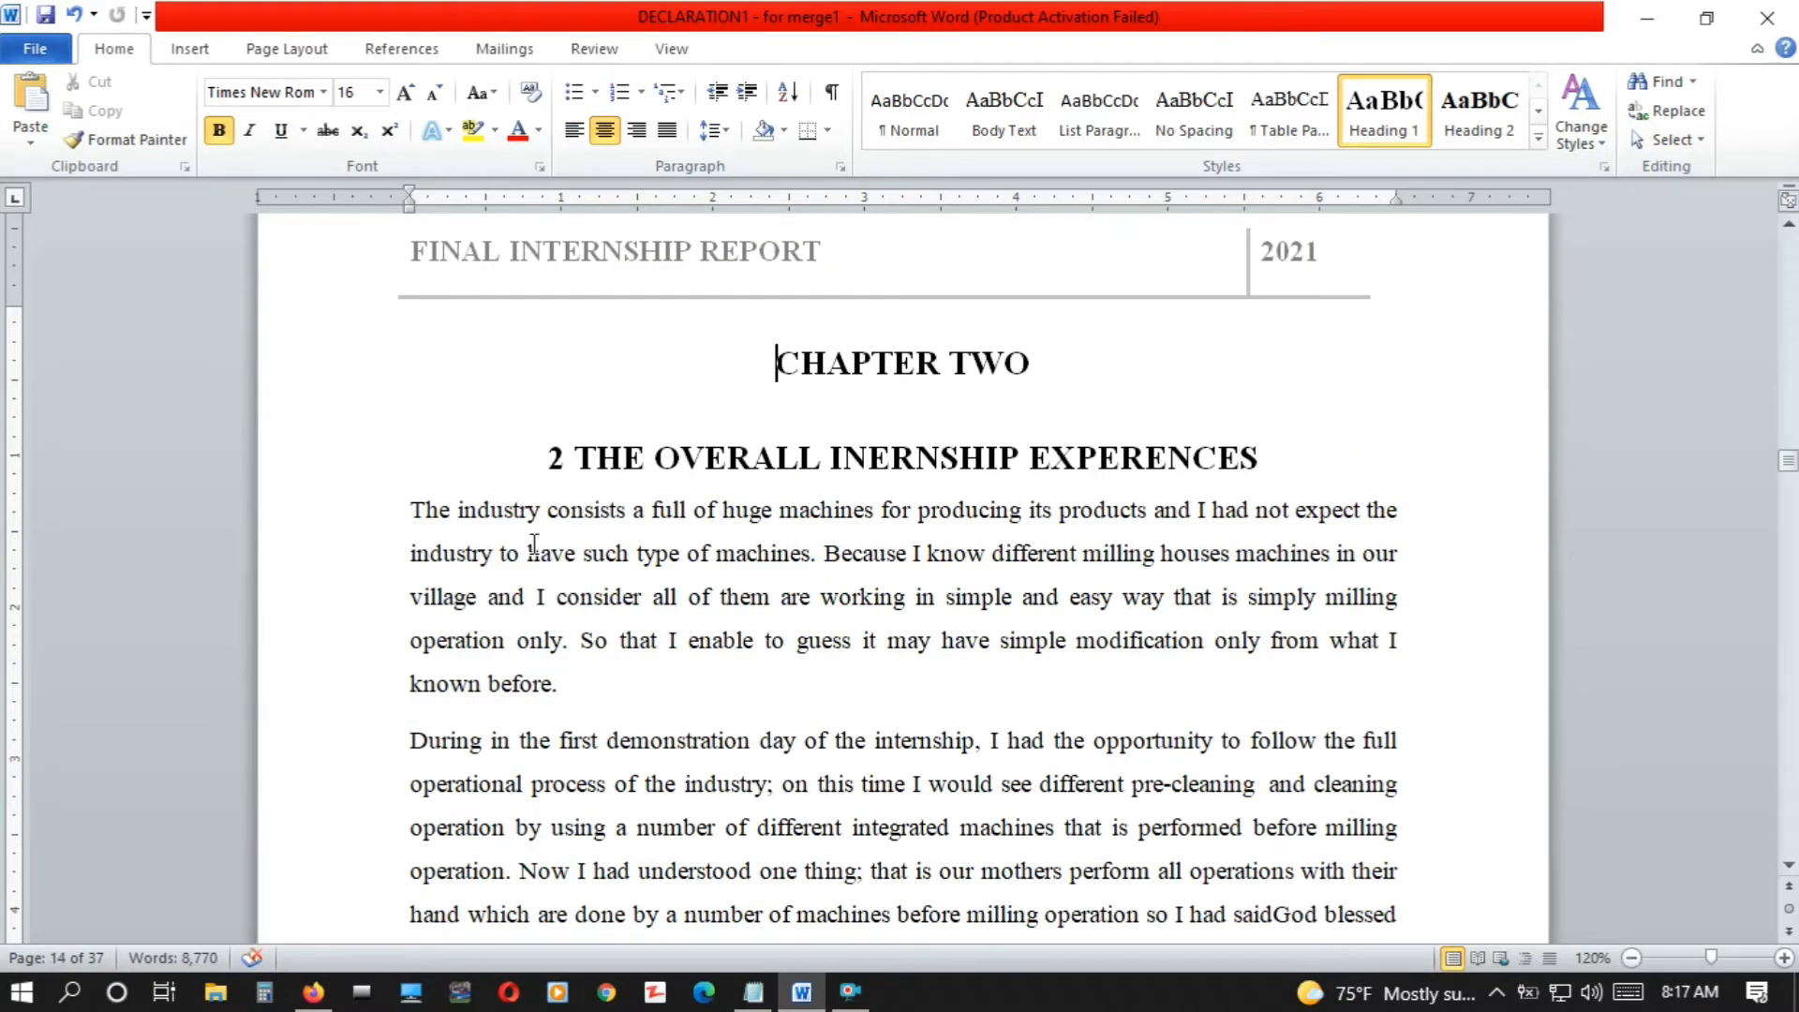
drag(1789, 461, 1788, 311)
click(528, 514)
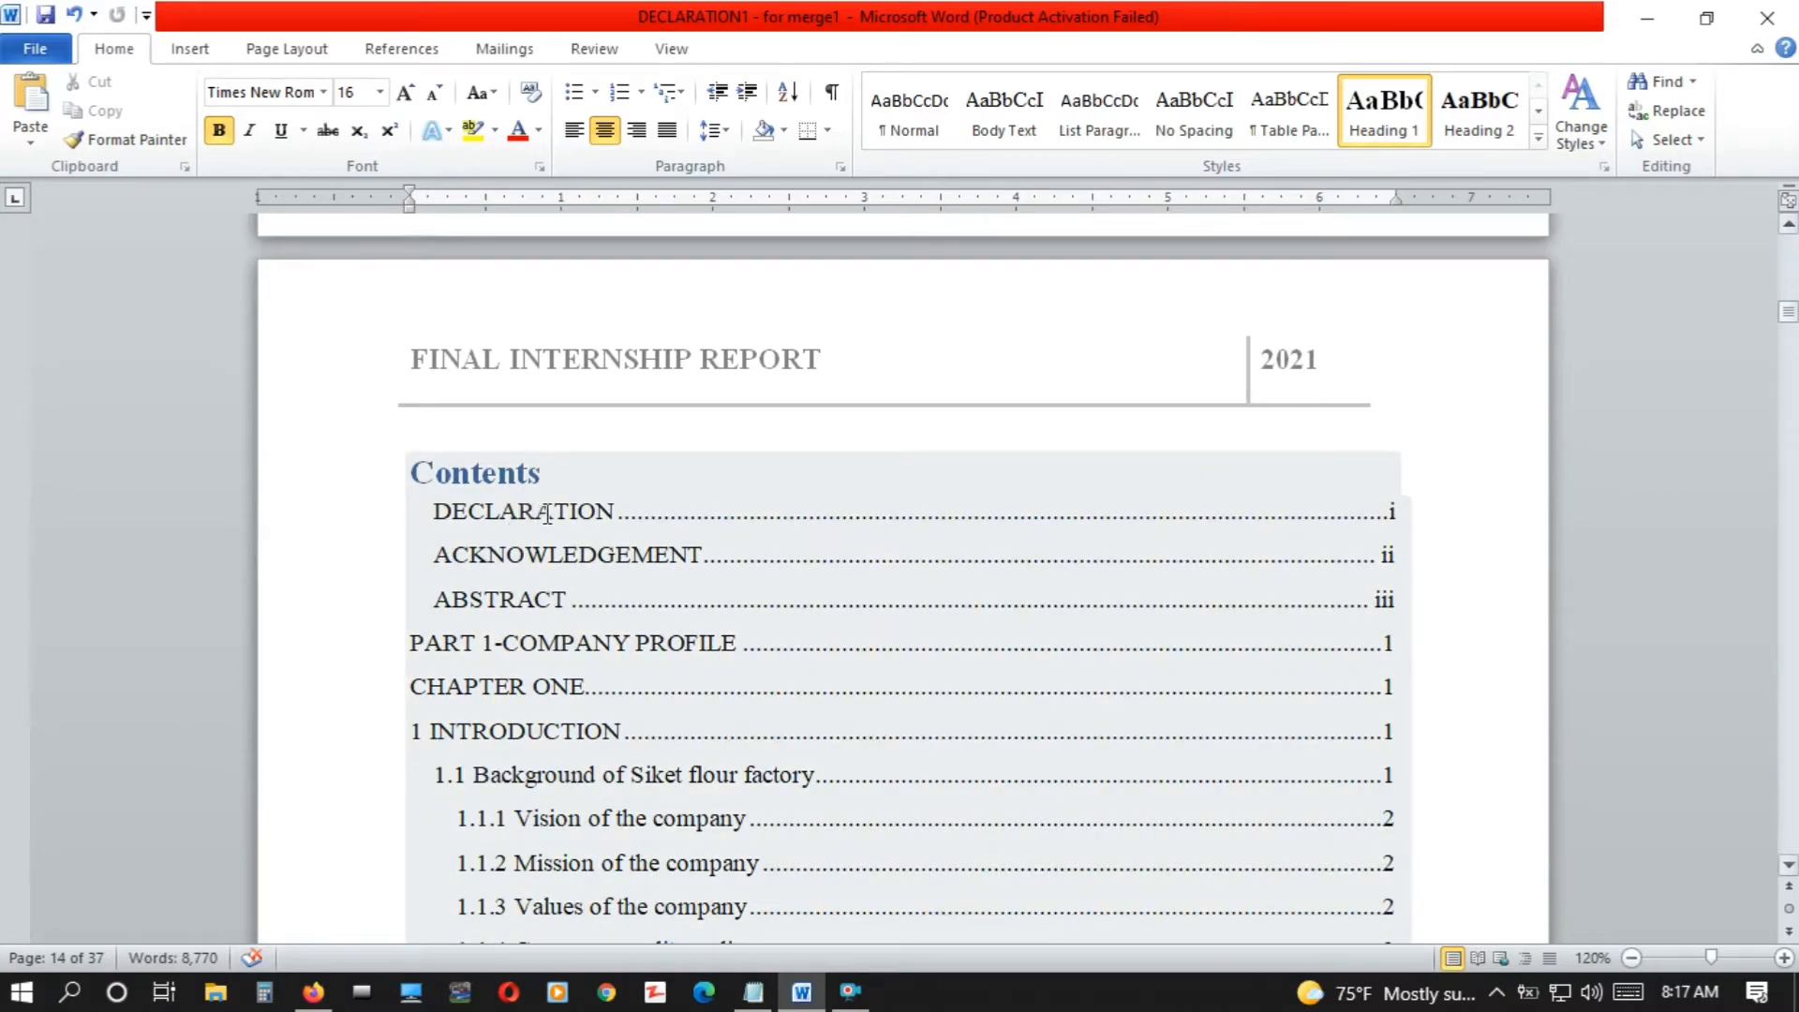
ctrl+click(1393, 514)
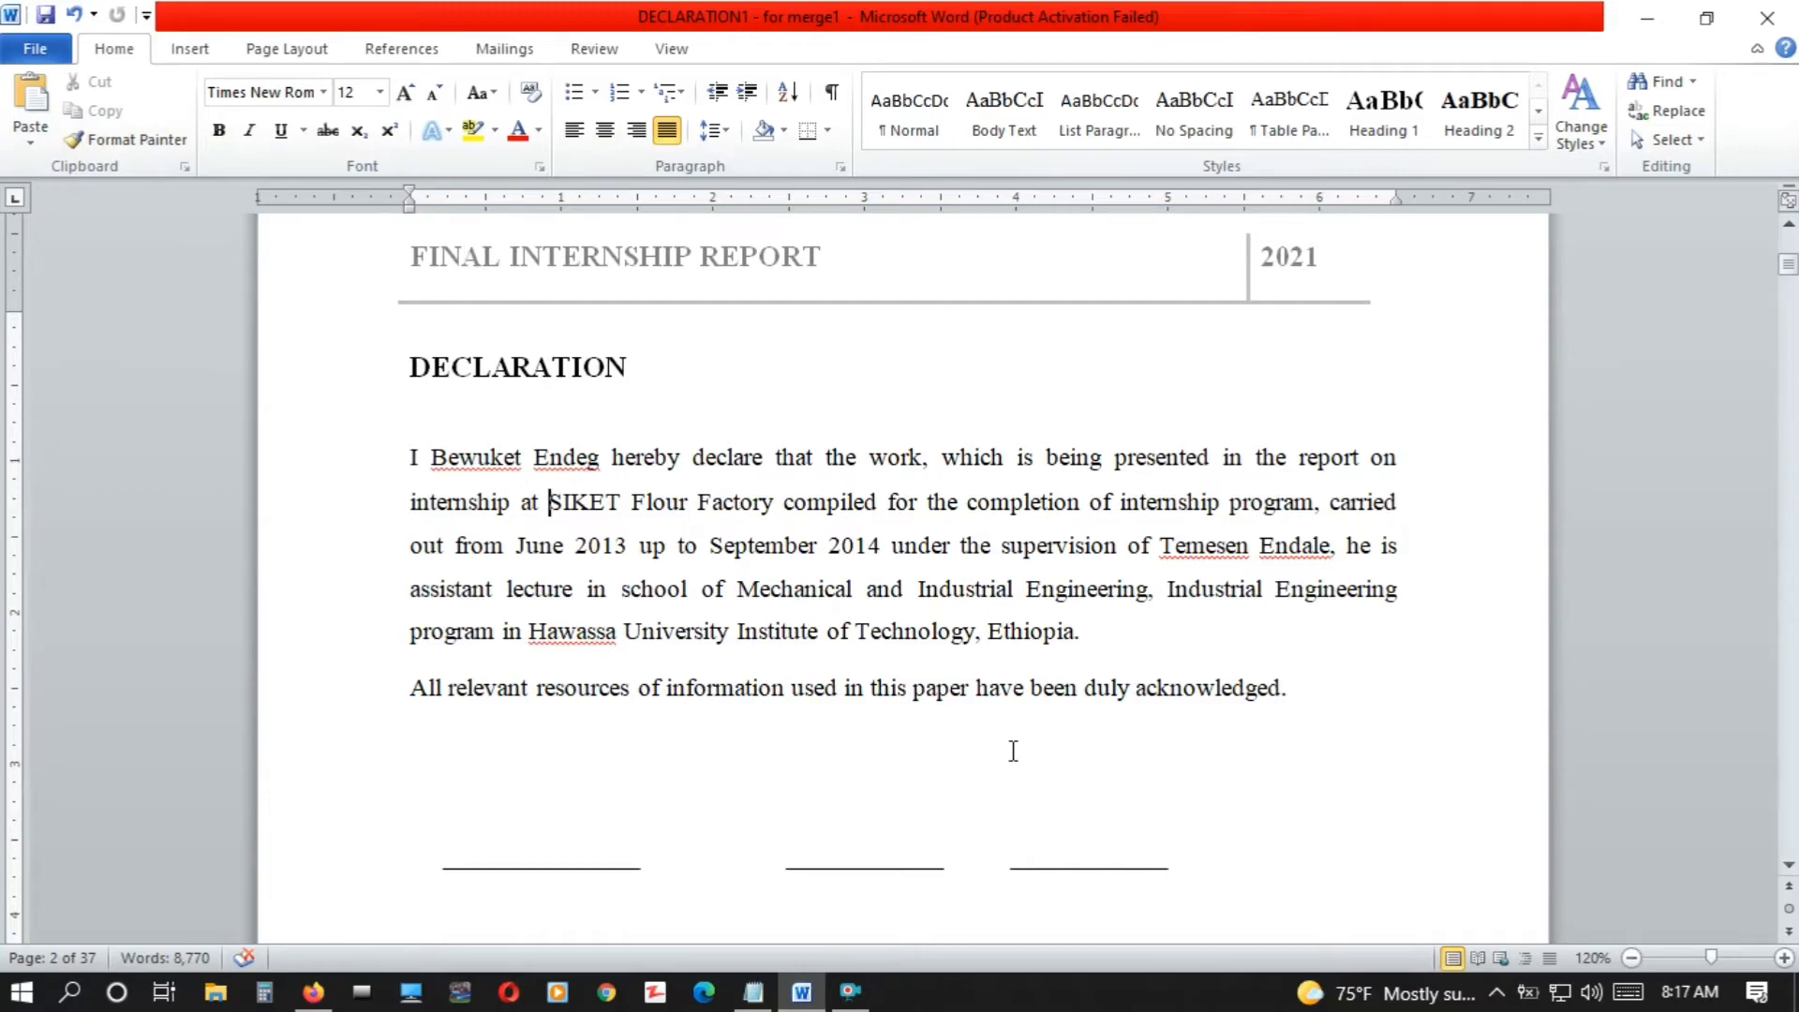
click(1789, 770)
click(1788, 771)
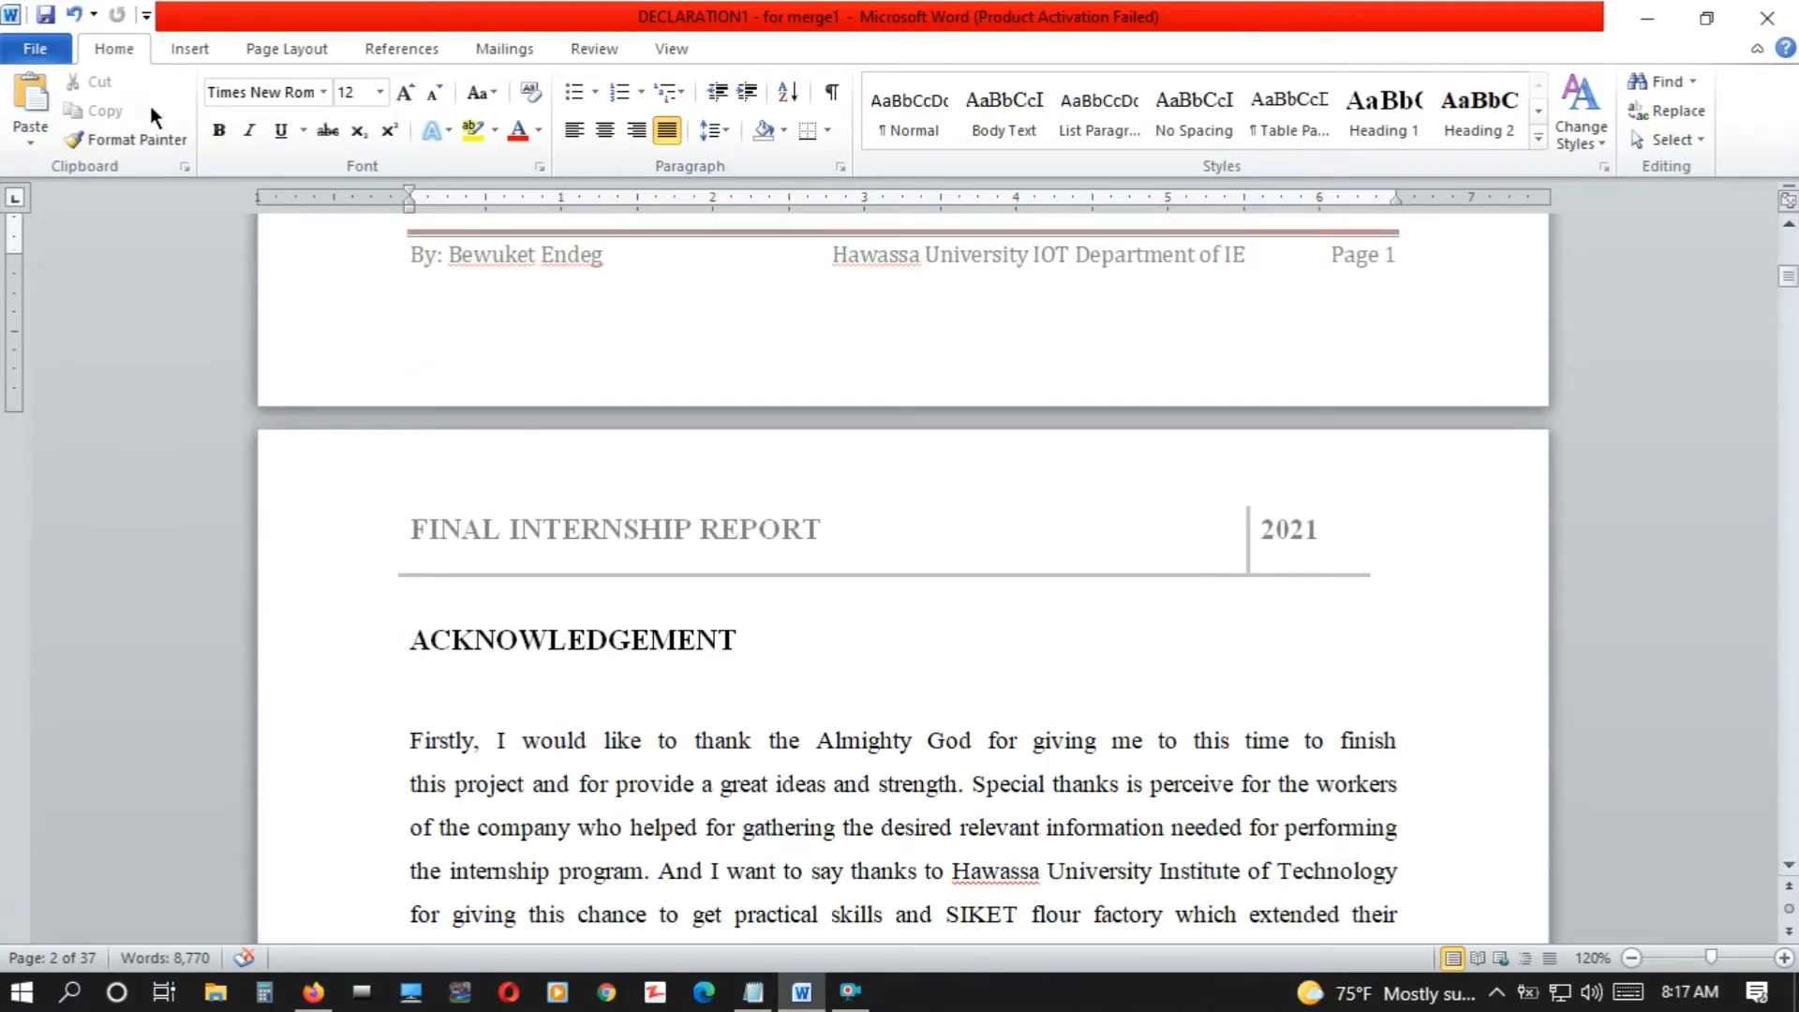
Export the report as a PDF document named pdf on the Desktop
click(32, 48)
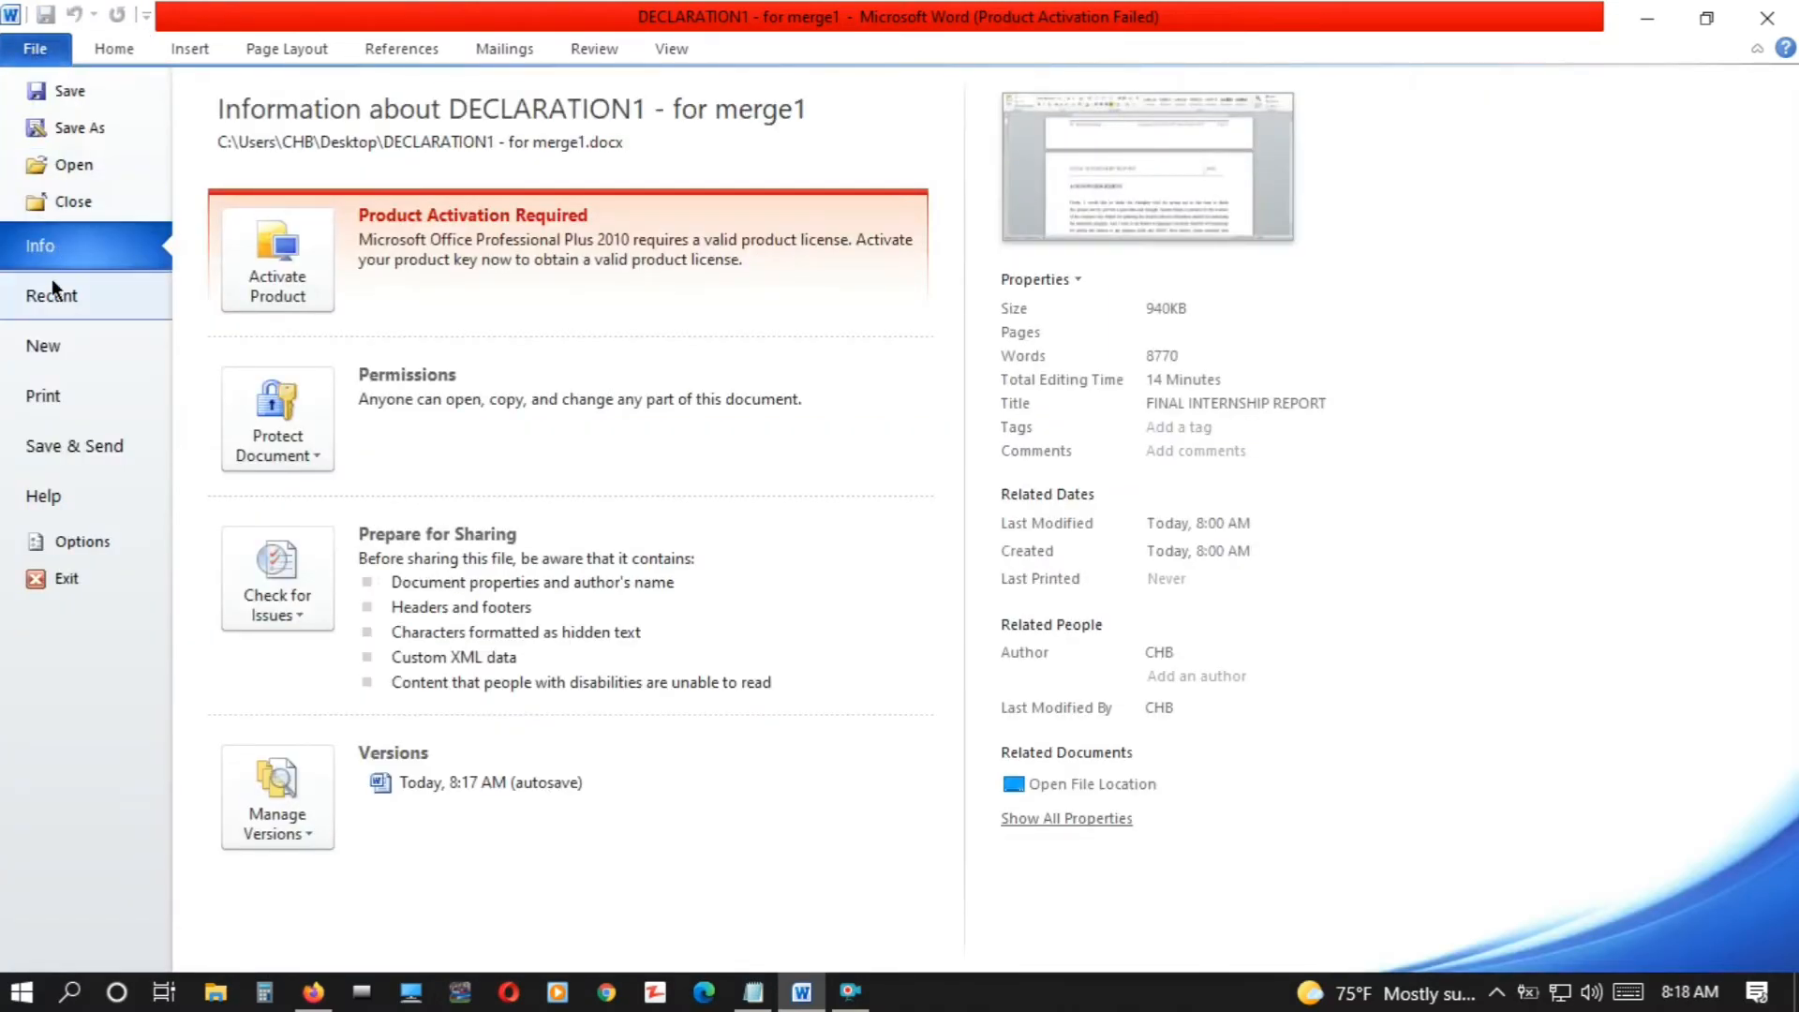
click(81, 447)
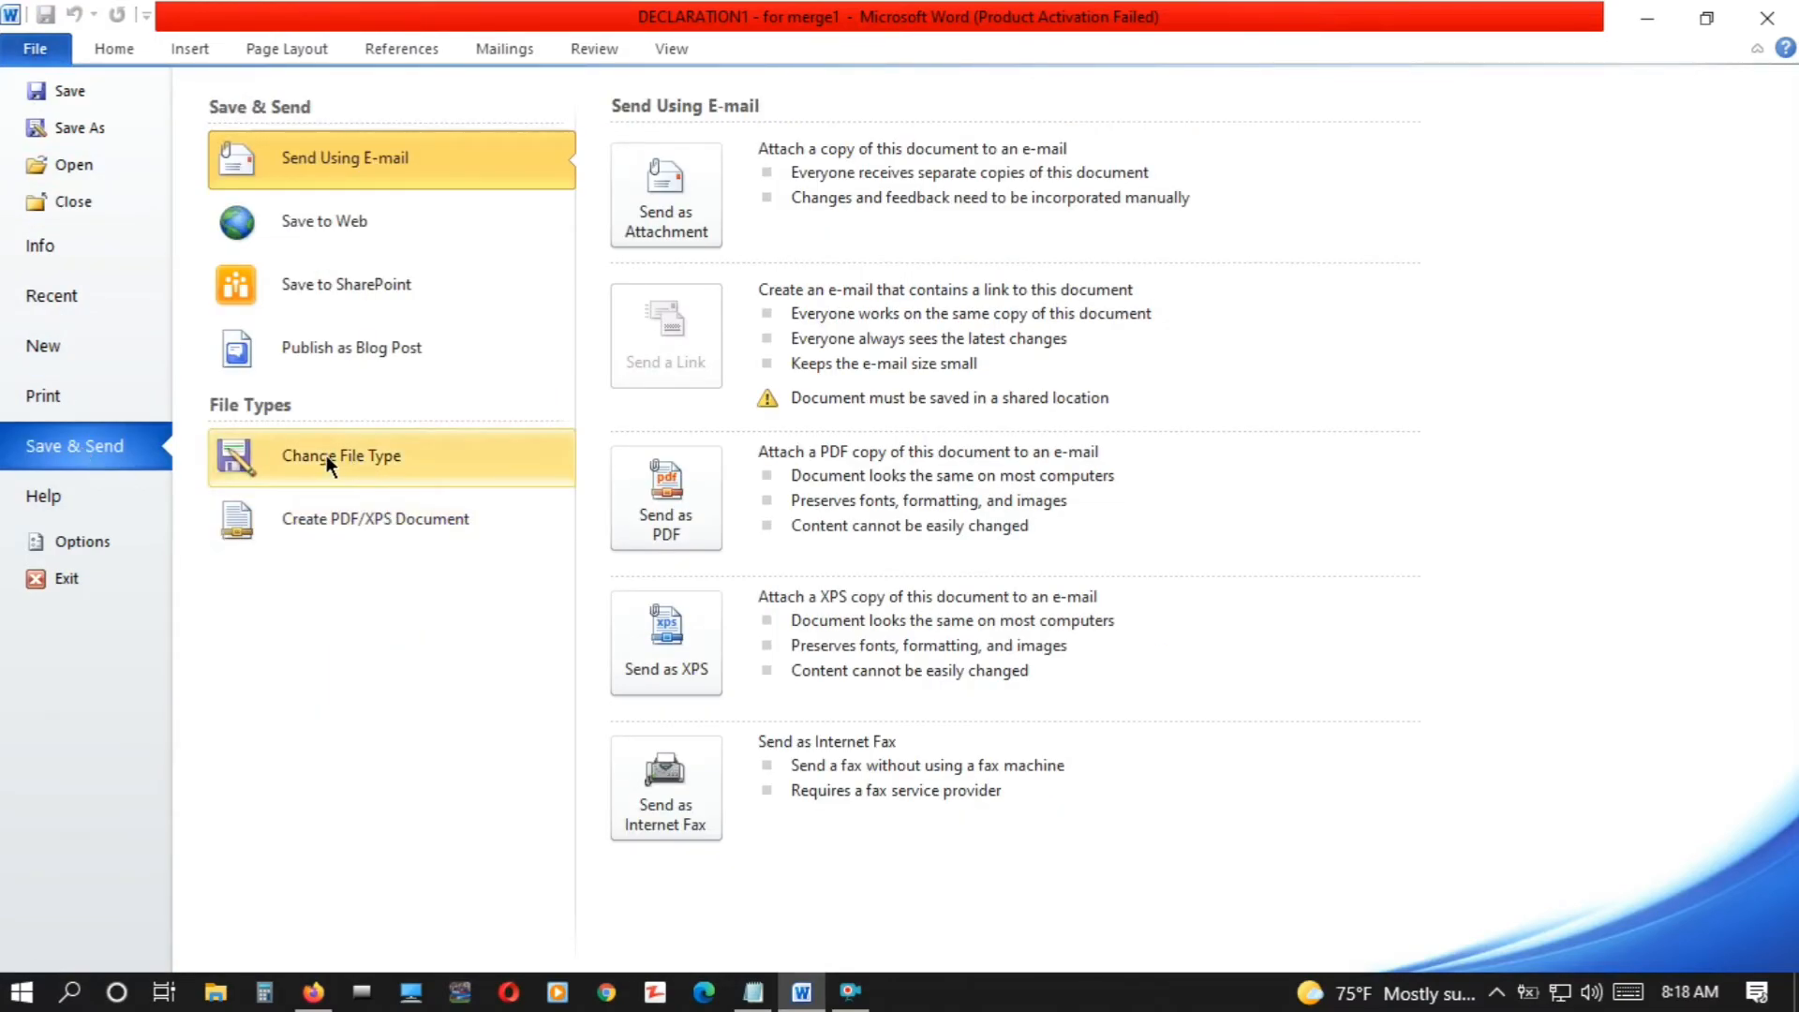
click(366, 521)
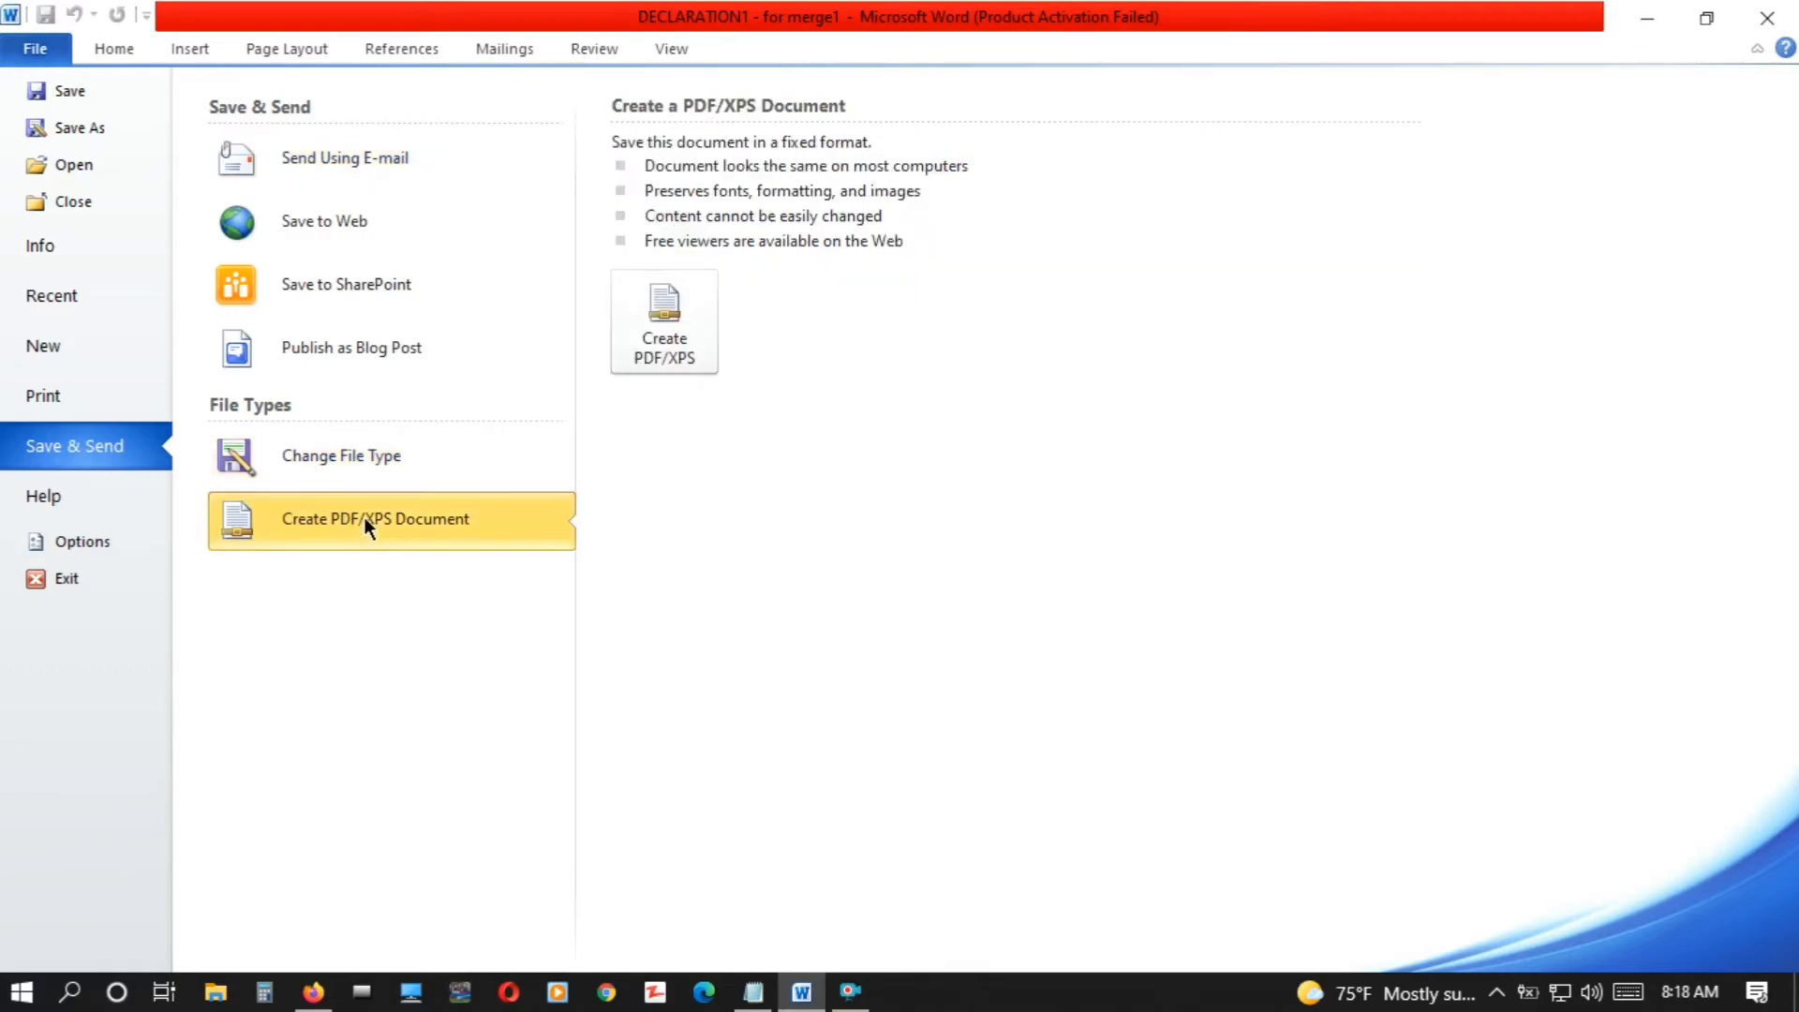
click(673, 341)
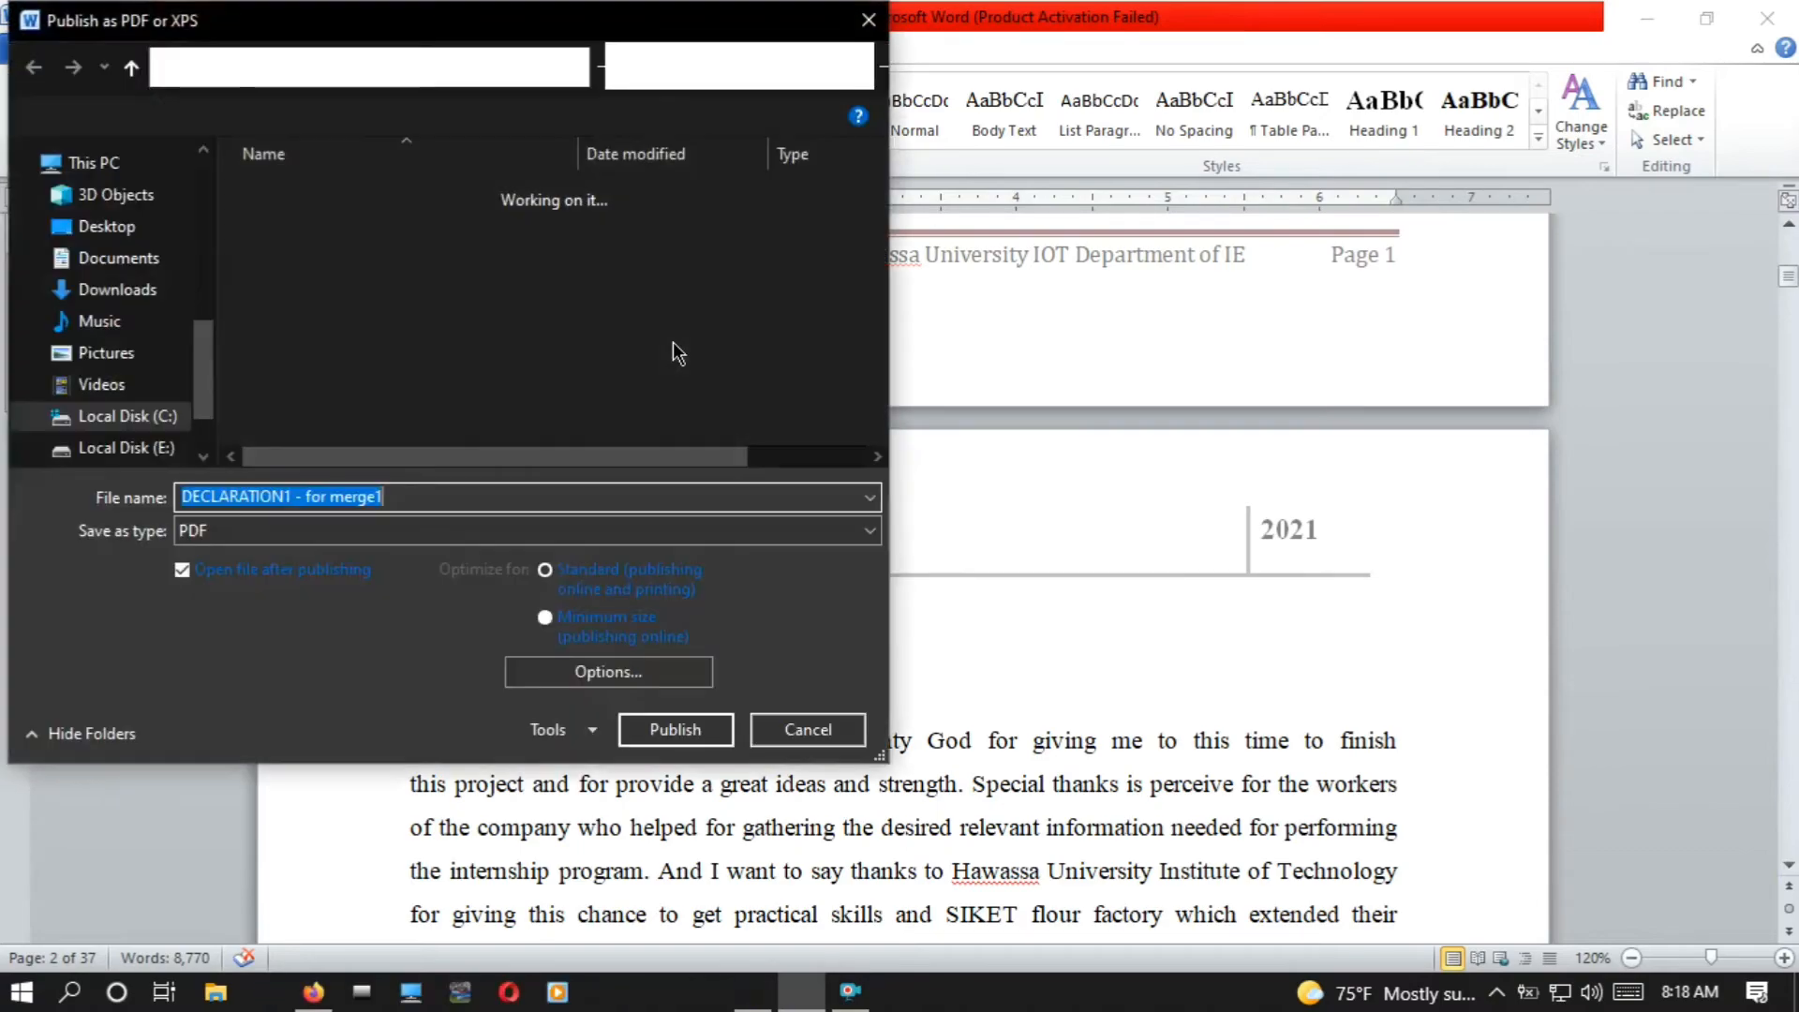
click(119, 236)
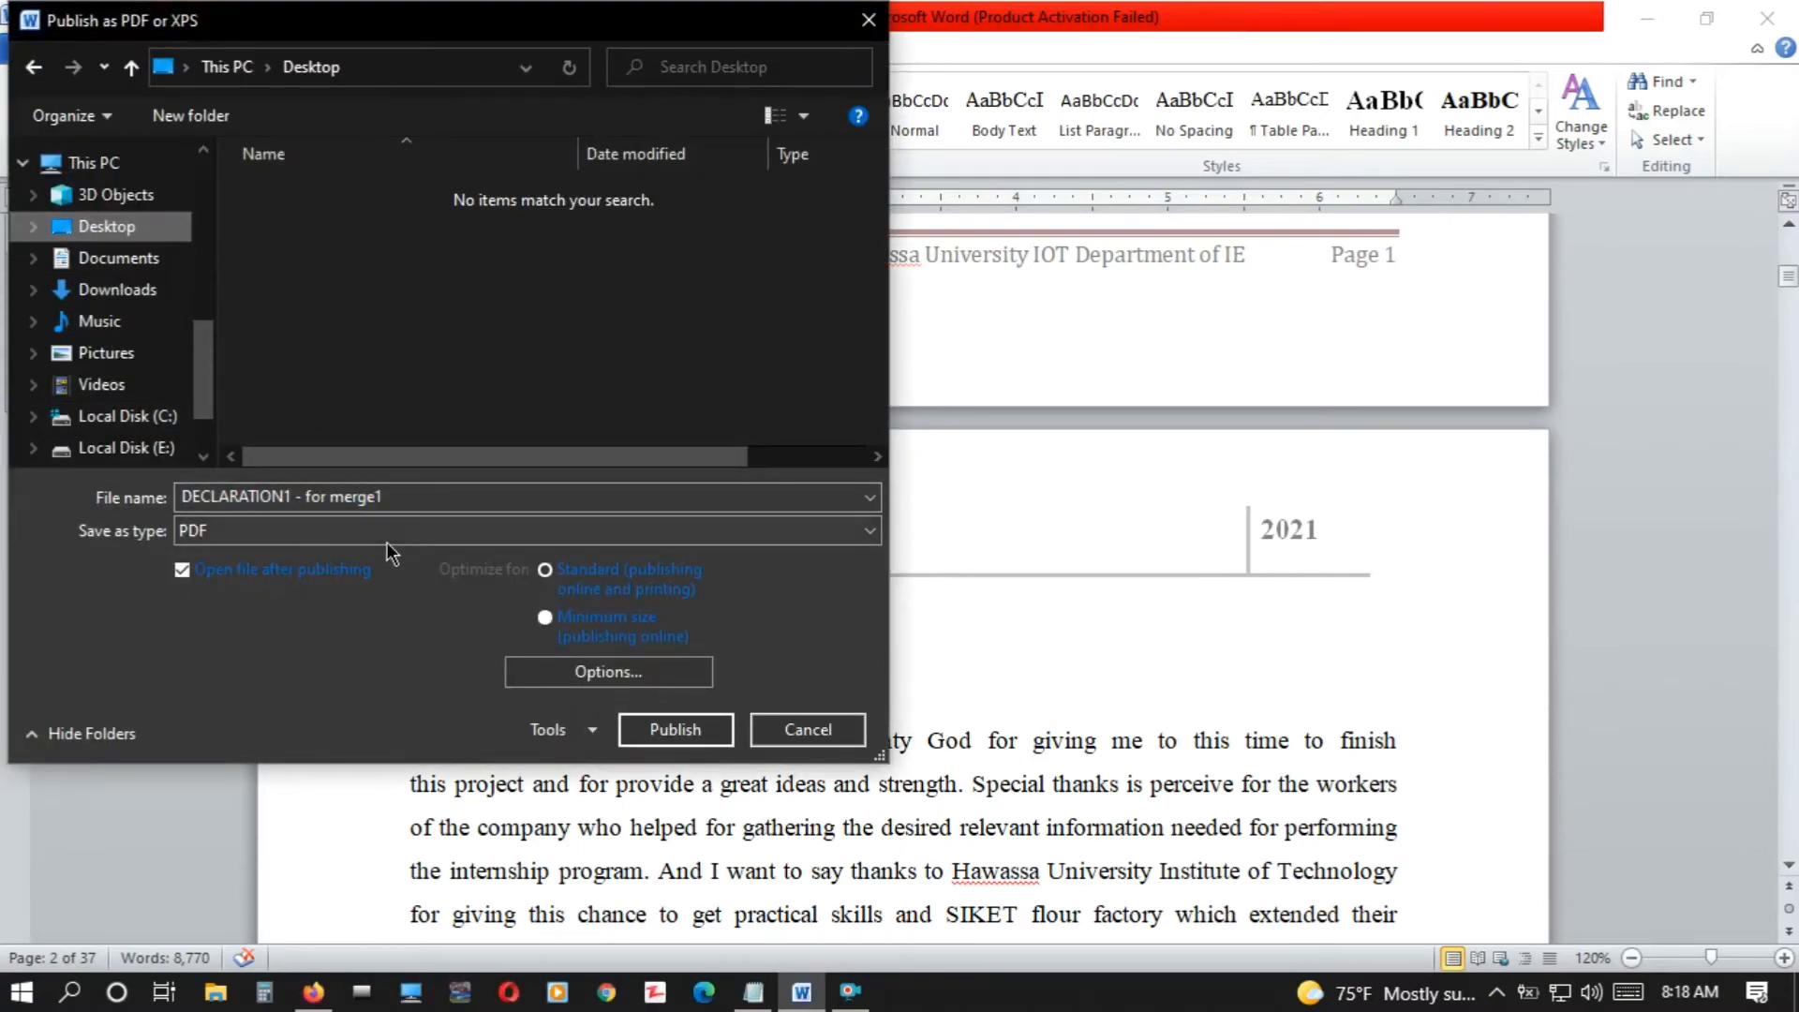
click(455, 497)
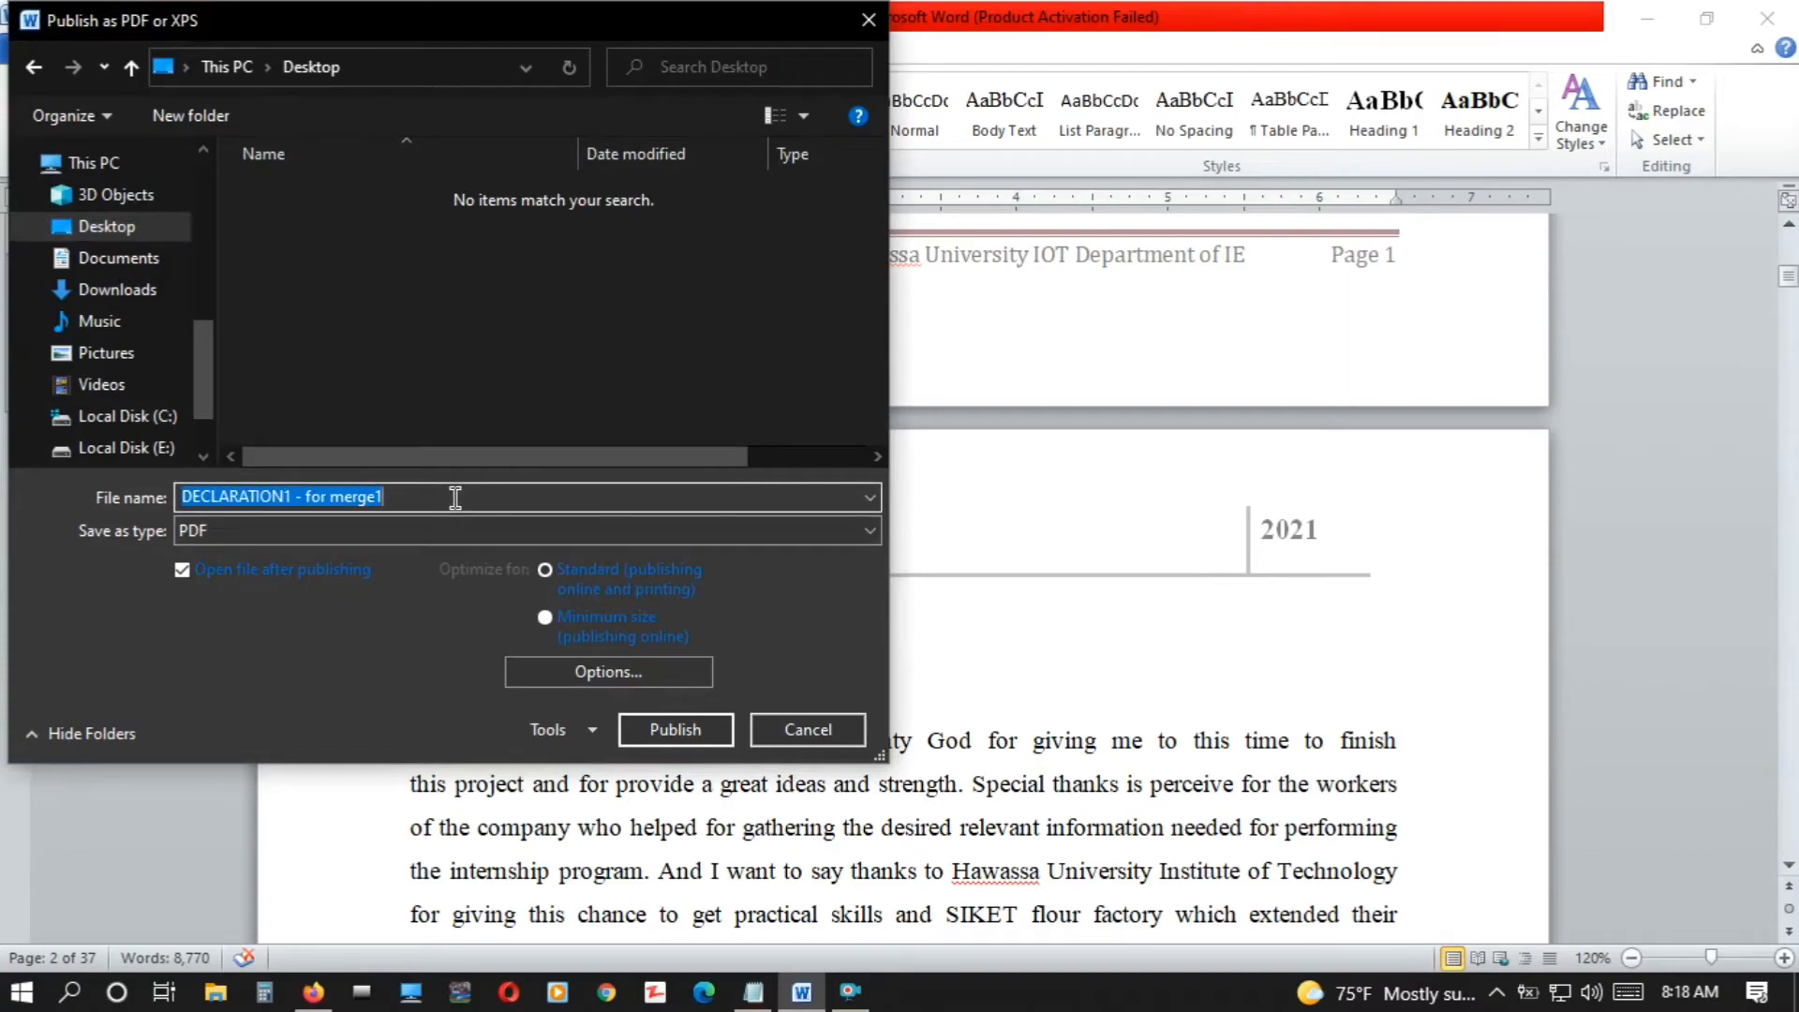
text(pdf)
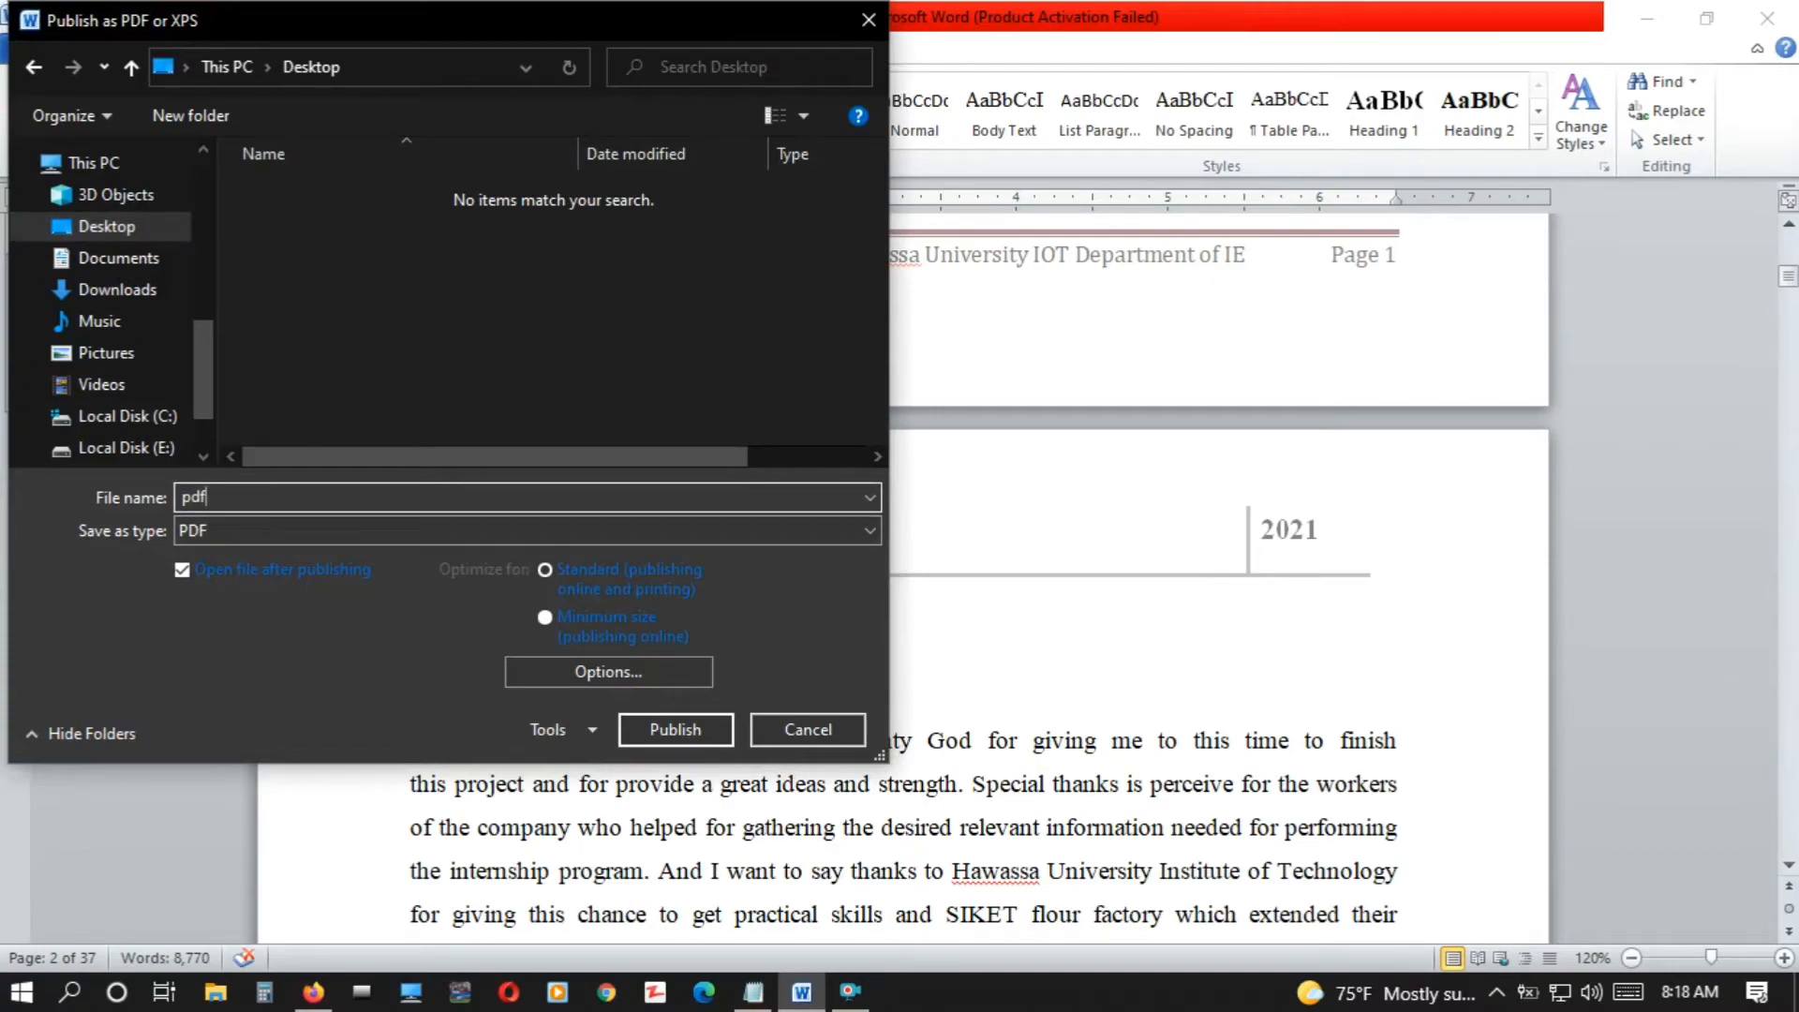
click(671, 724)
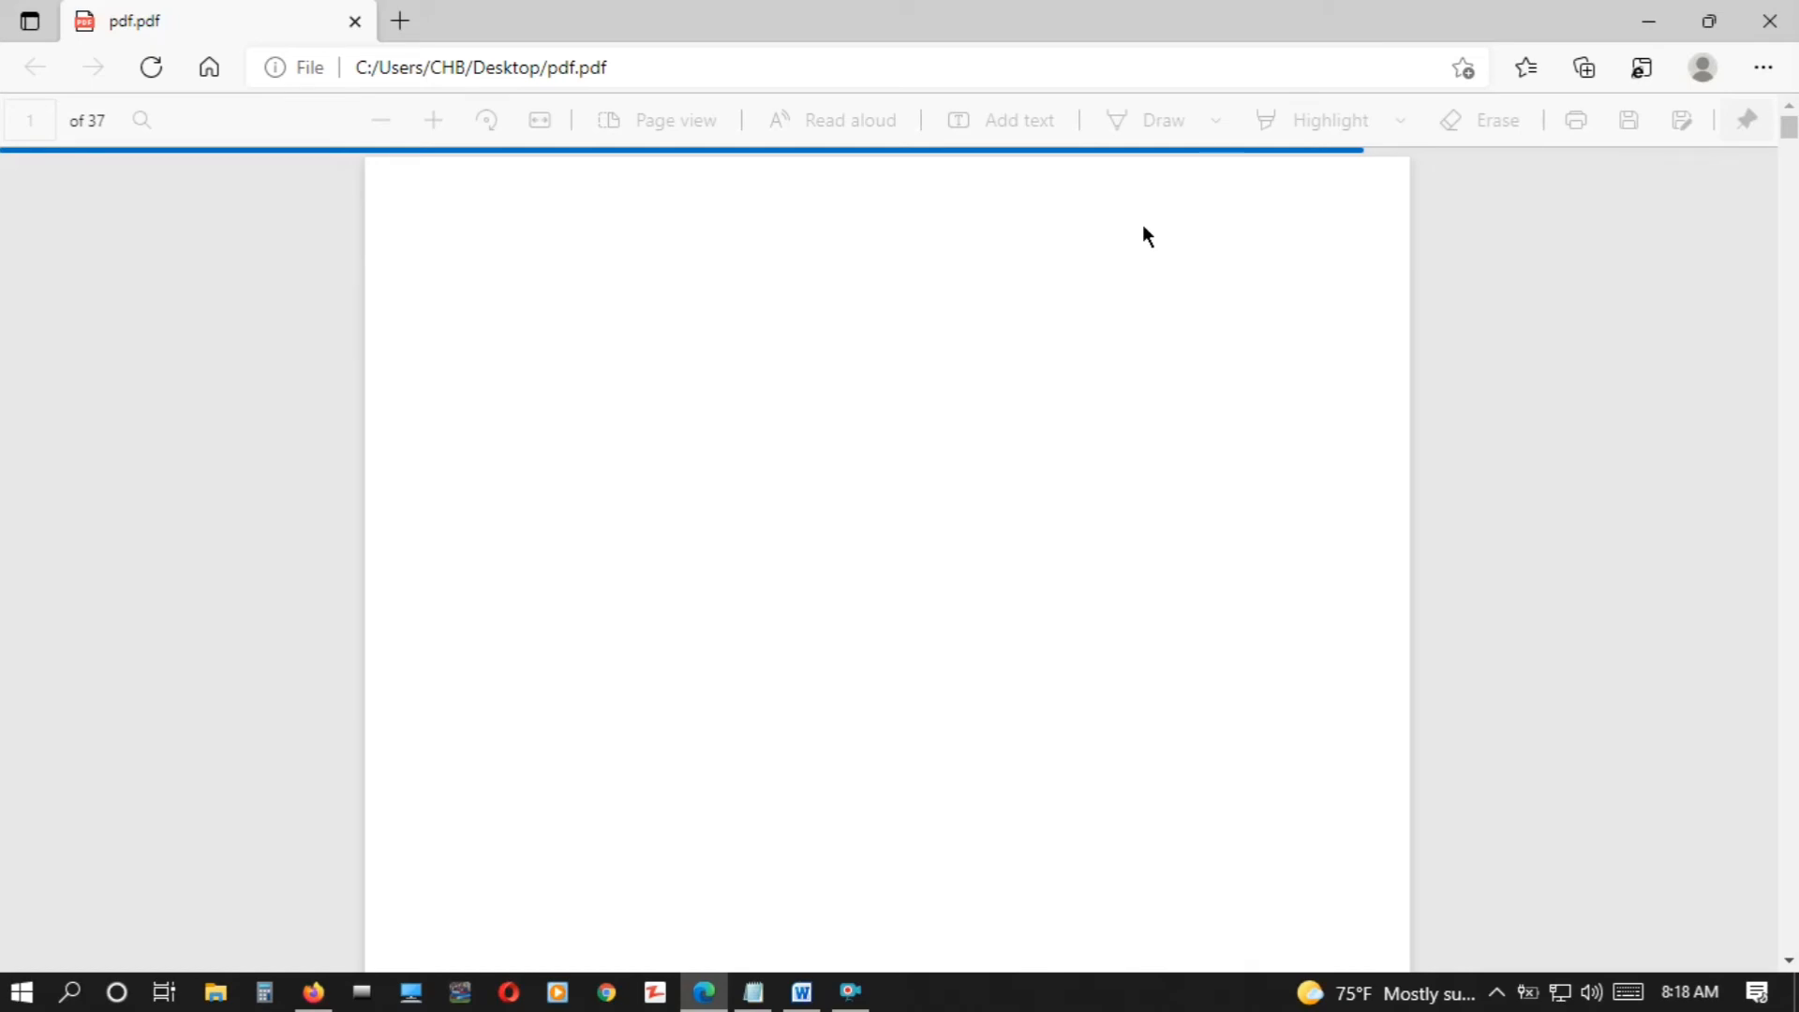
Check the exported PDF from the cover to the contents page and follow the ACKNOWLEDGEMENT link
scroll(828, 791, down, 7)
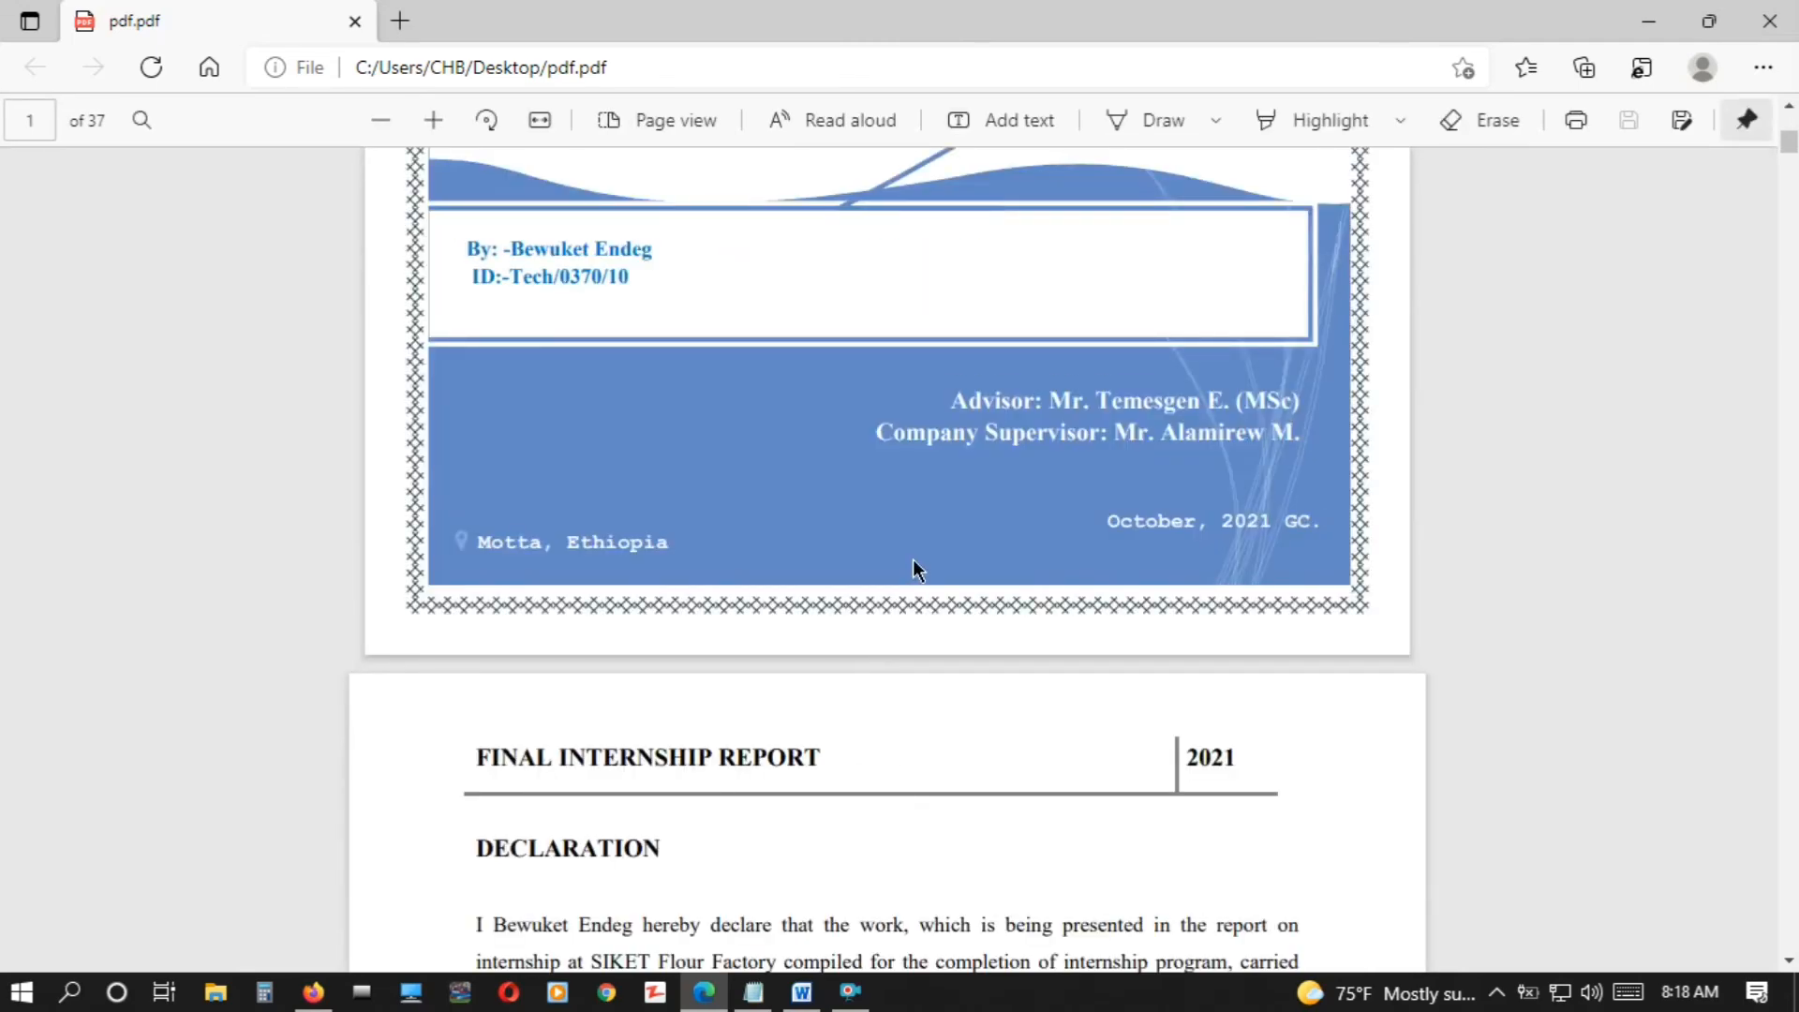
scroll(913, 559, up, 8)
scroll(913, 559, down, 8)
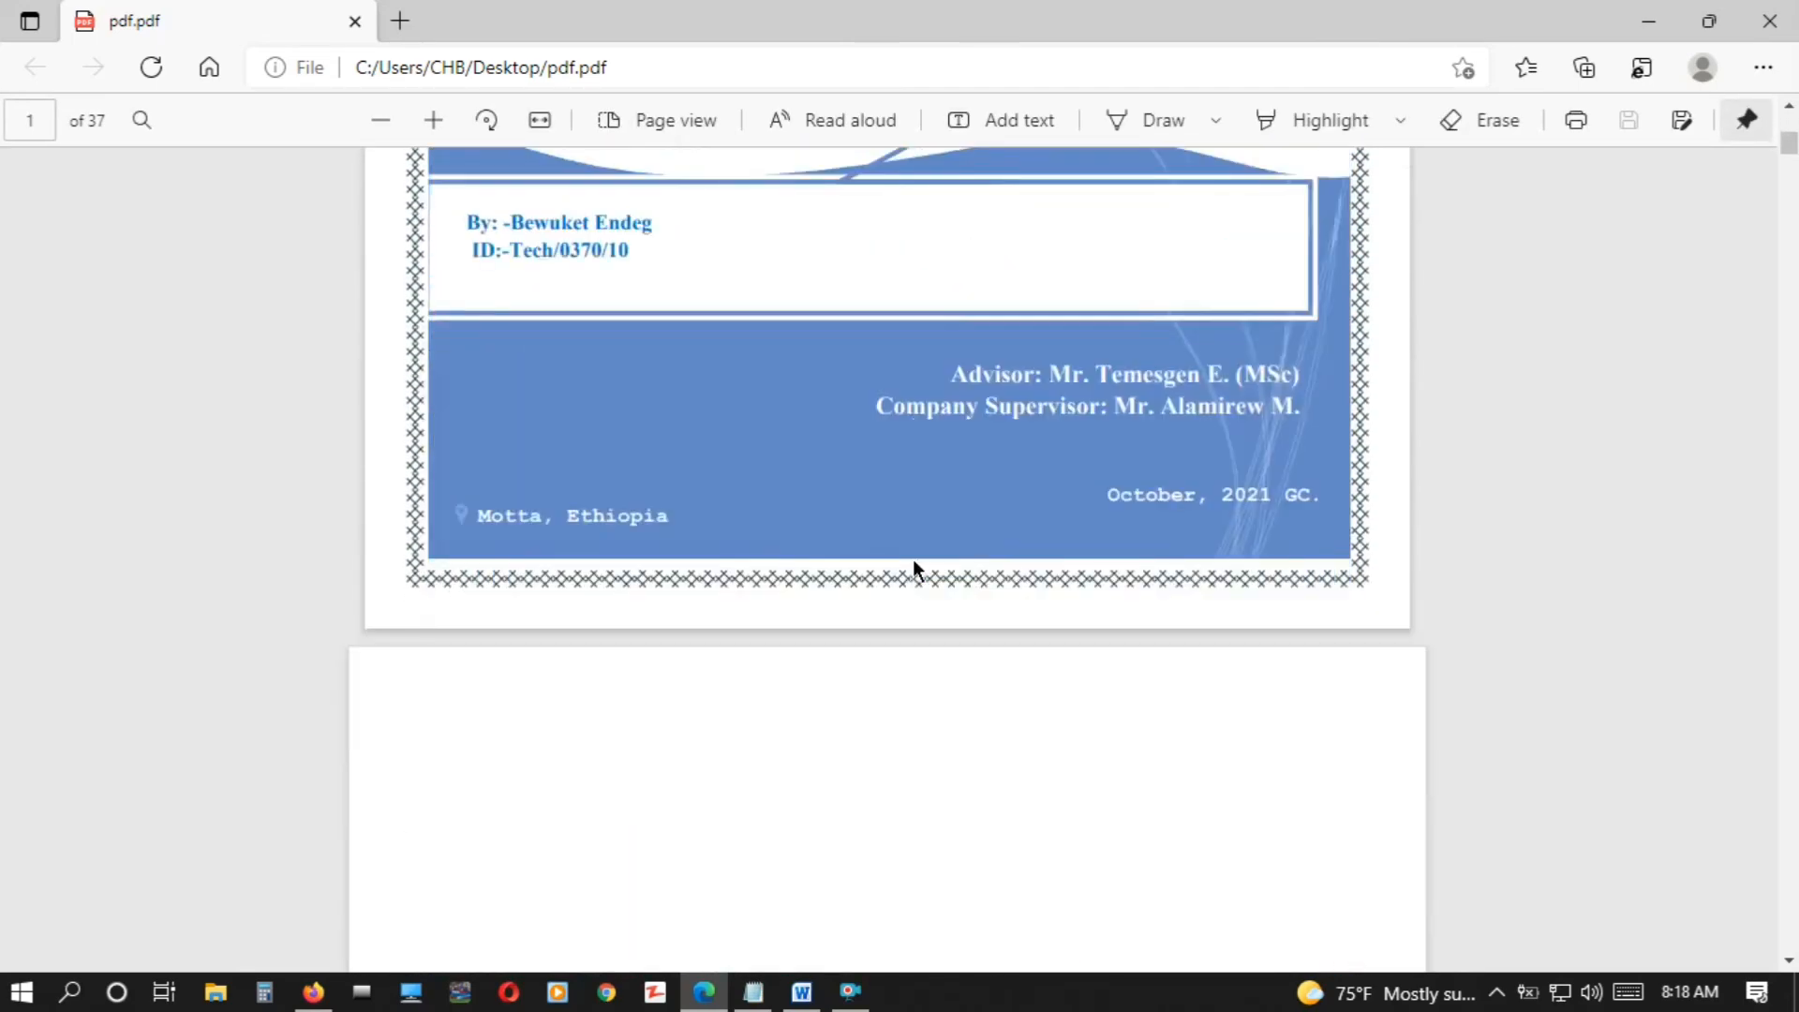
scroll(913, 559, down, 20)
scroll(913, 559, down, 6)
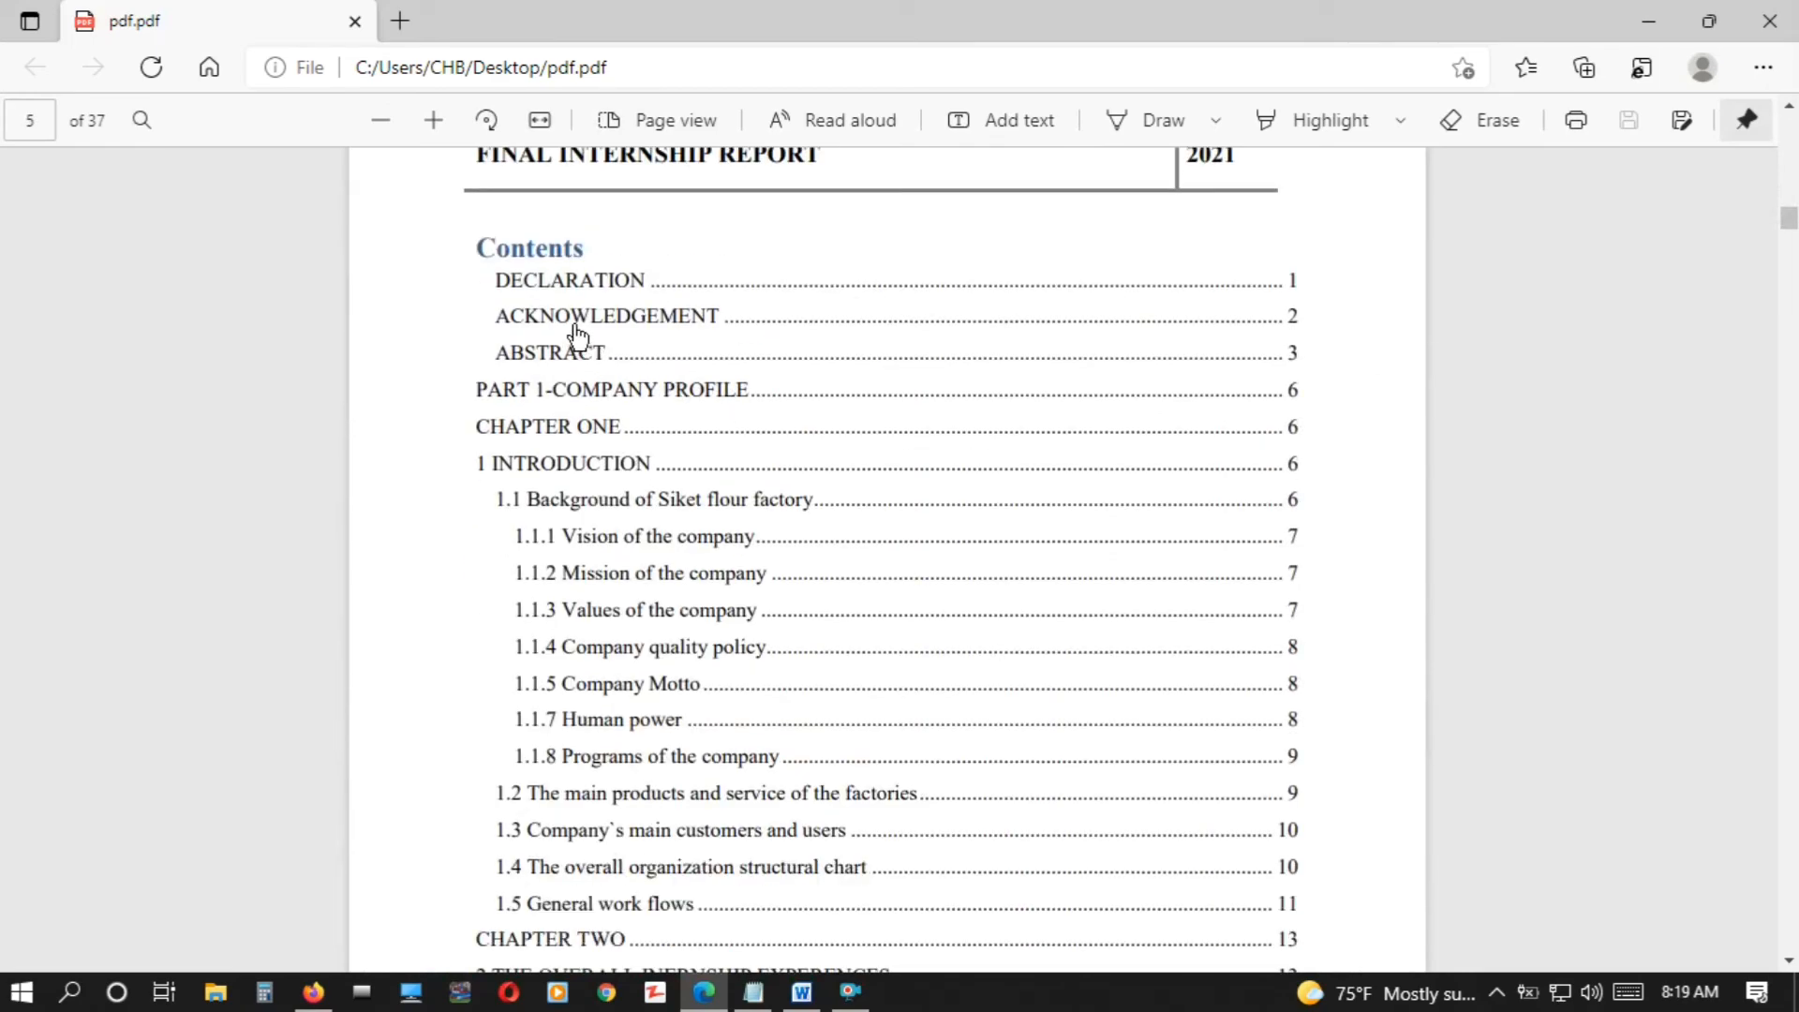
click(575, 328)
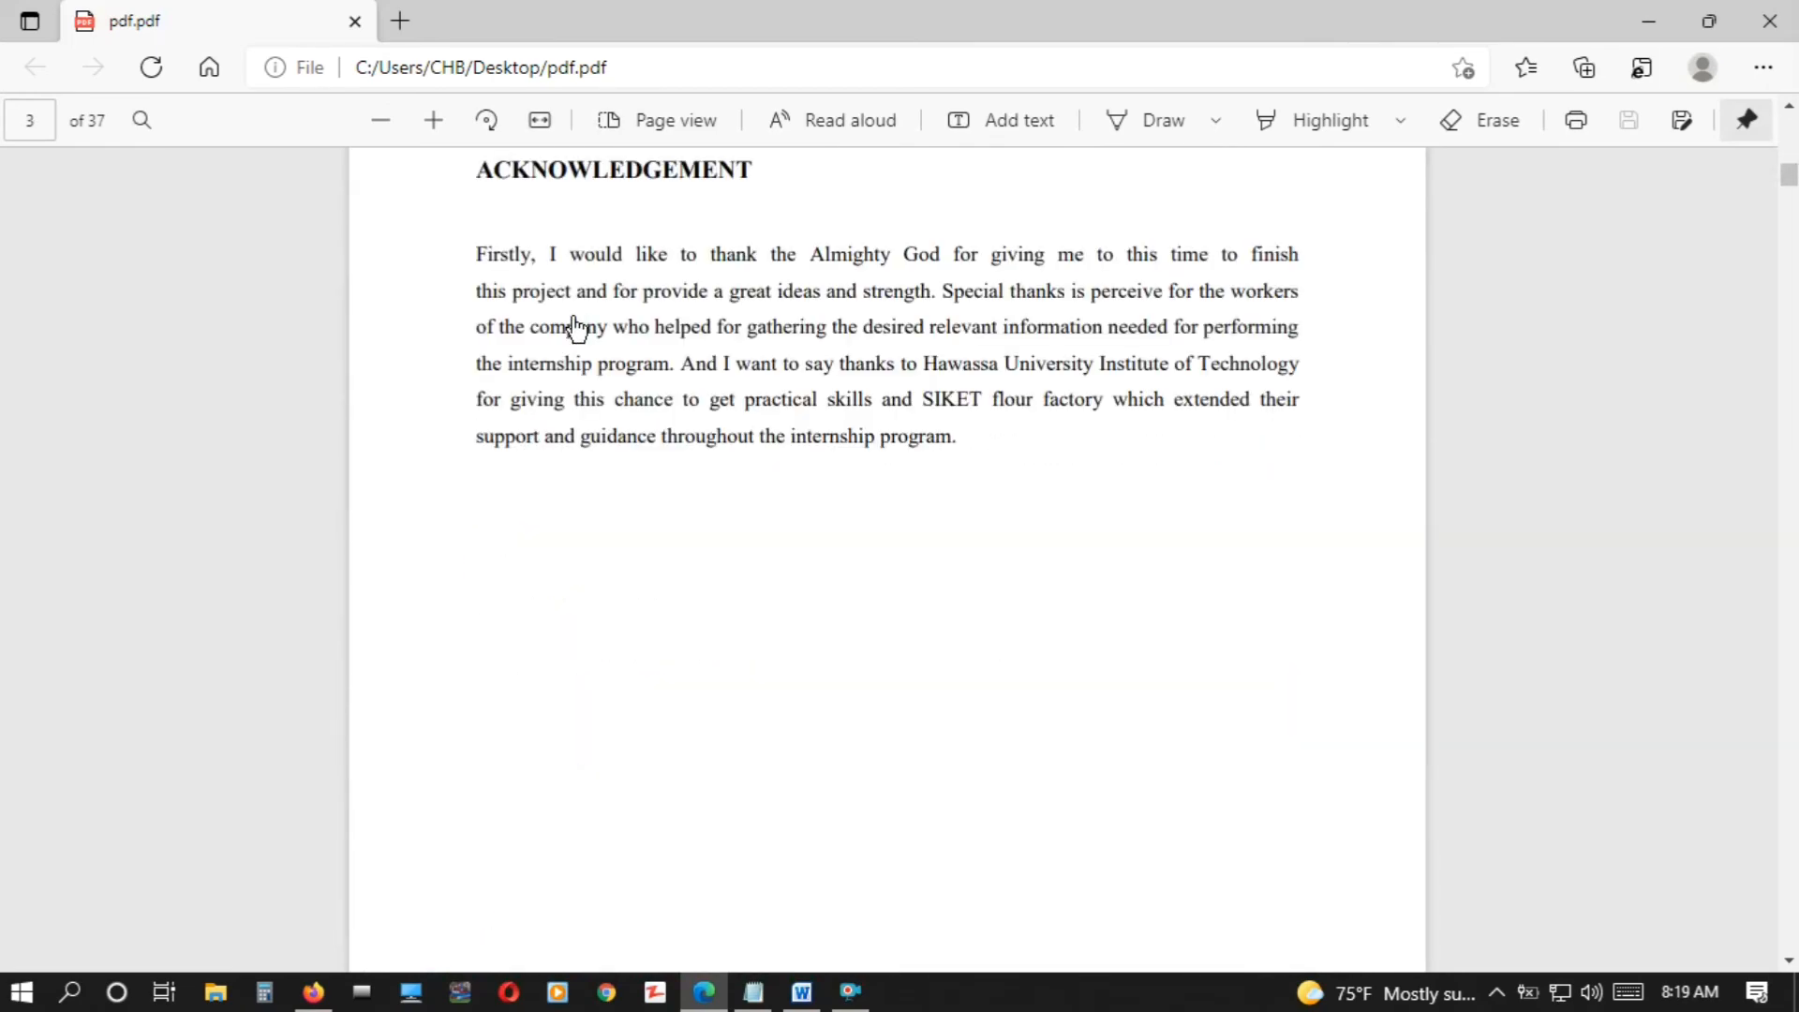
scroll(1579, 333, up, 5)
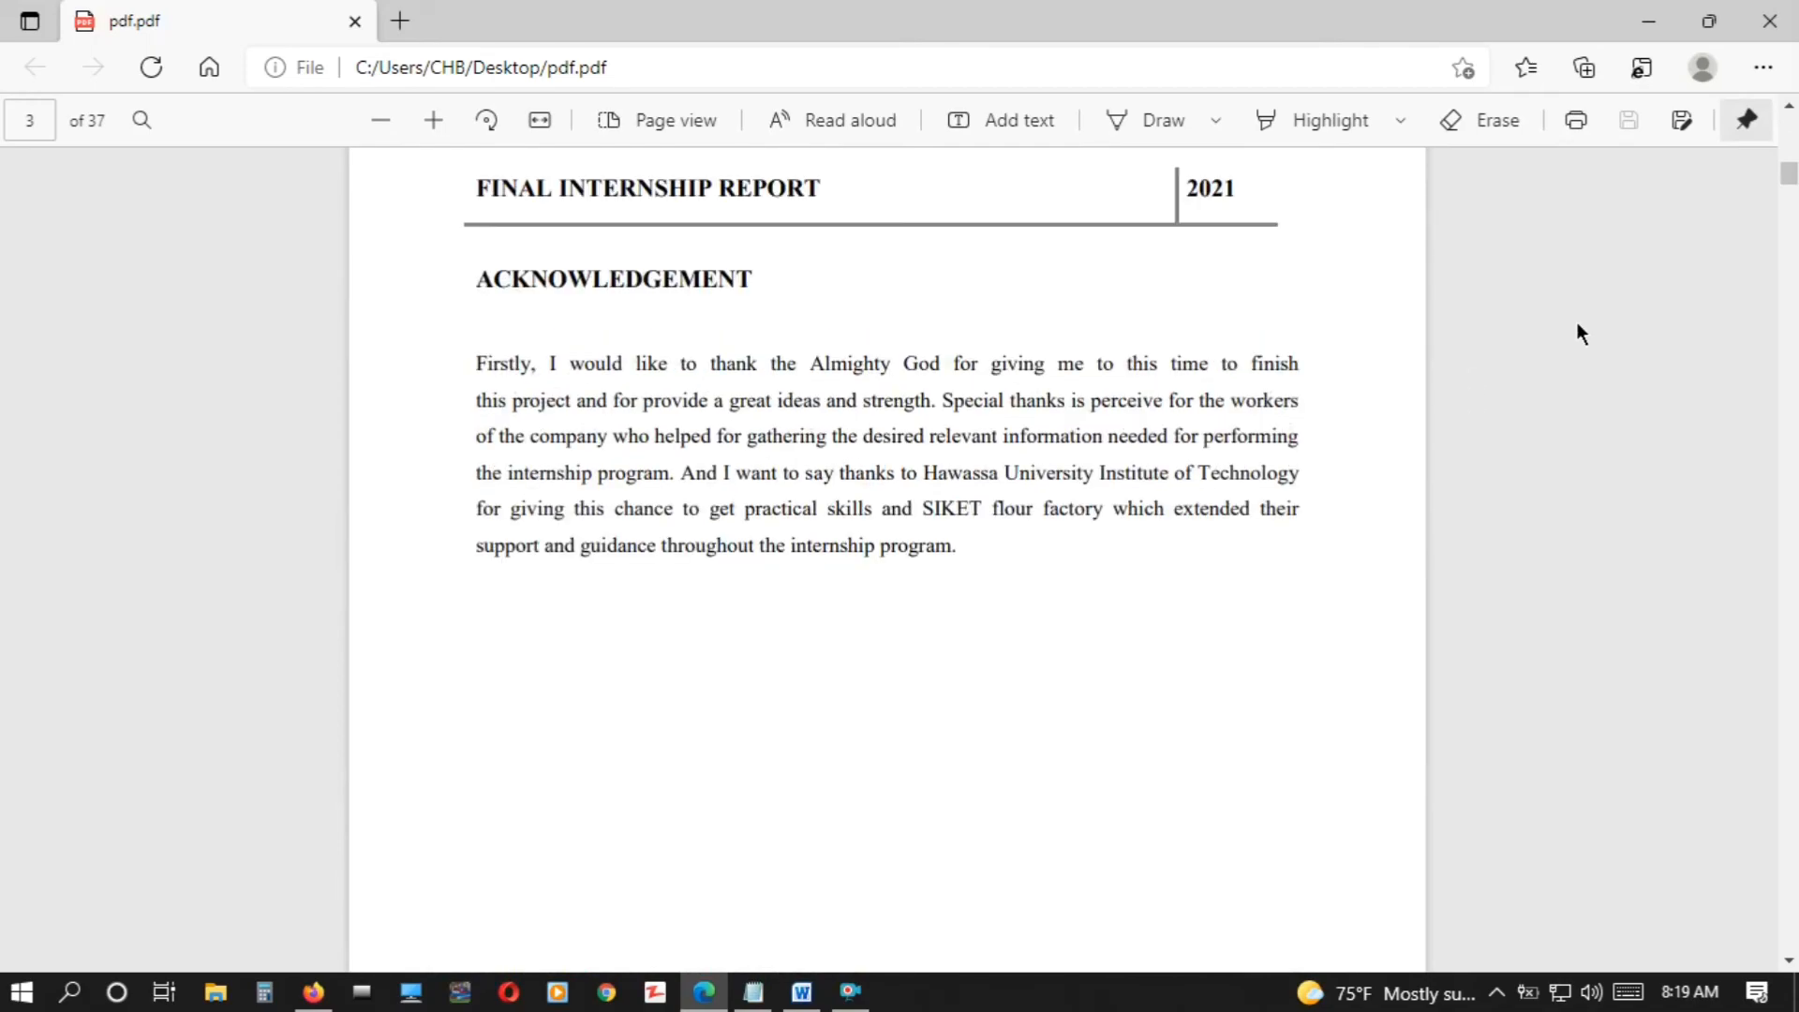
Test the CHAPTER TWO and 1.1.7 Human power links in the PDF's table of contents
scroll(1581, 334, down, 10)
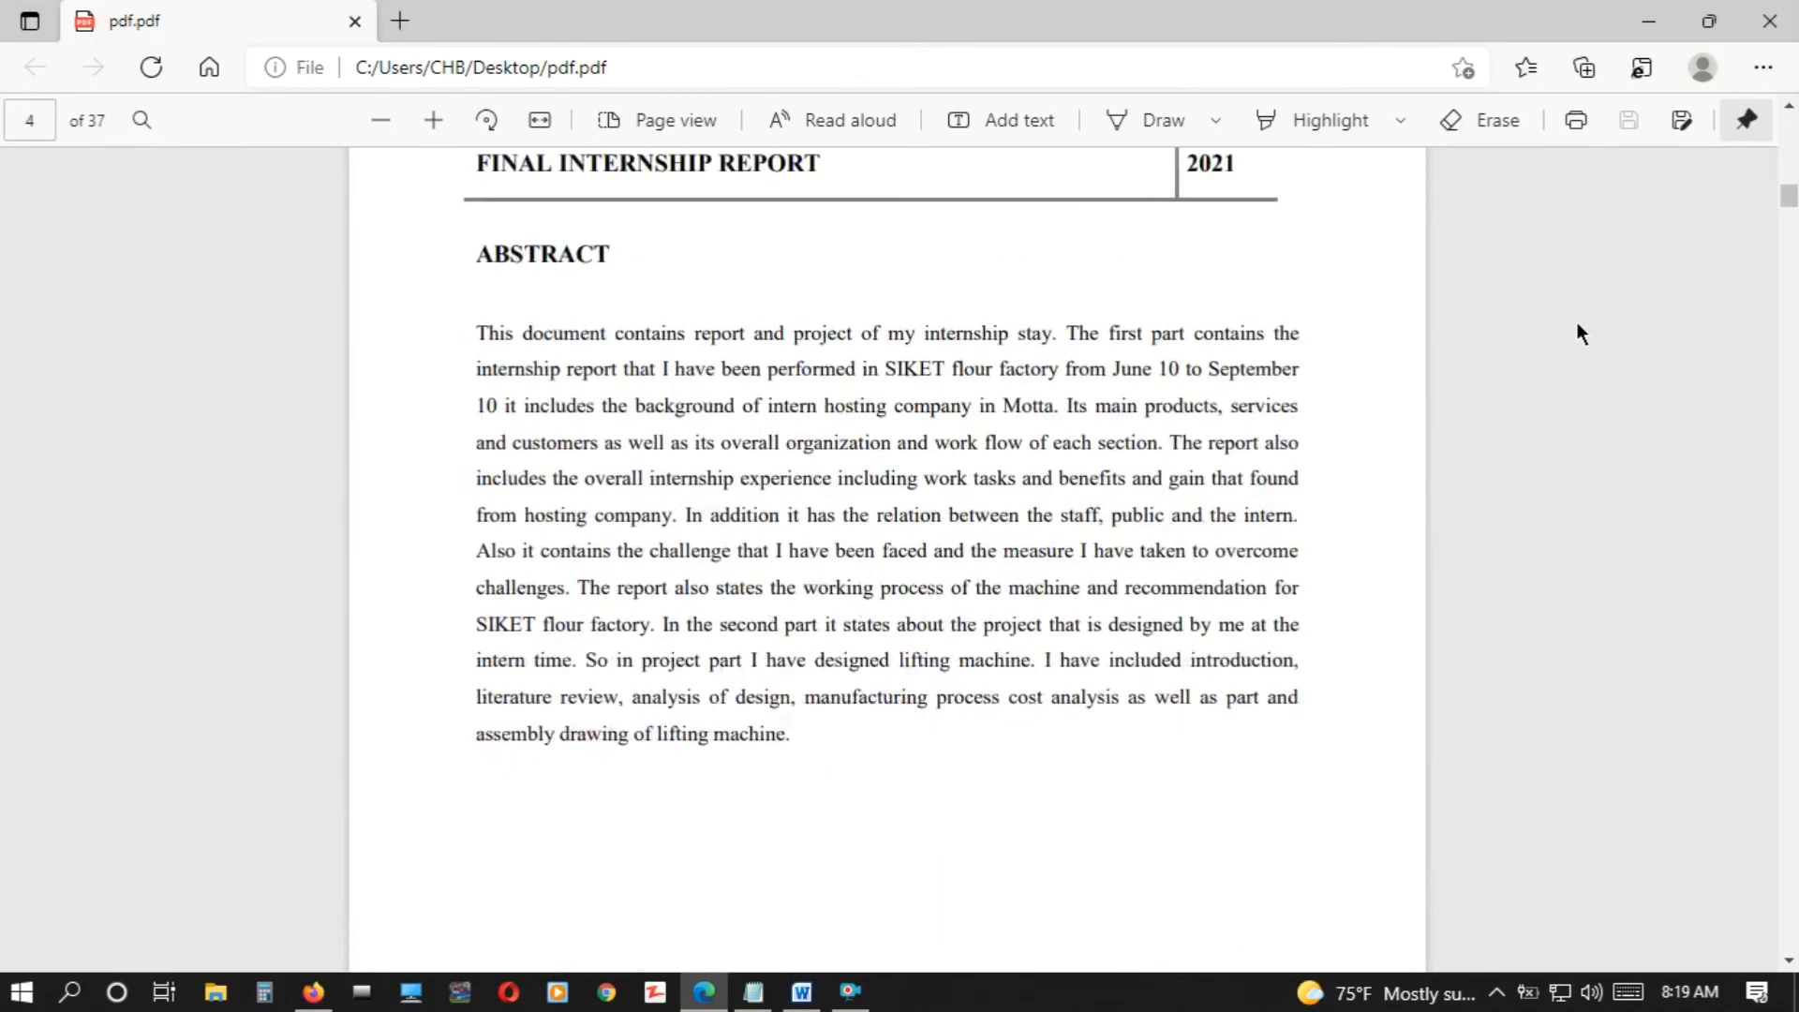
scroll(1578, 324, down, 9)
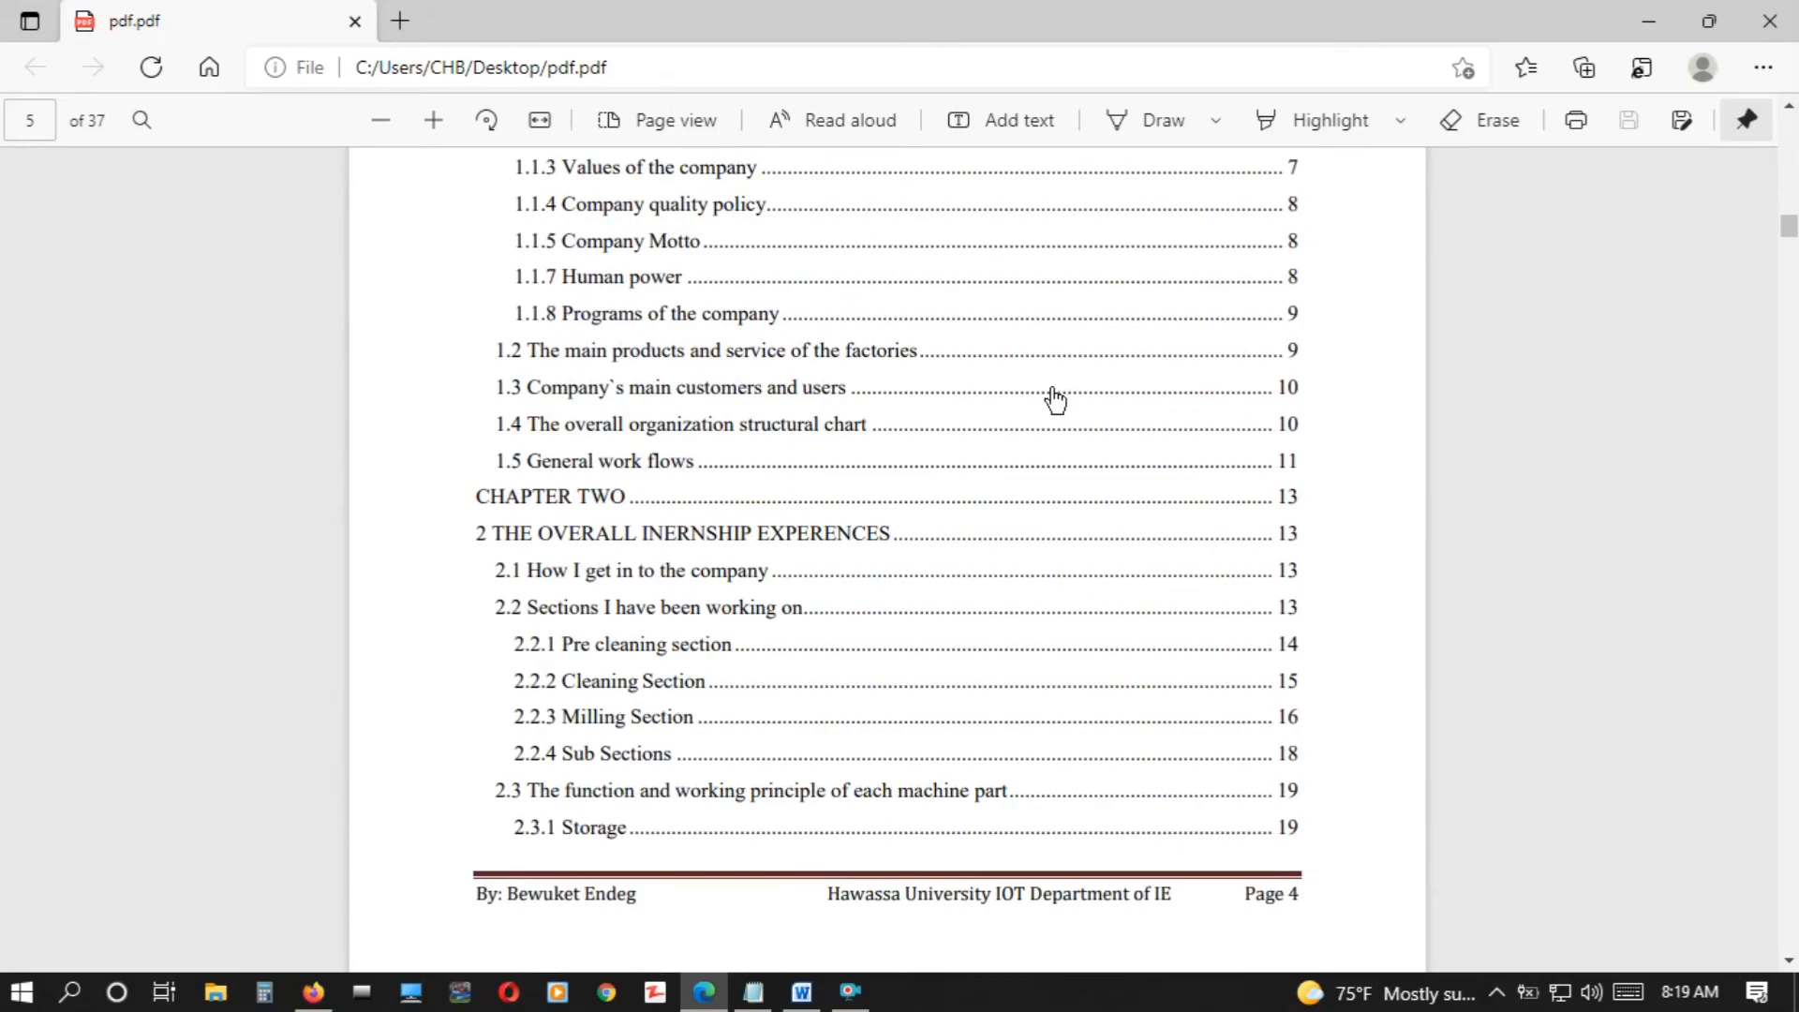
click(572, 499)
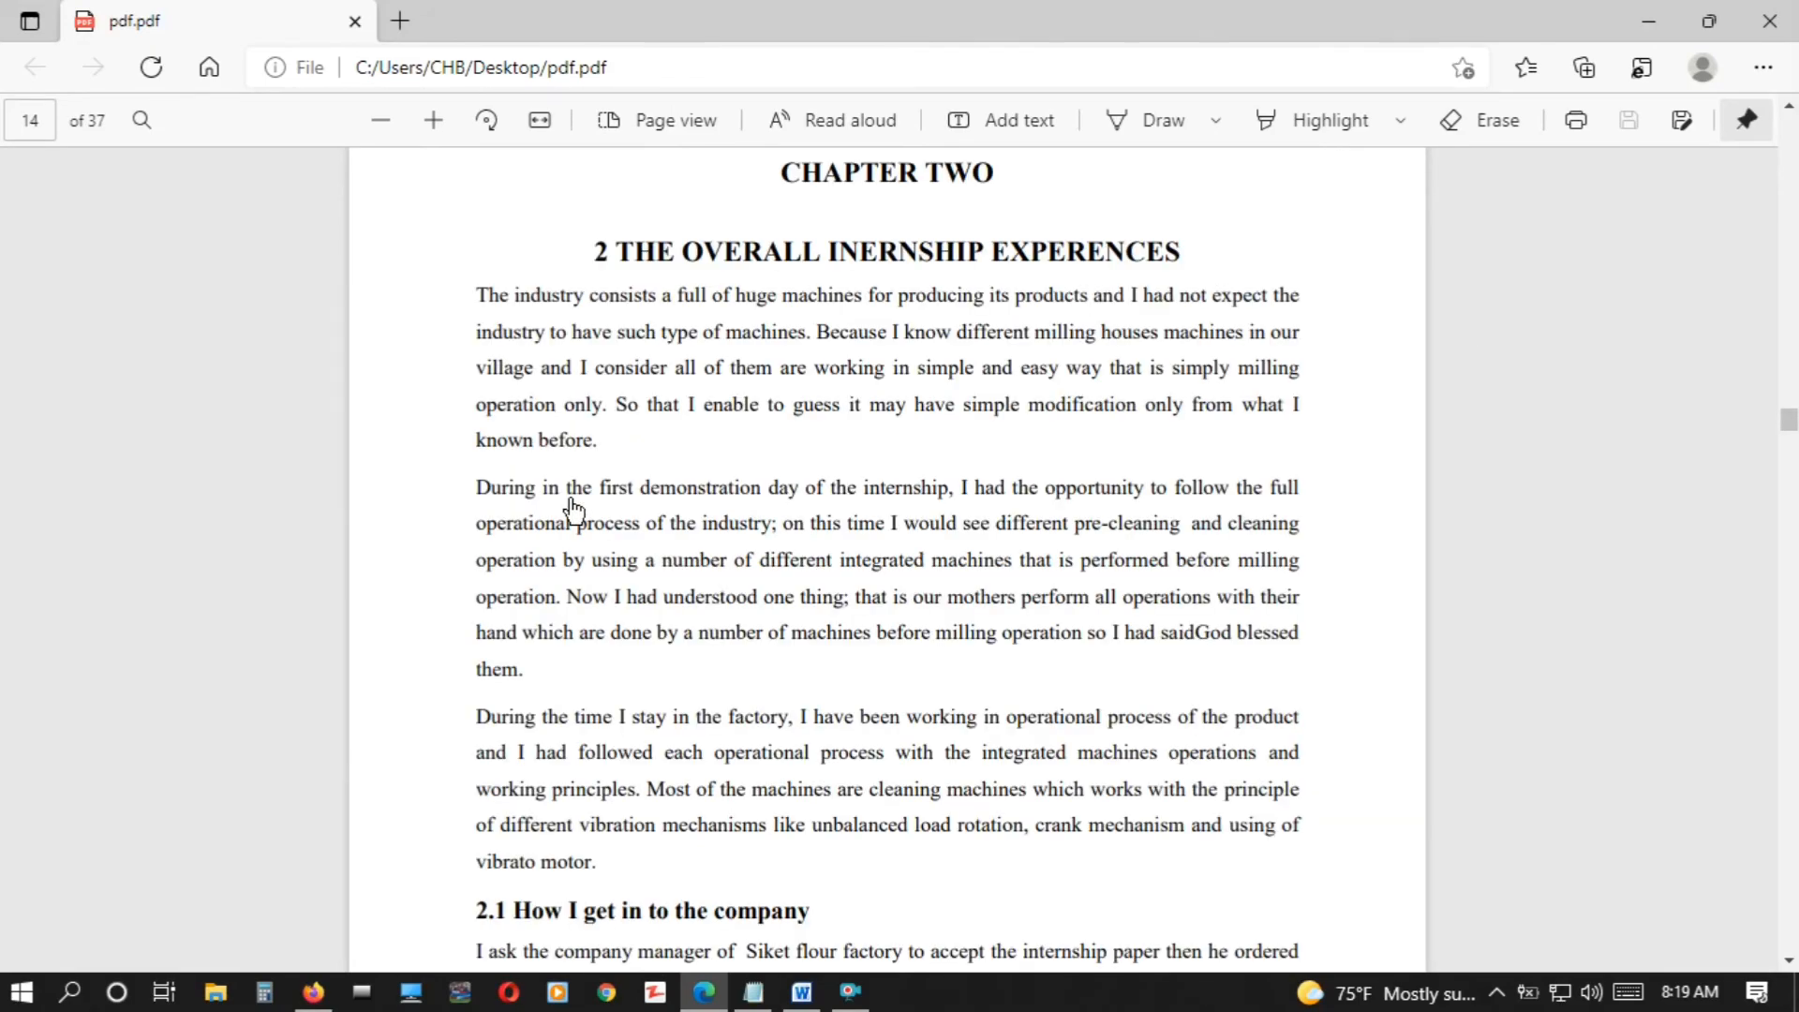
scroll(1606, 379, up, 20)
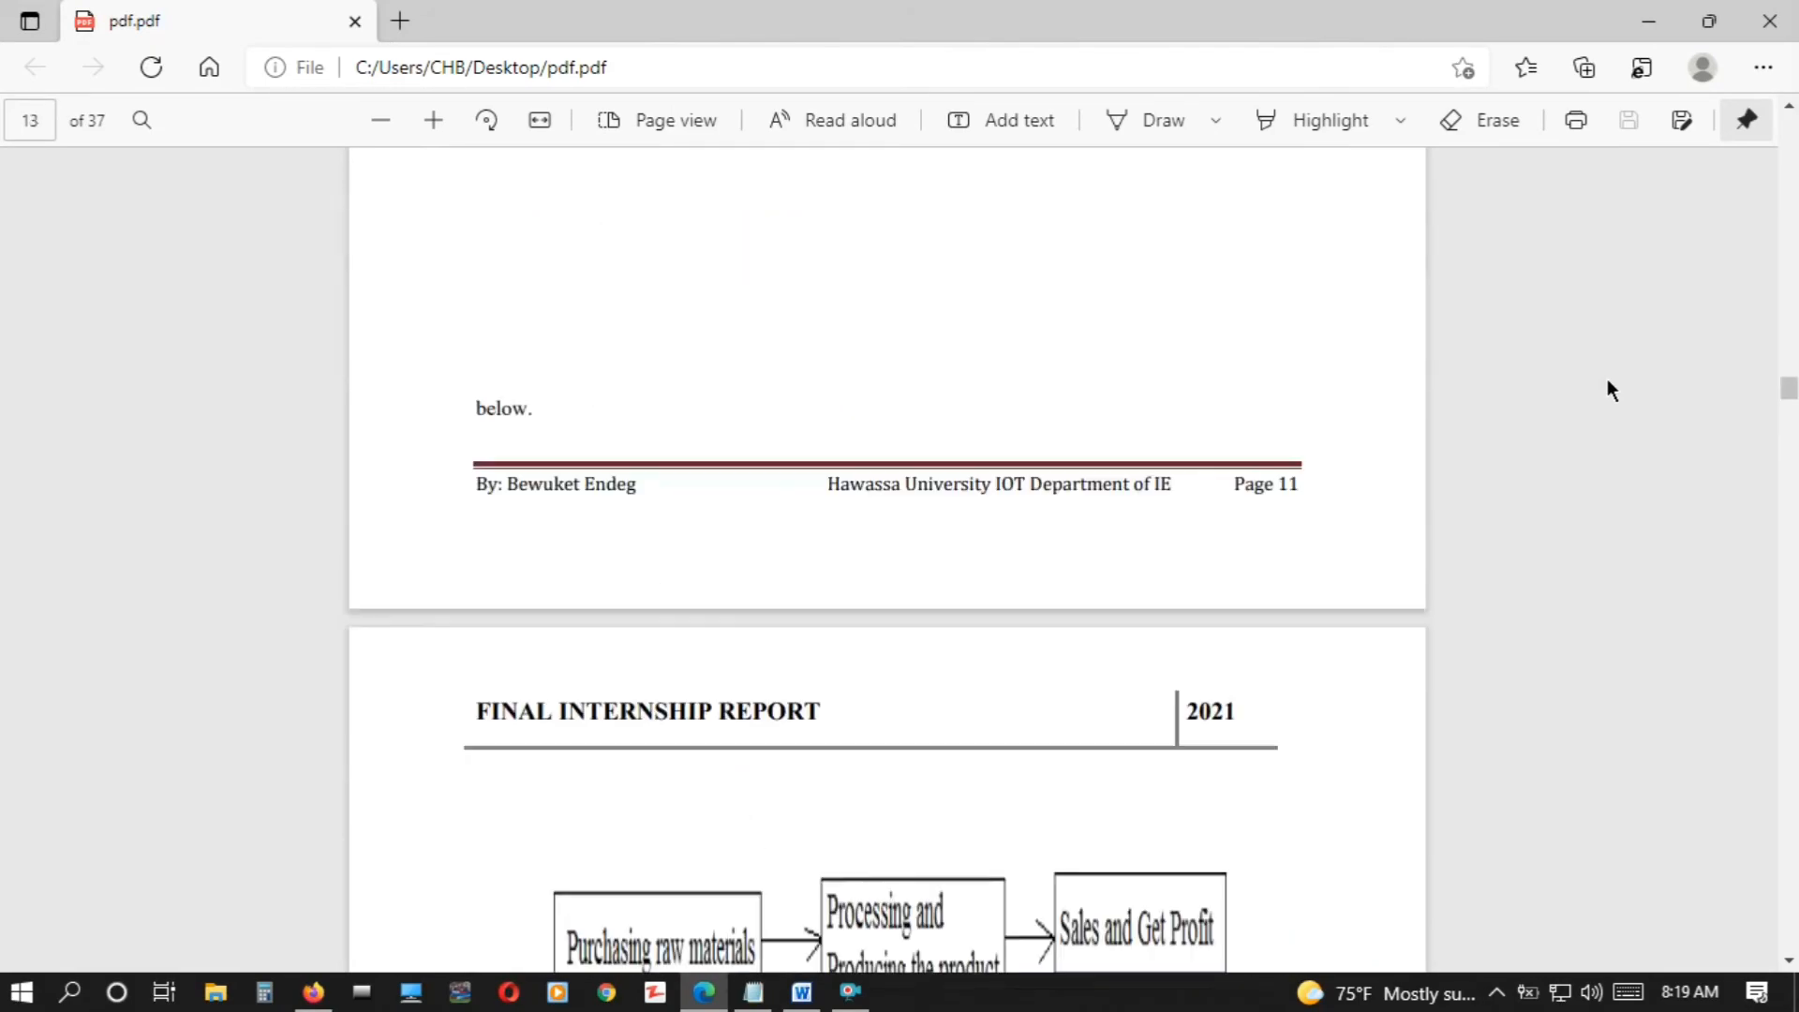
scroll(1607, 381, up, 20)
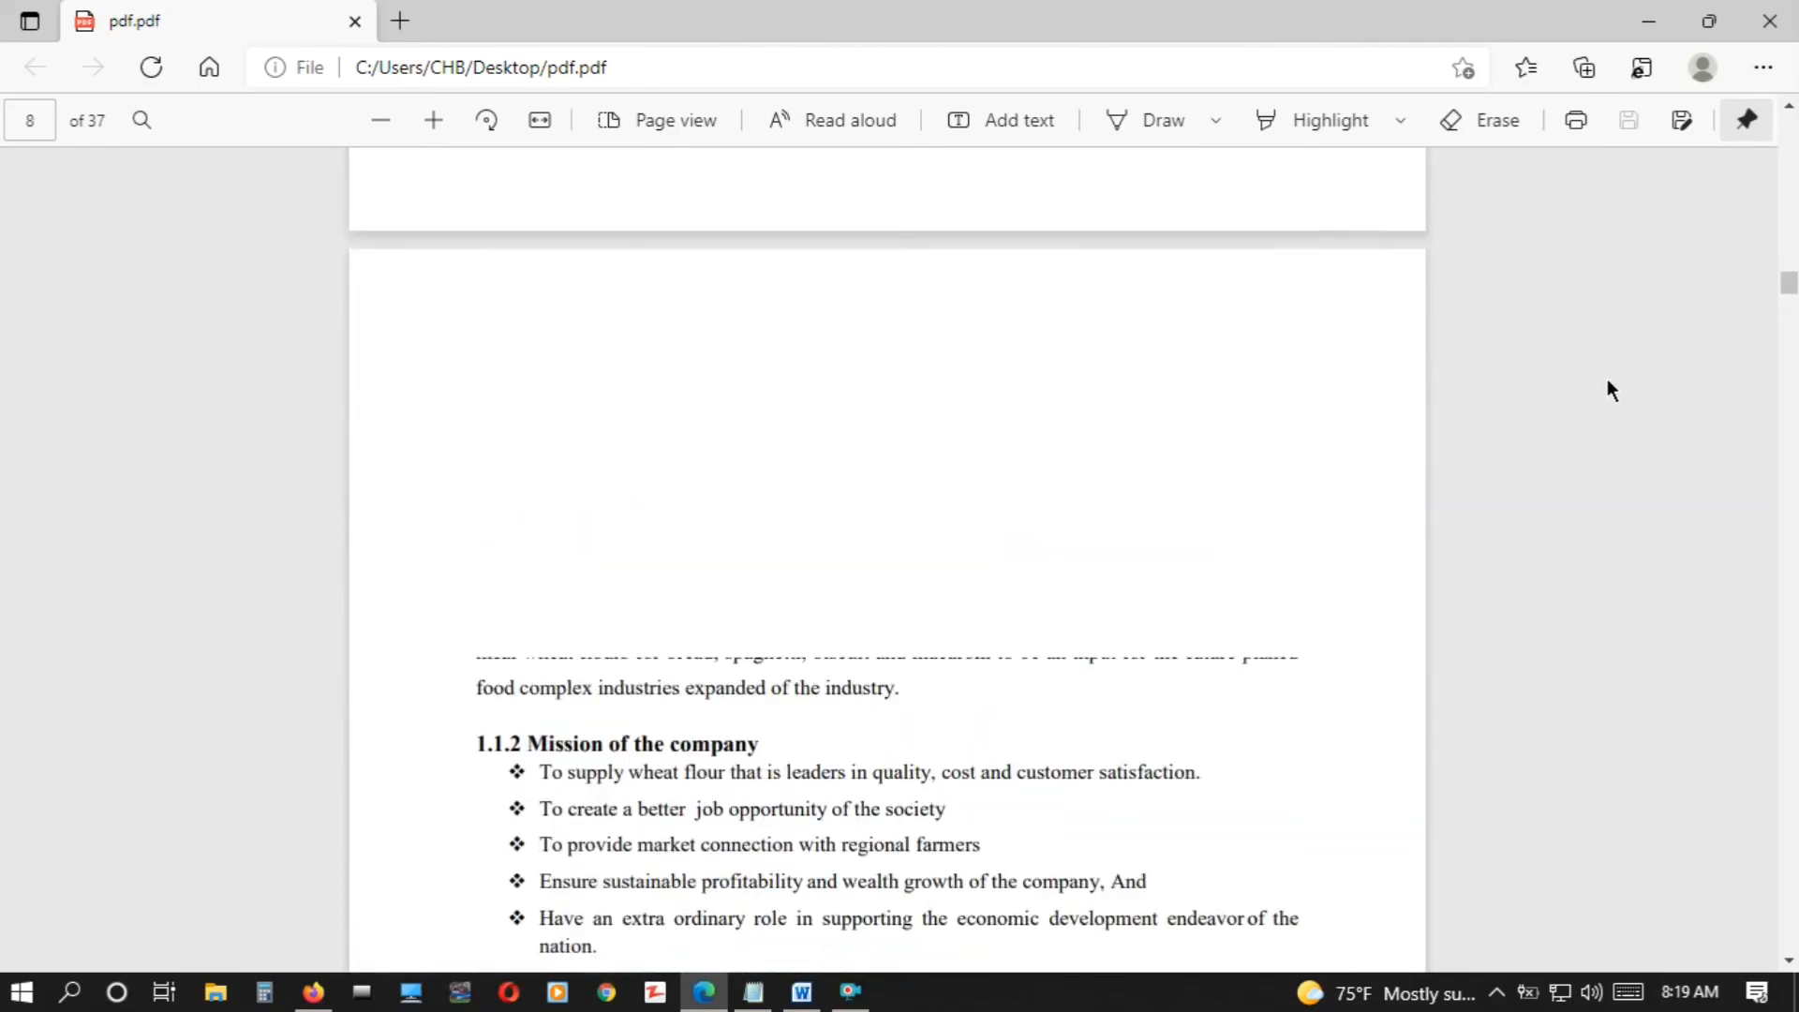
scroll(1606, 379, up, 5)
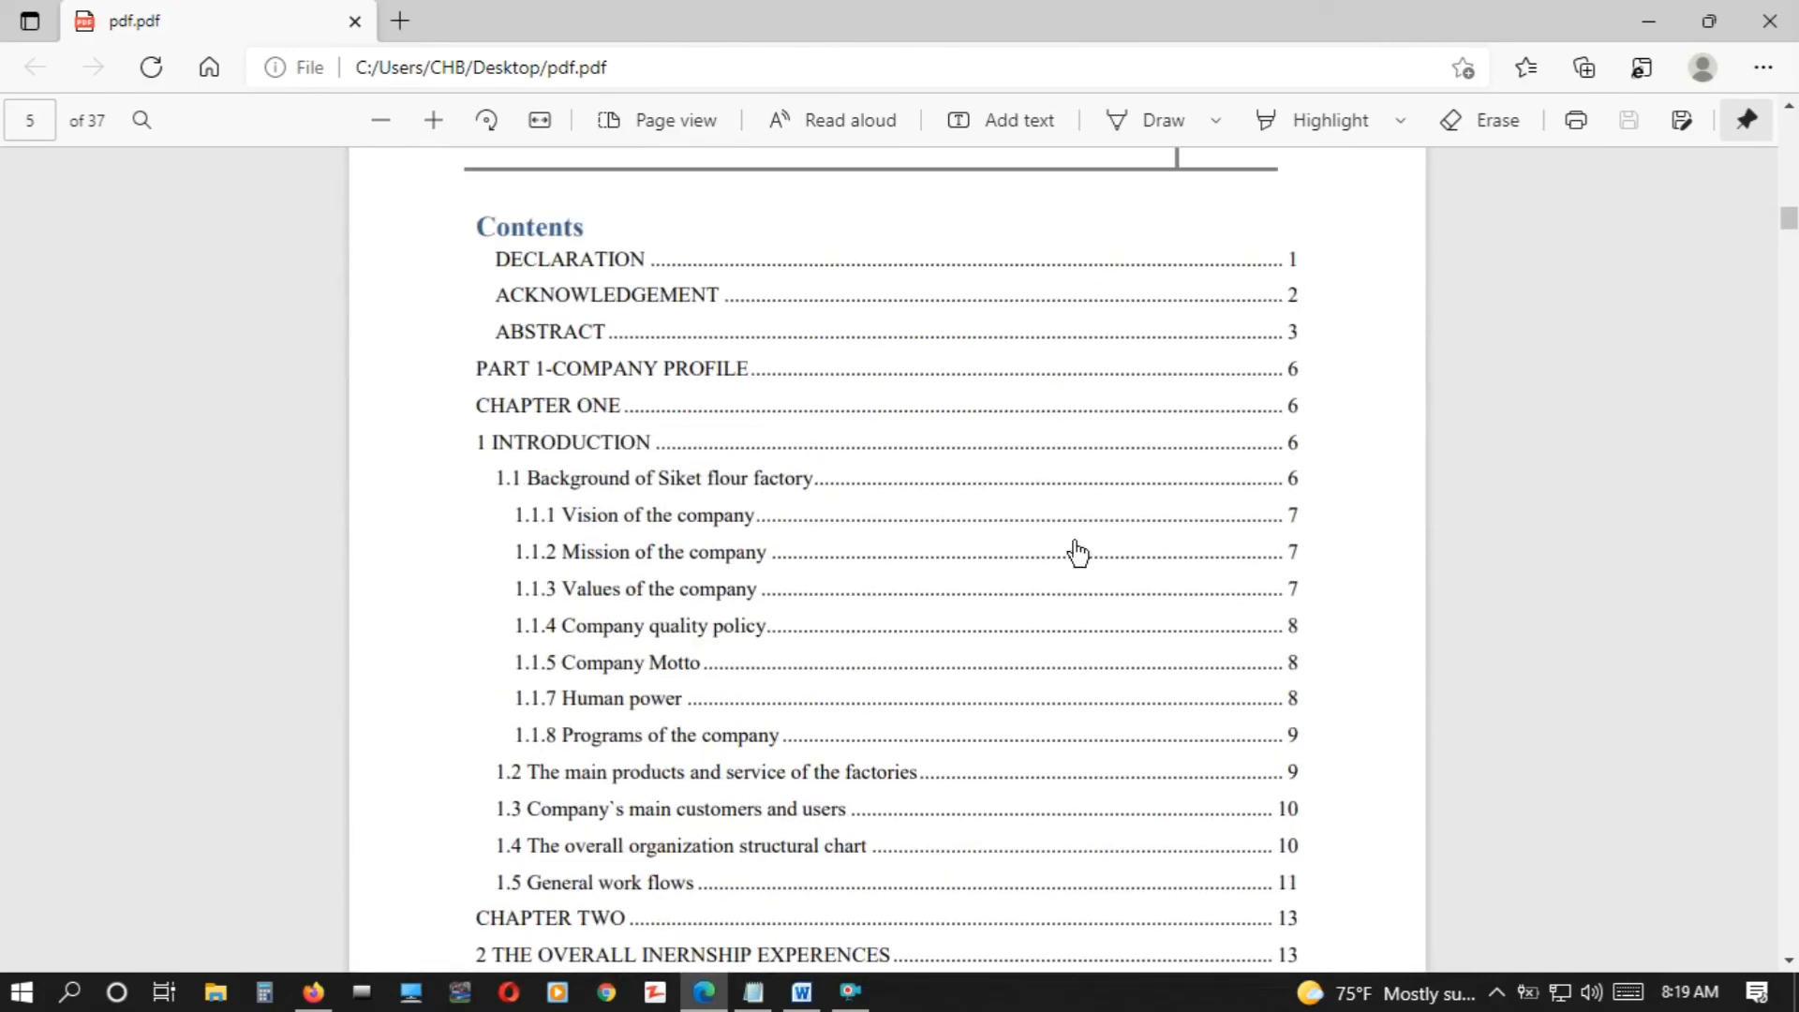
click(620, 698)
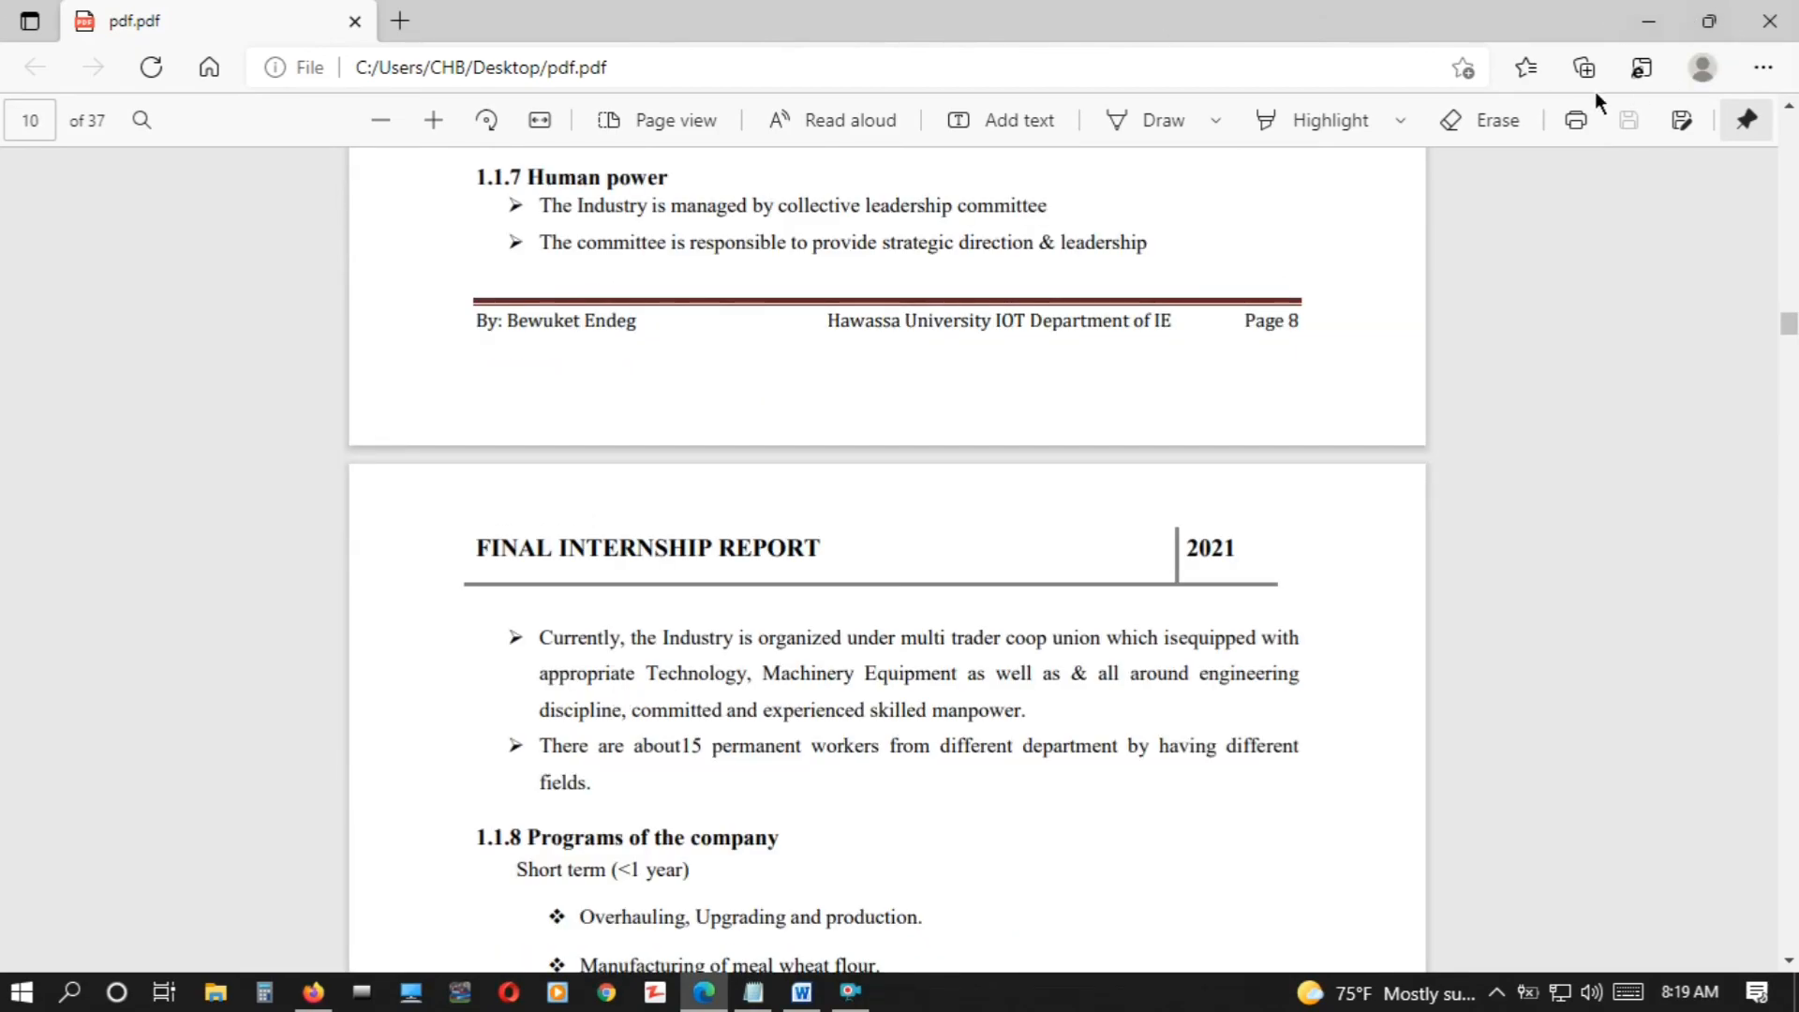
Close the PDF, then close the report document and save its changes
click(1774, 14)
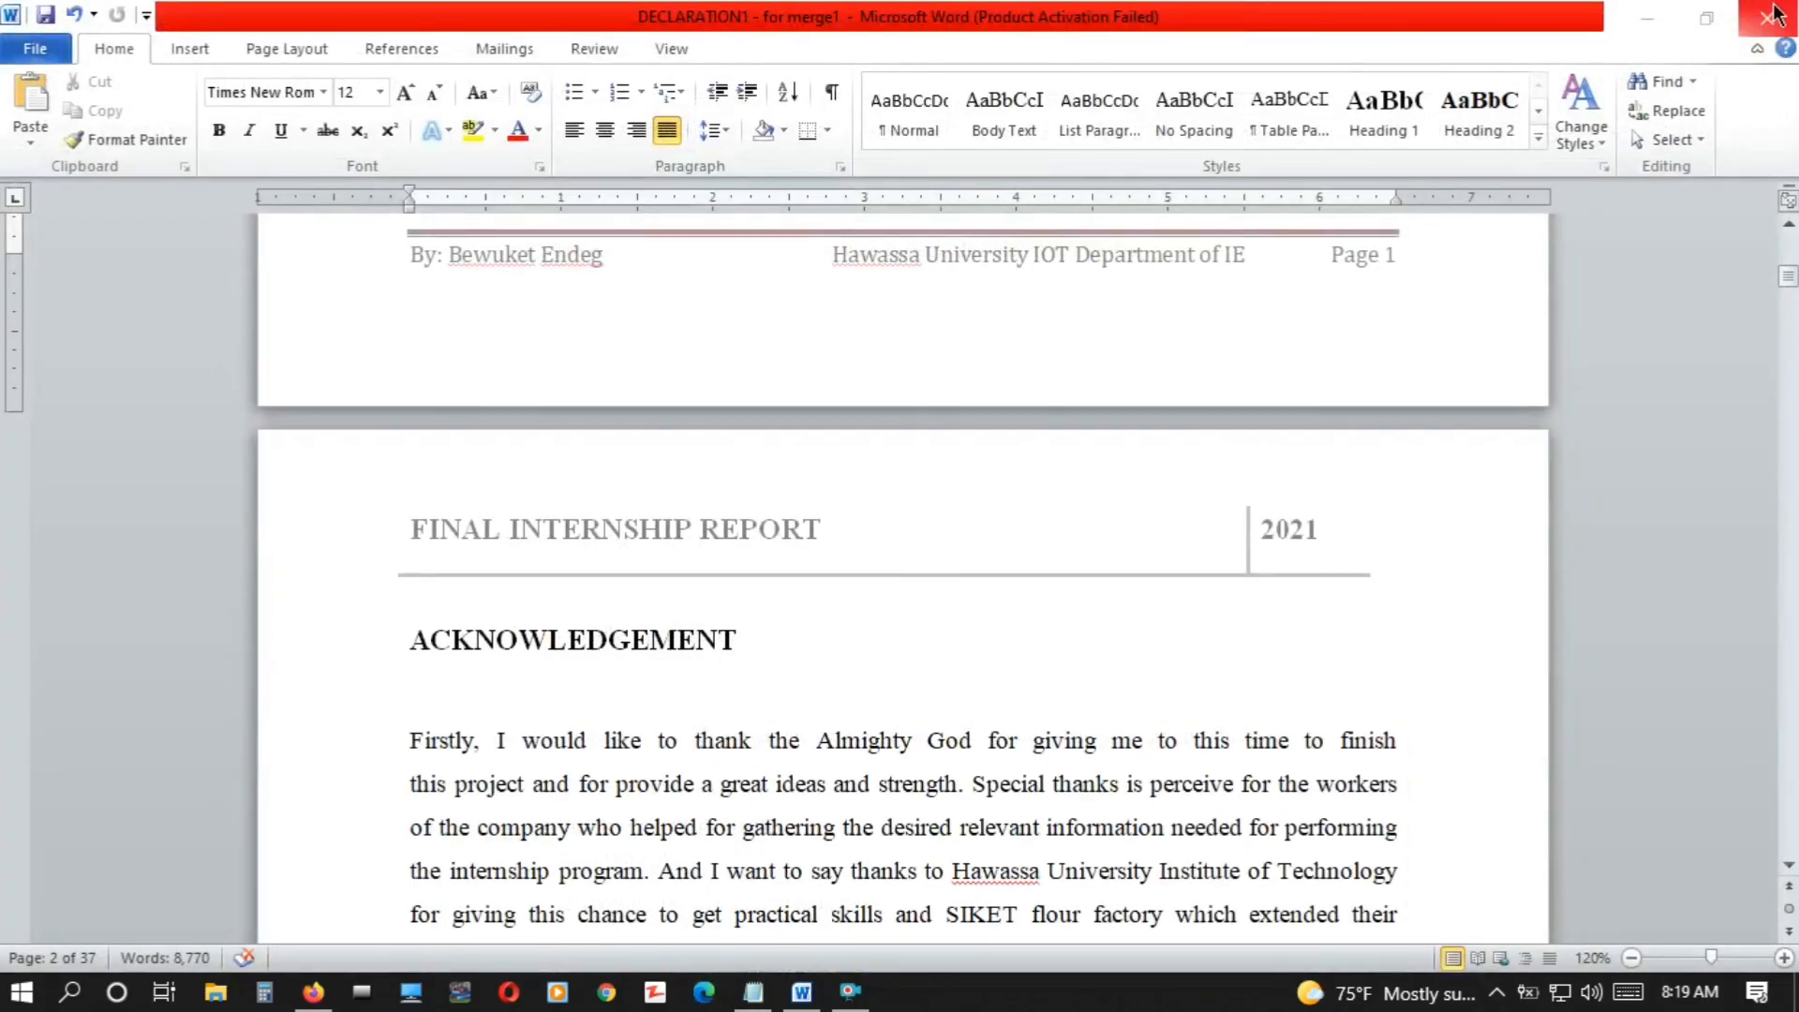
click(1775, 14)
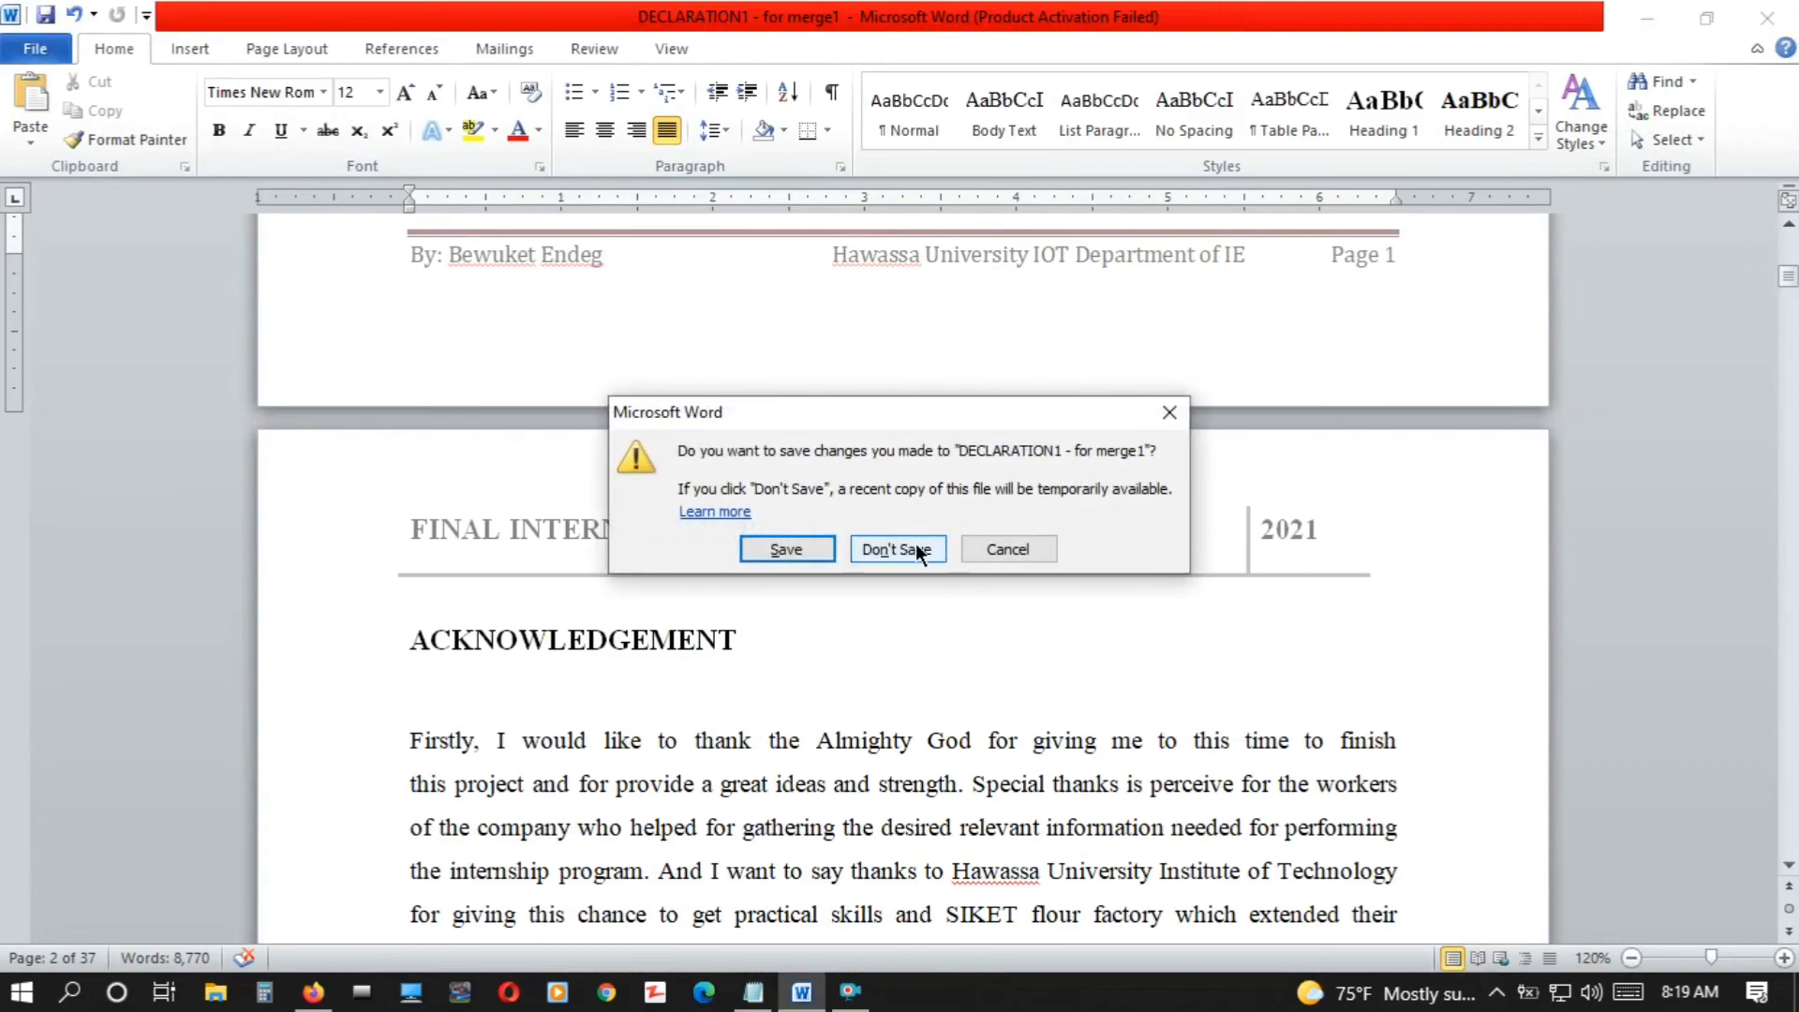
click(801, 551)
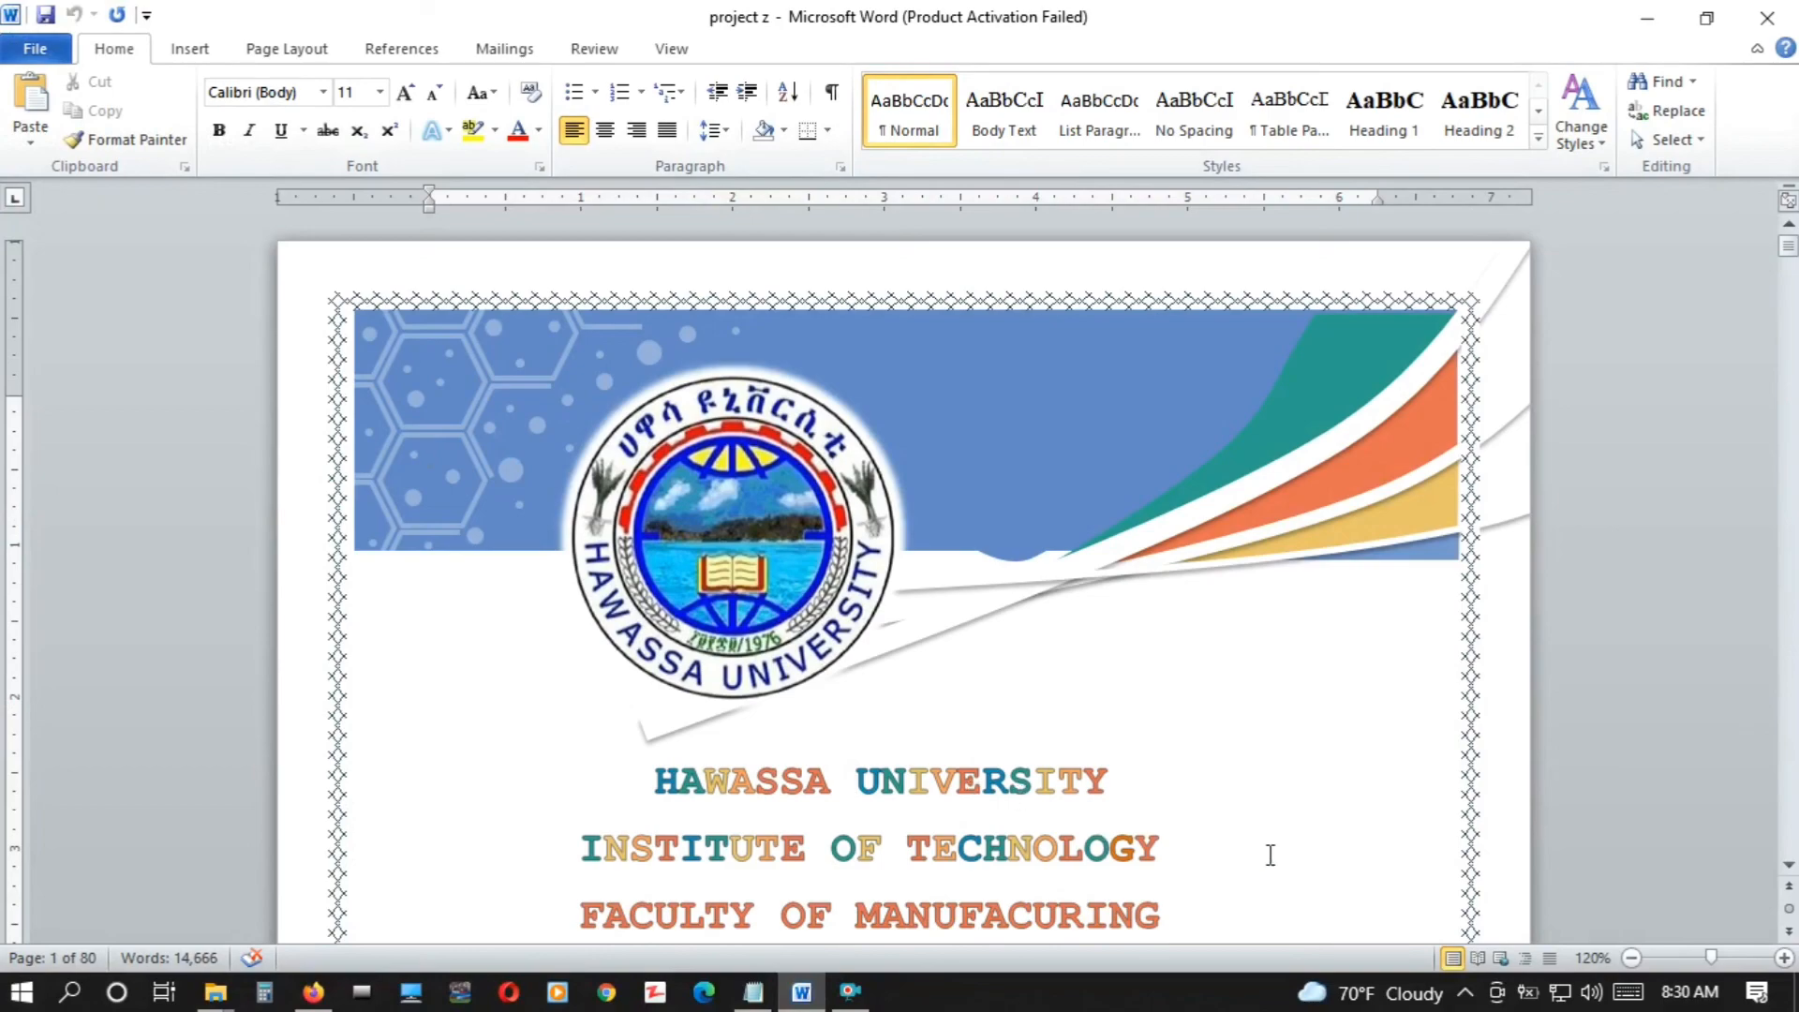
Look through the project z report from its cover page to its table of contents
click(1787, 867)
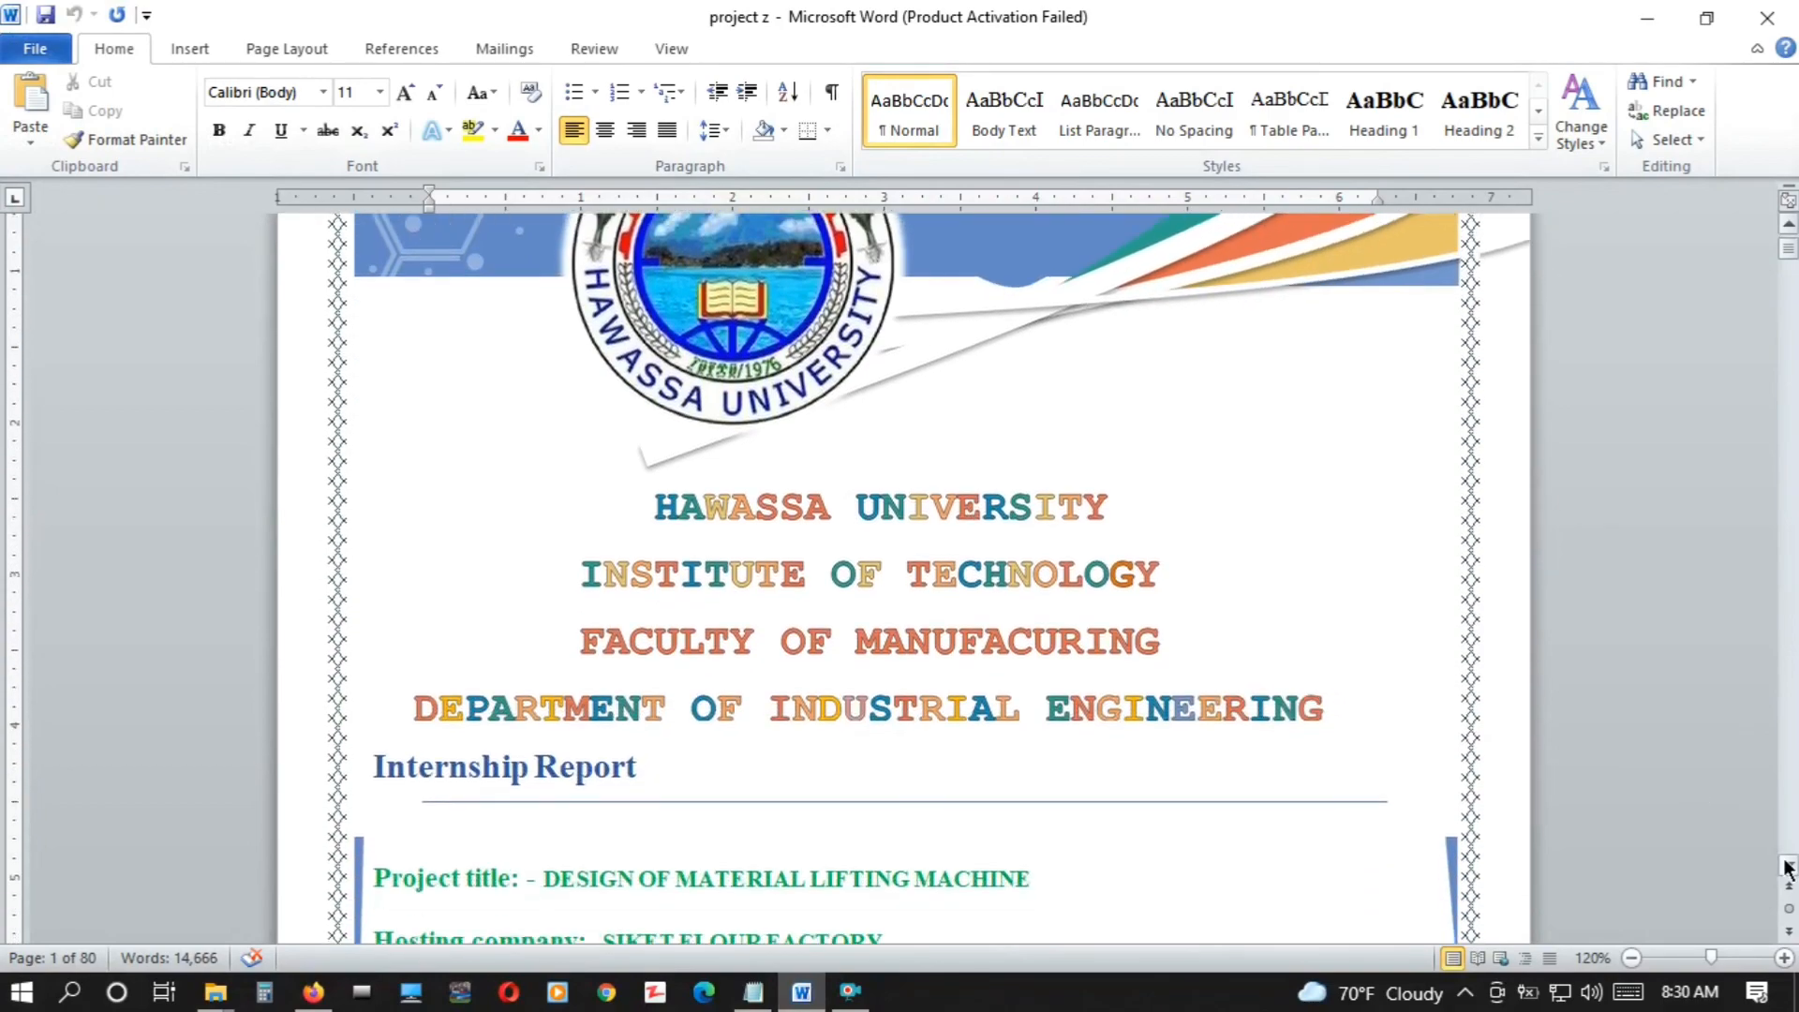
click(1788, 868)
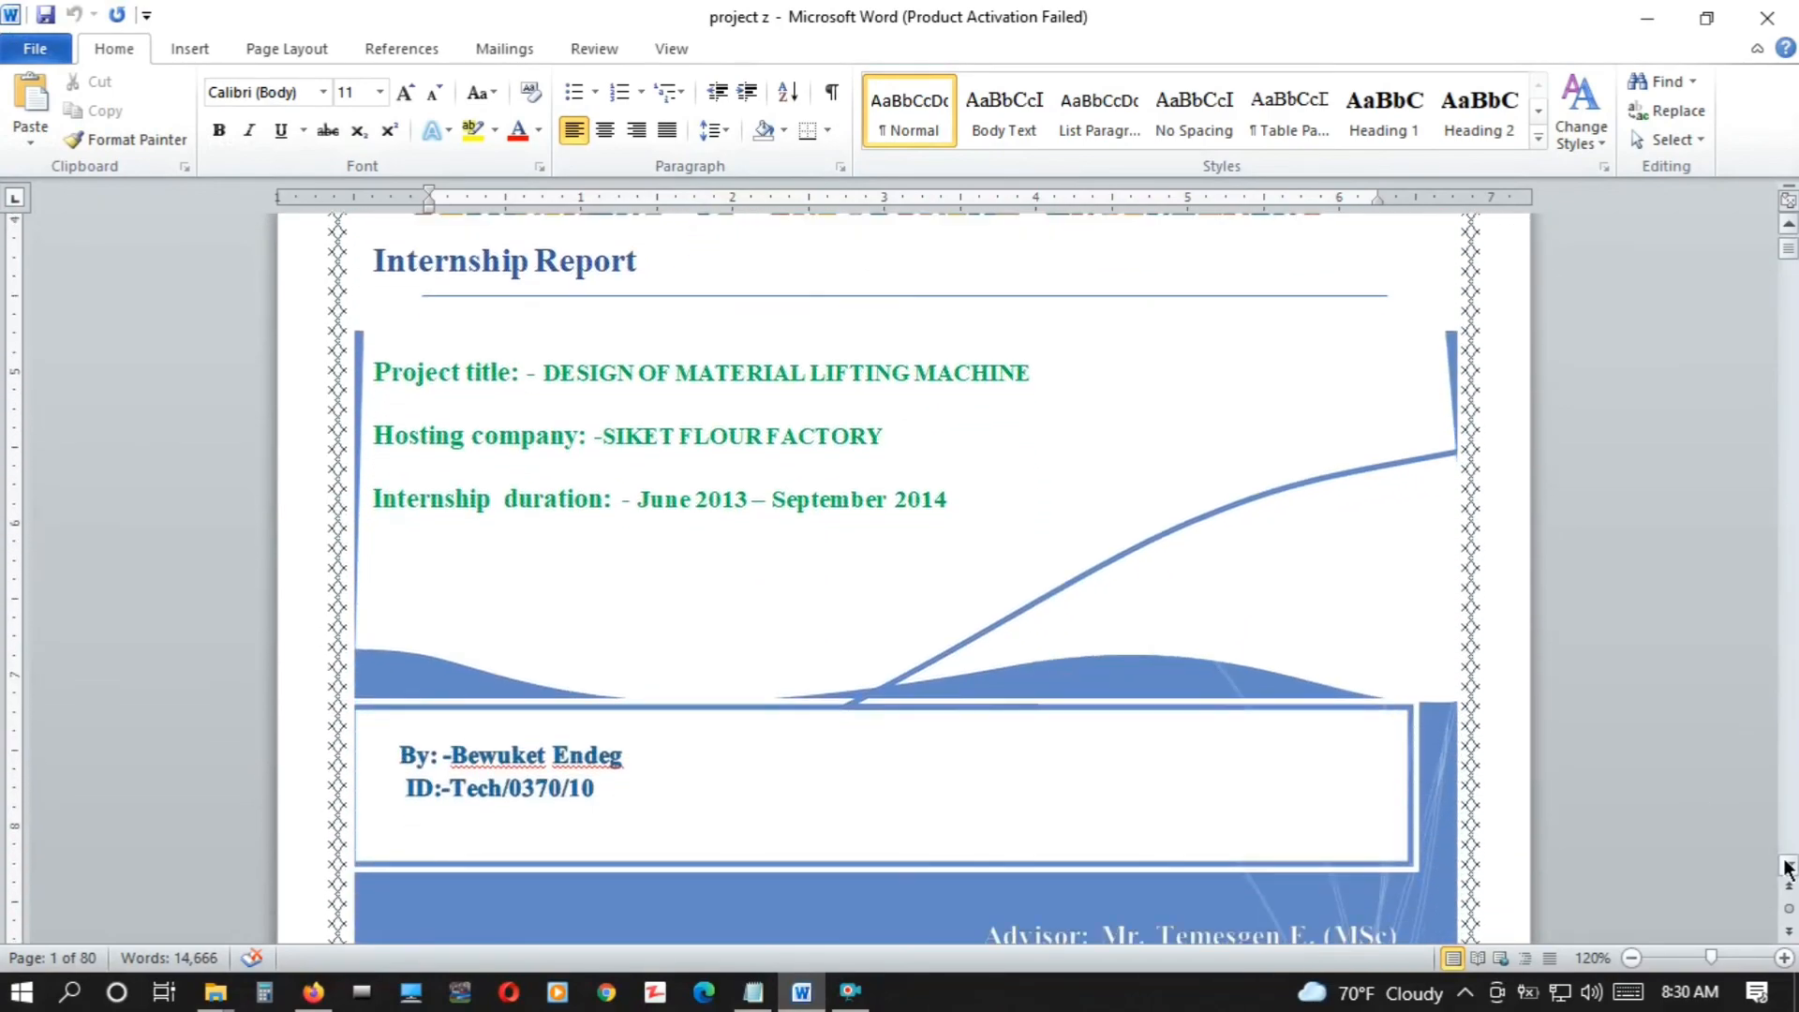
click(1788, 868)
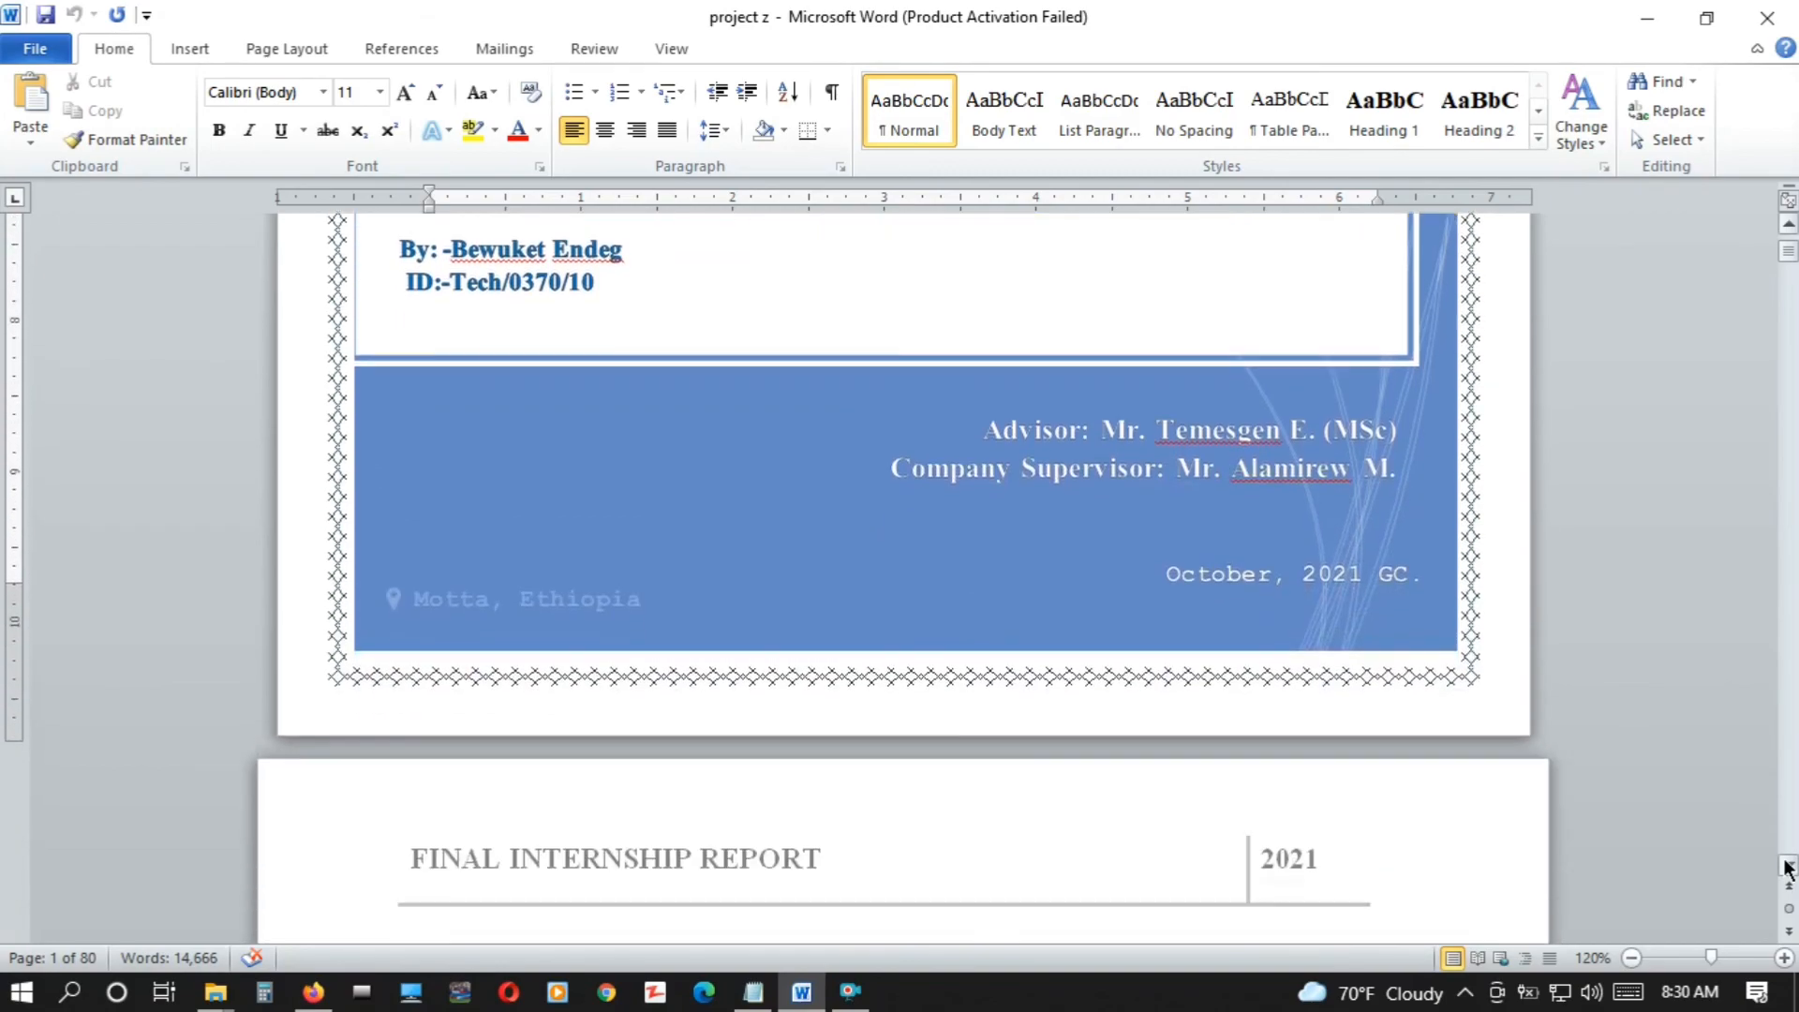
scroll(1788, 868, down, 15)
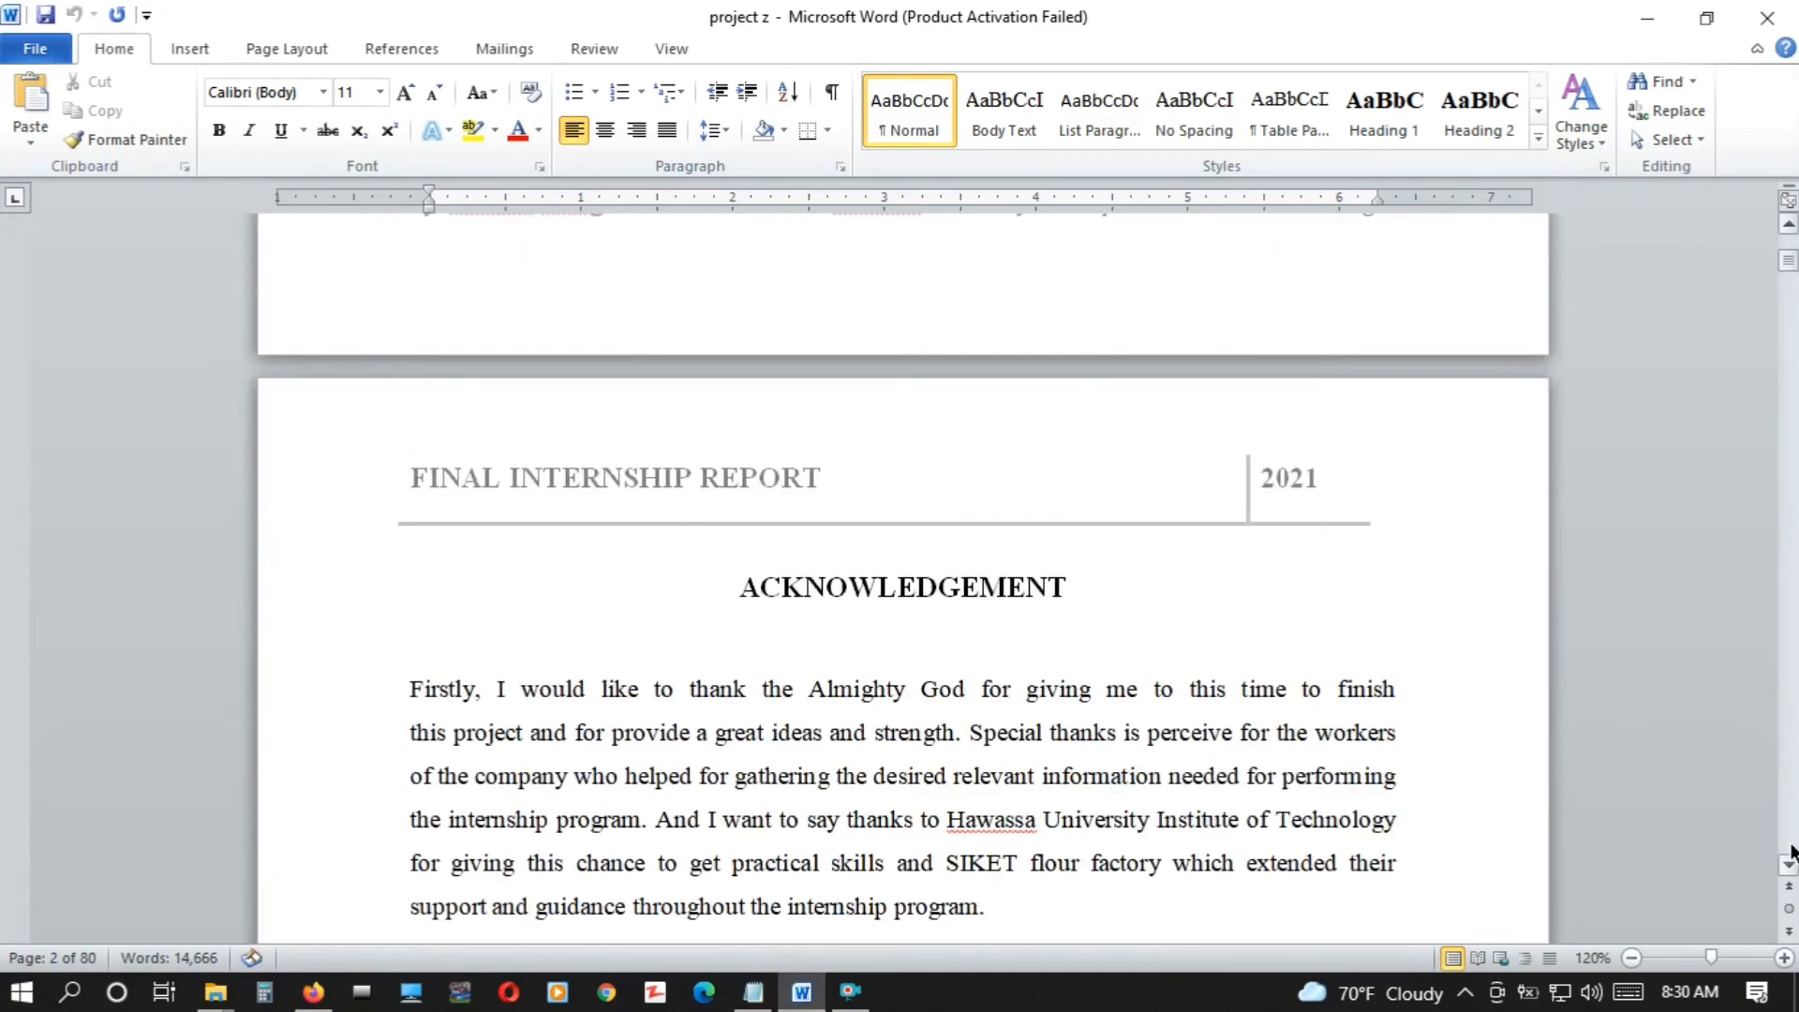
scroll(1792, 853, down, 20)
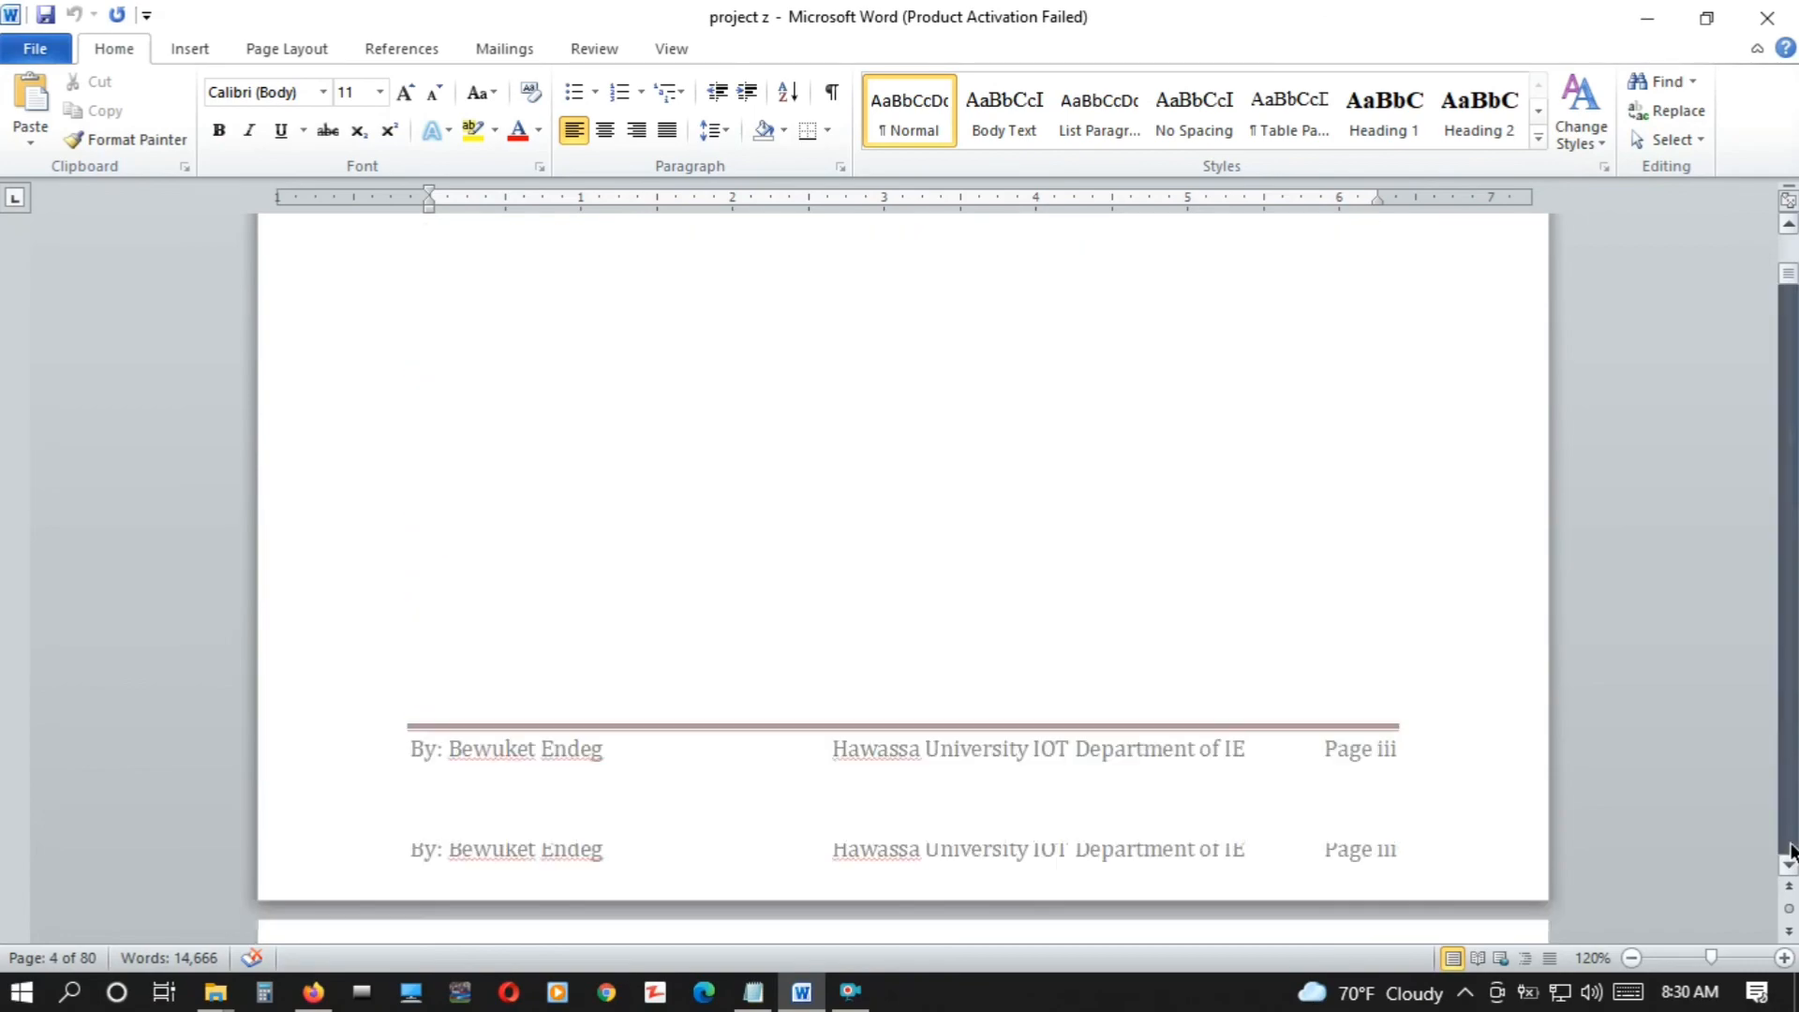
click(1256, 773)
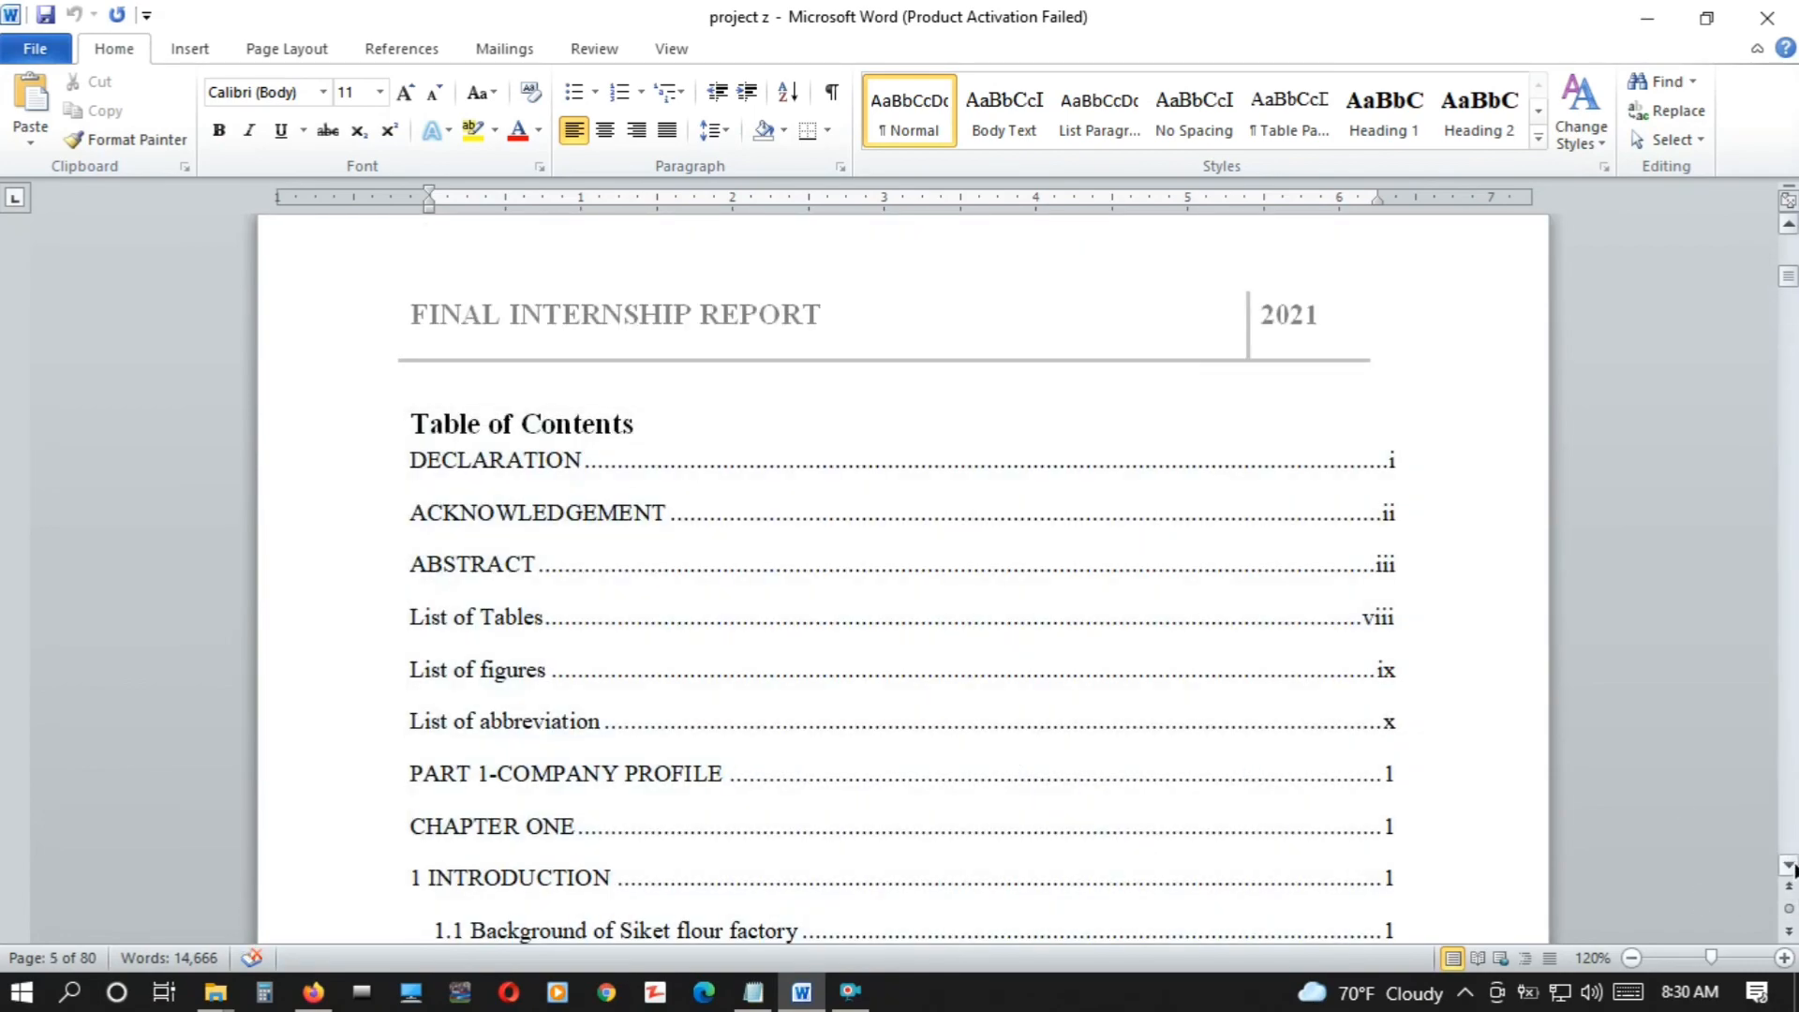